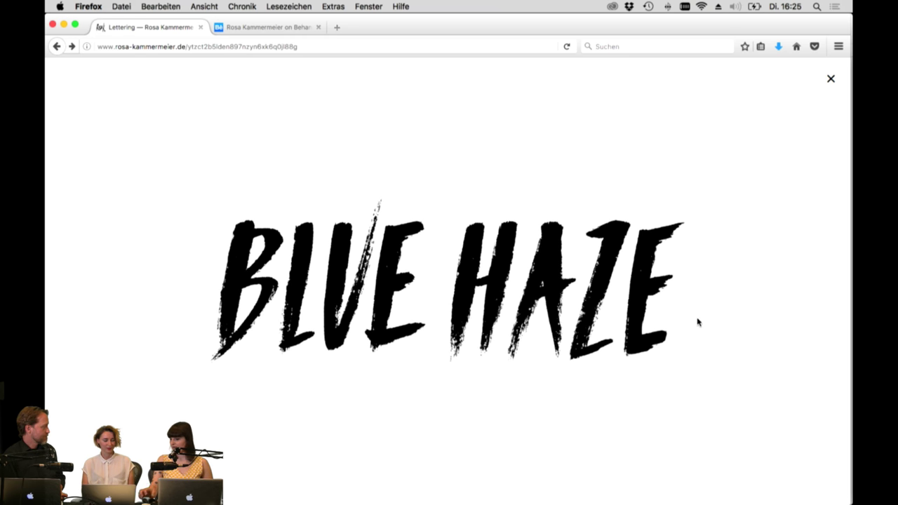
Step: Switch to Adobe Illustrator from the browser showing the Blue Haze lettering
mouse_move(689, 327)
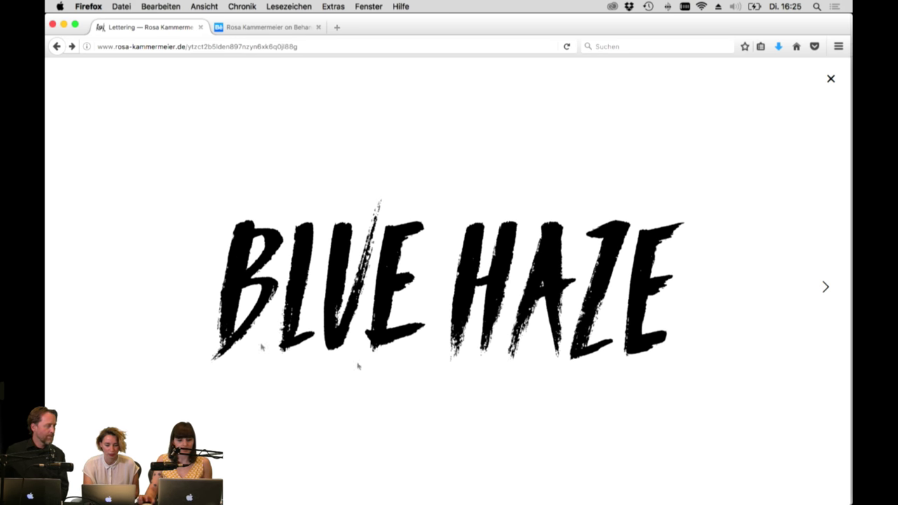
mouse_move(46, 308)
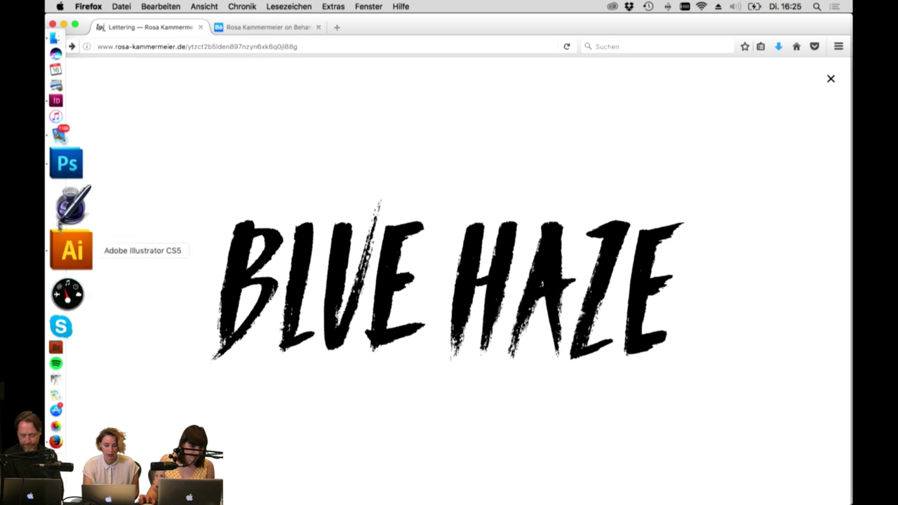
click(70, 247)
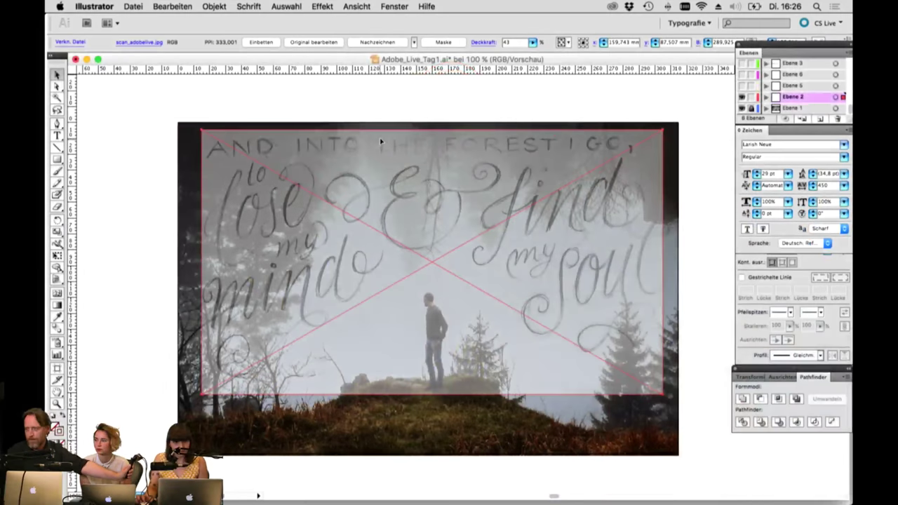
Step: Raise the opacity of the placed lettering sketch over the forest photo to 100% and deselect it
click(533, 42)
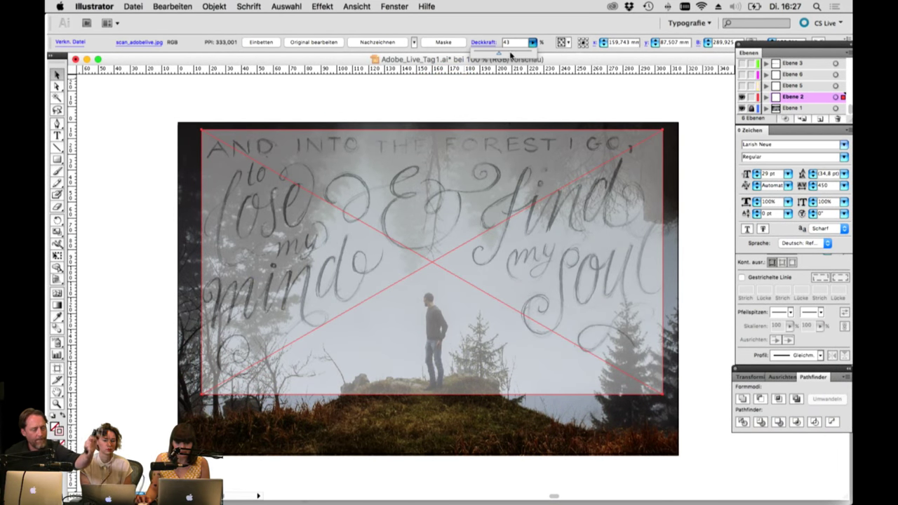
drag(502, 54, 559, 50)
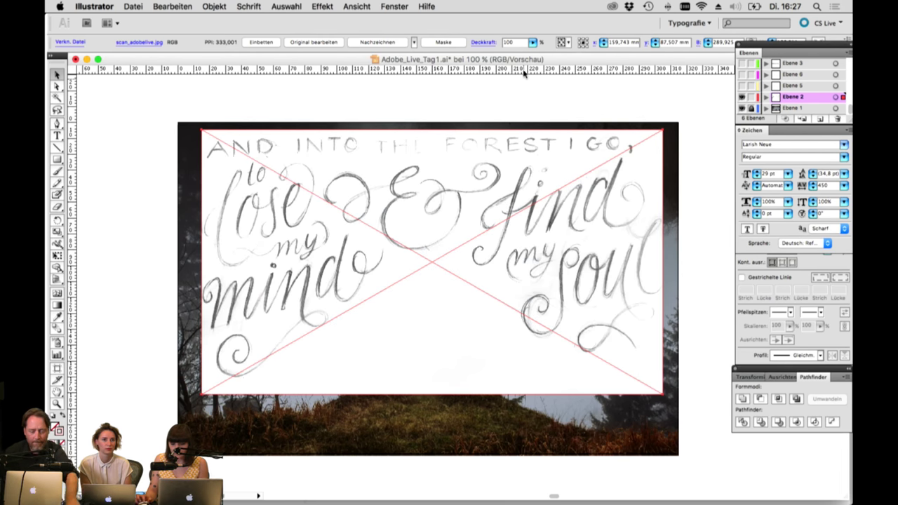
click(536, 111)
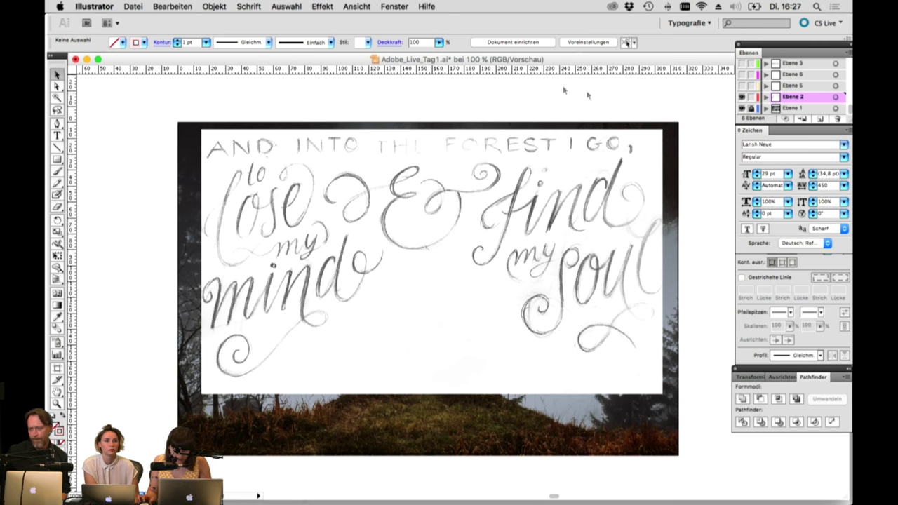
click(438, 43)
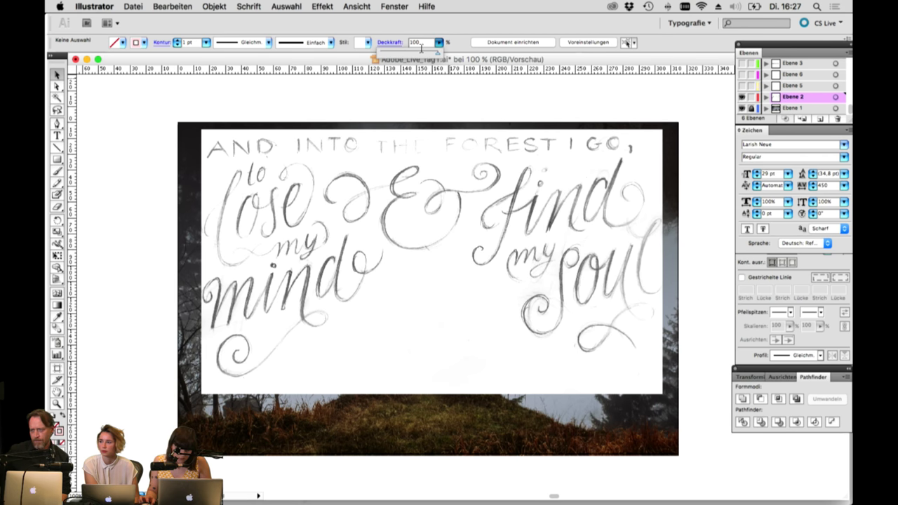
drag(440, 51, 395, 54)
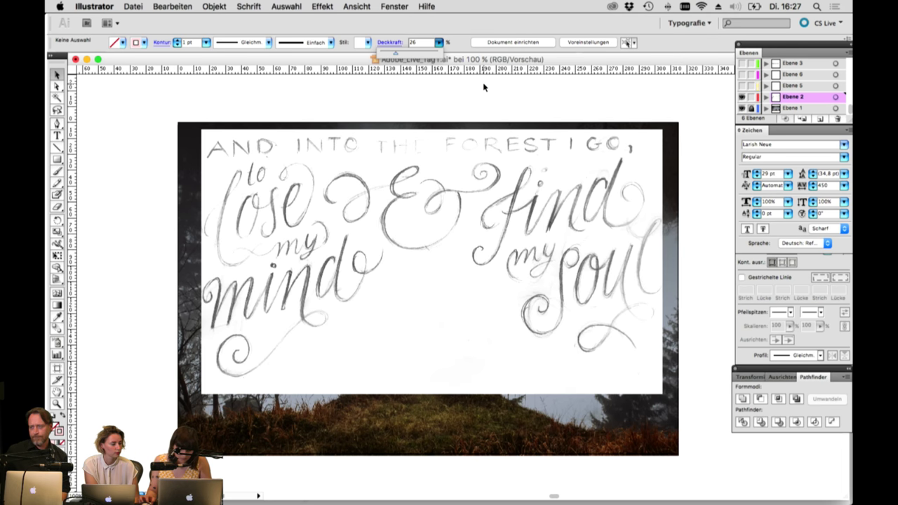
click(438, 43)
Step: Select the placed lettering sketch and reduce its opacity
click(453, 133)
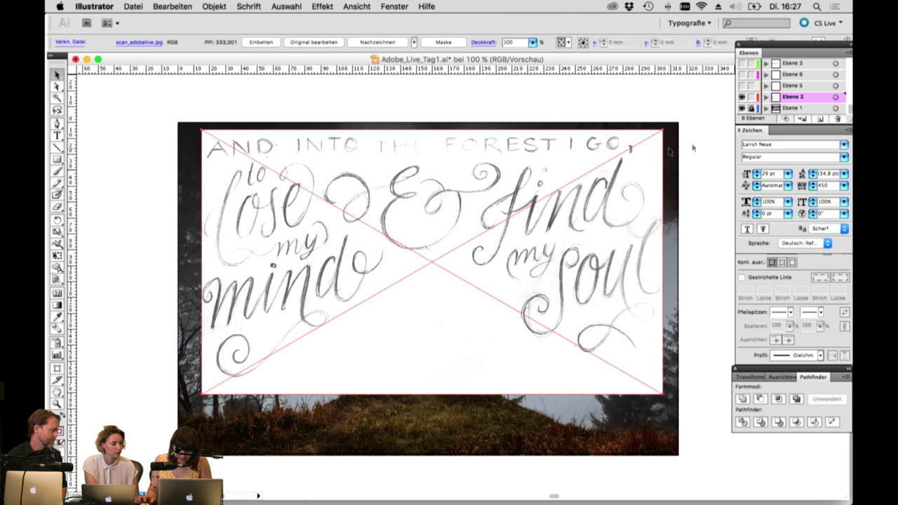
click(532, 43)
drag(522, 52, 493, 56)
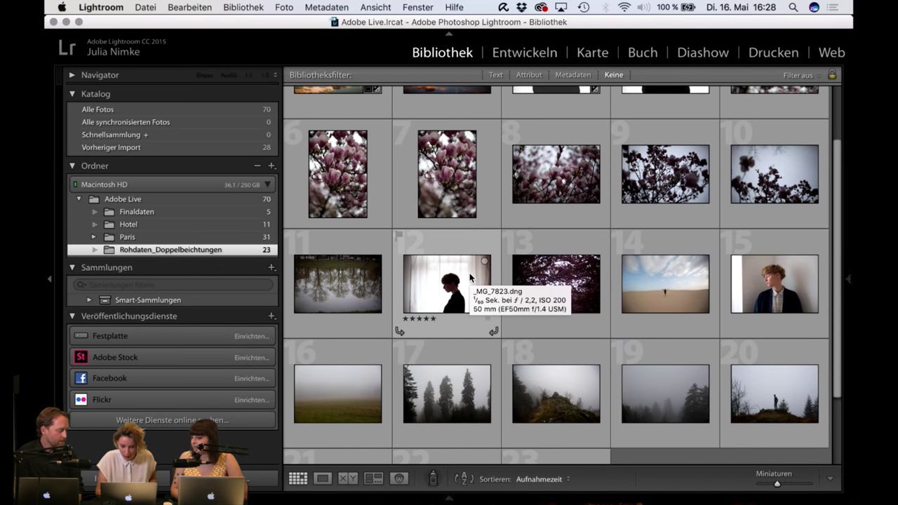
Step: In Lightroom, open photo 19 of the Rohdaten_Doppelbeichtungen folder, the foggy treetops, for developing
scroll(469, 277, down, 3)
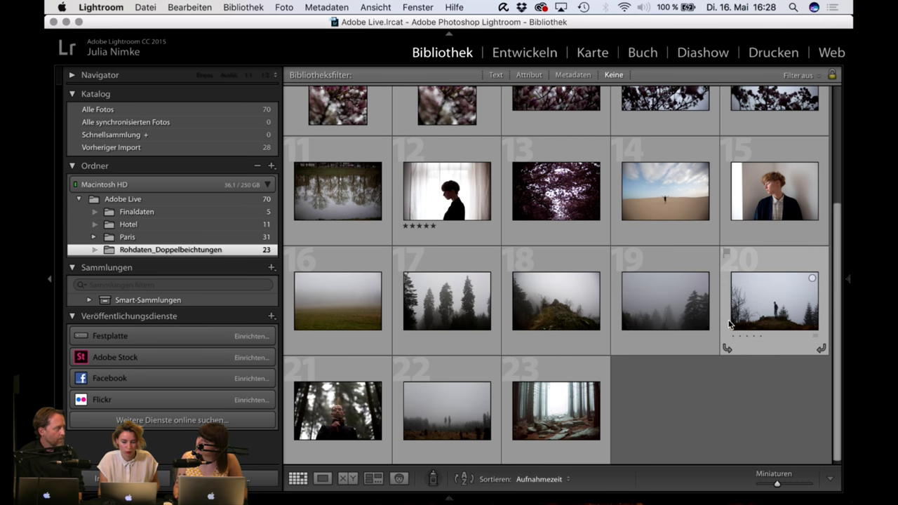
click(679, 312)
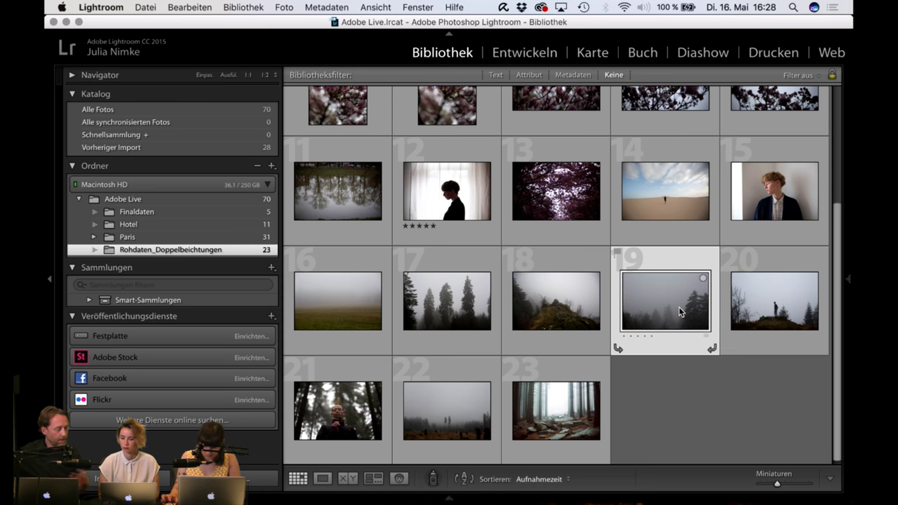
double_click(678, 312)
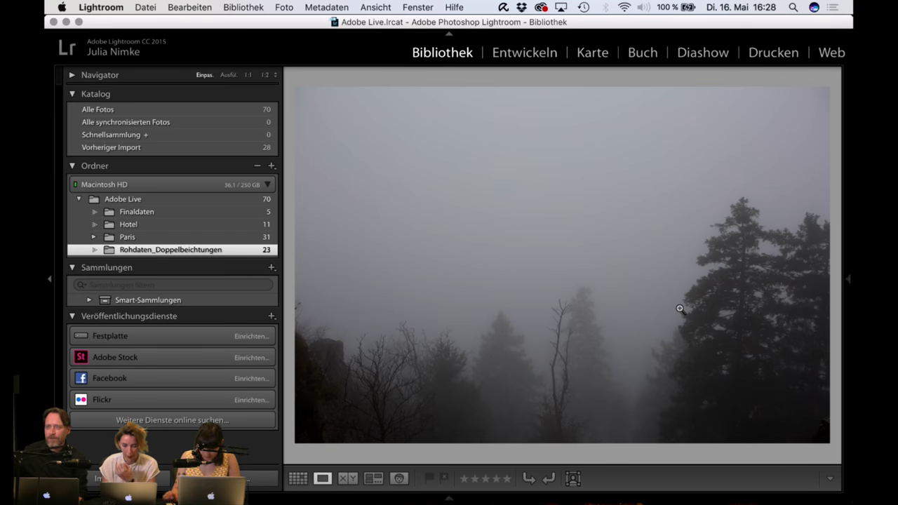
click(540, 59)
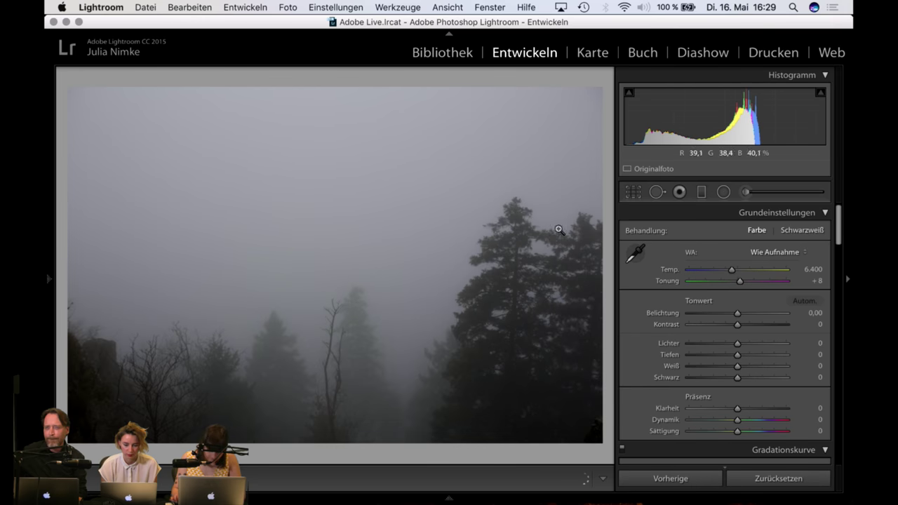
Step: Set the foggy photo's contrast to +12 and its white balance temperature to 6500
click(743, 326)
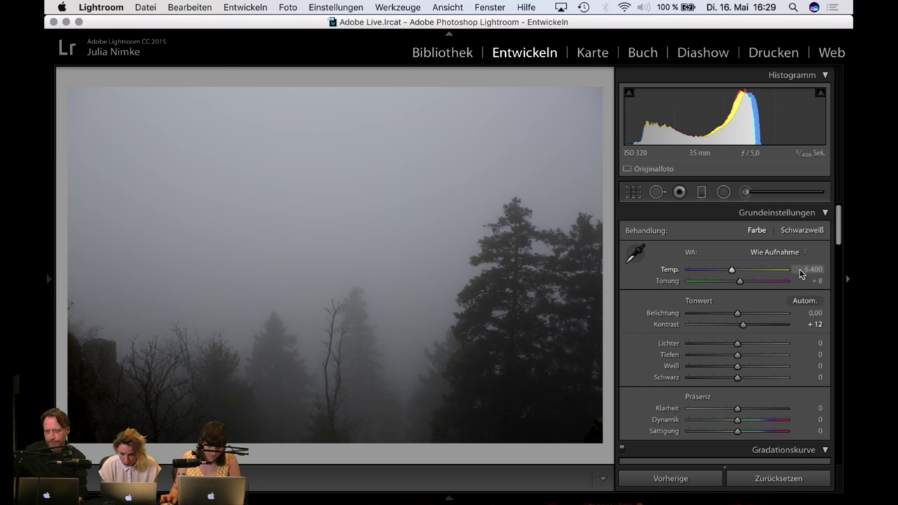
click(813, 271)
text(6500)
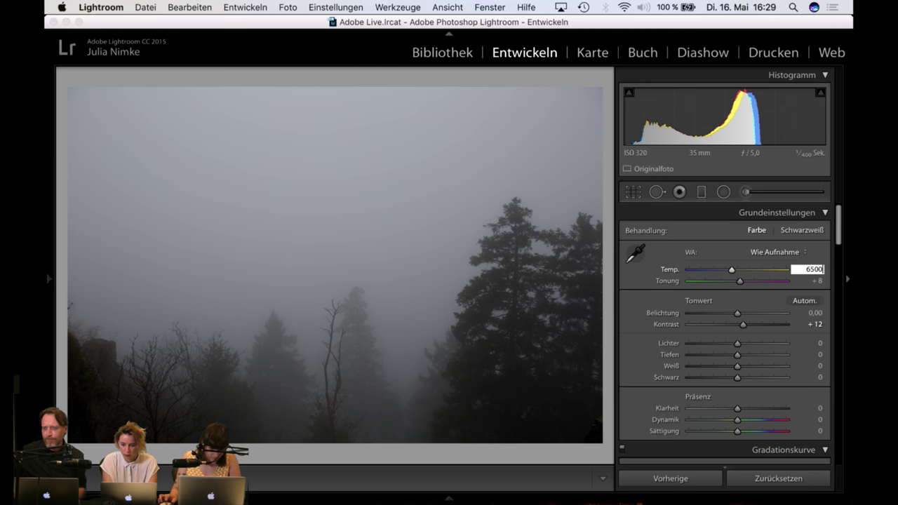
key(Return)
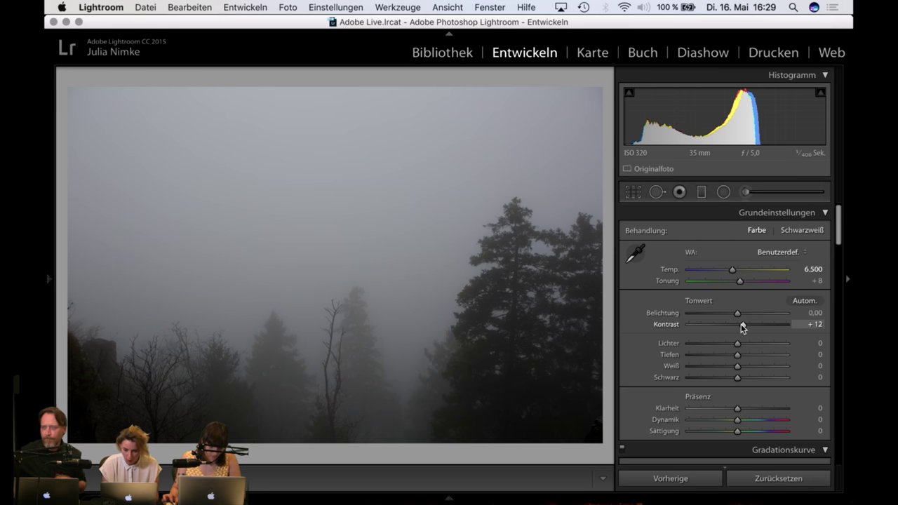
Step: Raise the photo's exposure to +0.40 and lower its basic shadows (Tiefen) to −12
drag(737, 315, 742, 315)
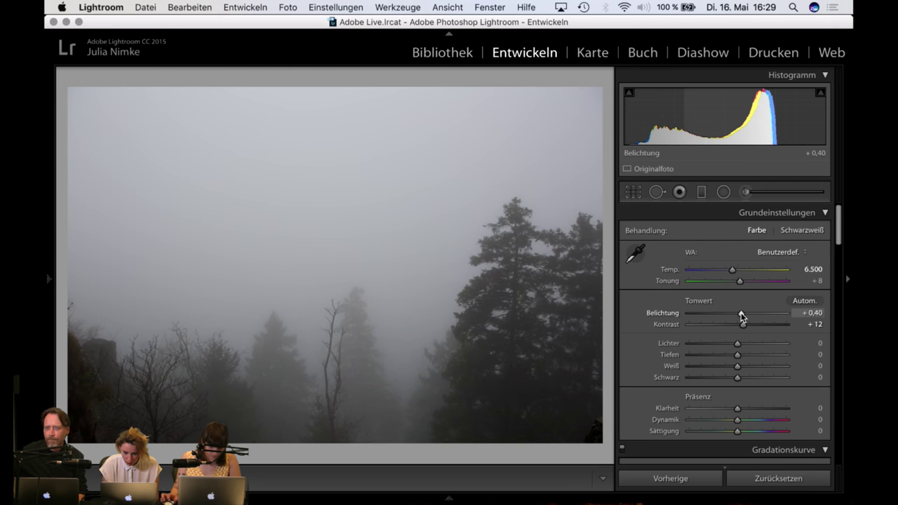
scroll(731, 359, down, 6)
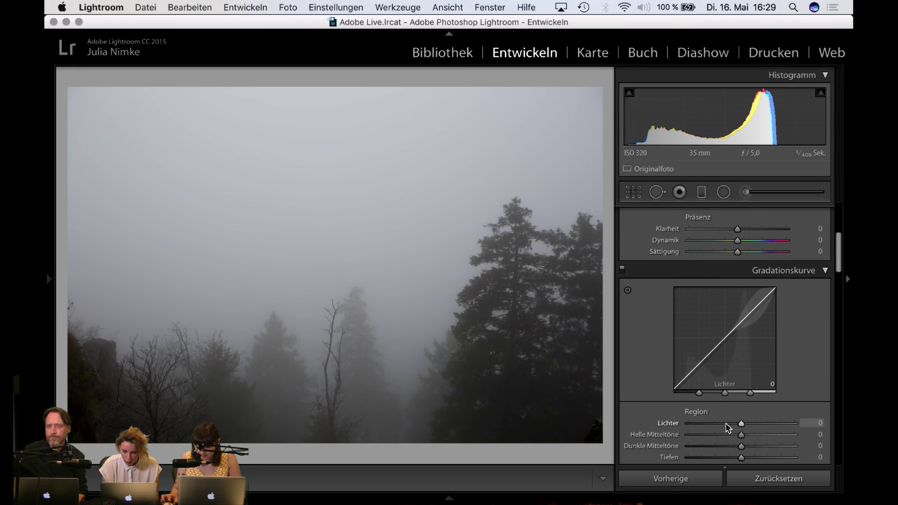
scroll(731, 356, down, 5)
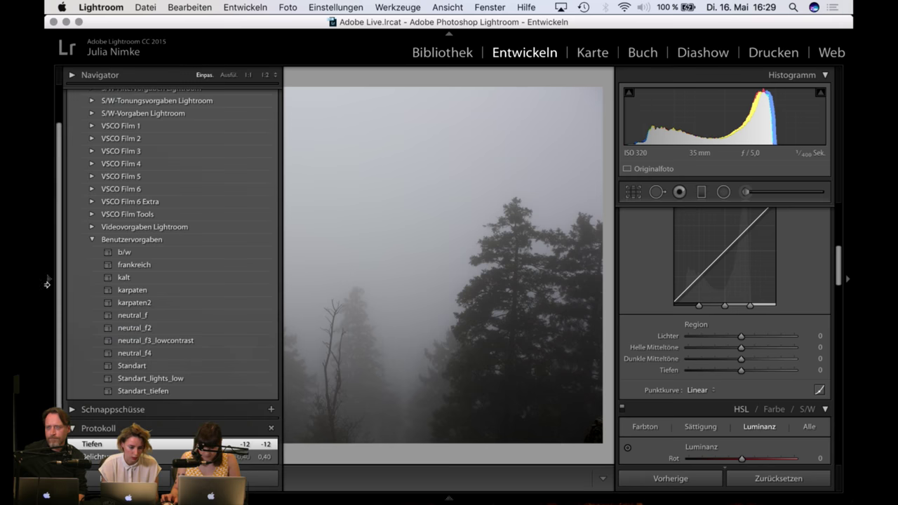
click(49, 278)
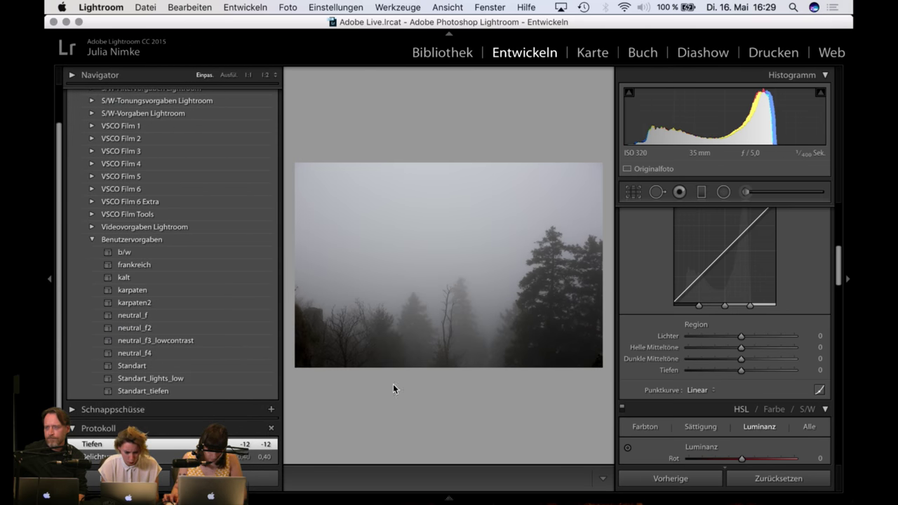
scroll(159, 345, down, 3)
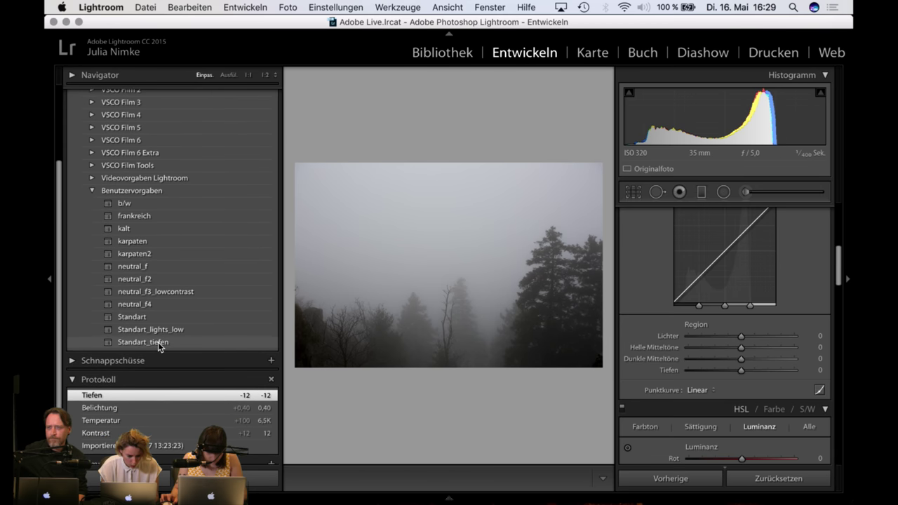
scroll(158, 345, up, 3)
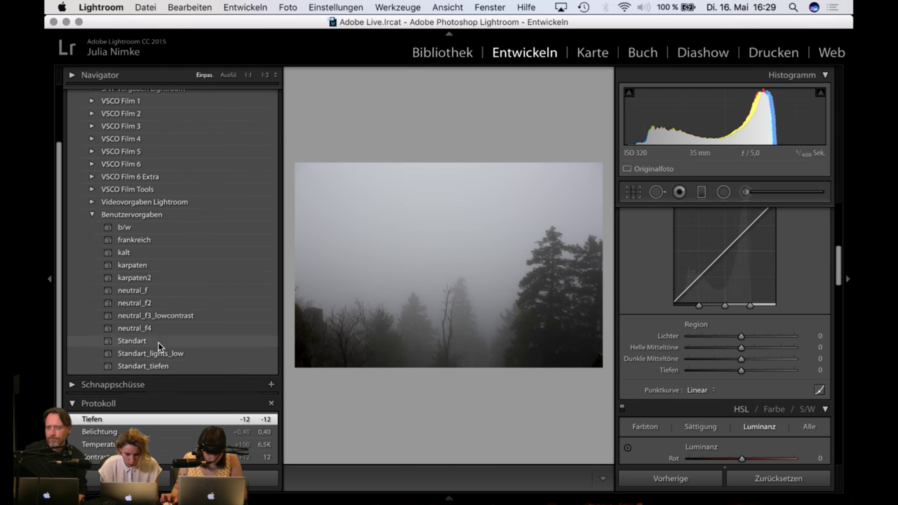
click(51, 279)
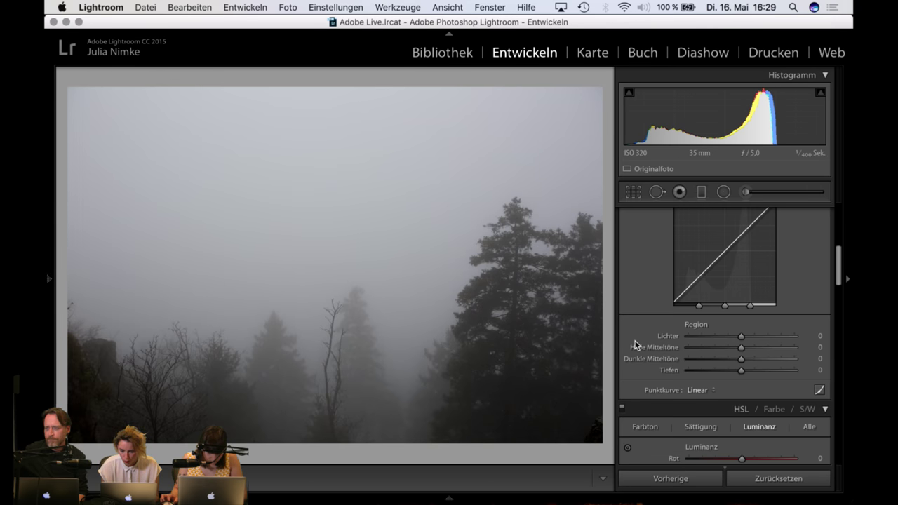
Step: Shape the tone curve with highlights −41, light midtones +17, dark midtones −11 and shadows −33
drag(740, 370, 750, 347)
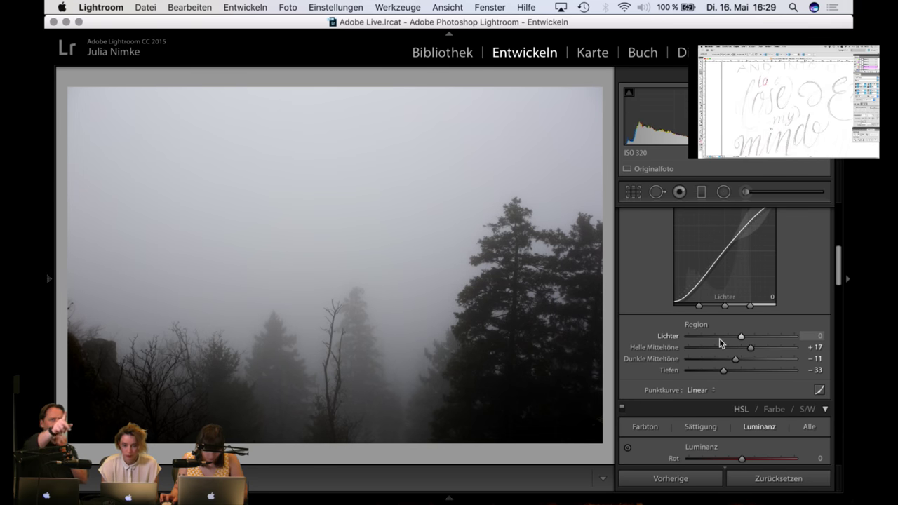
click(719, 335)
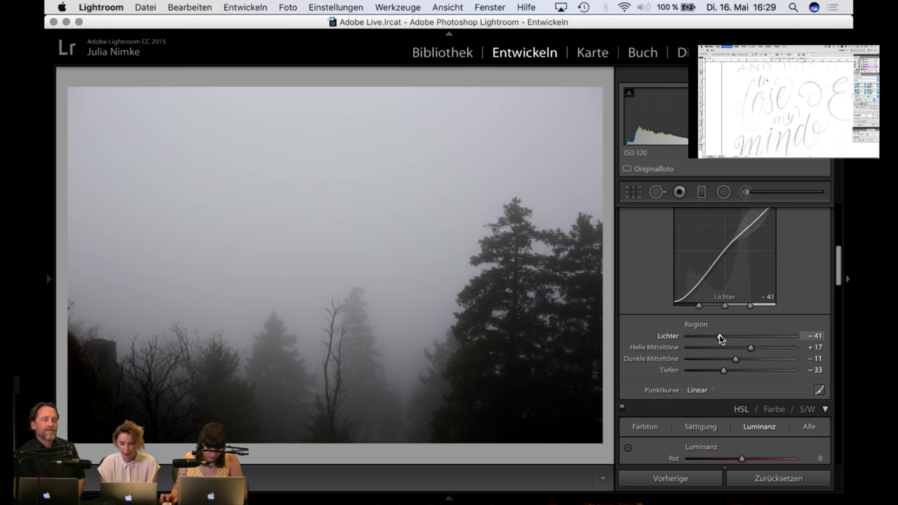
Step: Warm the photo by setting its white balance temperature to 6800
scroll(646, 313, up, 5)
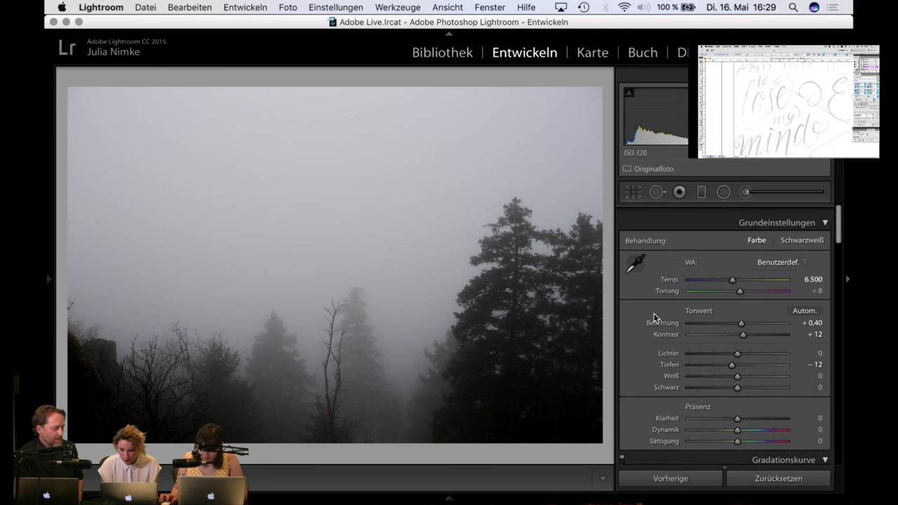
scroll(653, 317, down, 1)
click(812, 270)
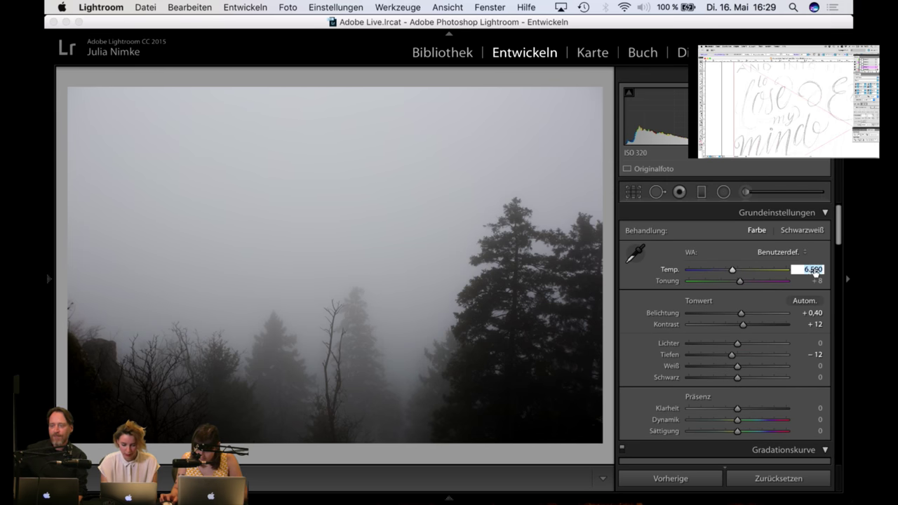
text(6800)
key(Return)
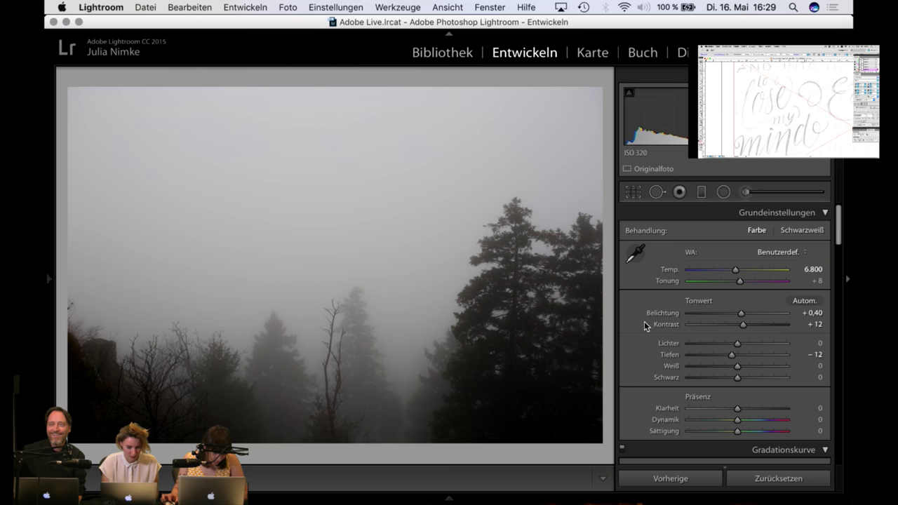
Step: Synchronise the develop settings of foggy forest photo 19 to photo 20, the man on the hill, keeping the preselected setting groups
key(g)
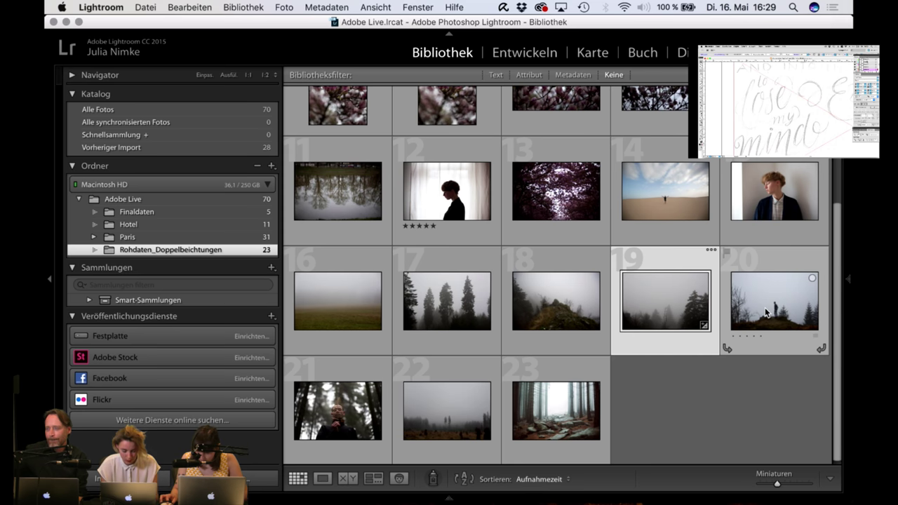
click(49, 279)
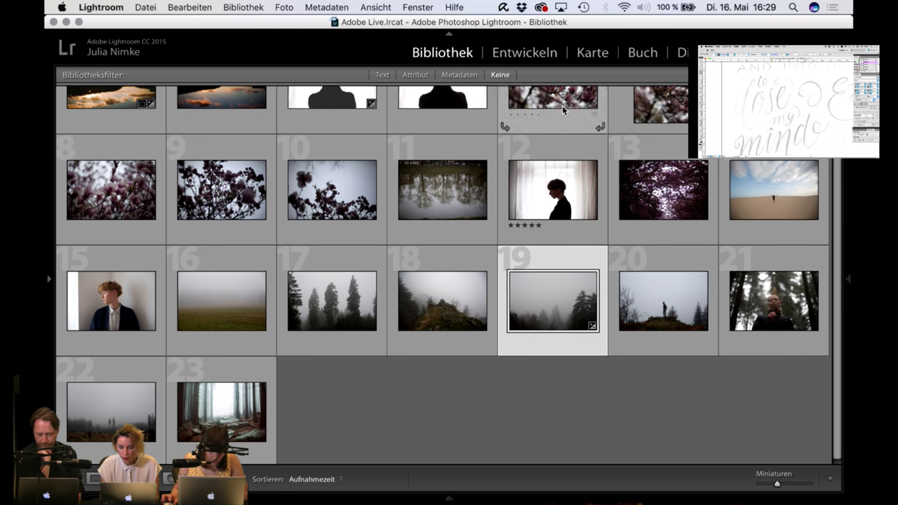
click(655, 288)
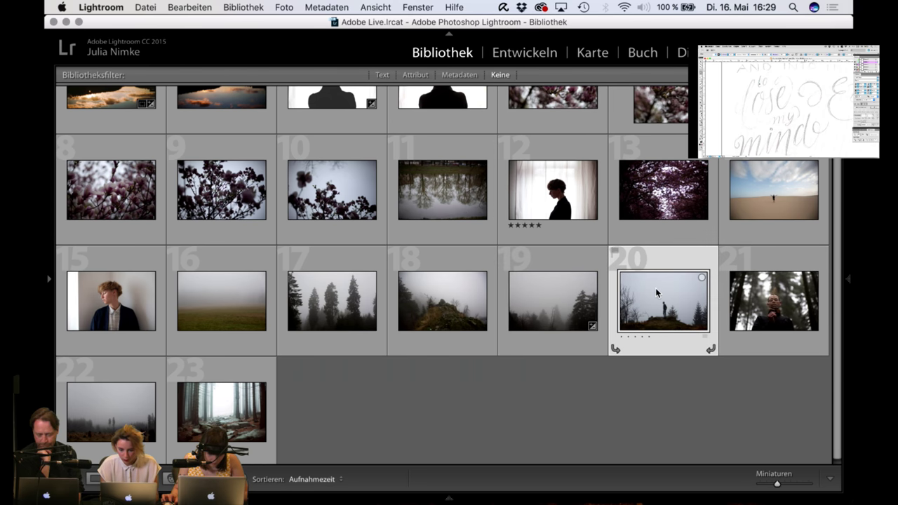
click(569, 293)
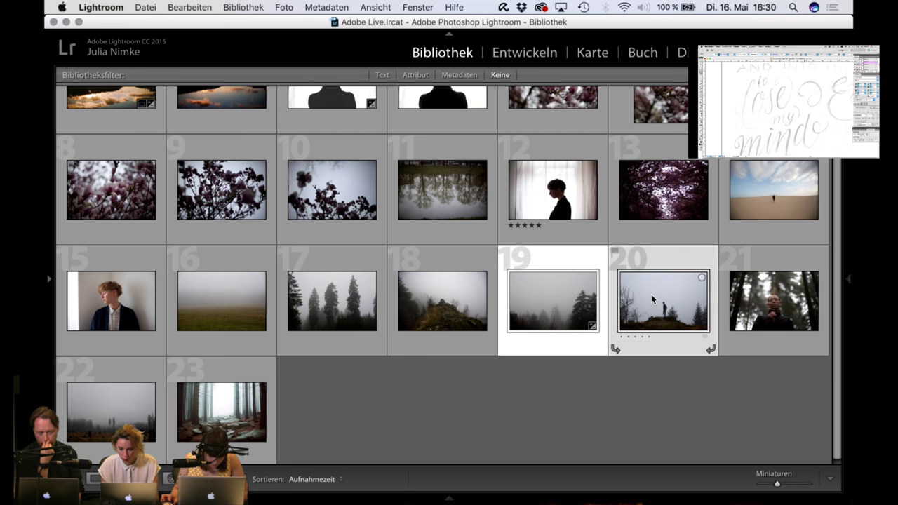
mouse_move(851, 288)
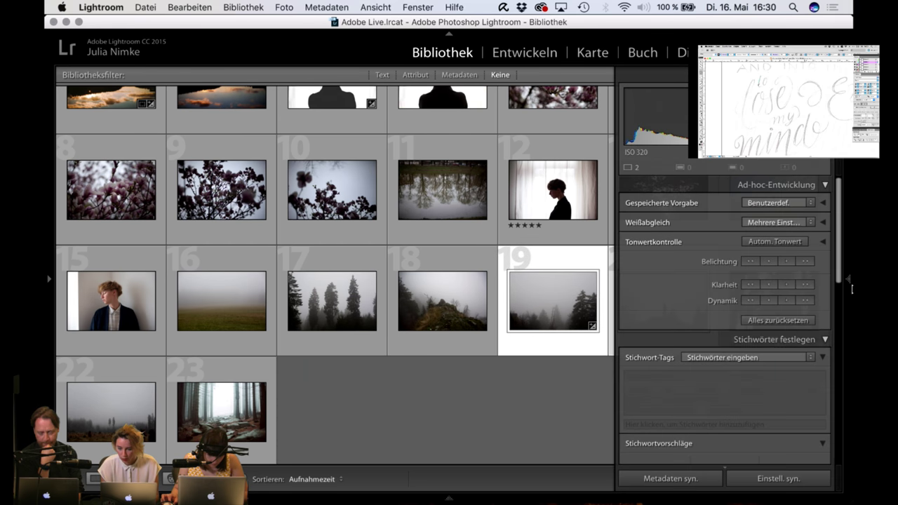
click(774, 479)
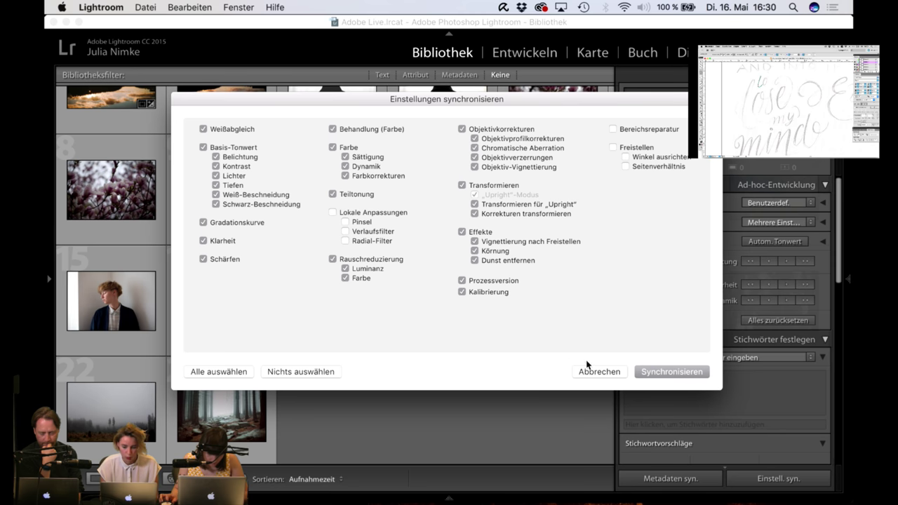
click(694, 371)
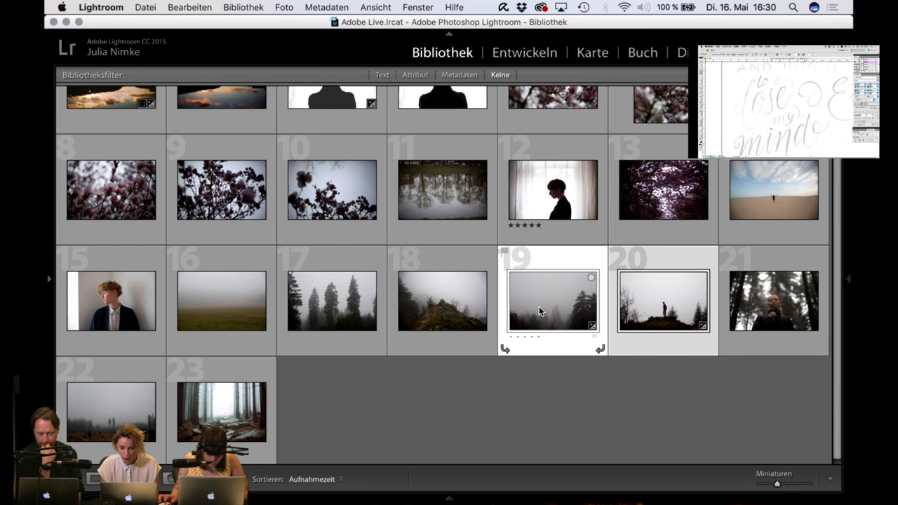
Step: Check both synchronised photos at large size and open the one with the standing man for developing
double_click(538, 306)
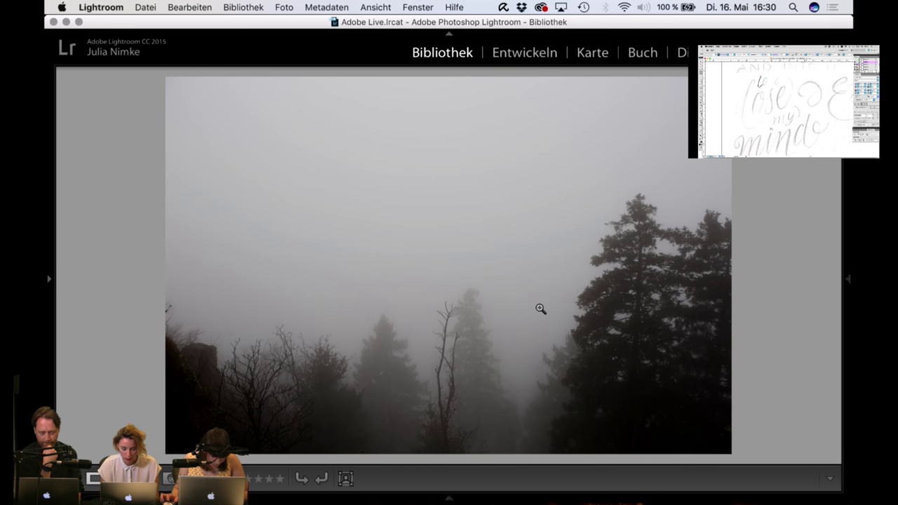
click(691, 340)
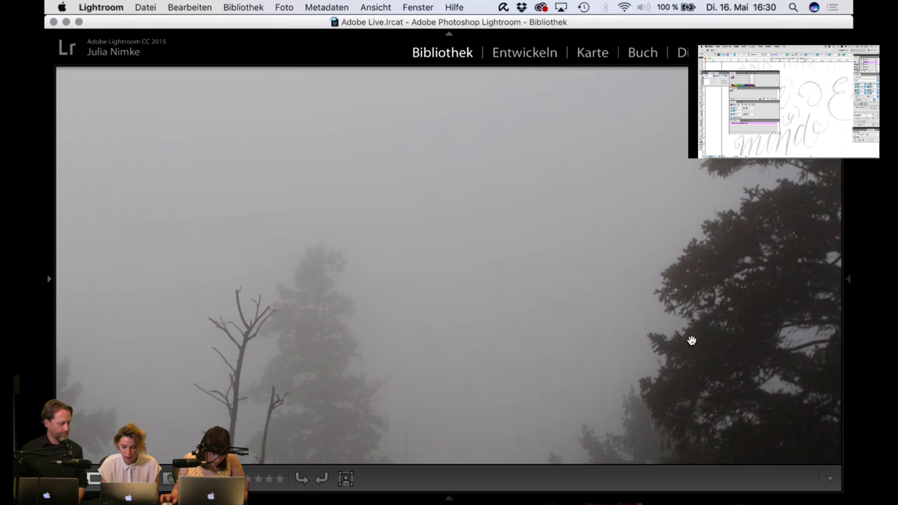
click(691, 340)
key(Right)
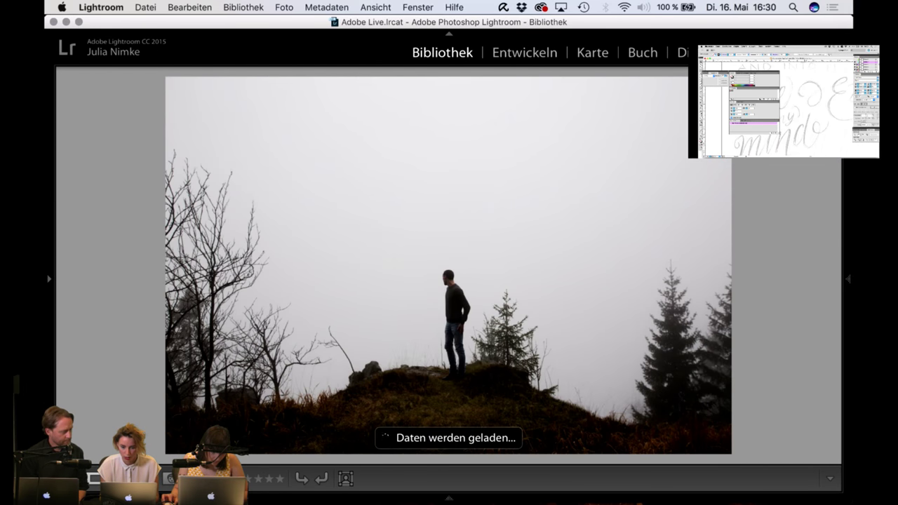
click(545, 53)
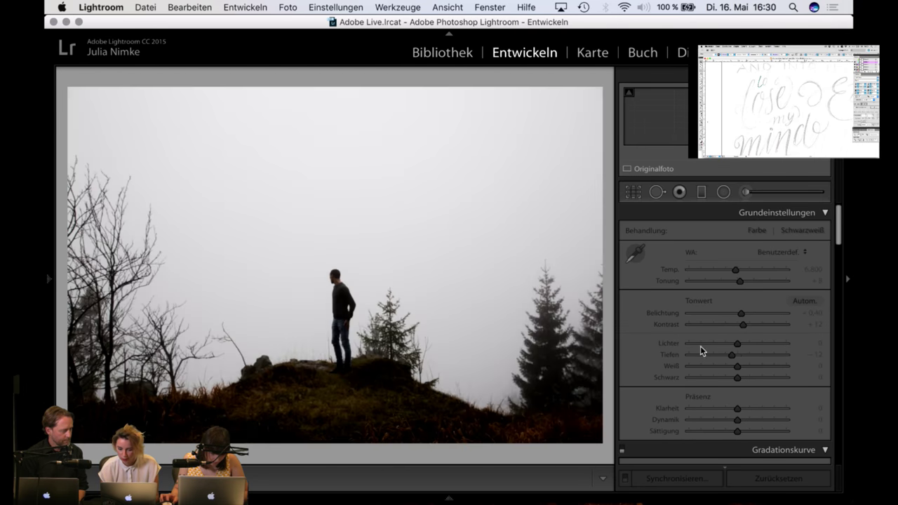
Step: Brighten the standing man's photo by setting its tone curve dark midtones (Dunkle Mitteltöne) to +27 and shadows (Tiefen) to +22
scroll(726, 380, down, 2)
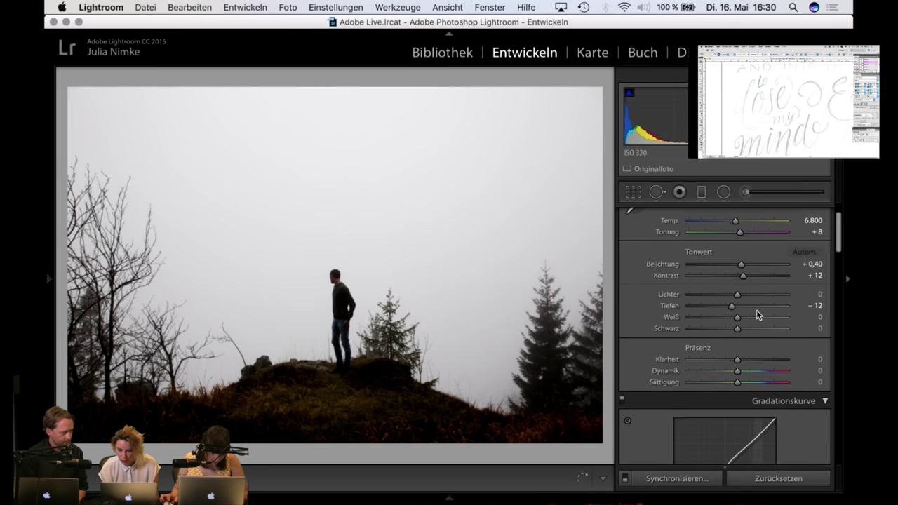
scroll(751, 366, down, 5)
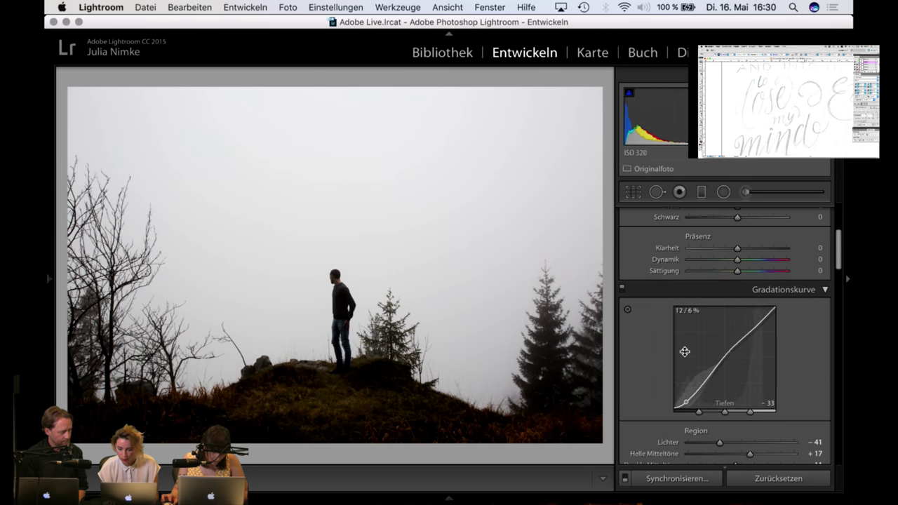
scroll(682, 351, down, 3)
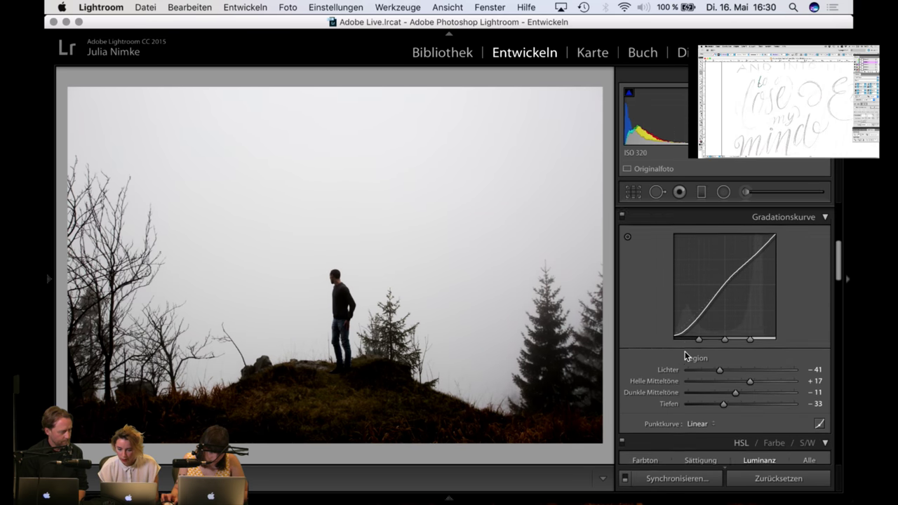
click(815, 398)
text(0)
key(Return)
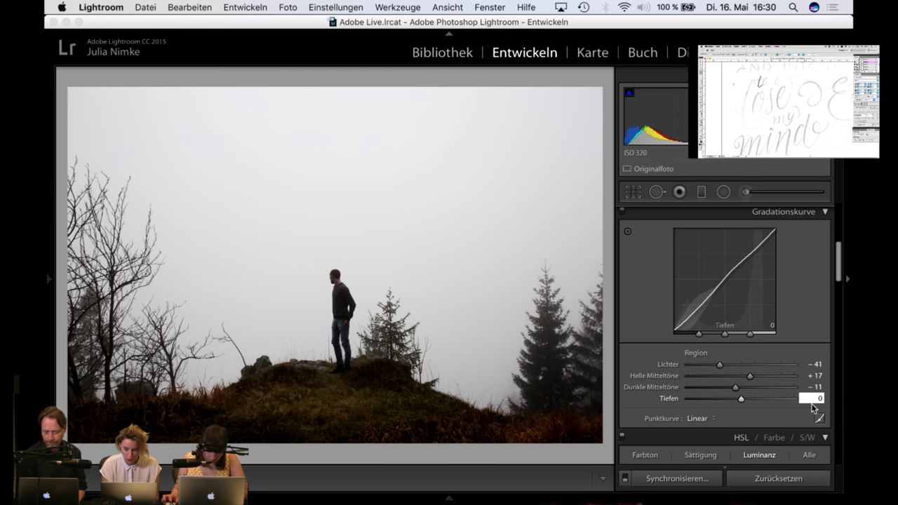
click(811, 387)
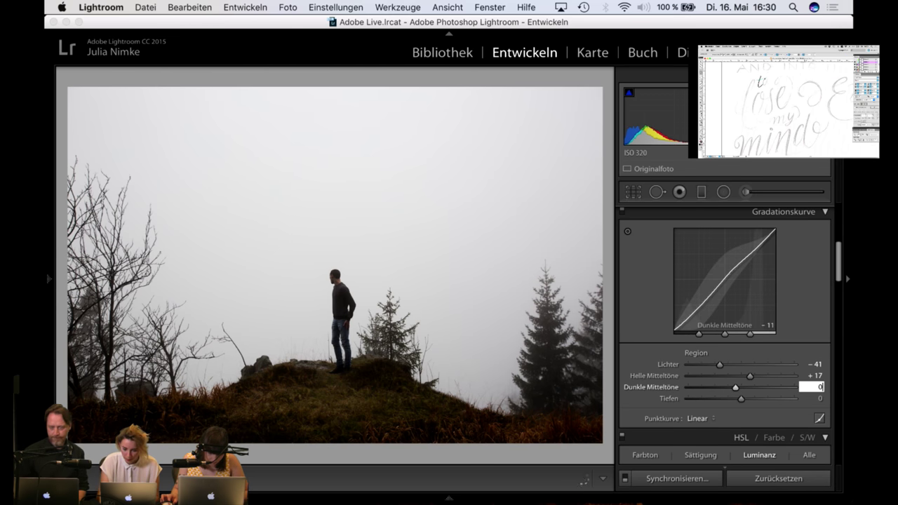
text(0)
key(Return)
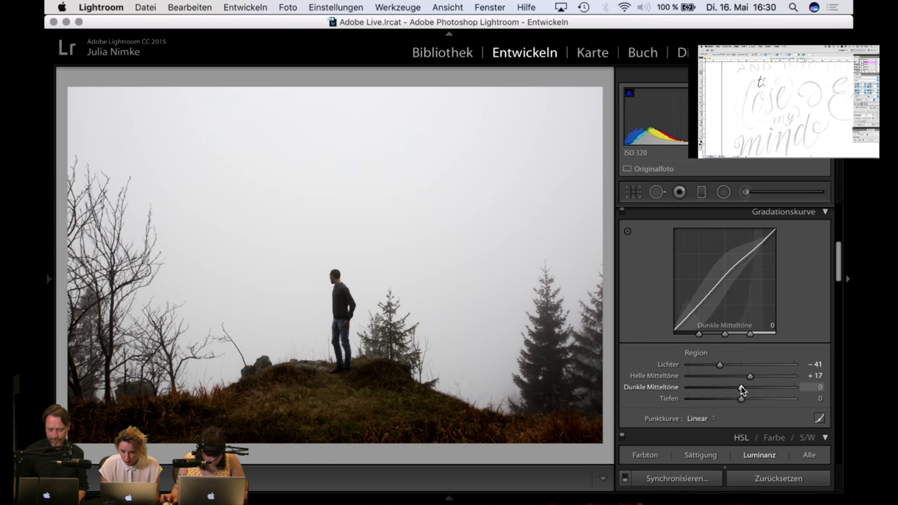
mouse_move(742, 390)
mouse_down()
mouse_move(758, 390)
mouse_move(754, 400)
mouse_up()
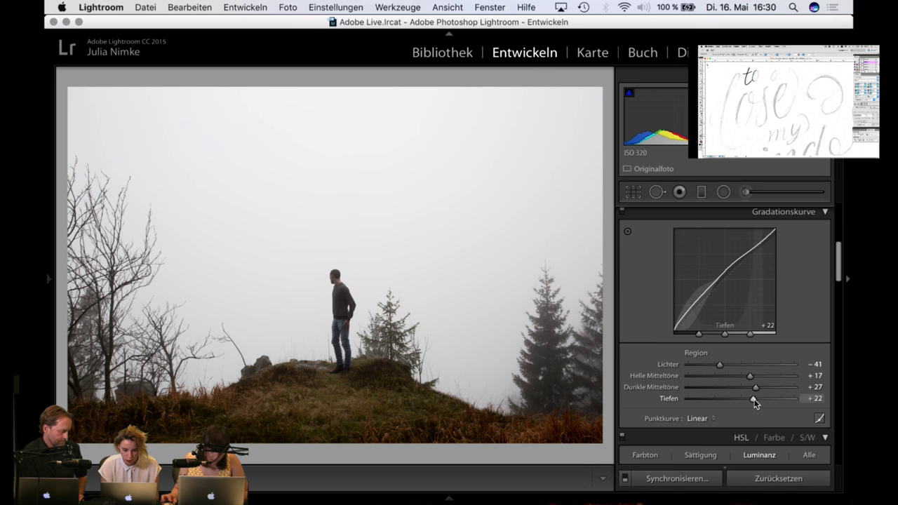
scroll(648, 308, up, 10)
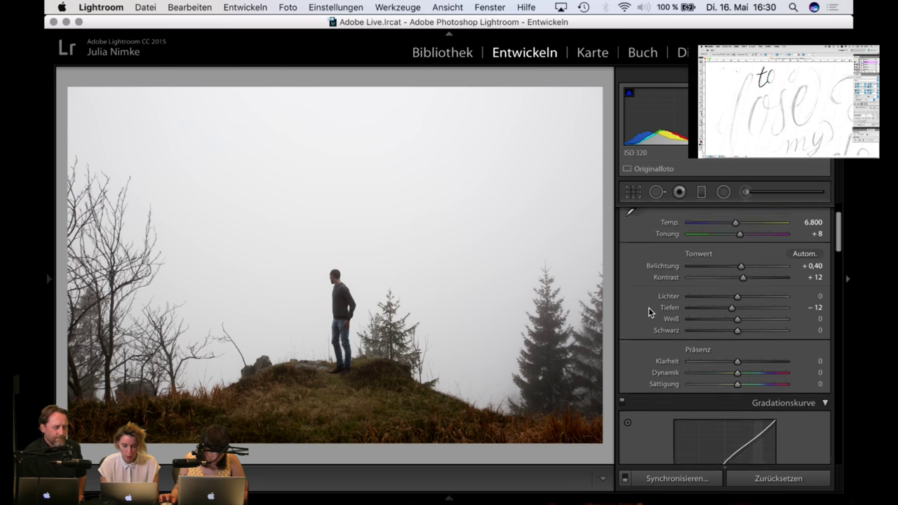
scroll(648, 313, down, 1)
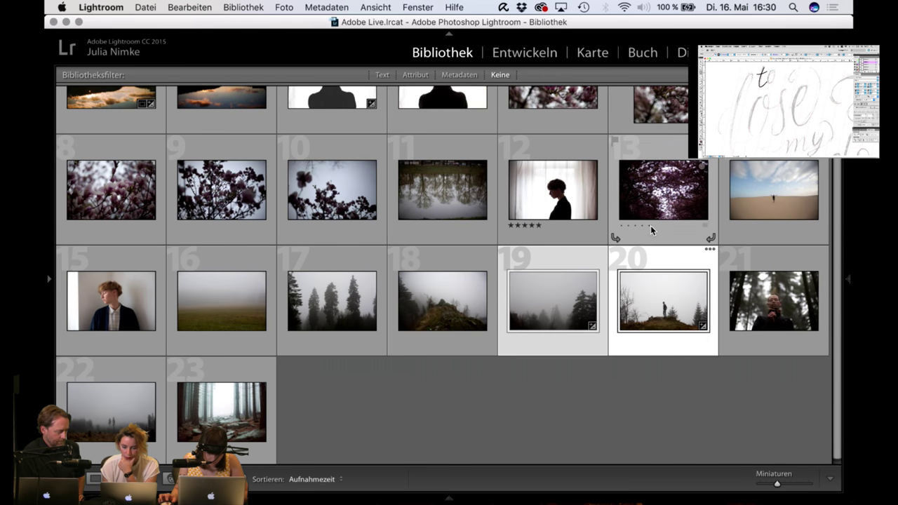
Step: Open both selected photos in Photoshop, converting each document's colours to the working colour space
right_click(684, 300)
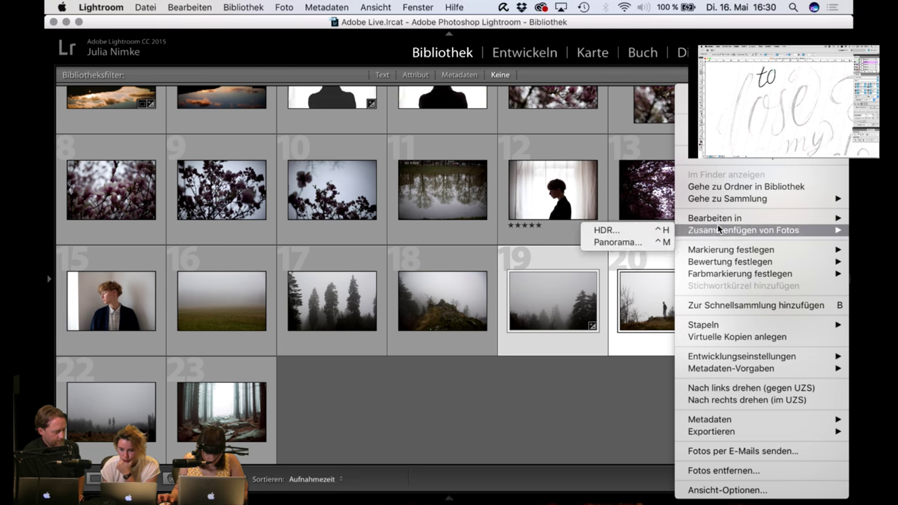
mouse_move(714, 219)
click(626, 217)
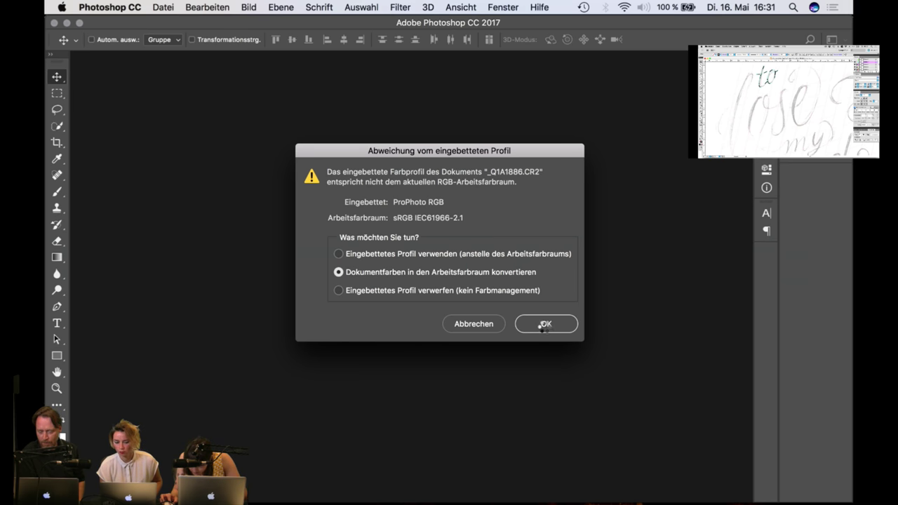
click(545, 324)
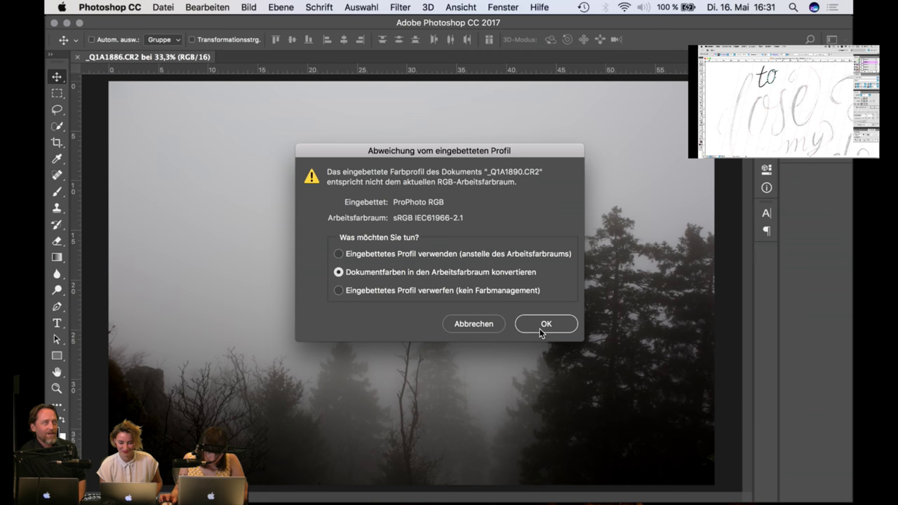
click(542, 326)
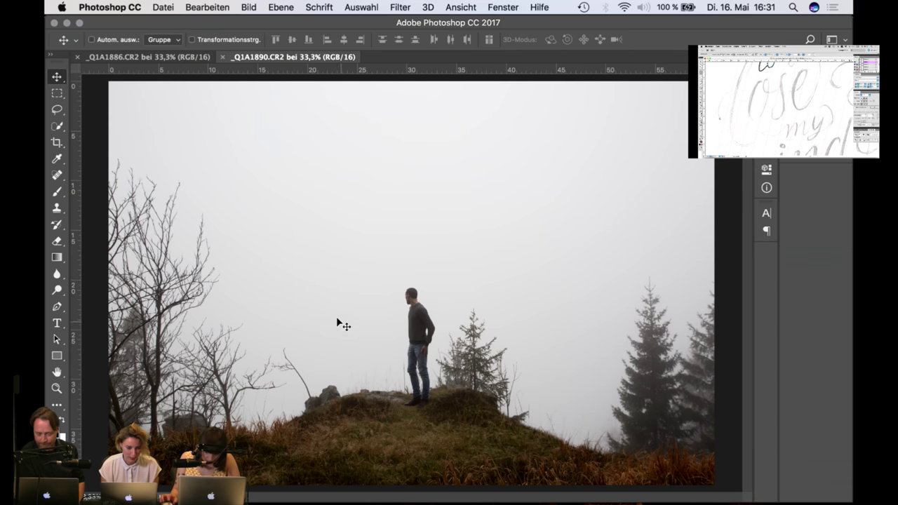
Step: Place the foggy forest photo as a new layer exactly over the standing man's photo and rotate it by 180°
drag(152, 54, 272, 288)
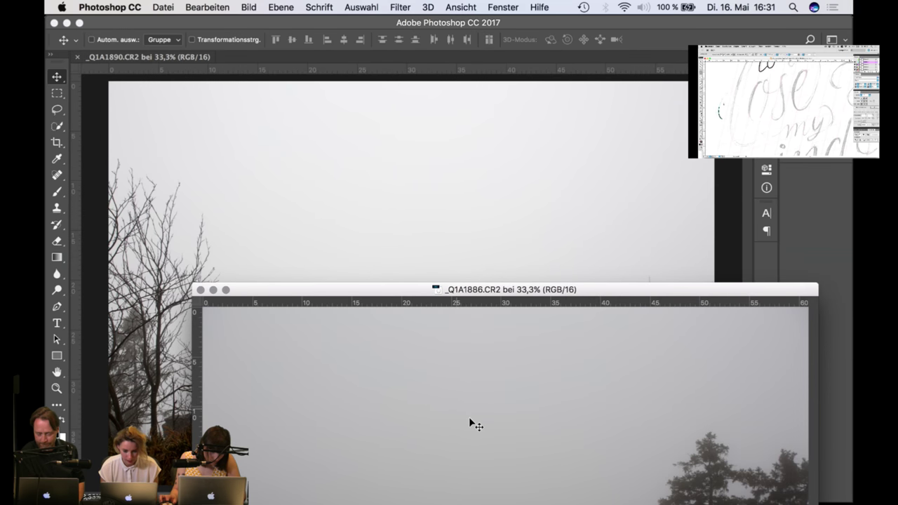
drag(468, 417, 439, 264)
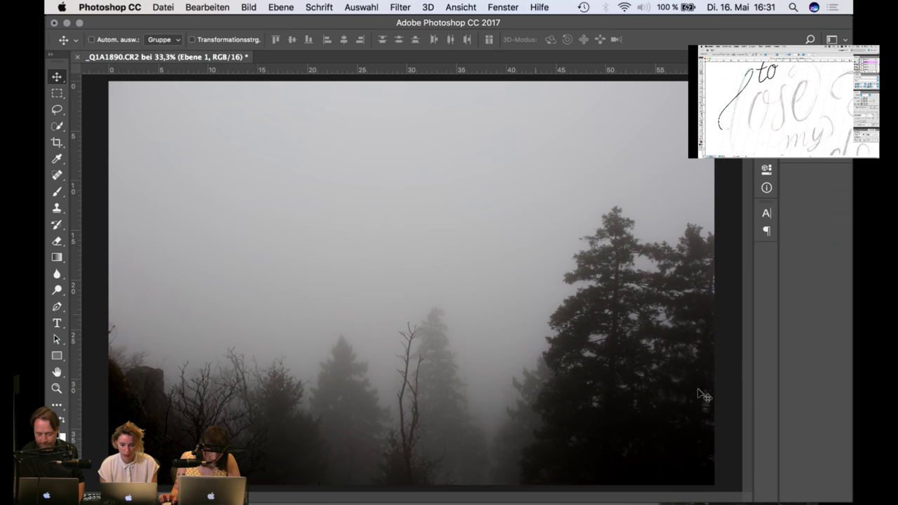
key(super+t)
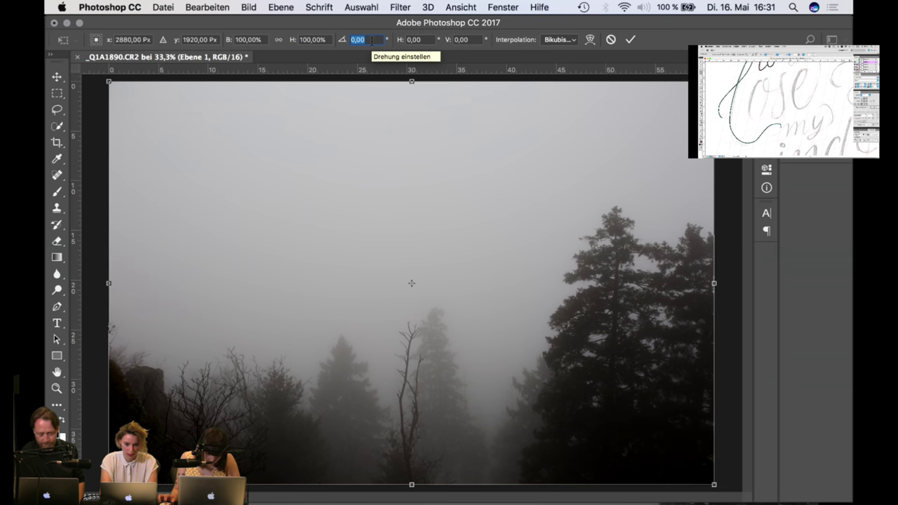
text(180)
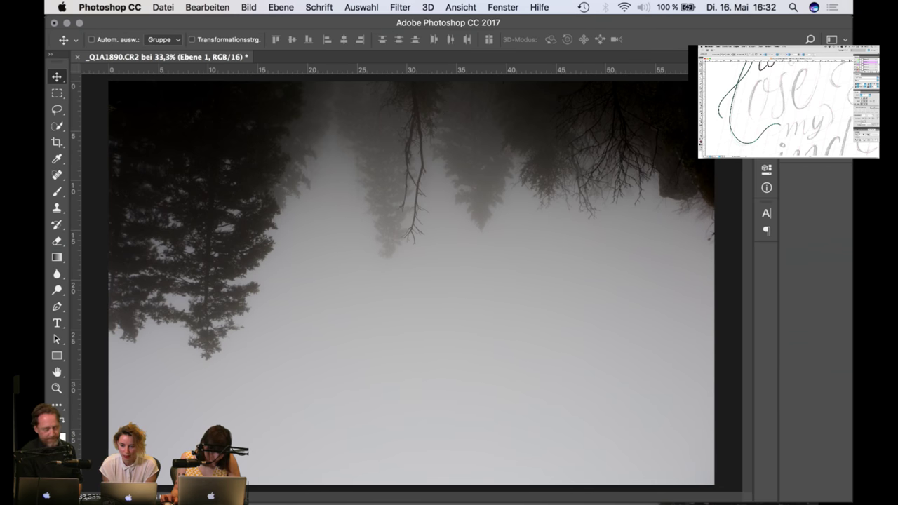
Step: Set the rotated forest layer's blend mode to Abdunkeln (Darken) and compare the image with and without that layer
key(F7)
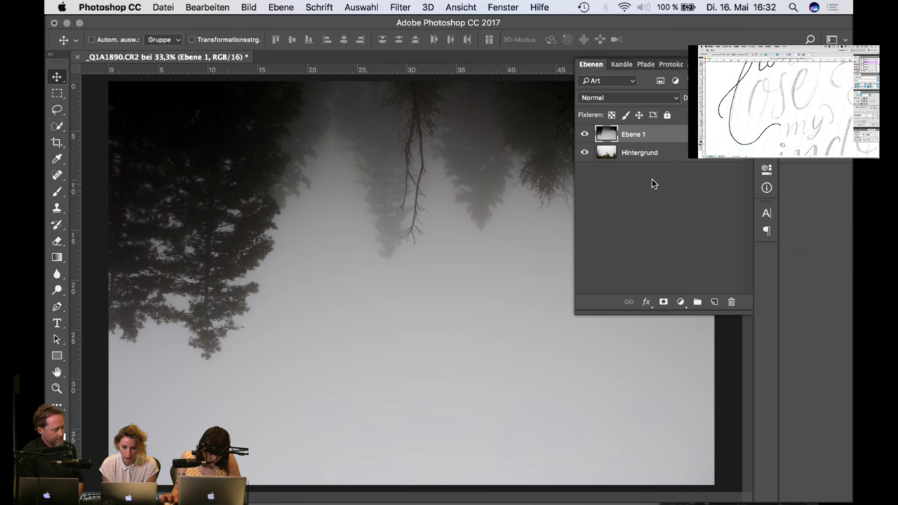
click(624, 98)
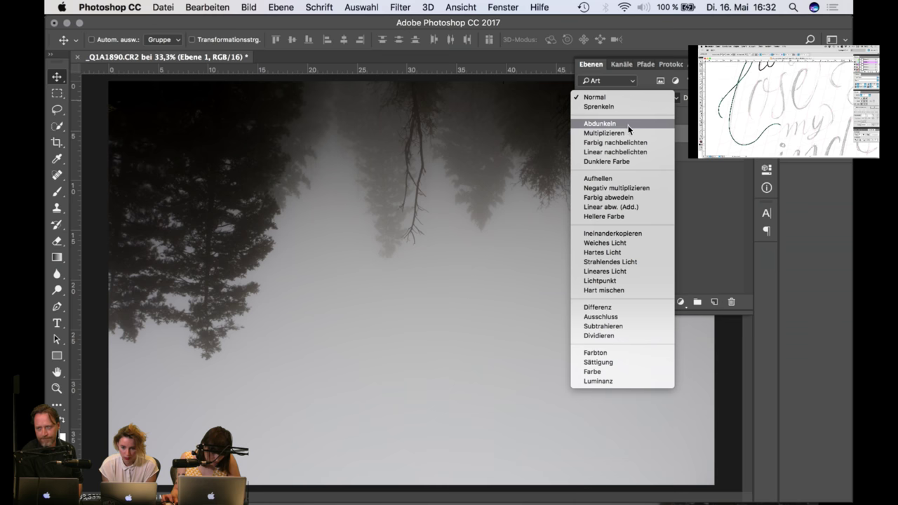
click(635, 123)
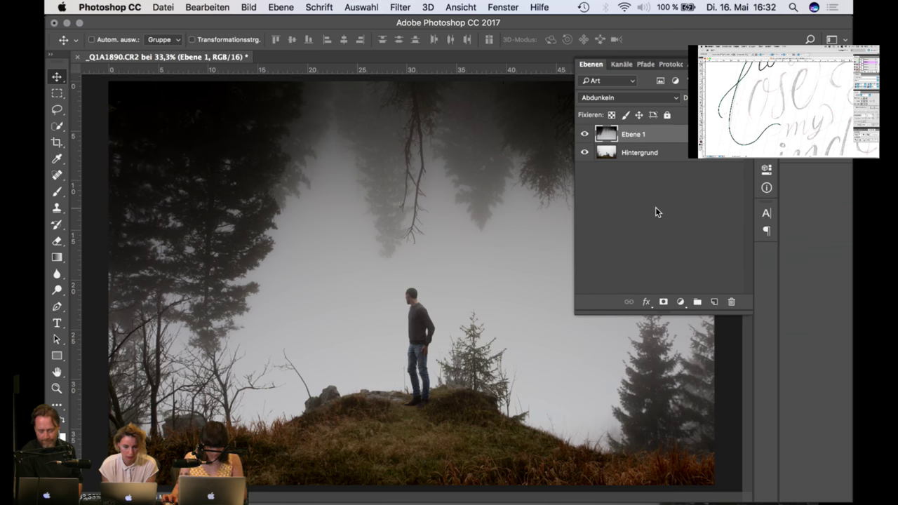
click(584, 134)
click(584, 134)
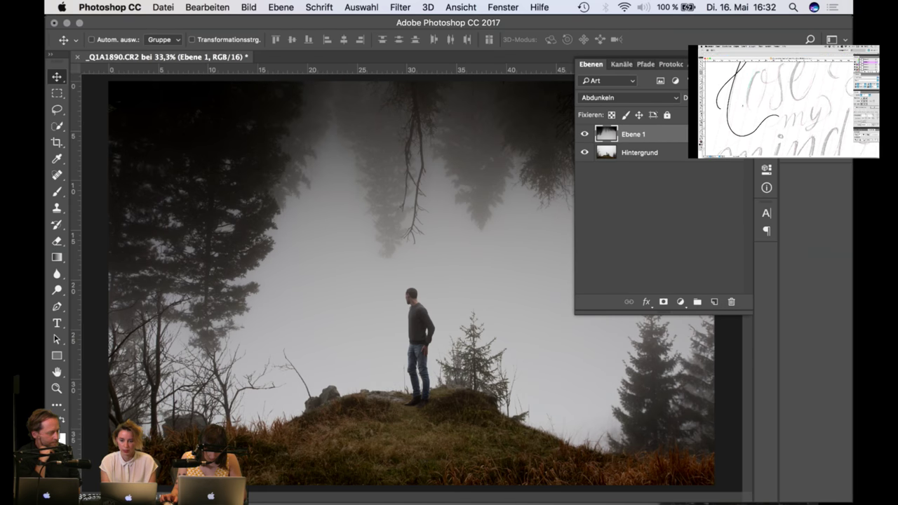
Step: Reposition the floating layer list lower over the image's edge so the upside-down trees are uncovered
drag(721, 69, 786, 221)
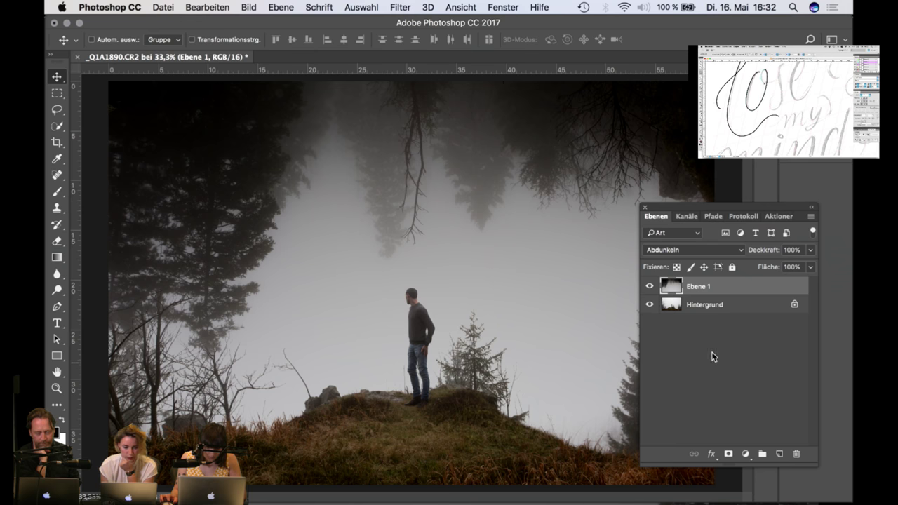
drag(760, 212, 787, 234)
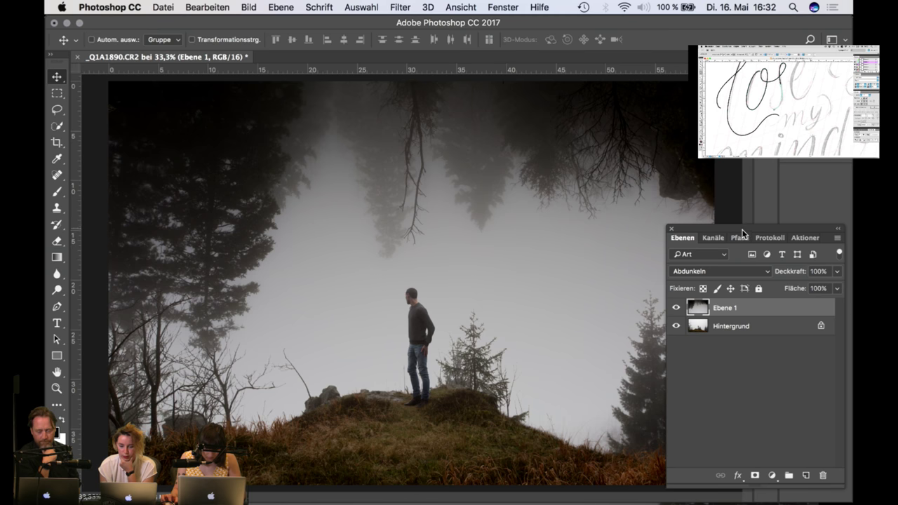
drag(744, 233, 717, 186)
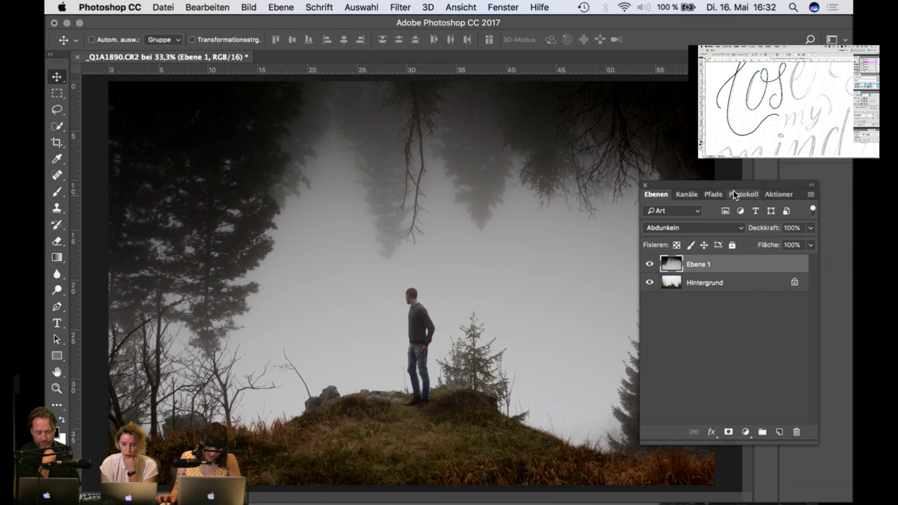
Step: Compare the image with and without the upside-down forest layer and merge that layer down into the background
drag(731, 188, 756, 179)
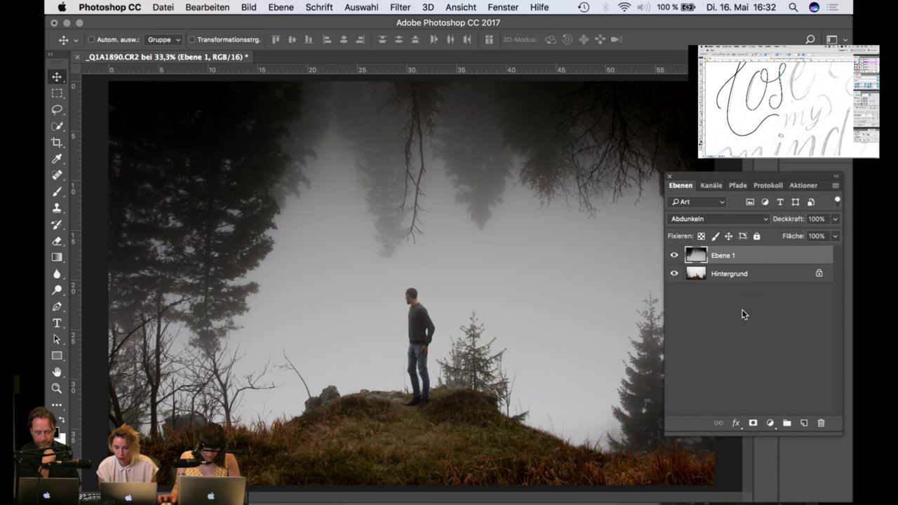
click(674, 257)
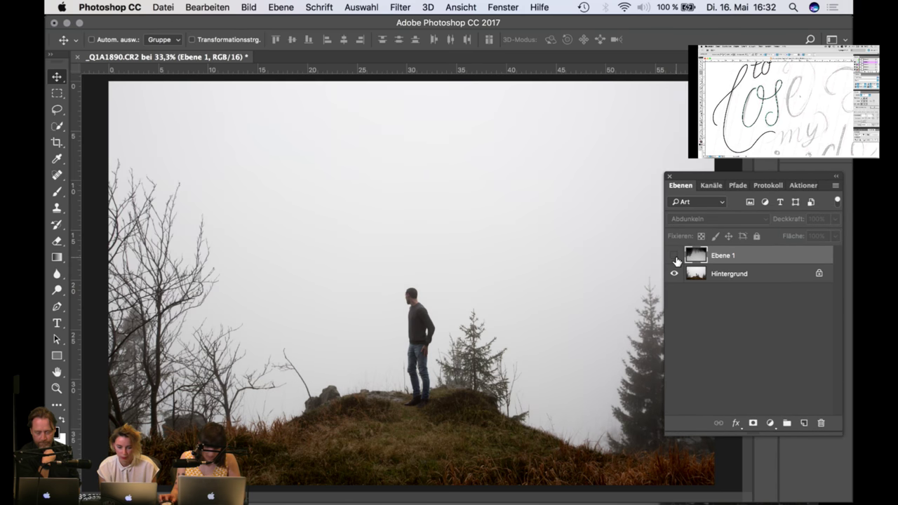
click(674, 257)
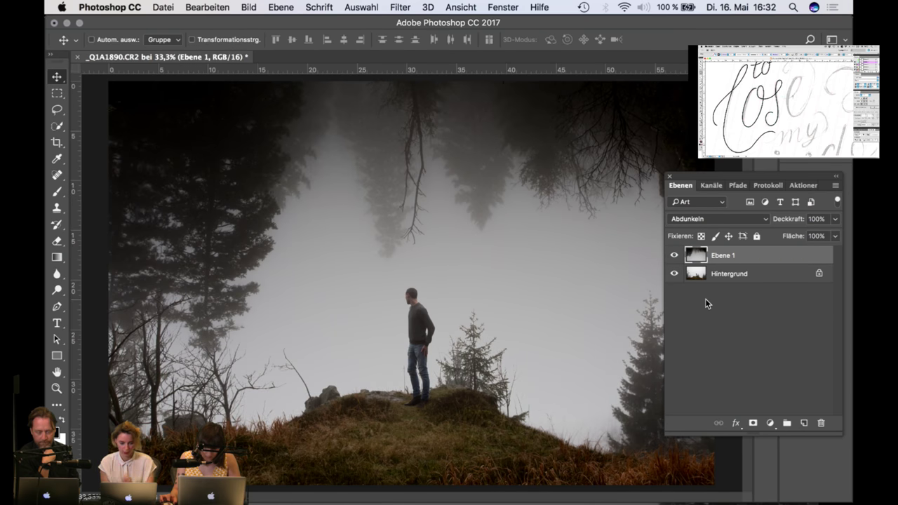
key(super+e)
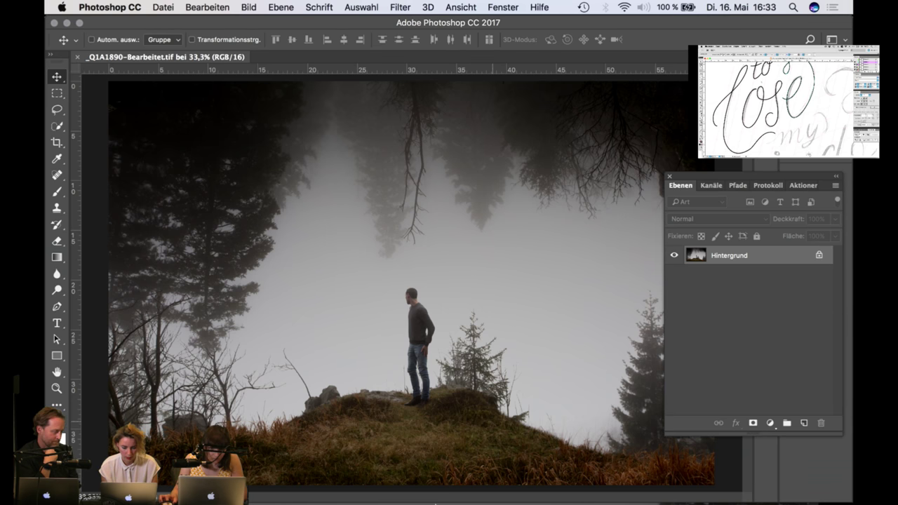
Step: Switch to Lightroom and open the saved composite of the man and upside-down forest in the Develop module (Entwickeln)
mouse_move(407, 495)
click(438, 484)
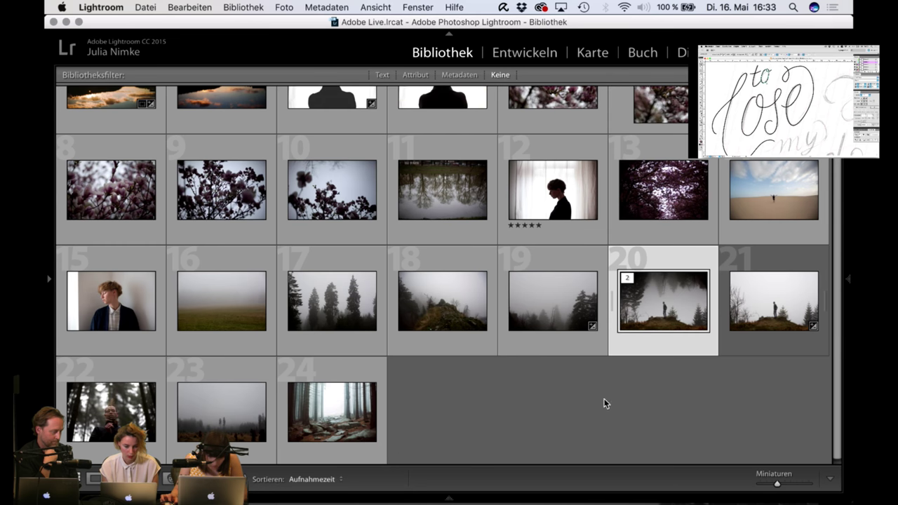
key(e)
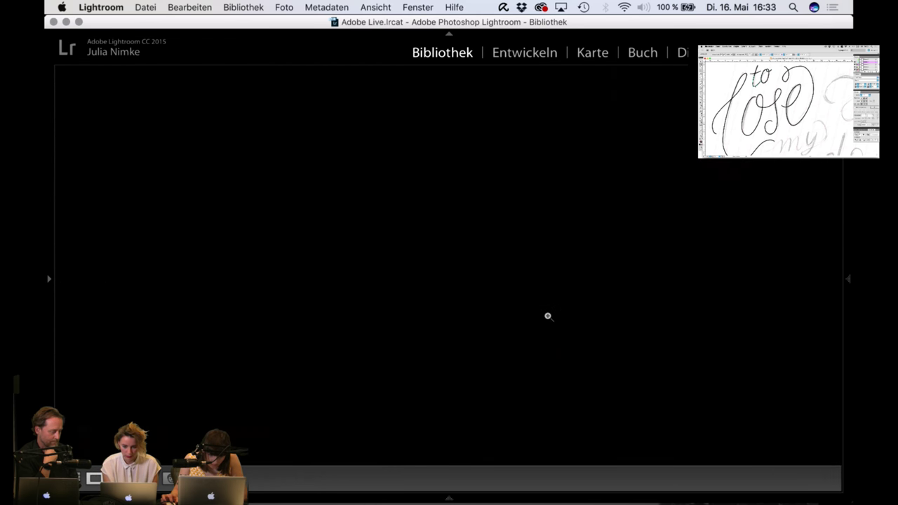
click(526, 53)
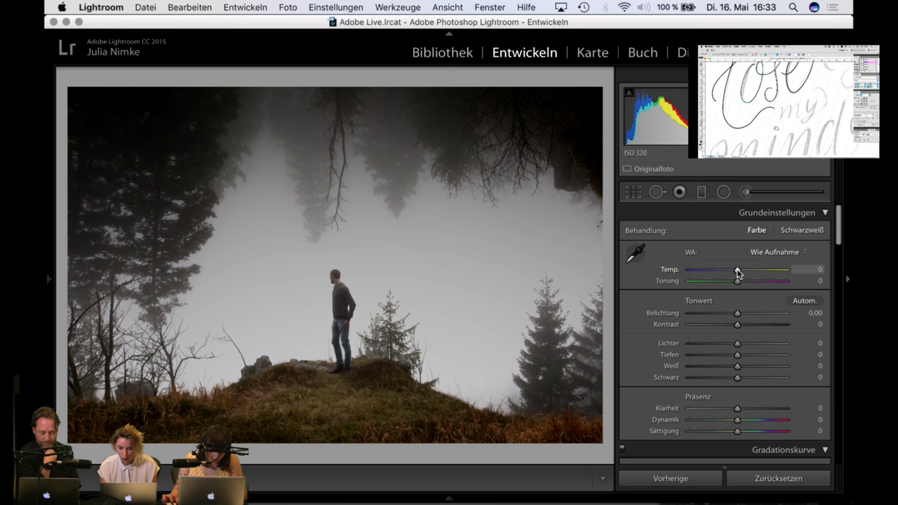
Step: Cool the composite's white balance by setting the colour temperature (Temp.) to −6
drag(737, 272, 734, 272)
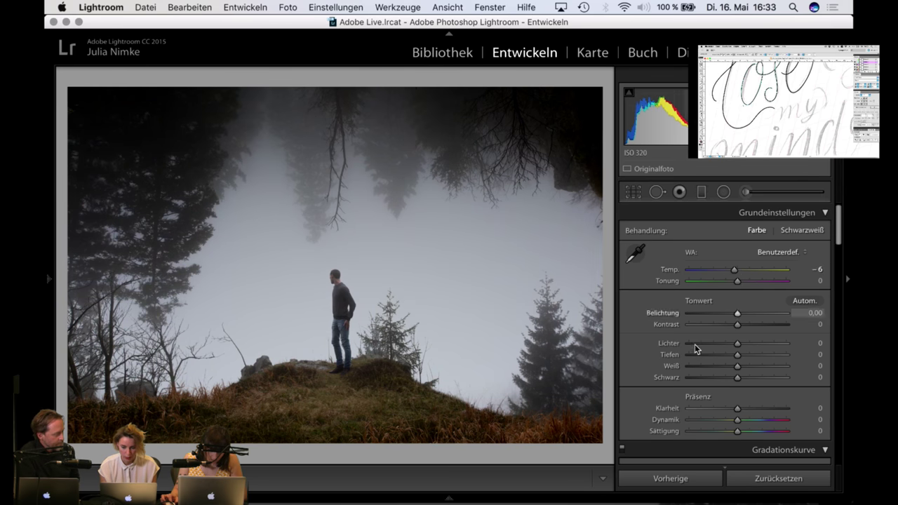
scroll(695, 347, down, 3)
scroll(695, 349, down, 8)
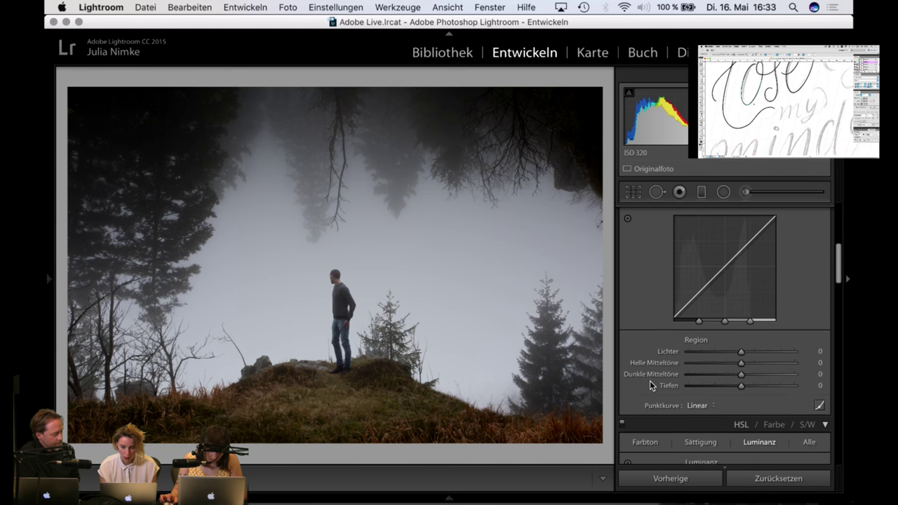
scroll(649, 381, down, 7)
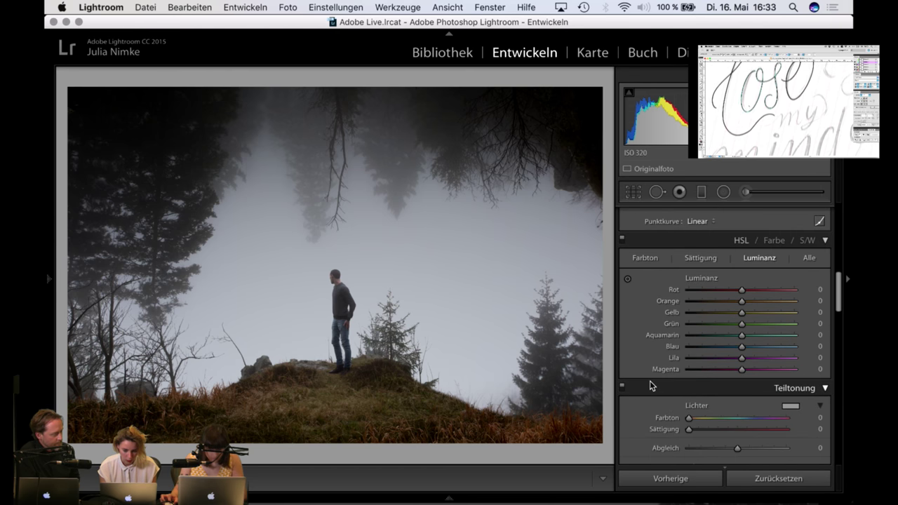
scroll(649, 380, down, 4)
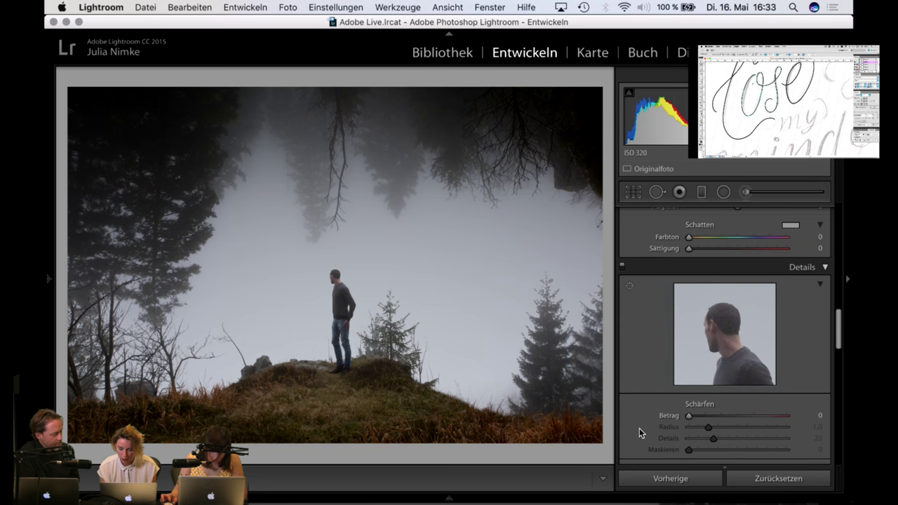
scroll(638, 372, down, 15)
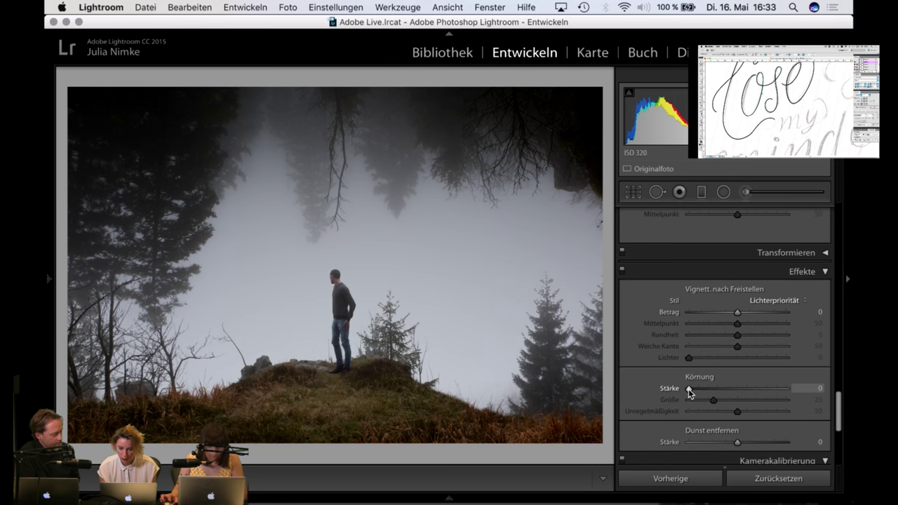
scroll(659, 345, up, 15)
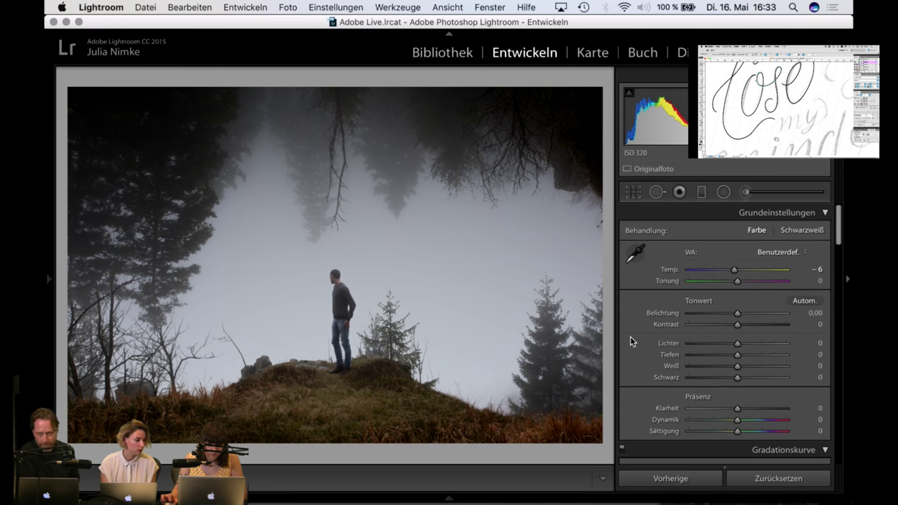
Step: Open a Finder window and look through the Adobe folder inside Dokumente for the finished images
mouse_move(367, 484)
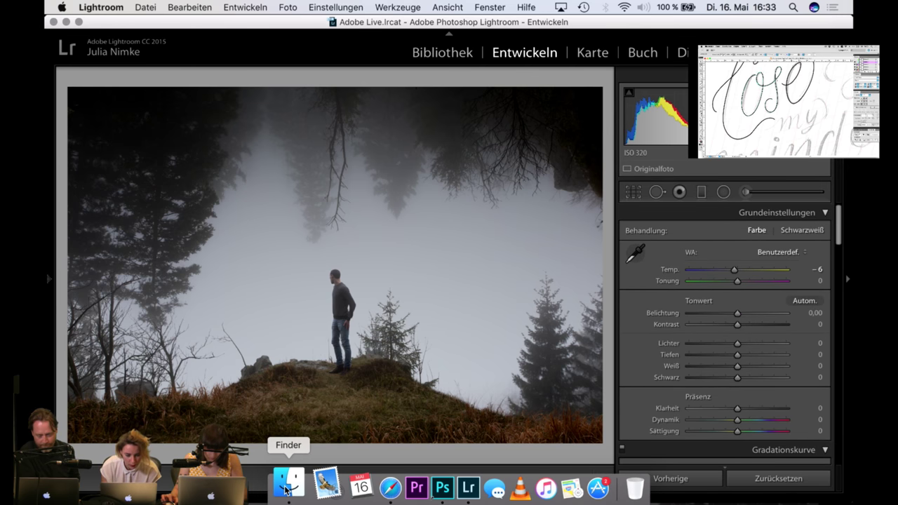
click(286, 484)
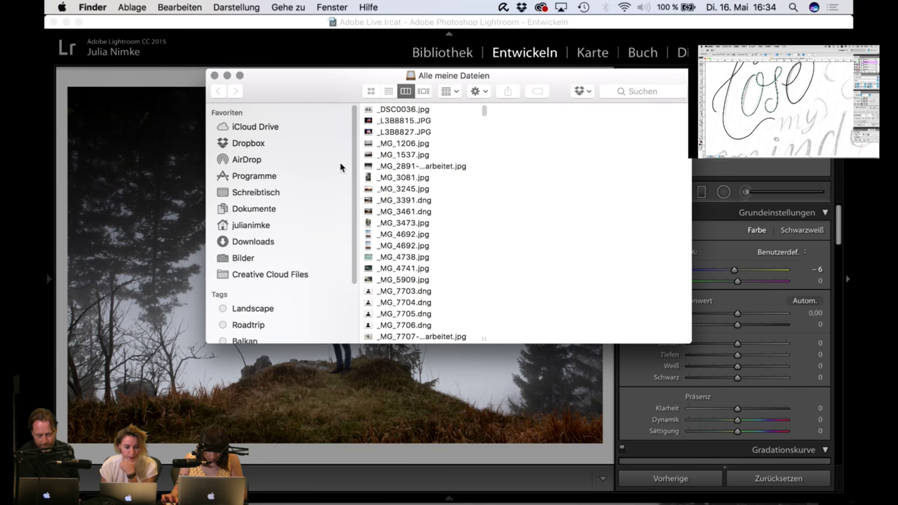
click(292, 212)
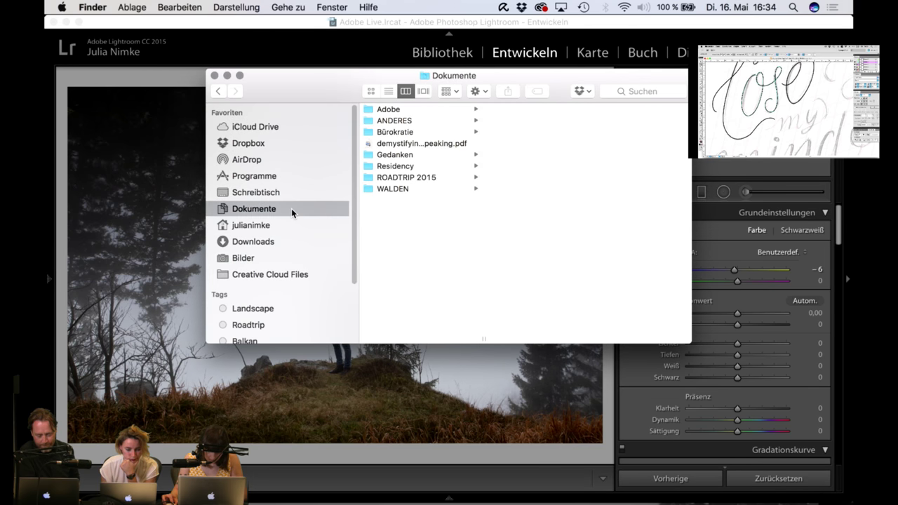
click(449, 108)
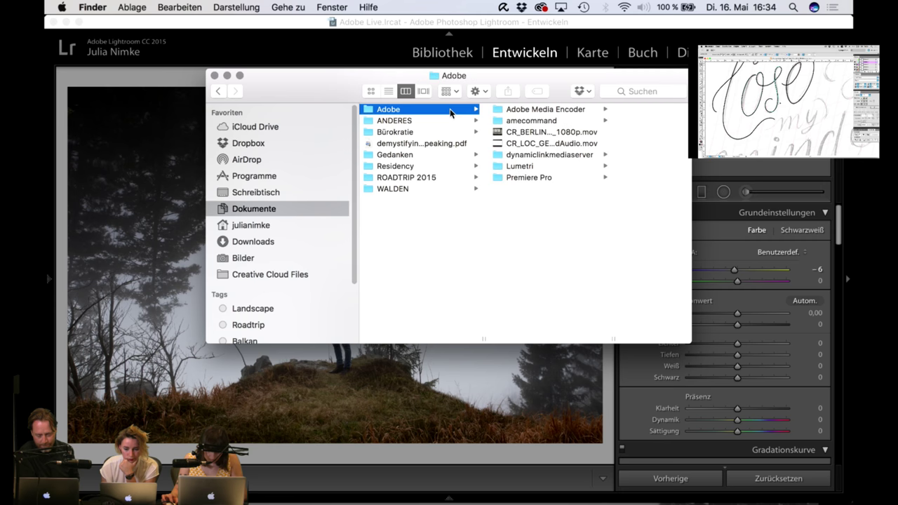
key(Right)
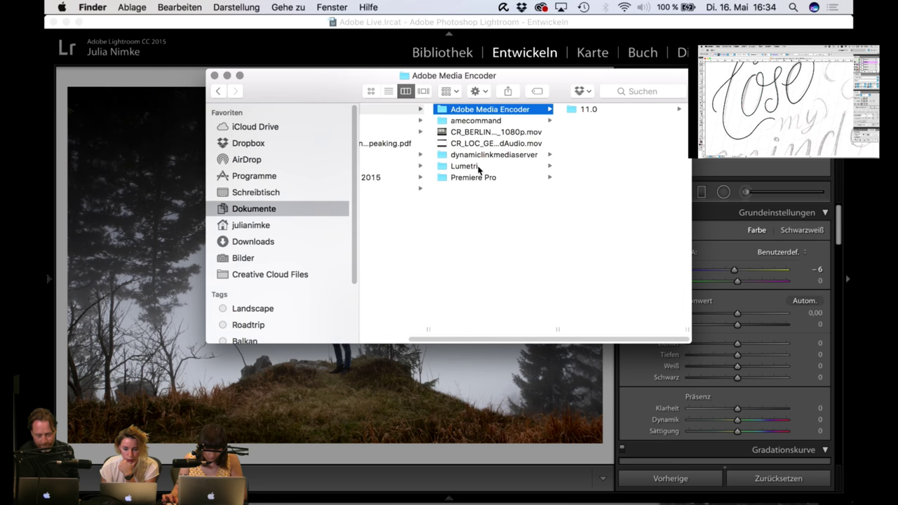
scroll(478, 169, left, 3)
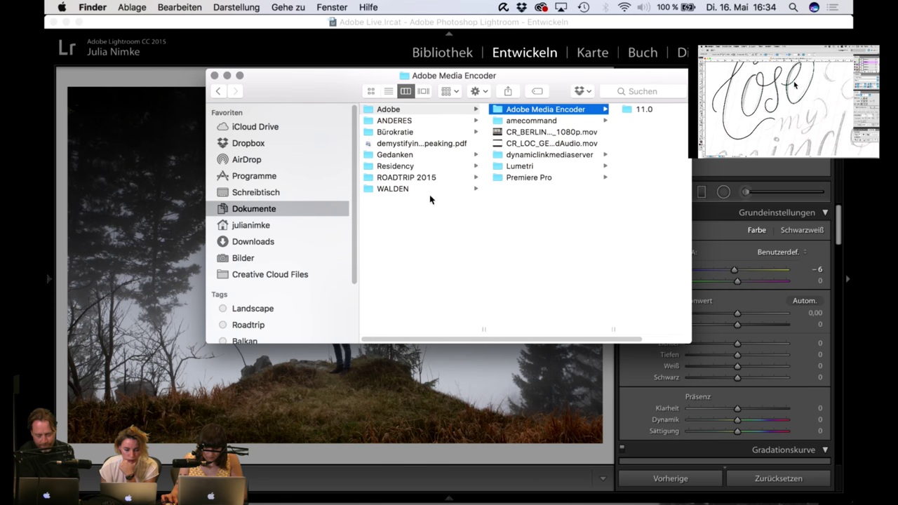
Step: Open the Finaldaten folder under Bilder, 2017, Adobe Live
click(275, 262)
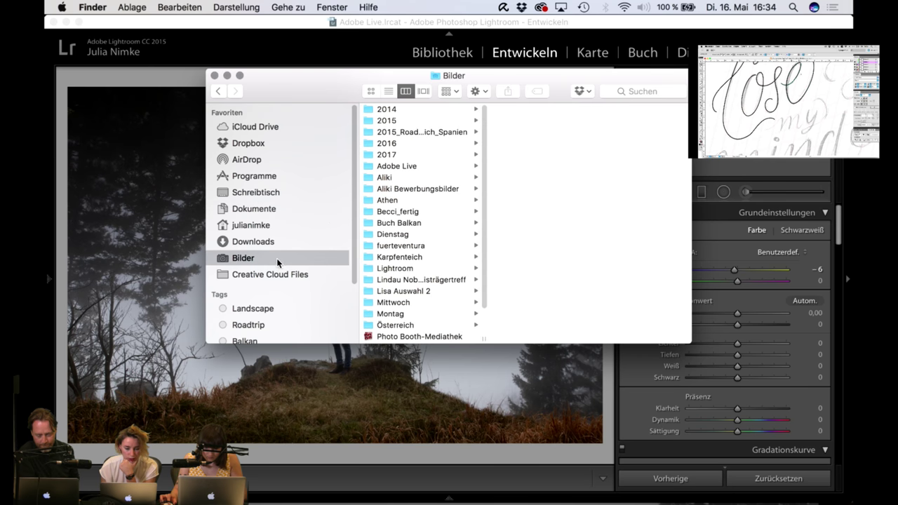
click(456, 152)
click(522, 110)
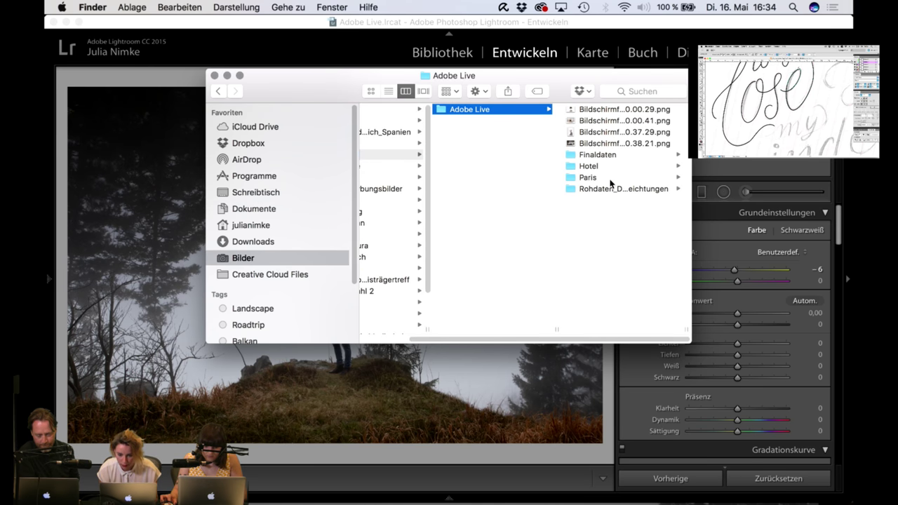
click(614, 155)
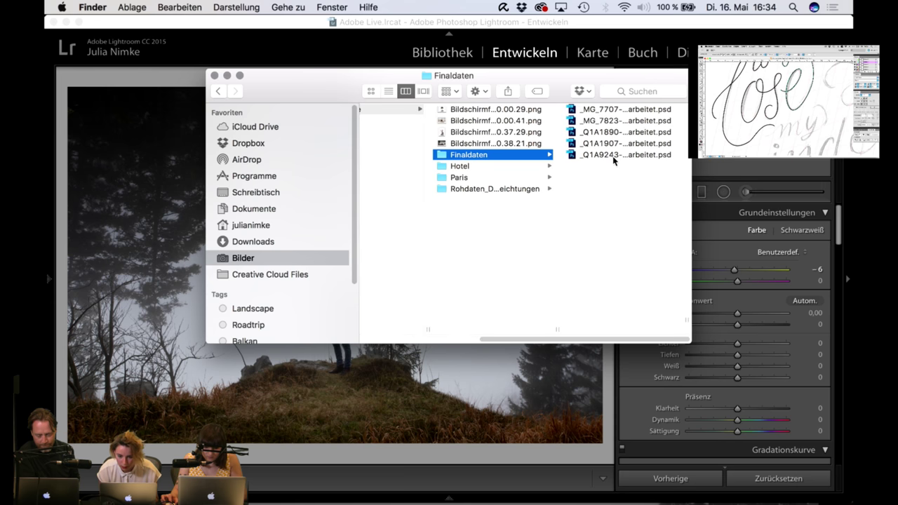
Step: Preview the earlier finished version _Q1A1890-Bearbeitet.psd at large size and return to the composite in Lightroom
click(616, 110)
key(Down)
key(Down)
key(Down)
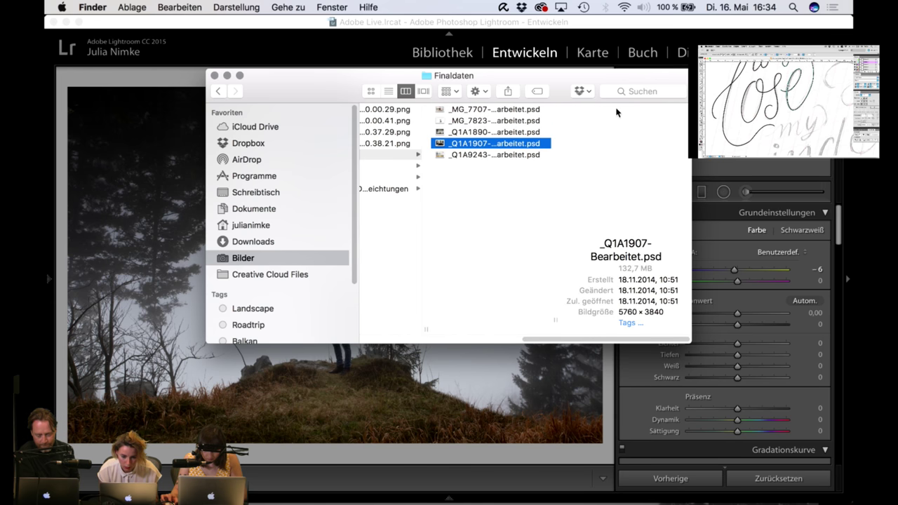
key(Up)
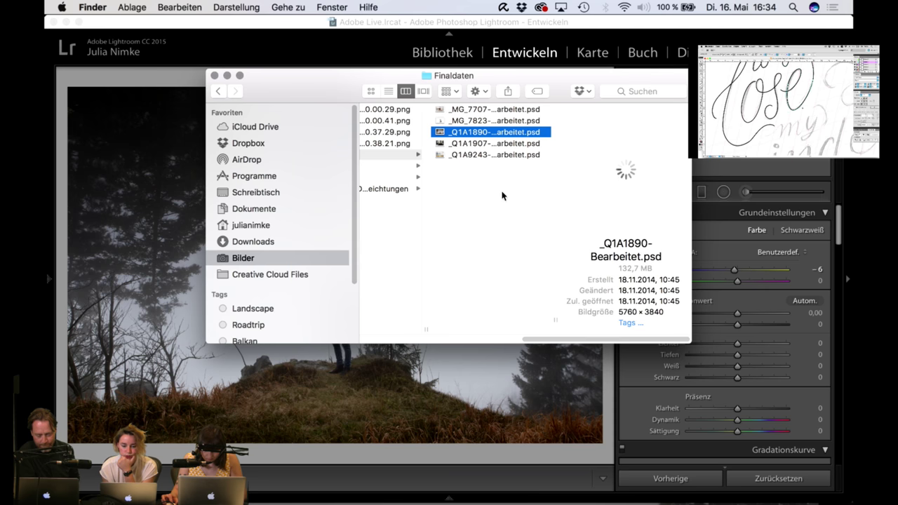
key(space)
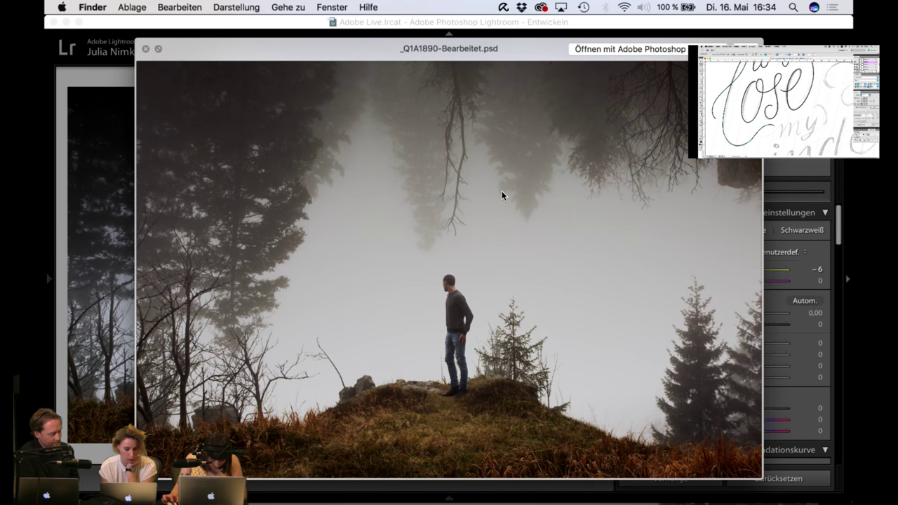
key(space)
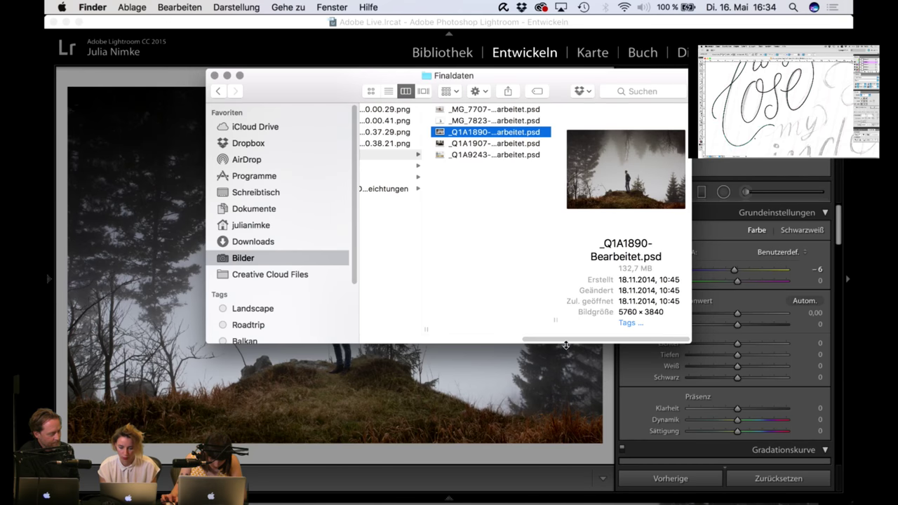
click(608, 379)
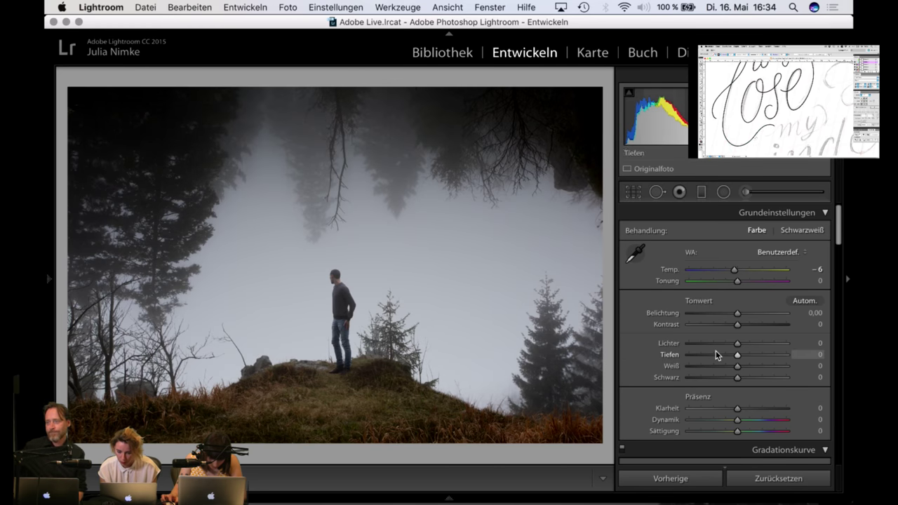
Step: Set the composite's overall saturation (Sättigung) to +9 in the presence settings
scroll(730, 395, down, 5)
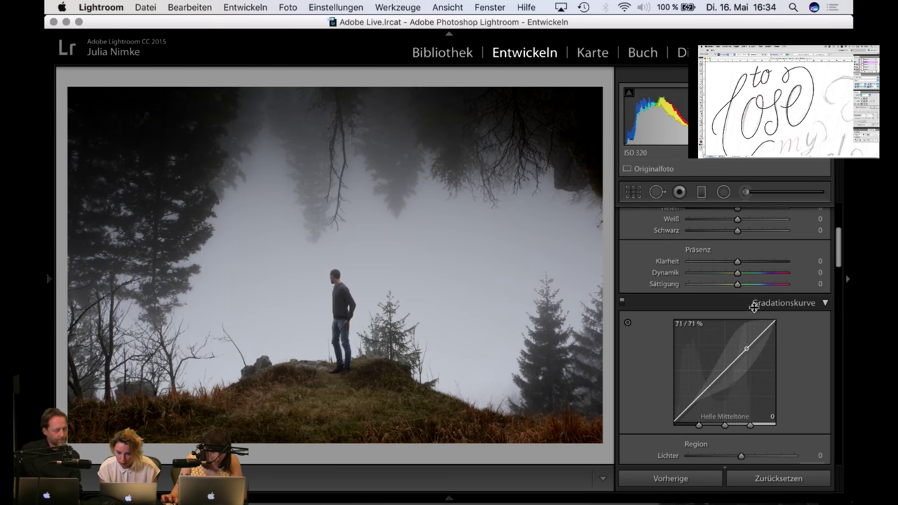
drag(737, 284, 744, 287)
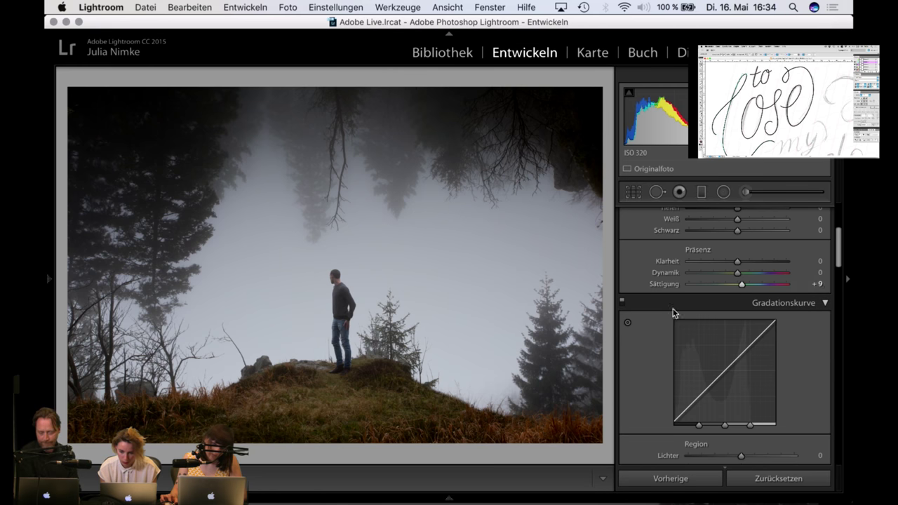
scroll(727, 280, up, 5)
Step: Split-tone the composite's highlights (Lichter) with hue 43 and saturation 18
scroll(801, 299, down, 10)
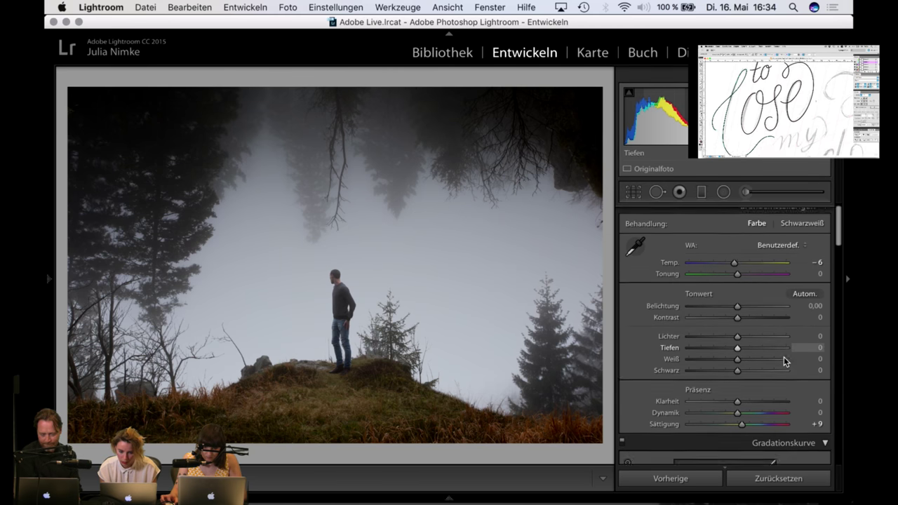
scroll(712, 306, up, 2)
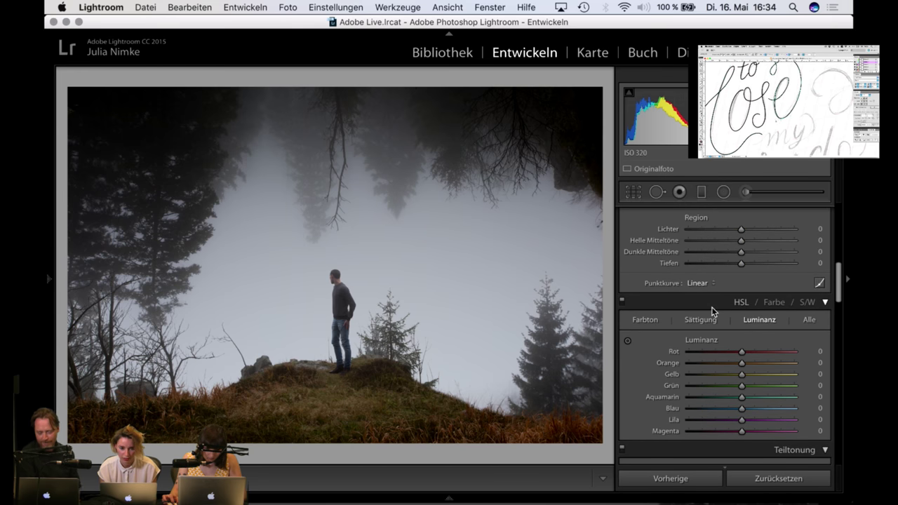
scroll(635, 372, down, 5)
click(635, 379)
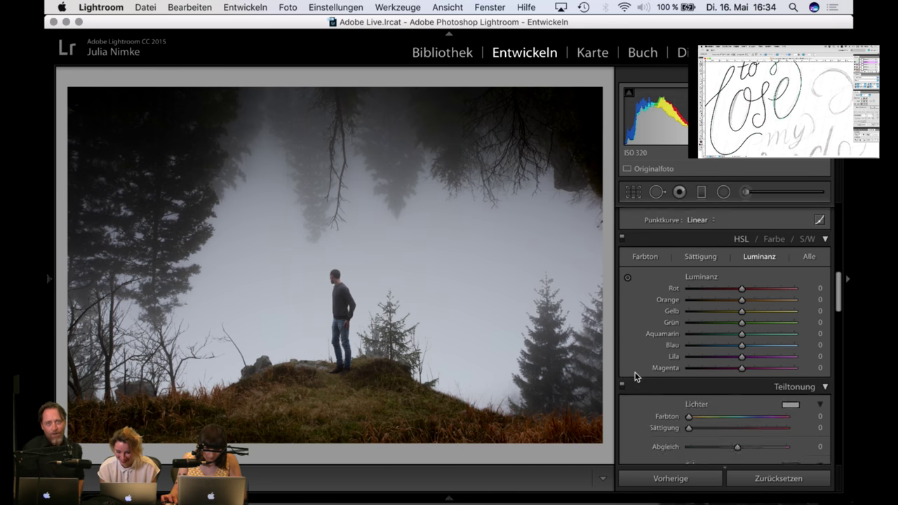
mouse_move(689, 382)
mouse_down()
mouse_move(693, 390)
mouse_move(699, 379)
mouse_move(695, 390)
mouse_move(707, 394)
mouse_move(701, 383)
mouse_up()
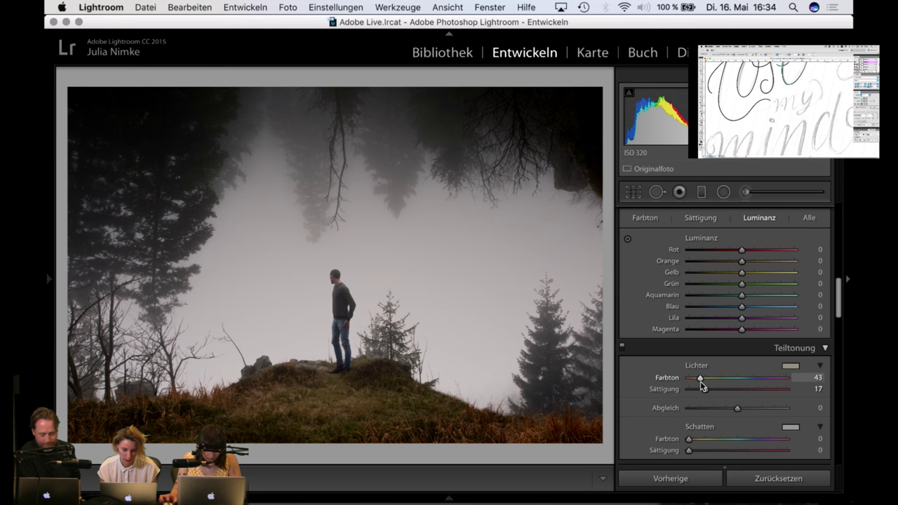
drag(711, 391, 707, 391)
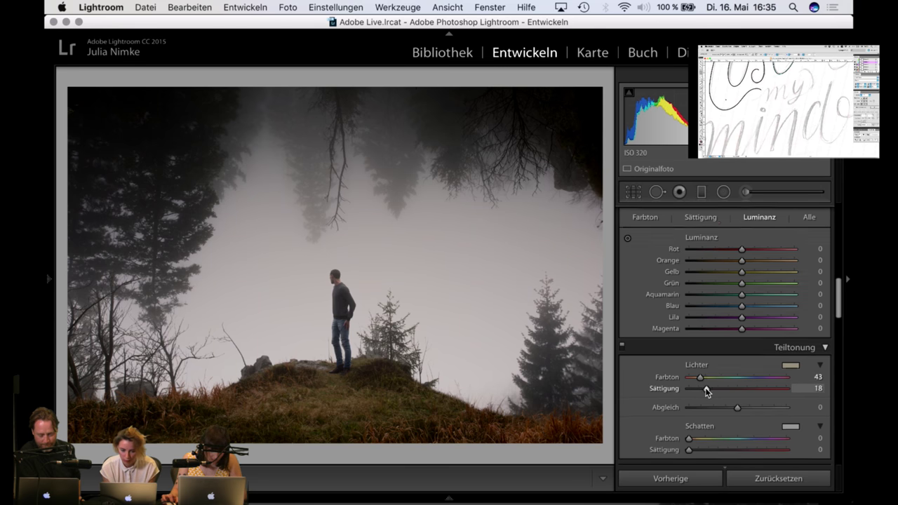
scroll(706, 392, down, 2)
scroll(706, 391, up, 10)
scroll(706, 392, down, 1)
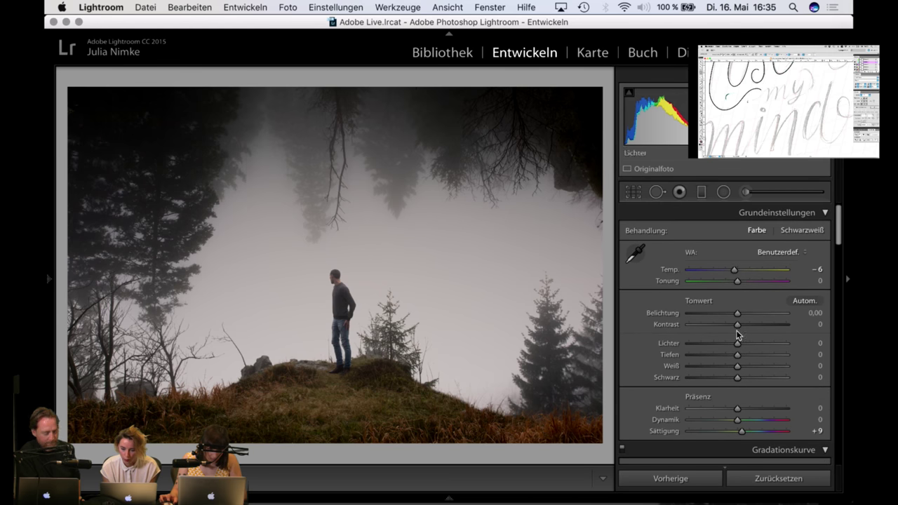
Step: Shape the composite's tone curve (Gradationskurve), setting Dunkle Mitteltöne to -9 and Helle Mitteltöne to about +19
scroll(737, 333, down, 8)
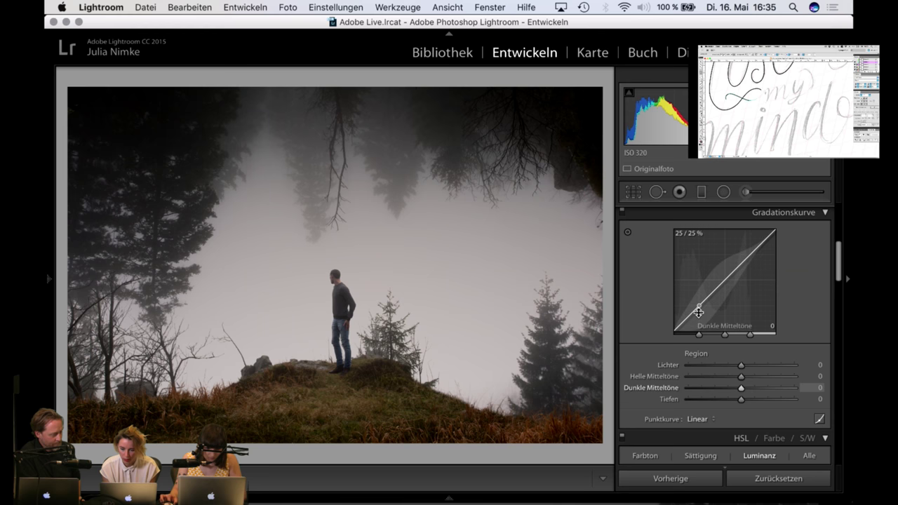
drag(698, 305, 699, 313)
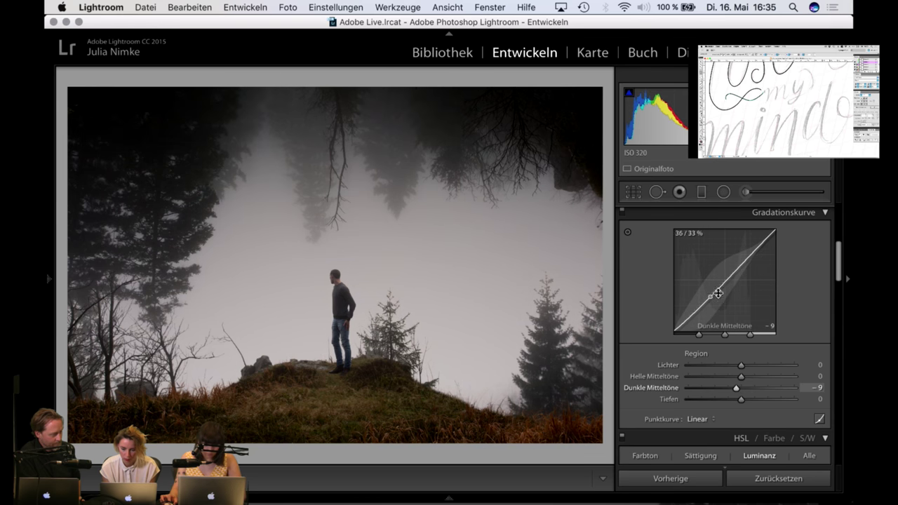
drag(747, 255, 752, 246)
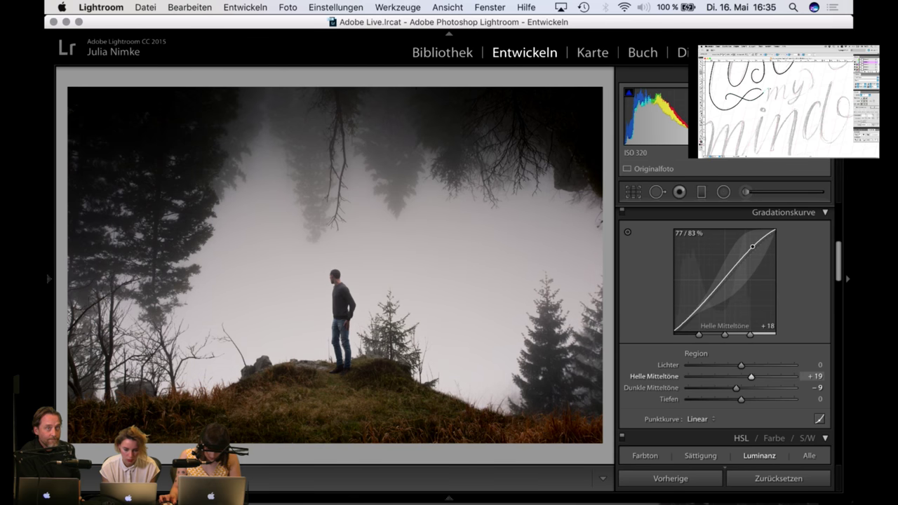
Step: Raise the composite's highlights (Lichter) to +13 in the basic tone settings
scroll(812, 294, up, 5)
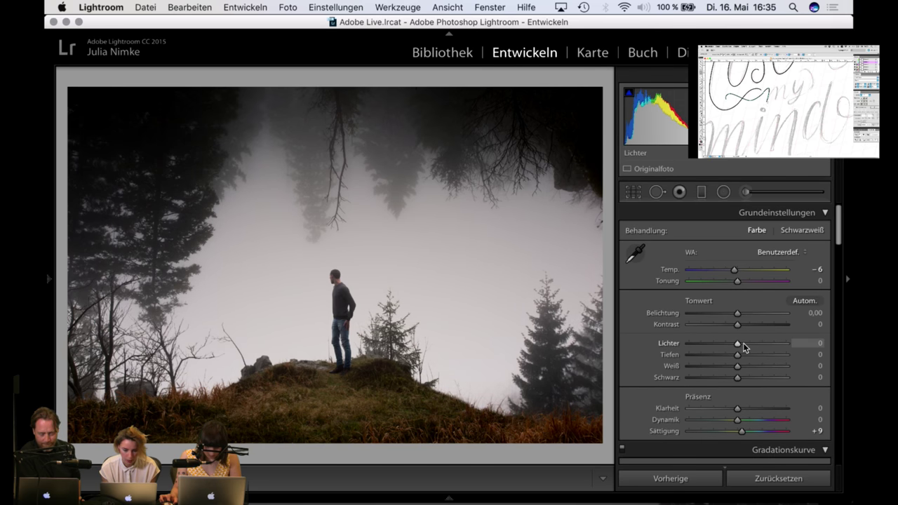
mouse_move(393, 499)
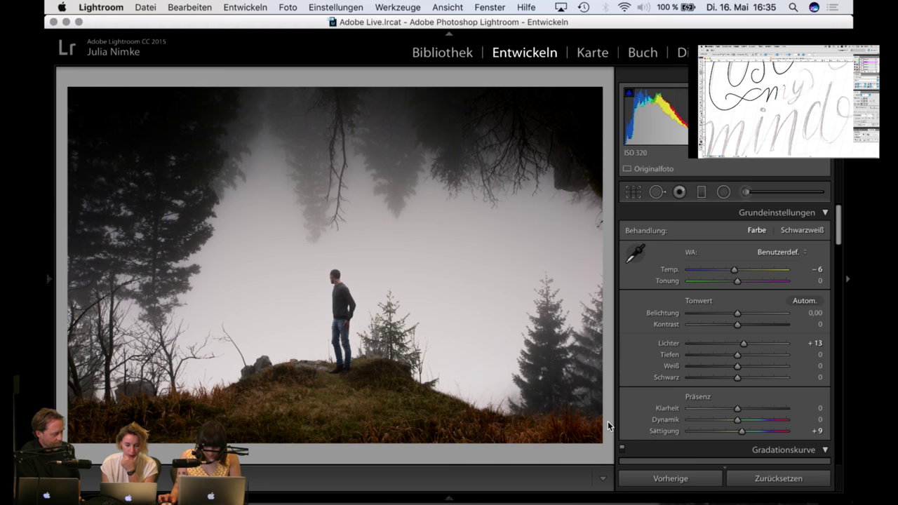
click(673, 449)
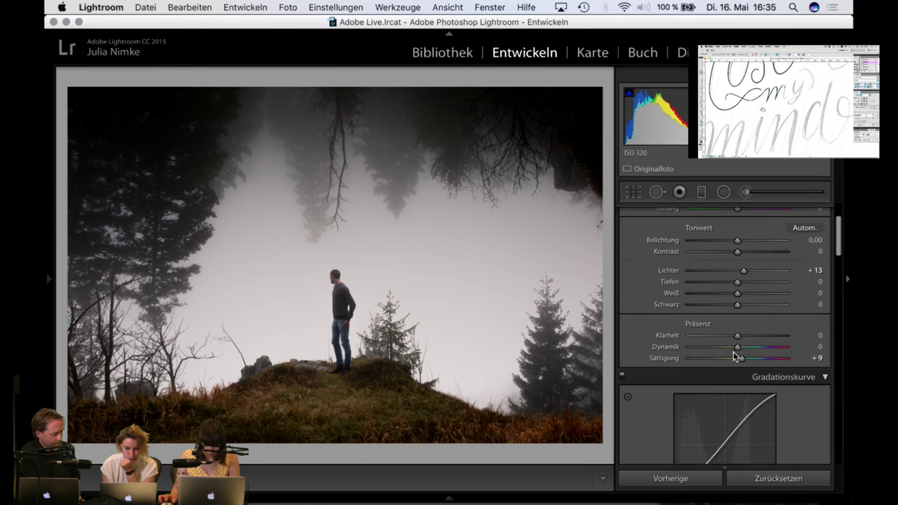
Step: Zoom in on the man standing on the hill and inspect him and the small fir beside him
click(343, 293)
drag(327, 311, 344, 196)
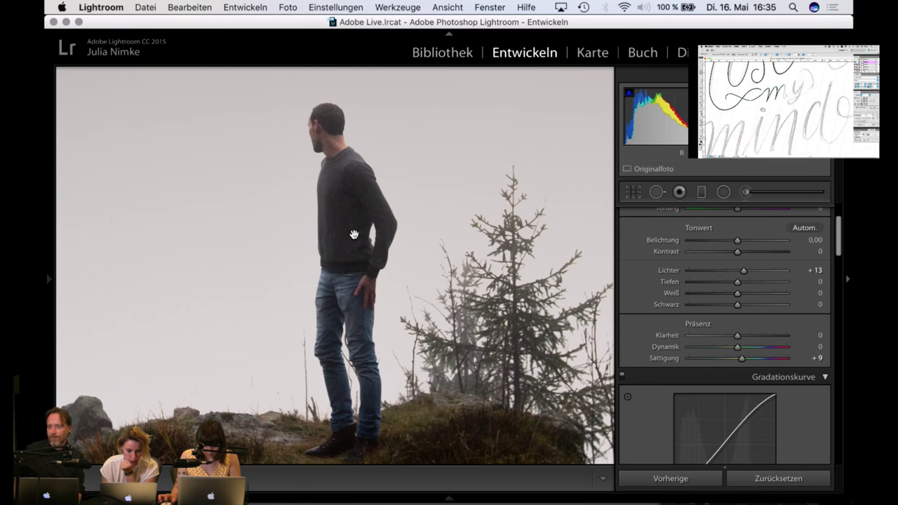
drag(353, 233, 347, 230)
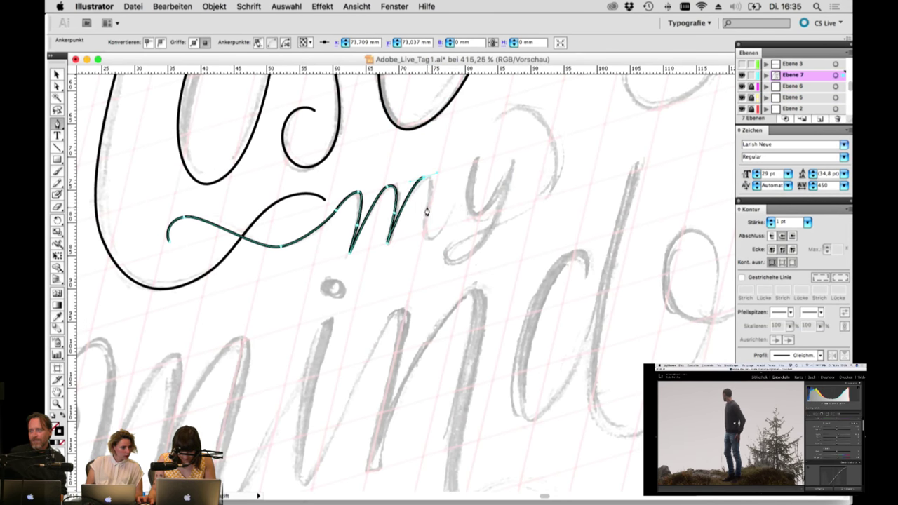
Step: Switch to Illustrator and extend the traced path down the last stem of the m in "my"
drag(426, 223, 423, 239)
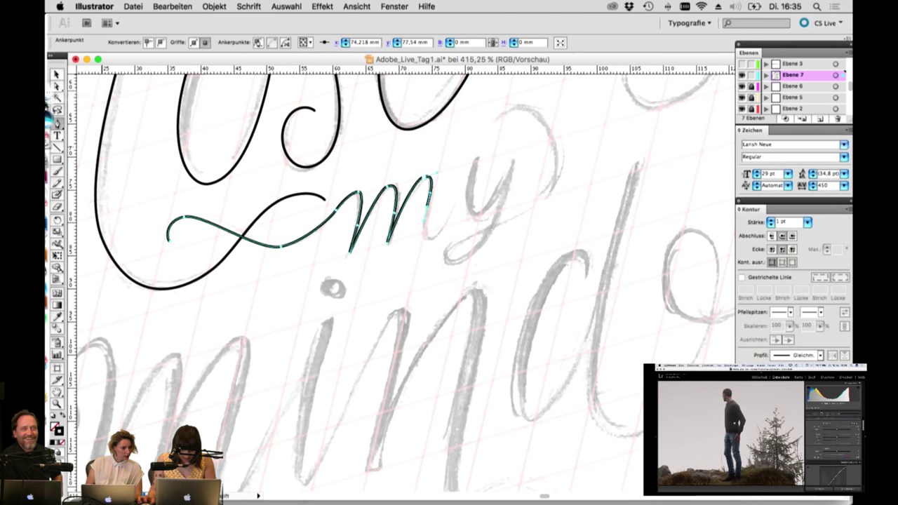
key(v)
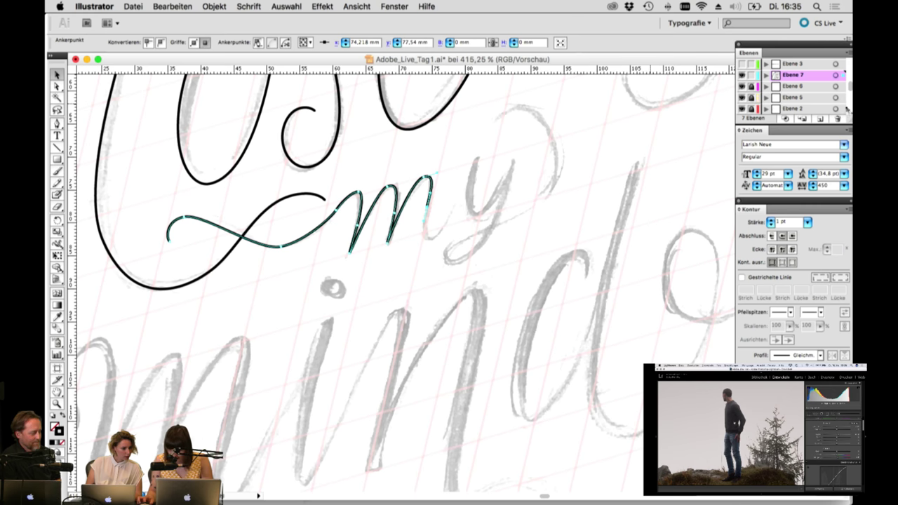
Step: Hide the traced lettering layer Ebene 7 and view the pencil sketch of the whole lettering
click(742, 75)
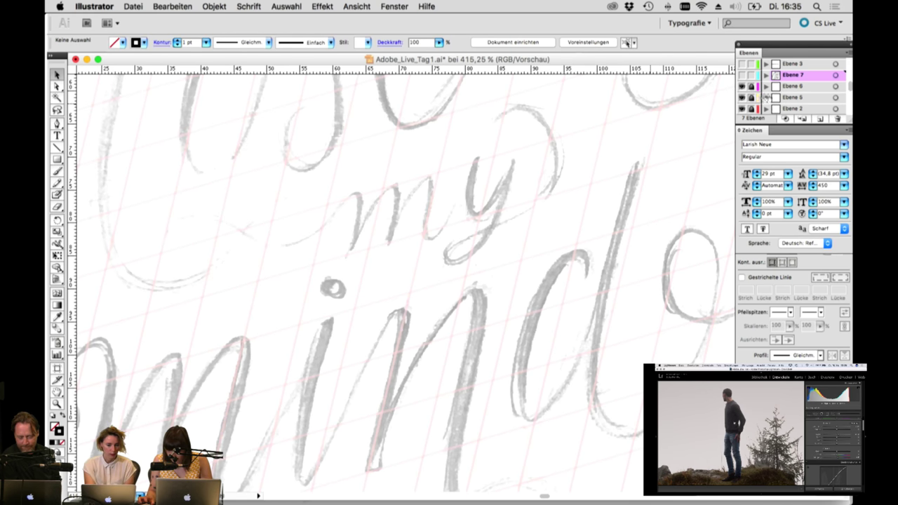
key(super+minus)
key(super+minus)
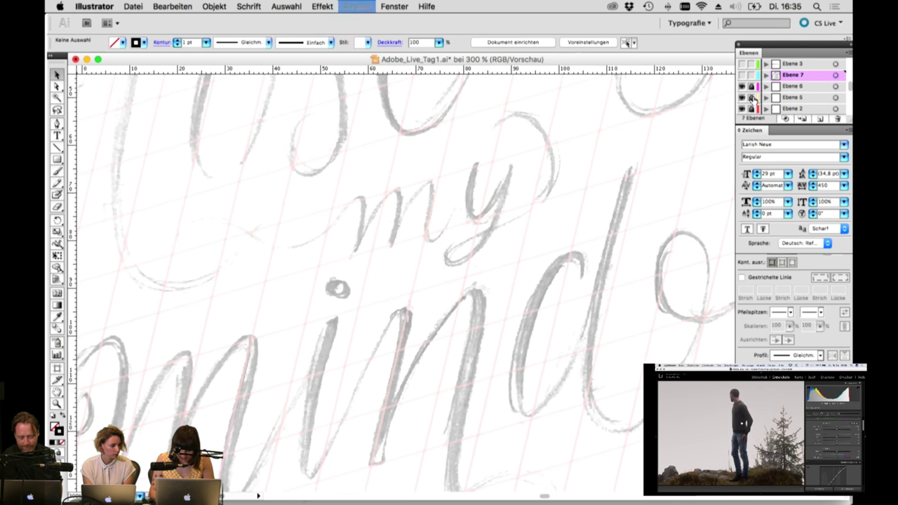
key(super+minus)
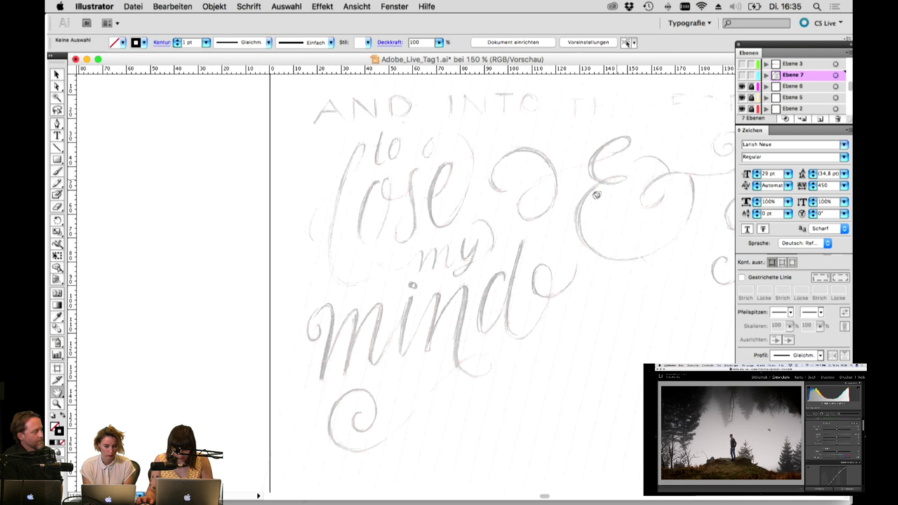
drag(593, 194, 581, 206)
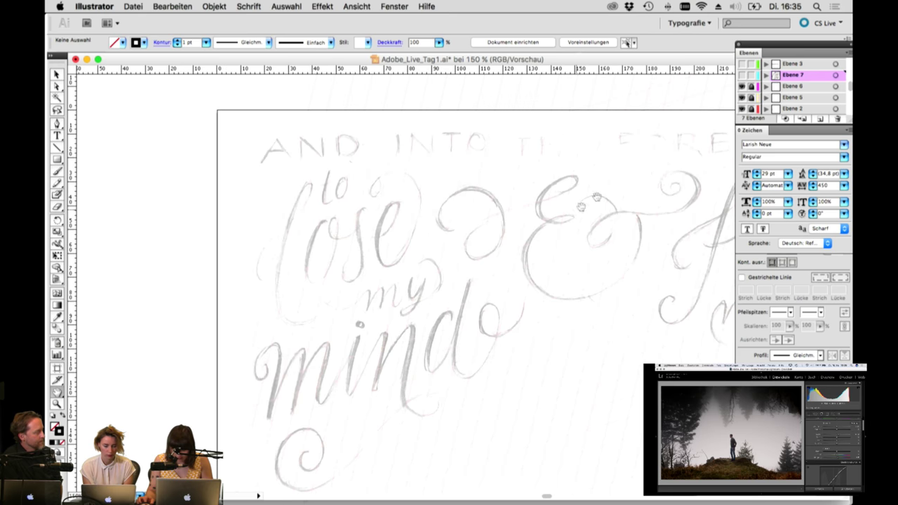
Step: Compare the traced lettering on Ebene 7 with the pencil sketch by hiding and showing Ebene 2 and showing Ebene 7
click(741, 109)
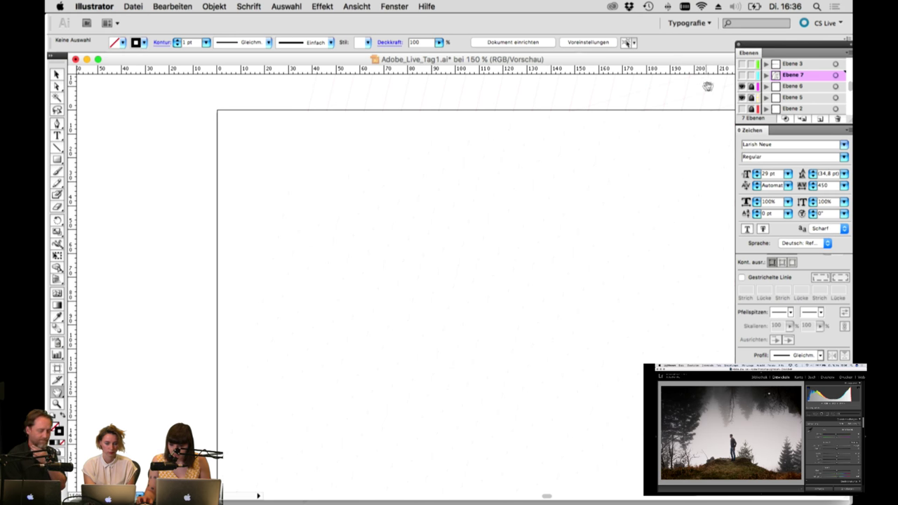
click(742, 75)
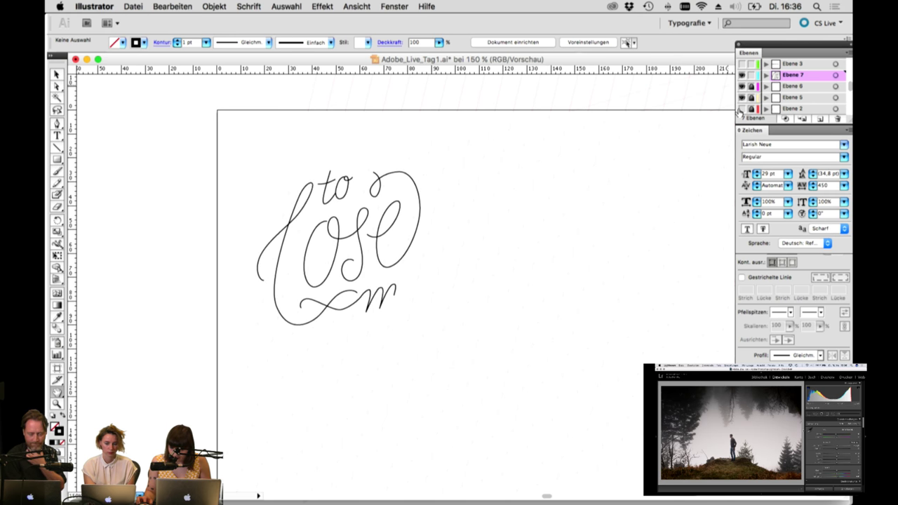
click(741, 108)
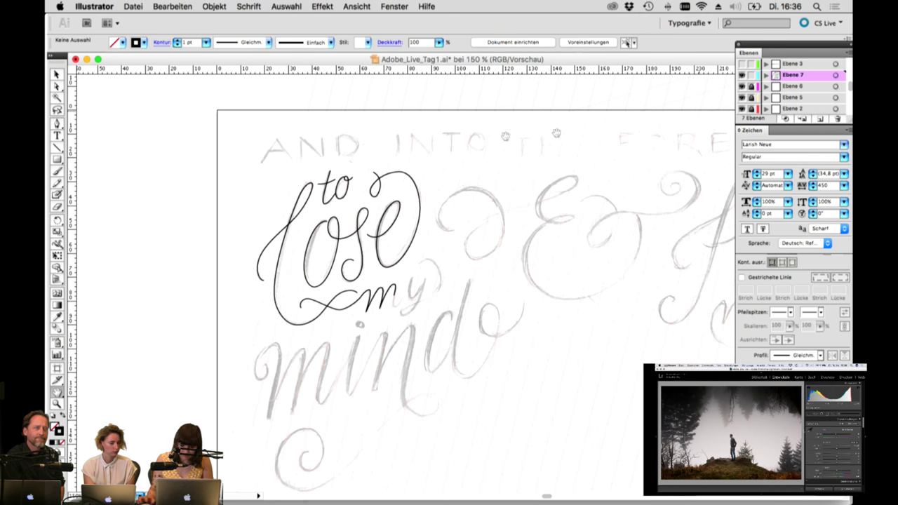
Step: Unlock the guide line layers Ebene 5 and Ebene 6 and lock the lettering layer Ebene 7
click(56, 403)
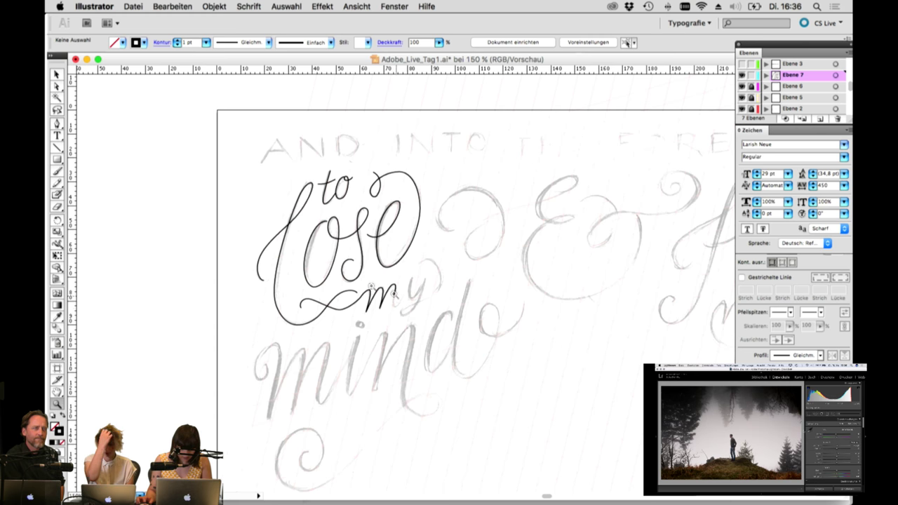
drag(312, 257, 501, 375)
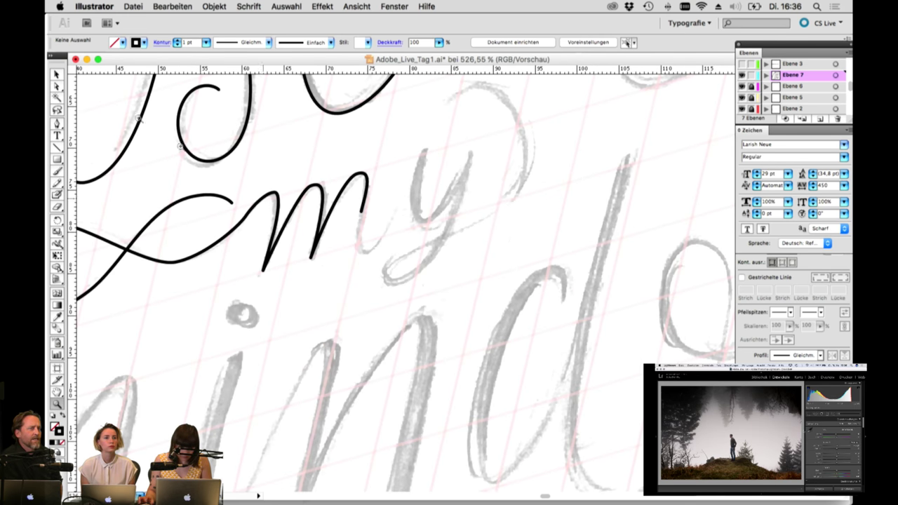
click(58, 75)
key(super+minus)
key(super+minus)
key(super+minus)
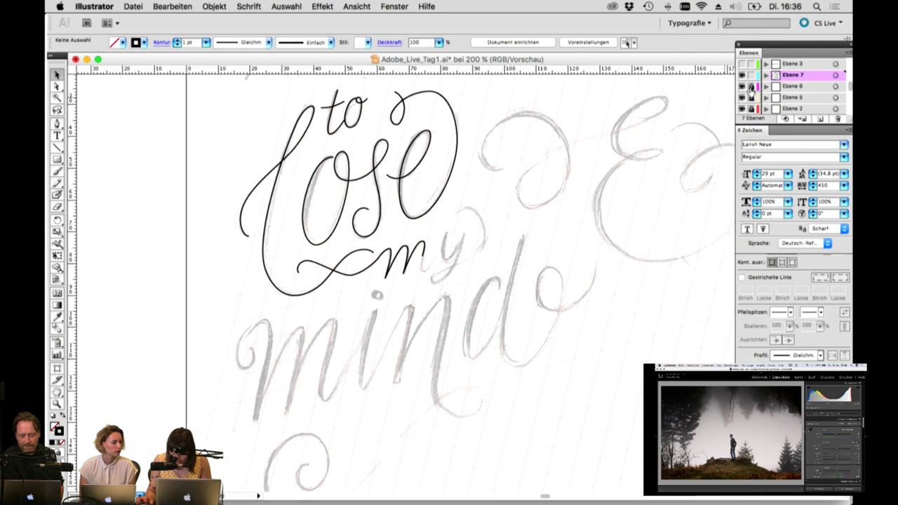
key(super+minus)
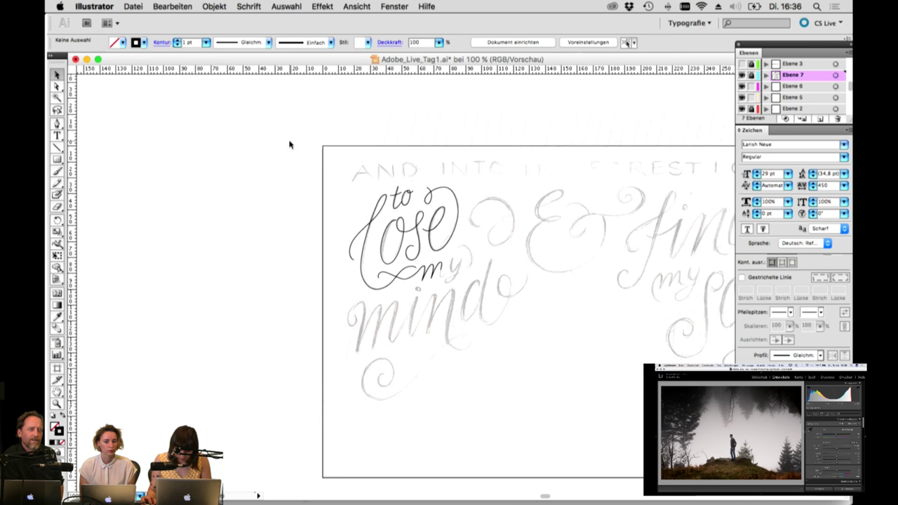
Step: Select all slanted guide lines on Ebene 5 and Ebene 6 and give them a black stroke
scroll(289, 145, right, 2)
key(super+a)
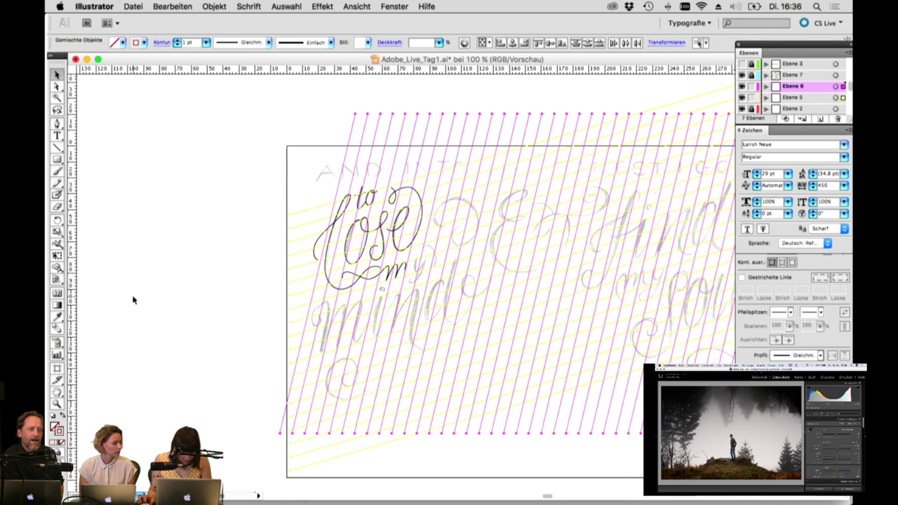
click(54, 418)
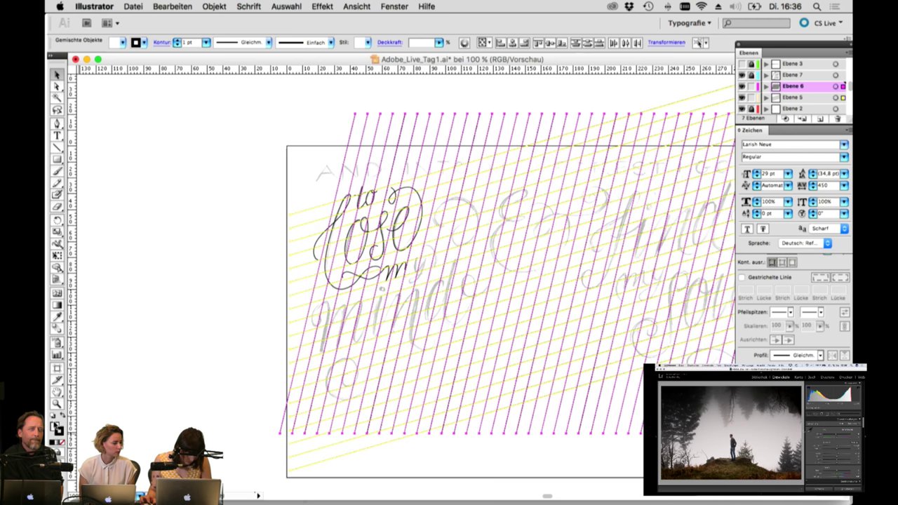
click(54, 442)
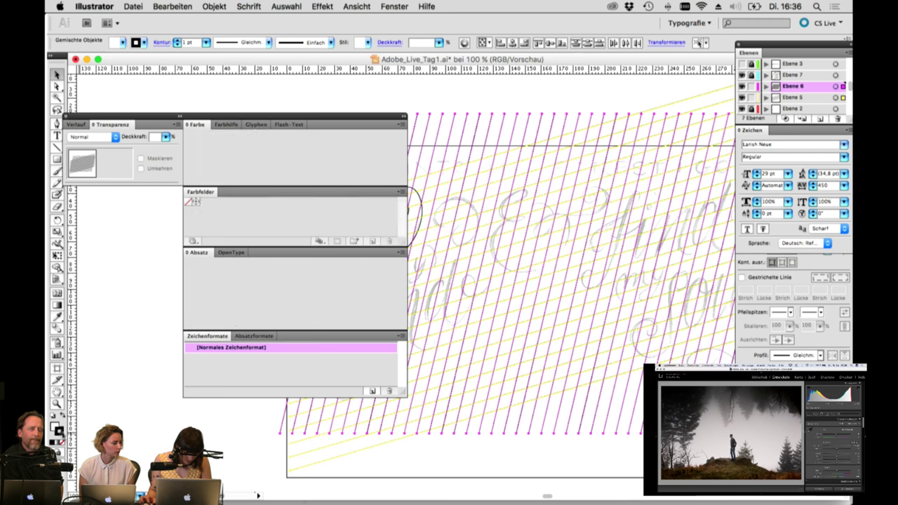
click(130, 275)
click(152, 197)
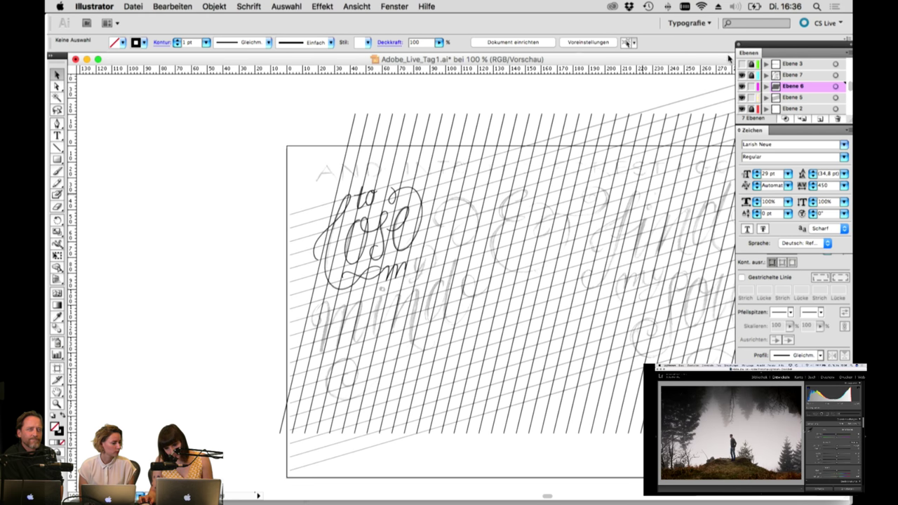
Step: Hide the guide line layers Ebene 6 and Ebene 5 one after the other and show both again
click(742, 86)
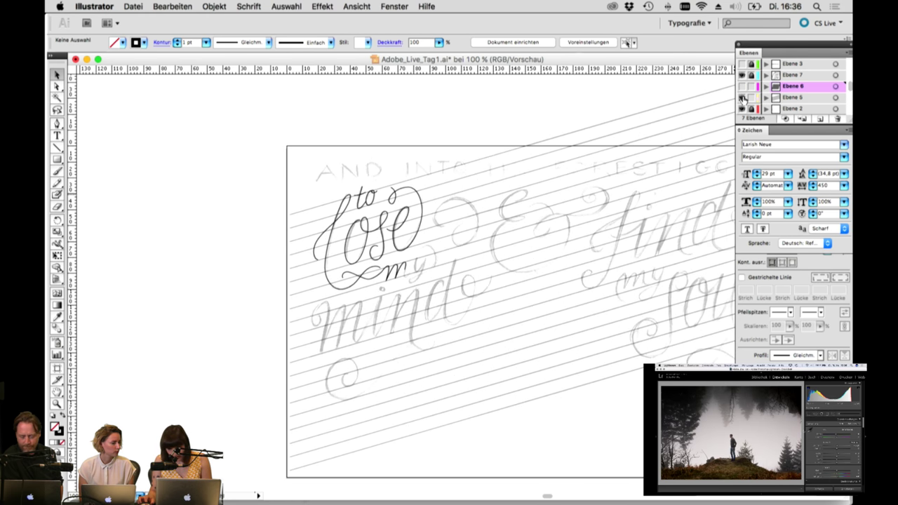
click(743, 97)
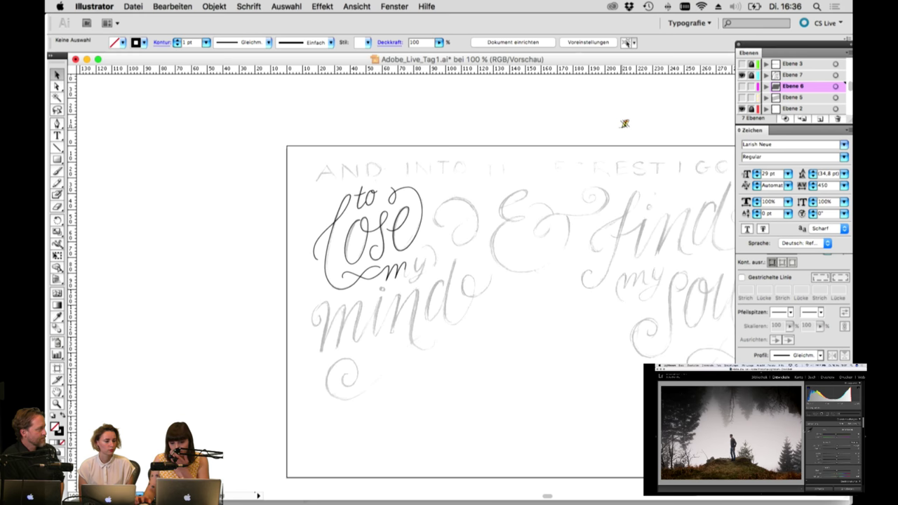
drag(741, 97, 742, 86)
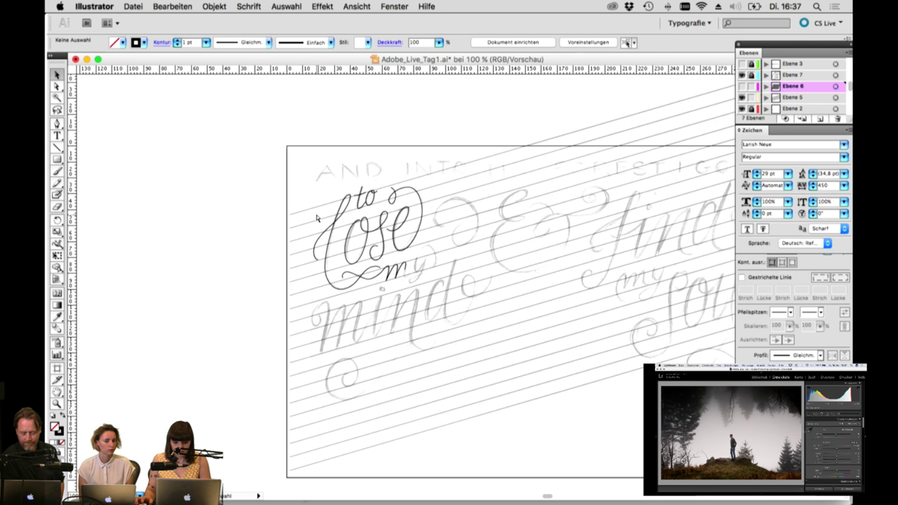
Step: Undo the black stroke on the slanted guide lines and deselect them
key(super+a)
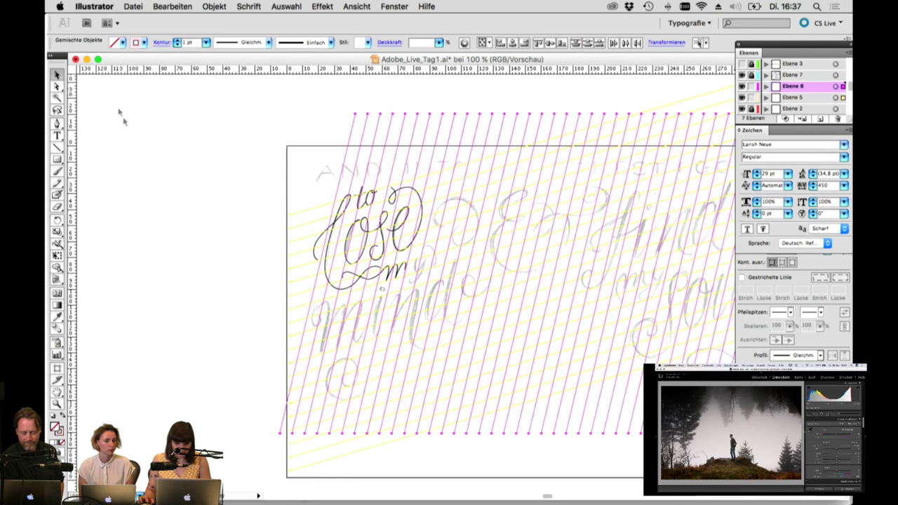
key(Delete)
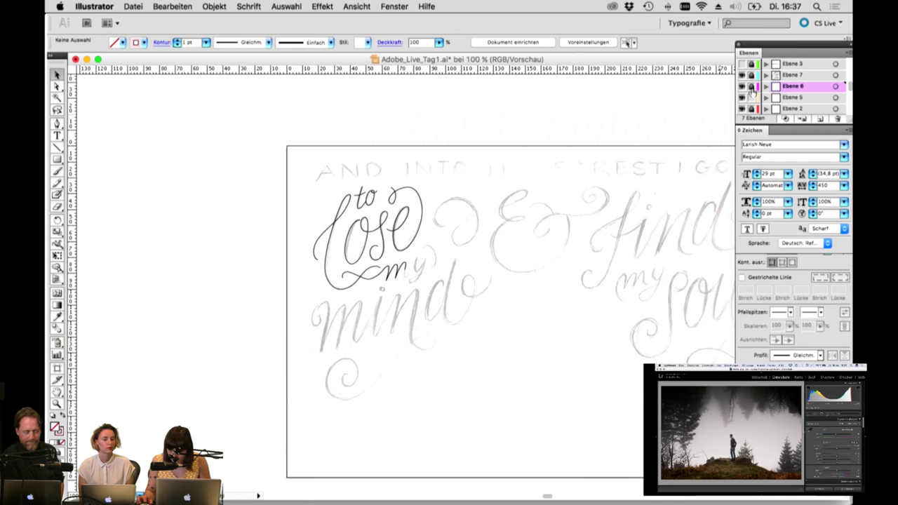
Step: Lock the guide line layers Ebene 5 and Ebene 6, unlock the lettering layer Ebene 7 and make it active
click(750, 98)
click(751, 75)
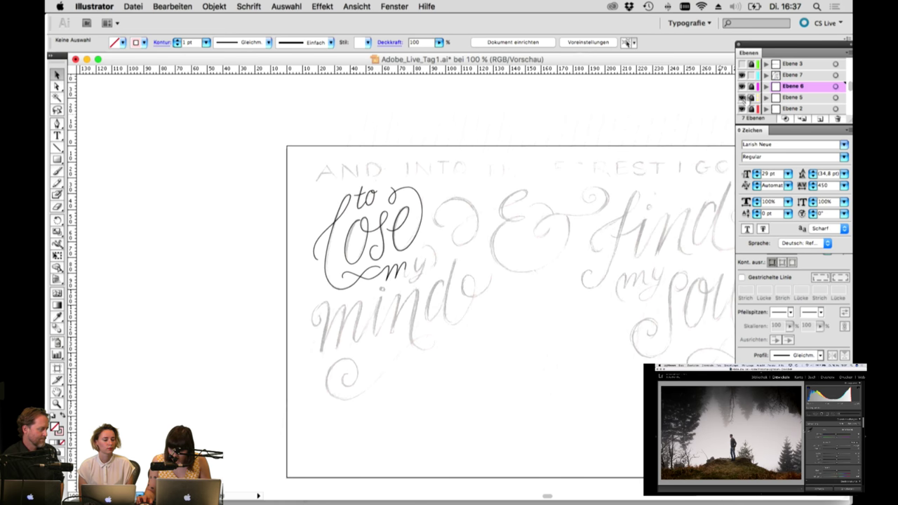
click(790, 75)
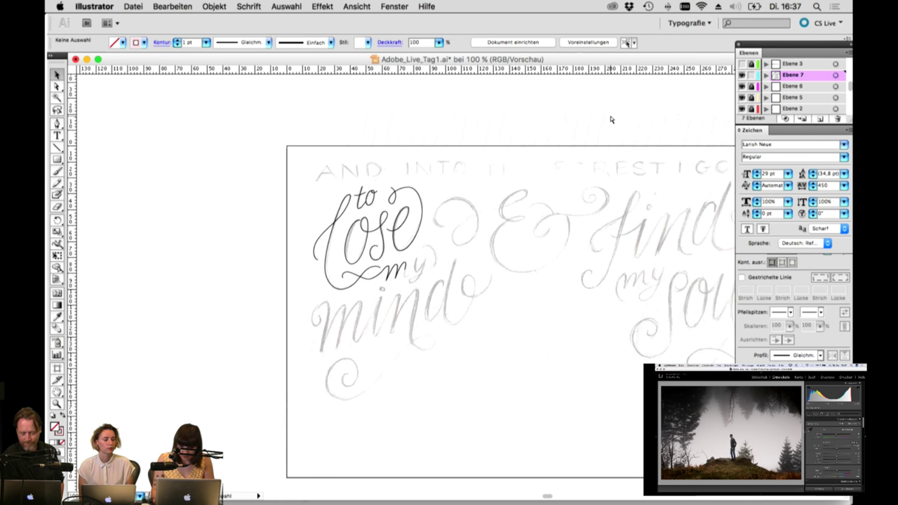
click(57, 405)
drag(328, 174, 600, 373)
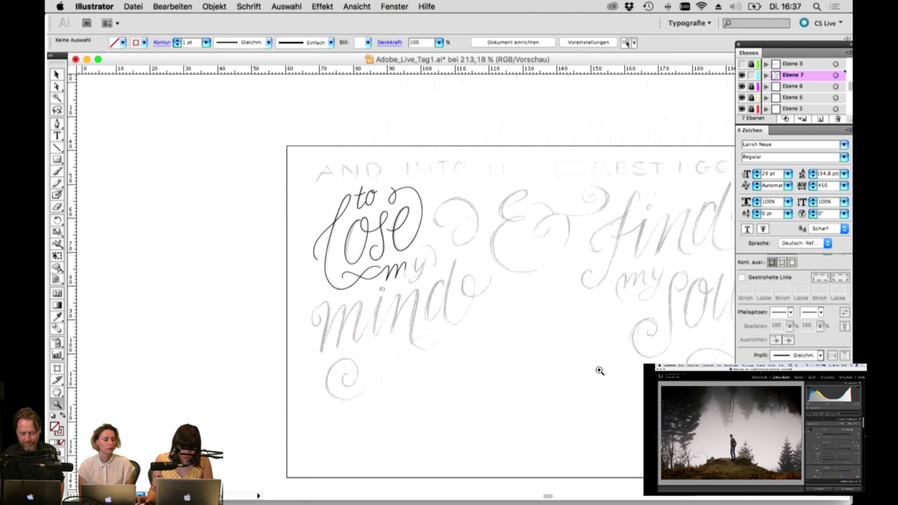
click(58, 75)
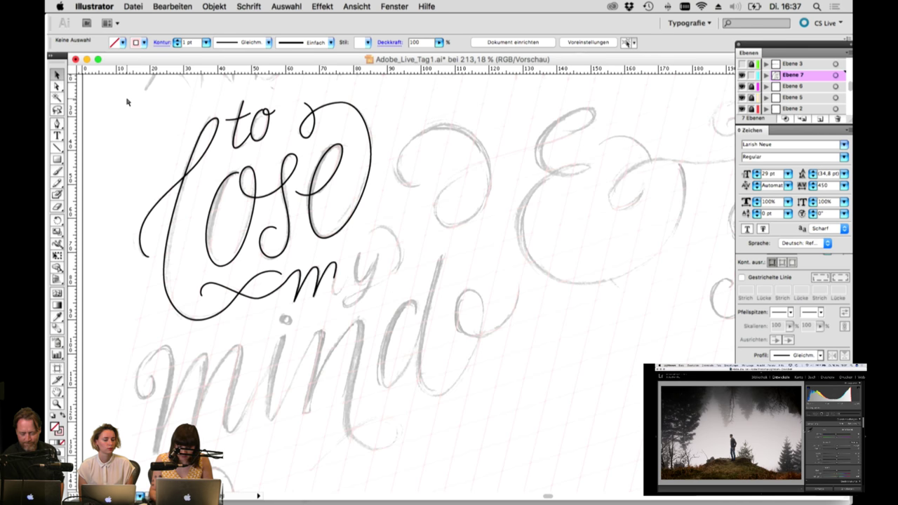
key(super+minus)
key(super+minus)
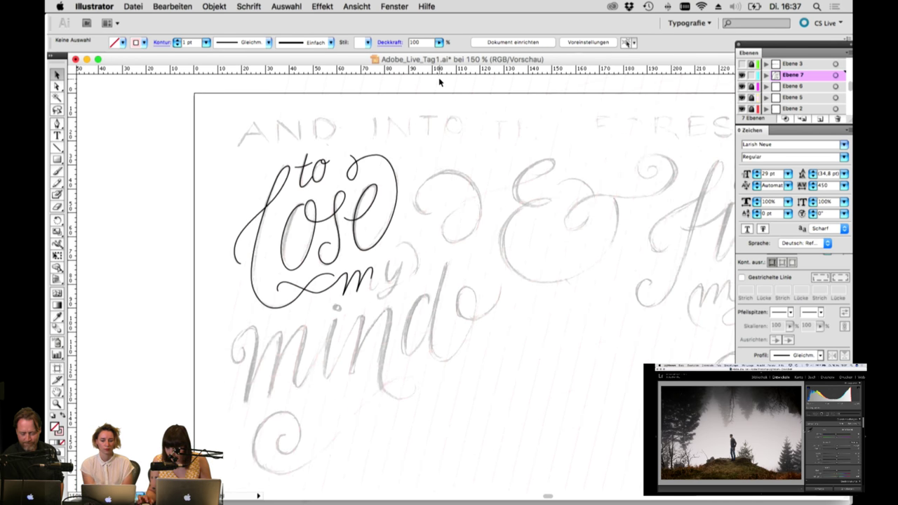
Step: Show the headline layer Ebene 3 and shift the line "AND INTO THE FOREST I GO," slightly to the right
click(742, 64)
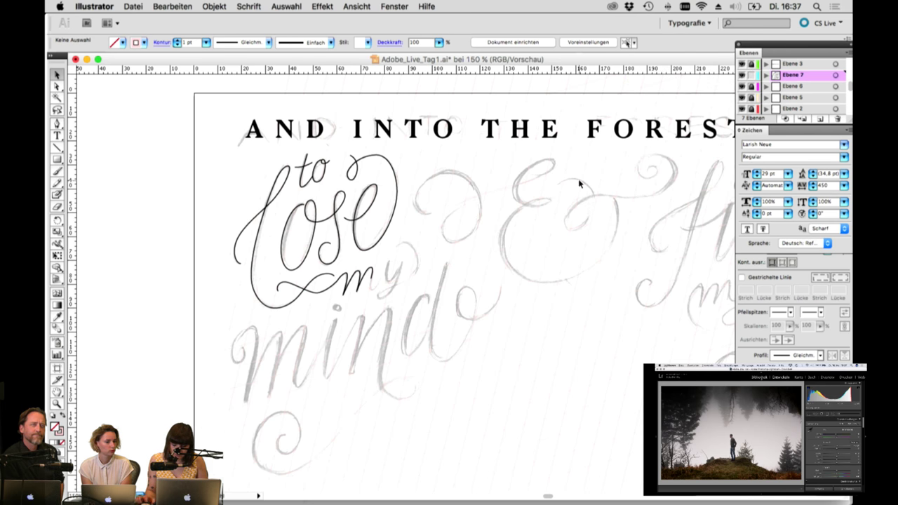
key(super+minus)
key(super+minus)
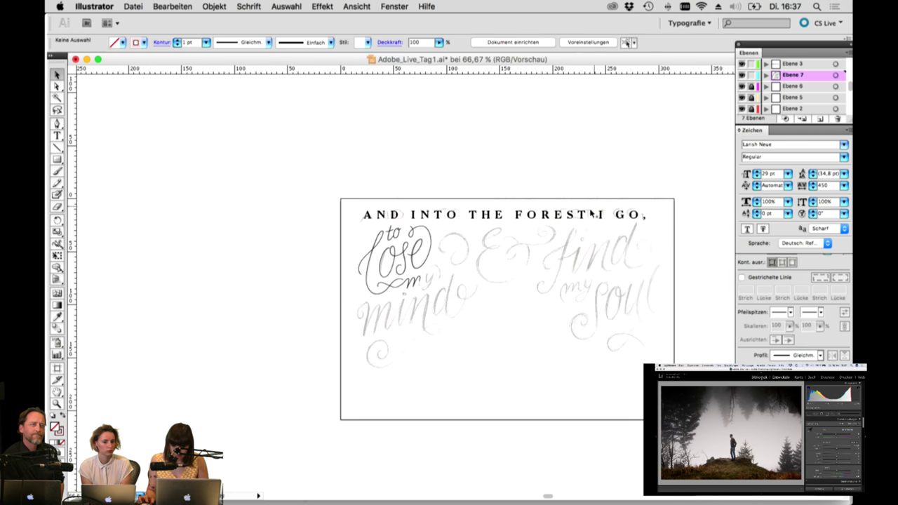
click(591, 213)
drag(620, 216, 620, 216)
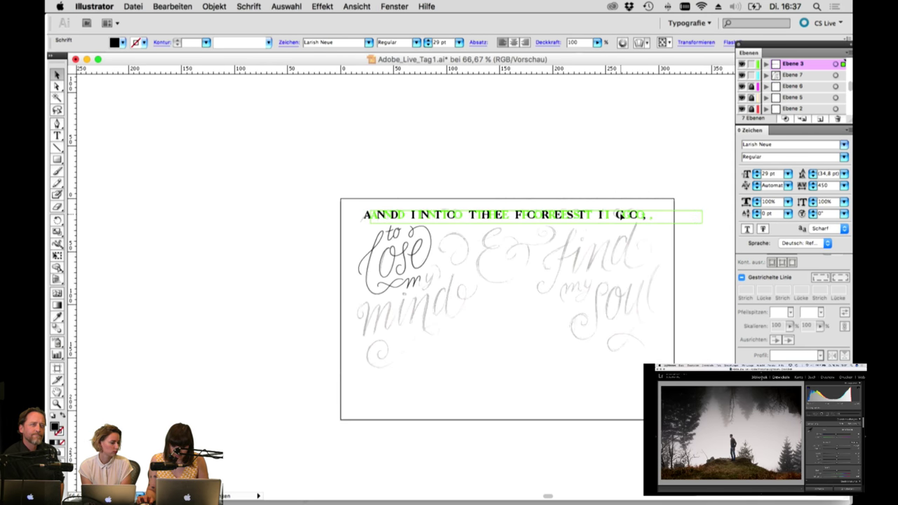
drag(620, 178, 620, 179)
click(693, 281)
scroll(792, 92, down, 1)
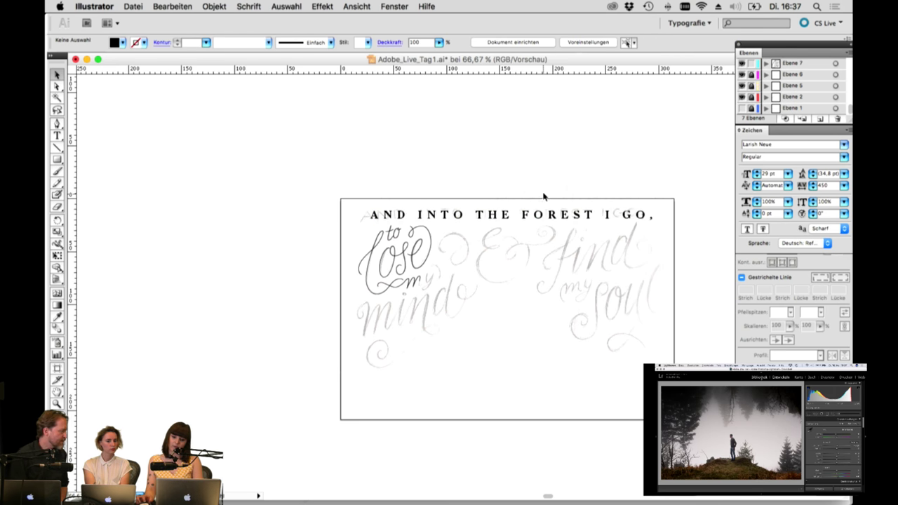
Step: Check the headline and lettering against the photo by showing layer Ebene 1 briefly and hiding it again
double_click(545, 218)
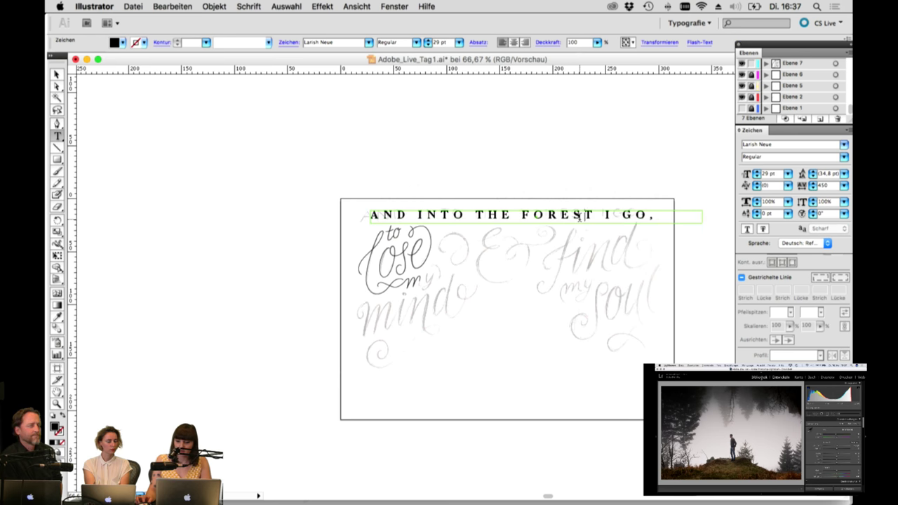
key(super+a)
click(58, 77)
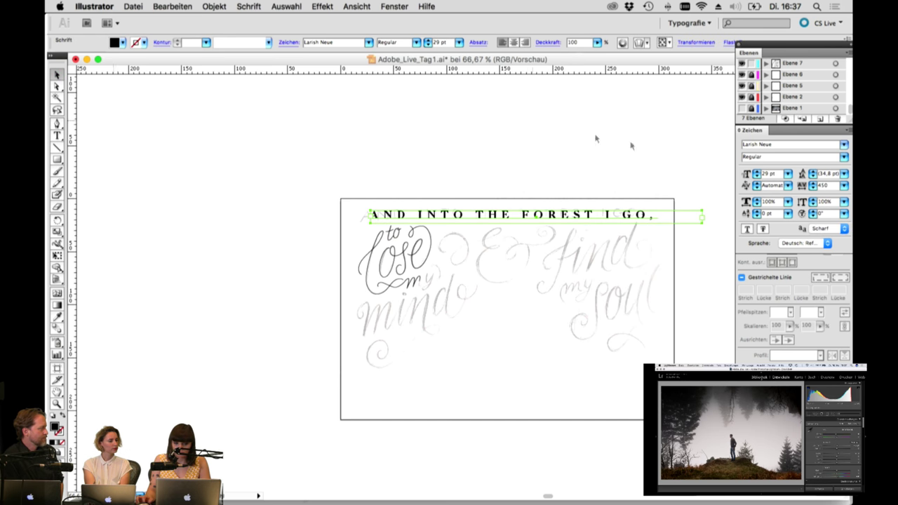
click(742, 108)
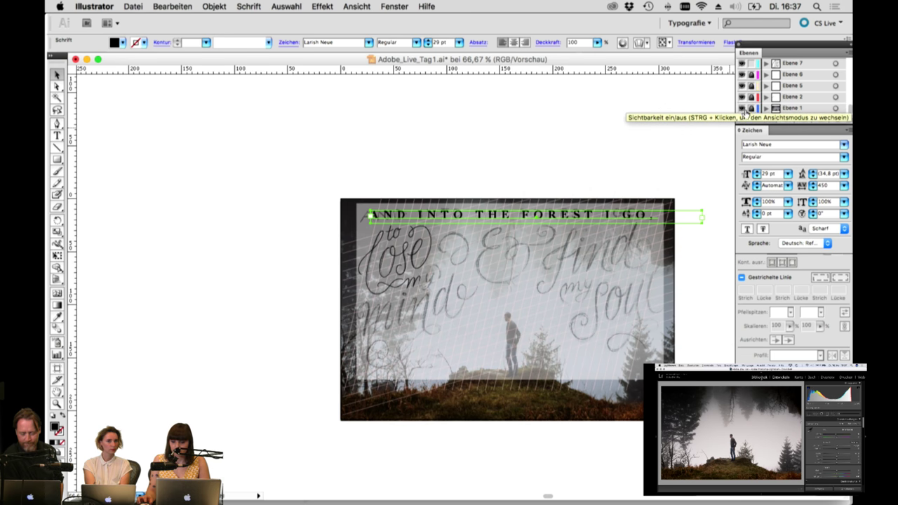
click(742, 109)
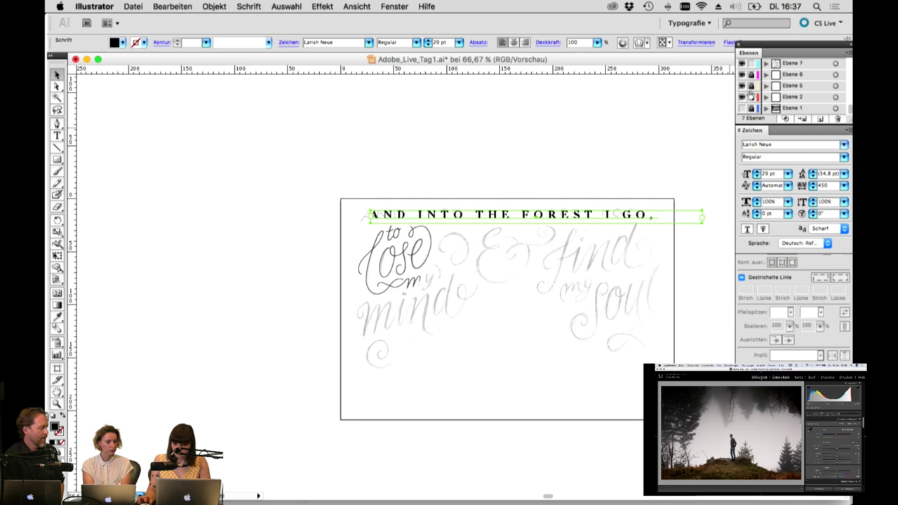
Step: Make Ebene 7 active and extend the "m" of "my" with the Pen tool down its last stem and up into the exit stroke
click(792, 63)
key(z)
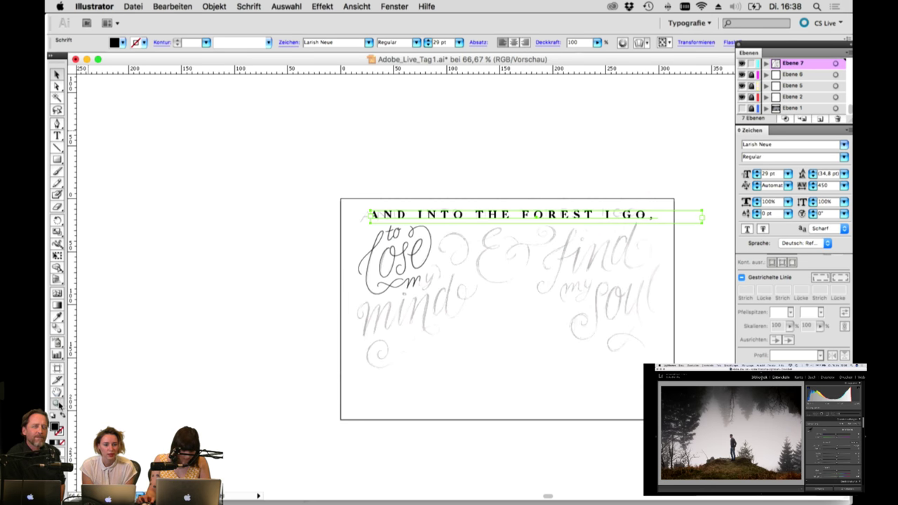
drag(332, 194, 705, 405)
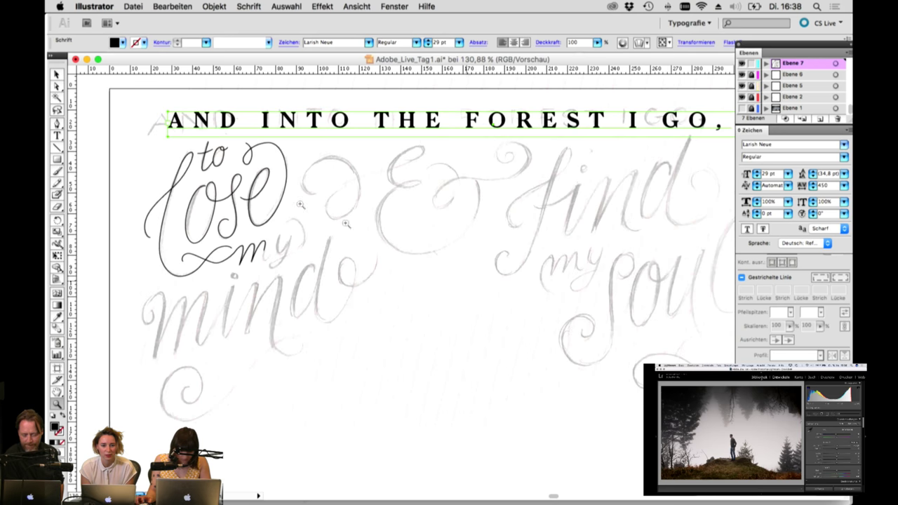
click(57, 124)
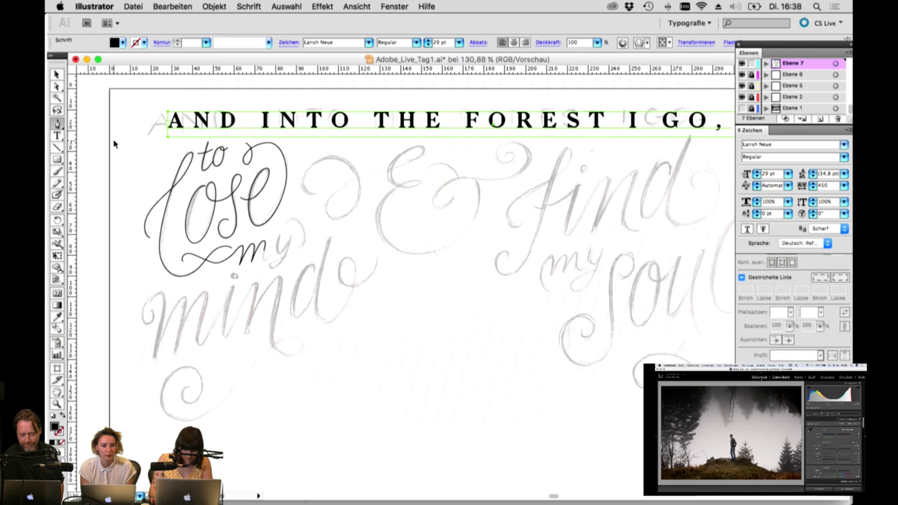
click(56, 405)
drag(203, 221, 393, 341)
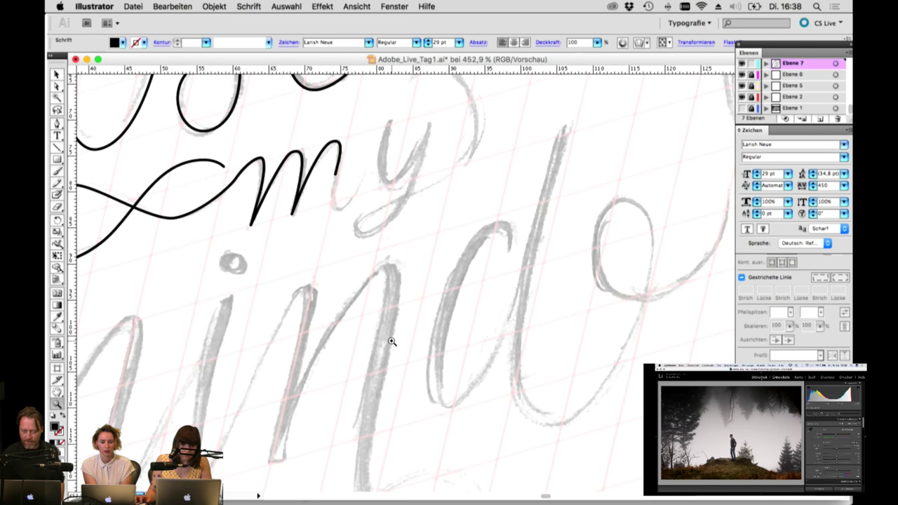
scroll(369, 337, left, 5)
scroll(370, 336, up, 2)
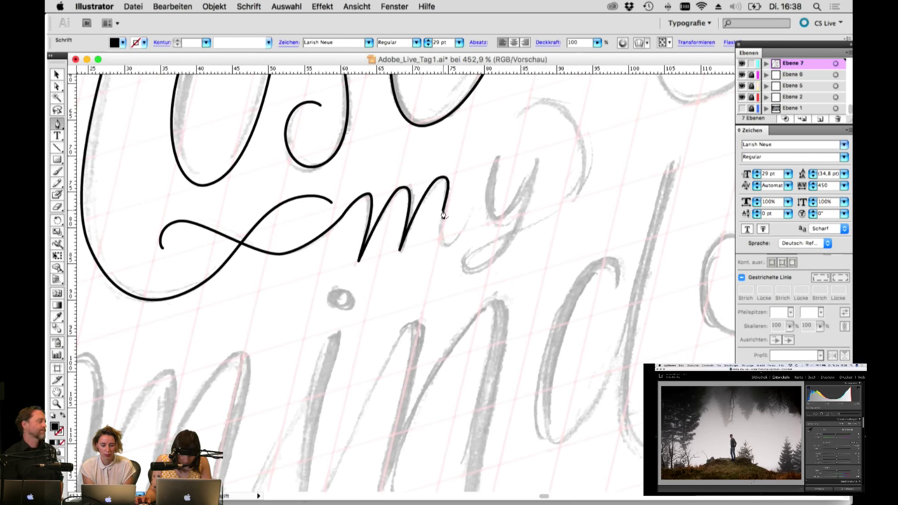
mouse_move(444, 210)
mouse_down()
mouse_move(435, 228)
mouse_move(449, 246)
mouse_up()
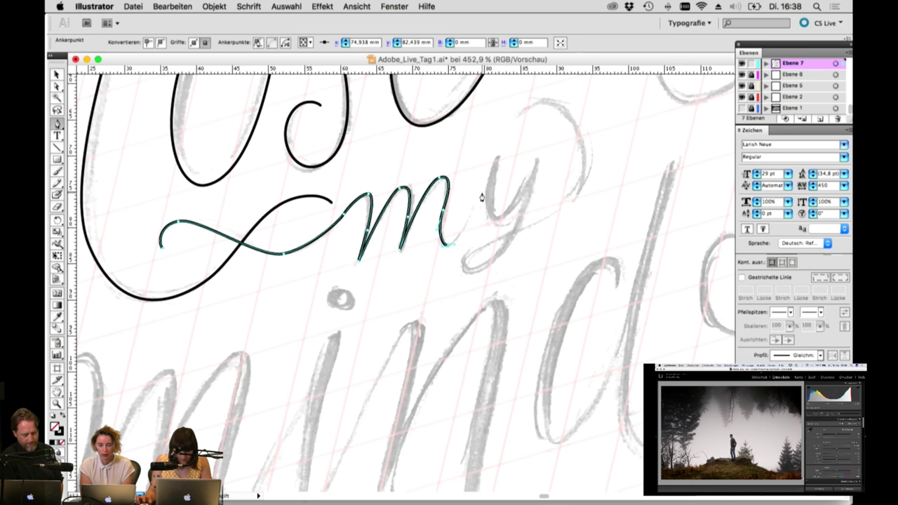
key(super+z)
key(super+z)
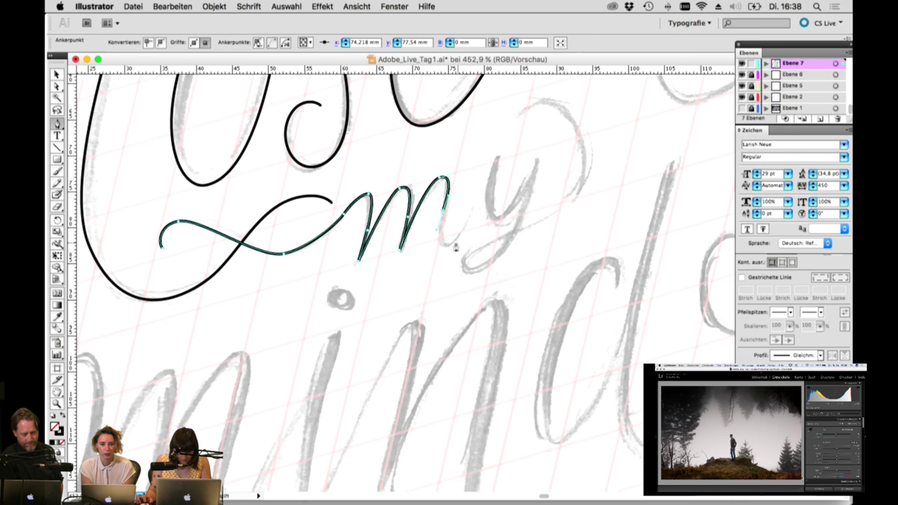
drag(455, 246, 460, 244)
drag(481, 199, 492, 202)
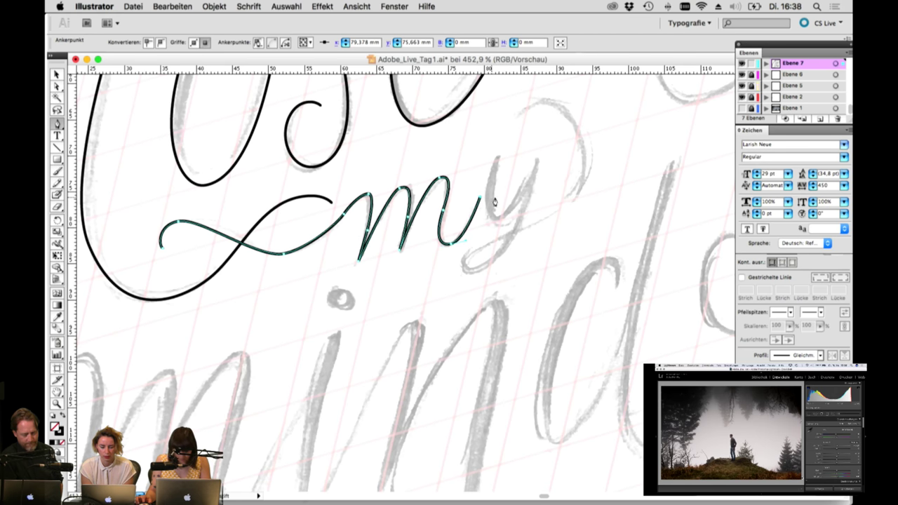
Step: Start a separate path for the "y" of "my" and trace its bowl, long stem and the bottom of its descender loop
super+click(490, 216)
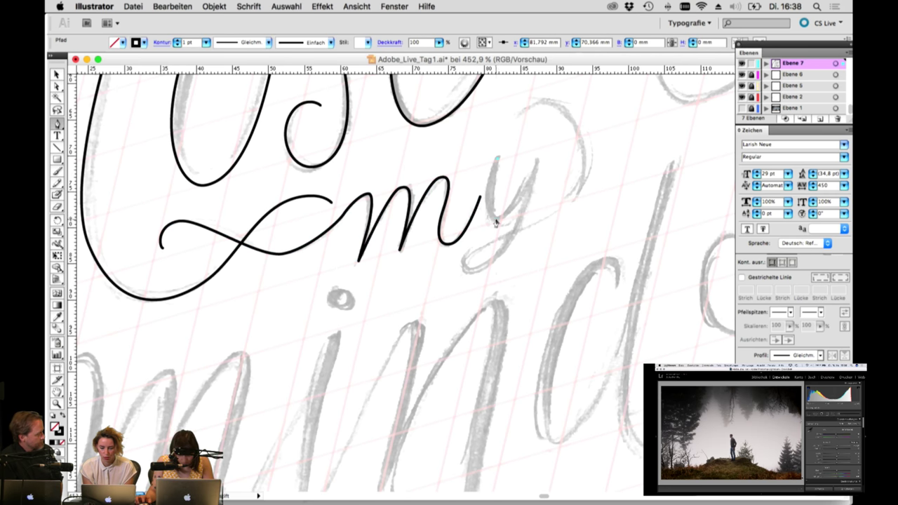
click(492, 217)
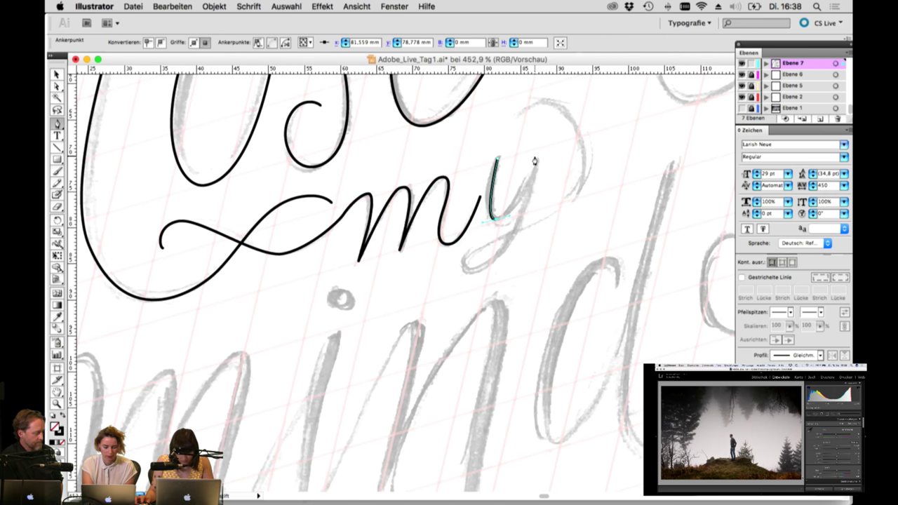
click(535, 158)
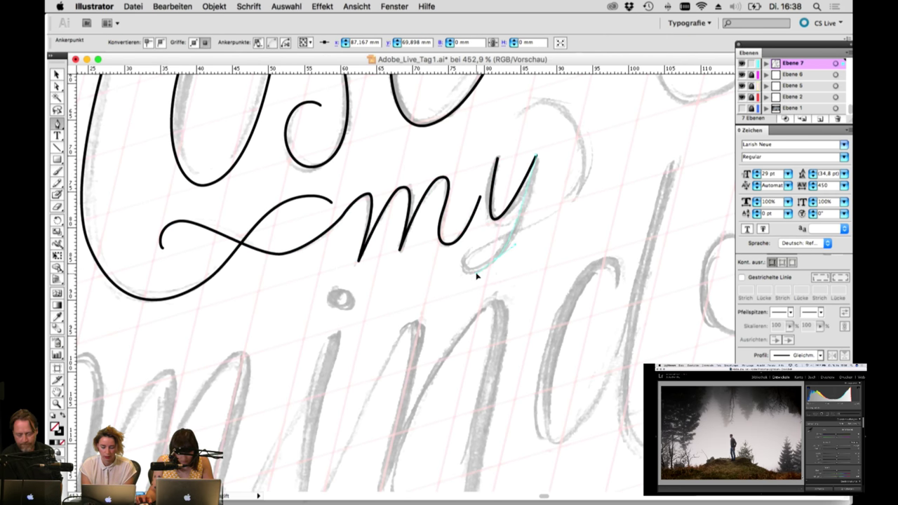
drag(476, 276, 475, 275)
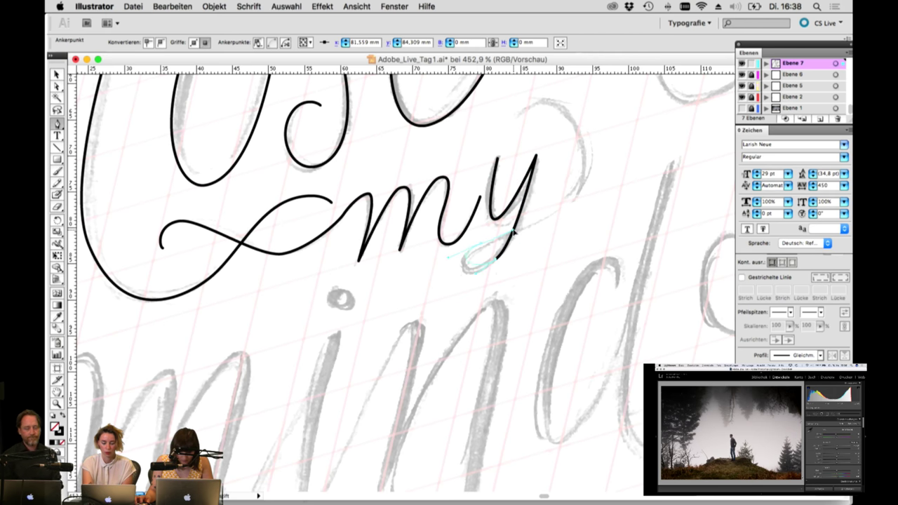
key(super+z)
click(461, 263)
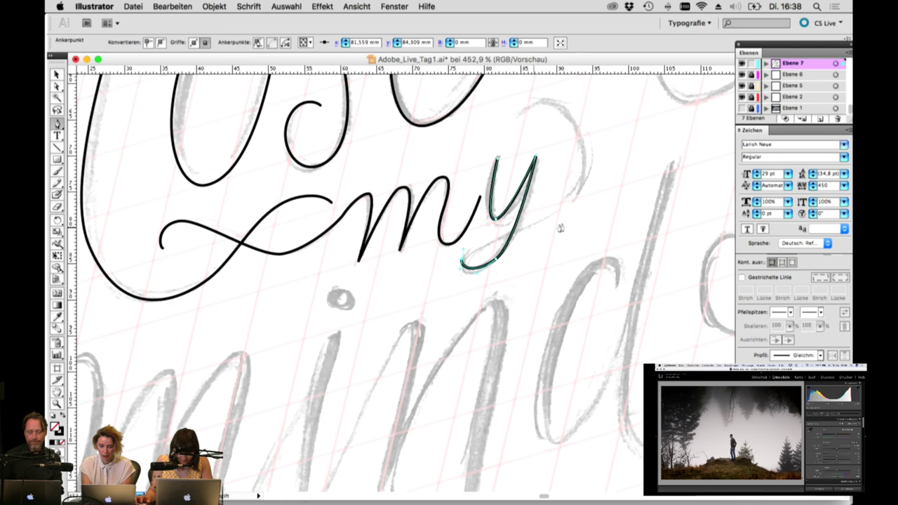
Step: Continue the "y" path out of the descender loop into the large flourish that curves up and over the letter
drag(571, 204, 589, 186)
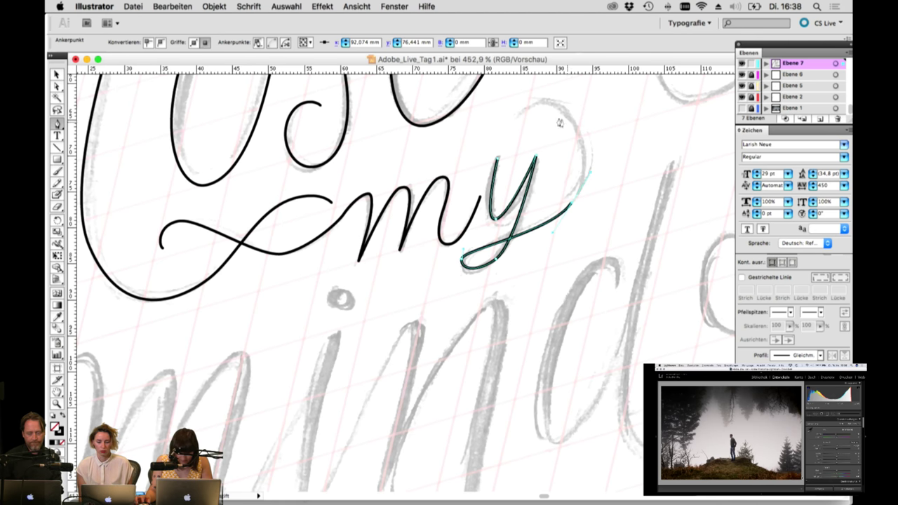
drag(537, 106, 489, 110)
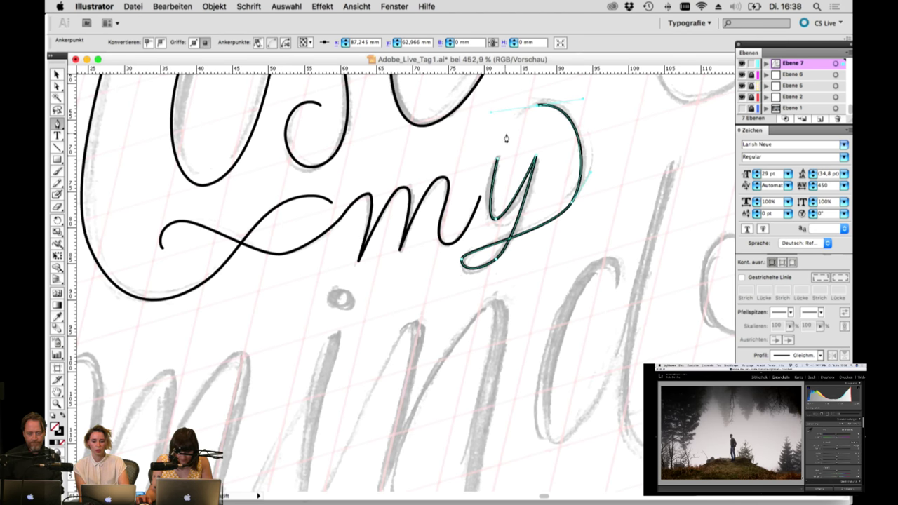
key(cmd+z)
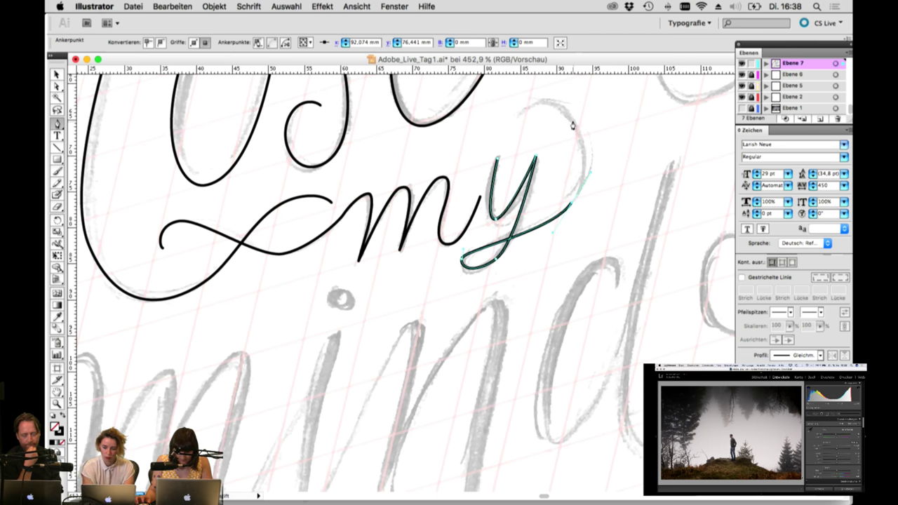
drag(558, 103, 509, 147)
Step: Adjust the anchor points of the "y" to widen its flourish, extend the tip of its long stem and refine its bowl
key(a)
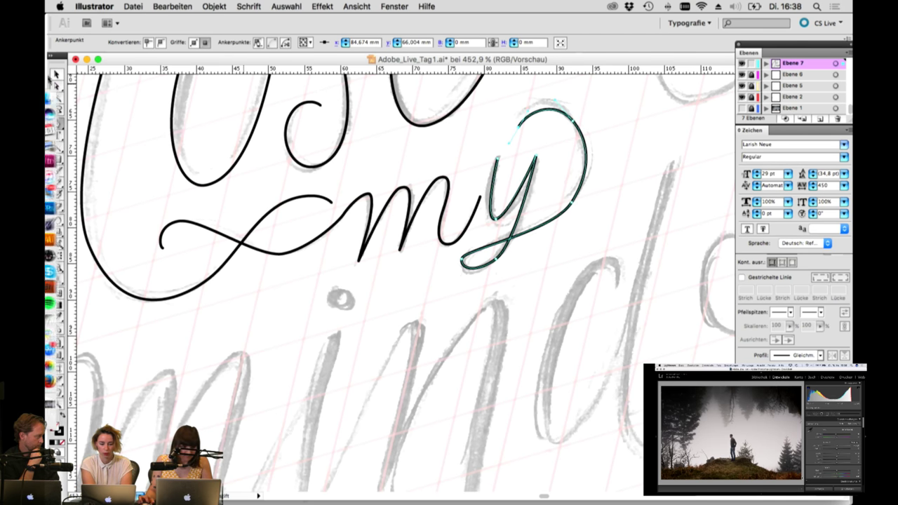
click(572, 205)
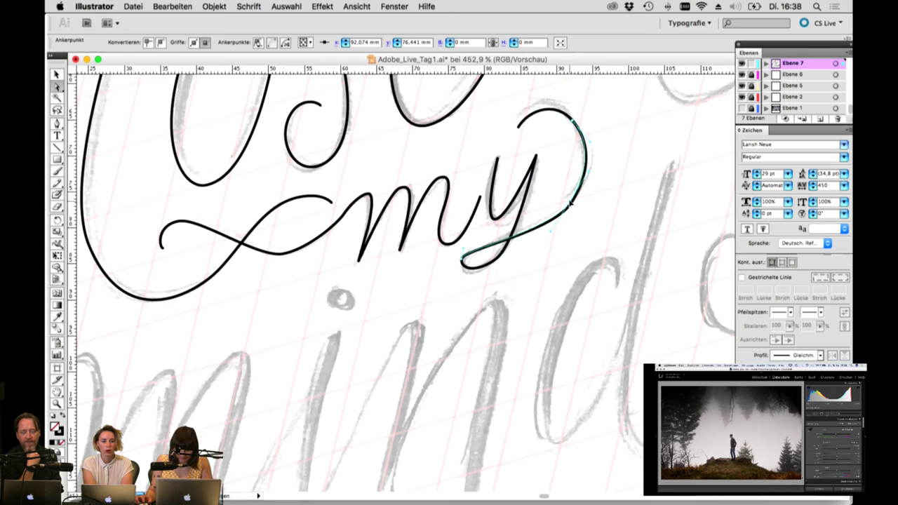
click(538, 235)
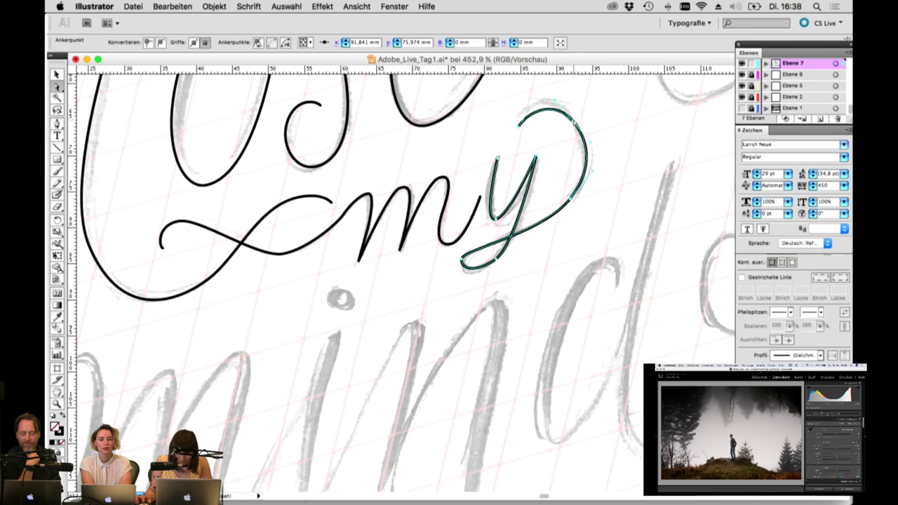
drag(573, 122, 580, 127)
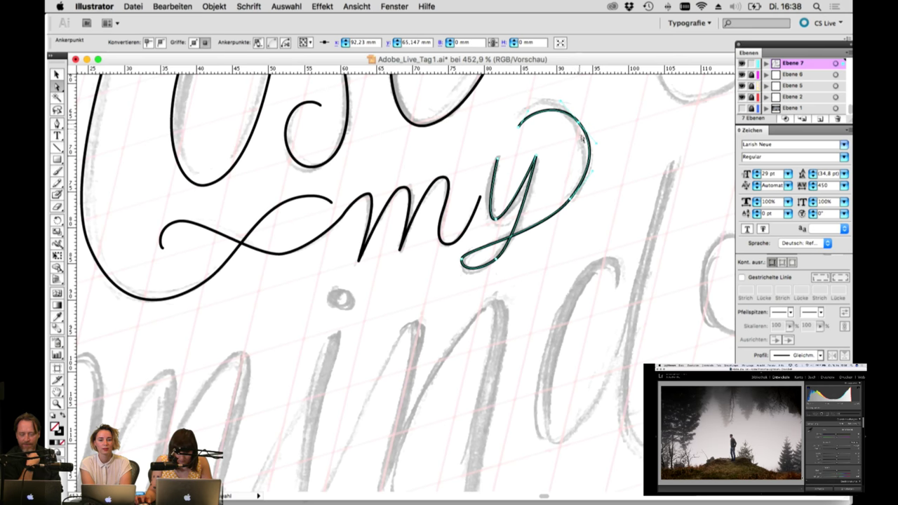
click(497, 219)
drag(538, 161, 538, 147)
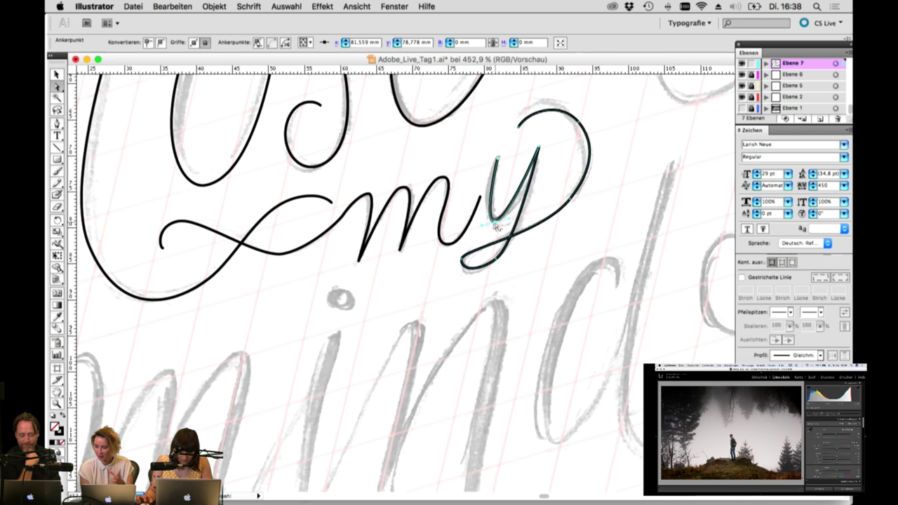
Step: Adjust the anchor points on the last stem and the second arch of the "m" to follow the sketch
click(444, 223)
click(443, 223)
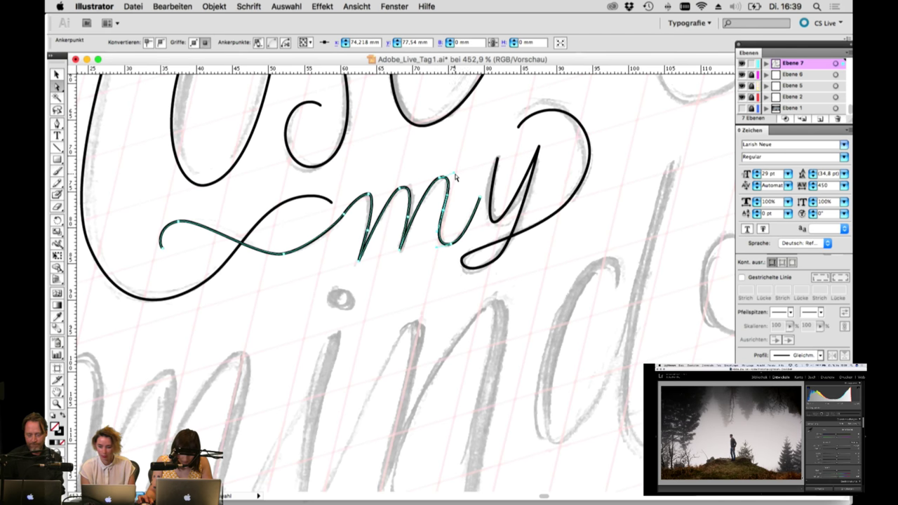
click(402, 190)
drag(404, 191, 406, 188)
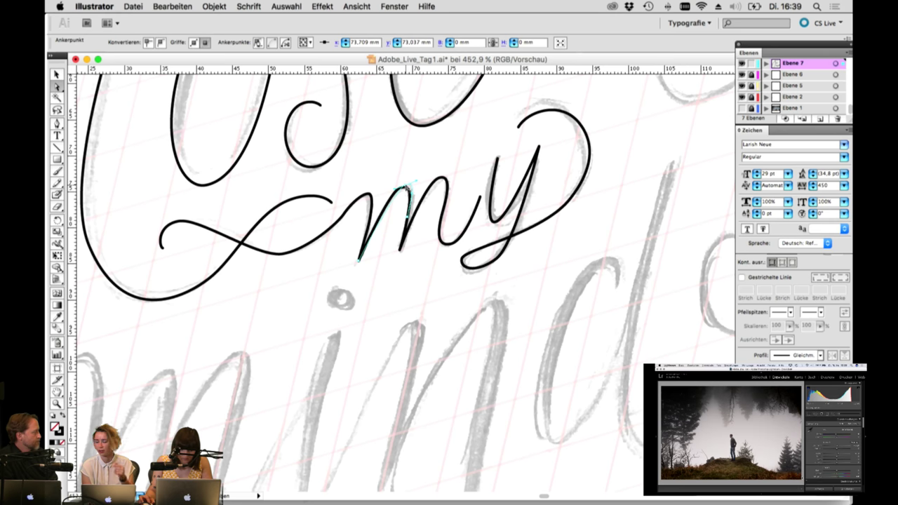
click(405, 187)
drag(405, 187, 405, 186)
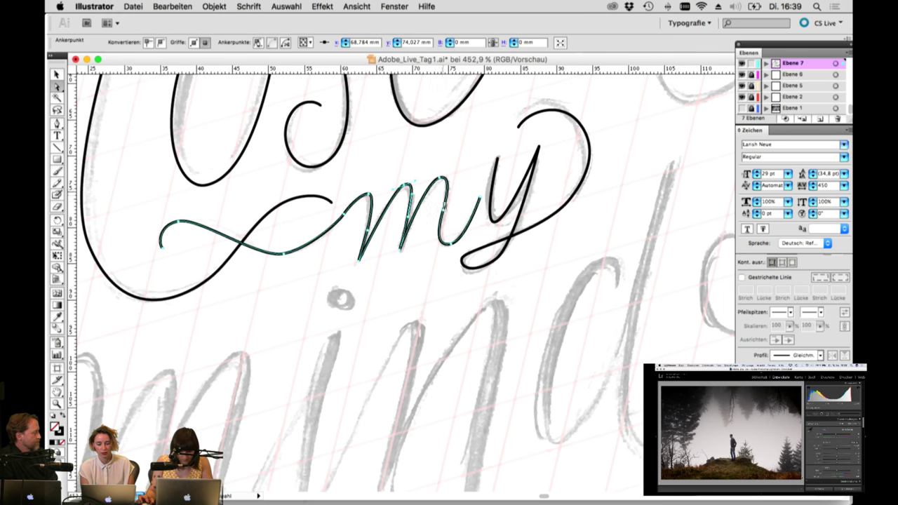
Step: Refine the final arch of the "m" and shift its middle stem and foot closer to the sketched stroke
click(445, 213)
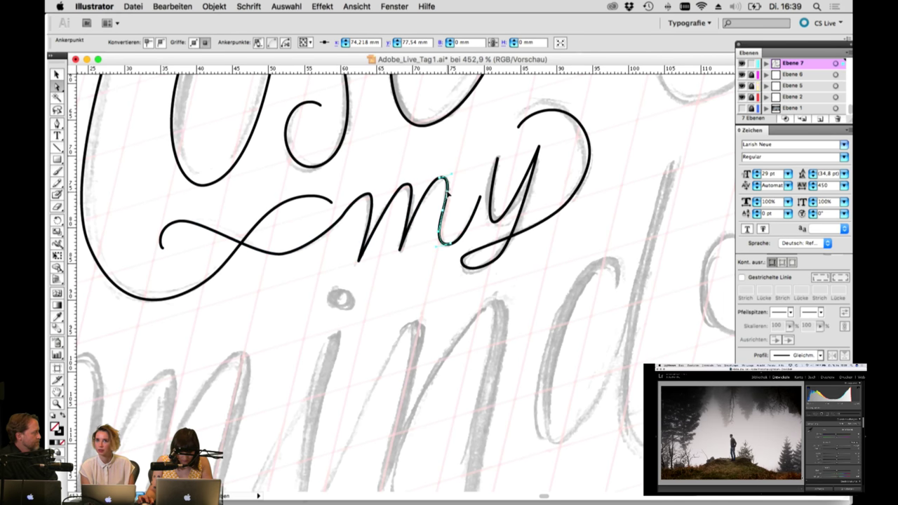
click(443, 181)
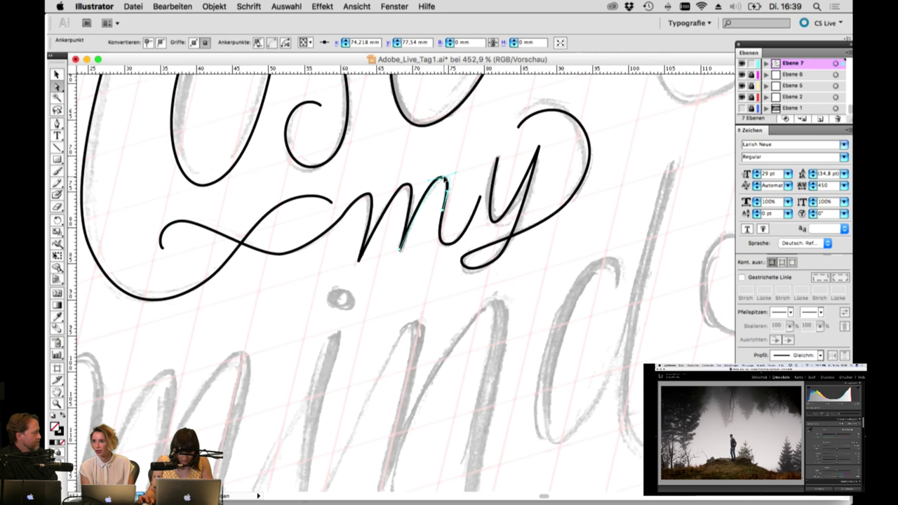
click(404, 250)
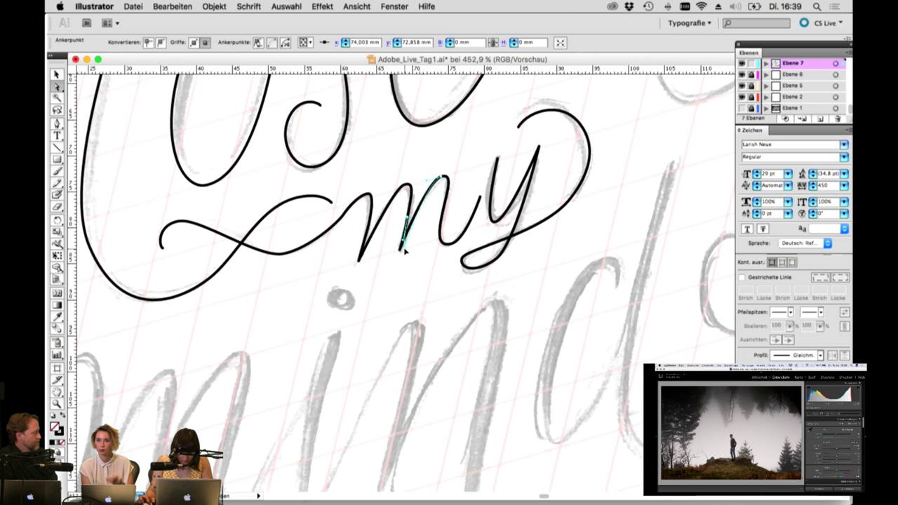
click(411, 221)
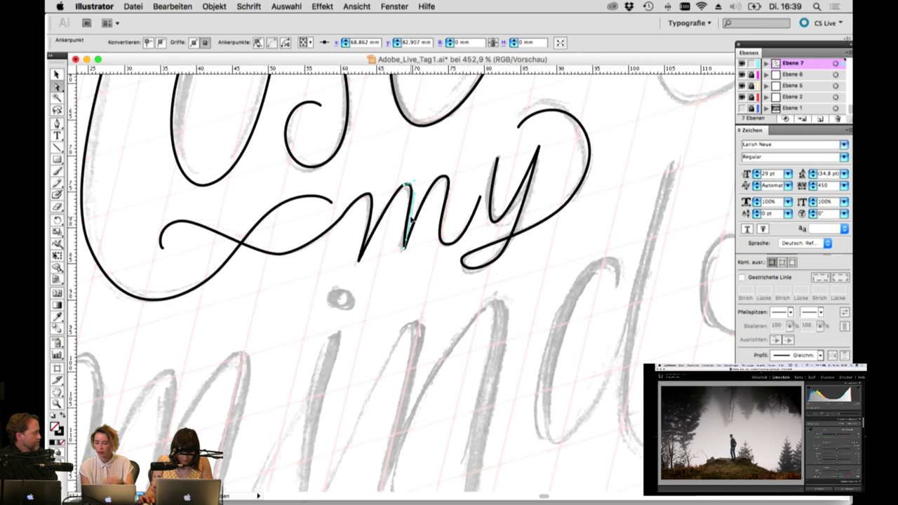
click(432, 199)
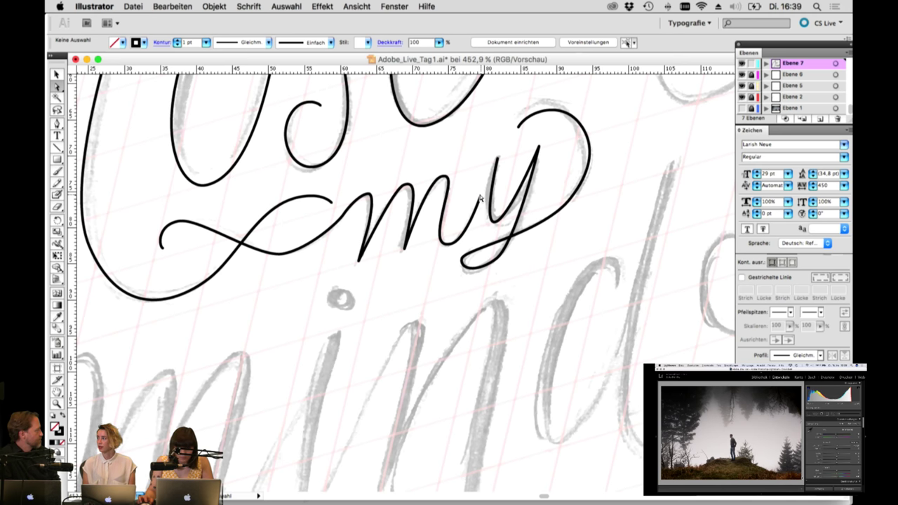
Step: Shift the foot and stem of the first stroke of the "m" and realign its last stem to match
click(361, 261)
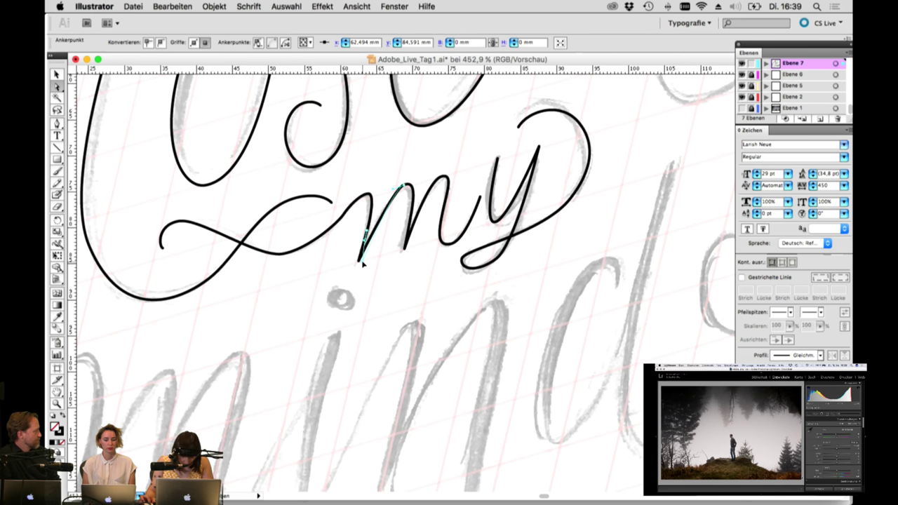
click(371, 234)
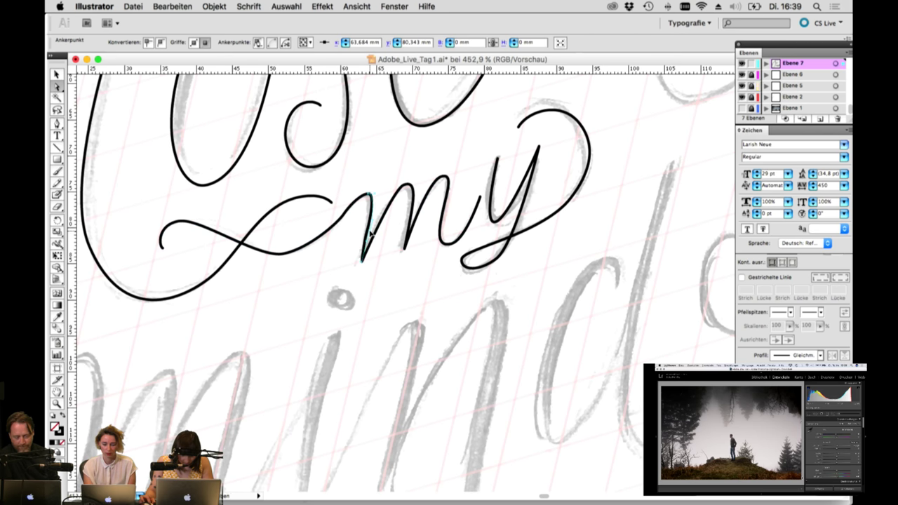
click(370, 234)
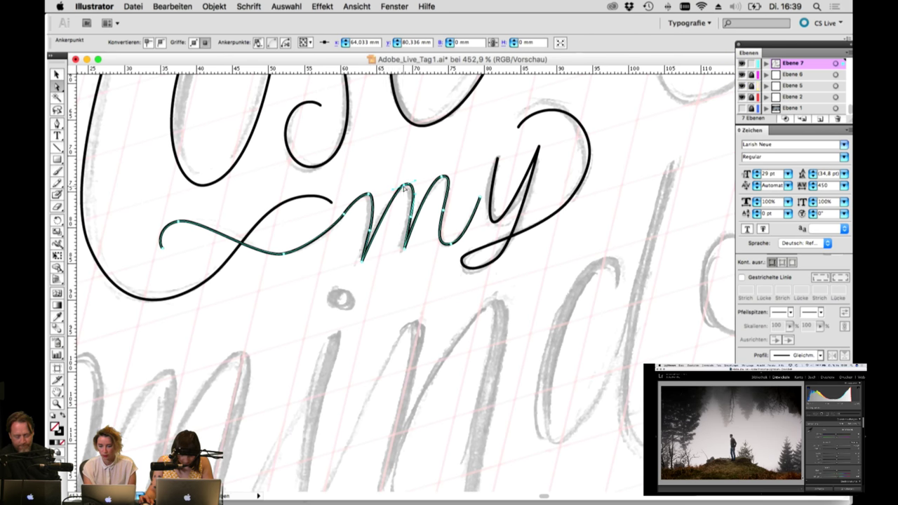
click(449, 210)
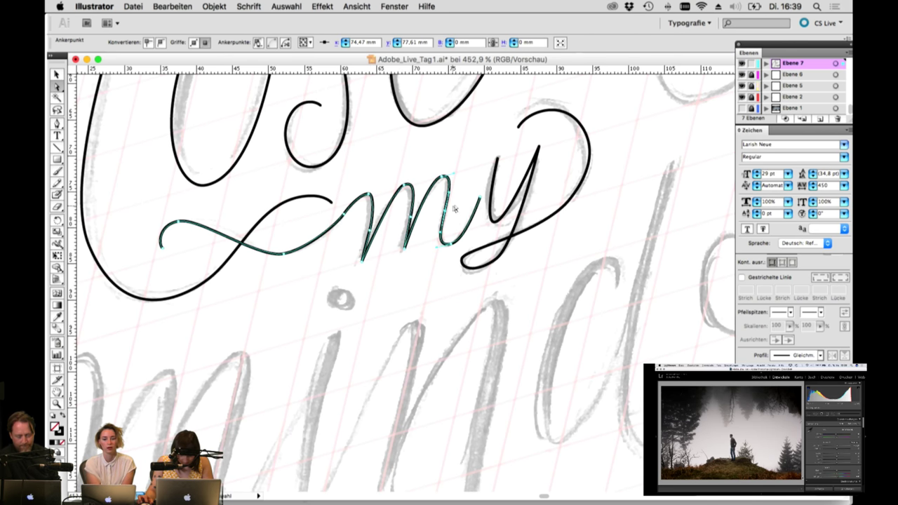
click(456, 211)
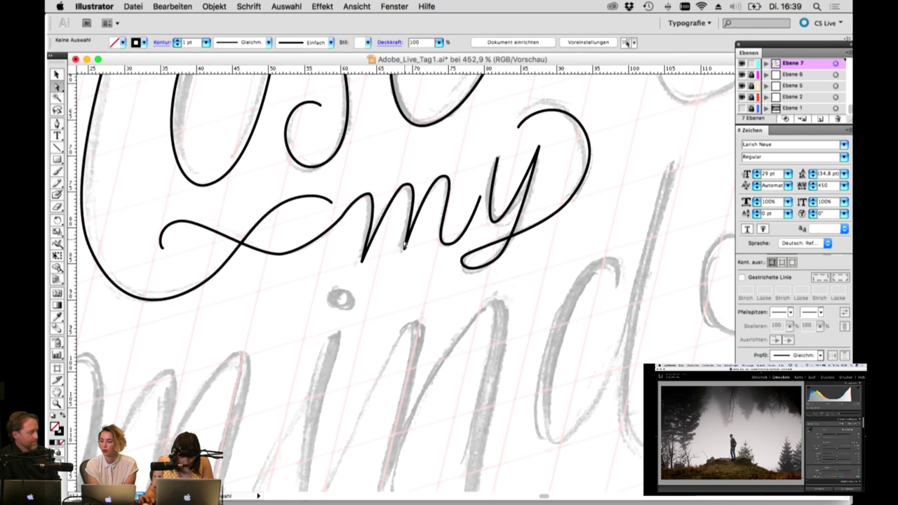
Step: Fine-tune the foot of the middle stem and the peak of the last arch of the "m"
click(404, 251)
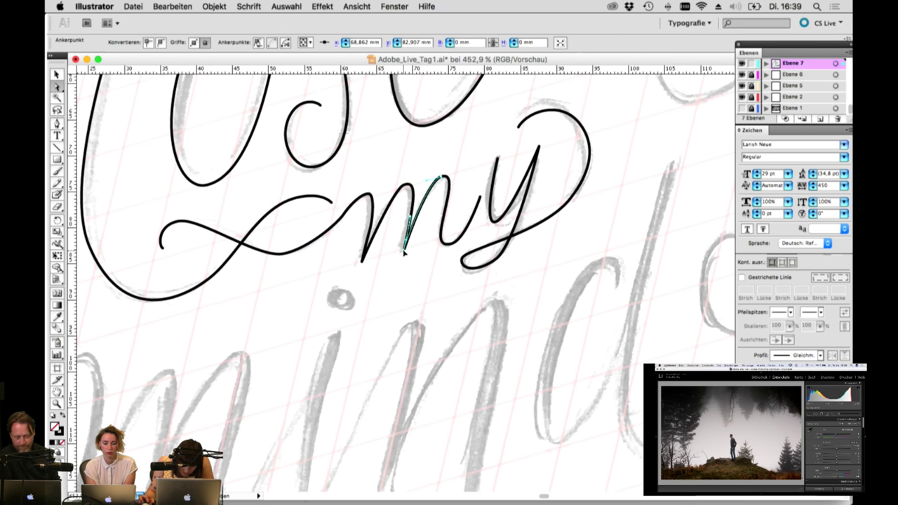
click(443, 179)
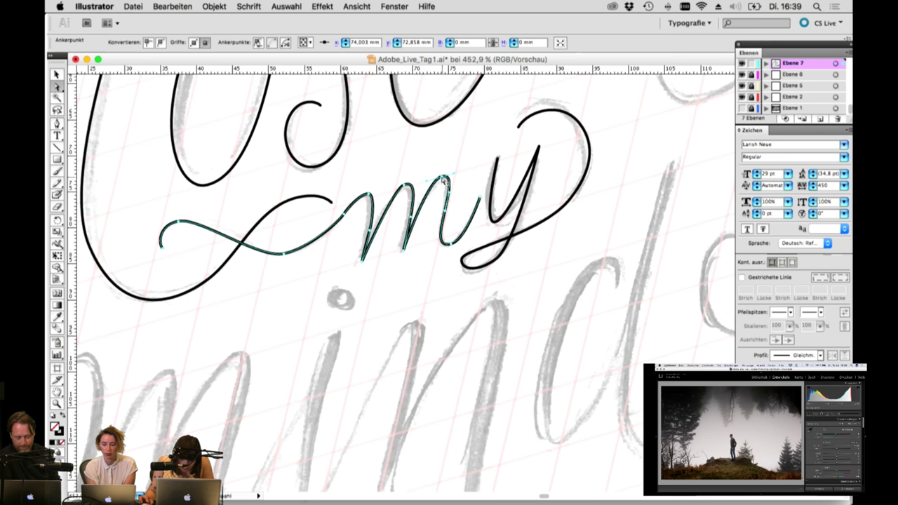
click(443, 180)
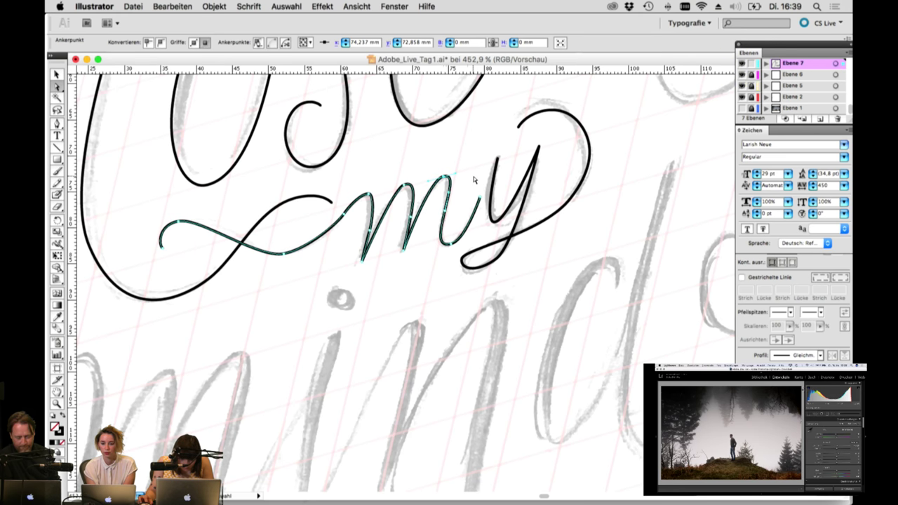
click(473, 180)
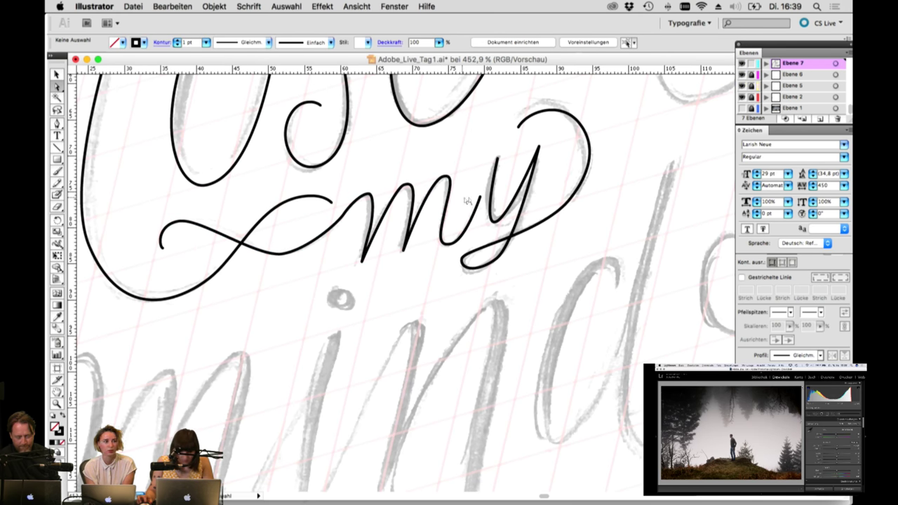
Step: Reshape the bottom curve of the bowl of the "y" into a wider, rounder turn
click(500, 163)
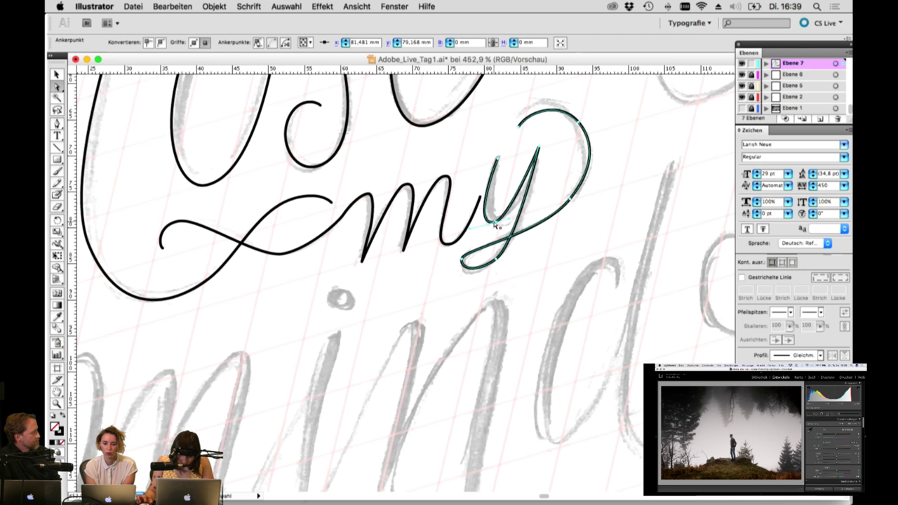
click(495, 224)
click(549, 187)
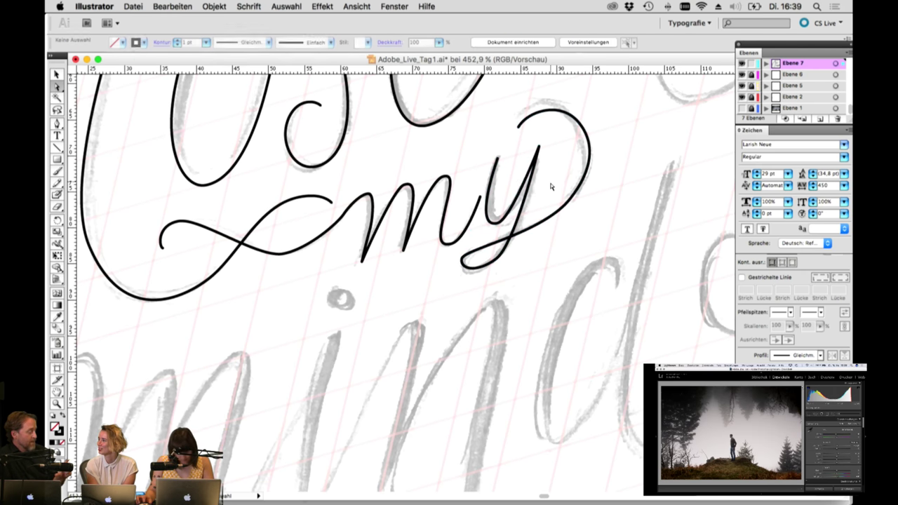
Step: Reshape the descender loop of the "y" by adjusting the anchors and handles where it turns back into the flourish
click(568, 202)
click(571, 201)
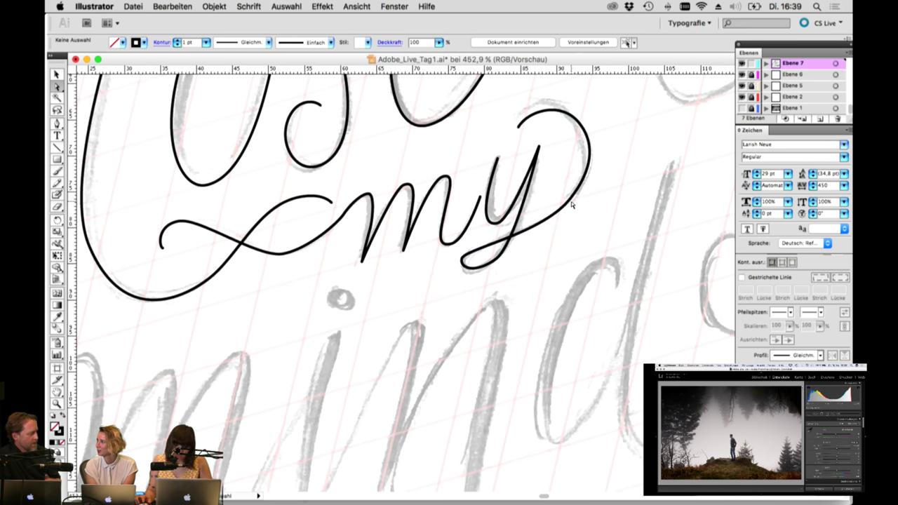
click(571, 201)
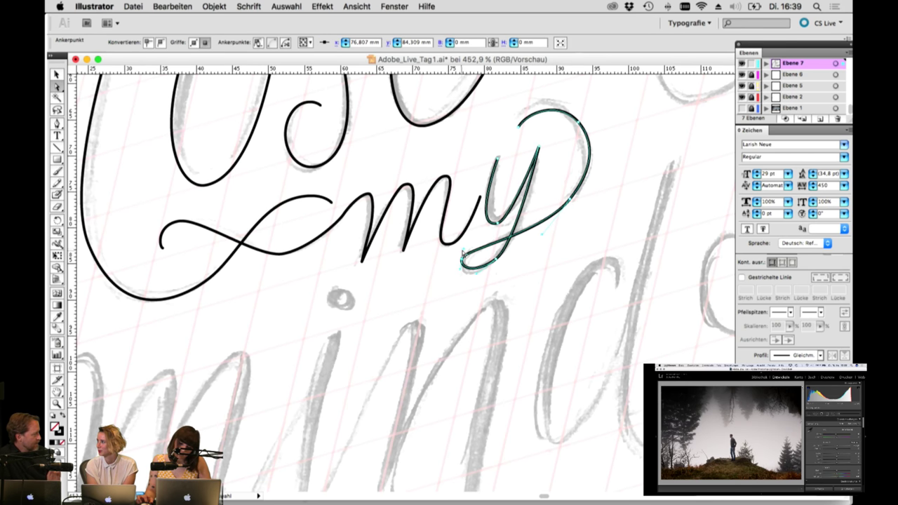
click(465, 250)
click(465, 245)
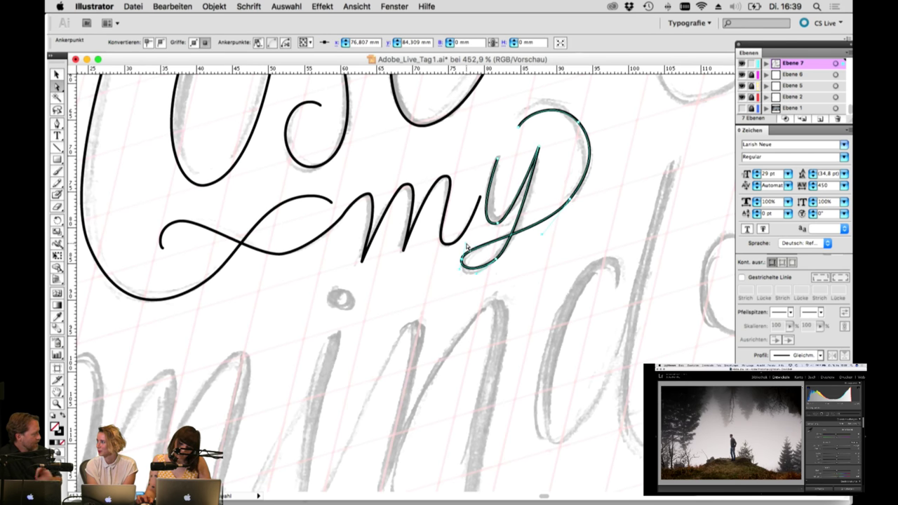
click(496, 263)
click(495, 265)
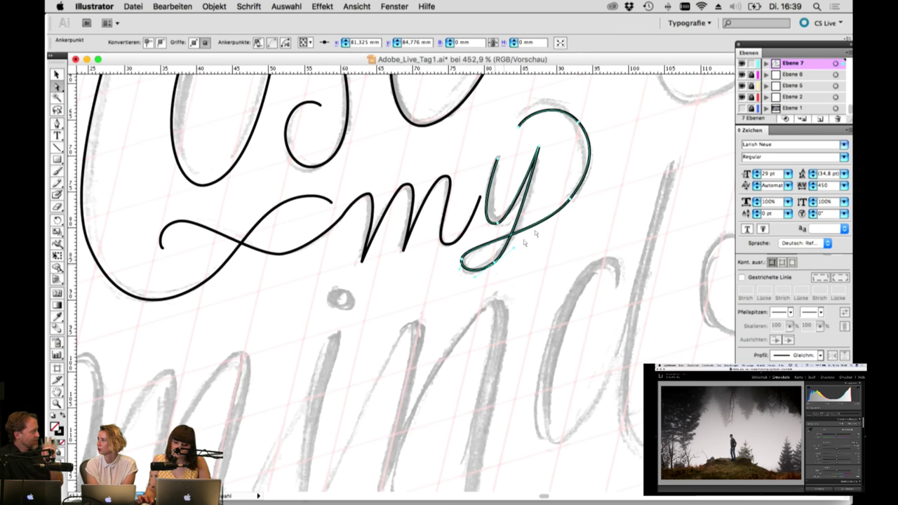
Step: Refine the large flourish of the "y" by adjusting the curve at its outer bend and near its end
click(571, 202)
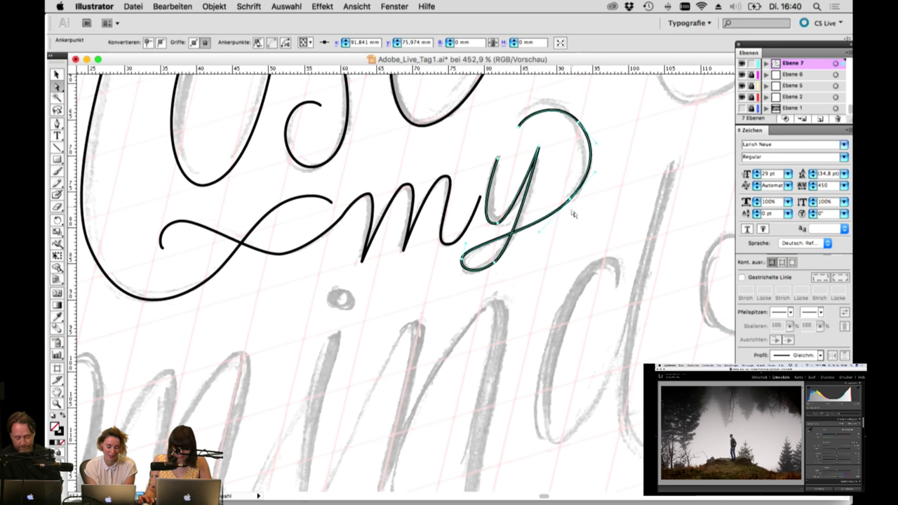
key(super+z)
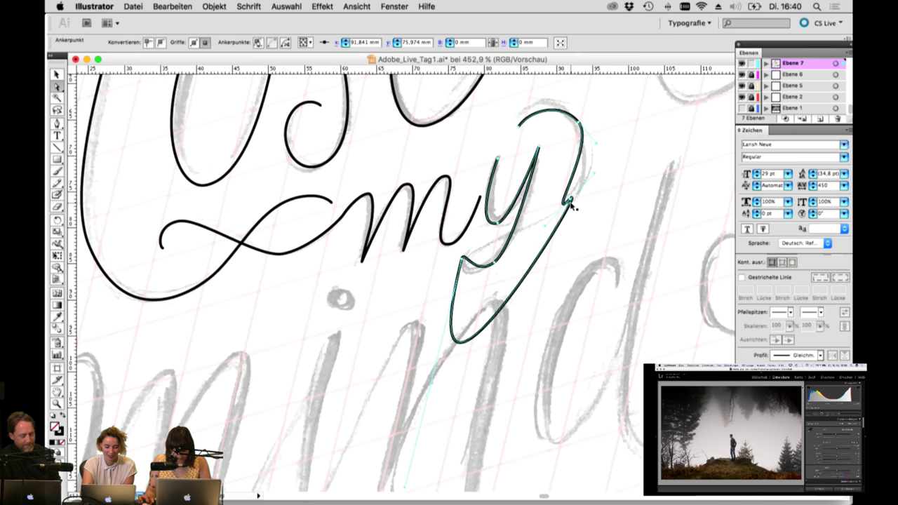
key(super+shift+z)
alt+click(571, 204)
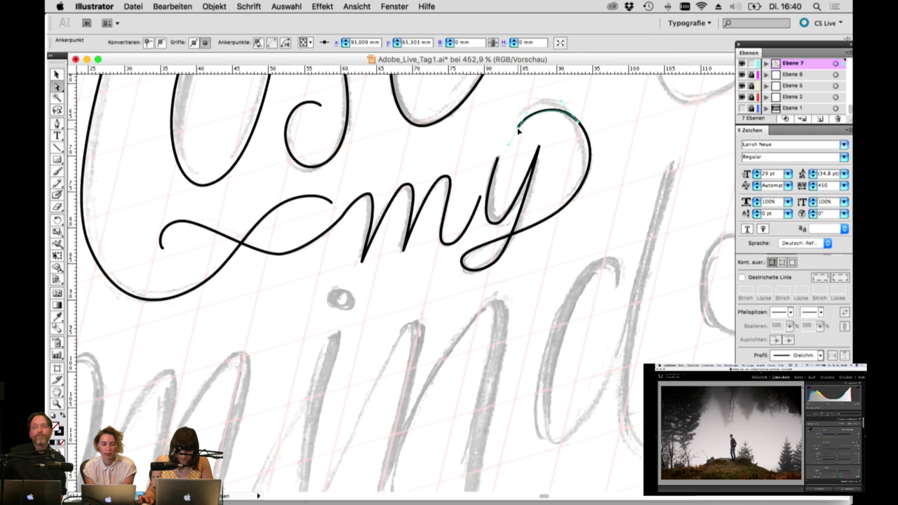
click(579, 124)
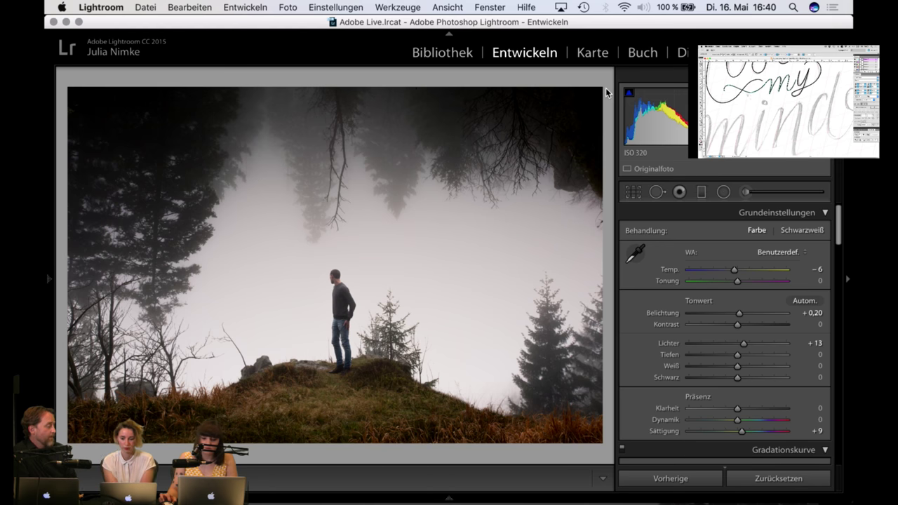
Step: Switch to Lightroom, show the library as a thumbnail grid and view the second sunset lake photo enlarged
click(442, 53)
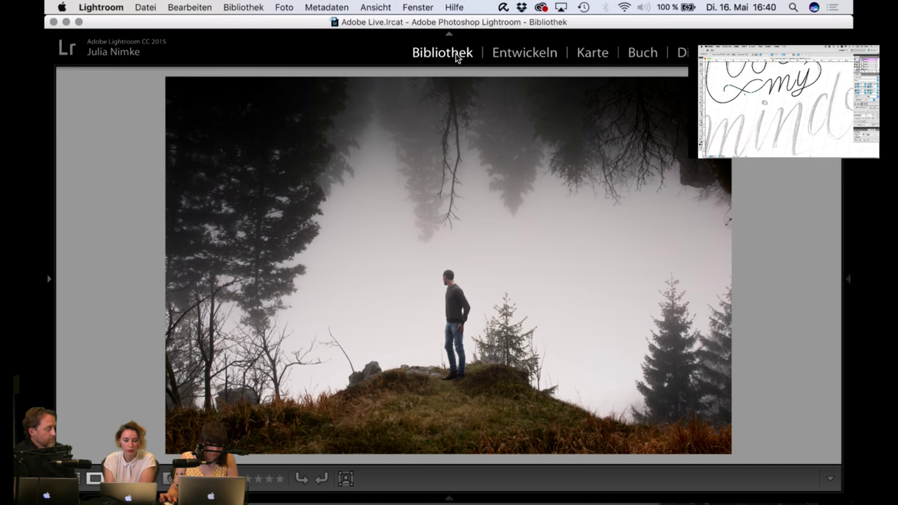
key(g)
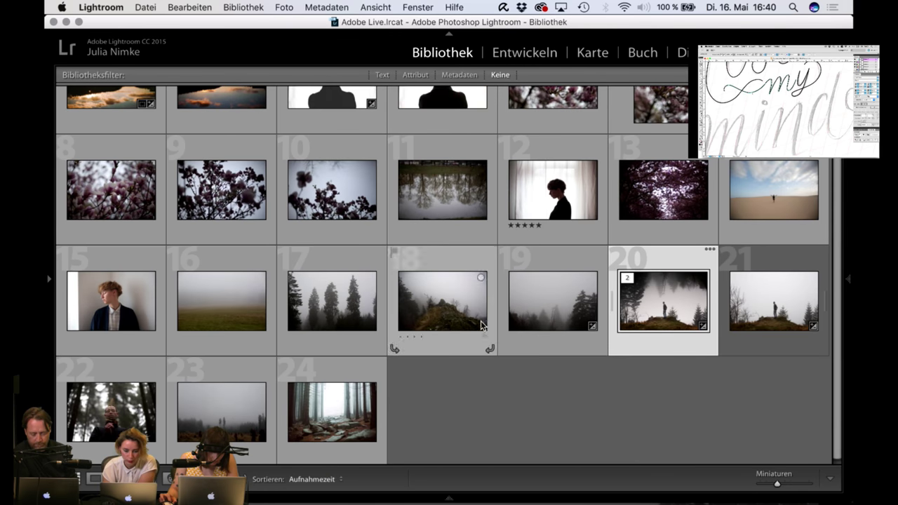
scroll(310, 356, up, 2)
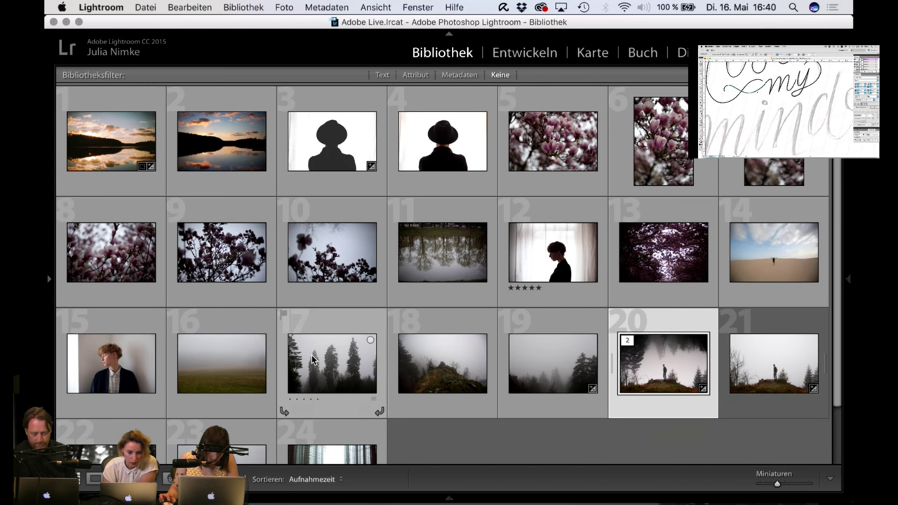
click(126, 152)
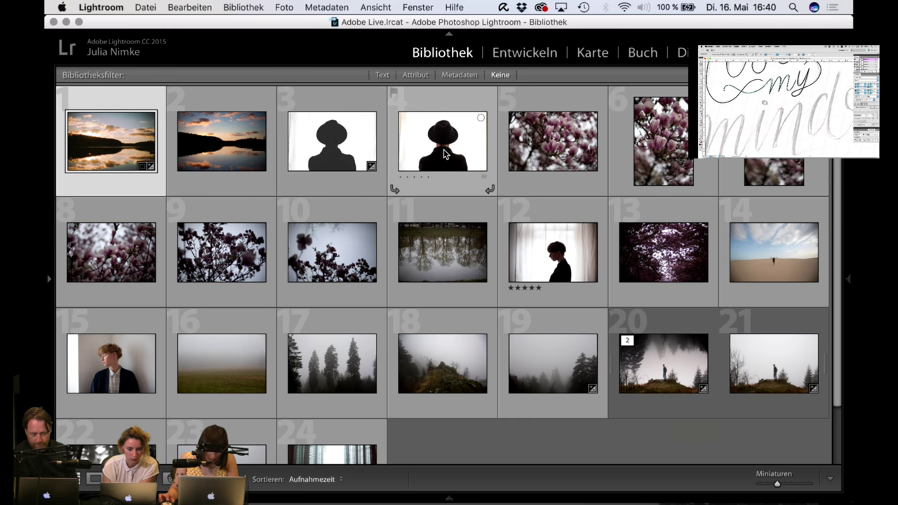
double_click(213, 154)
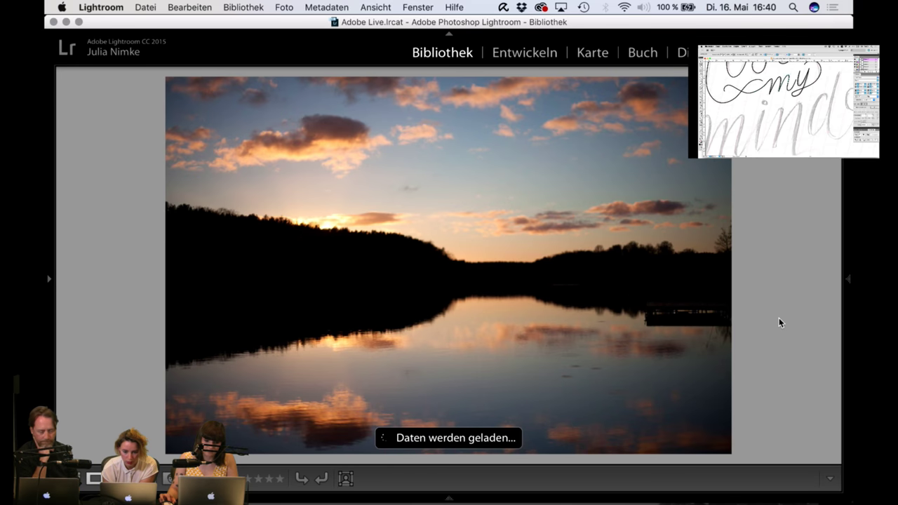
Step: View the rear portrait of the person in the black hat enlarged, and return to the second sunset lake photo
key(g)
double_click(474, 156)
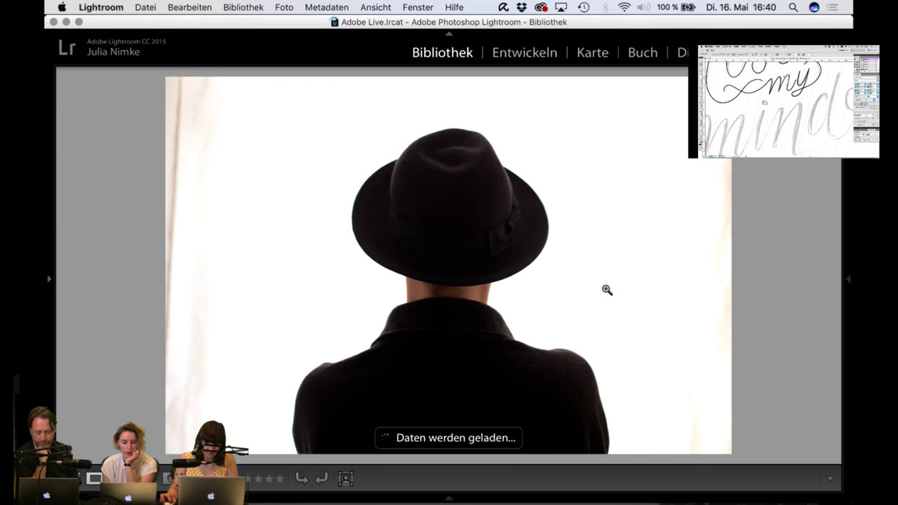
key(g)
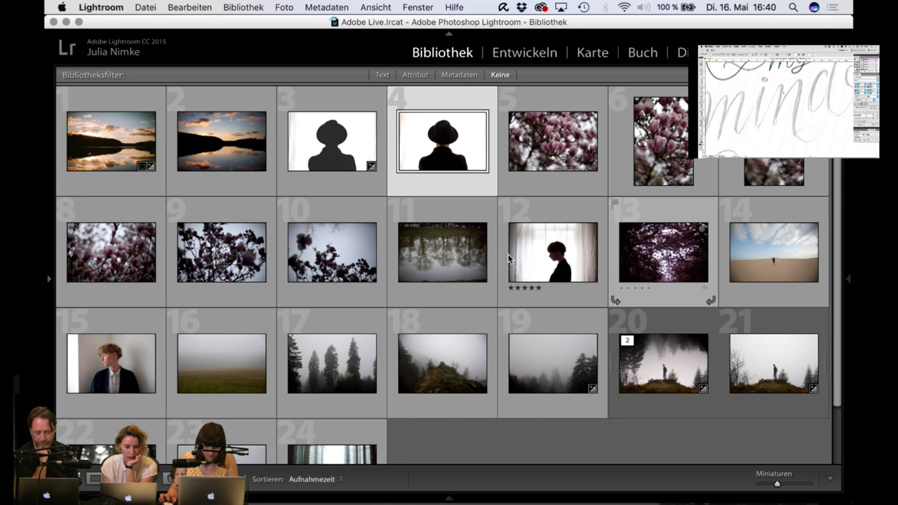
key(Left)
key(Left)
key(e)
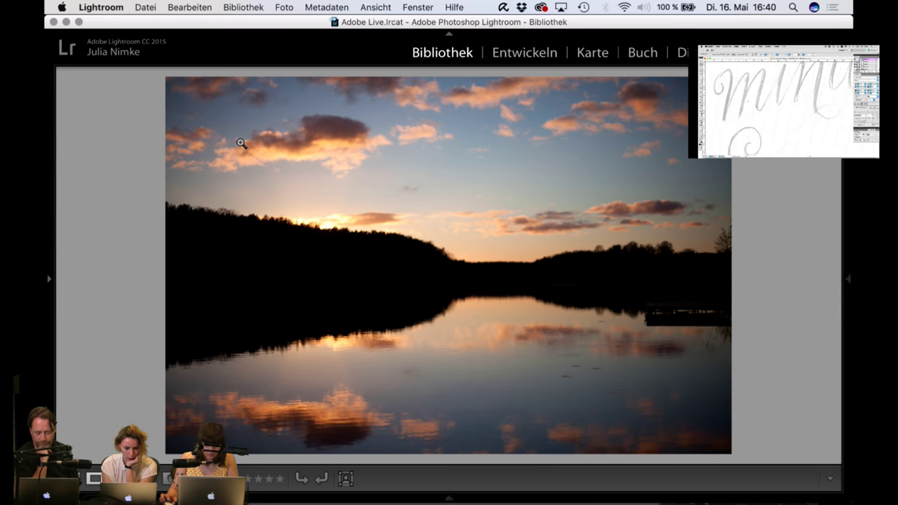
Step: Open the second sunset lake photo in Develop and look through its basic, tone curve, HSL and split toning settings
click(535, 56)
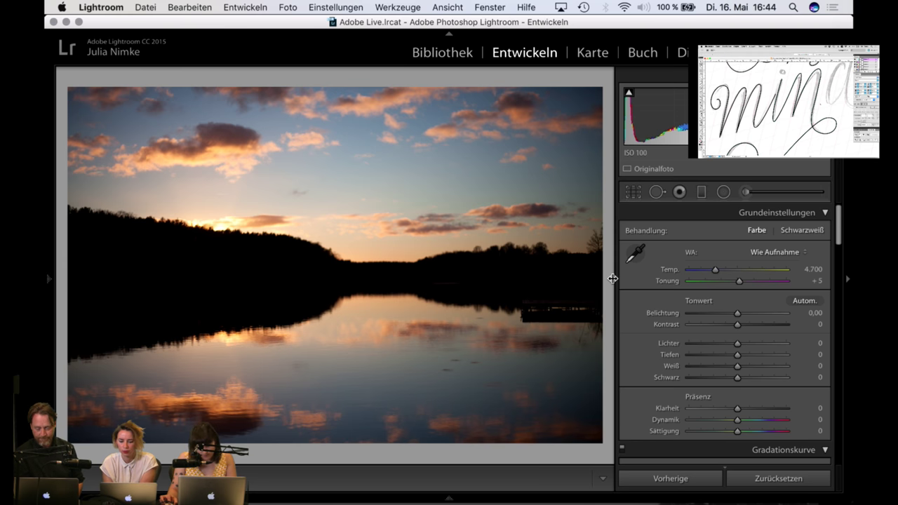
scroll(657, 361, down, 10)
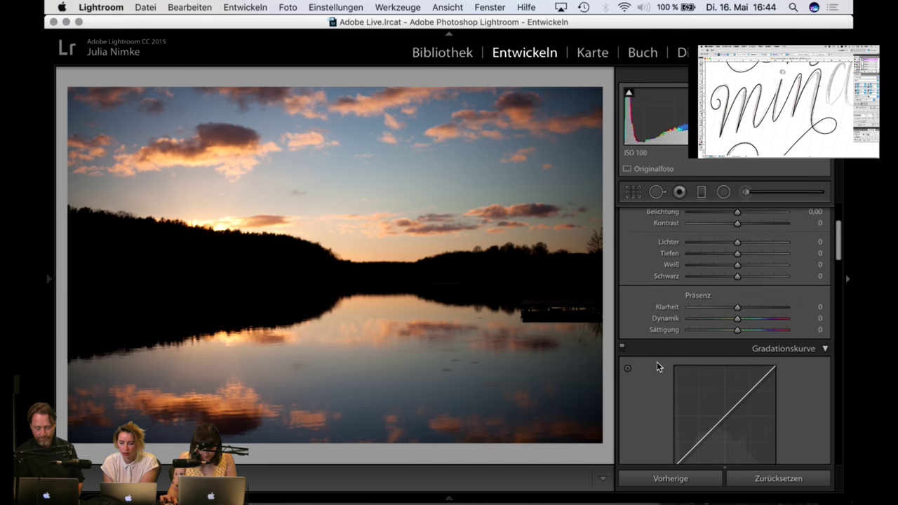
scroll(656, 364, down, 5)
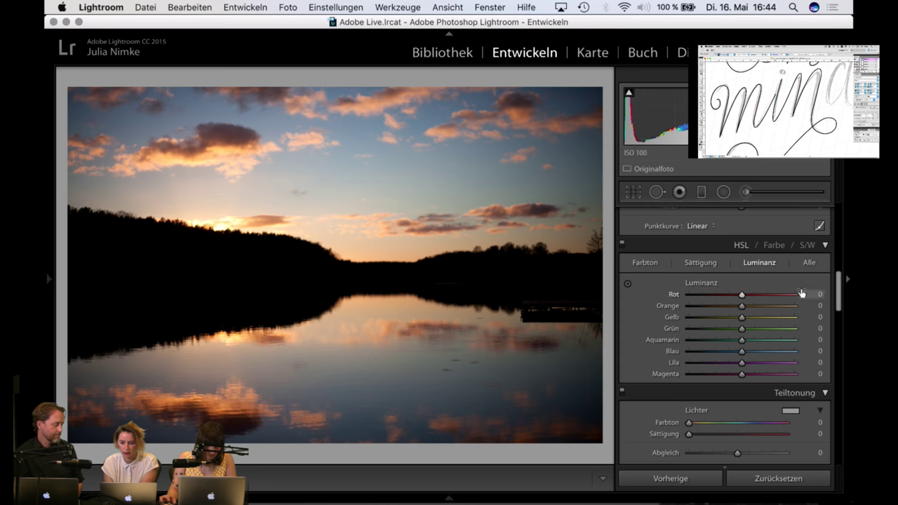
scroll(752, 365, down, 1)
scroll(752, 366, down, 4)
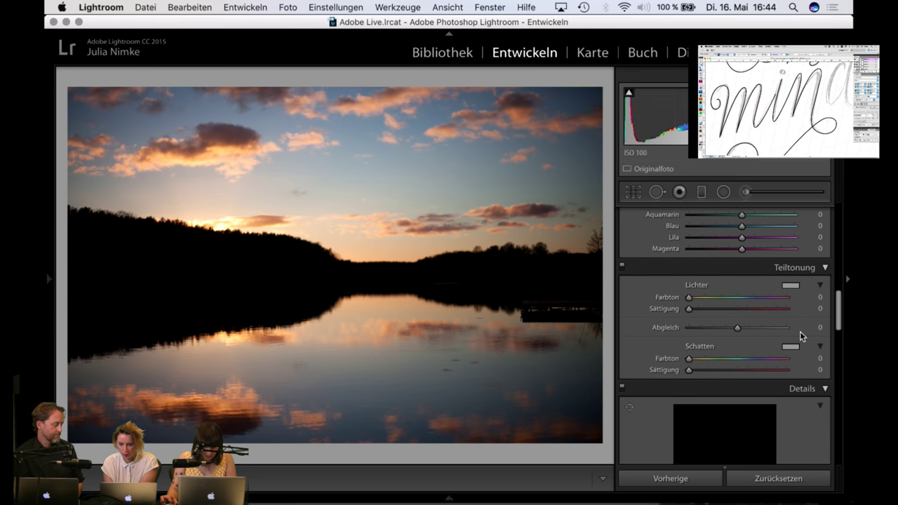
Step: Return to the library, view the first sunset lake photo enlarged and create a virtual copy of it
click(436, 57)
click(48, 280)
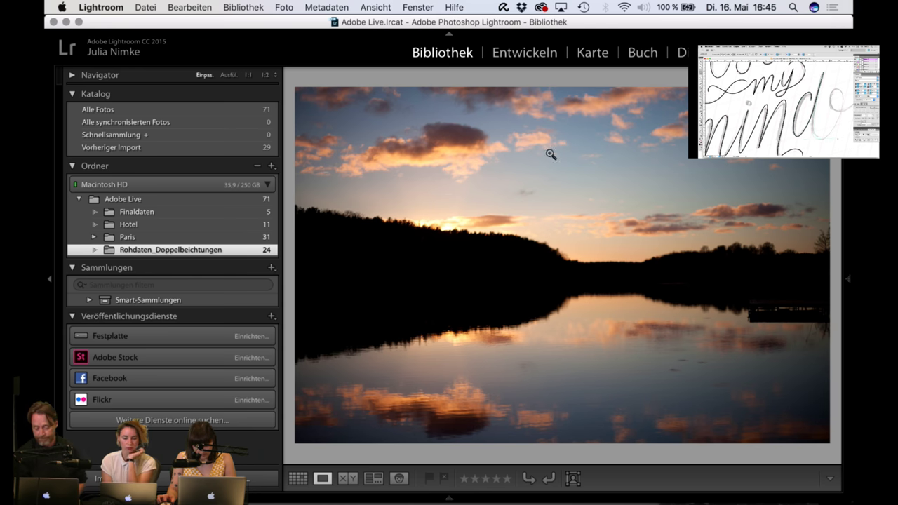
click(530, 60)
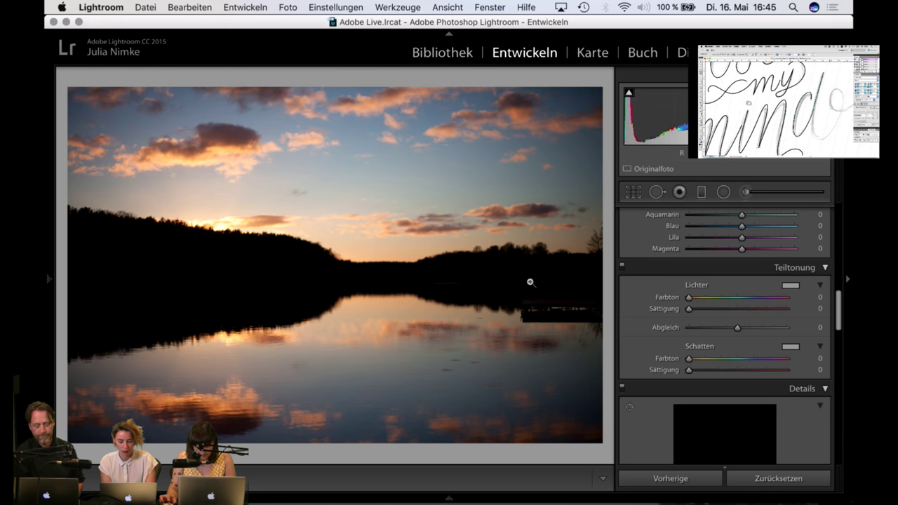
key(g)
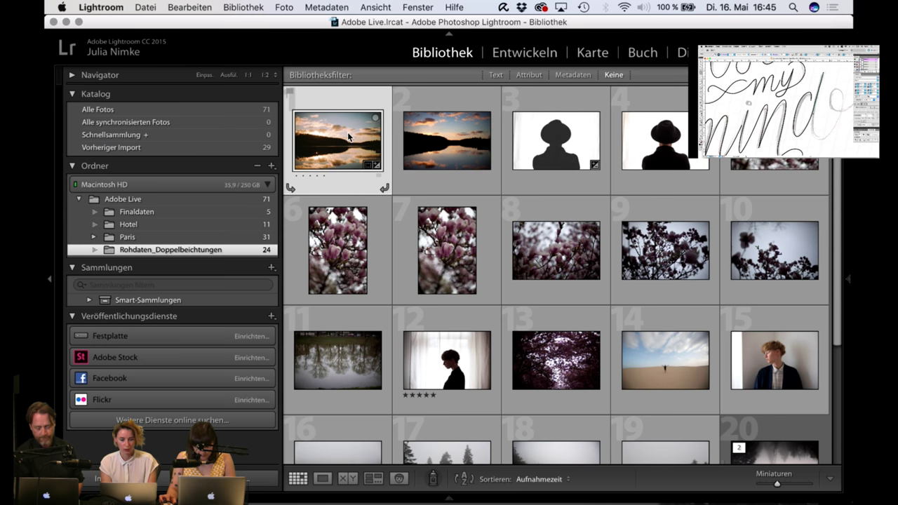
key(e)
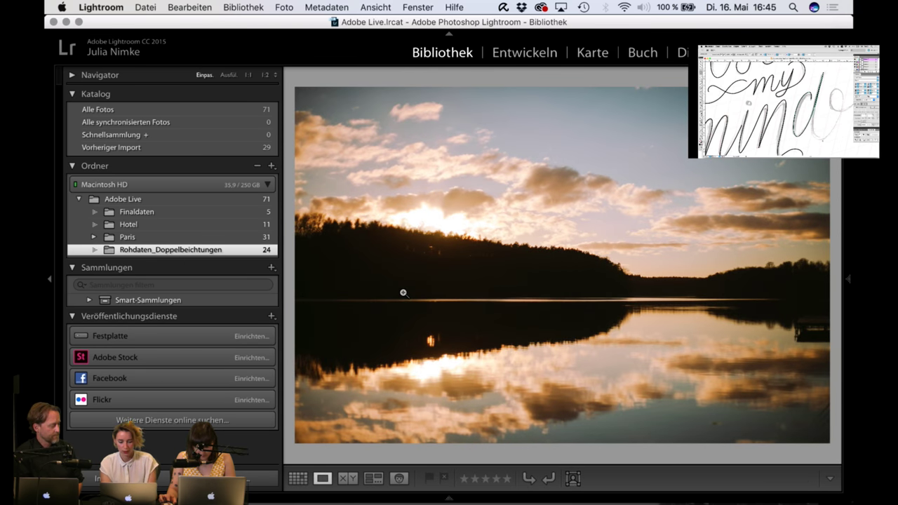
key(super+apostrophe)
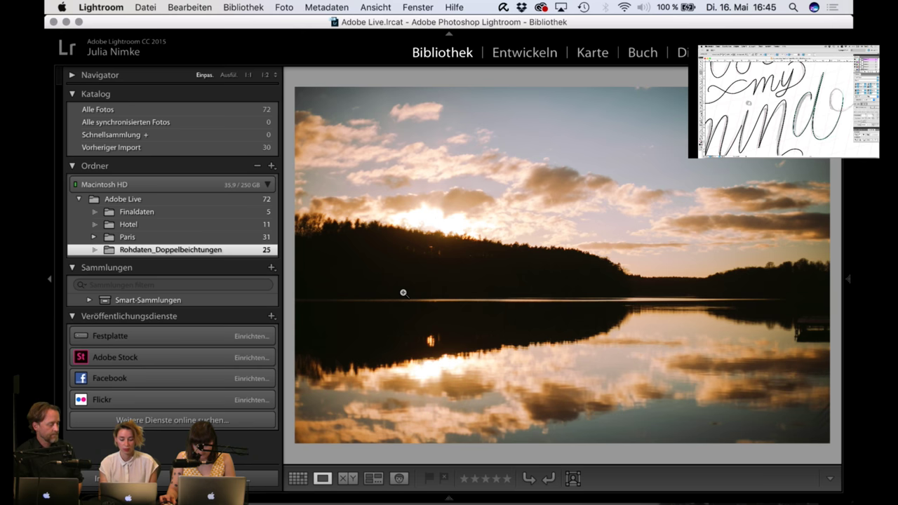
Step: Try the neutral_f and neutral_f2 user presets on the virtual copy in Develop, and apply the Standart preset
click(536, 56)
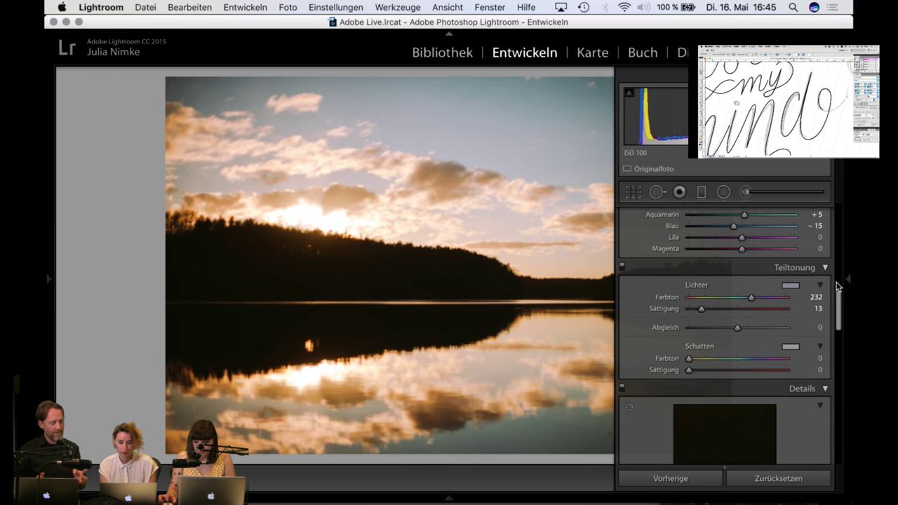
mouse_move(49, 287)
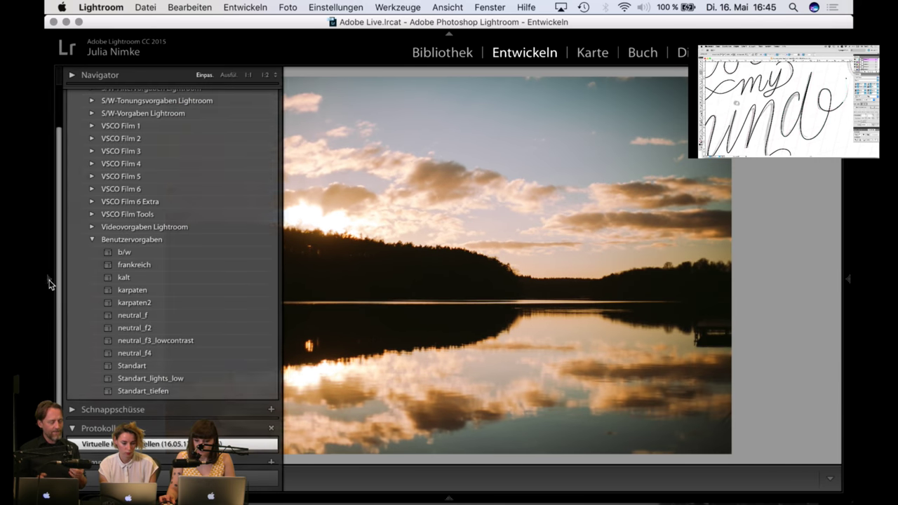
click(136, 317)
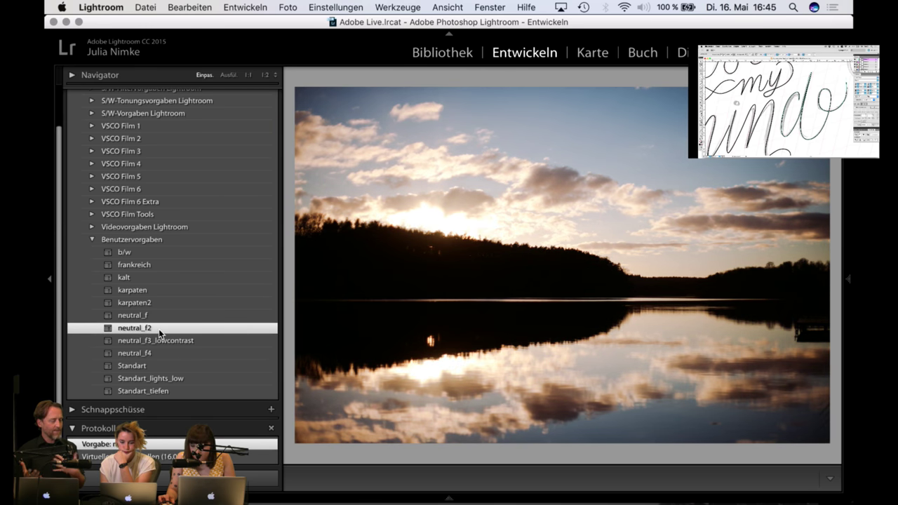
click(159, 329)
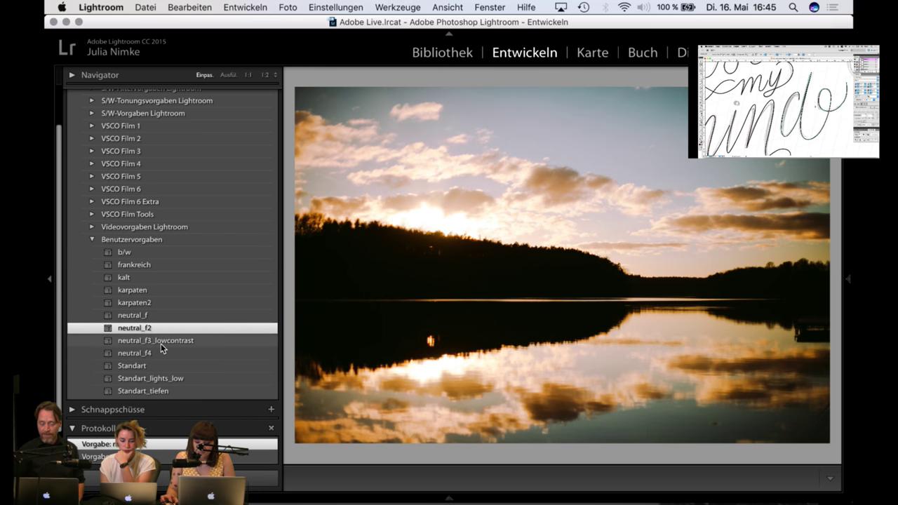
click(159, 365)
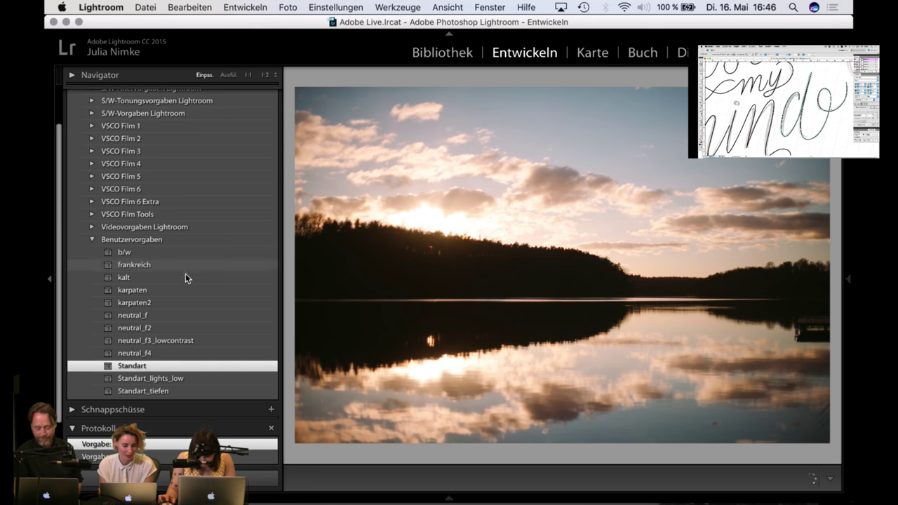
click(49, 279)
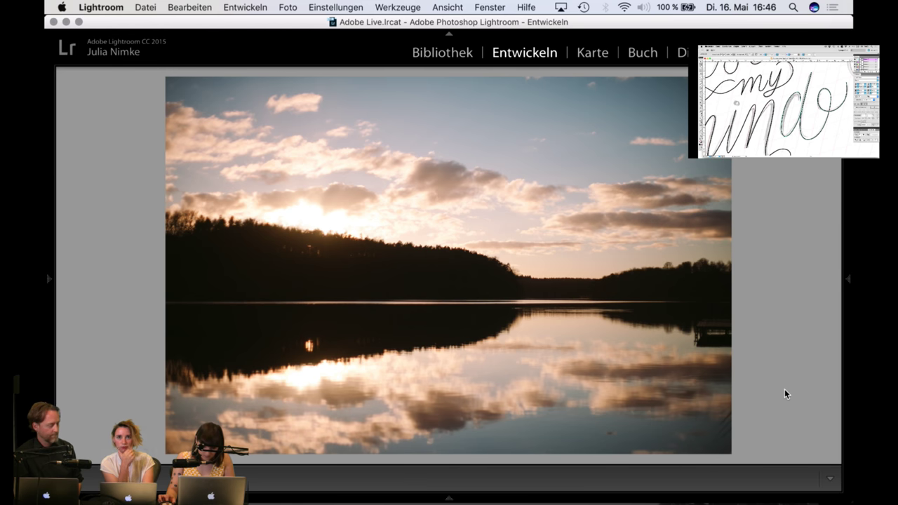
Step: Show the library as a thumbnail grid and view the third, darker sunset lake photo enlarged
key(super+equal)
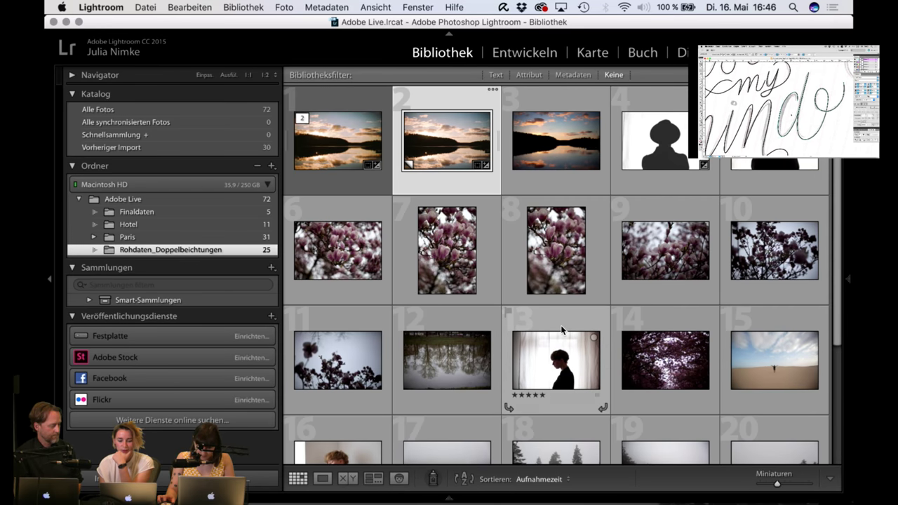
click(565, 160)
double_click(565, 160)
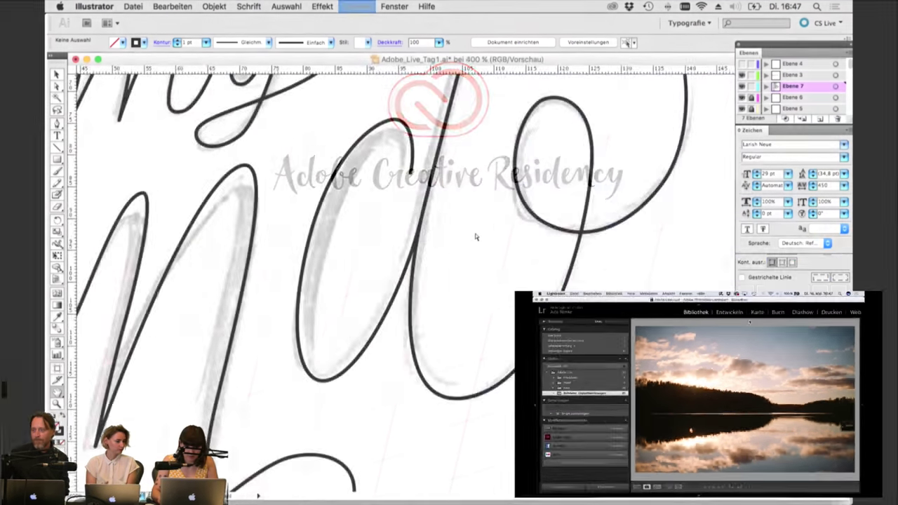
Step: Switch to Illustrator and trace the lower hook of the sketched flourish beside the ampersand with the Pen tool
key(super+minus)
key(super+minus)
key(super+minus)
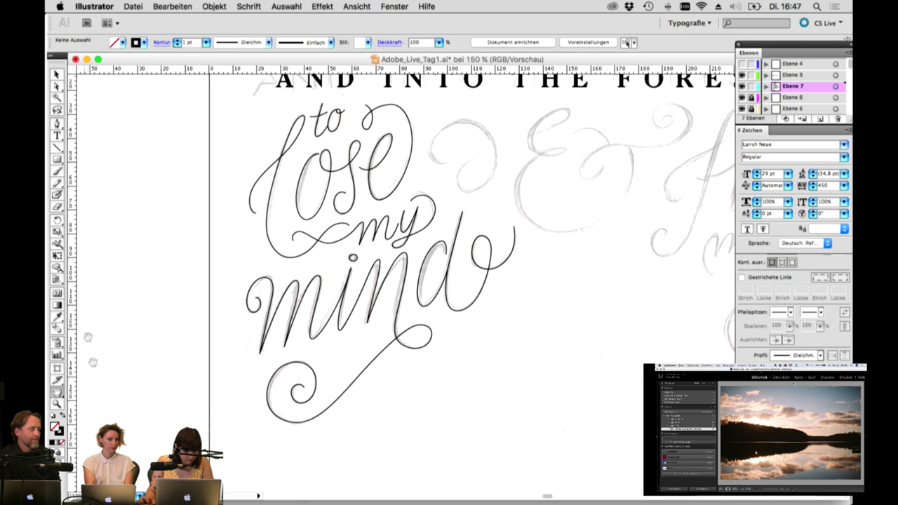
click(56, 403)
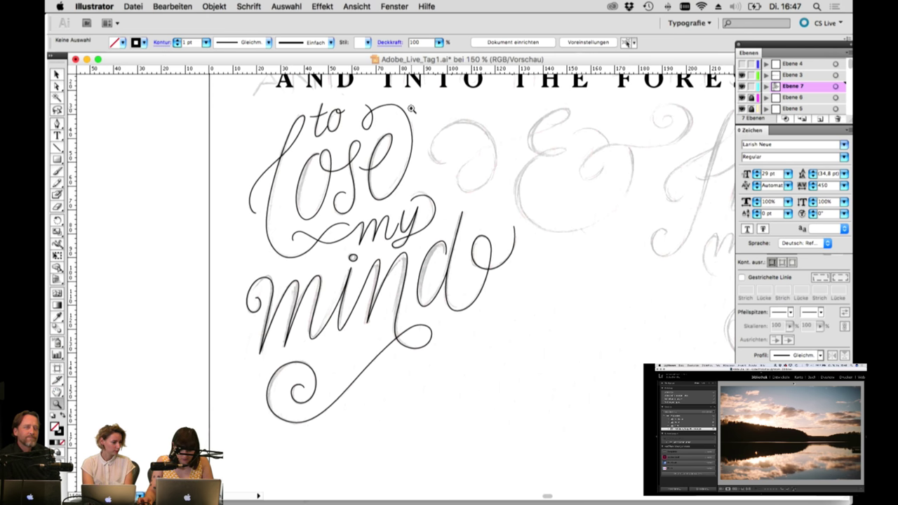
drag(410, 106, 712, 298)
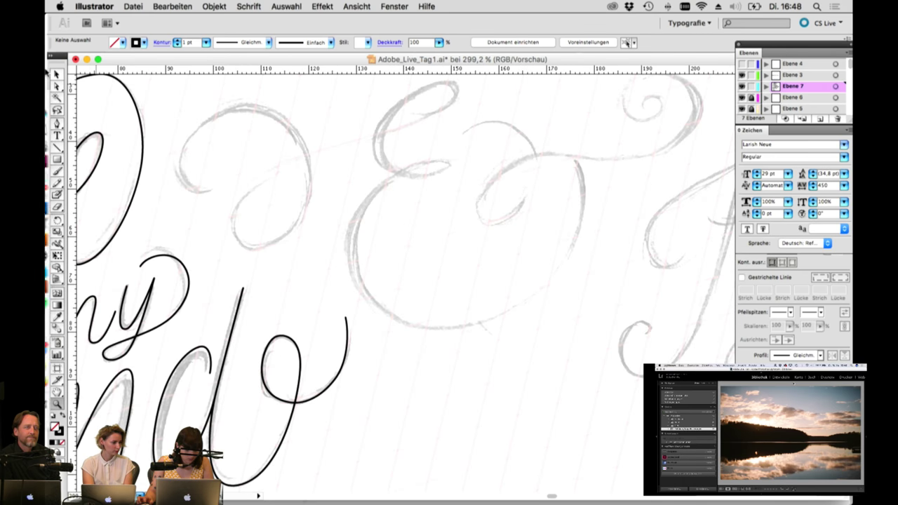
key(p)
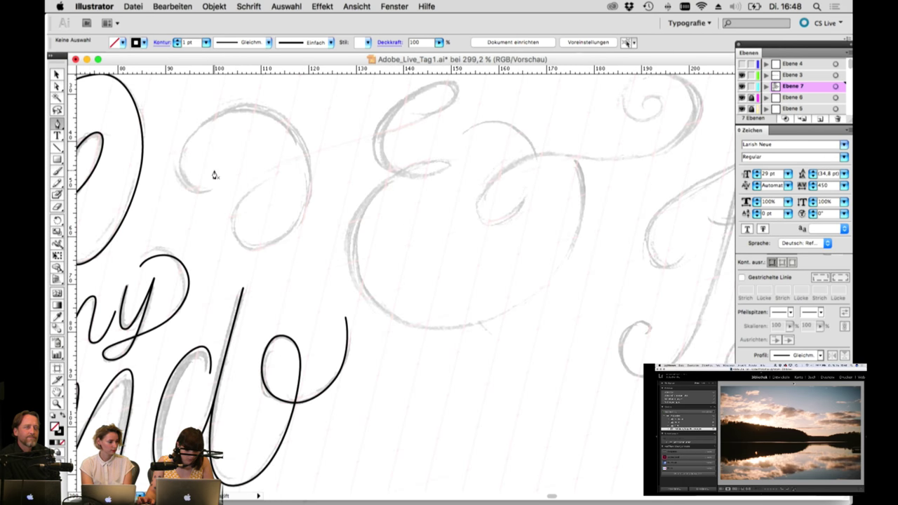
key(h)
scroll(314, 201, left, 5)
scroll(315, 200, up, 2)
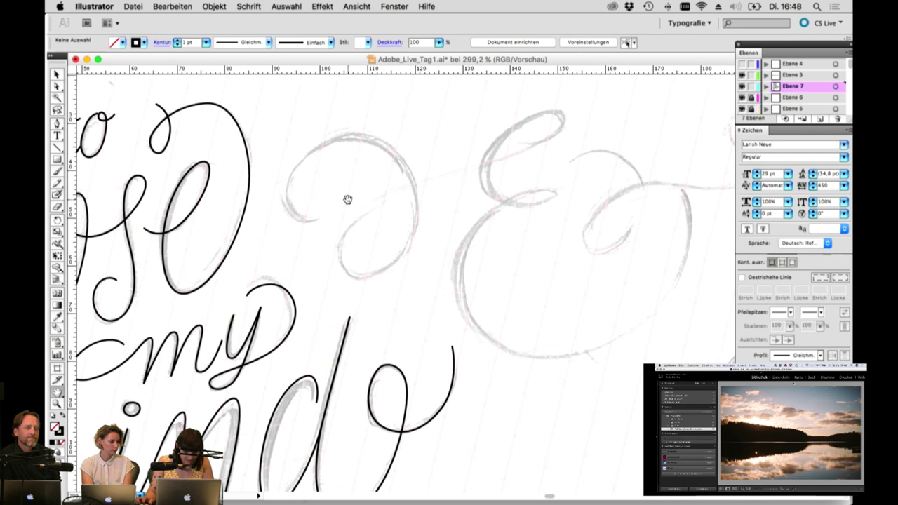
click(57, 403)
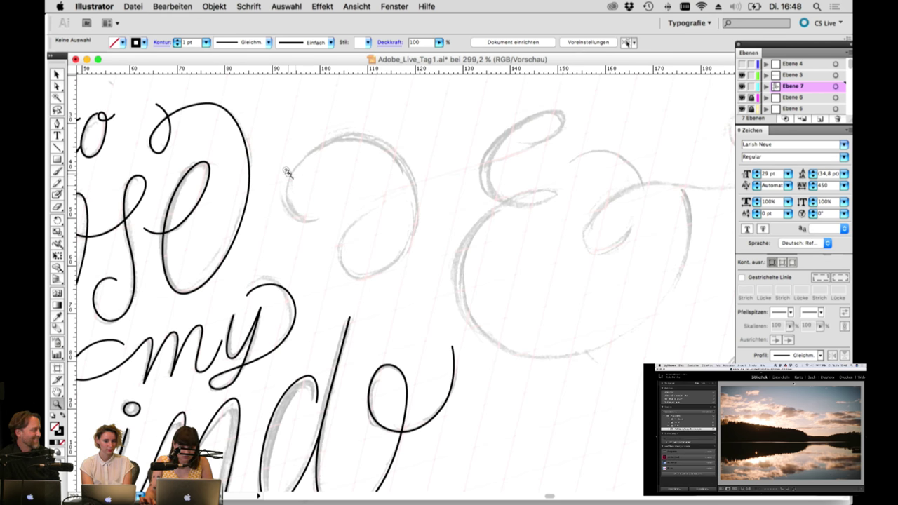
drag(275, 147, 390, 267)
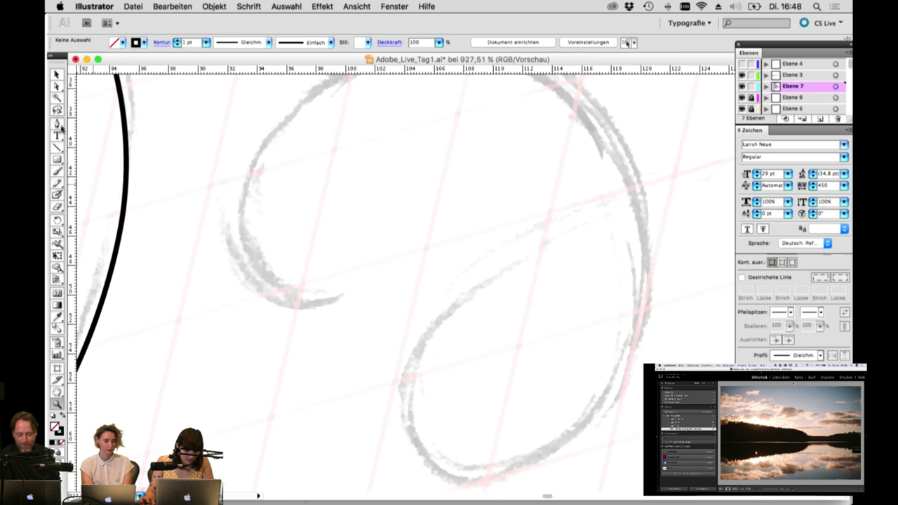
click(57, 122)
drag(340, 298, 324, 304)
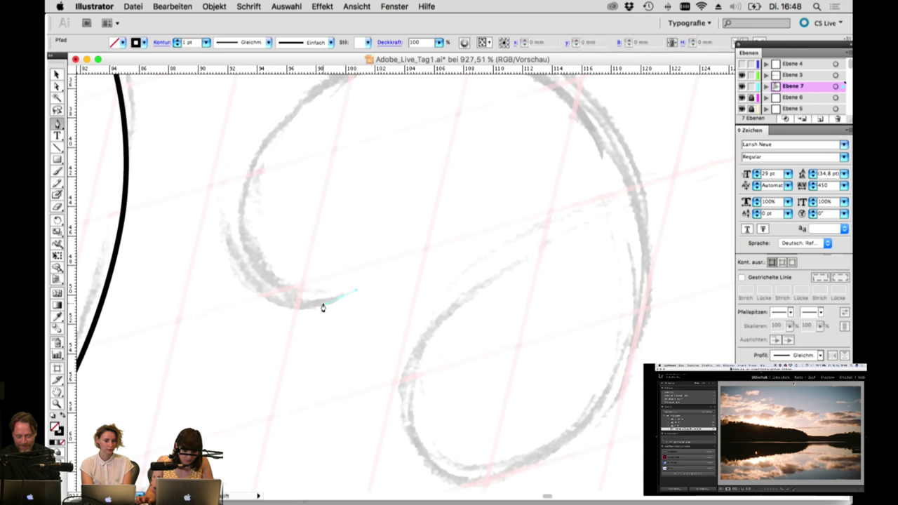
drag(240, 197, 242, 110)
Step: Continue the flourish path over the top of the sketched arch and down to its outer side
scroll(401, 223, up, 5)
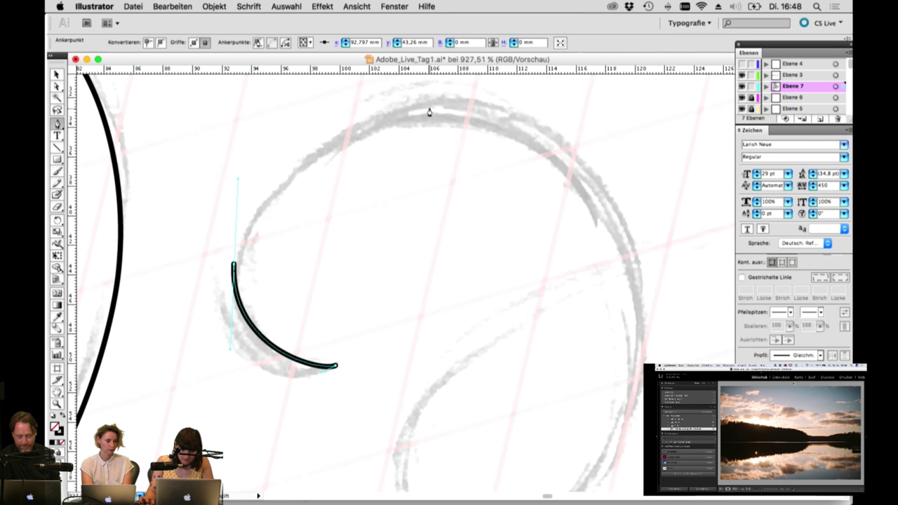
drag(419, 105, 540, 88)
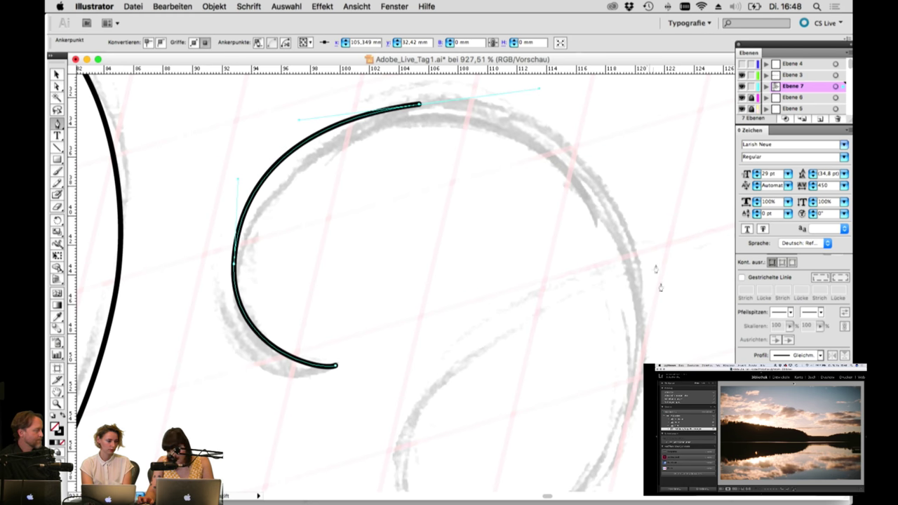
click(639, 356)
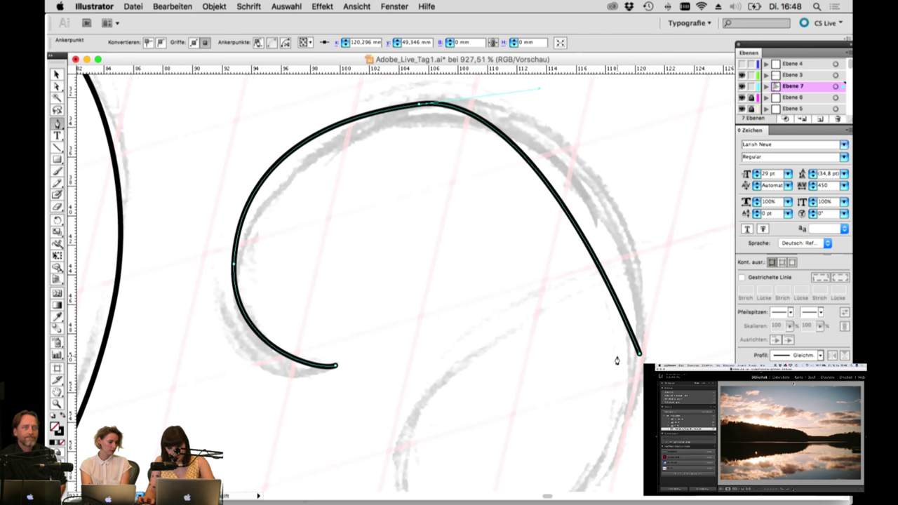
Step: Adjust the handles of the arch's top anchor so the flourish path curves roundly along the sketch
click(57, 86)
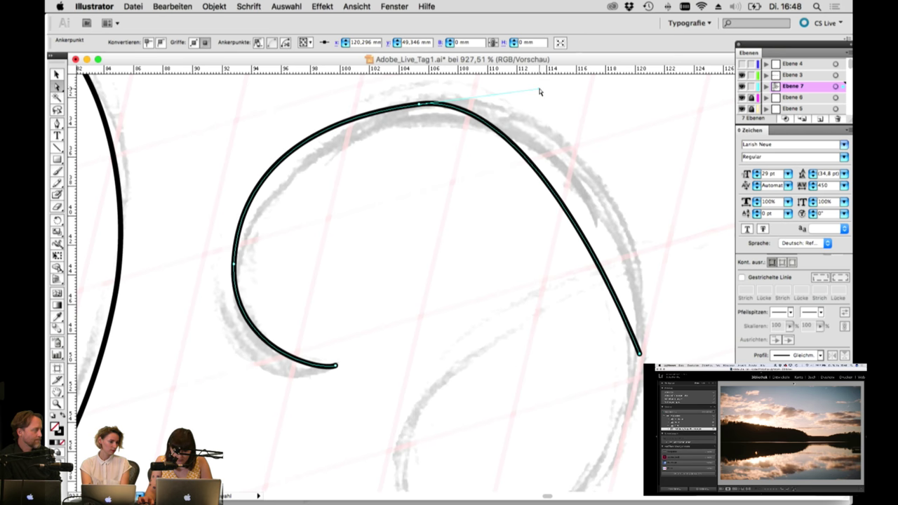
drag(540, 91, 691, 107)
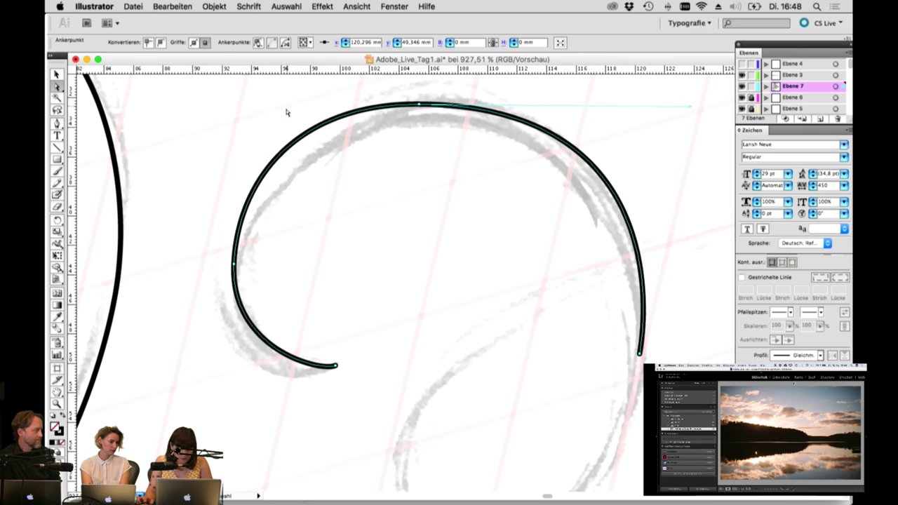
drag(419, 105, 314, 109)
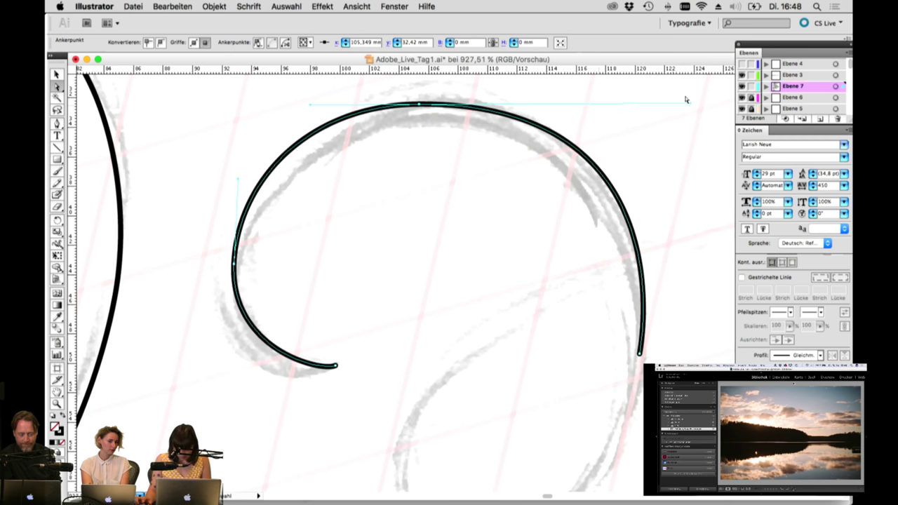
drag(690, 103, 668, 104)
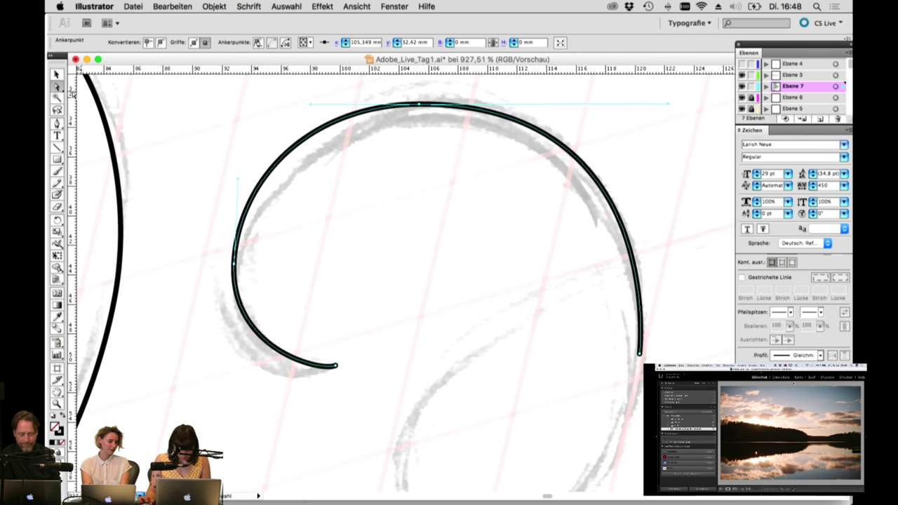
Step: Smooth the flourish path's lower outer end anchor and shorten the arch's outer top handle so the curve follows the sketch
click(57, 124)
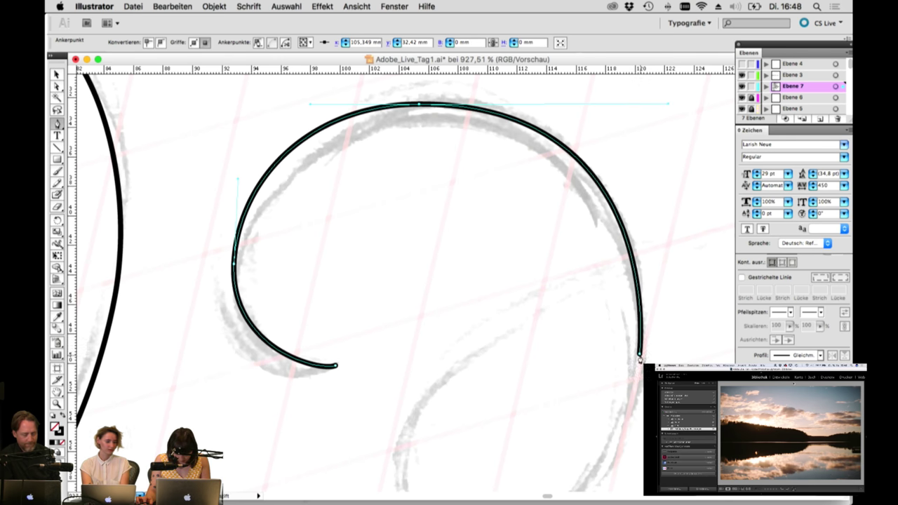
click(639, 355)
click(639, 355)
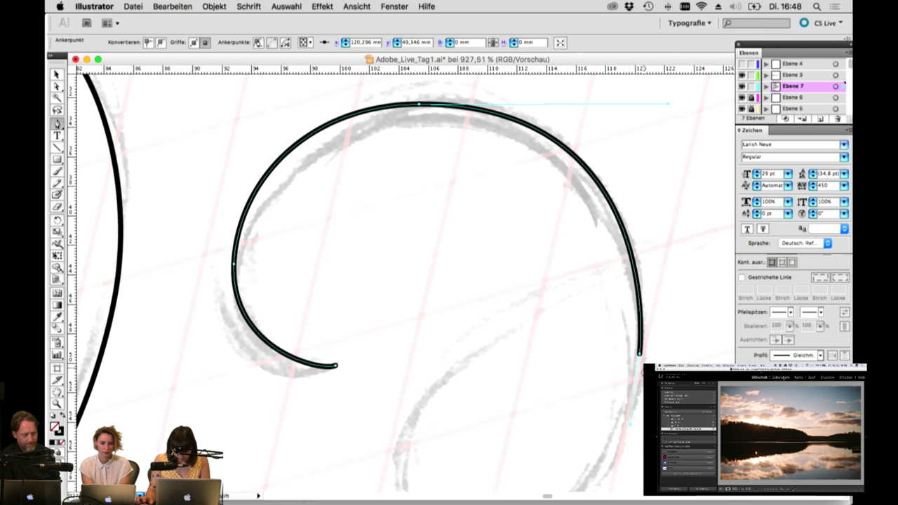
click(57, 87)
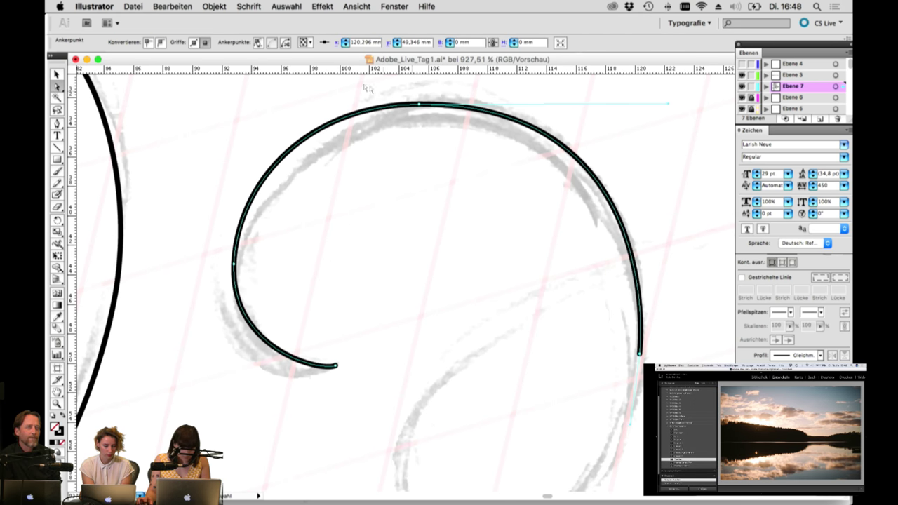
click(161, 43)
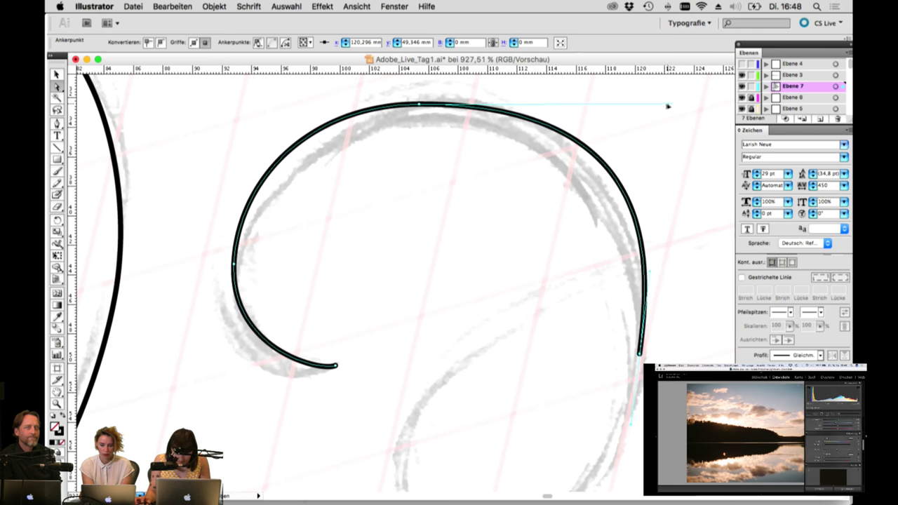
drag(668, 104, 620, 105)
scroll(658, 194, down, 5)
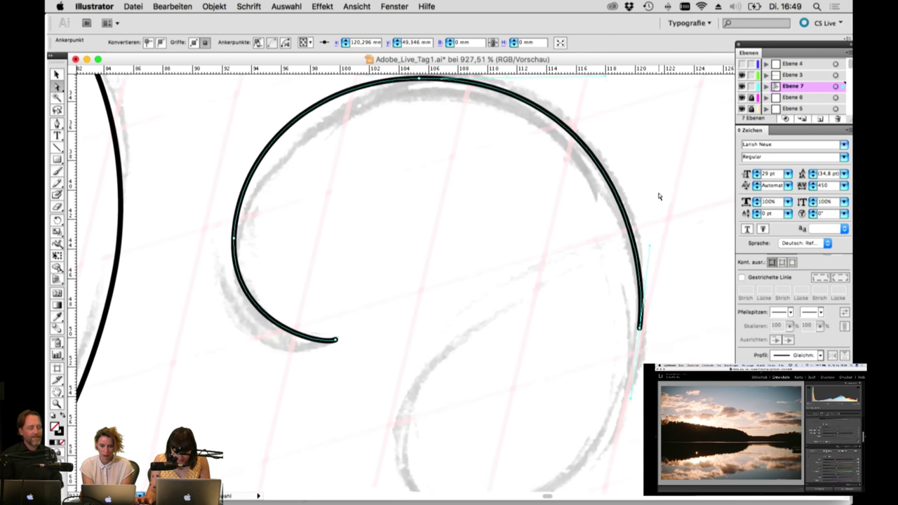
Step: Continue the flourish path with the Pen tool down around the sketched lower loop and up to its inner stroke
key(p)
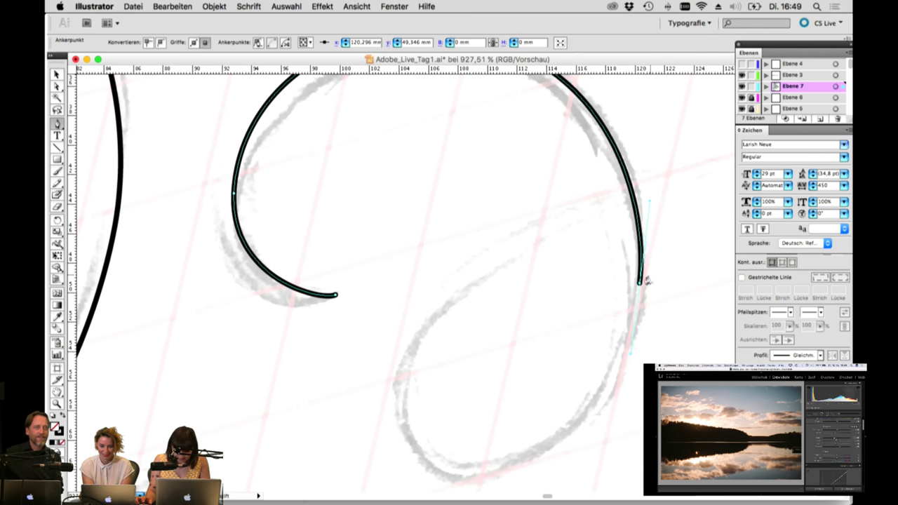
drag(639, 286, 629, 337)
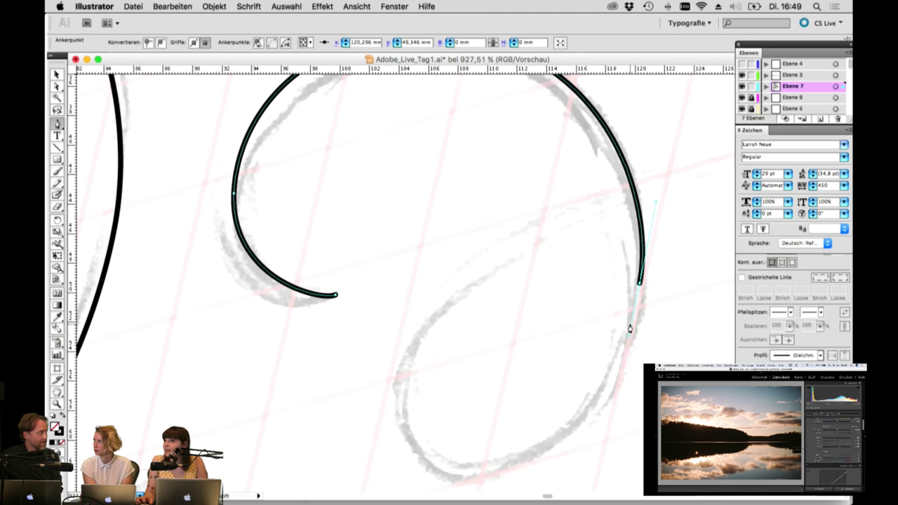
drag(482, 480, 405, 482)
mouse_move(502, 249)
mouse_down()
mouse_move(638, 188)
mouse_move(641, 171)
mouse_up()
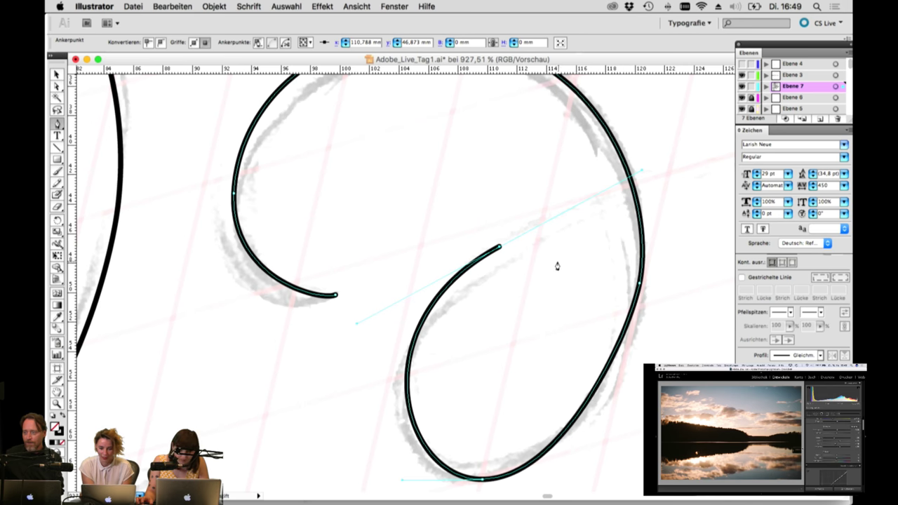
scroll(555, 265, right, 2)
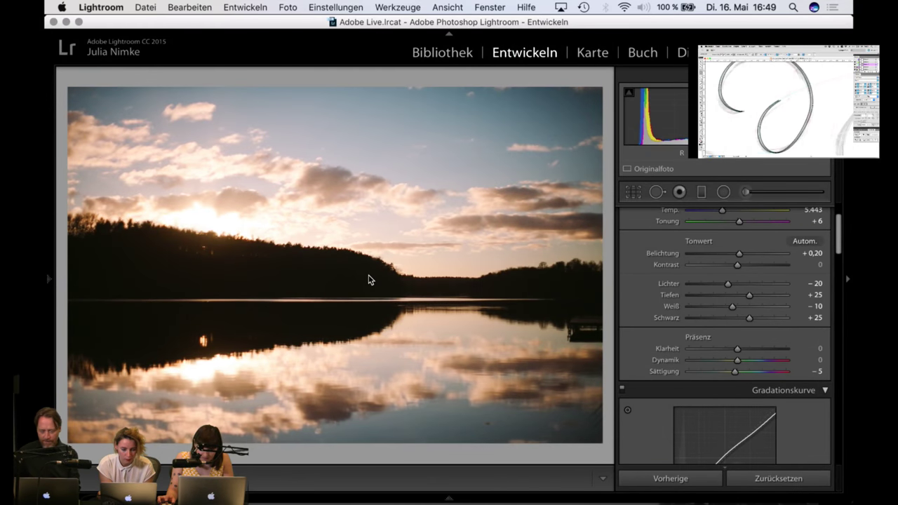
right_click(368, 279)
mouse_move(456, 242)
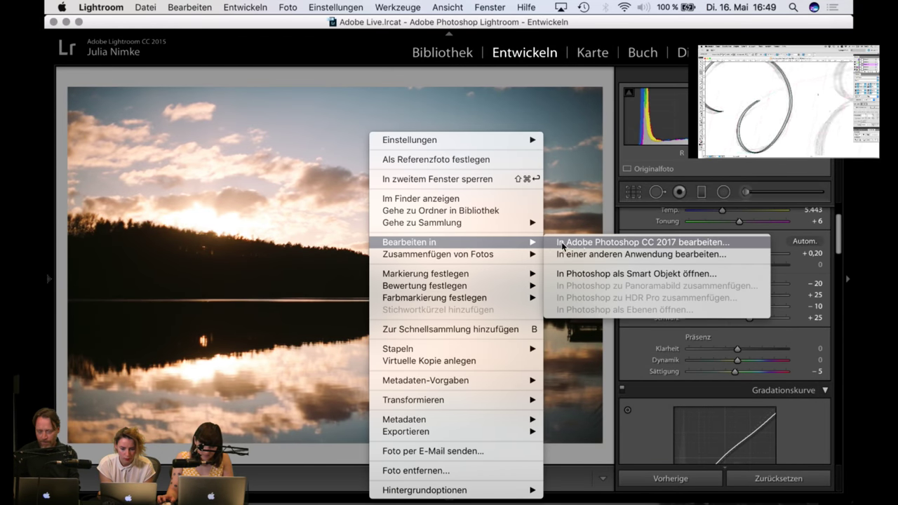
click(607, 223)
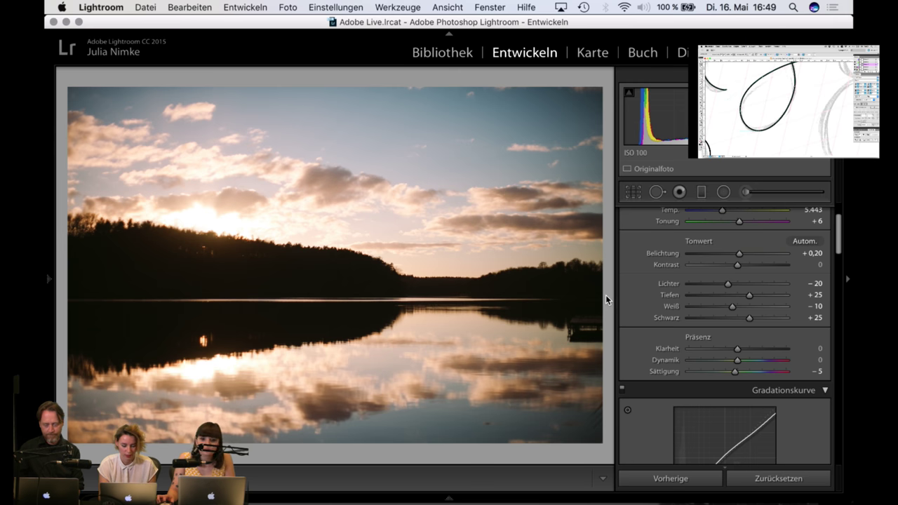
key(g)
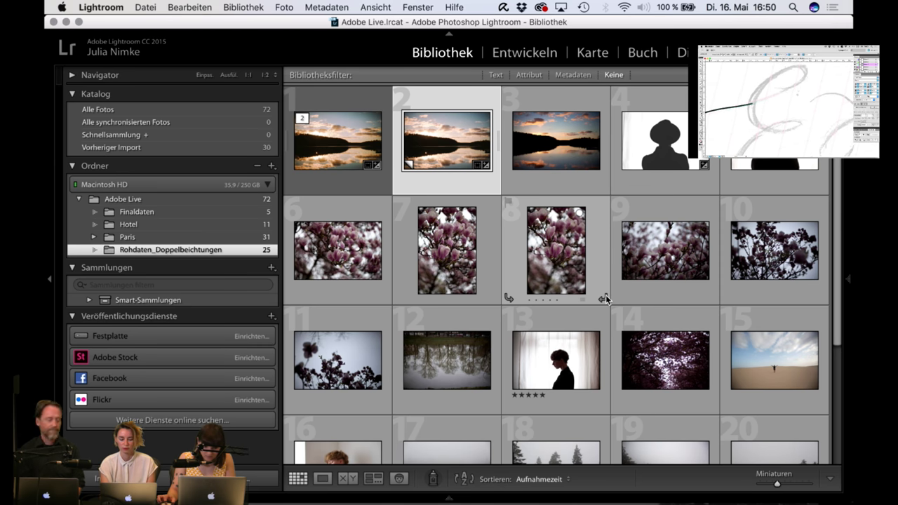
key(e)
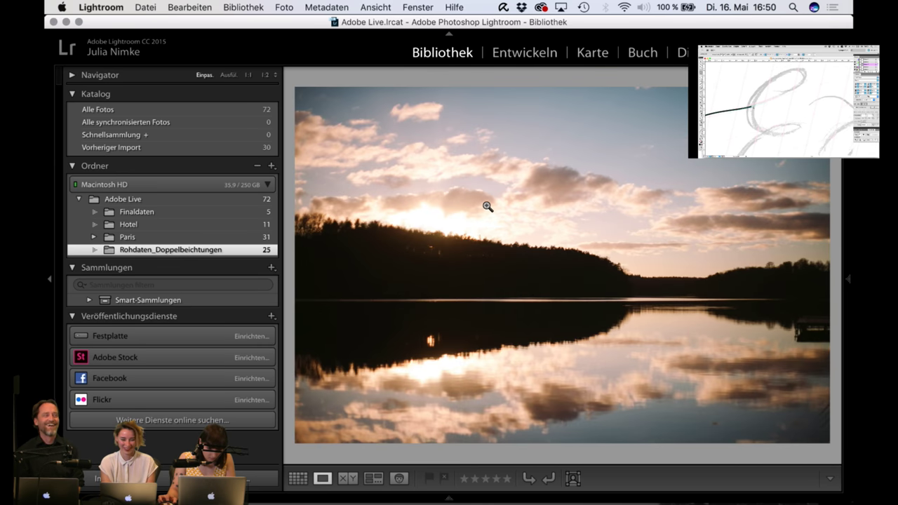
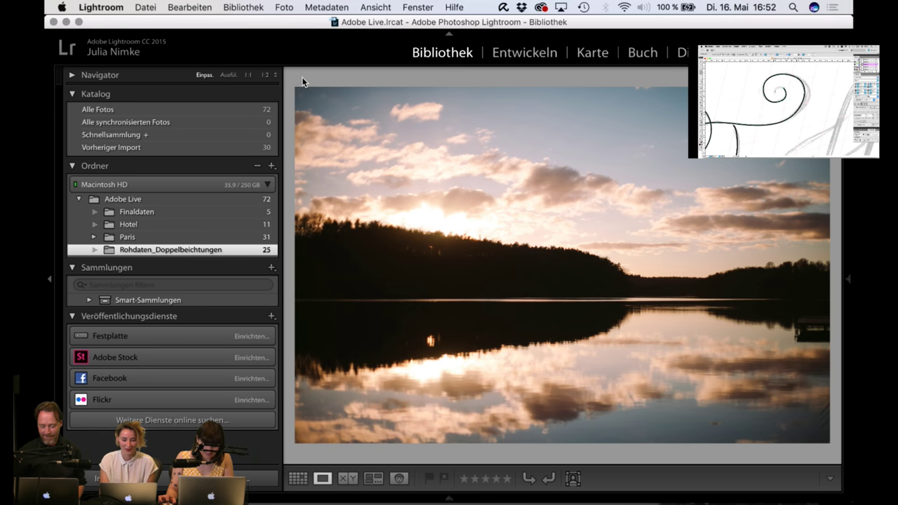
Step: Show the sunset lake photo in Lightroom's Entwickeln module and send it to Adobe Photoshop CC 2017 for editing
click(529, 57)
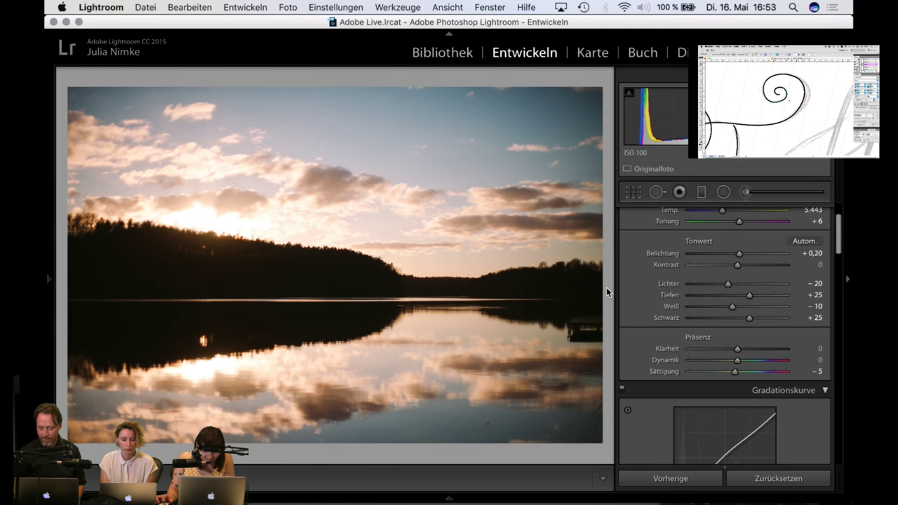
right_click(444, 285)
mouse_move(552, 247)
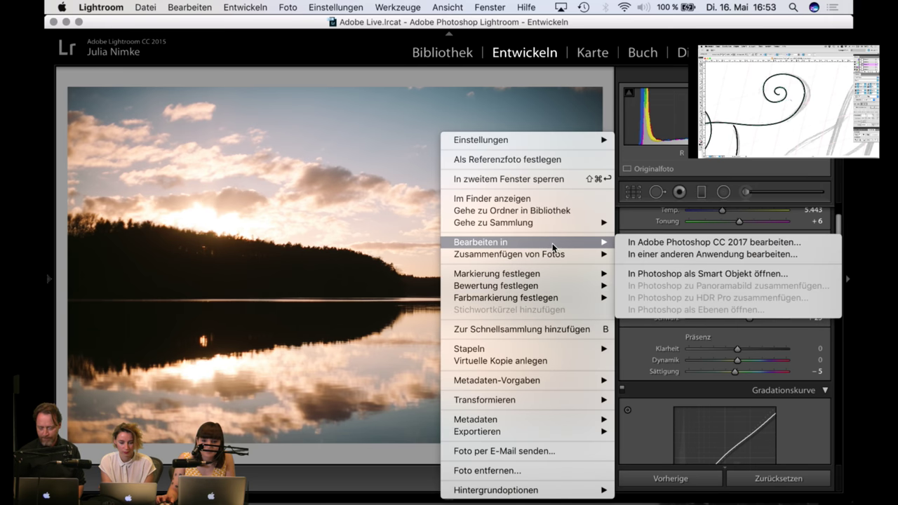
click(661, 245)
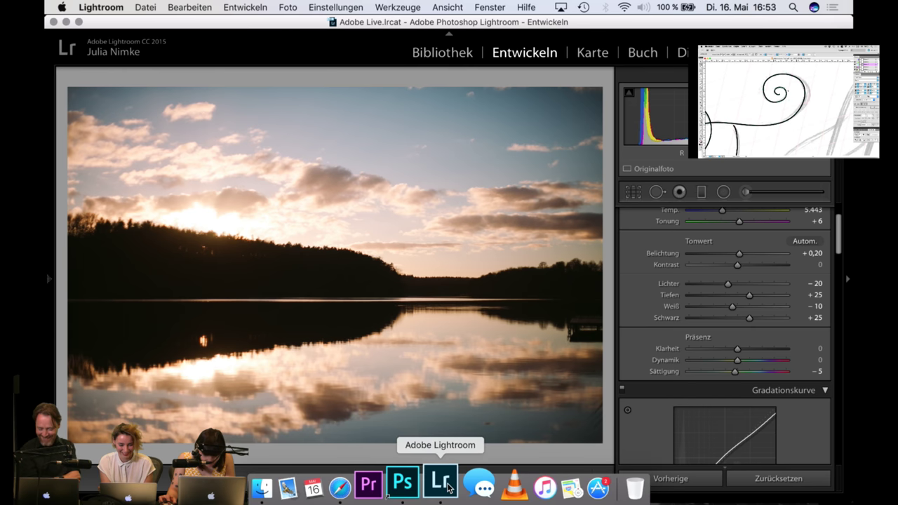
Step: Select the fifth library photo, the person in a hat seen from behind, and bring it into the Entwickeln module
key(g)
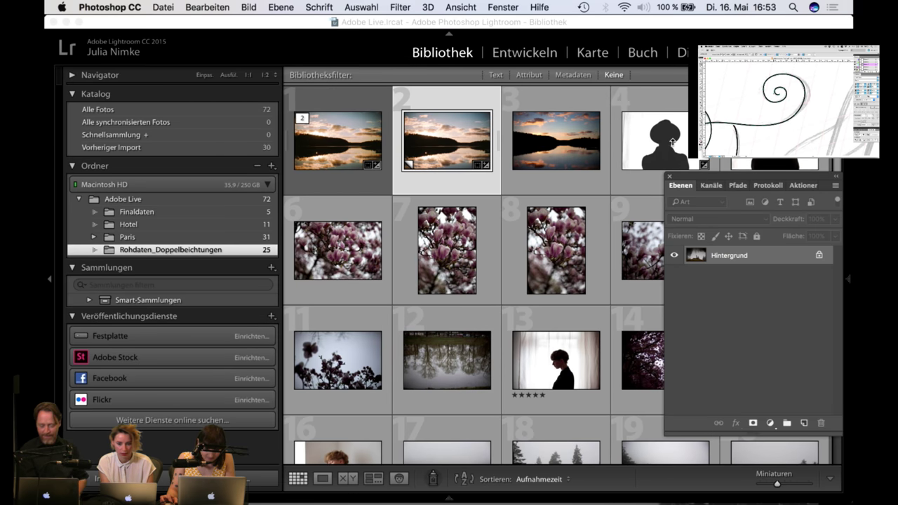
click(671, 143)
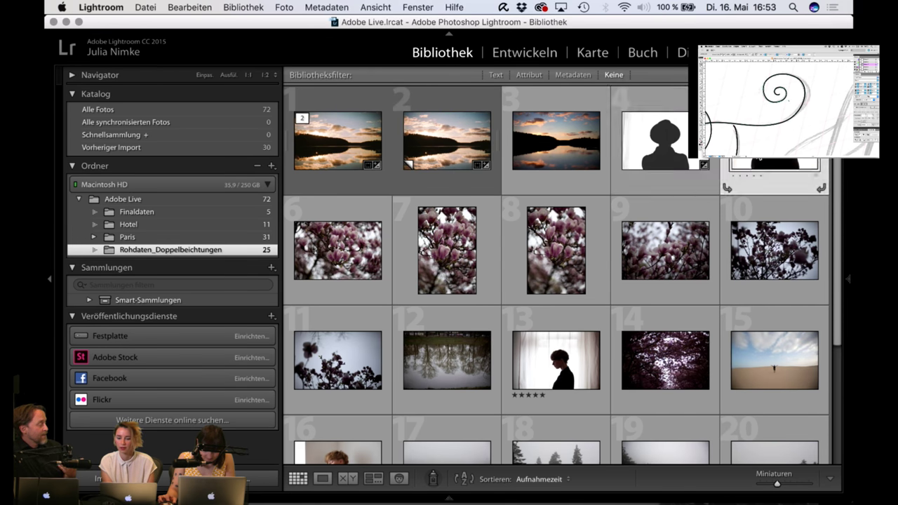
key(e)
click(537, 60)
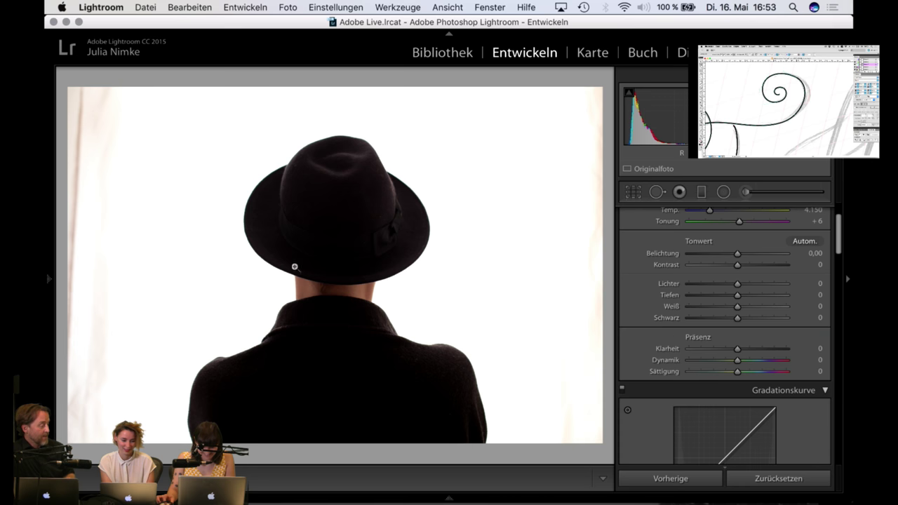
Step: Apply the b/w user preset to the hat photo and set Lichter to -1 and Tiefen to +6
mouse_move(49, 278)
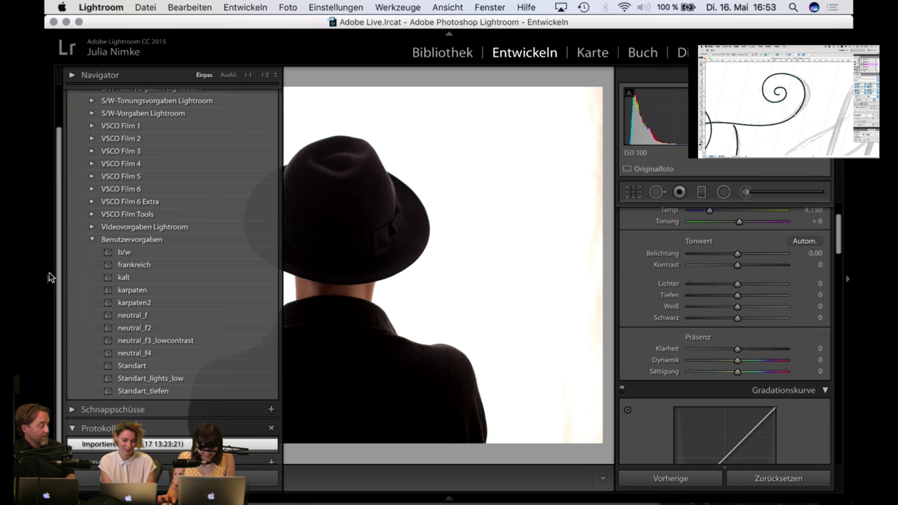
click(150, 252)
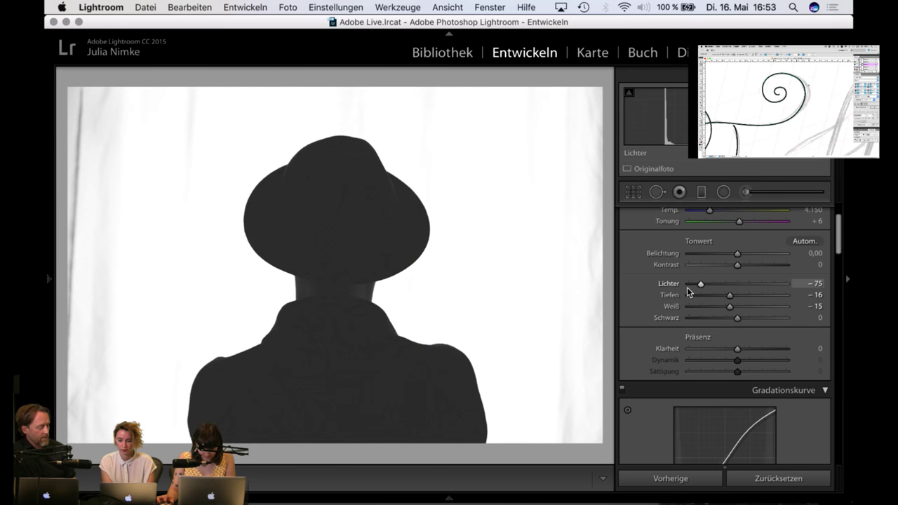
drag(691, 287, 742, 300)
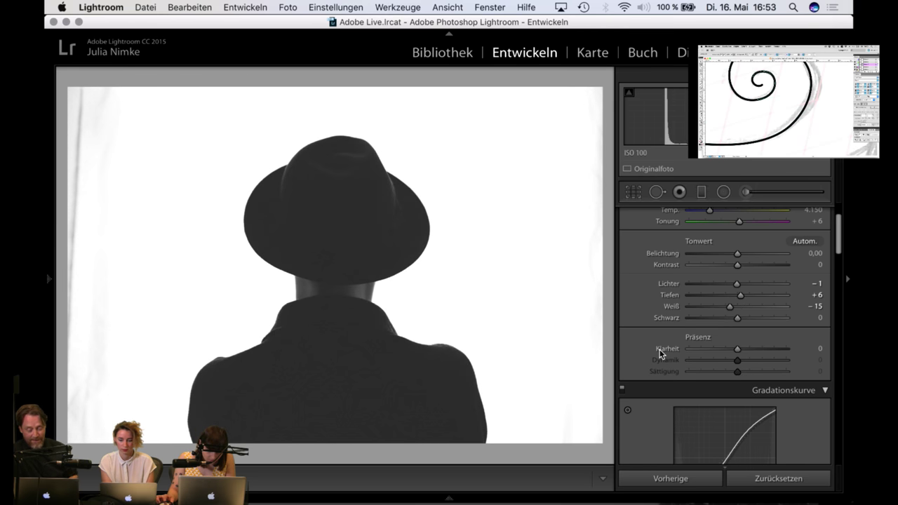
Step: Reduce the hat photo's grain by setting the Körnung Stärke to 10
scroll(659, 349, down, 5)
scroll(659, 349, down, 8)
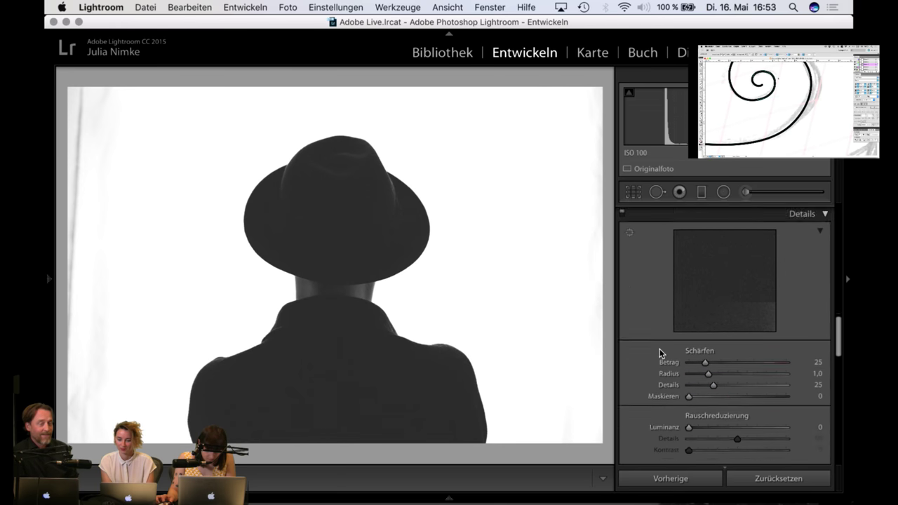
scroll(660, 353, down, 6)
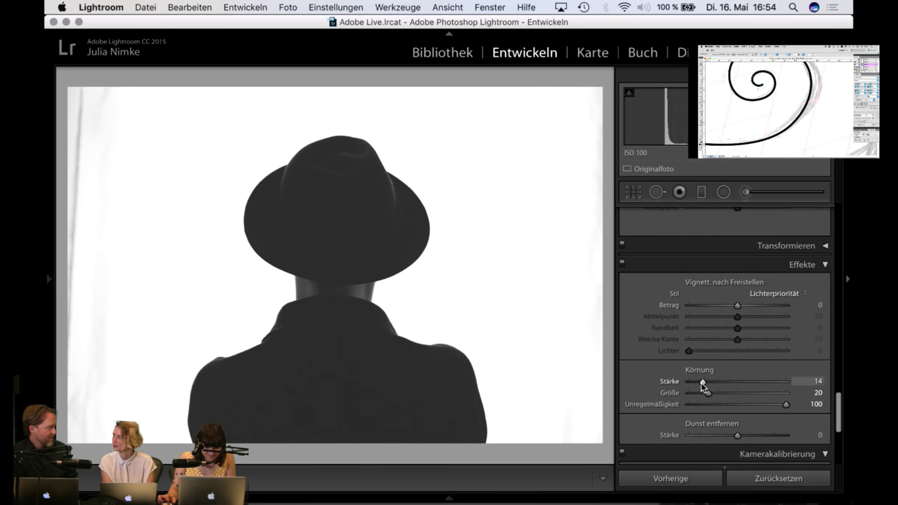
drag(701, 383, 698, 385)
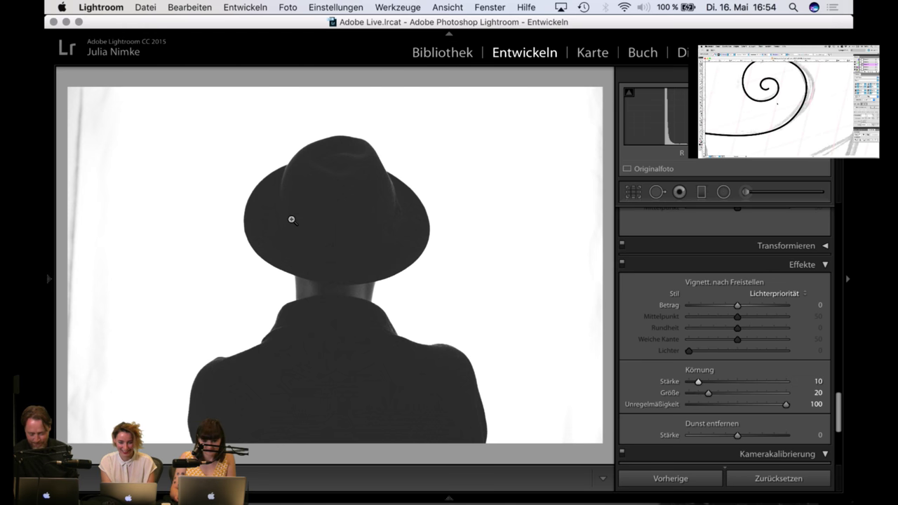
Step: Send the black-and-white hat photo to Adobe Photoshop CC 2017 for editing
right_click(344, 232)
mouse_move(387, 242)
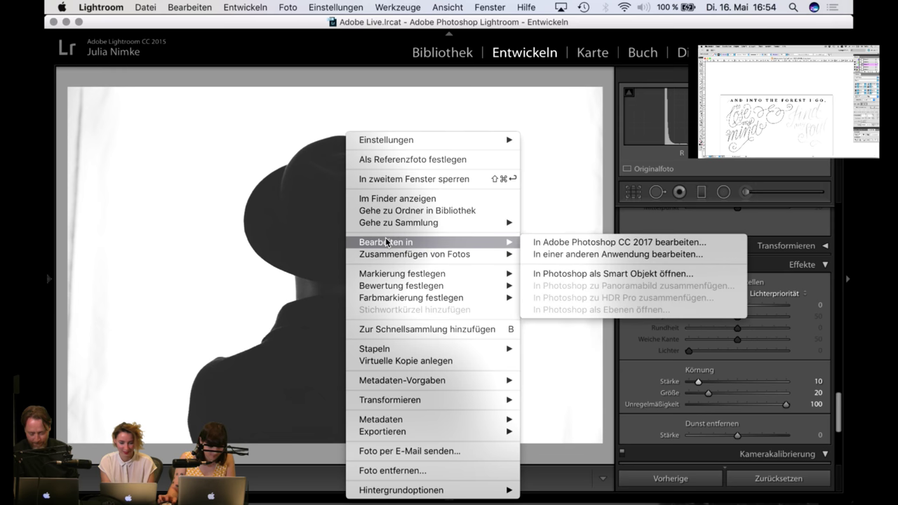
click(564, 249)
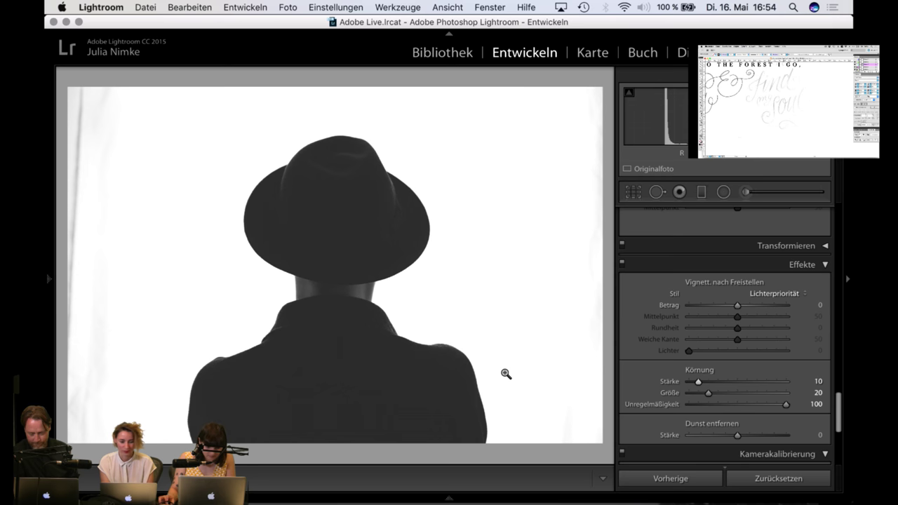
Step: Switch to Photoshop and open _MG_3391.dng and _MG_7708.dng with their document colours converted to the working space
mouse_move(447, 486)
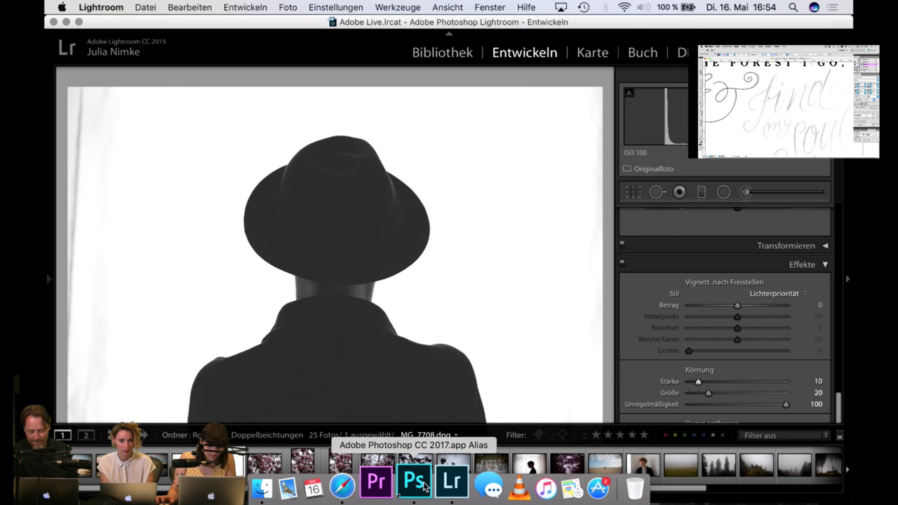
click(415, 483)
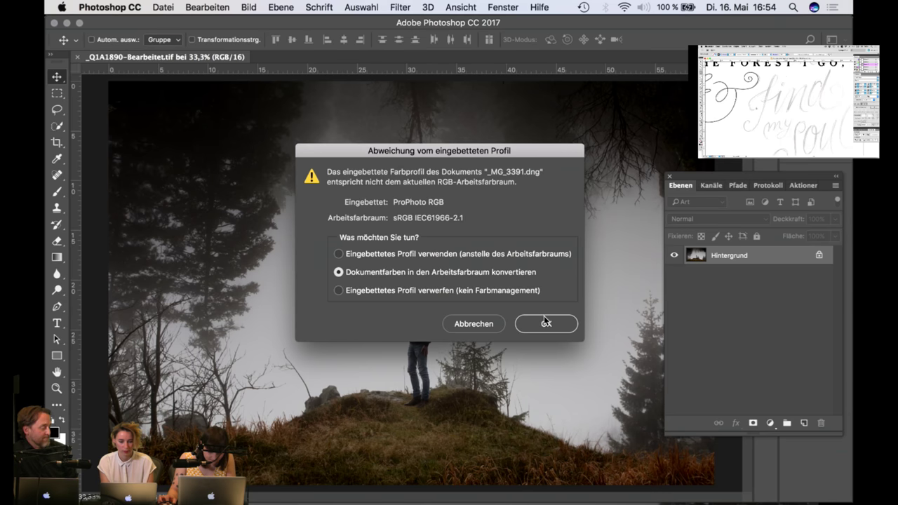
click(545, 320)
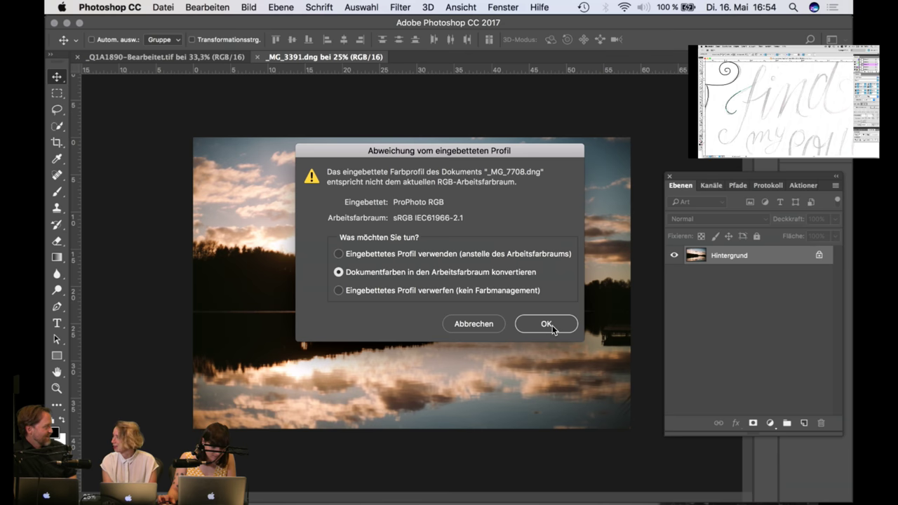
click(546, 324)
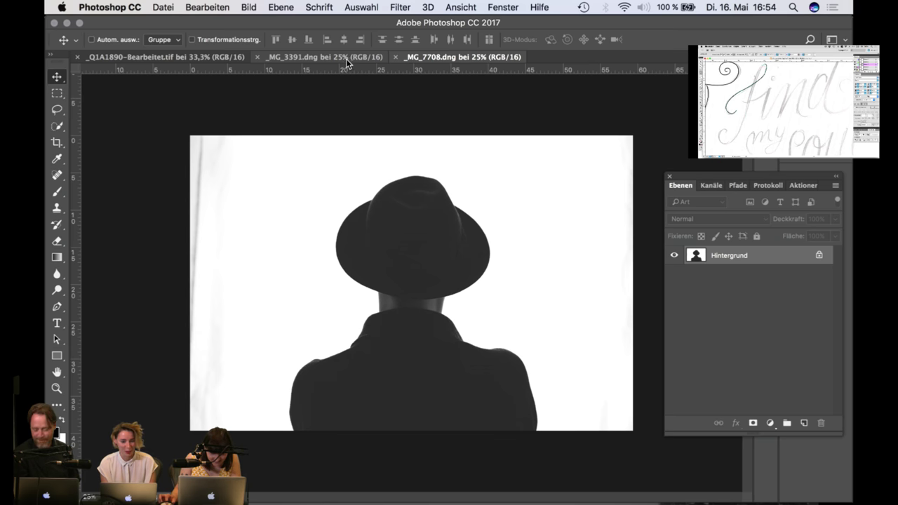
Step: Copy the lake photo from _MG_3391.dng into _MG_7708.dng as a layer and align it to the canvas's upper-left corner
drag(346, 58, 368, 292)
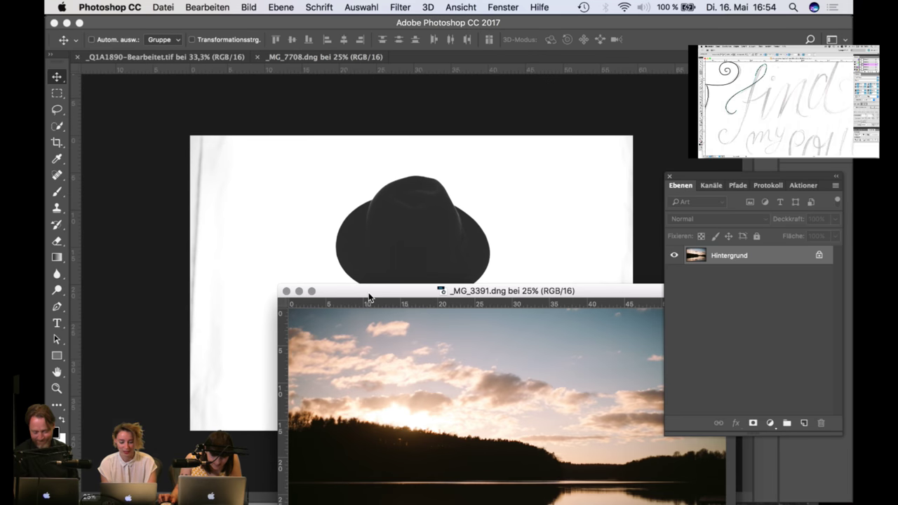
drag(428, 354, 383, 178)
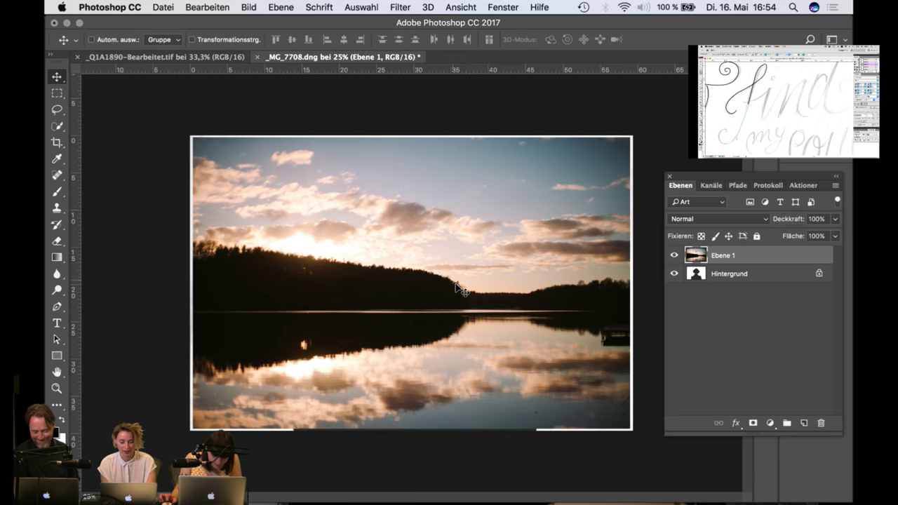
key(super+t)
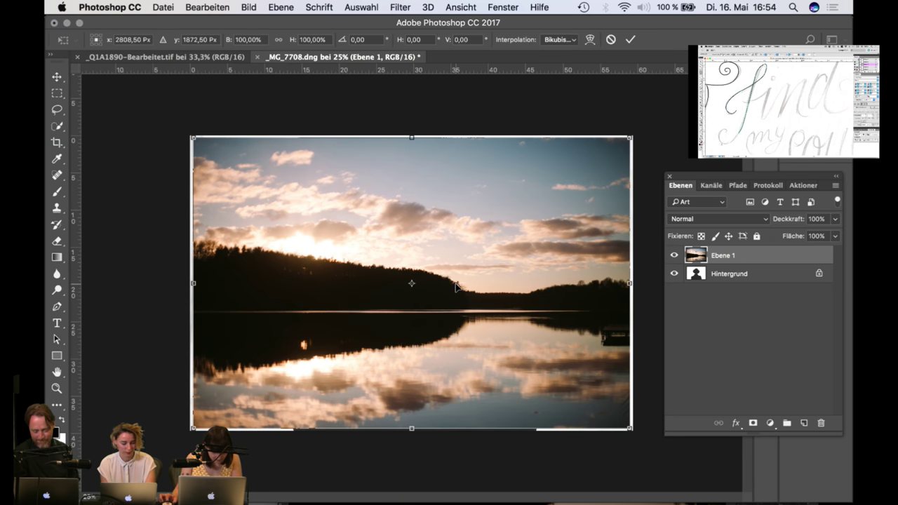
key(Return)
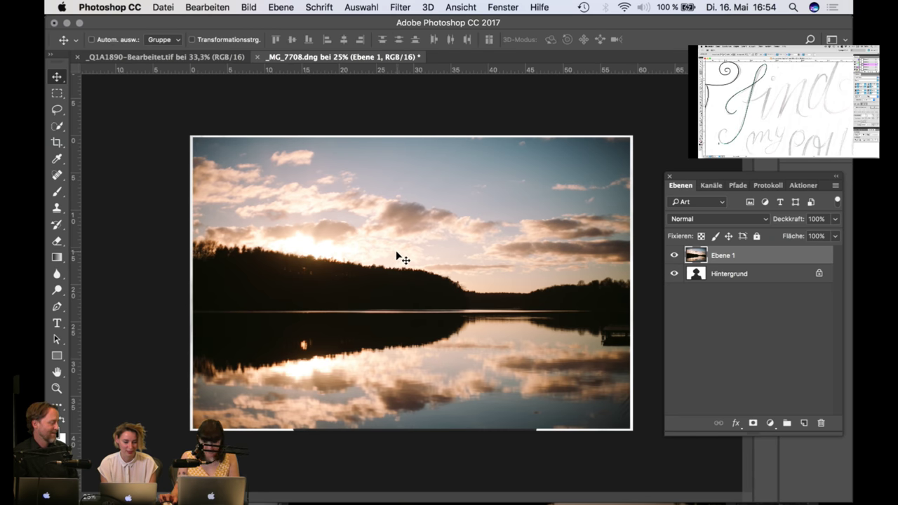
drag(392, 255, 391, 246)
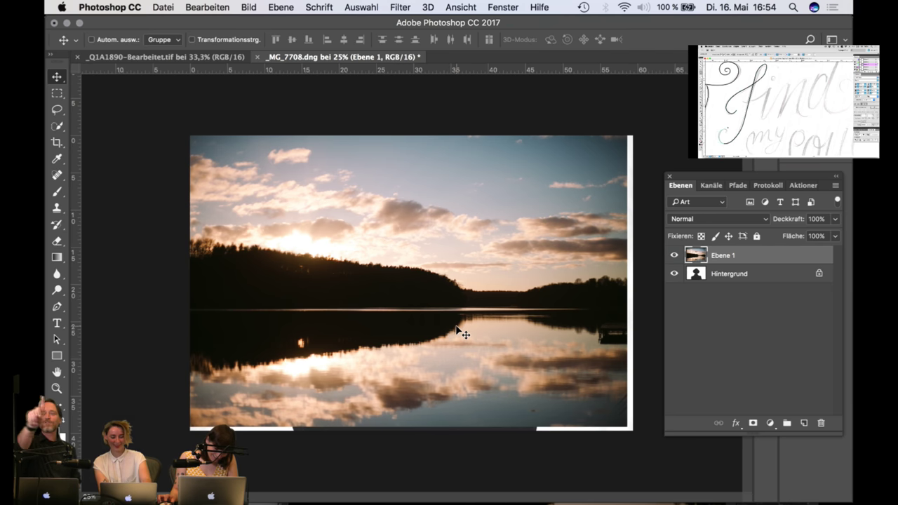
Step: Scale the lake layer proportionally to 110% and set its blend mode to Negativ multiplizieren
key(super+t)
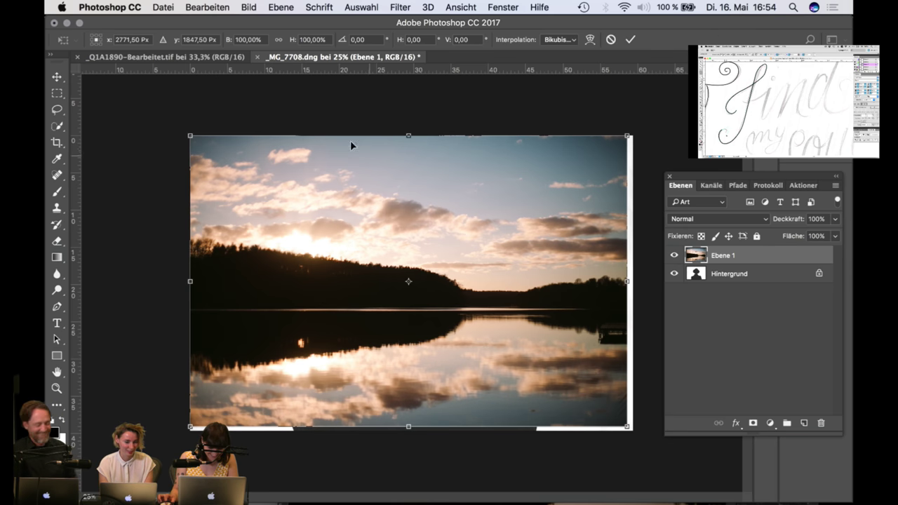
click(278, 40)
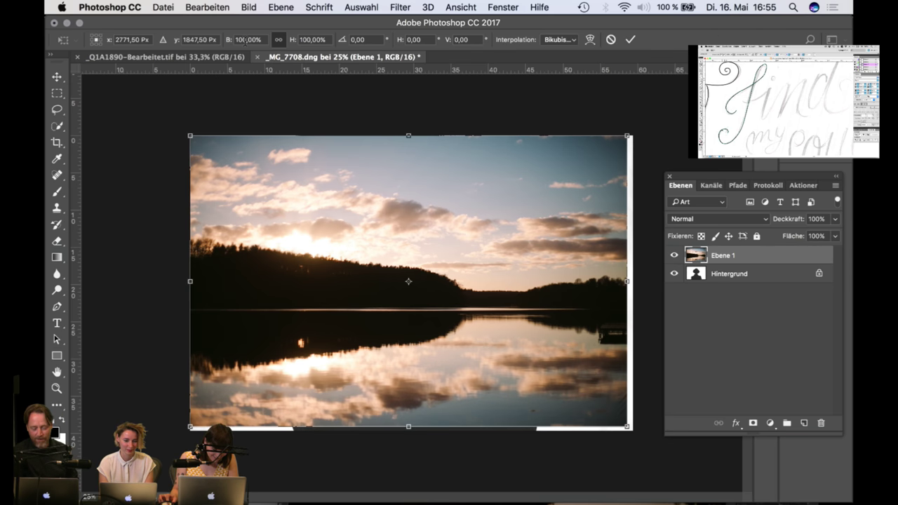
click(245, 40)
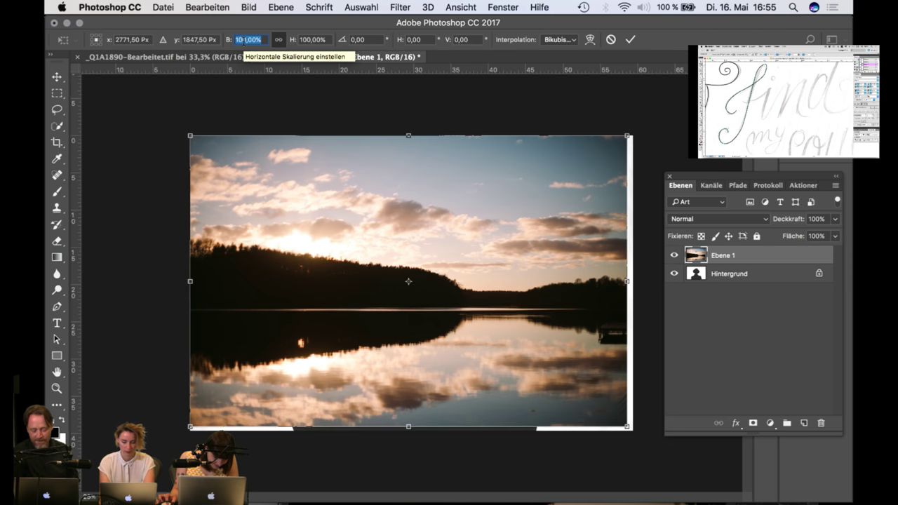
text(110)
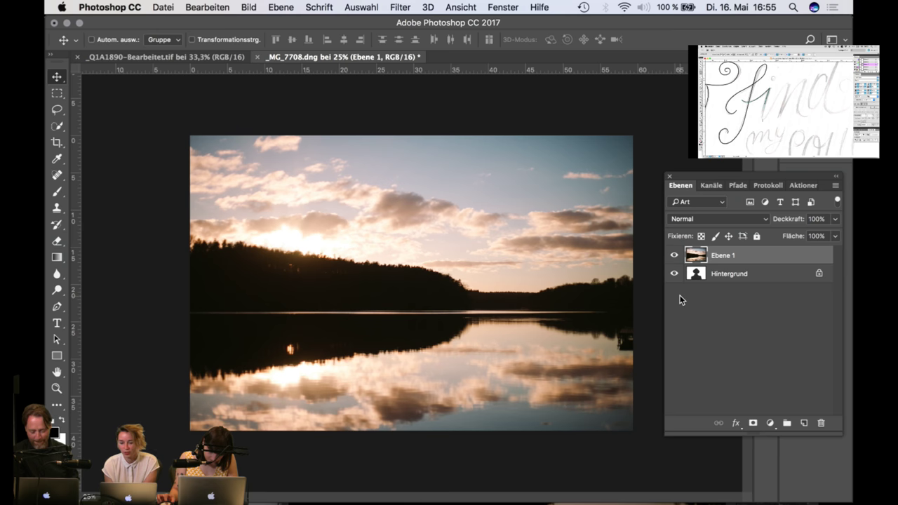
click(765, 220)
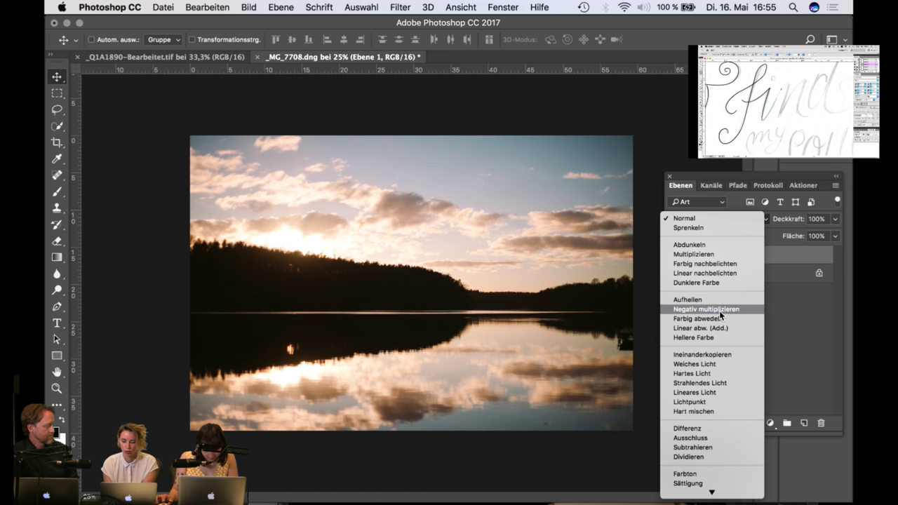
click(706, 267)
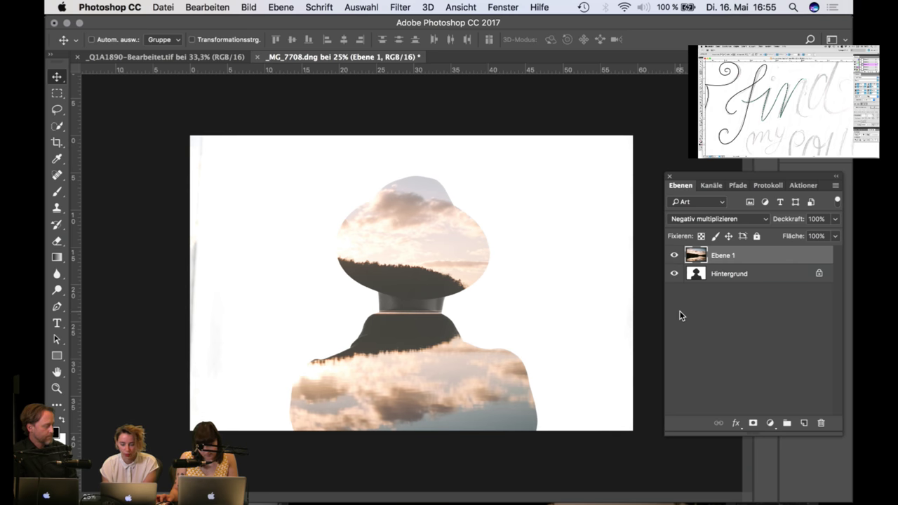
Step: Compare the silhouette with and without Ebene 1, and review the blend modes available for that layer
click(674, 257)
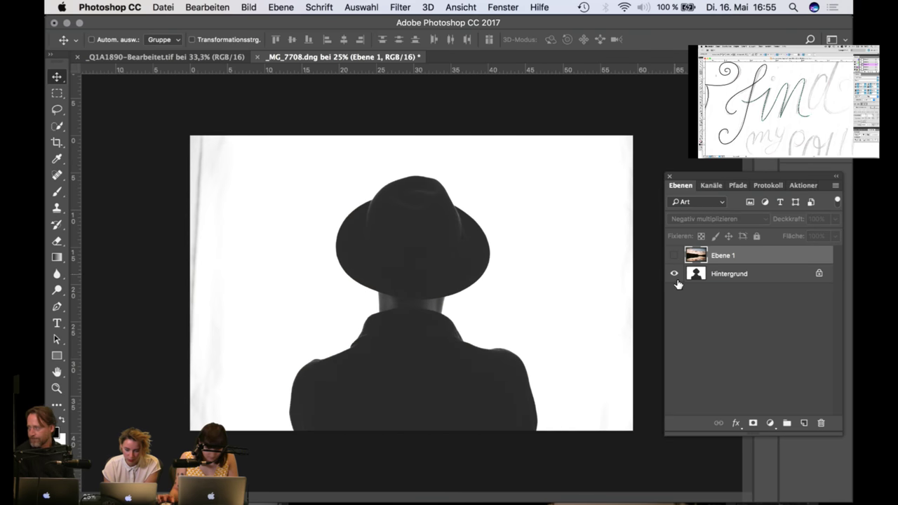
click(749, 279)
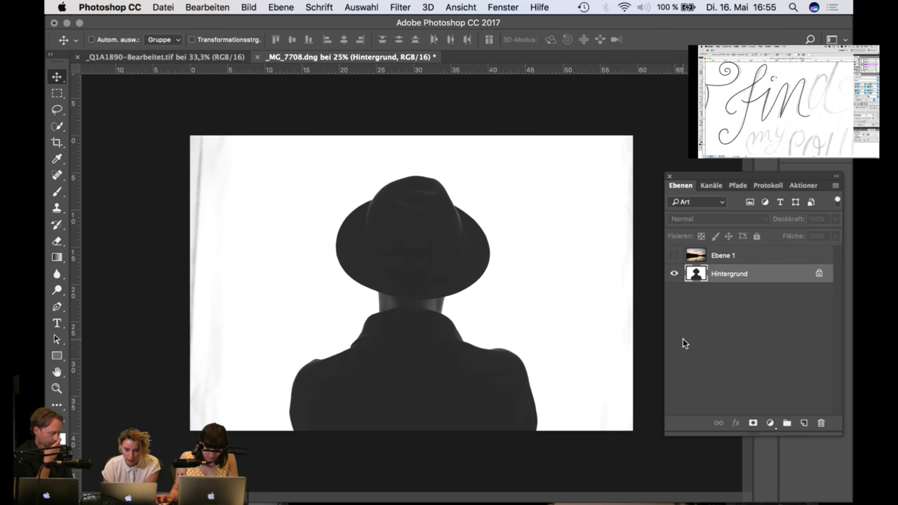
click(674, 257)
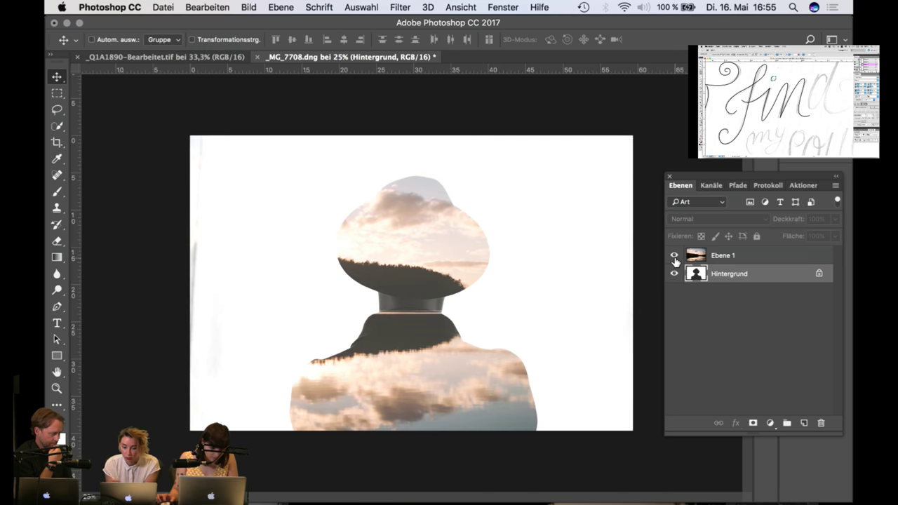
click(753, 260)
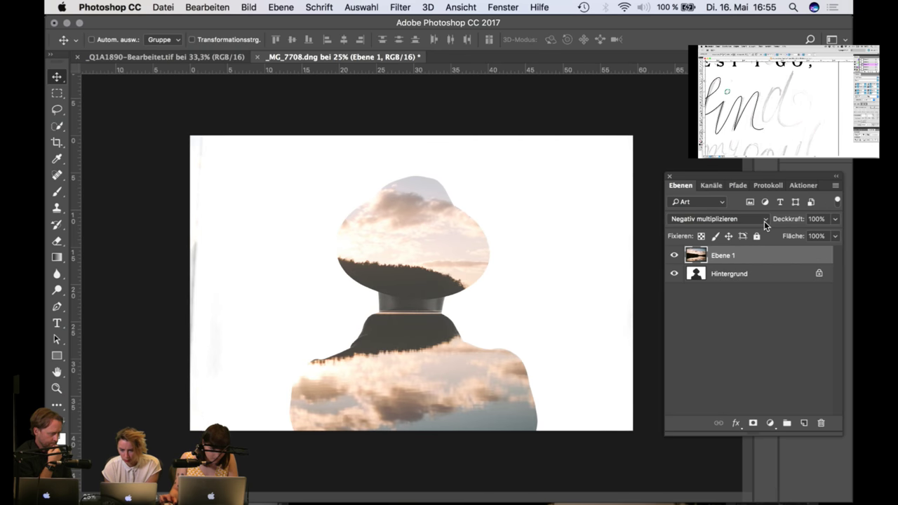
click(764, 222)
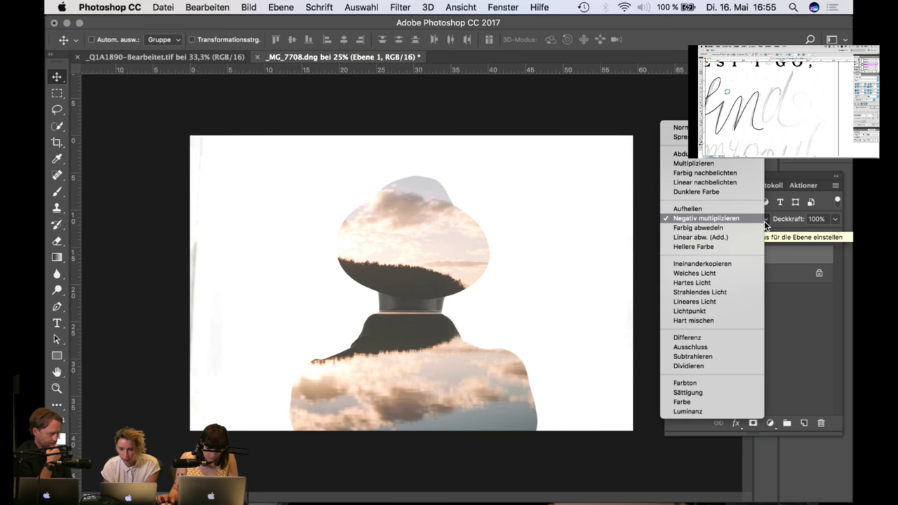
click(717, 219)
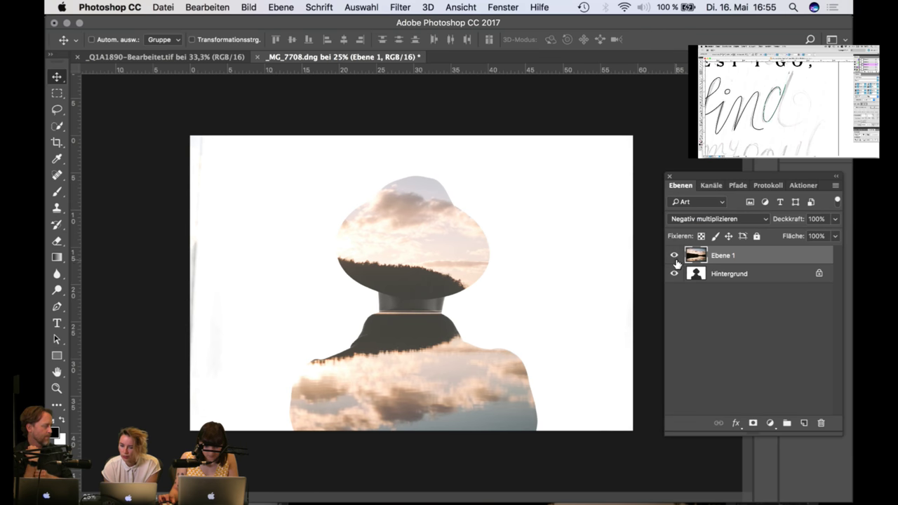
click(703, 220)
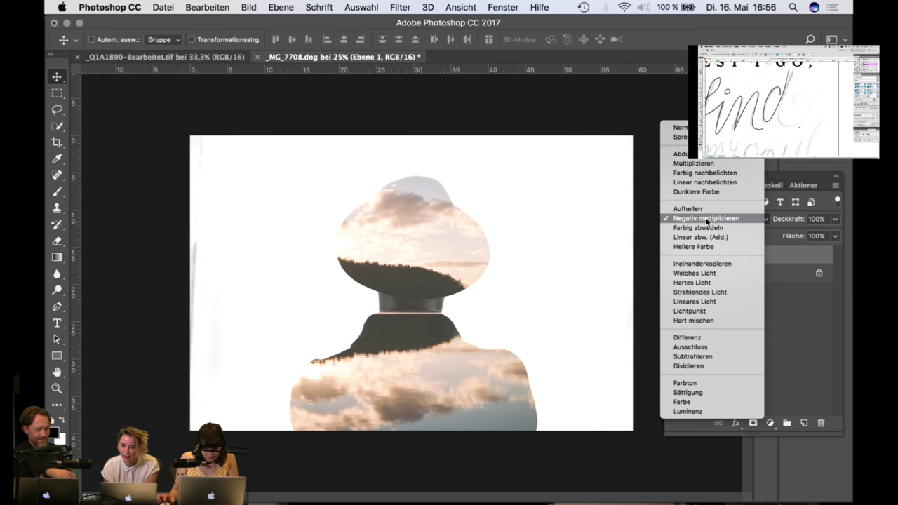
click(785, 301)
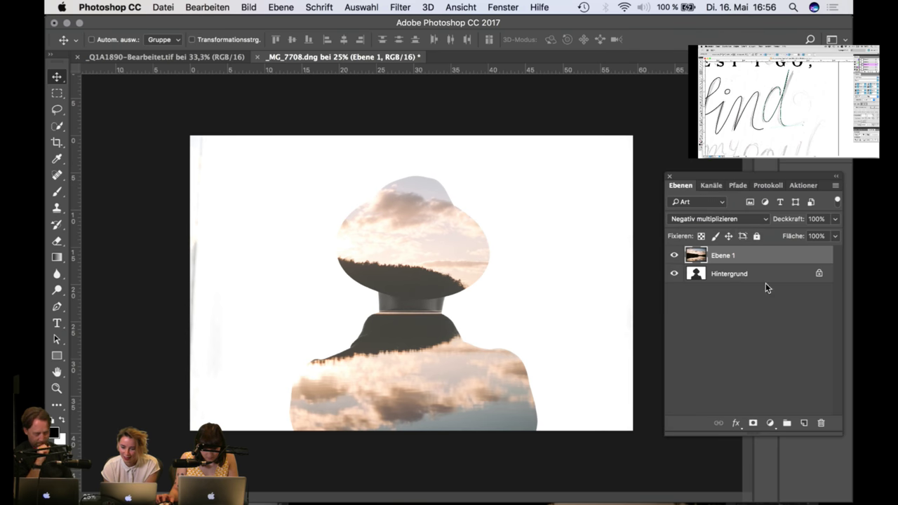
Step: Try the Abdunkeln, Multiplizieren and Aufhellen blend modes on Ebene 1, and return it to Negativ multiplizieren
click(710, 220)
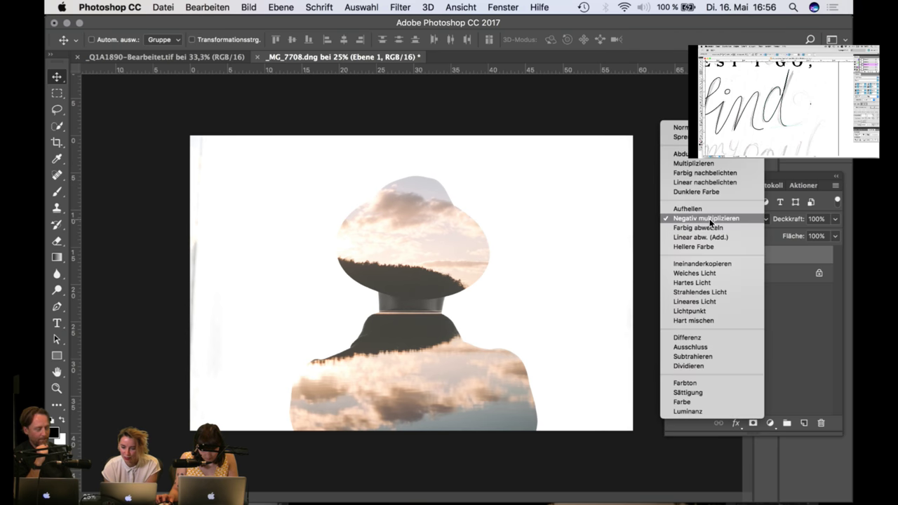
click(701, 183)
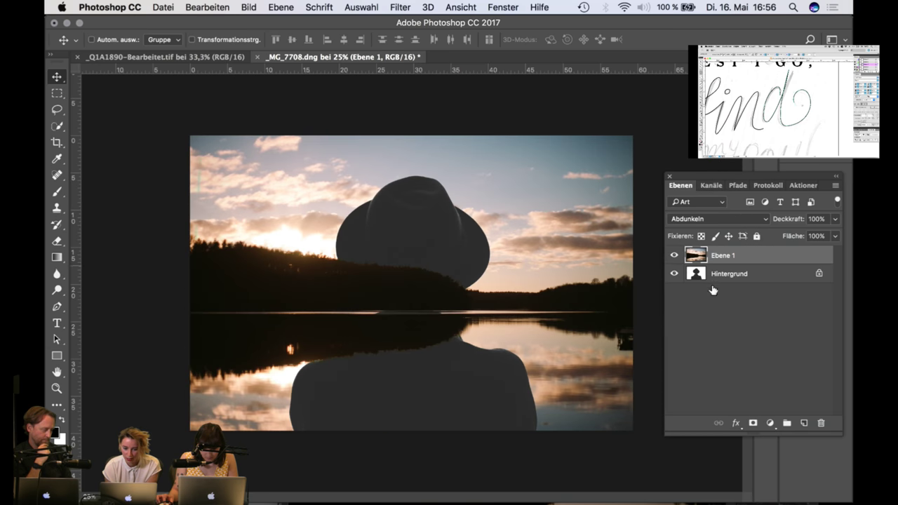
click(716, 219)
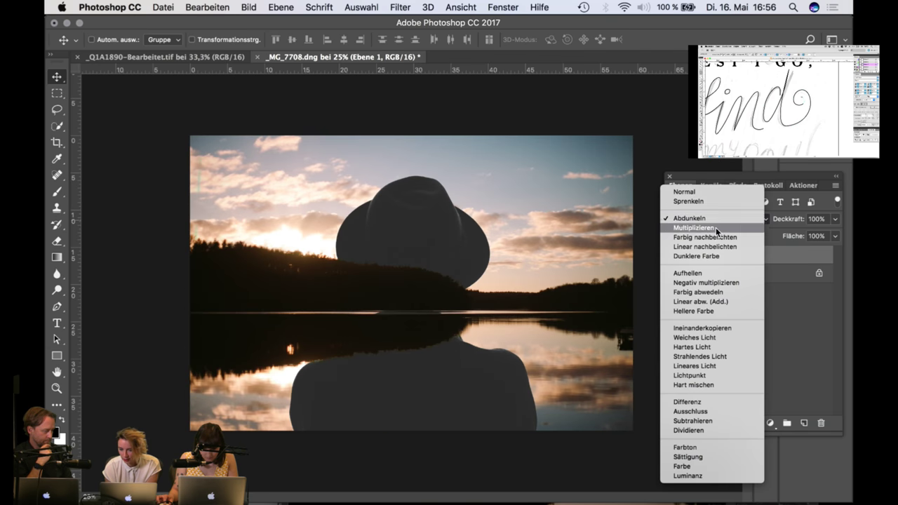
click(709, 228)
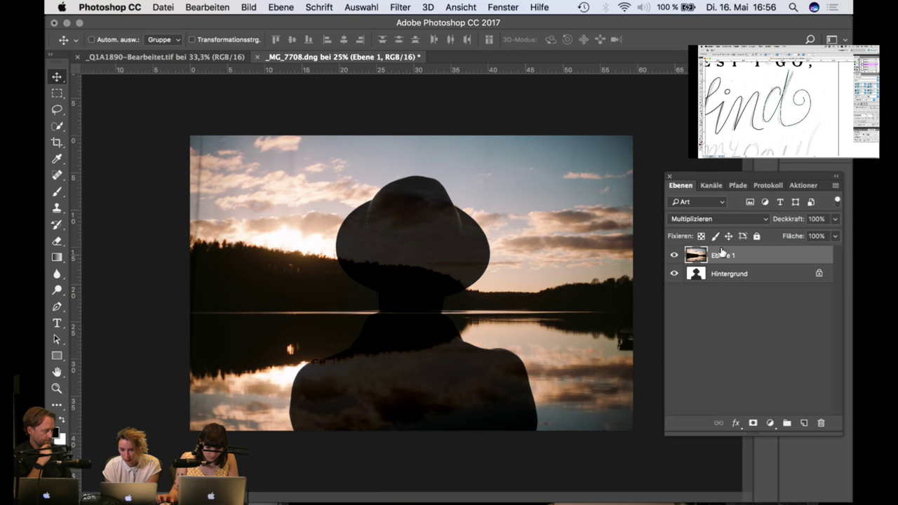
click(723, 217)
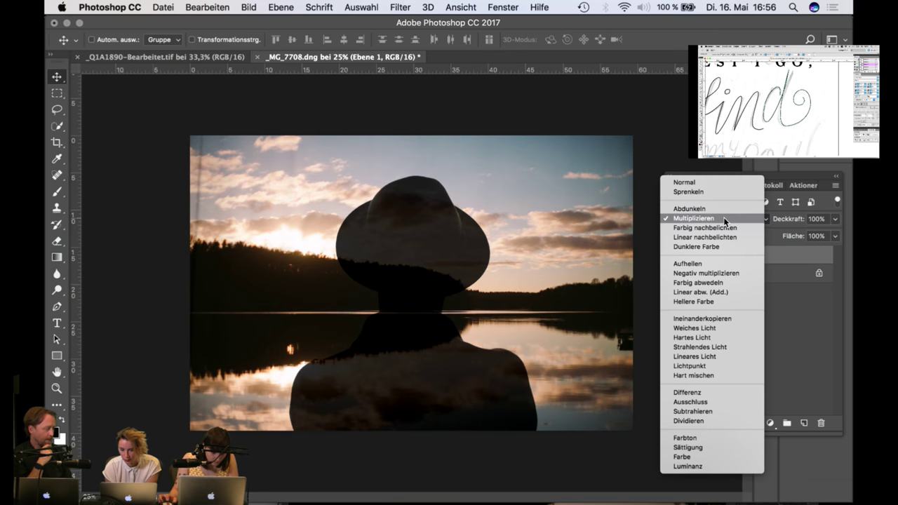
click(707, 265)
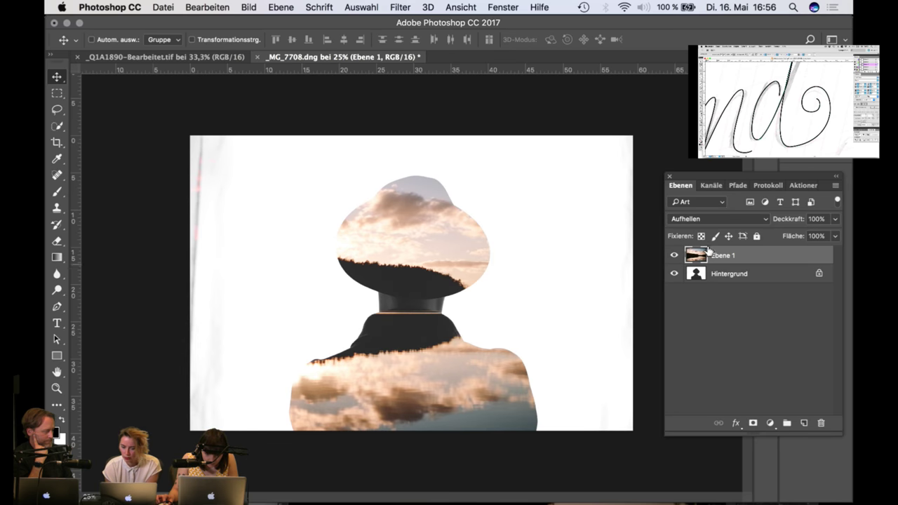
click(675, 256)
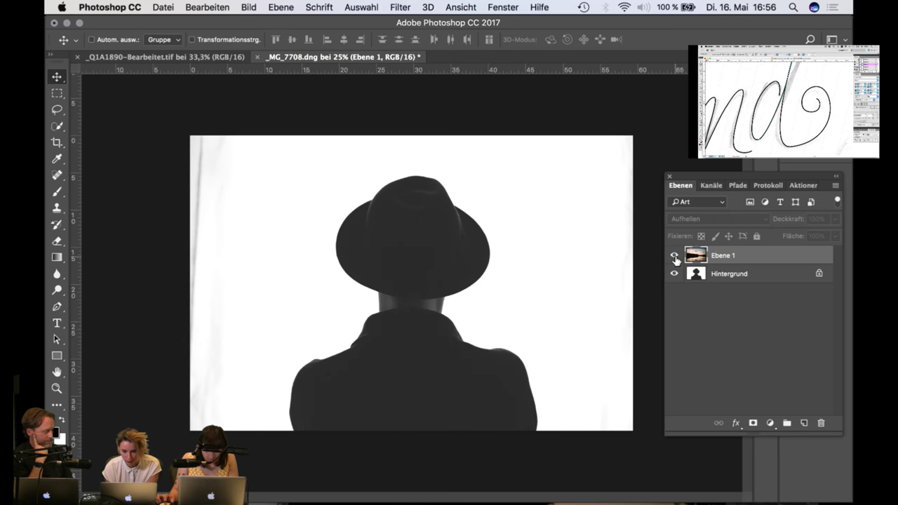
click(675, 256)
click(718, 223)
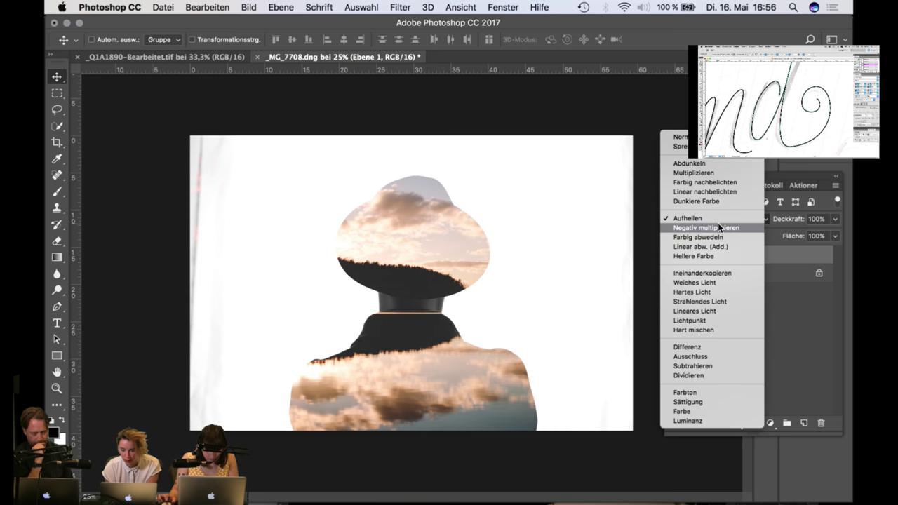
click(710, 228)
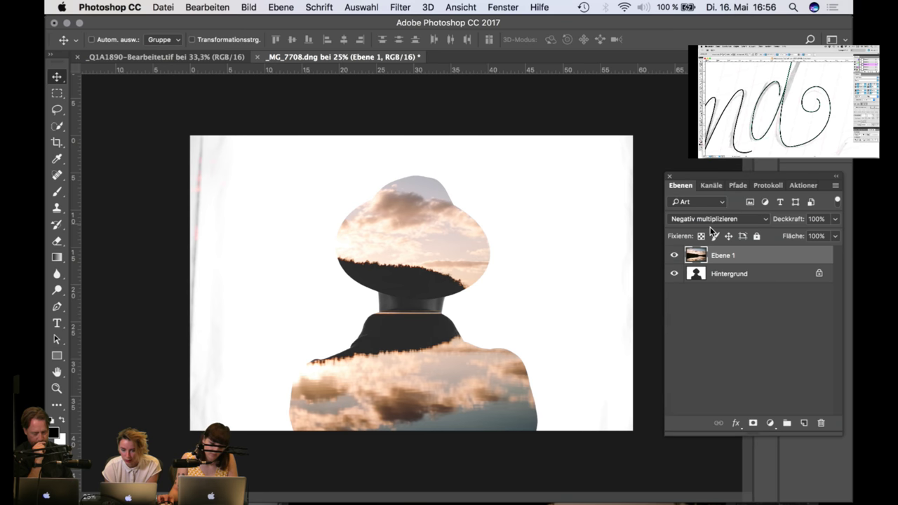
Step: With Ebene 1 hidden, add a Gradationskurven adjustment layer above Hintergrund and lower the curve's white point to about half output
click(674, 256)
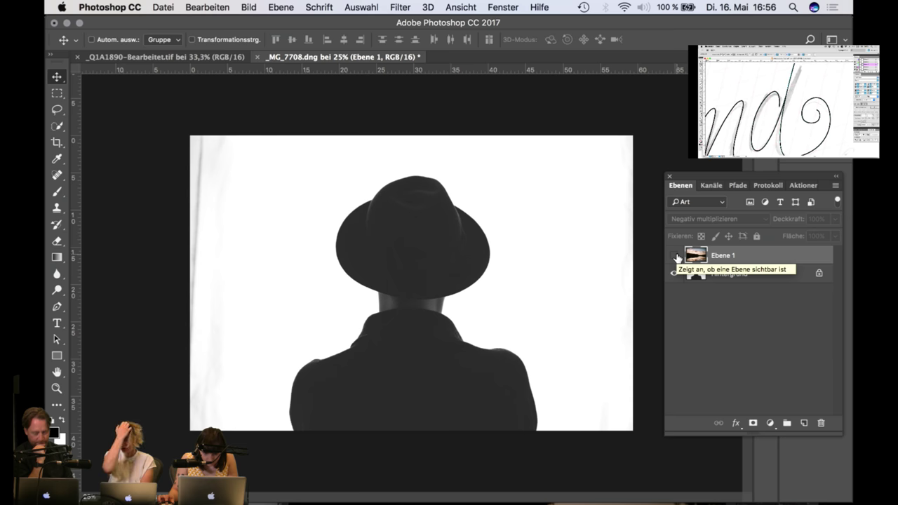
click(736, 277)
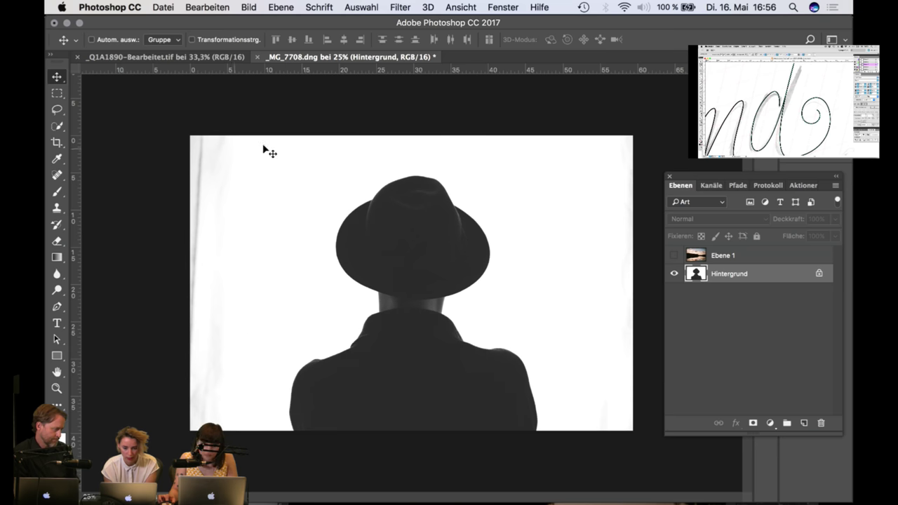
click(770, 423)
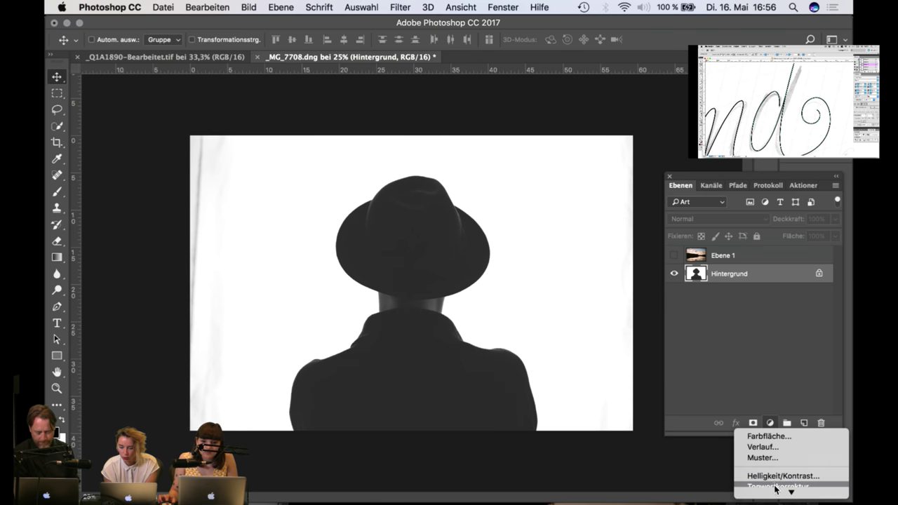
mouse_move(776, 488)
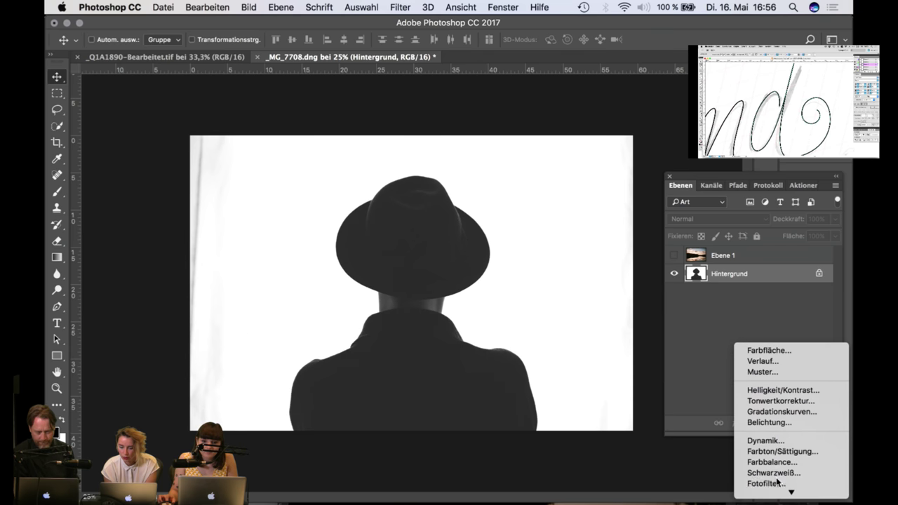
click(783, 411)
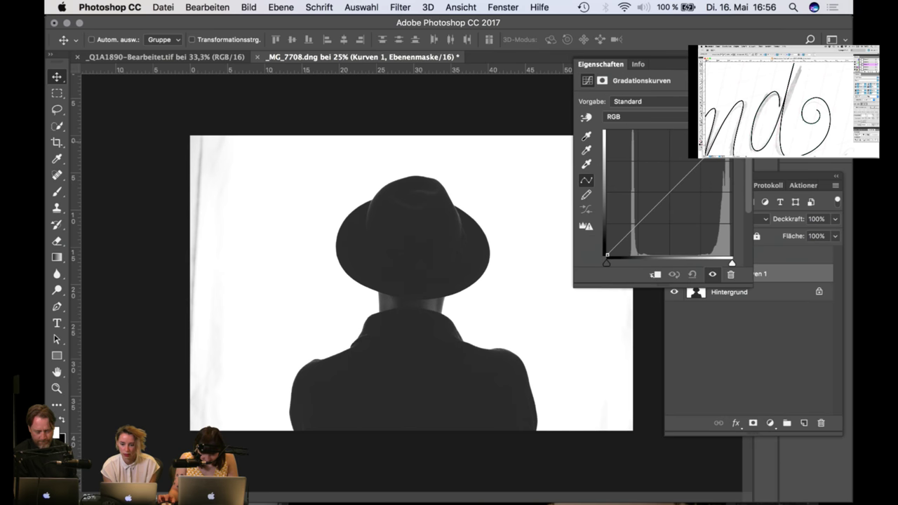
drag(731, 131, 750, 190)
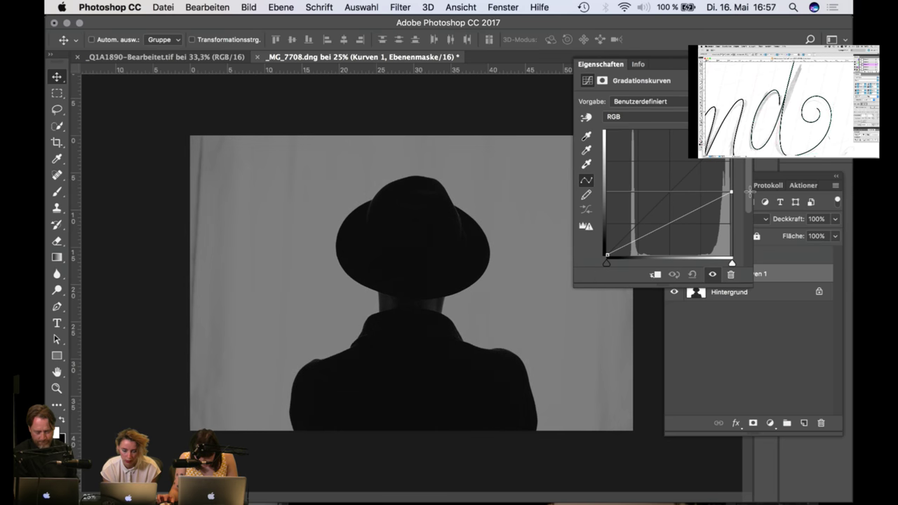
click(676, 272)
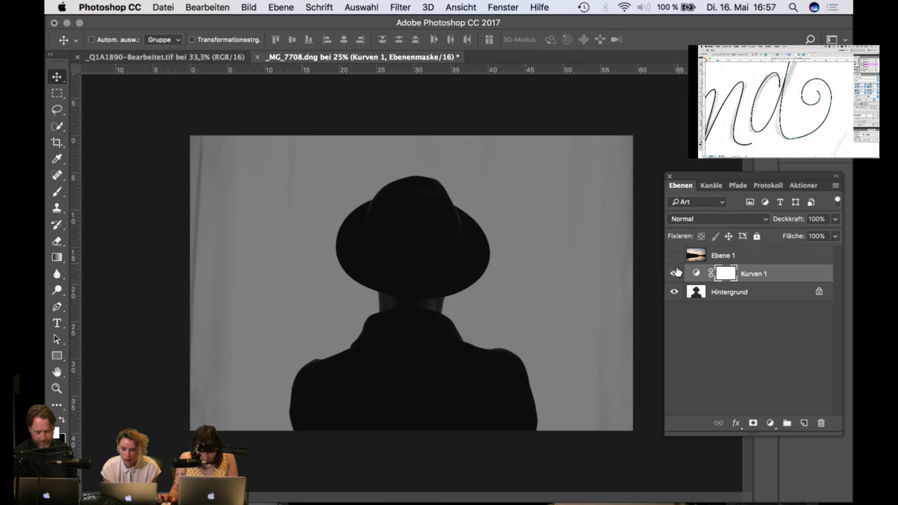
Step: Show Ebene 1 again, compare the double exposure with and without the Kurven 1 adjustment, and select Ebene 1
click(673, 256)
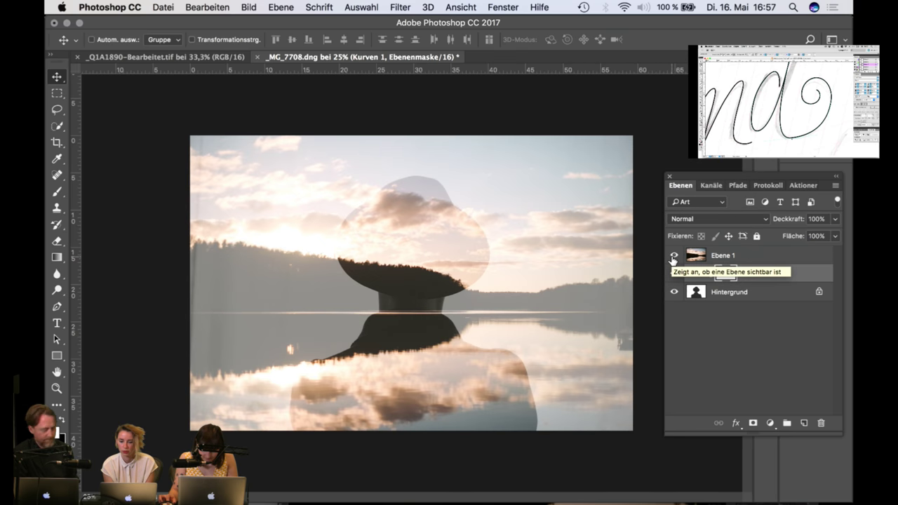
click(748, 259)
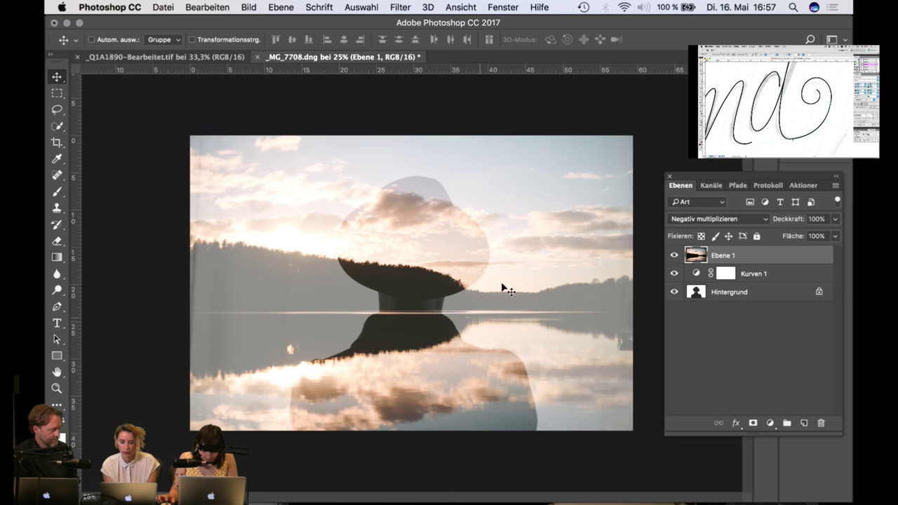
click(674, 292)
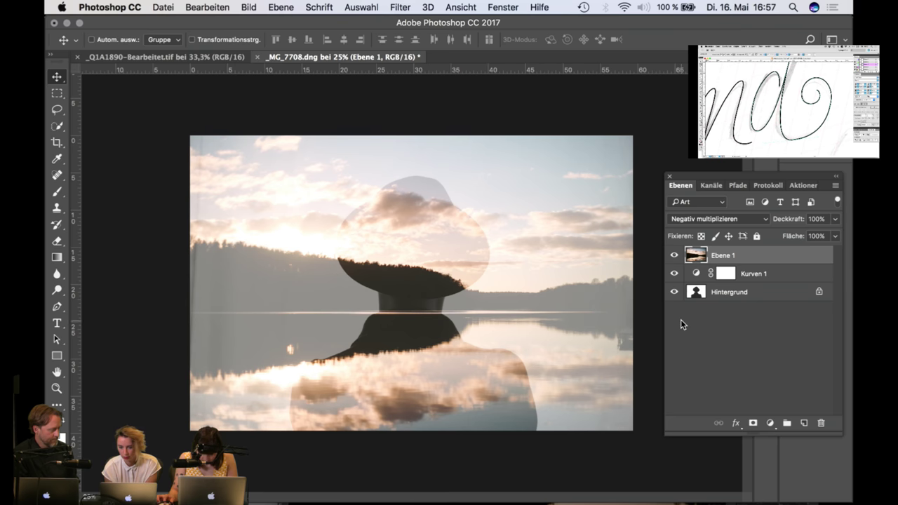
click(673, 274)
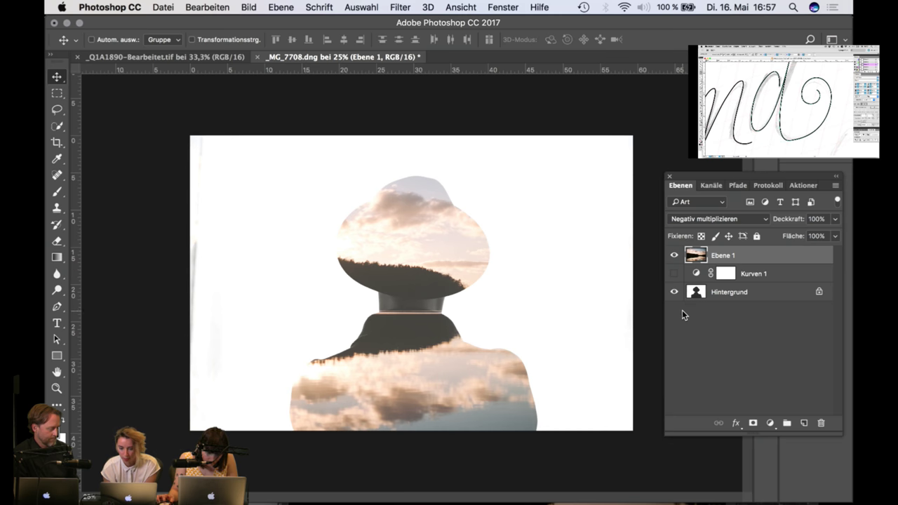
click(674, 275)
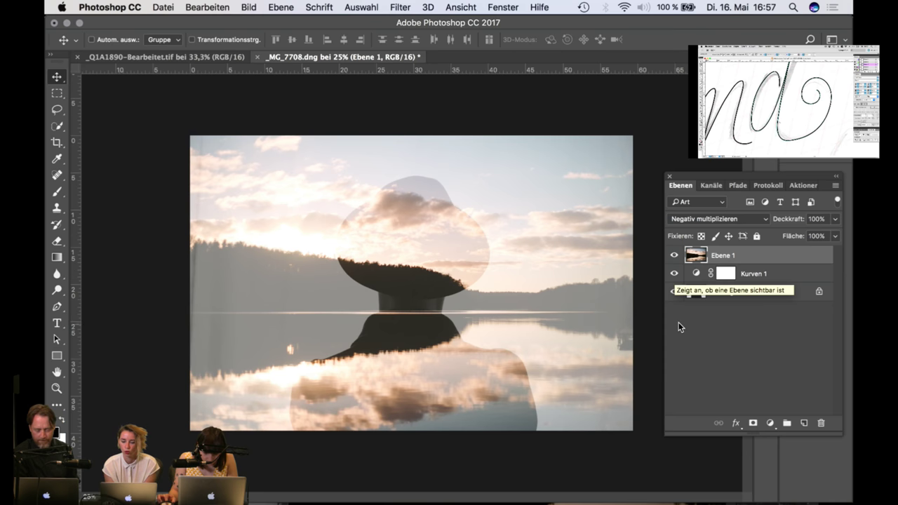
click(780, 278)
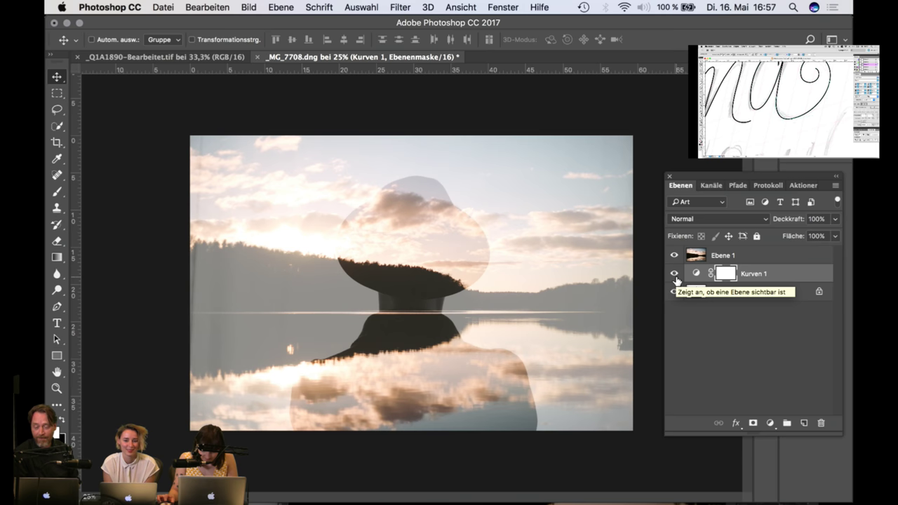
click(786, 260)
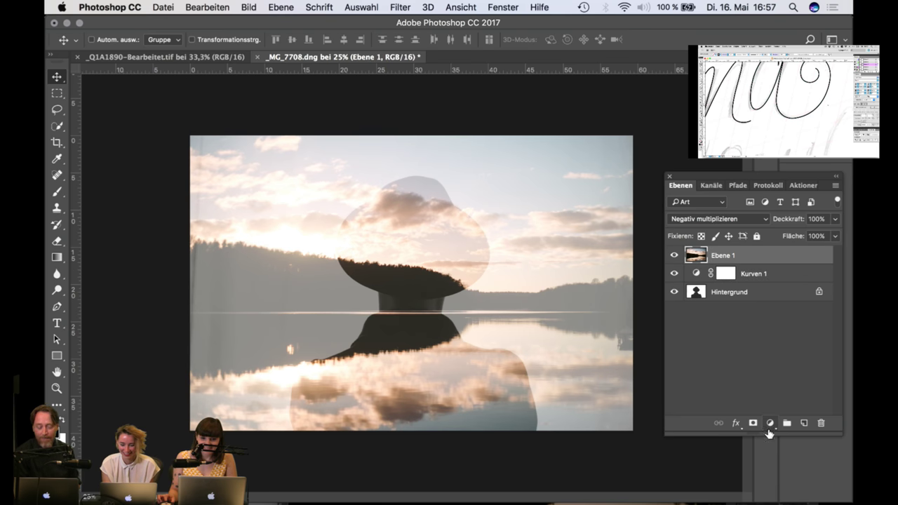
Step: Add a Helligkeit/Kontrast adjustment layer above Ebene 1 and raise its contrast slightly
click(769, 423)
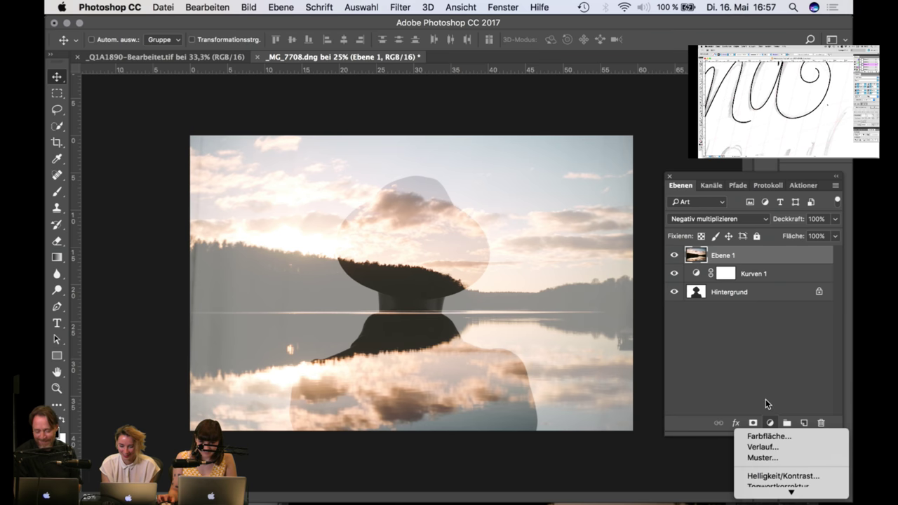
click(777, 476)
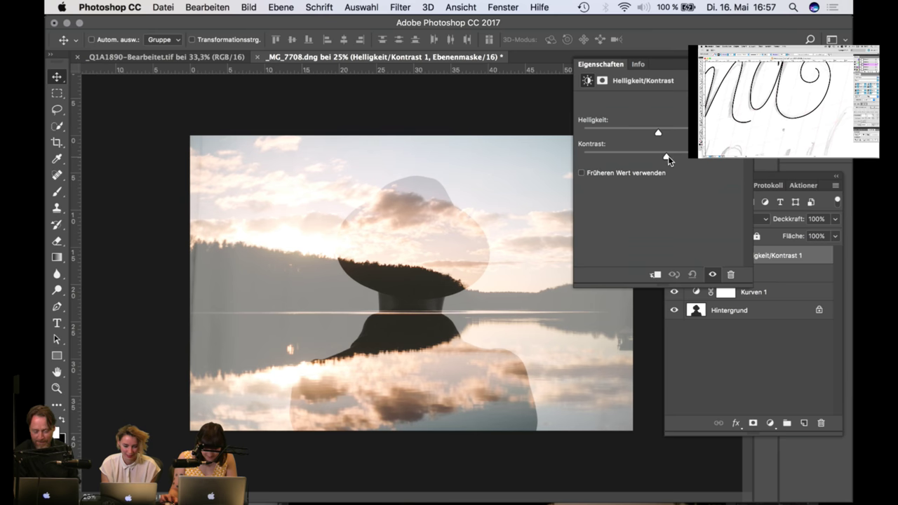
drag(667, 156, 670, 156)
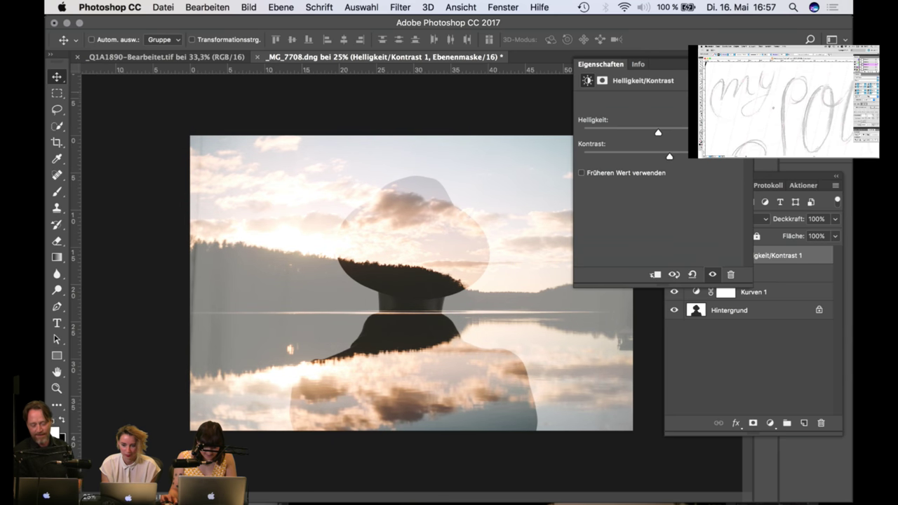
click(697, 186)
Step: Flatten and save the double exposure as _MG_7708-Bearbeitet.tif, and switch to Lightroom
click(767, 310)
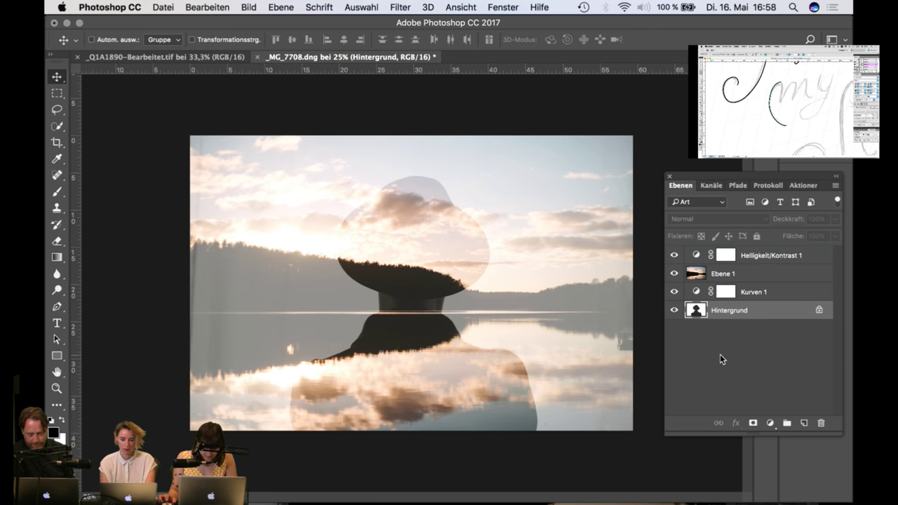
key(super+j)
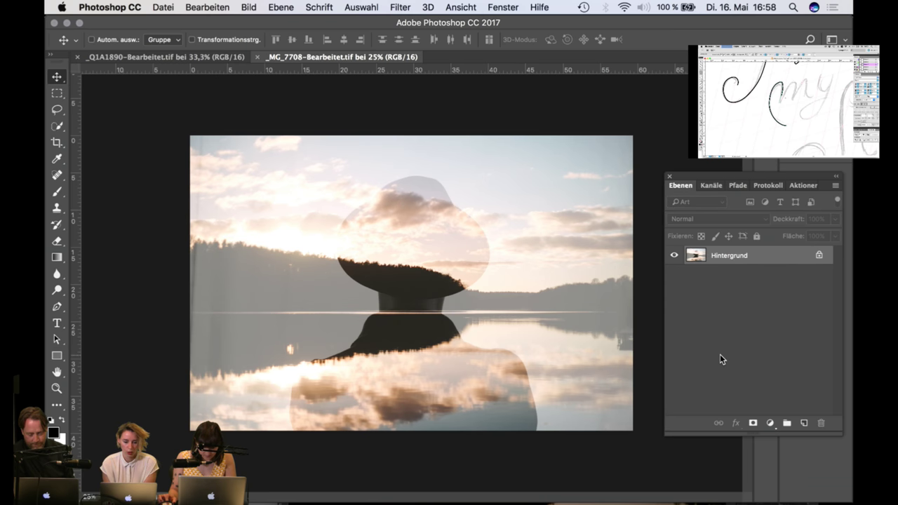
mouse_move(516, 491)
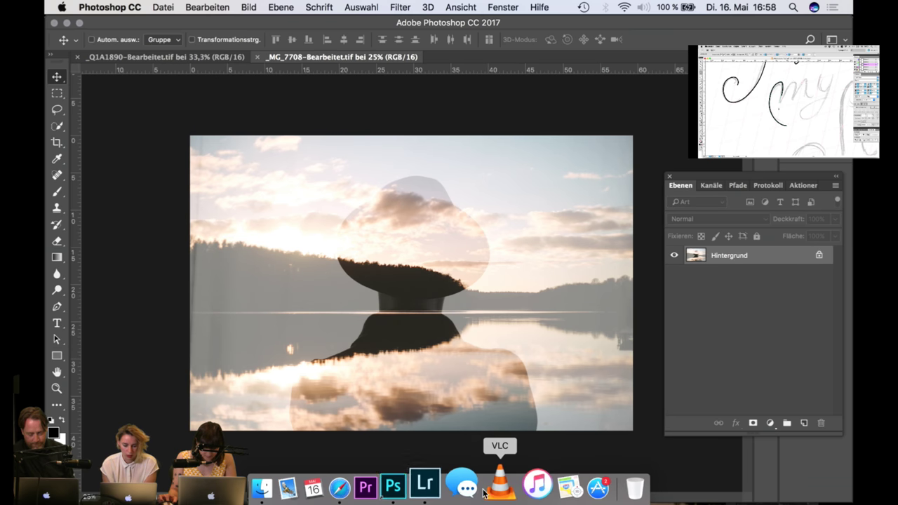
click(441, 483)
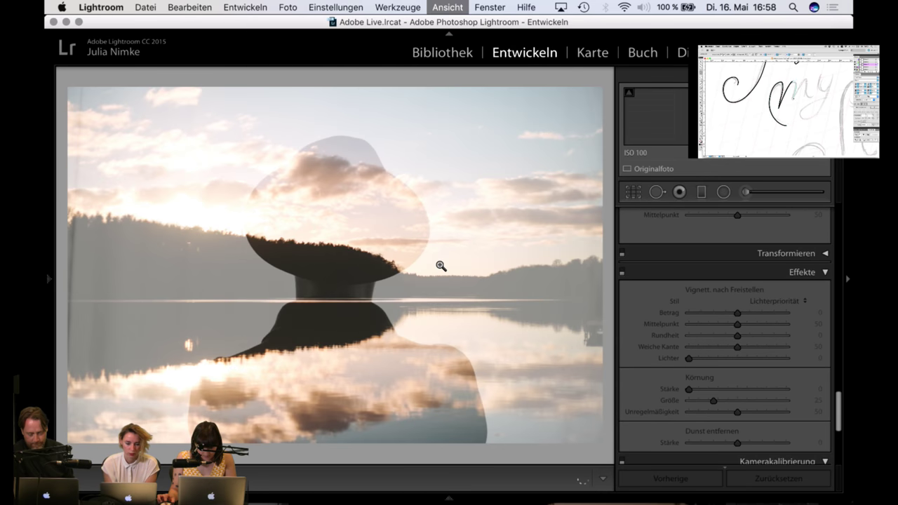
Step: Find the five-star profile portrait in front of the curtain in Rohdaten_Doppelbeichtungen and open it in the Entwickeln module
key(g)
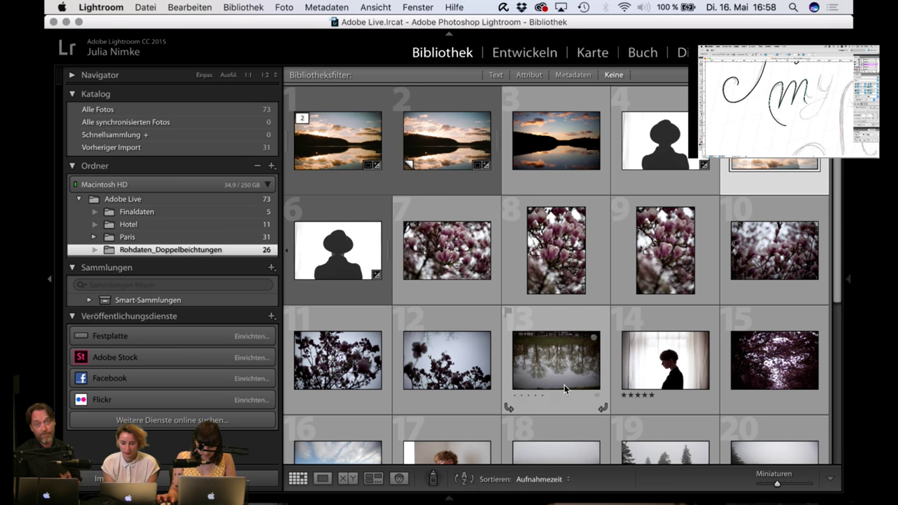
scroll(581, 277, down, 5)
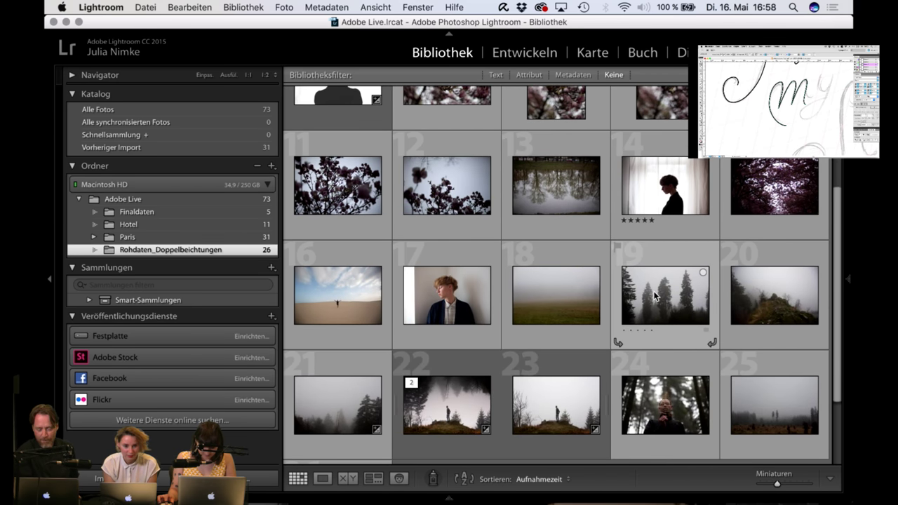
click(652, 202)
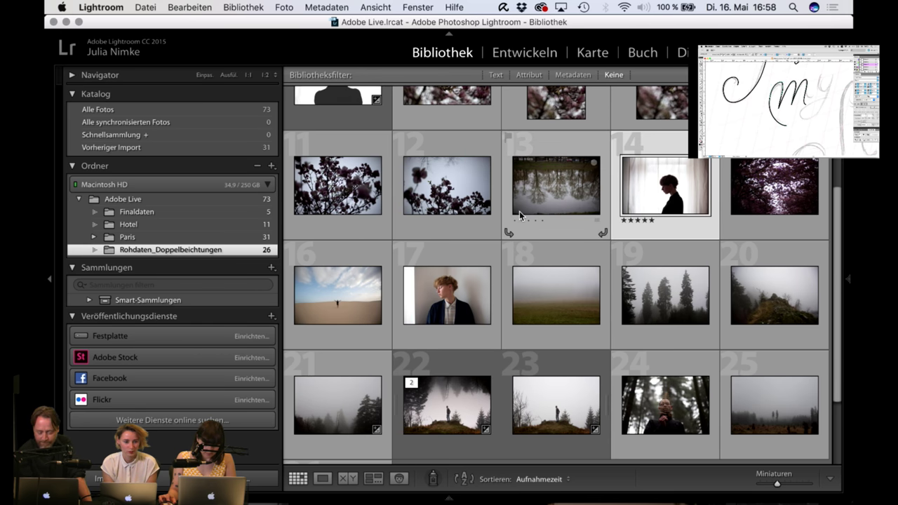
scroll(519, 211, up, 3)
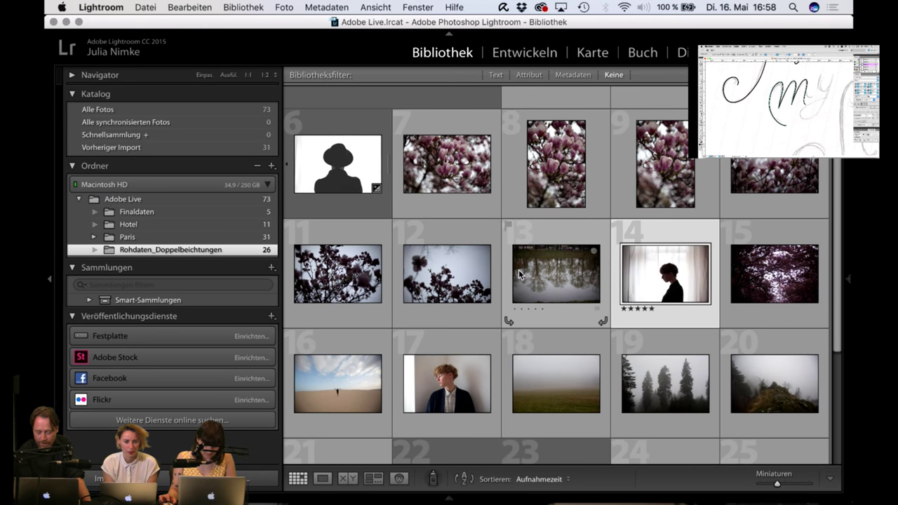
key(e)
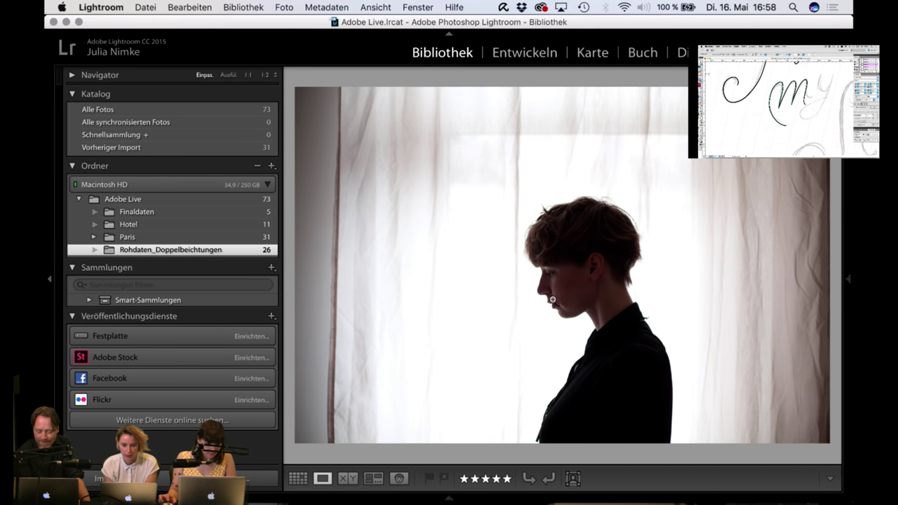
click(533, 68)
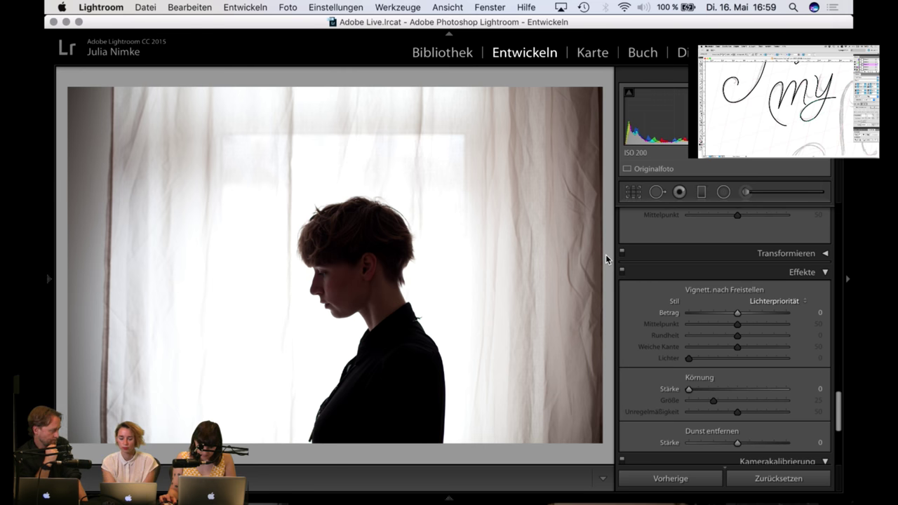
Step: Go back to the library grid, select the photo of trees reflected in water, and reopen the profile portrait in Entwickeln
key(g)
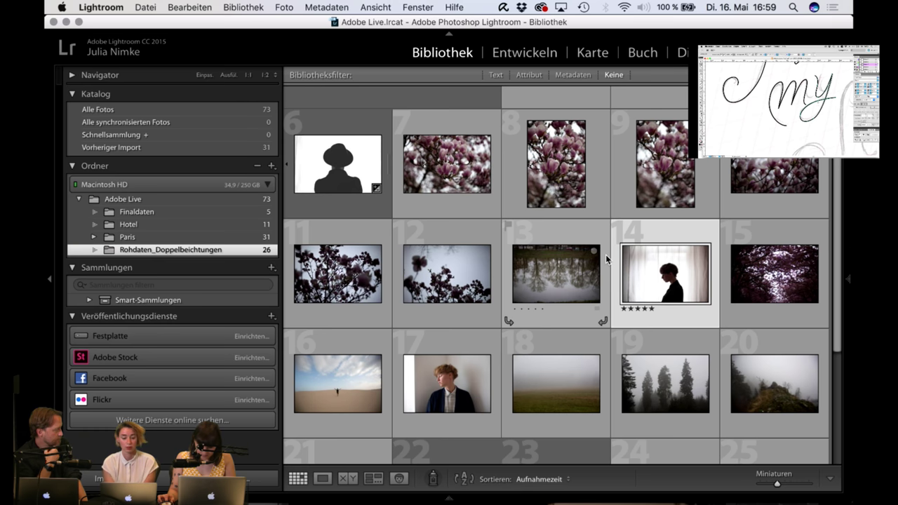
click(538, 279)
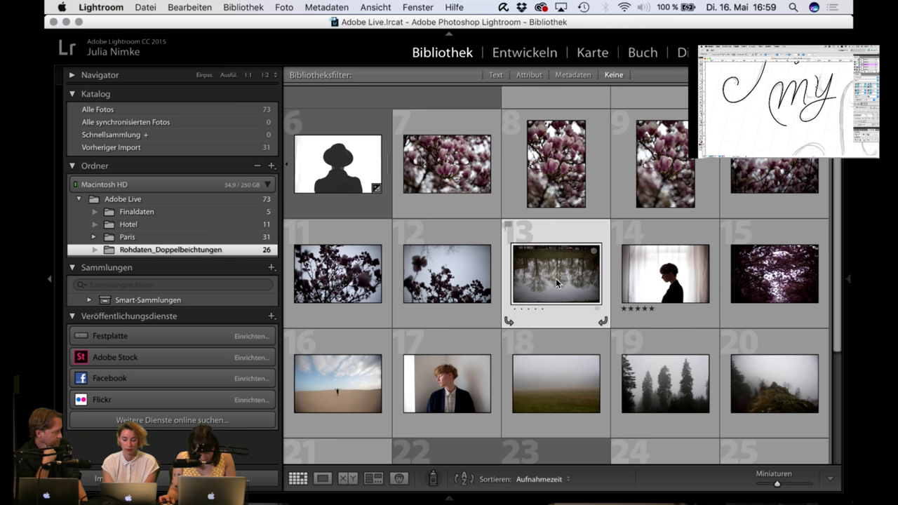
key(Right)
key(e)
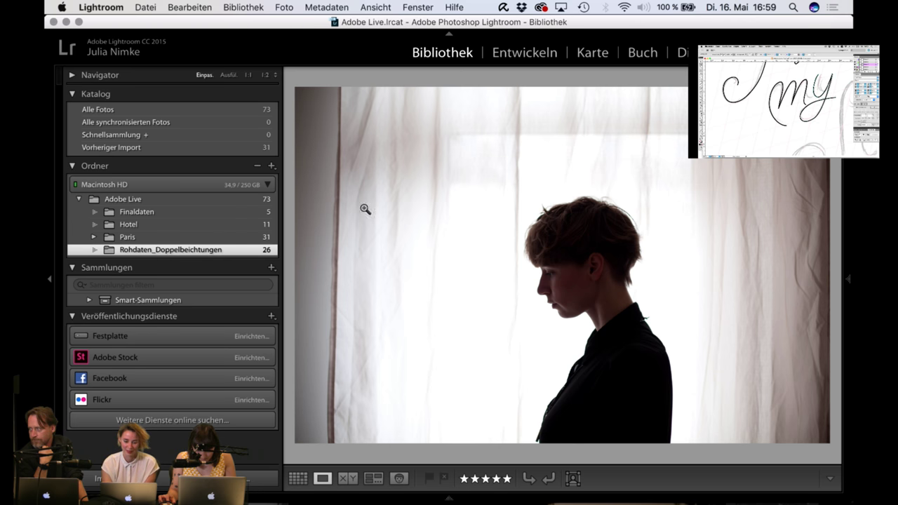
click(526, 57)
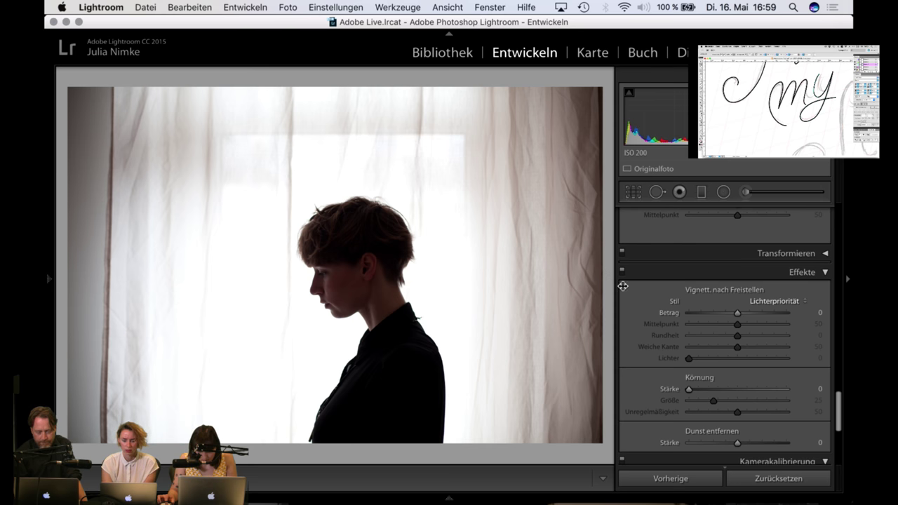
Step: Show the develop presets, apply the user preset b/w to the profile portrait, and hide the presets again
click(49, 280)
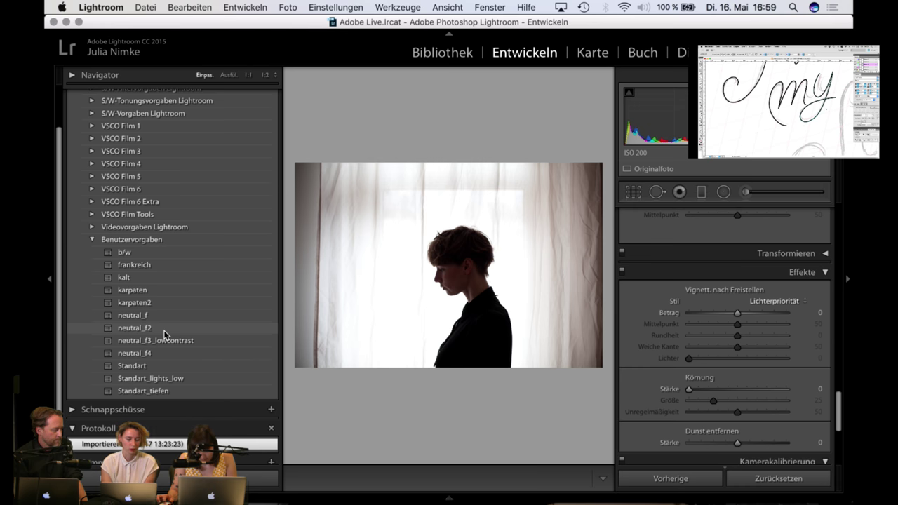
scroll(174, 308, down, 1)
scroll(188, 273, up, 5)
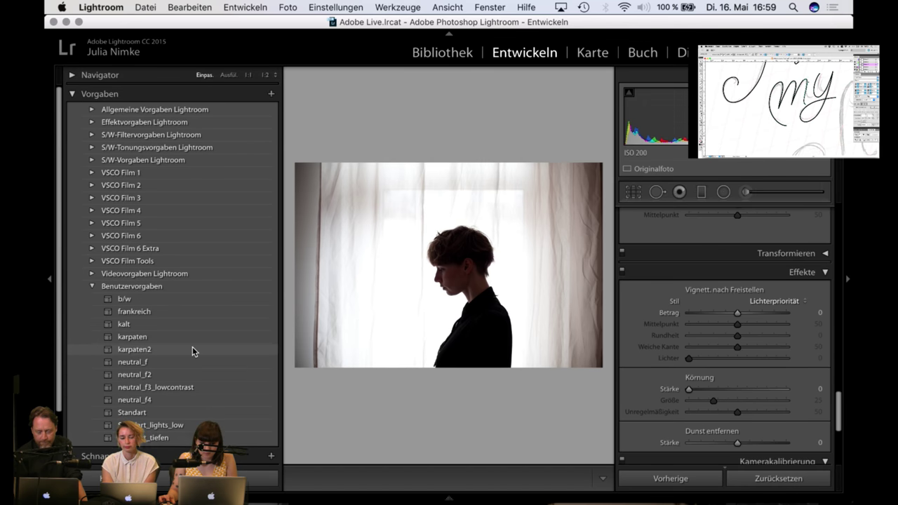
scroll(192, 346, down, 2)
scroll(192, 347, down, 5)
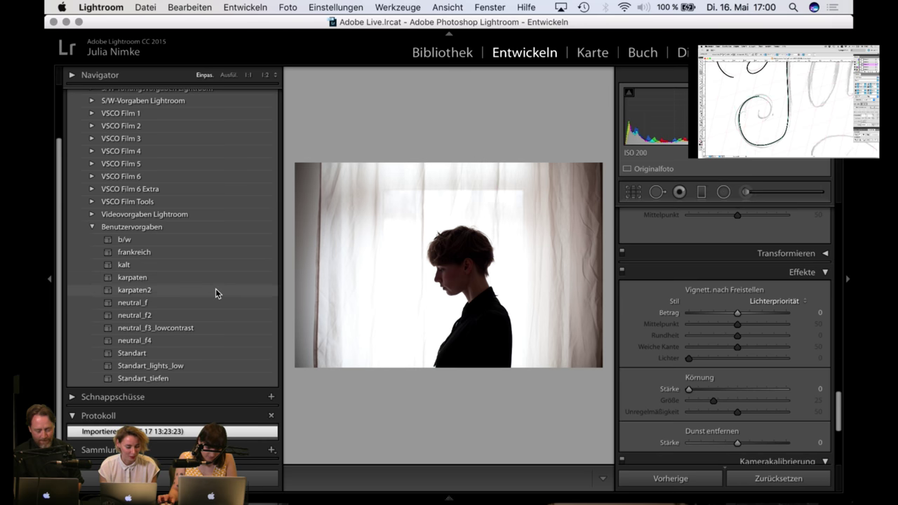
click(151, 242)
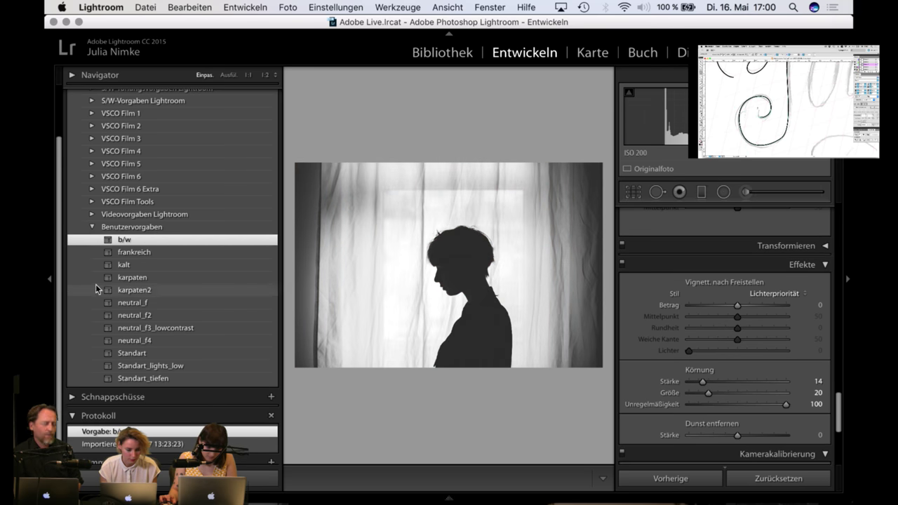
click(54, 282)
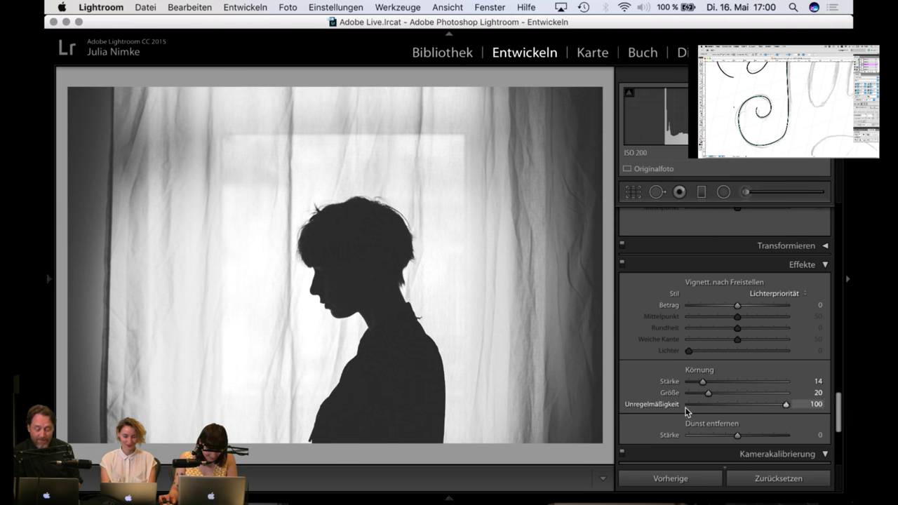
Step: Brighten the portrait's tone curve by setting Lichter to +100 and Helle Mitteltöne to +36
scroll(680, 357, up, 15)
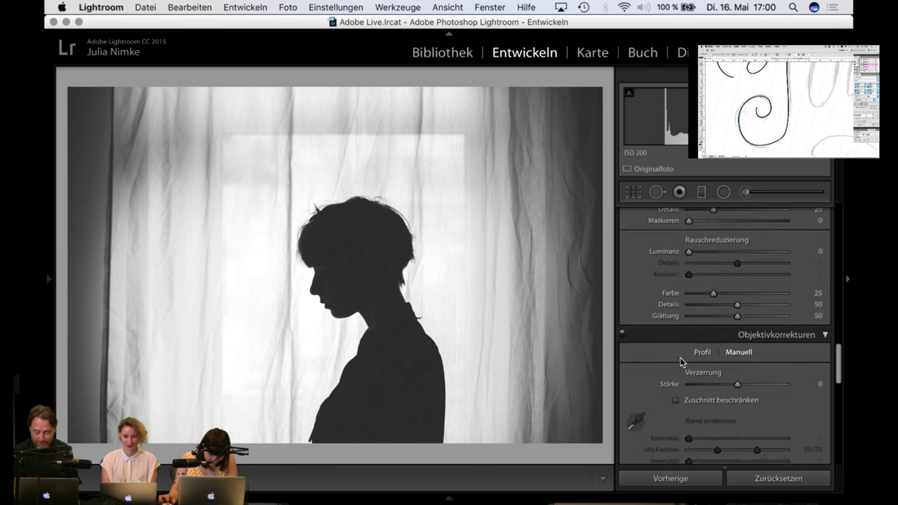
scroll(680, 359, up, 1)
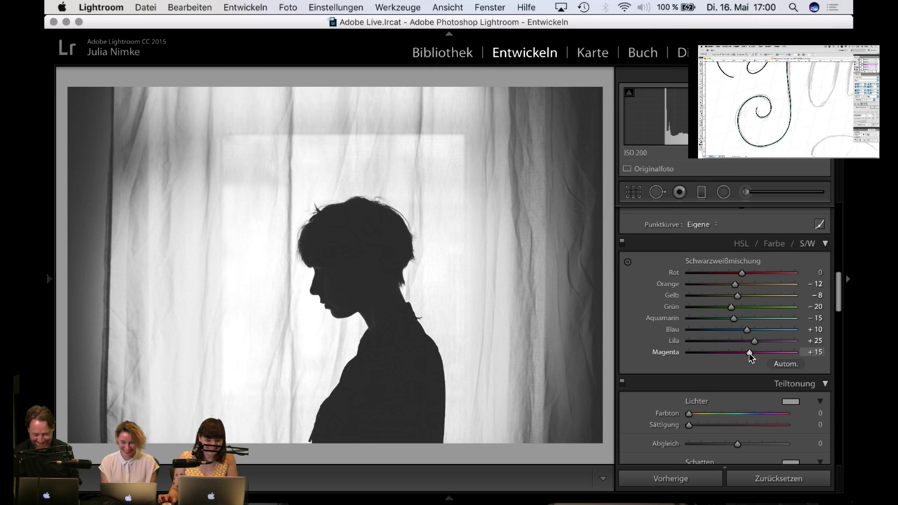
scroll(751, 361, up, 5)
scroll(751, 363, down, 5)
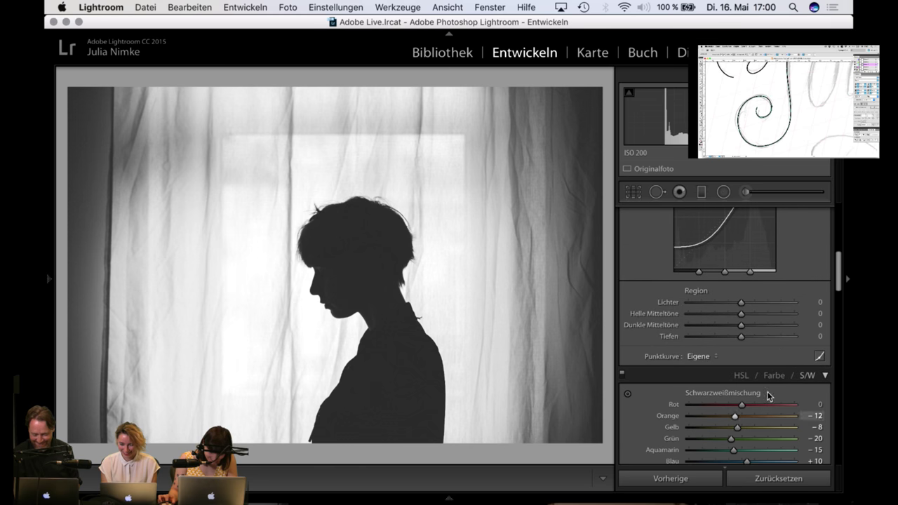
click(787, 303)
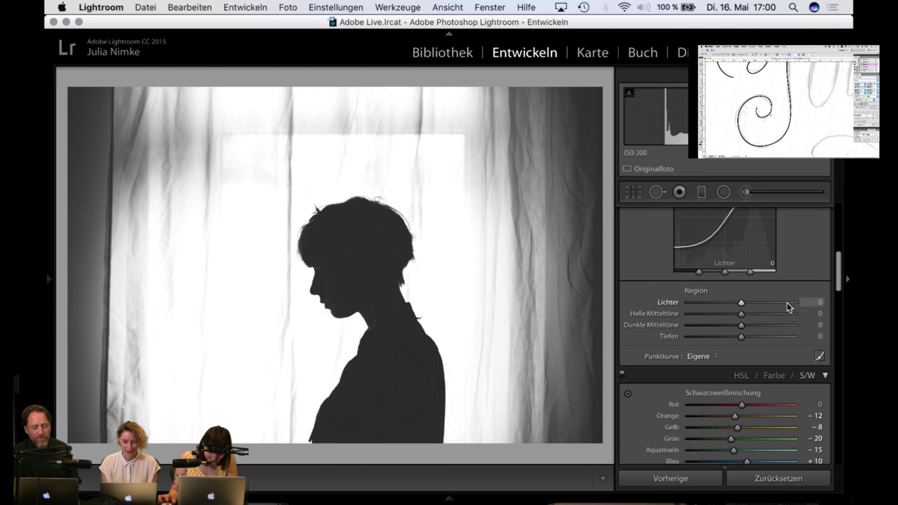
drag(787, 304, 797, 303)
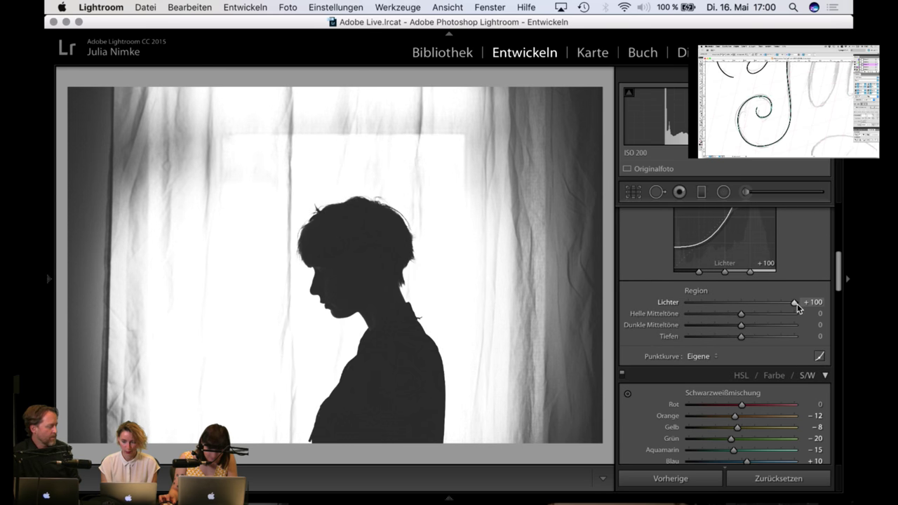
click(759, 315)
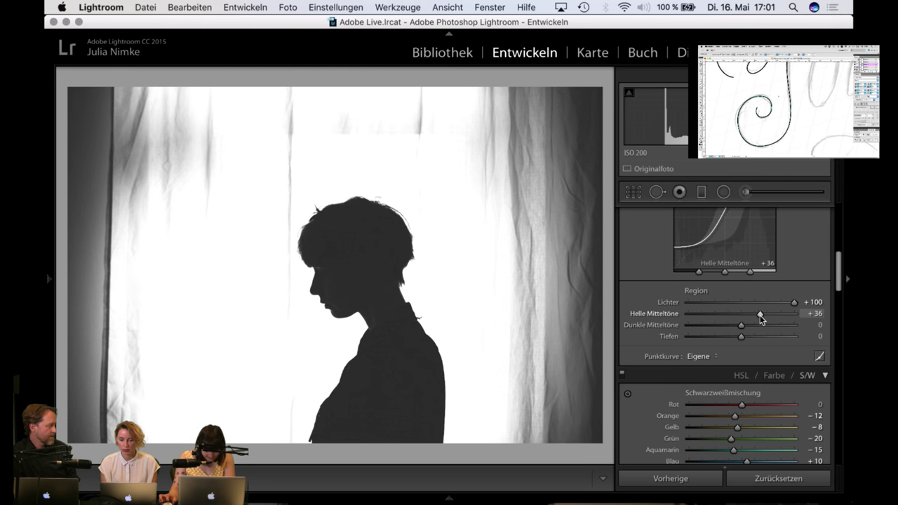
Step: Raise Helle Mitteltöne to +100 in the portrait's tone curve and reset Lichter in the basic tone settings to 0
drag(760, 316, 797, 321)
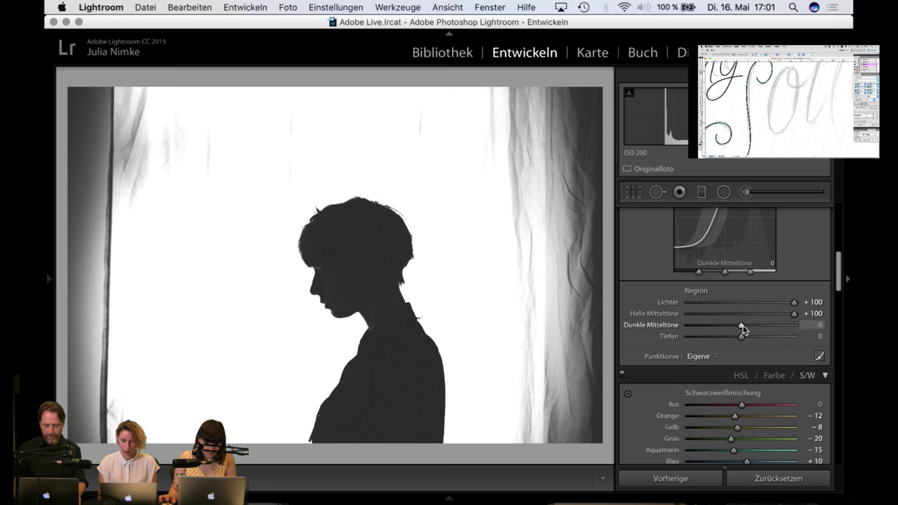
scroll(742, 330, up, 5)
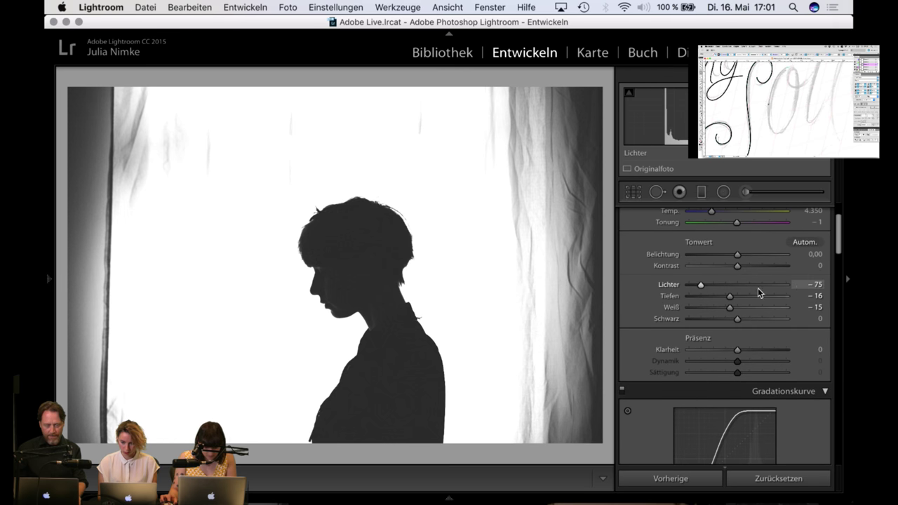
click(805, 282)
text(0)
key(Return)
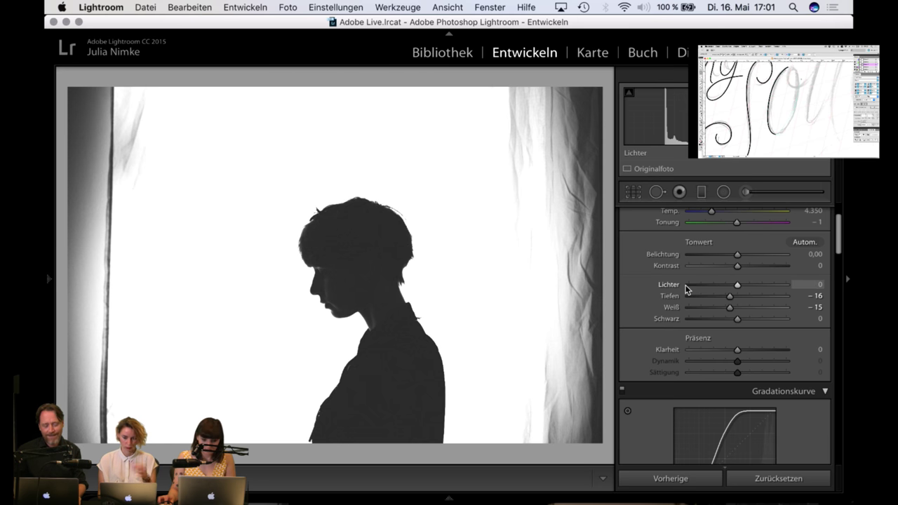
Step: Paint over the curtain behind the woman's back with the adjustment brush and set the brush's Belichtung to 4,00
scroll(686, 289, up, 3)
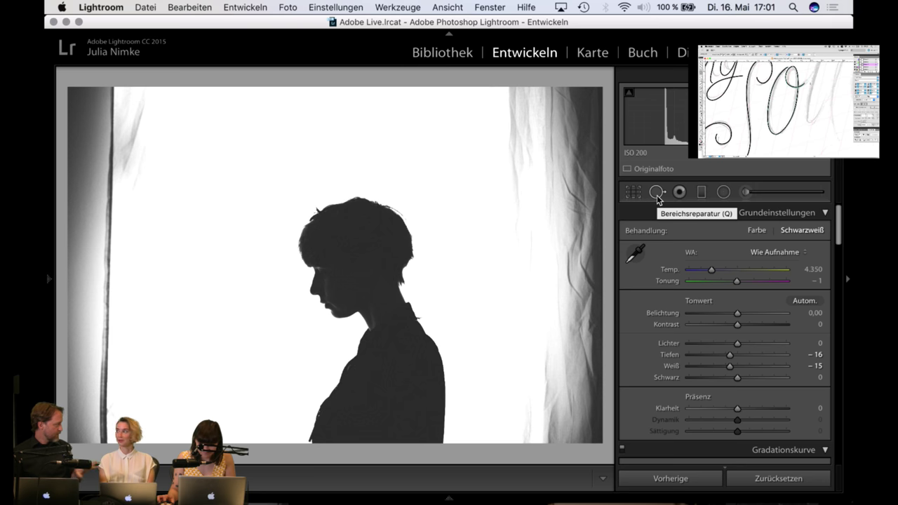
click(745, 192)
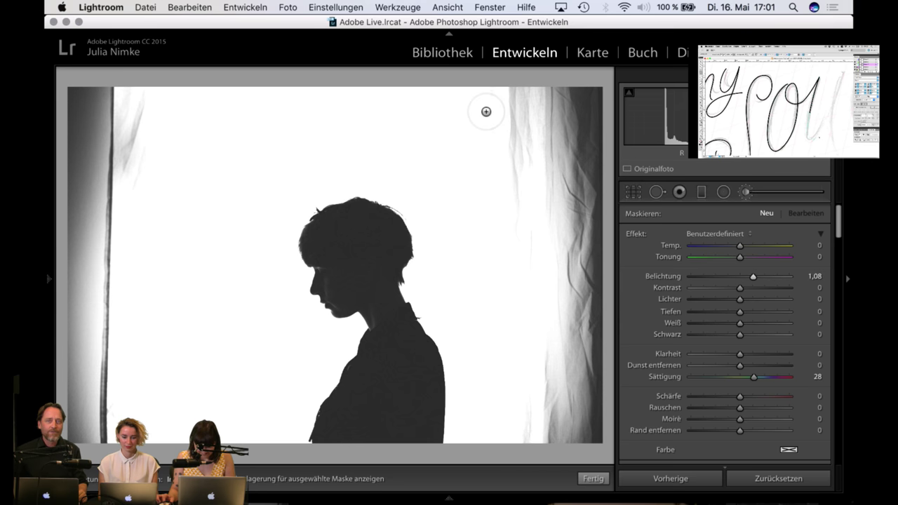
mouse_move(485, 110)
mouse_down()
mouse_move(530, 250)
mouse_move(515, 92)
mouse_move(540, 190)
mouse_move(542, 302)
mouse_move(512, 457)
mouse_move(557, 321)
mouse_move(534, 97)
mouse_move(553, 100)
mouse_move(574, 212)
mouse_move(576, 339)
mouse_move(548, 438)
mouse_move(593, 299)
mouse_move(589, 171)
mouse_move(572, 96)
mouse_move(588, 96)
mouse_move(598, 121)
mouse_move(596, 371)
mouse_move(576, 432)
mouse_move(583, 448)
mouse_move(595, 385)
mouse_up()
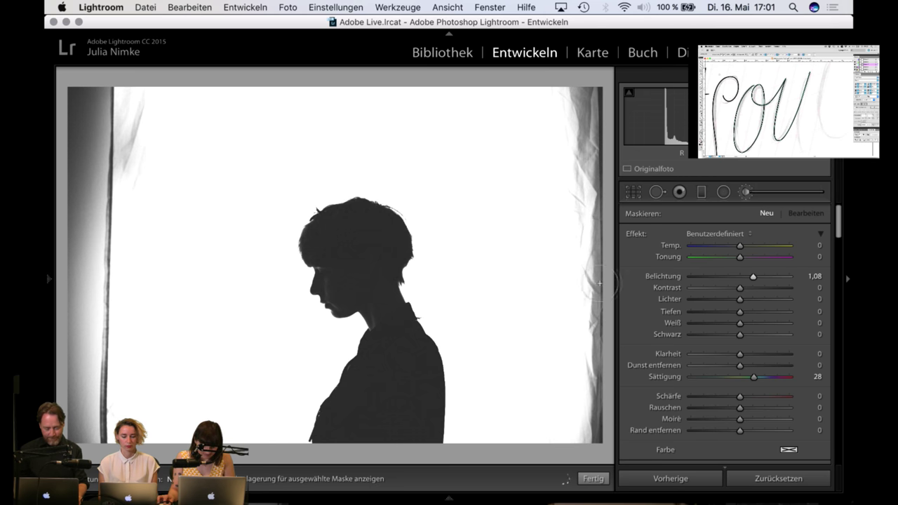
drag(596, 90, 598, 89)
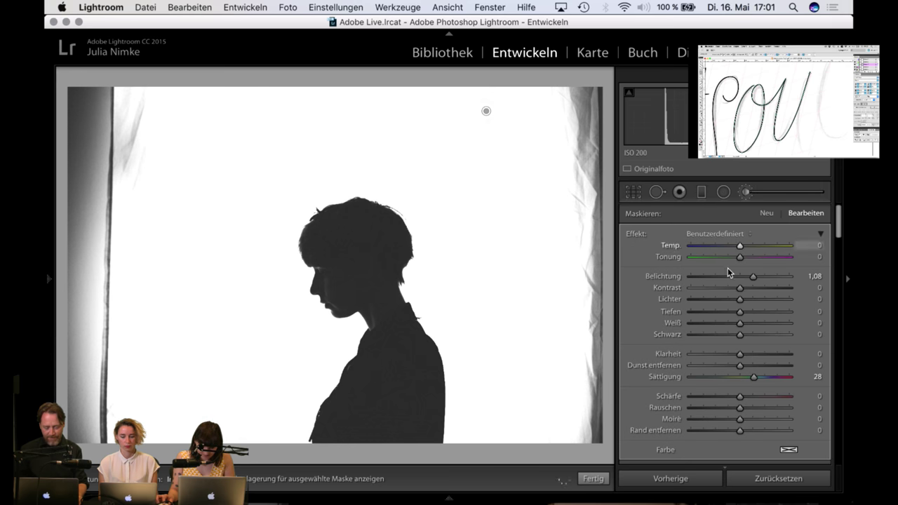
drag(764, 278, 790, 281)
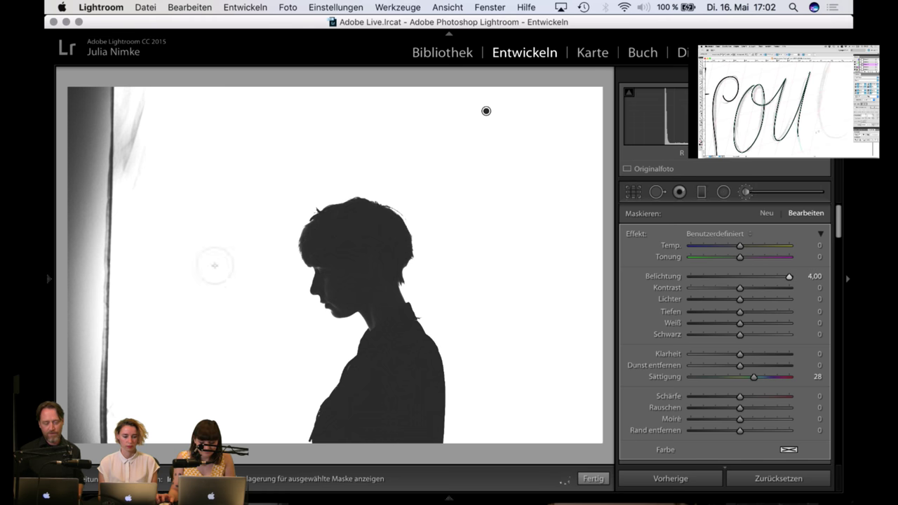
Step: Extend the brush mask over the dark curtain and its edge in front of the face to turn that side white
drag(111, 236, 143, 182)
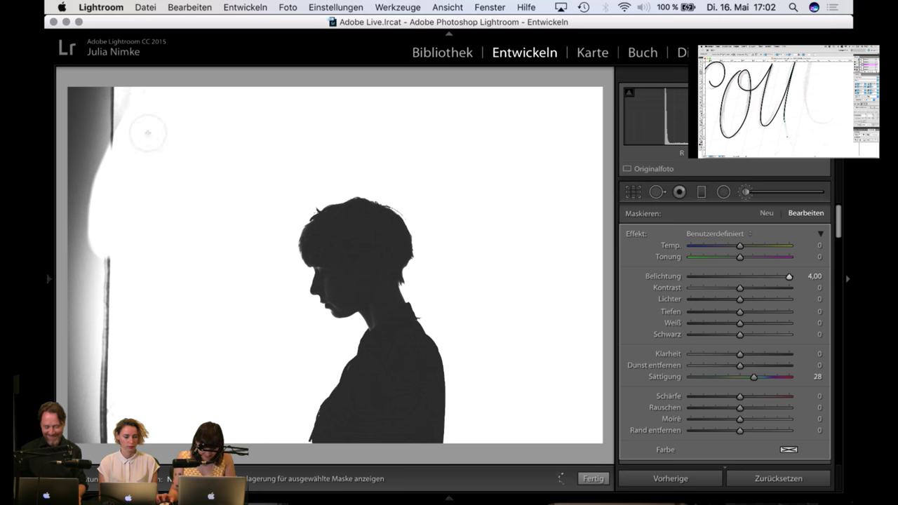
mouse_move(117, 152)
mouse_down()
mouse_move(101, 211)
mouse_move(110, 94)
mouse_move(89, 122)
mouse_move(84, 90)
mouse_move(68, 120)
mouse_move(84, 228)
mouse_move(123, 341)
mouse_move(99, 237)
mouse_move(148, 410)
mouse_up()
mouse_move(114, 341)
mouse_down()
mouse_move(76, 245)
mouse_move(86, 311)
mouse_move(121, 412)
mouse_move(78, 344)
mouse_move(95, 384)
mouse_move(97, 413)
mouse_move(83, 357)
mouse_move(96, 433)
mouse_move(75, 401)
mouse_up()
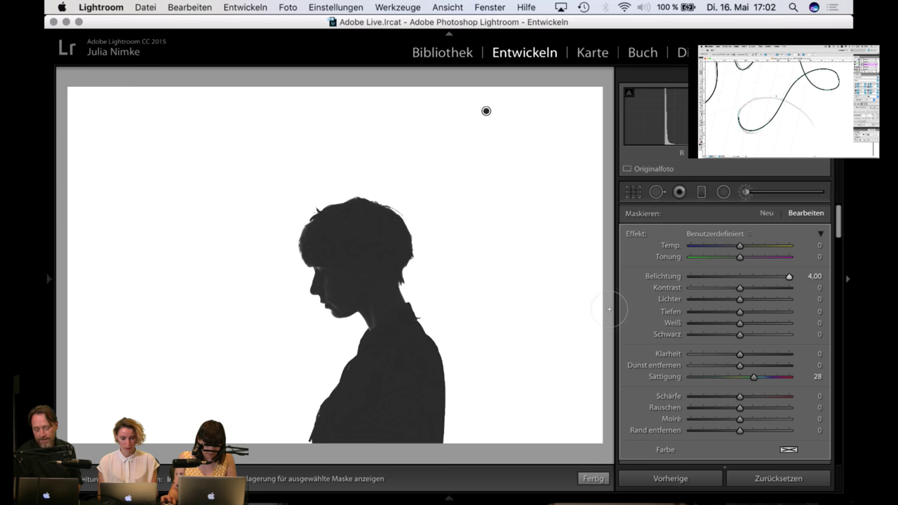
Step: Open the edited profile portrait in Photoshop, converting the document colours to the working space
scroll(635, 355, down, 10)
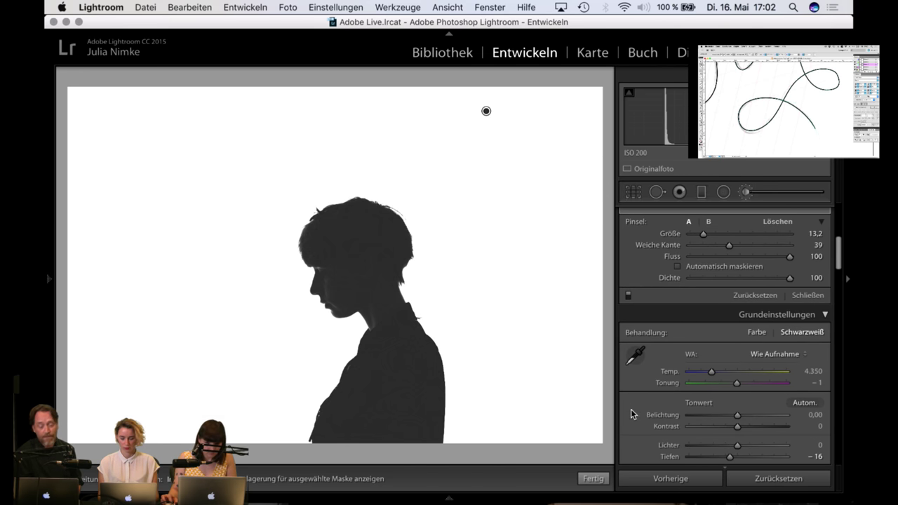
scroll(632, 425, down, 8)
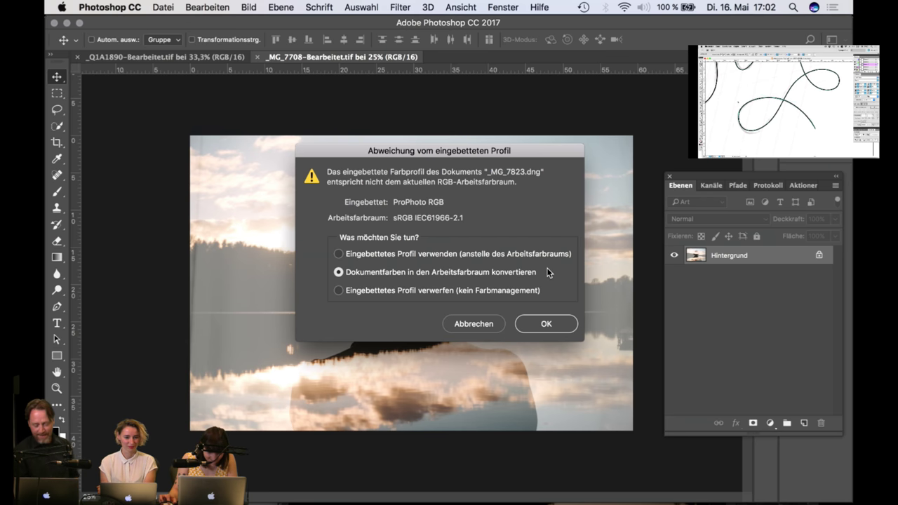
click(545, 324)
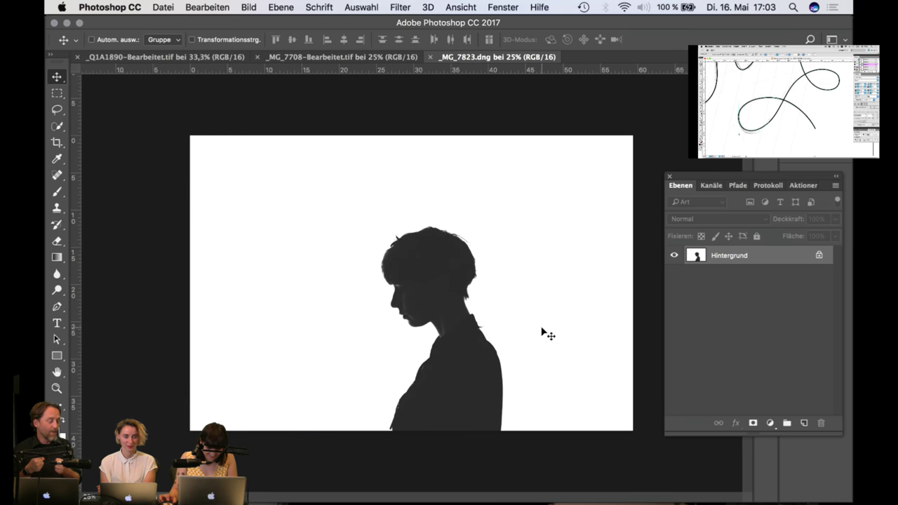
Step: Switch back to Lightroom, find the photo of trees reflected in water in the library grid, and open it in Entwickeln
click(437, 483)
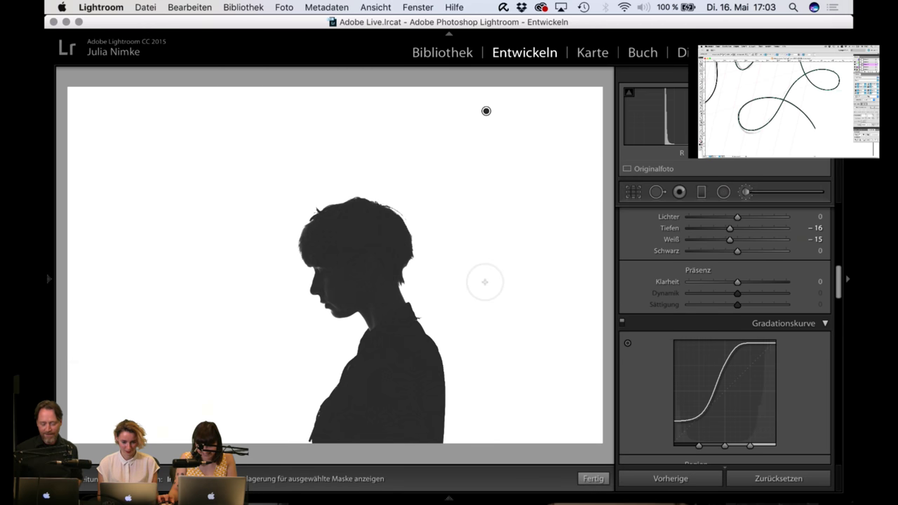
key(g)
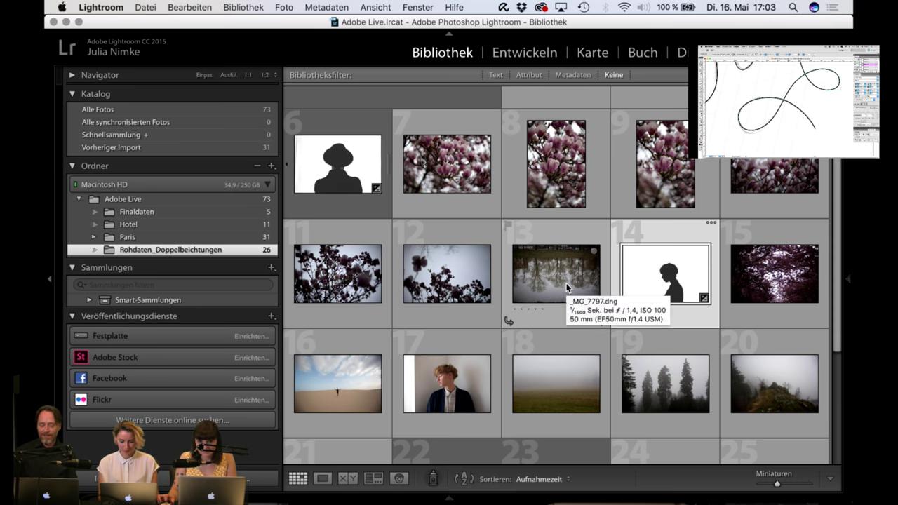
key(e)
key(g)
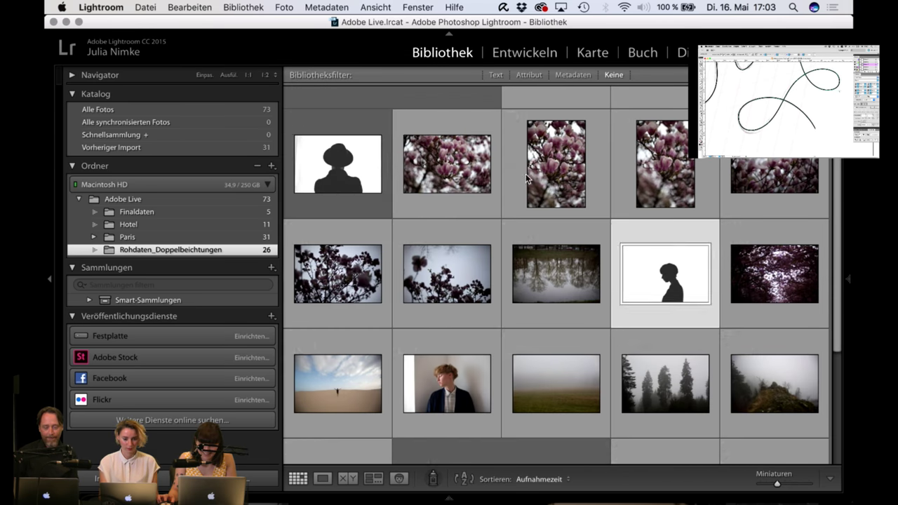
double_click(552, 279)
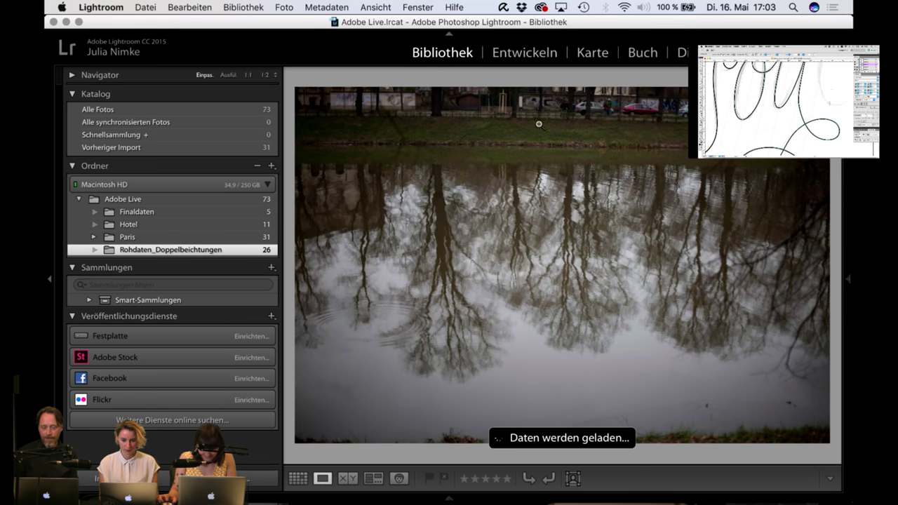
click(545, 54)
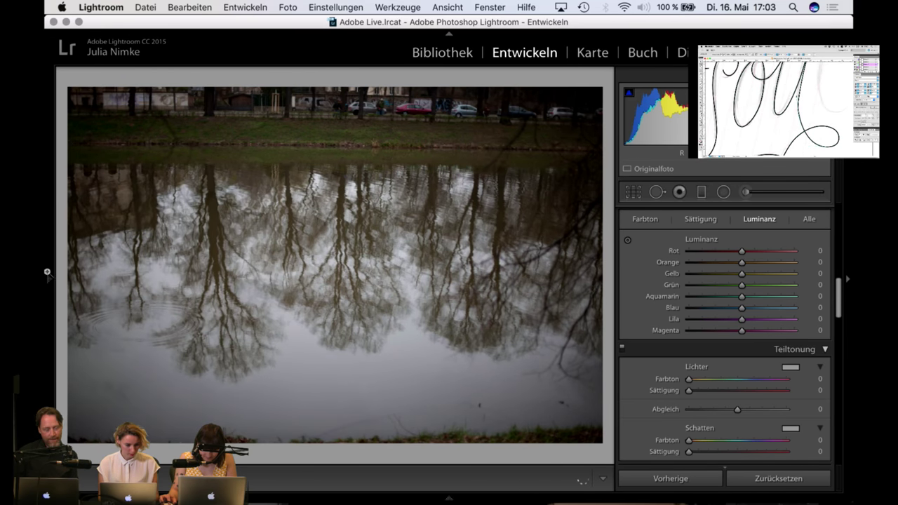
Step: Apply the user preset kalt to the reflection photo and crop it to the mirrored trees, with Winkel at −0,80
mouse_move(48, 280)
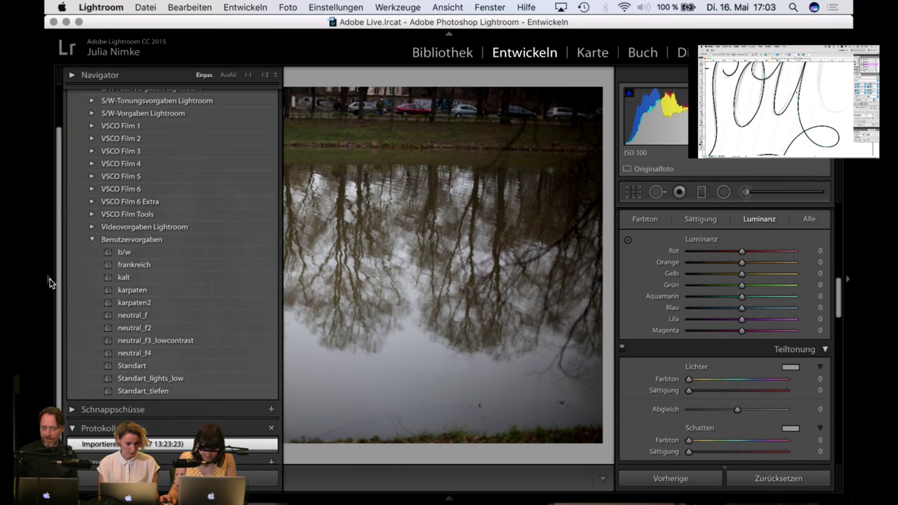
click(172, 279)
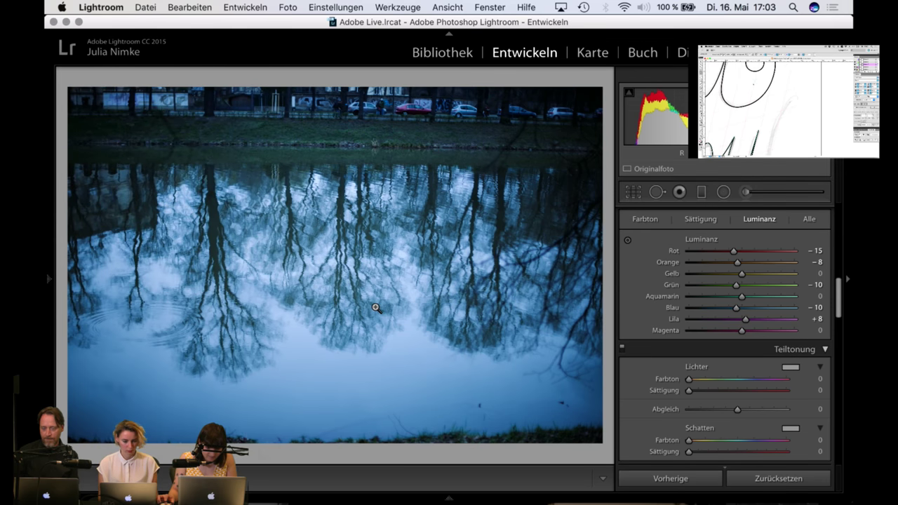
key(r)
drag(334, 86, 333, 129)
drag(336, 406, 337, 390)
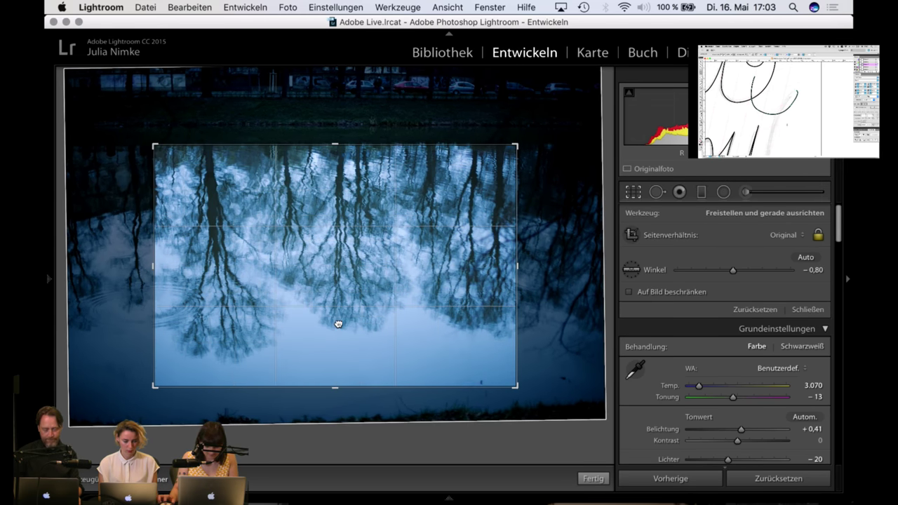
drag(336, 321, 332, 339)
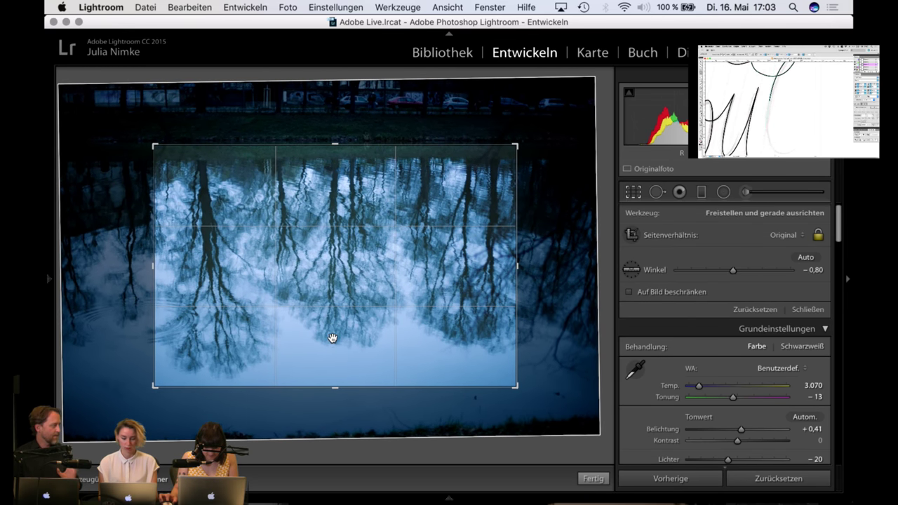
key(Return)
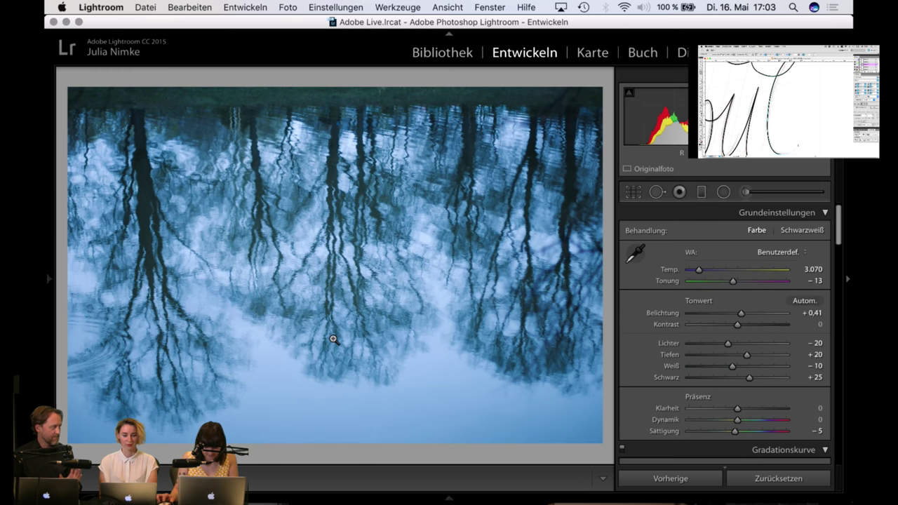
Step: Set Tiefen to −100 and open the tree reflection photo in Photoshop, converting its colours to the working space
drag(736, 360, 669, 366)
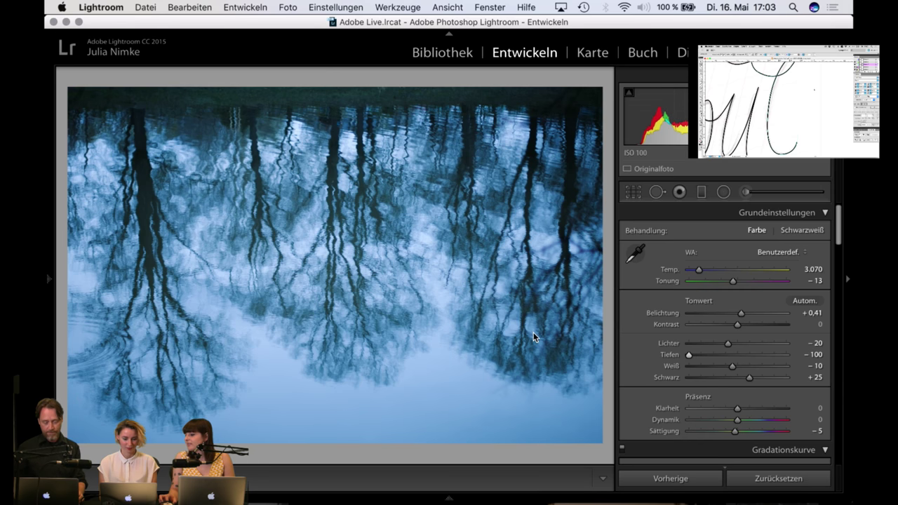
right_click(343, 275)
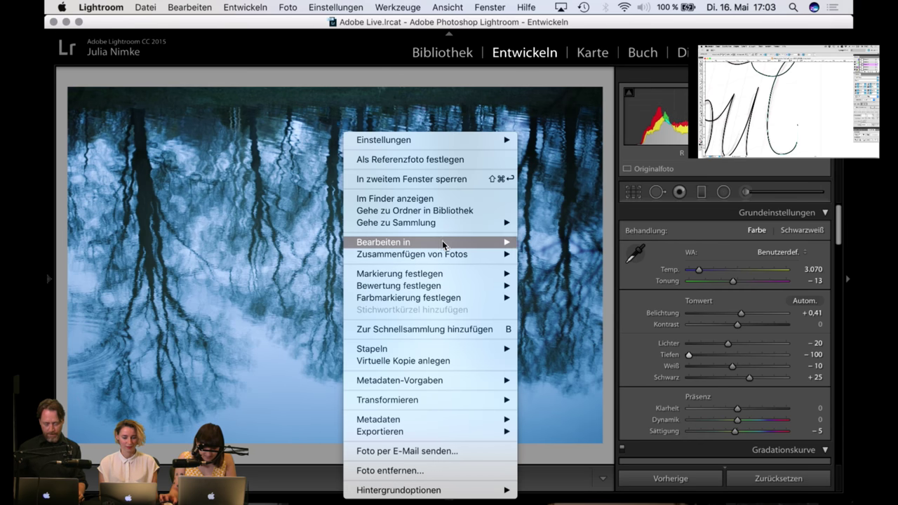
mouse_move(446, 241)
click(557, 243)
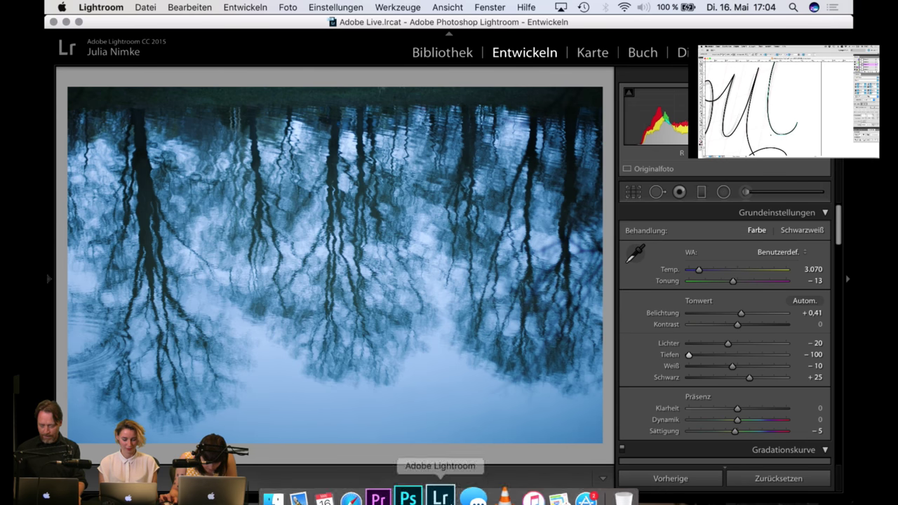
click(421, 491)
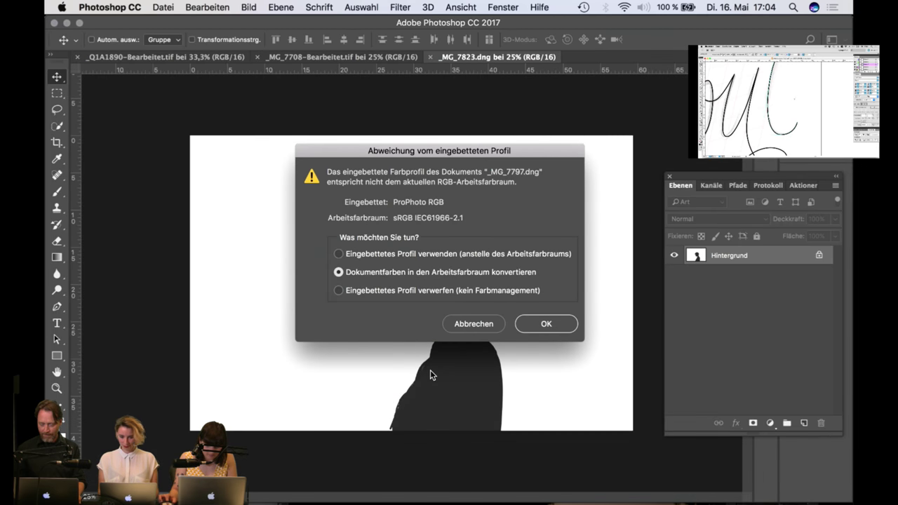
click(527, 324)
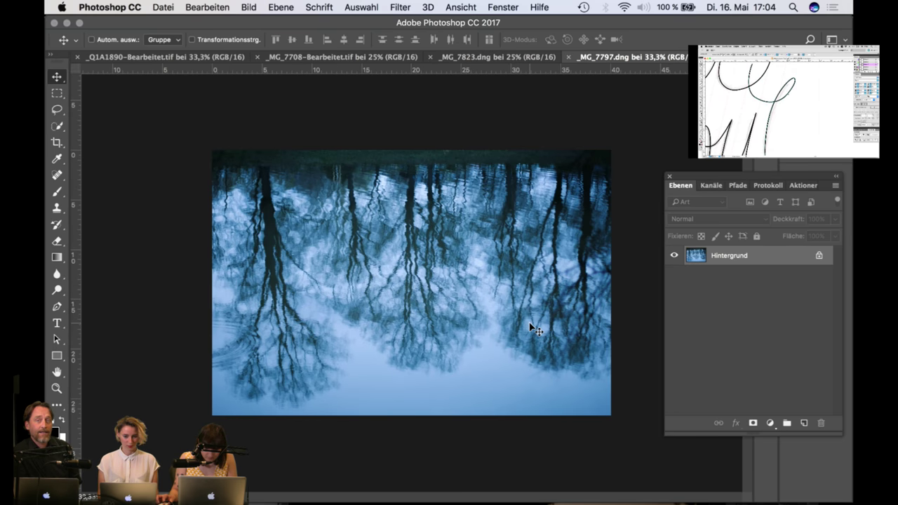
Step: Float the tree reflection document, copy its image into the portrait document as a new layer, and place it over the silhouette's lower area
drag(605, 57, 539, 270)
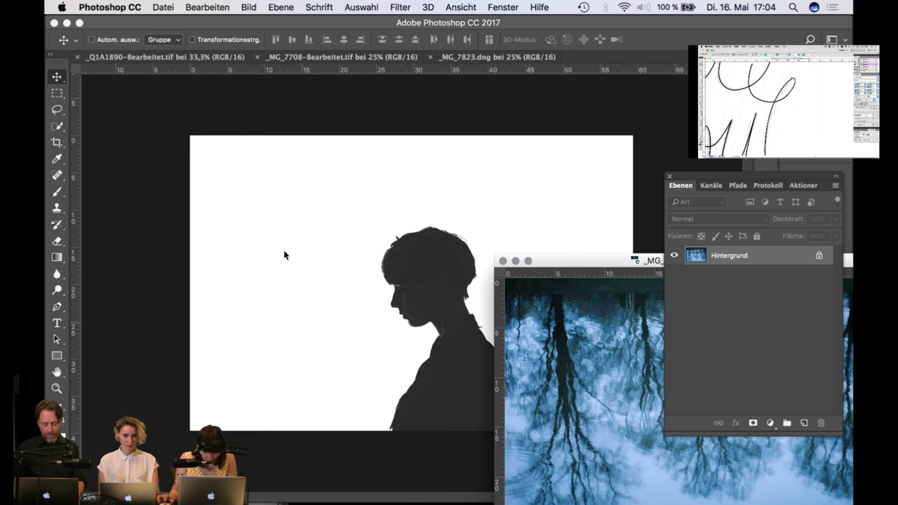
drag(284, 255, 286, 256)
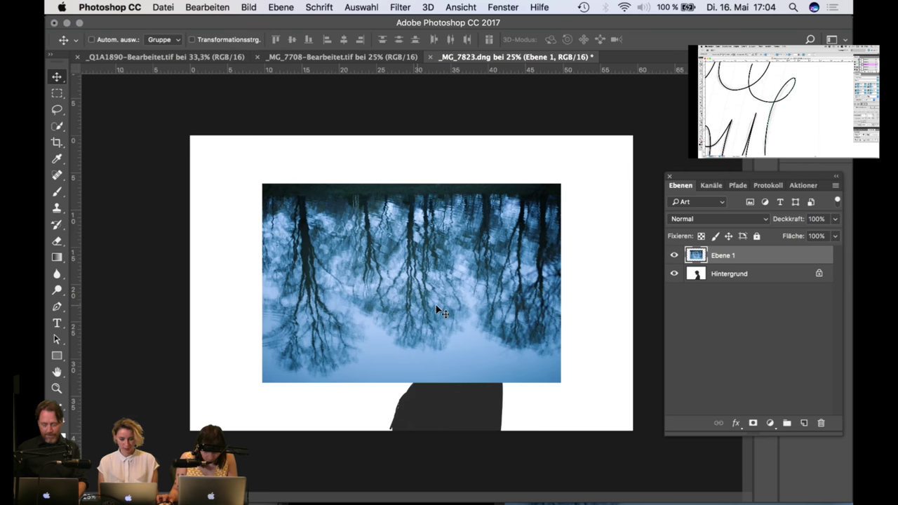
drag(437, 310, 455, 346)
Step: Free-transform the tree reflection layer and enlarge it to about 103% so it covers more of the silhouette
key(super+t)
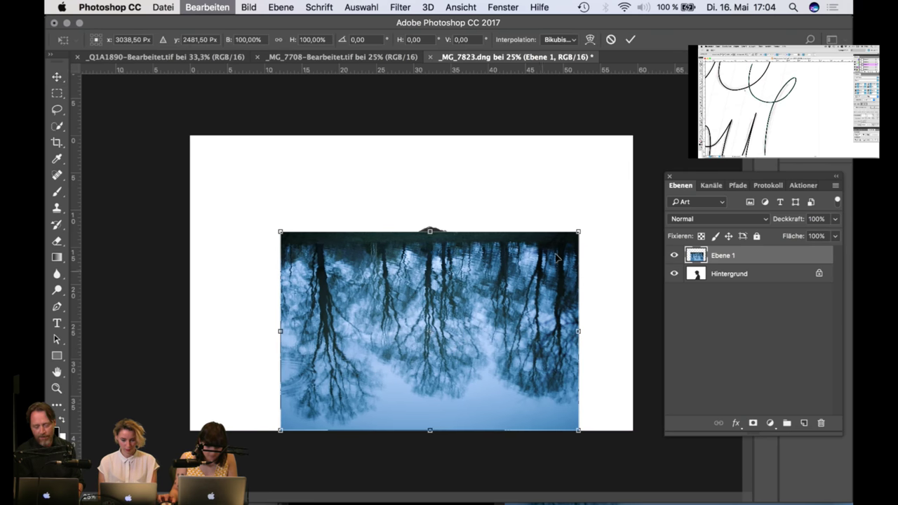
drag(576, 233, 588, 226)
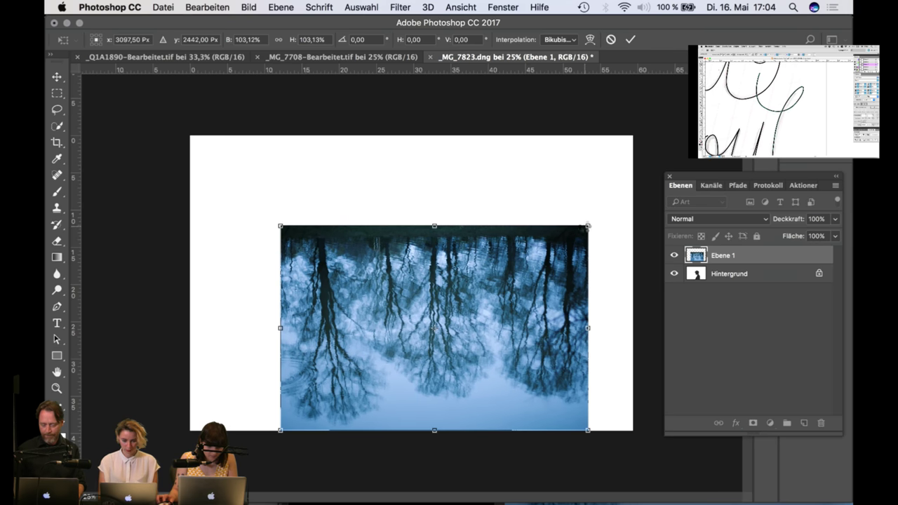
Step: Try Negativ multiplizieren as the blend mode for the tree-reflection layer Ebene 1 and settle on Aufhellen
click(695, 216)
click(703, 307)
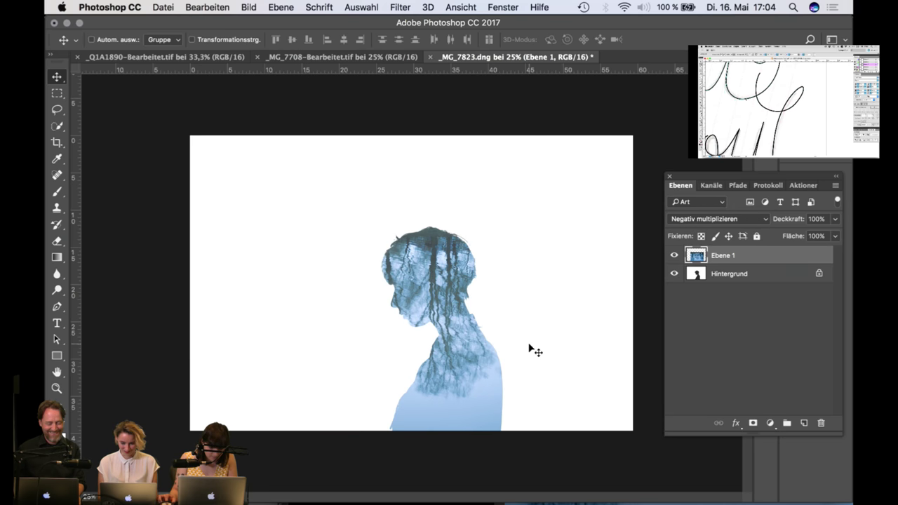
click(712, 216)
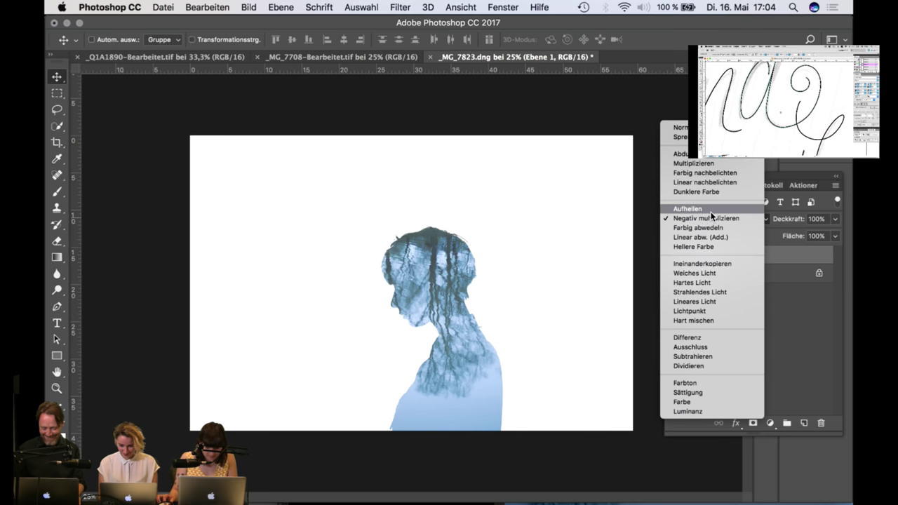
click(711, 209)
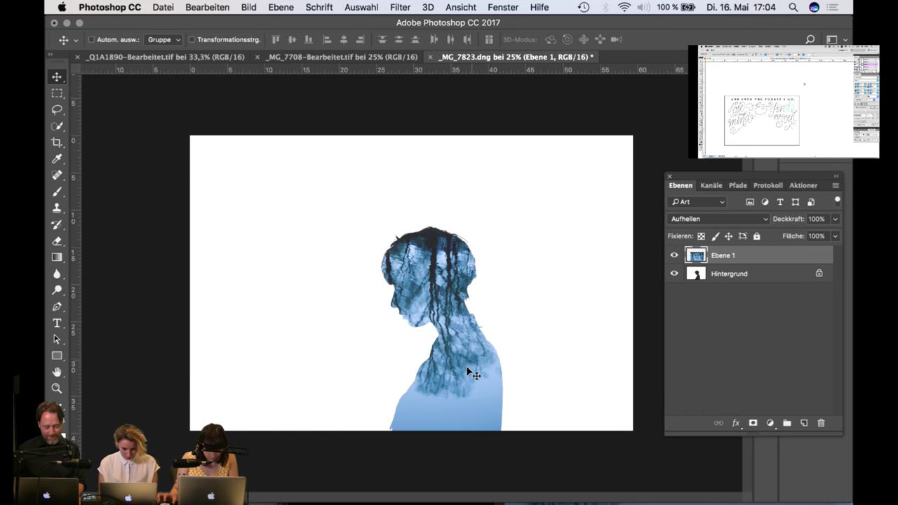
Step: Move Ebene 1 slightly down, scale it to about 103%, and shift it sideways so the trees fill the silhouette's head and neck
drag(462, 367, 466, 372)
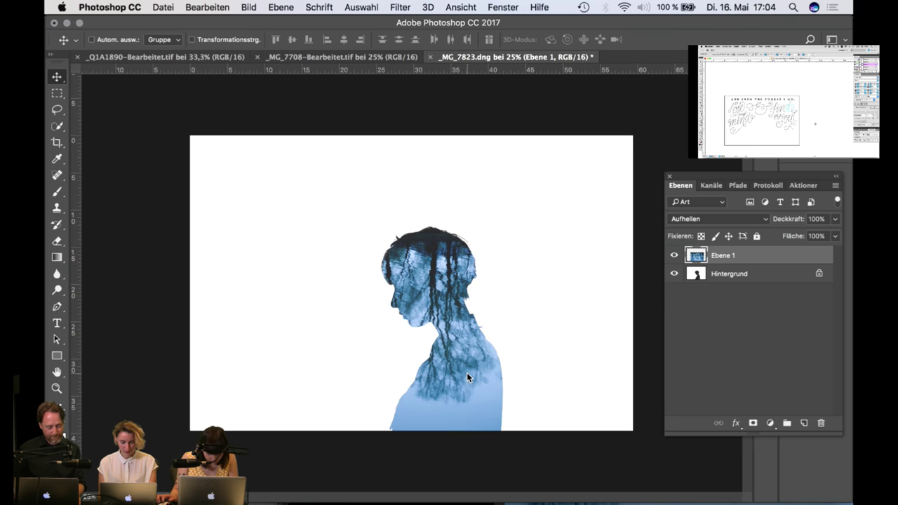
key(super+plus)
key(super+t)
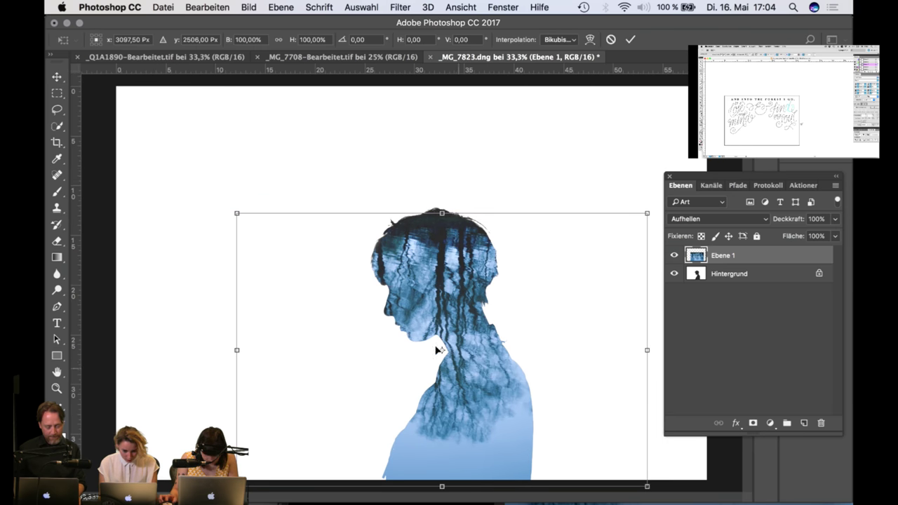
drag(216, 194, 250, 192)
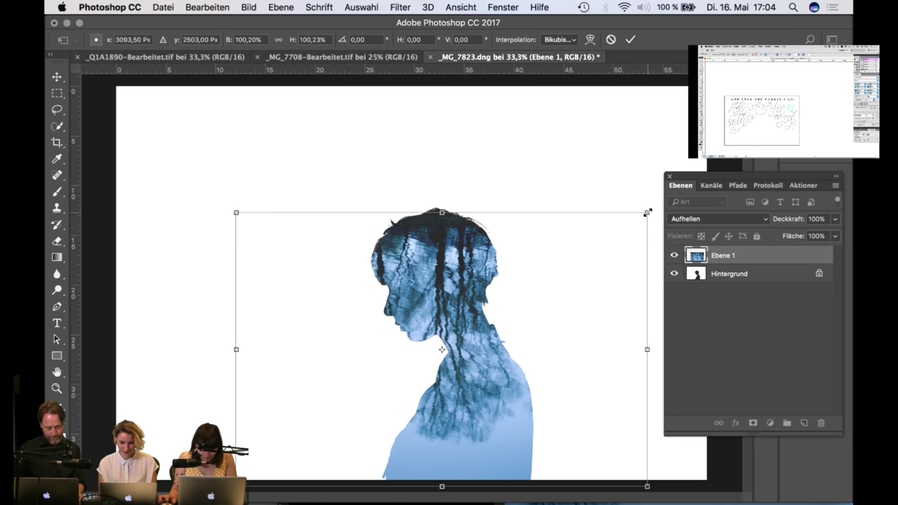
drag(647, 210, 658, 205)
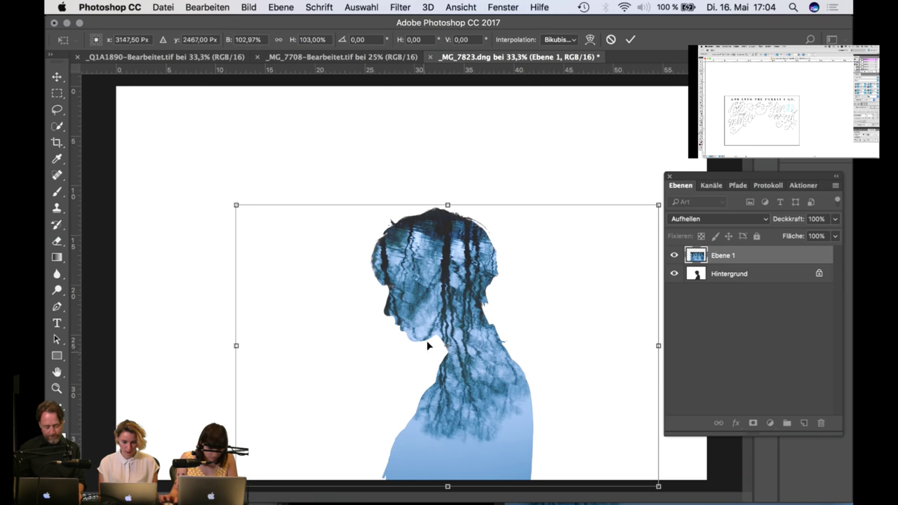
drag(444, 308, 467, 308)
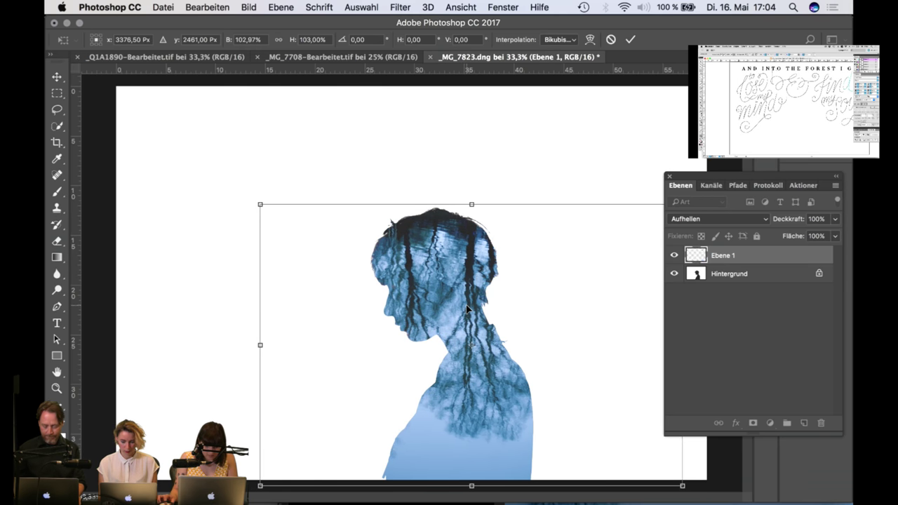
key(Return)
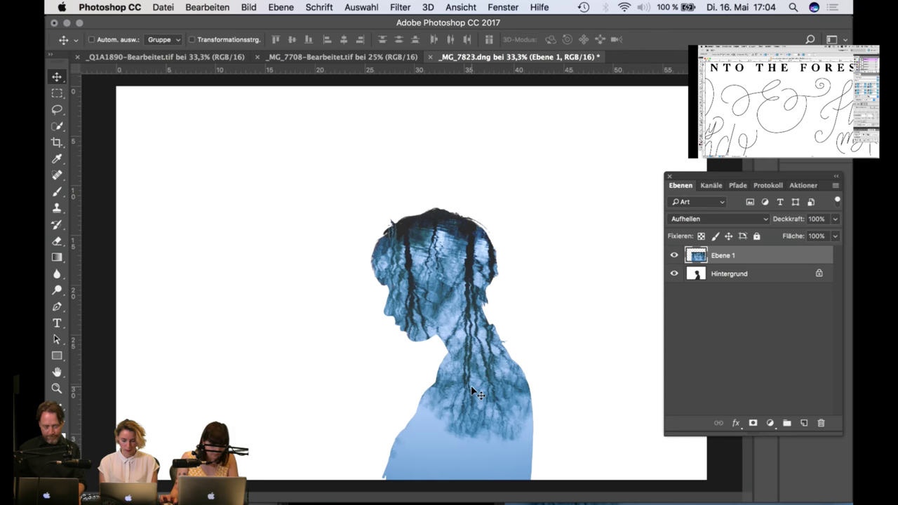
Step: Crop the image in its original proportion (Originale Proportion) tighter around the silhouette, keeping the figure roughly centred and touching the lower edge
key(super+minus)
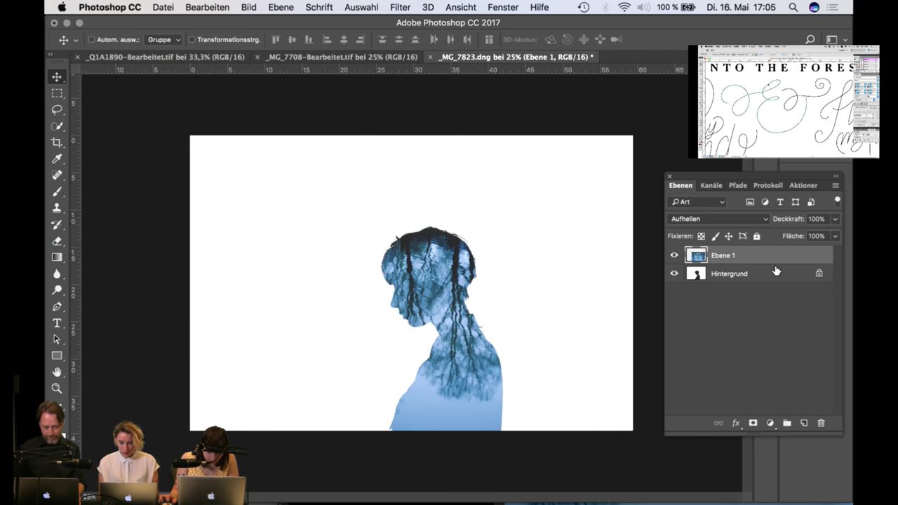
click(766, 281)
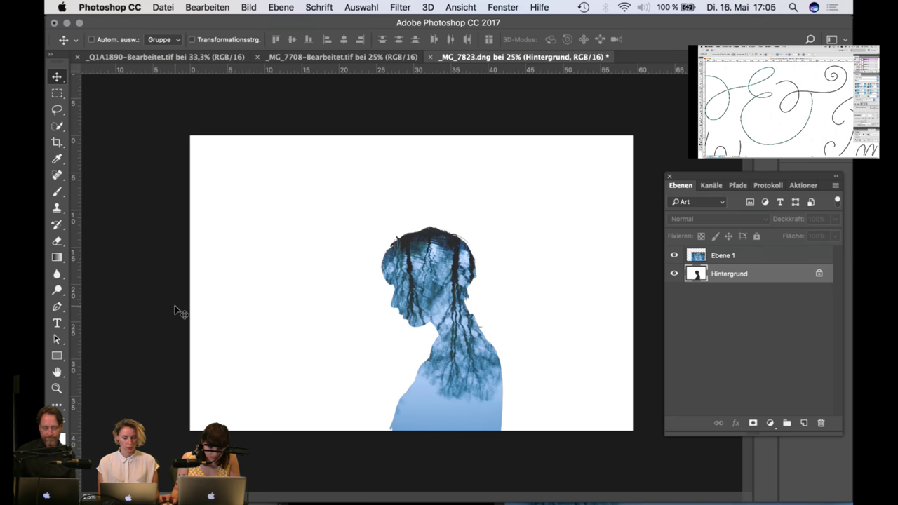
click(57, 141)
click(134, 40)
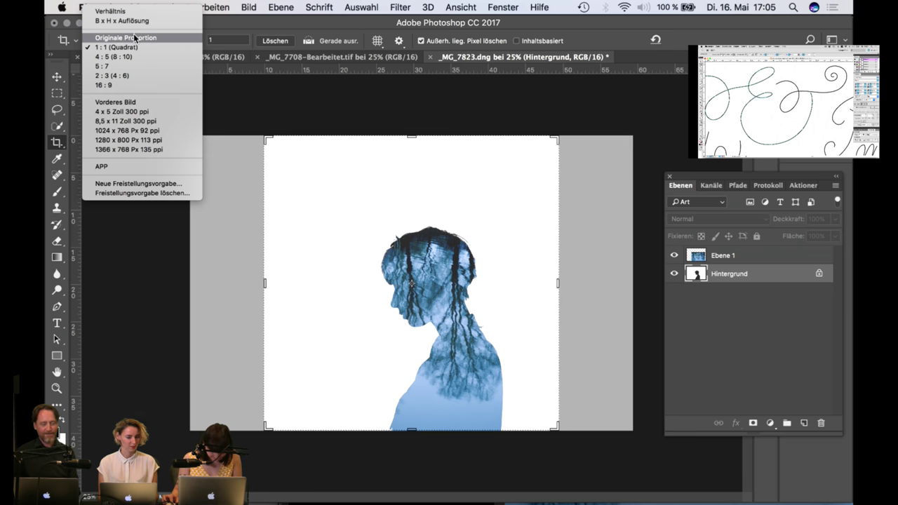
click(134, 38)
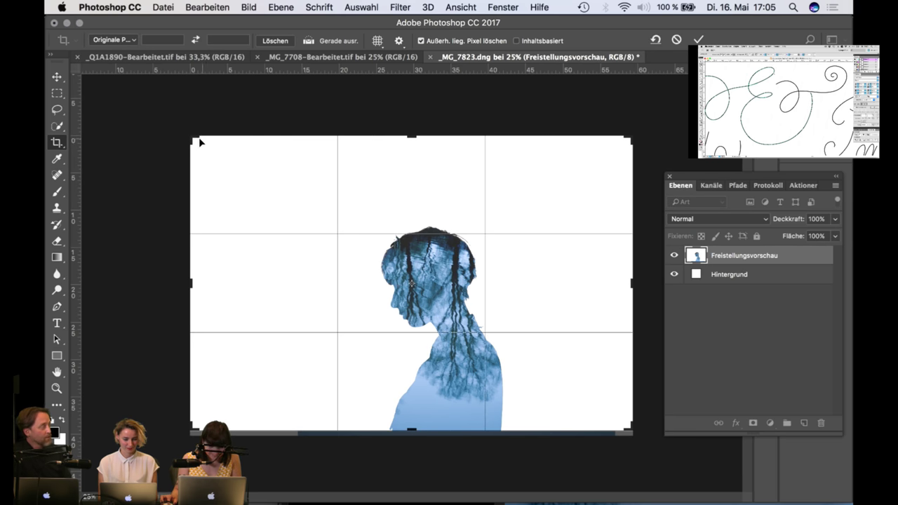
drag(189, 136, 213, 155)
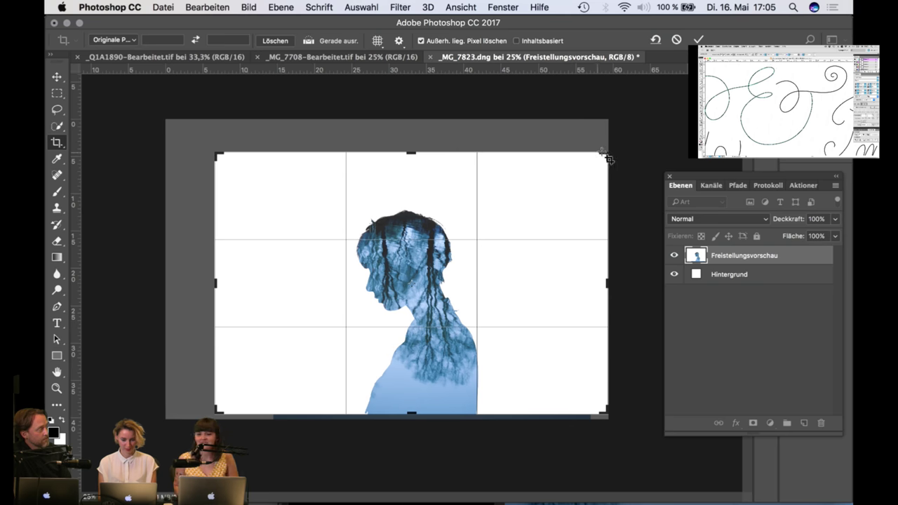
drag(606, 152, 595, 164)
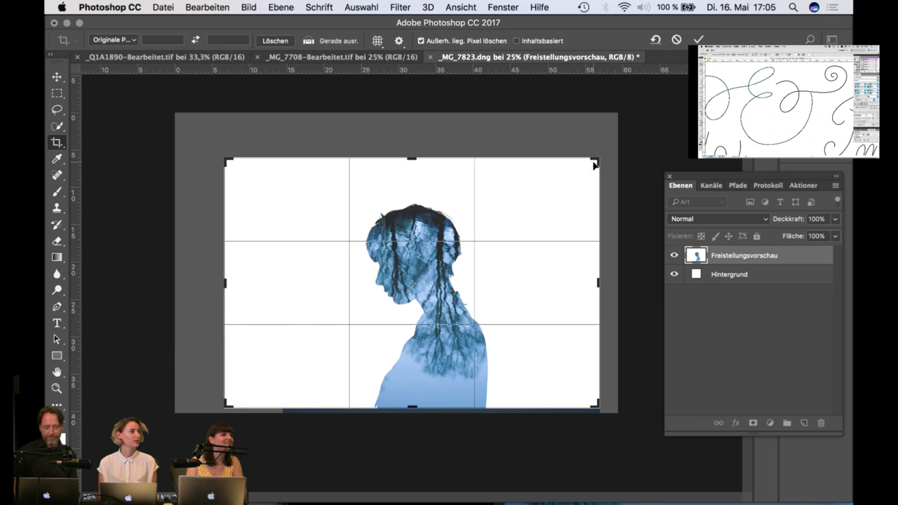
drag(458, 290, 442, 288)
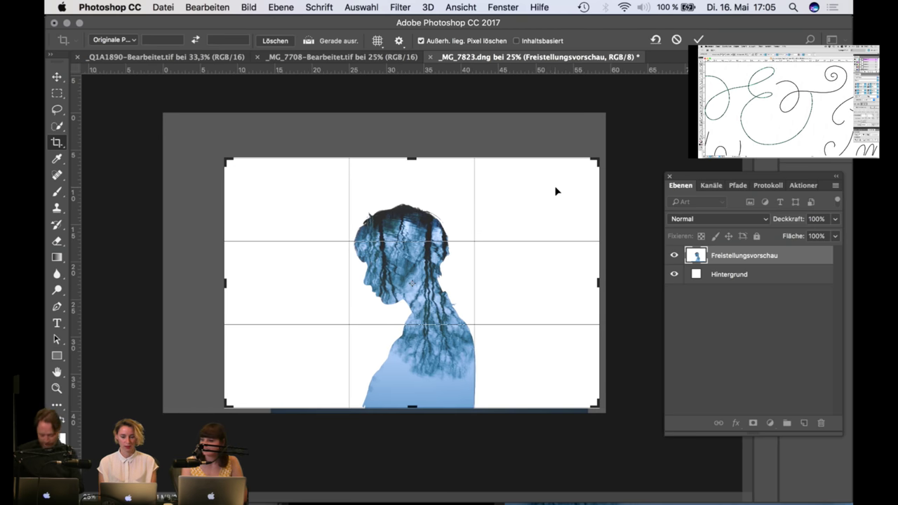
mouse_move(596, 164)
mouse_down()
mouse_move(595, 157)
mouse_move(586, 169)
mouse_up()
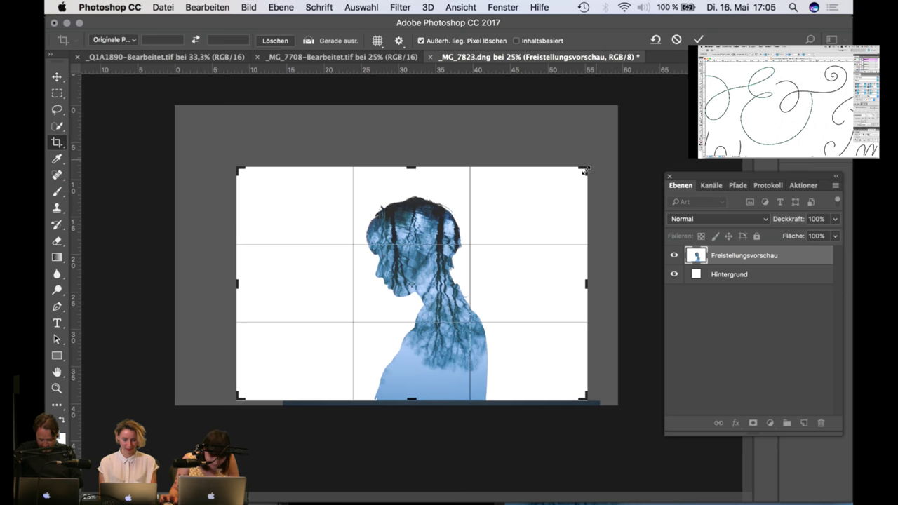
drag(472, 273, 464, 272)
key(Return)
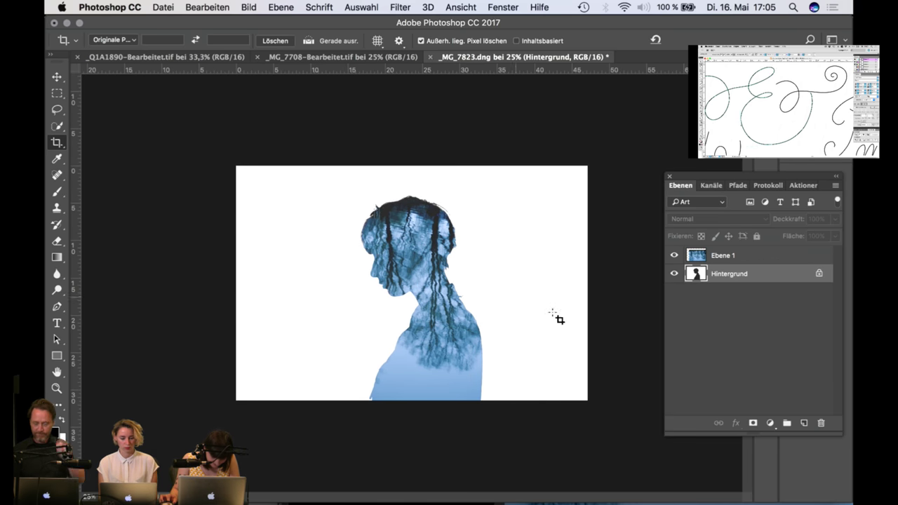
Step: Save the composite, switch to Lightroom, and open the saved double exposure in the Entwickeln module
key(super+s)
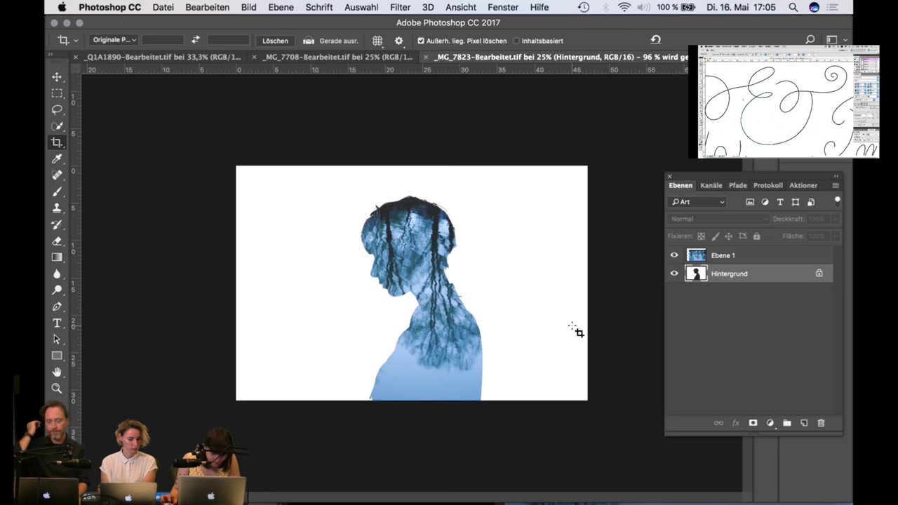
mouse_move(456, 498)
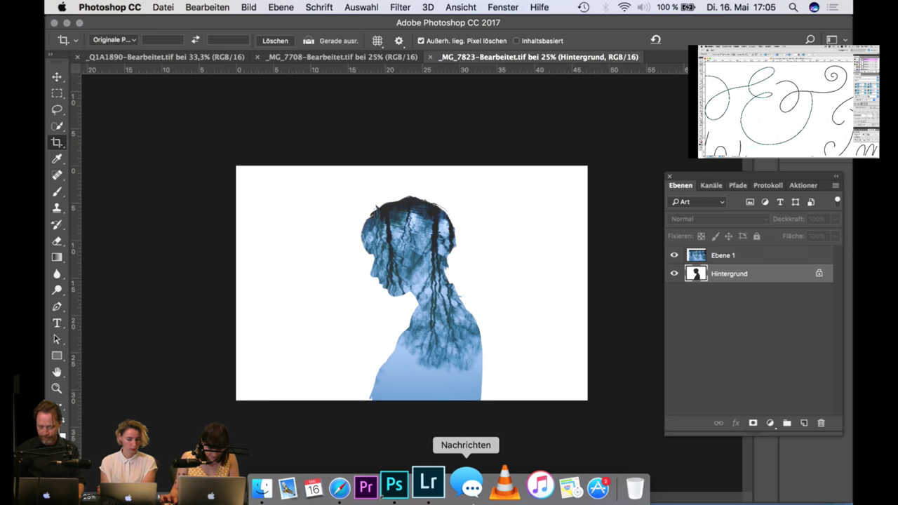
click(440, 483)
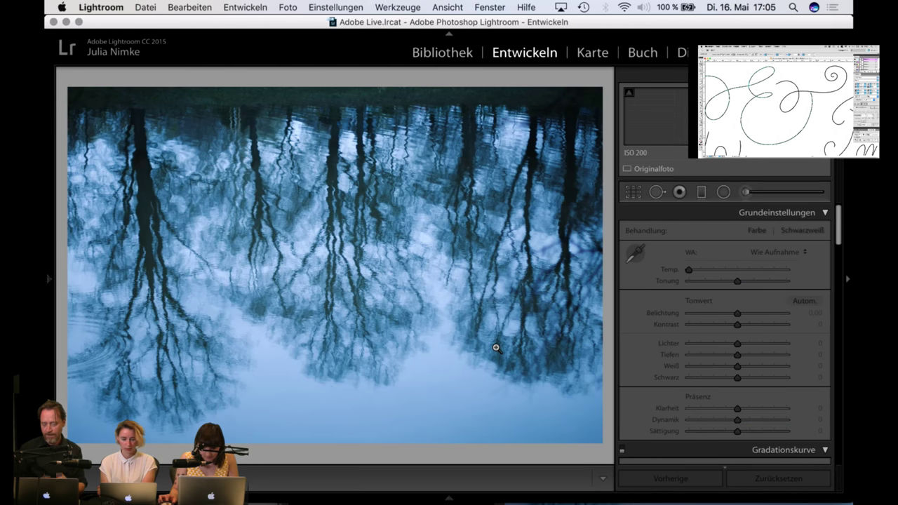
key(g)
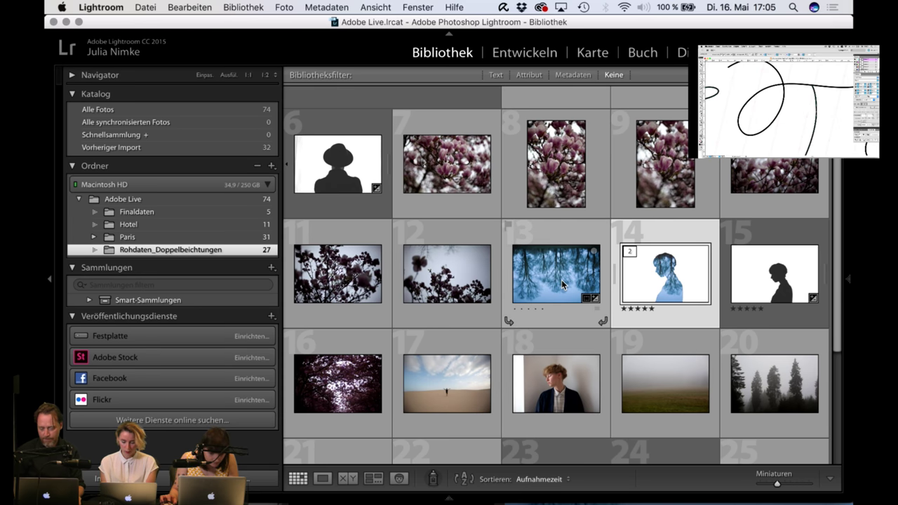
key(e)
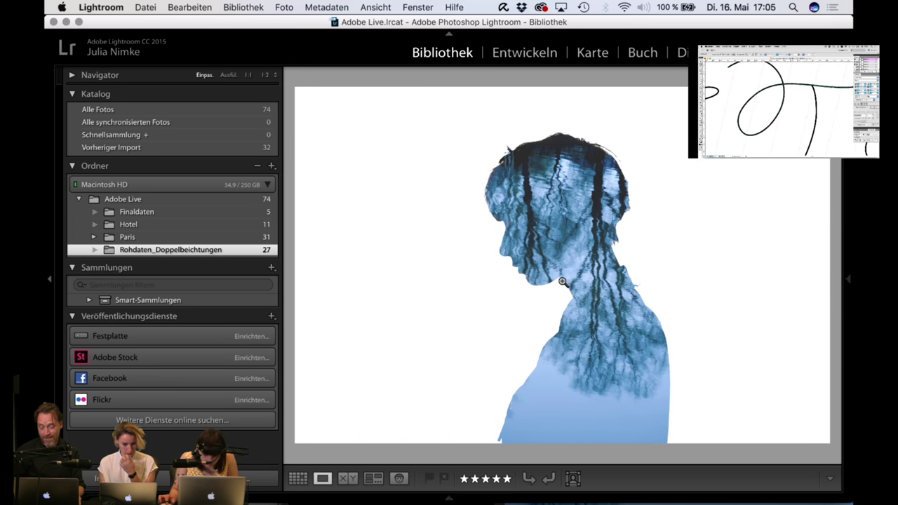
click(531, 54)
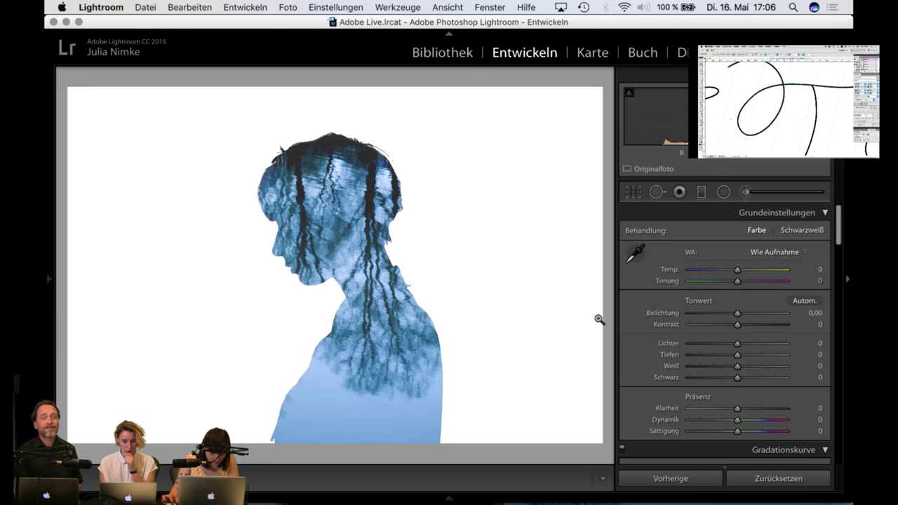
Step: Apply the user preset Standart to the double exposure
mouse_move(45, 284)
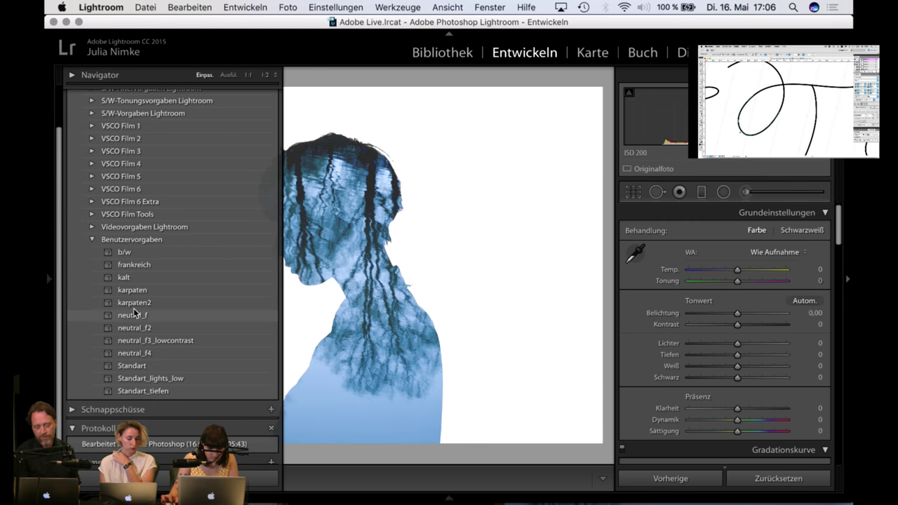
click(156, 370)
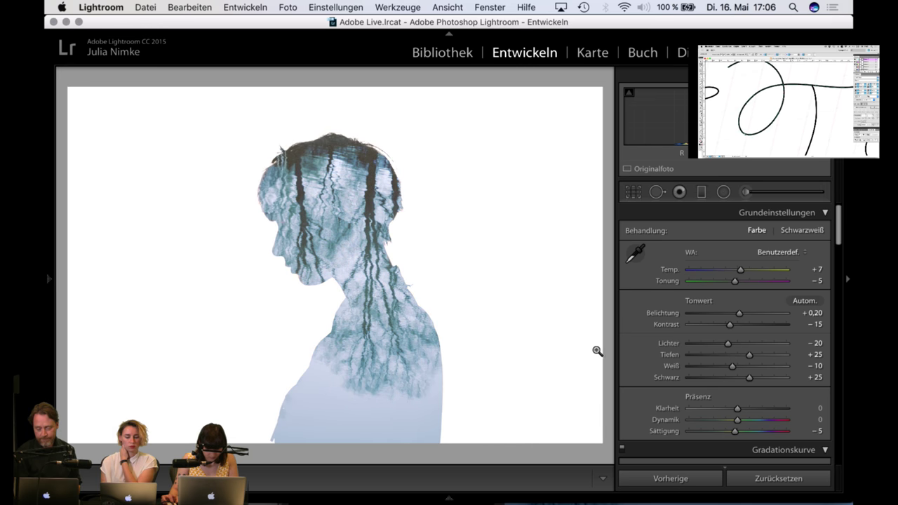
Step: Set Belichtung to −0,50, Lichter to −100, Weiß to −90 and Tiefen to +21
click(808, 312)
text(0)
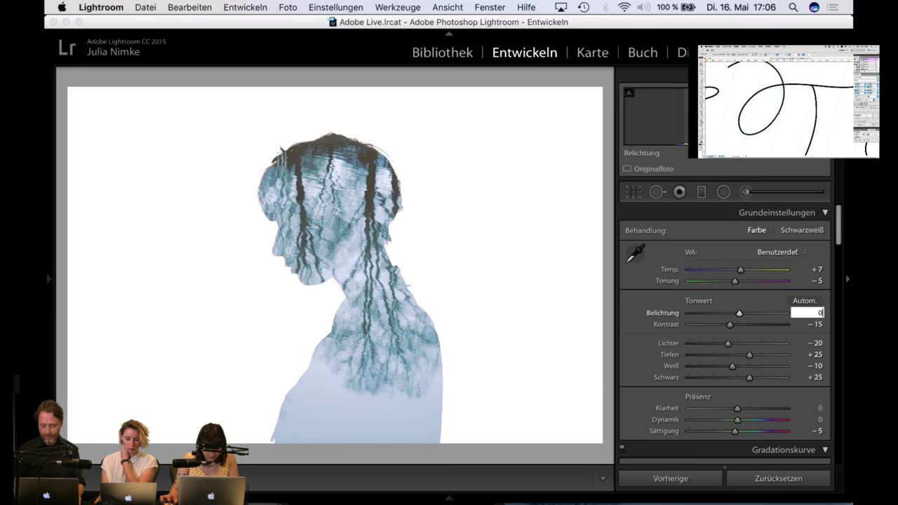
key(Return)
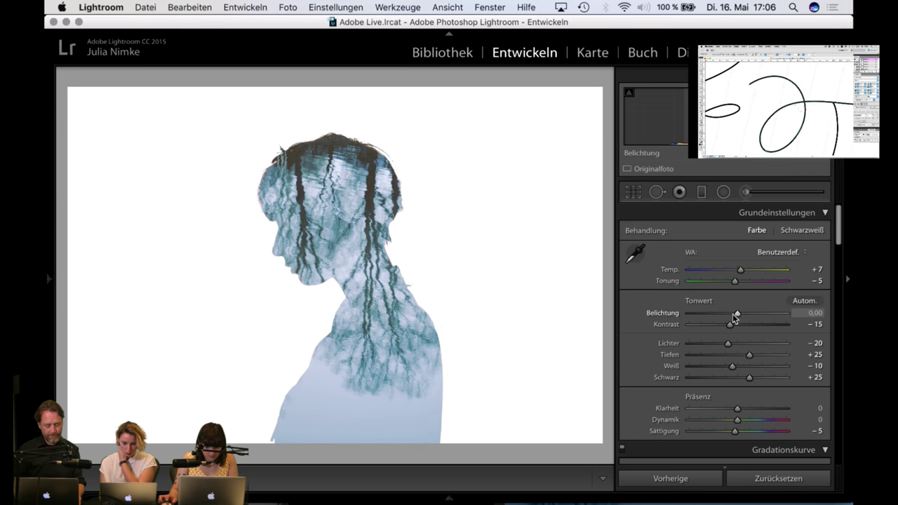
drag(733, 317, 730, 315)
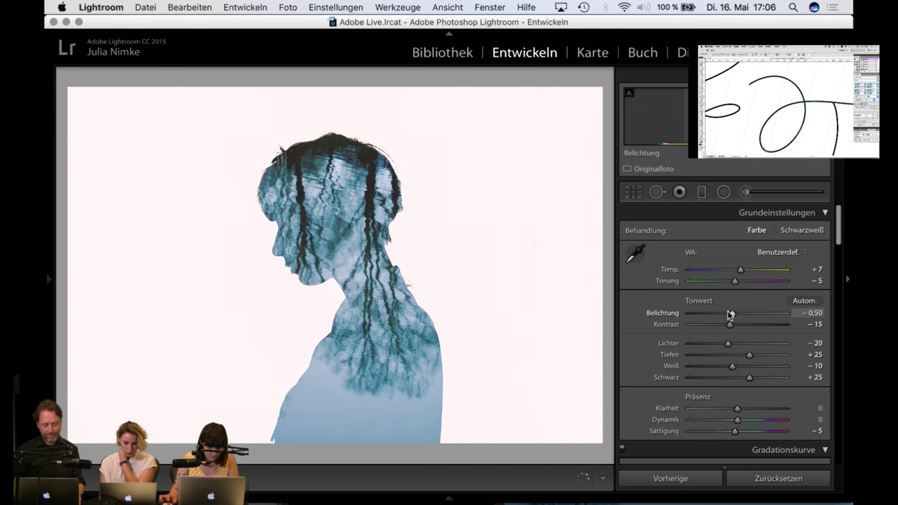
drag(699, 345, 693, 366)
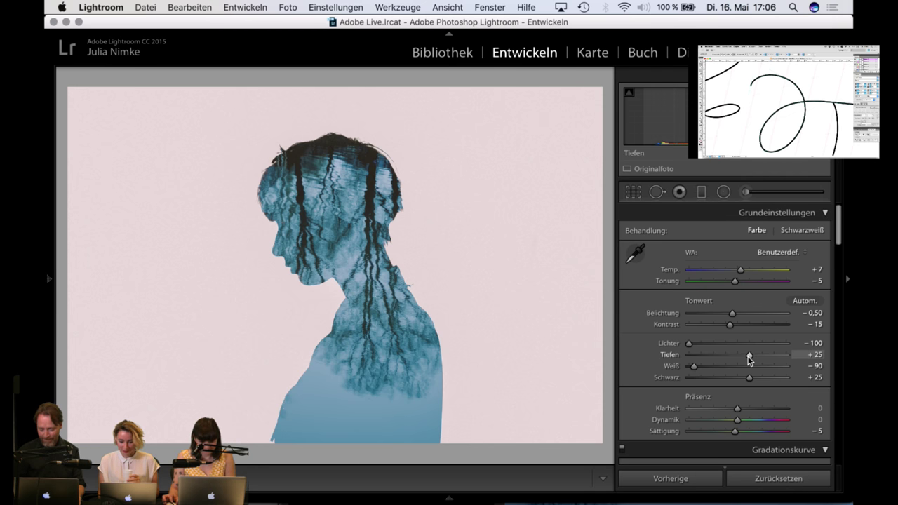
mouse_move(748, 359)
mouse_down()
mouse_move(741, 358)
mouse_move(761, 357)
mouse_move(747, 358)
mouse_up()
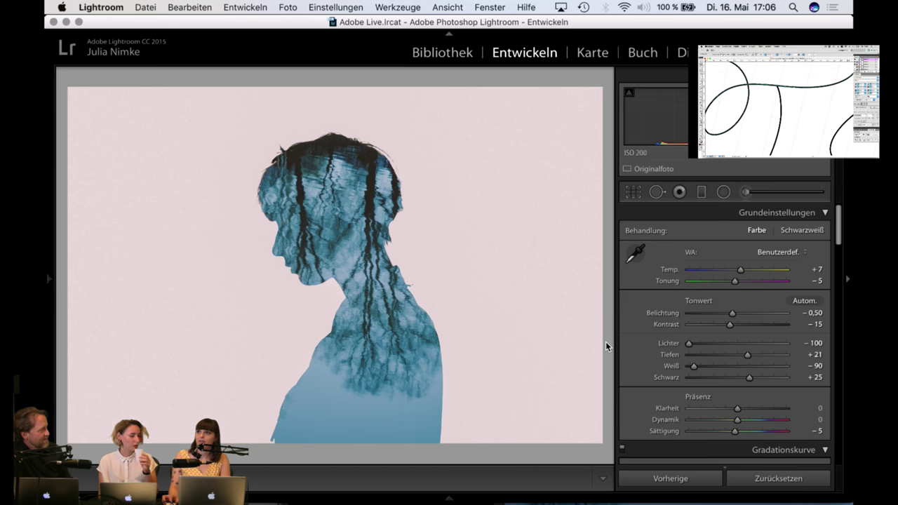
Step: Darken the image corners by setting the Vignettierung Betrag in Objektivkorrekturen to −90
scroll(696, 397, down, 3)
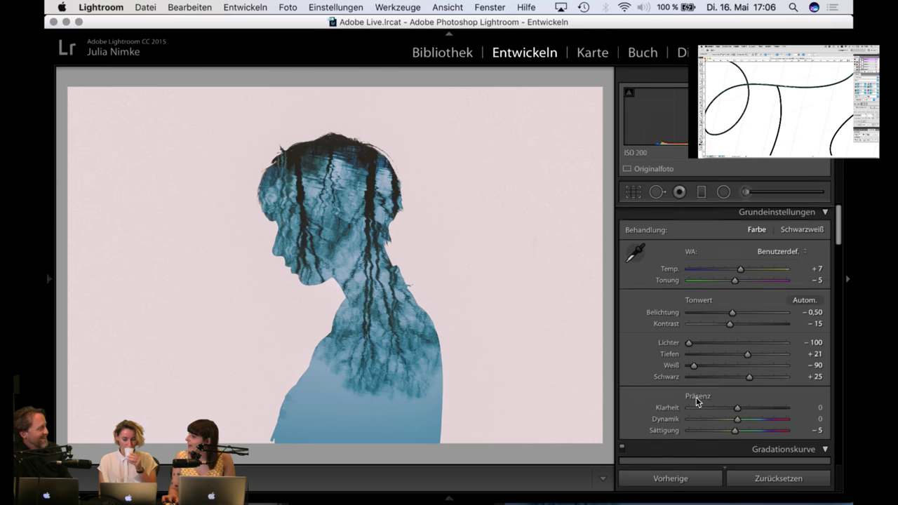
scroll(696, 398, down, 12)
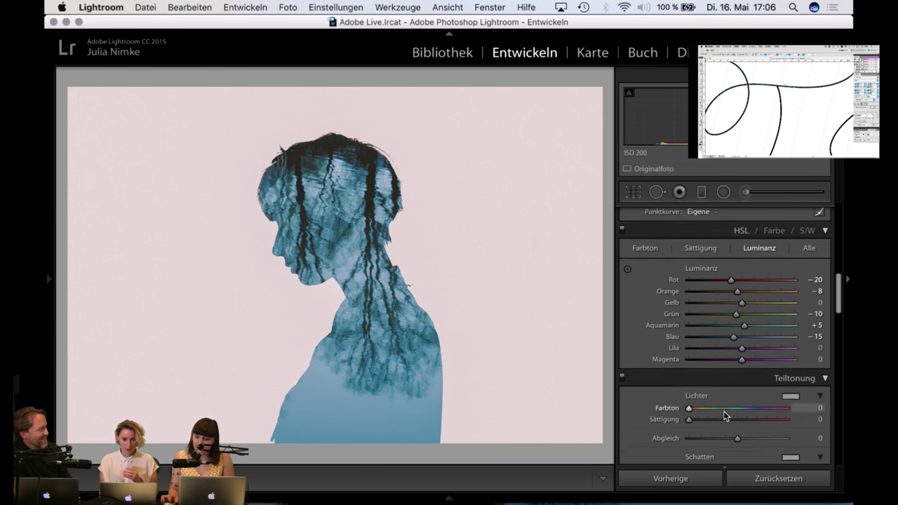
scroll(724, 411, down, 4)
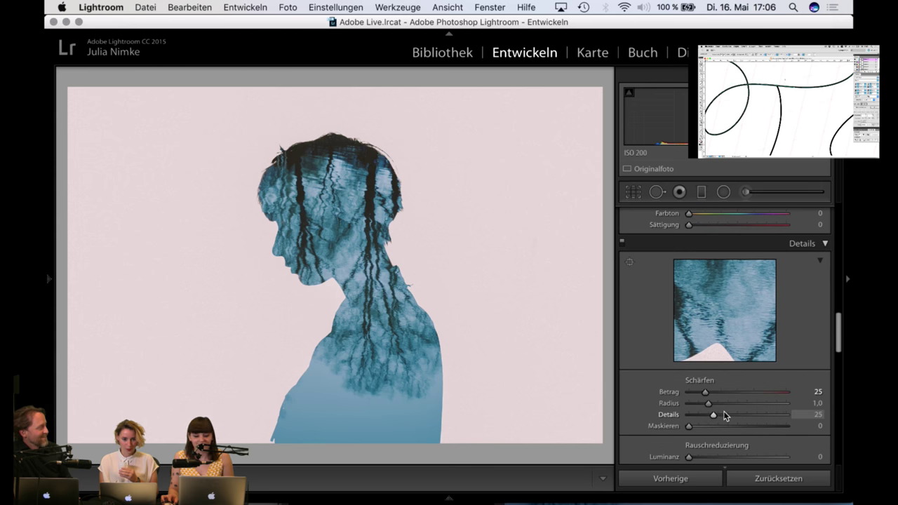
scroll(723, 415, down, 7)
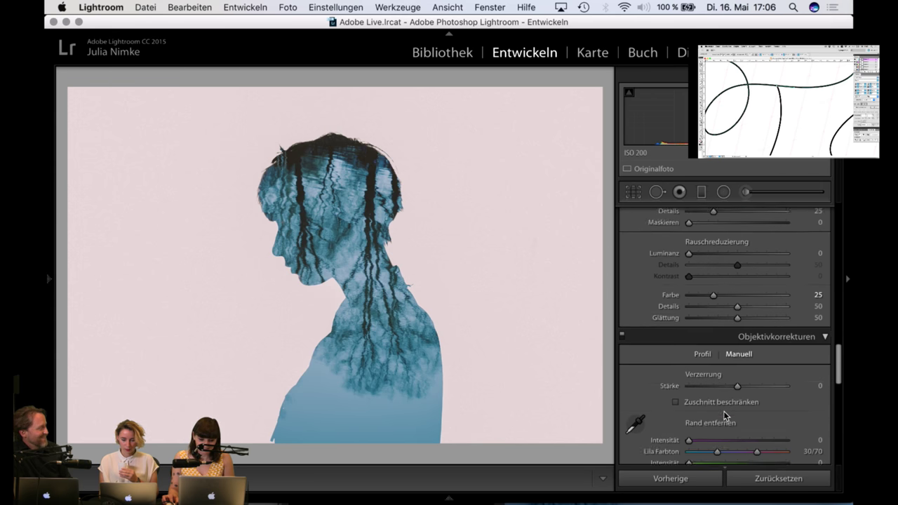
scroll(724, 415, down, 6)
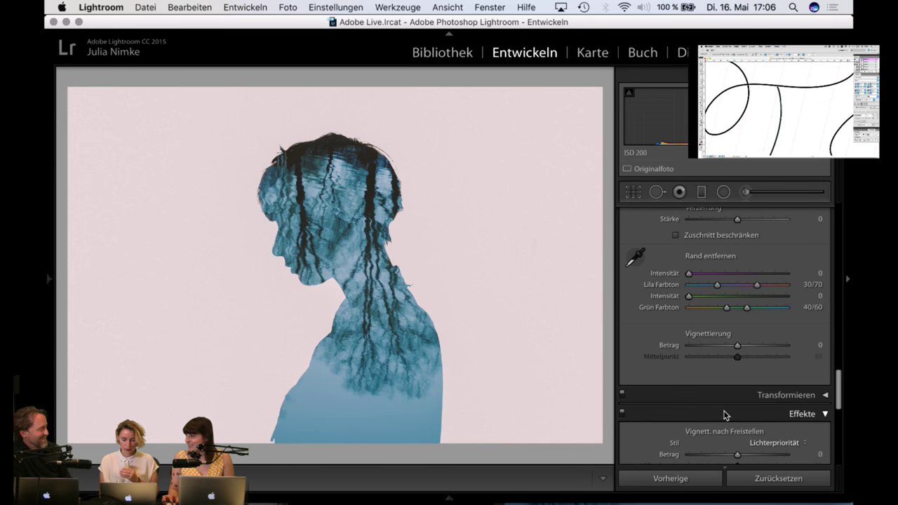
drag(737, 352, 688, 352)
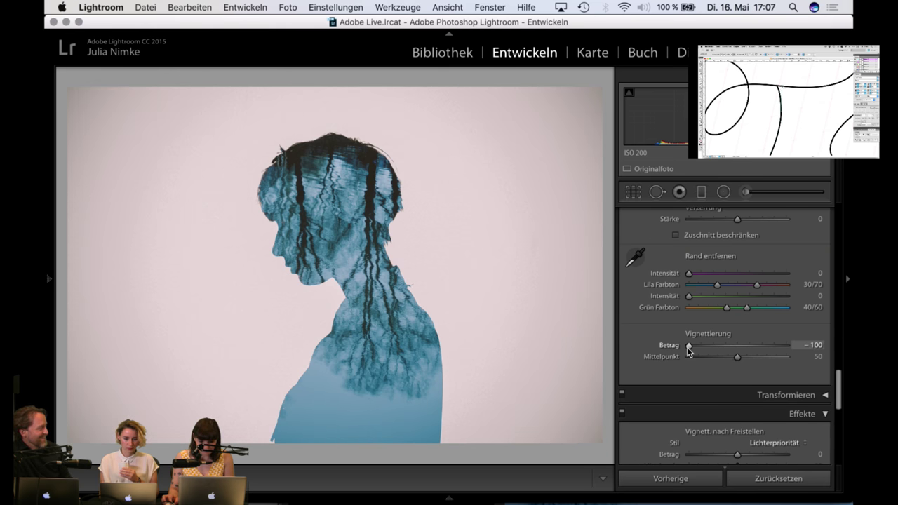
double_click(689, 352)
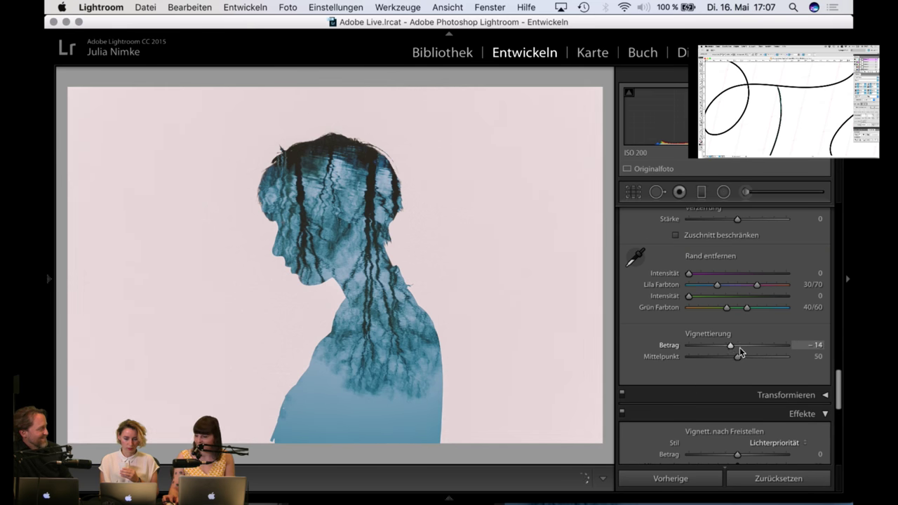
drag(689, 352, 693, 351)
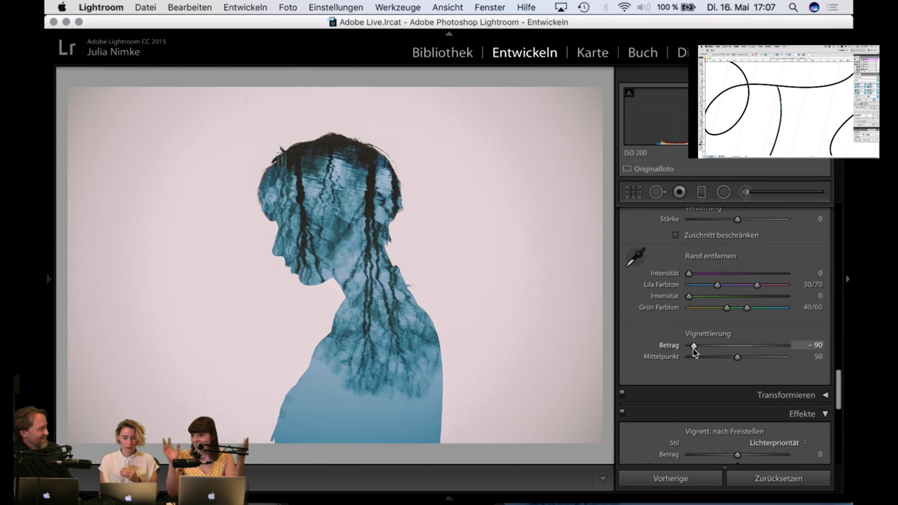
scroll(693, 352, down, 5)
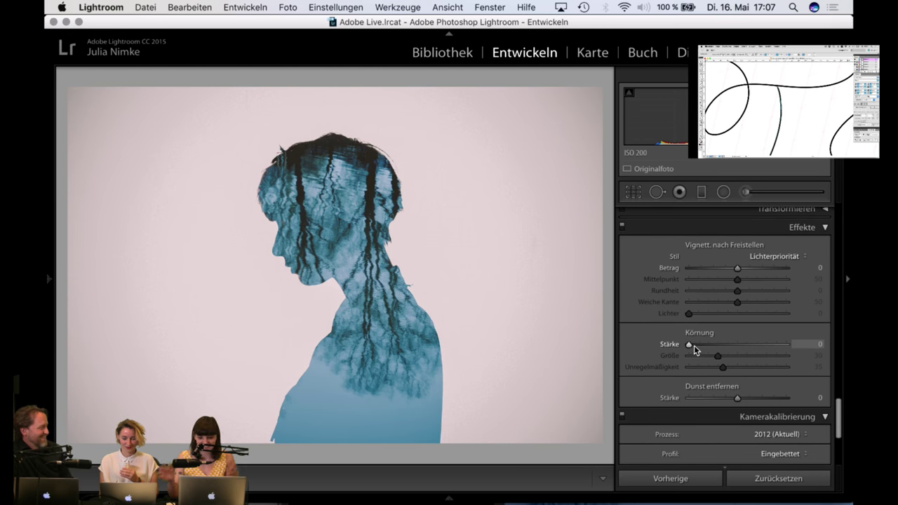
scroll(690, 353, up, 10)
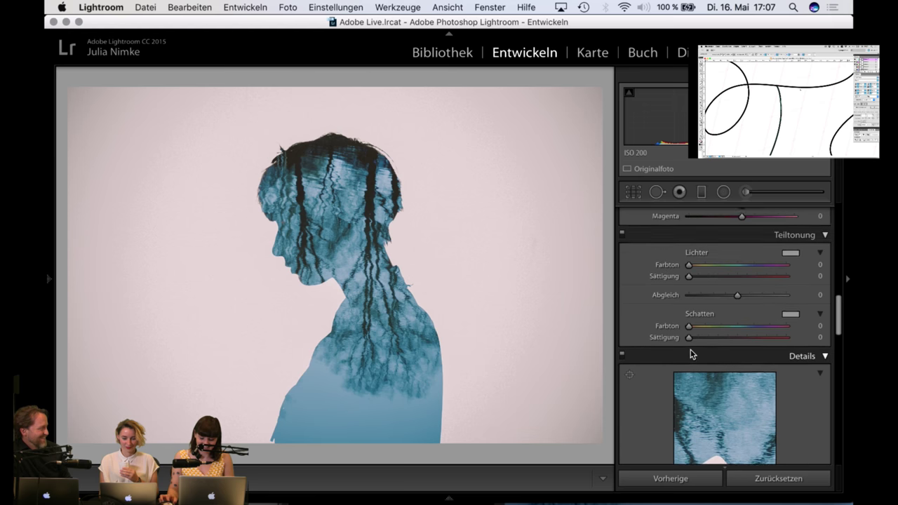
scroll(690, 354, up, 8)
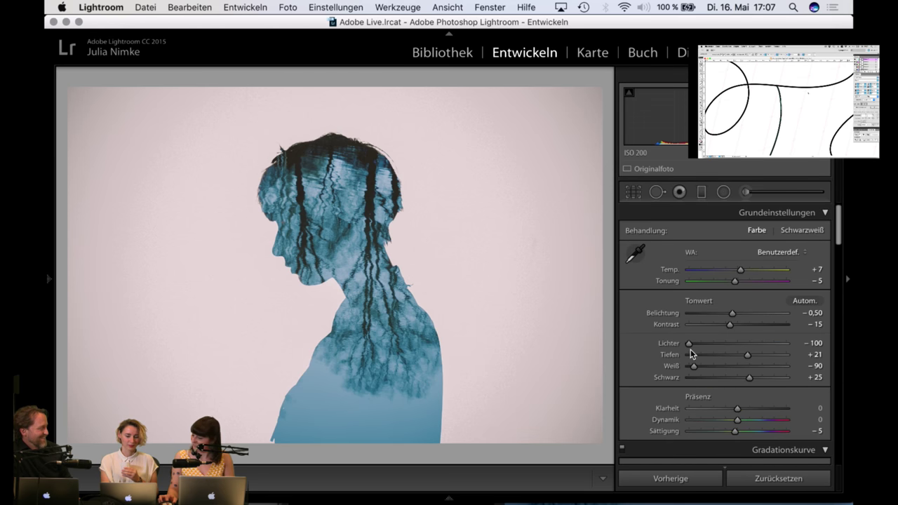
Step: Return to the library grid and view the silhouette double exposure with the tree reflections enlarged
key(g)
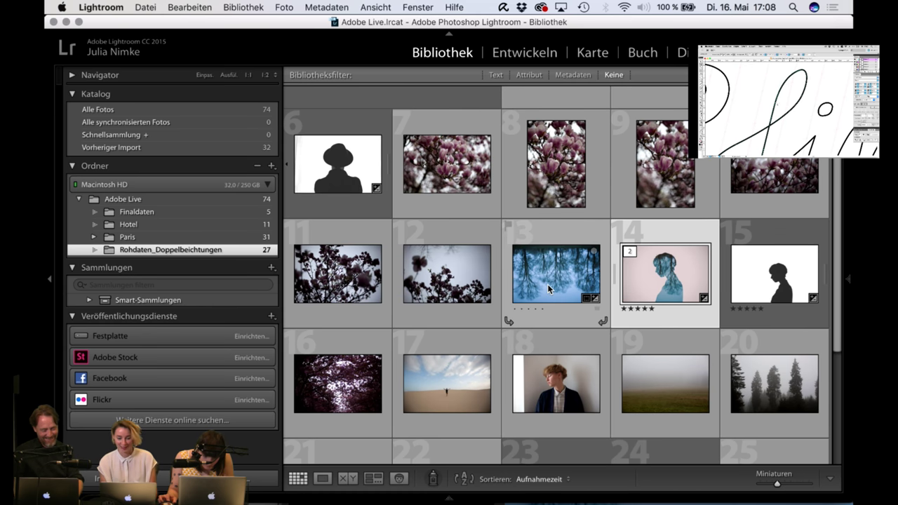
click(573, 284)
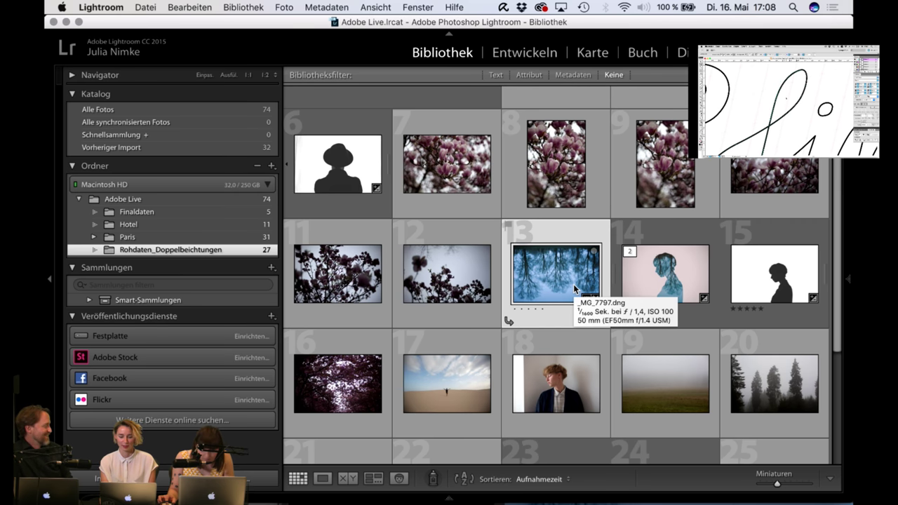
key(Right)
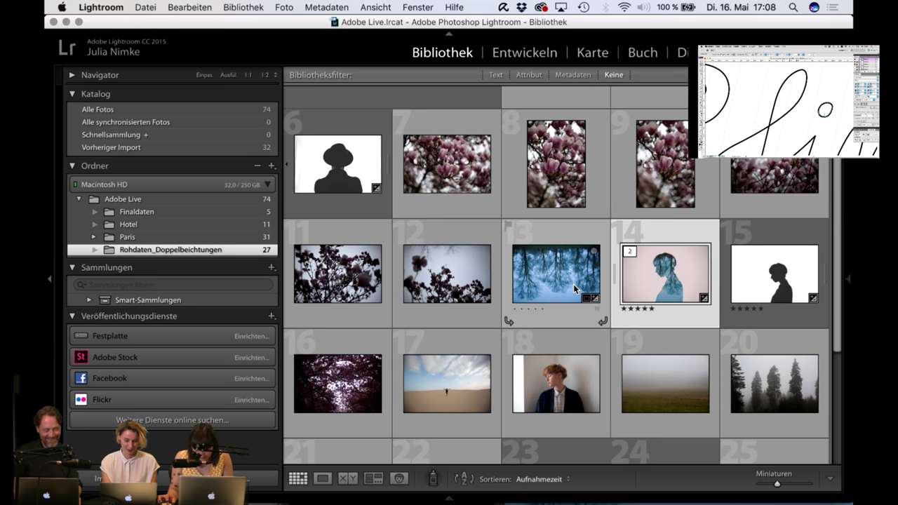
key(e)
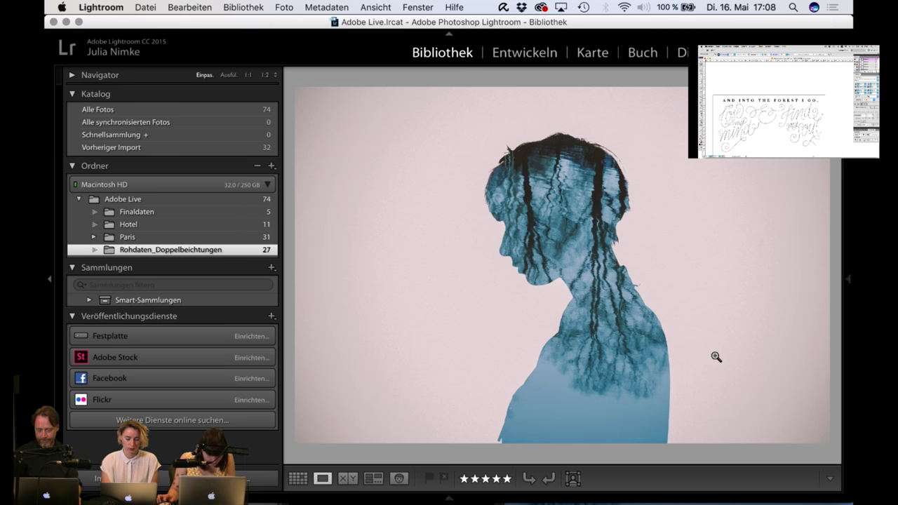
Step: Look through the magnolia photos one by one in large view and return to the grid
key(g)
scroll(524, 301, up, 3)
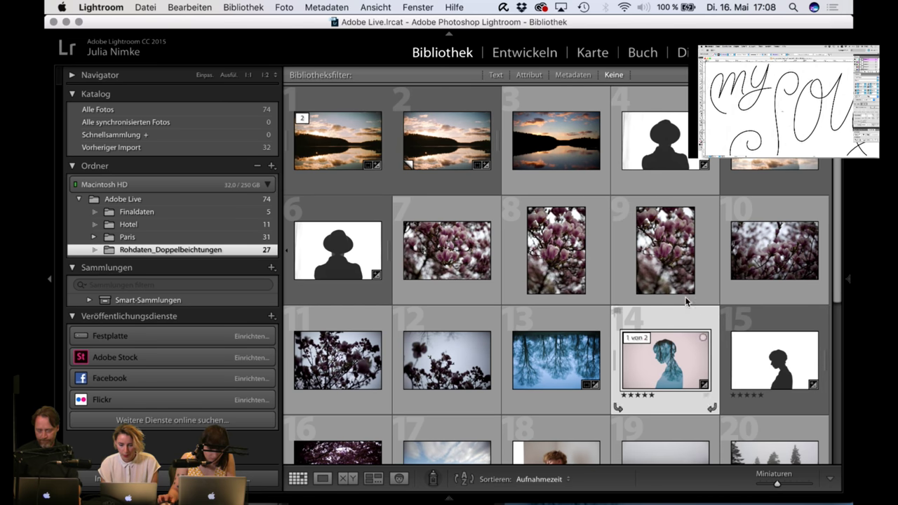
double_click(445, 257)
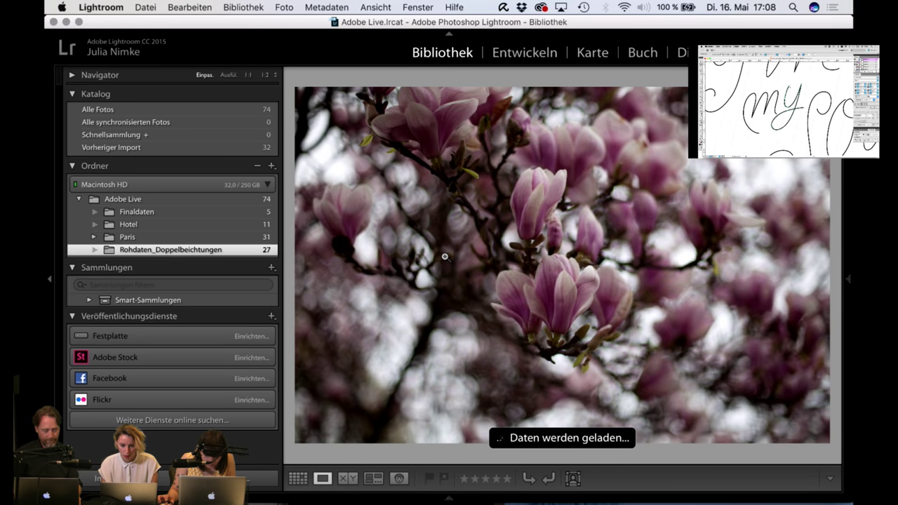
key(Right)
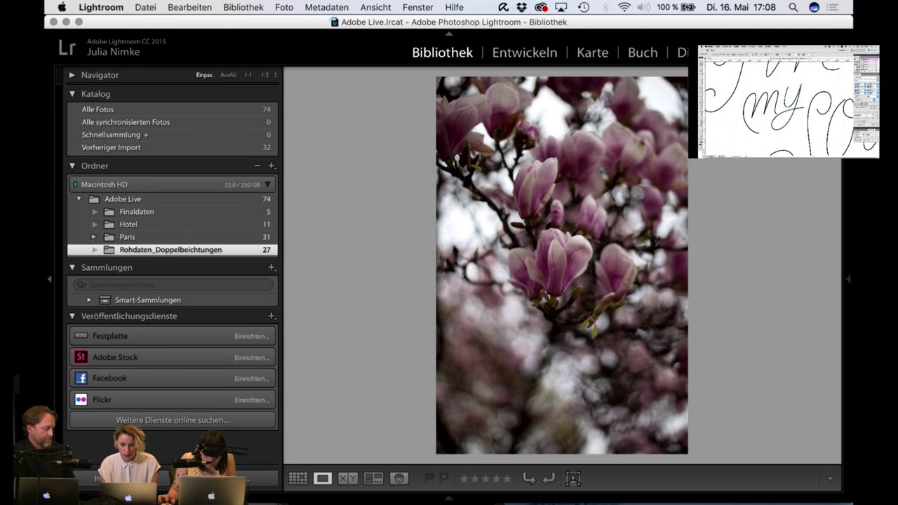
key(Right)
key(Right)
key(Right)
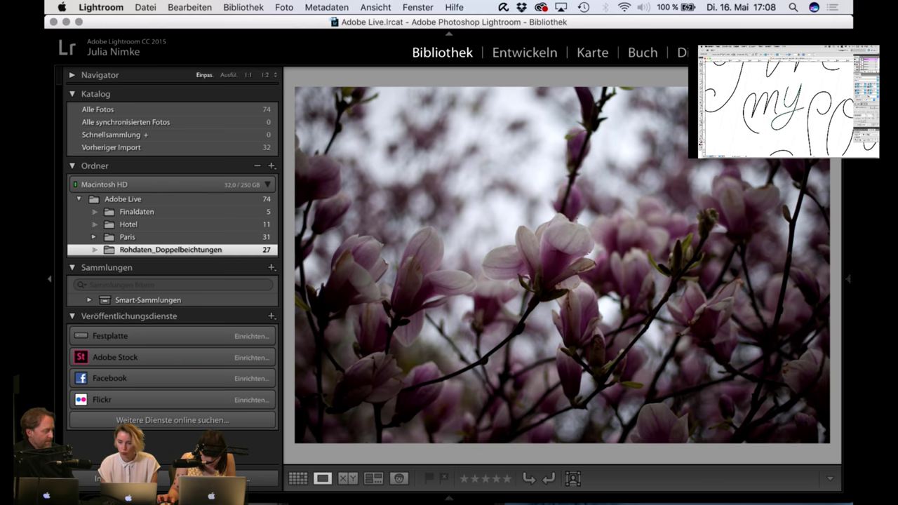
key(Right)
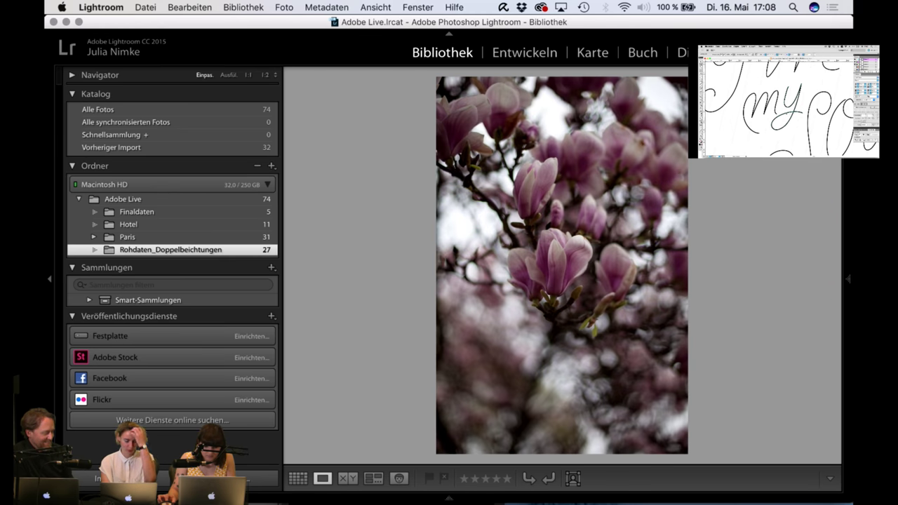
key(g)
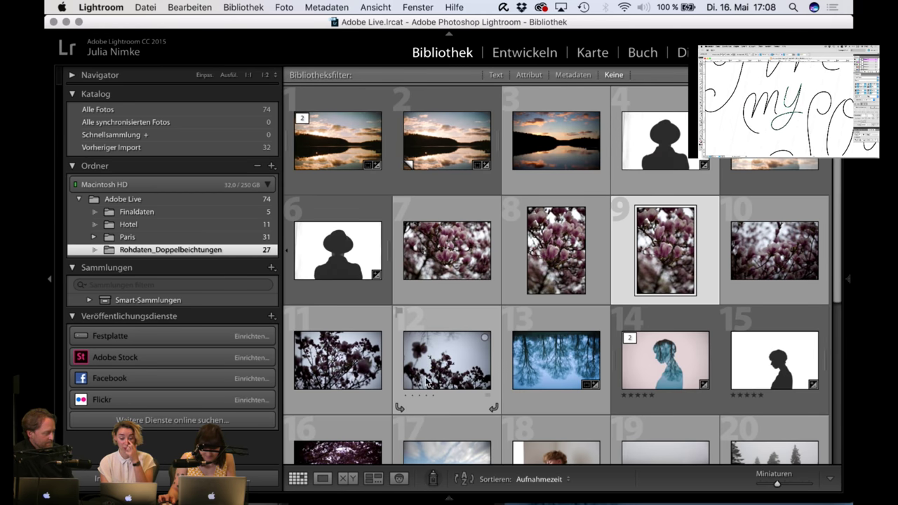
Step: View the foggy hilltop double exposure with the upside-down trees enlarged and return to the grid
click(669, 369)
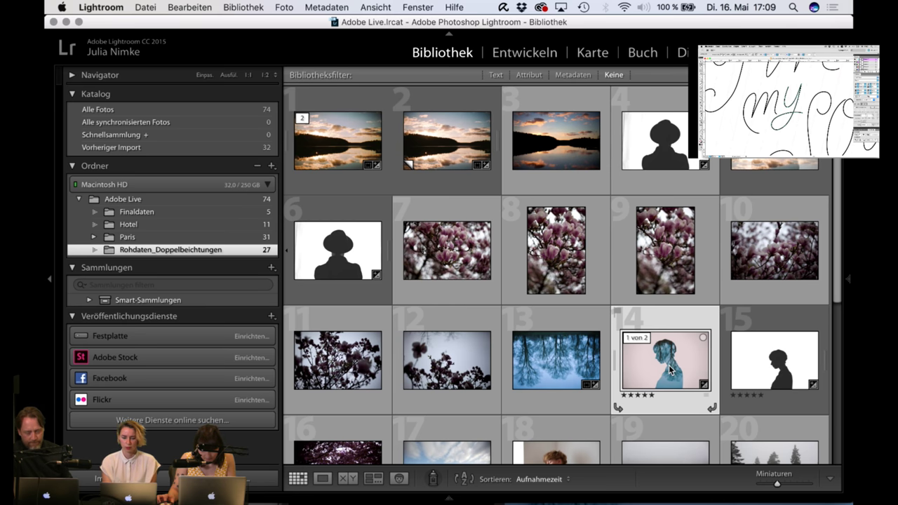
key(Up)
key(Left)
key(Down)
key(Right)
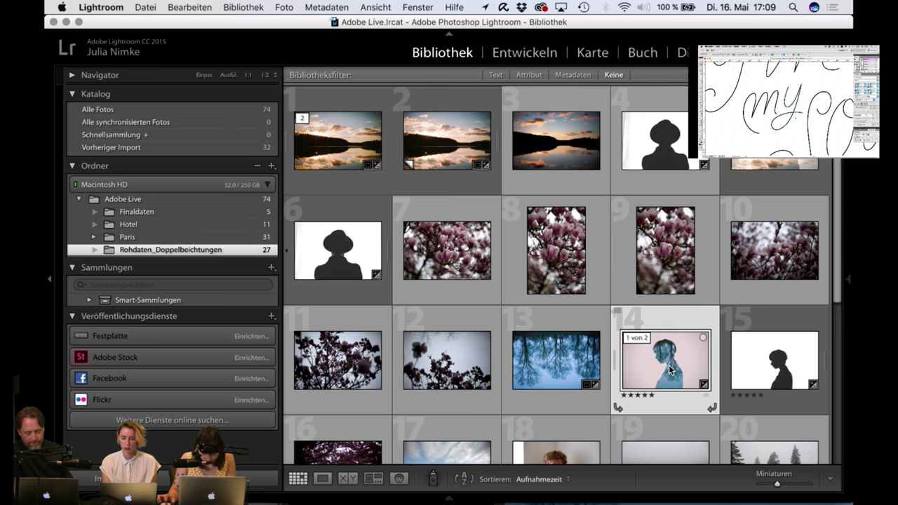
scroll(608, 379, down, 8)
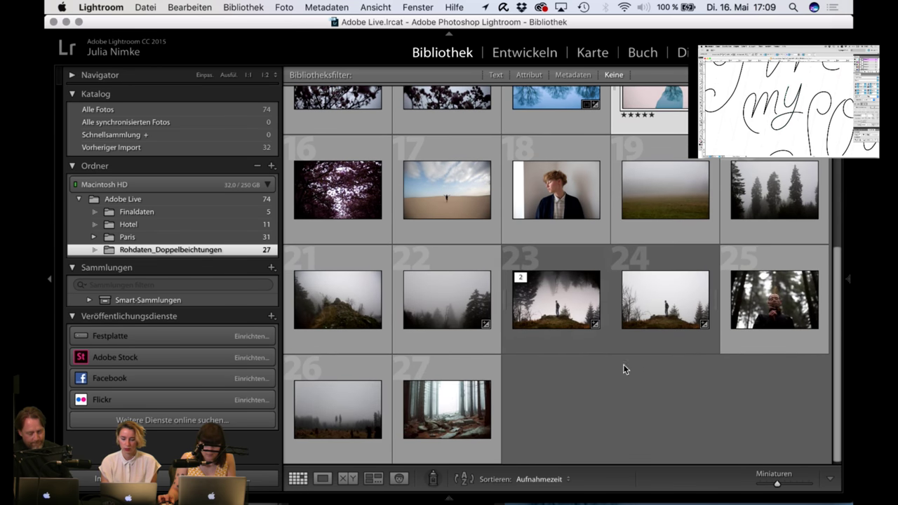
double_click(555, 312)
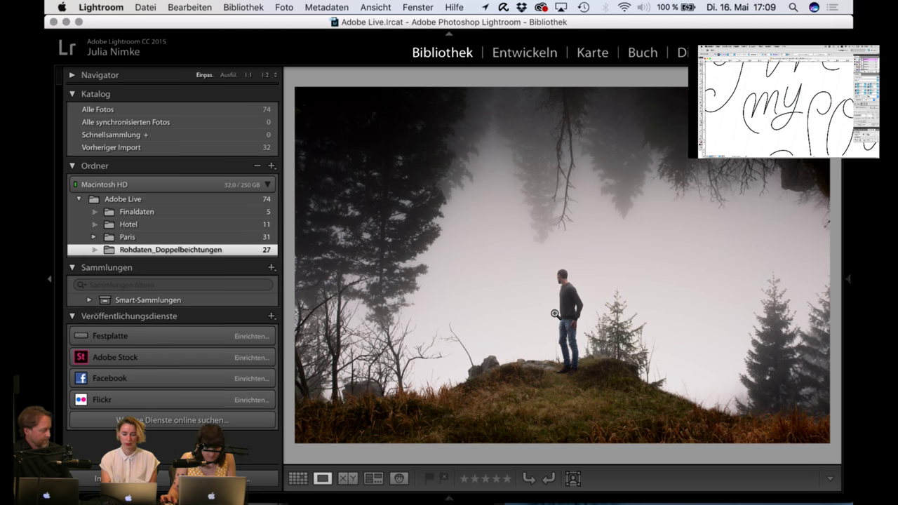
double_click(554, 314)
Step: View the tree-reflection silhouette and the lake double exposure with the hat silhouette enlarged, returning to the grid
scroll(600, 283, up, 4)
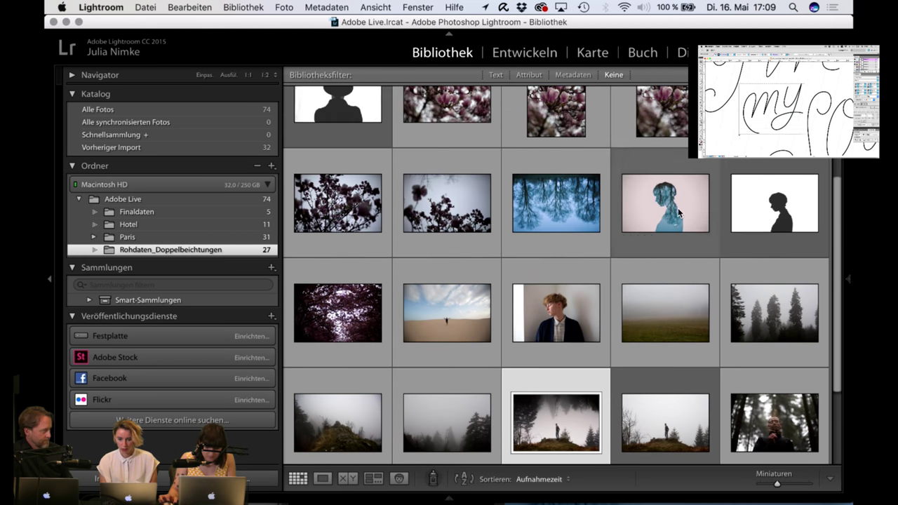
double_click(677, 207)
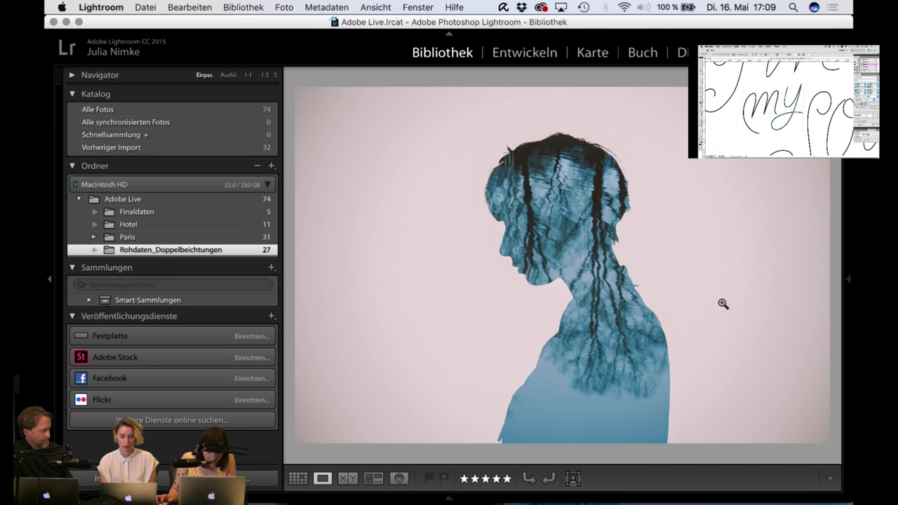
key(g)
scroll(721, 300, up, 3)
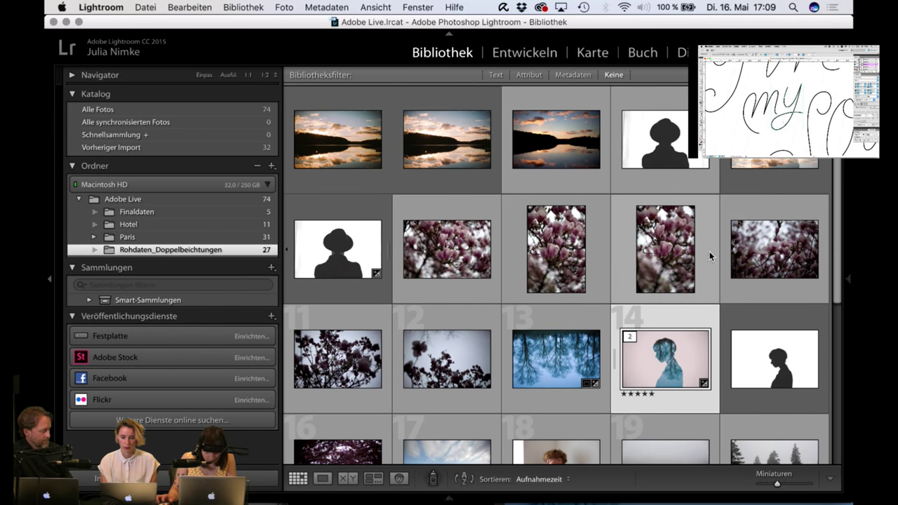
double_click(749, 164)
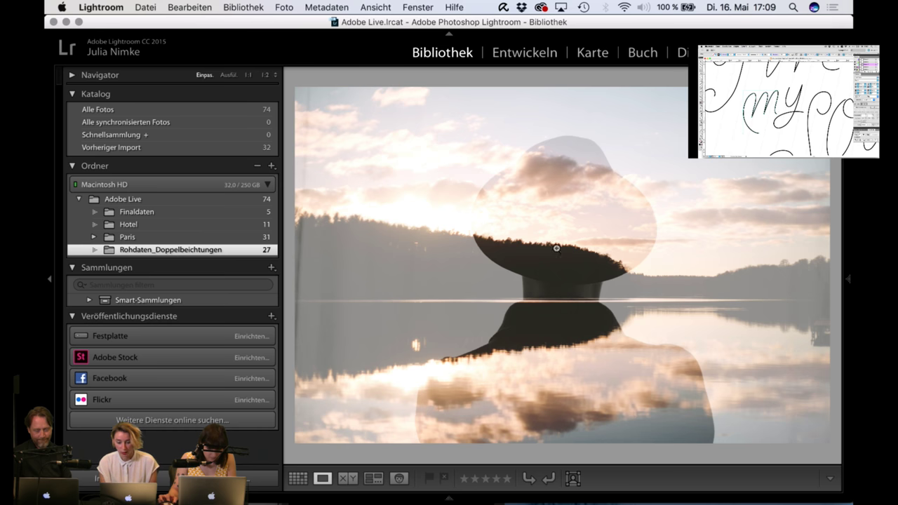
key(g)
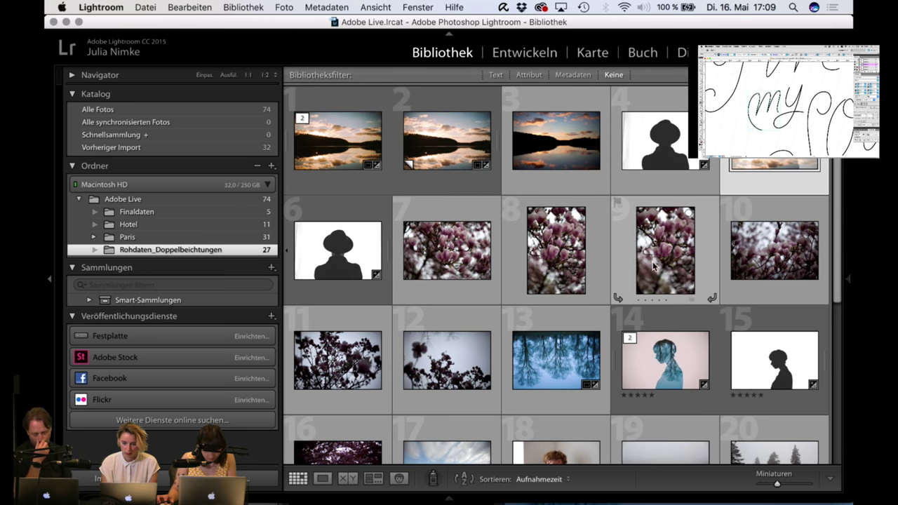
Step: Select the hat silhouette portrait, photo 4, in the grid of the Rohdaten_Doppelbeichtungen folder
click(674, 163)
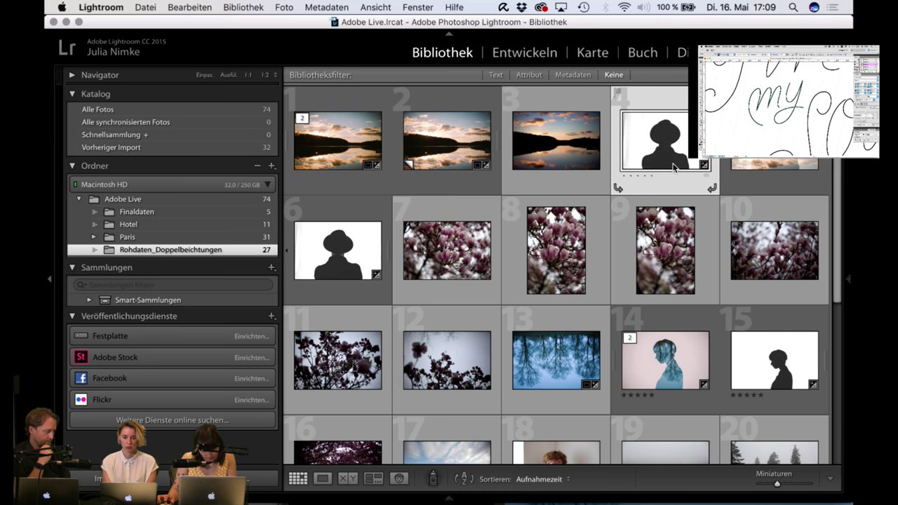
scroll(672, 311, down, 2)
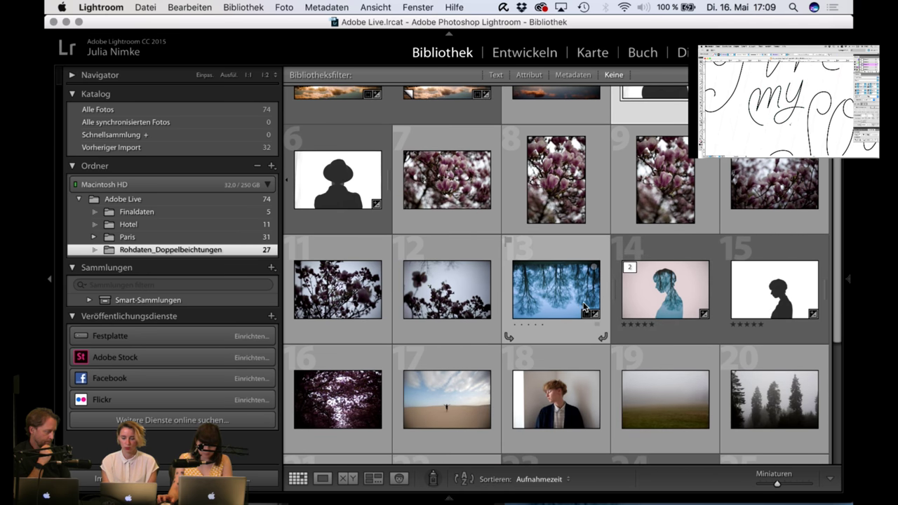
click(659, 302)
scroll(349, 187, up, 2)
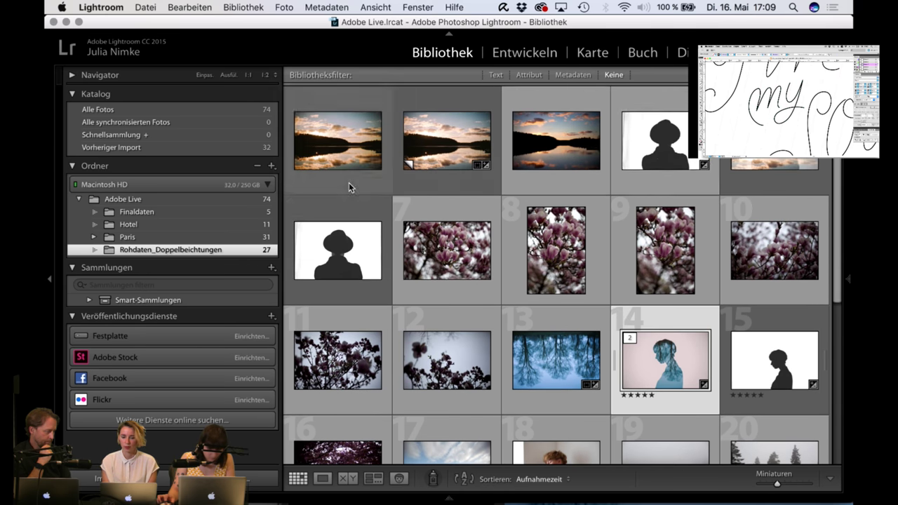
click(667, 156)
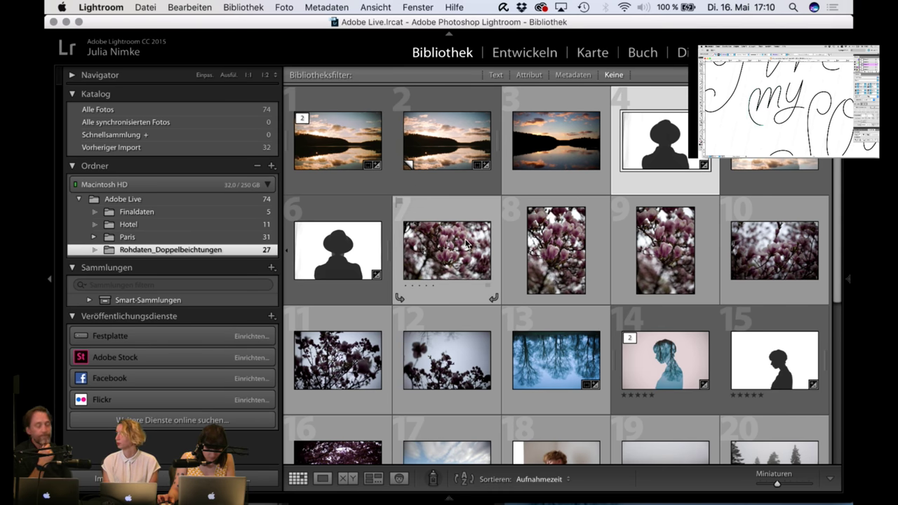
scroll(465, 243, down, 1)
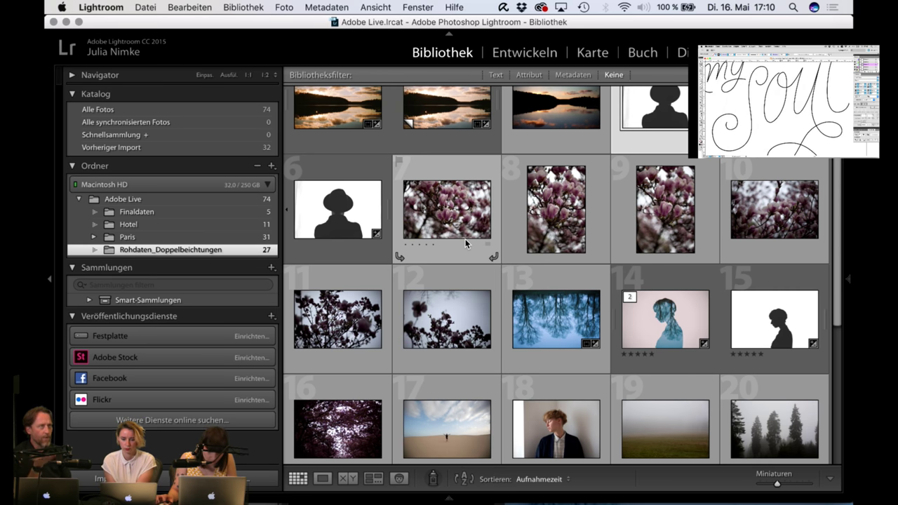
Step: Browse the Rohdaten_Doppelbeichtungen grid down to its last photos and back up, selecting magnolia photo 7 and tree-reflection silhouette 14 along the way
click(455, 219)
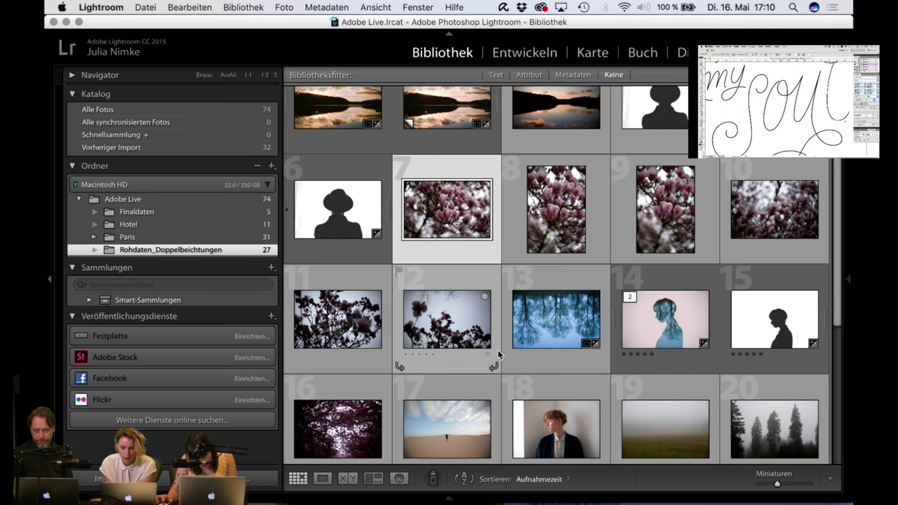
click(669, 343)
scroll(668, 342, down, 5)
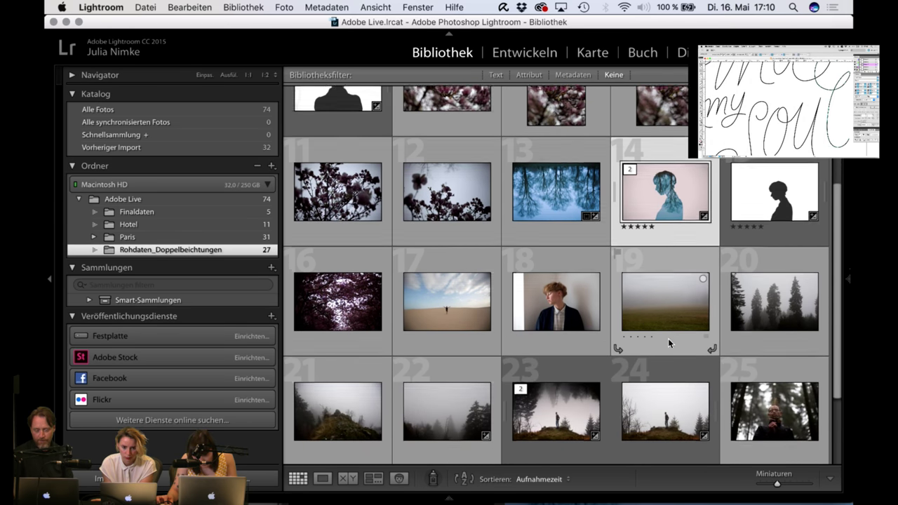
scroll(667, 343, down, 3)
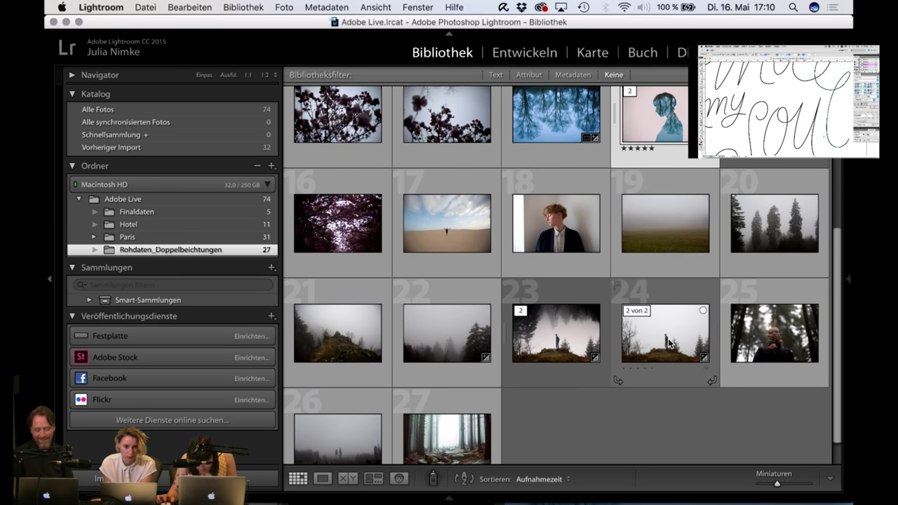
scroll(667, 343, down, 2)
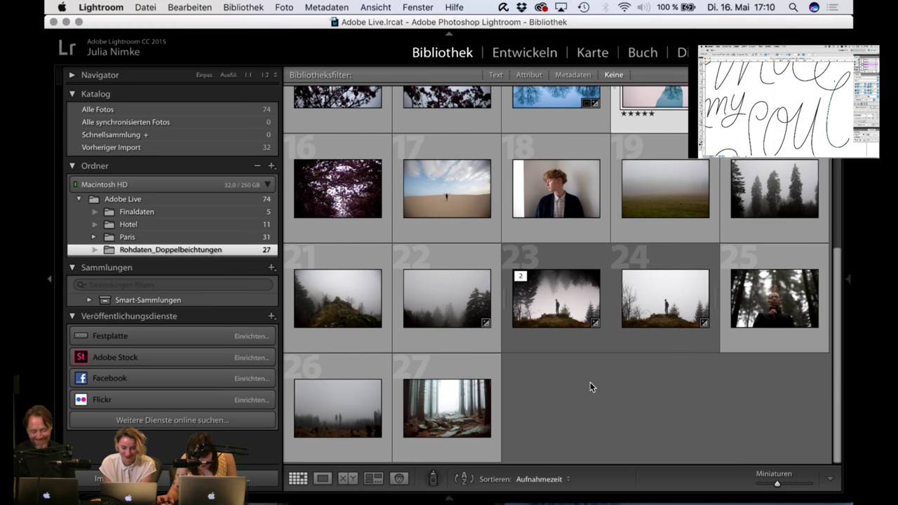
scroll(590, 382, up, 5)
scroll(589, 382, up, 3)
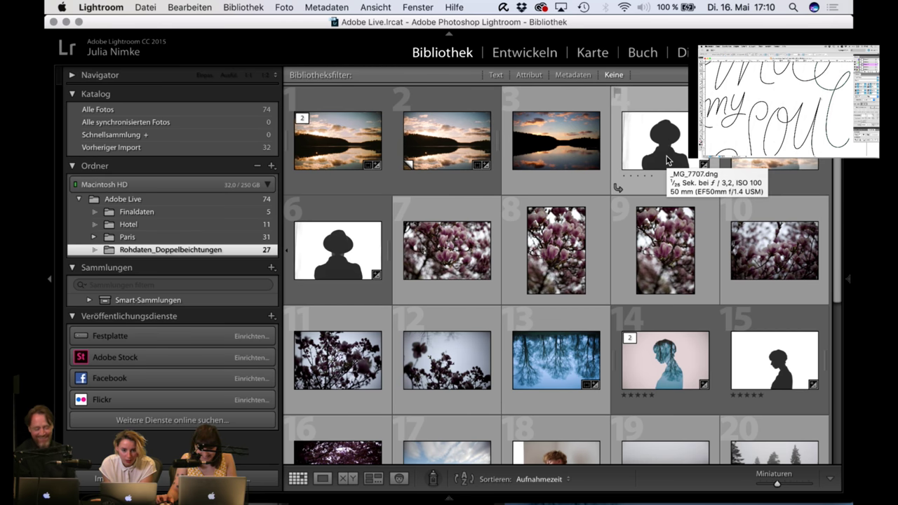
Step: Send the hat silhouette portrait, photo 4, to Adobe Photoshop CC 2017 for editing
click(666, 160)
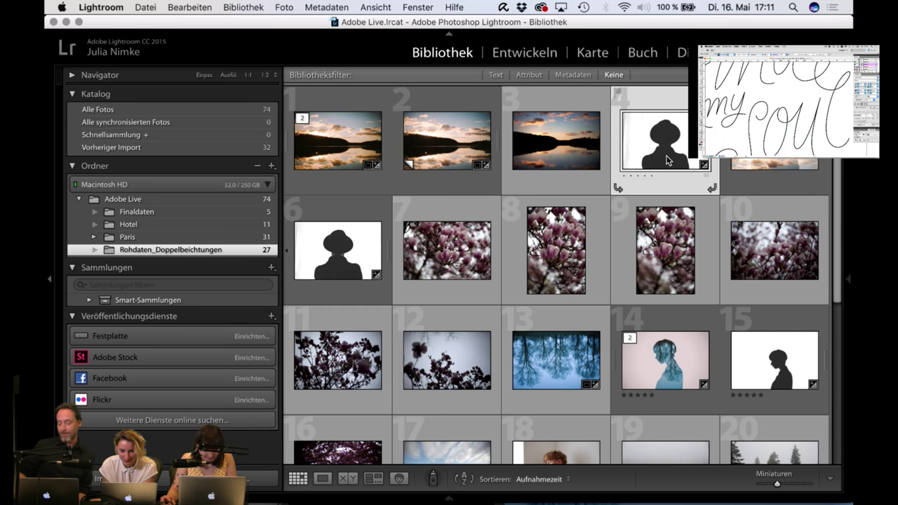
scroll(666, 160, down, 2)
scroll(667, 160, up, 2)
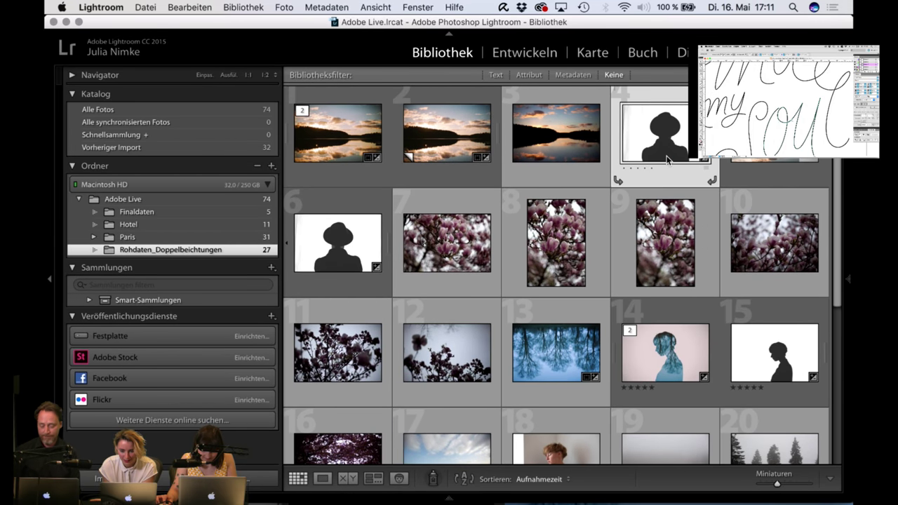
right_click(666, 159)
mouse_move(695, 221)
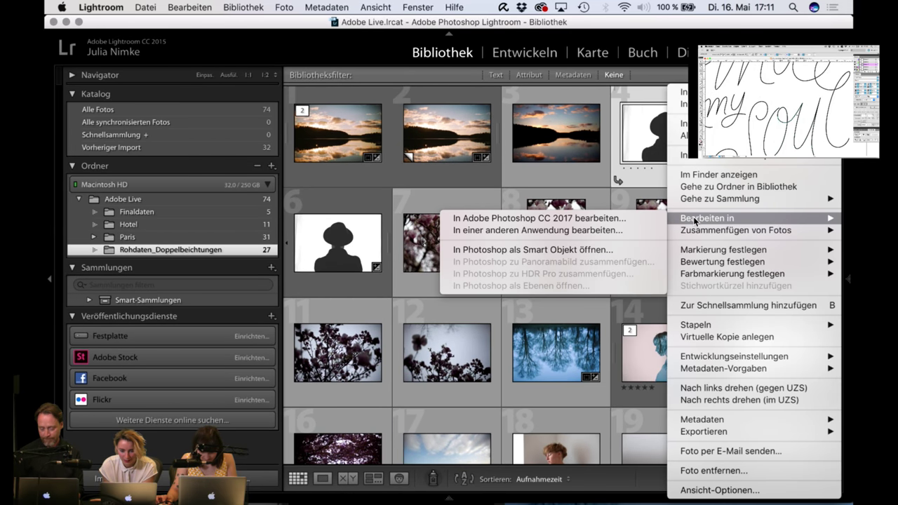
click(610, 223)
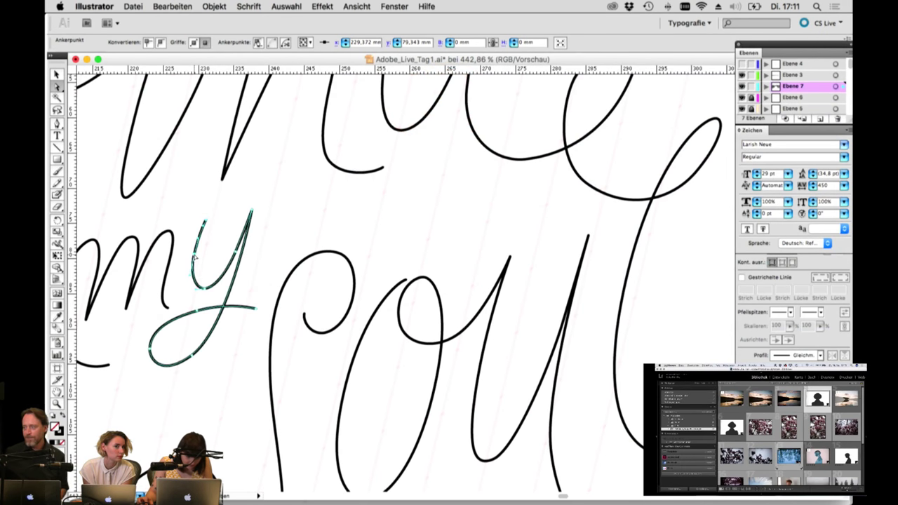
Step: Switch to Illustrator and shift the anchor on the y's first downstroke in "my" to about X 229.42, Y 79.64 mm
shift+click(196, 256)
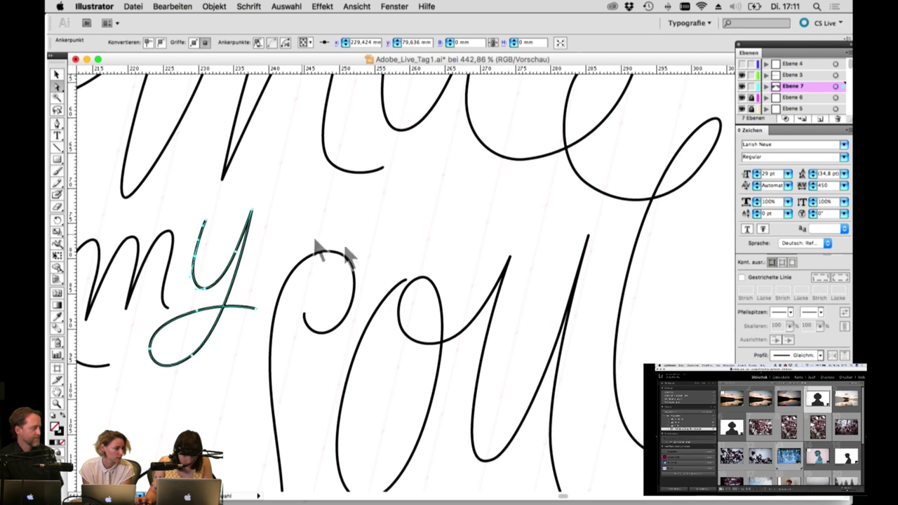
key(space)
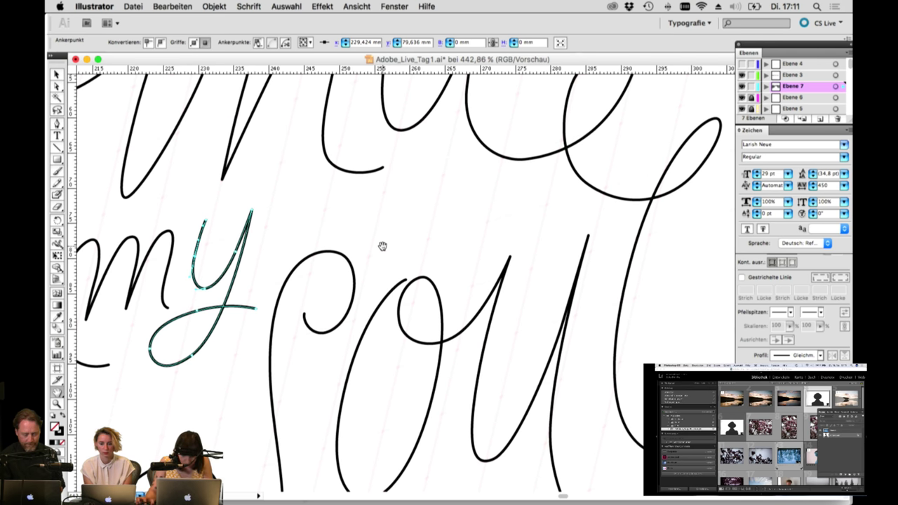
key(super+minus)
key(super+minus)
key(super+minus)
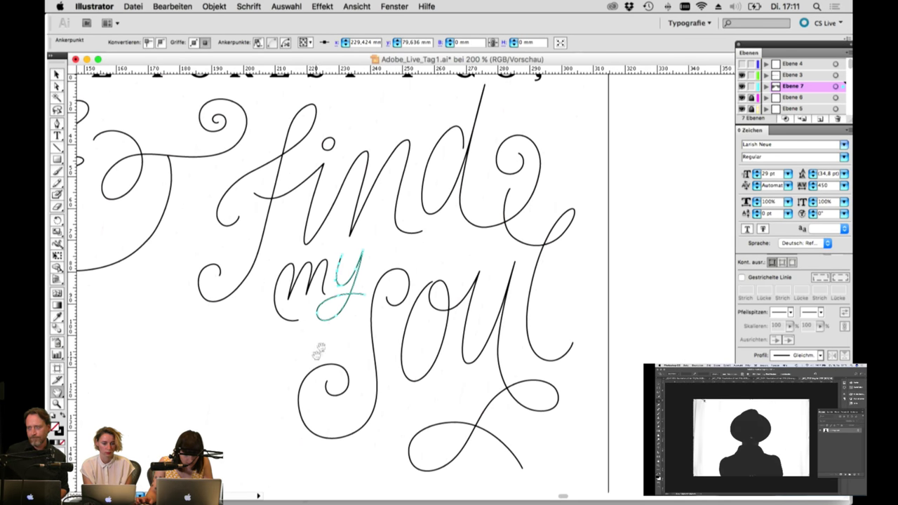
Step: Reshape the bottom bend of the i in "find" by shifting its lowest anchor and handles, and adjust the anchor on its downstroke
click(57, 403)
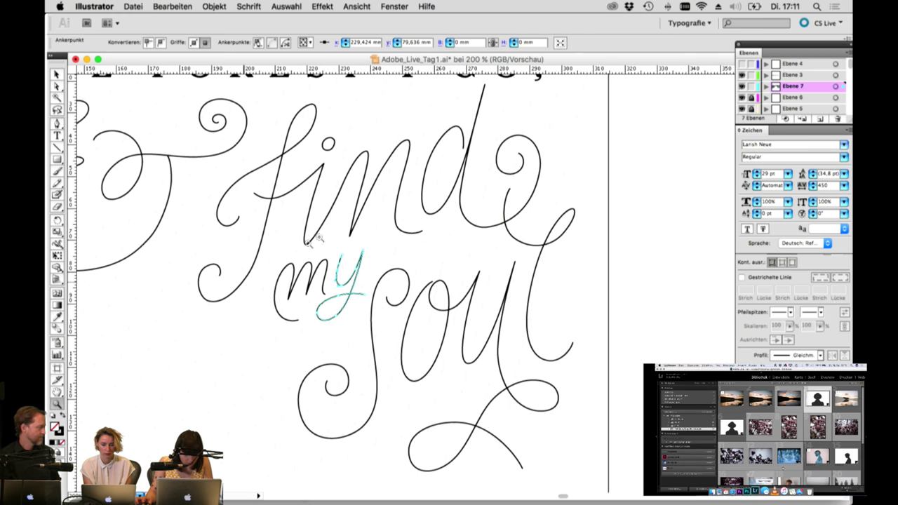
drag(284, 206, 411, 281)
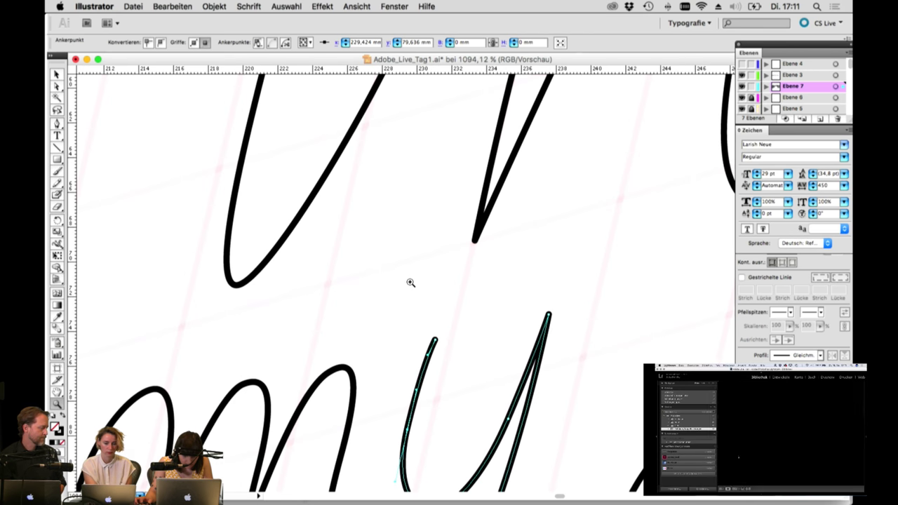
click(57, 75)
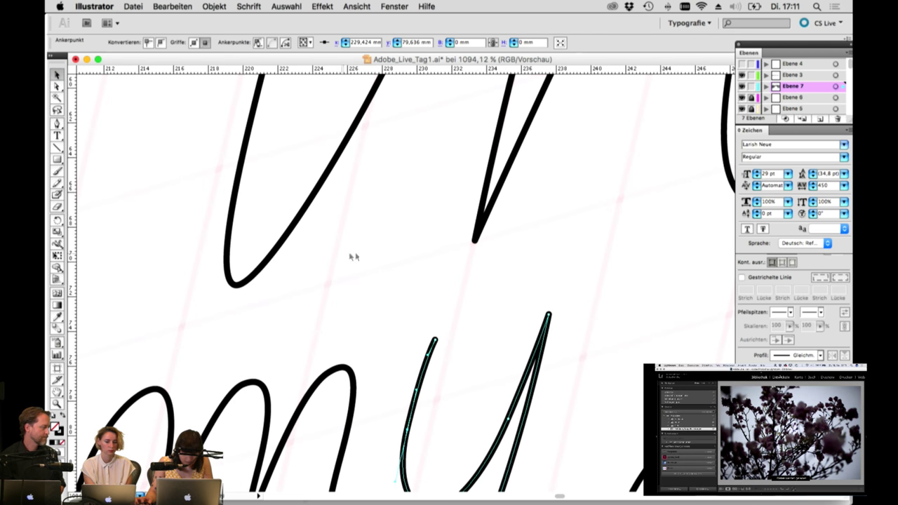
key(space)
drag(445, 220, 526, 359)
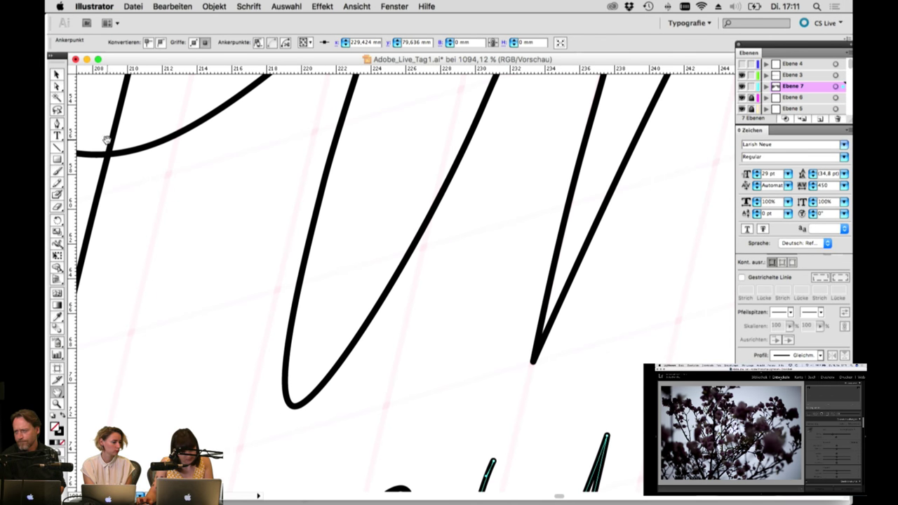
click(58, 87)
click(293, 407)
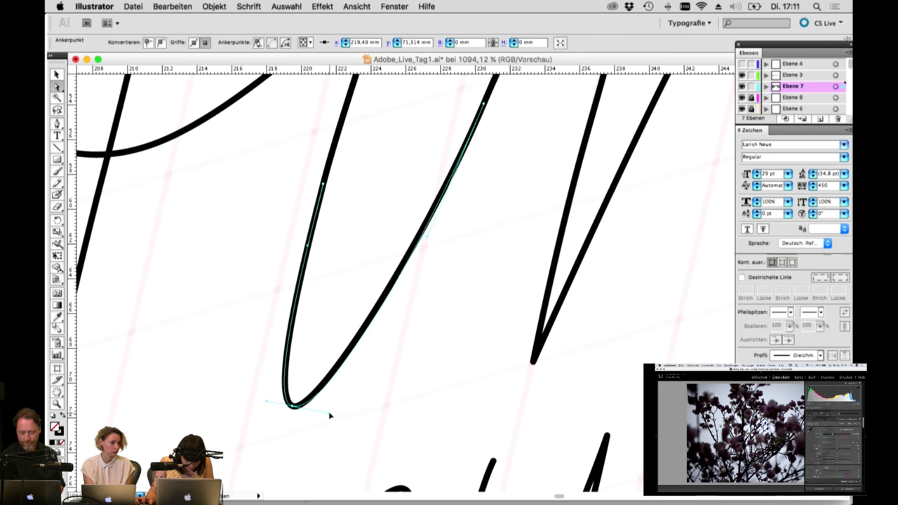
click(294, 408)
drag(267, 404, 355, 405)
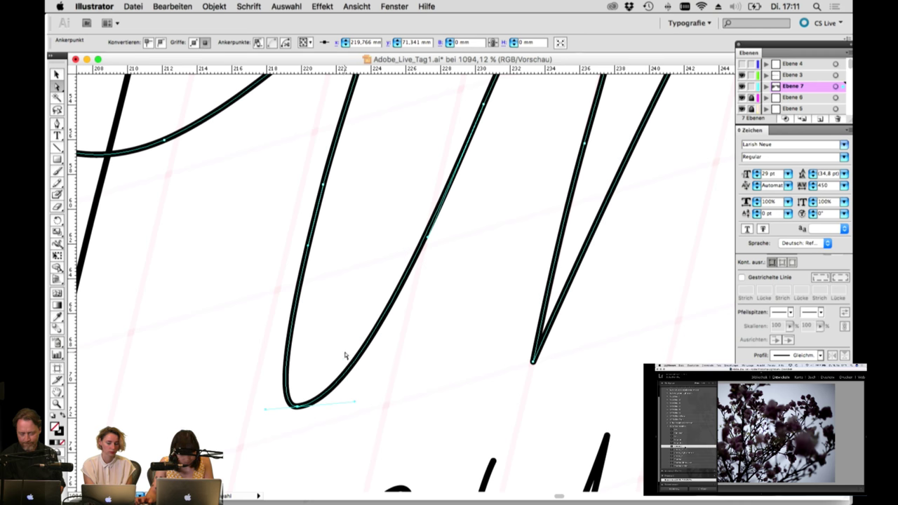
click(324, 186)
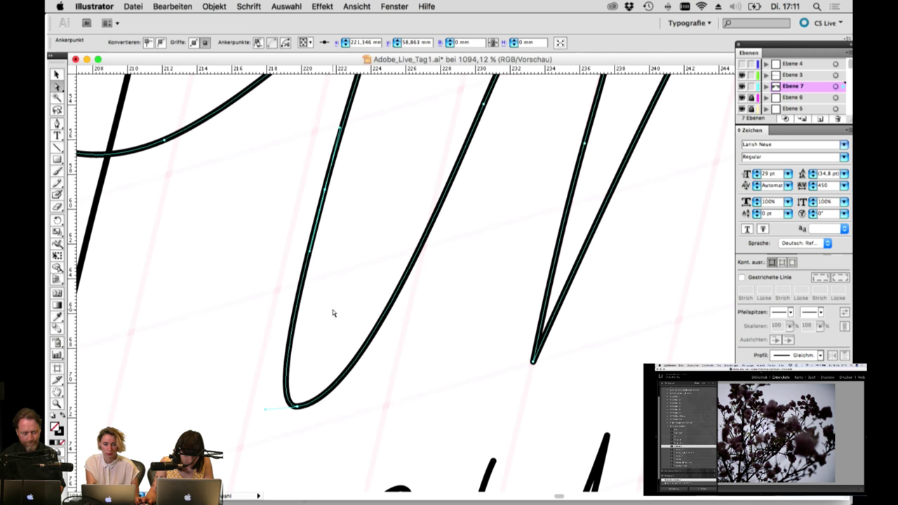
Step: Move the pointed top anchor of the i in "find" slightly left to straighten its downstroke
drag(369, 296, 397, 376)
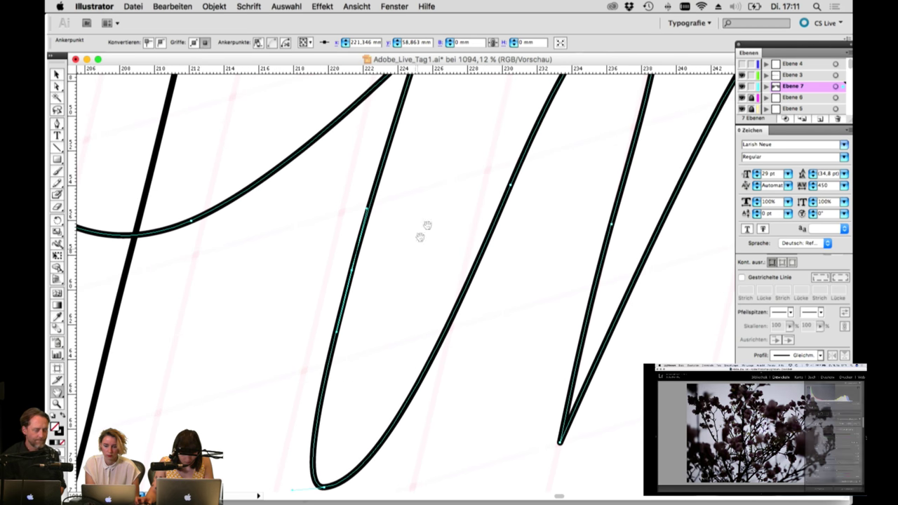
drag(439, 178, 438, 261)
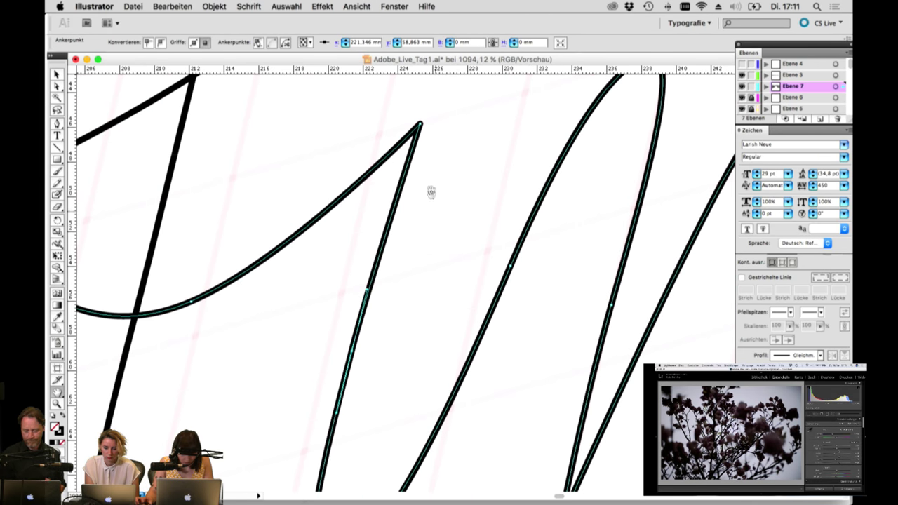
click(57, 85)
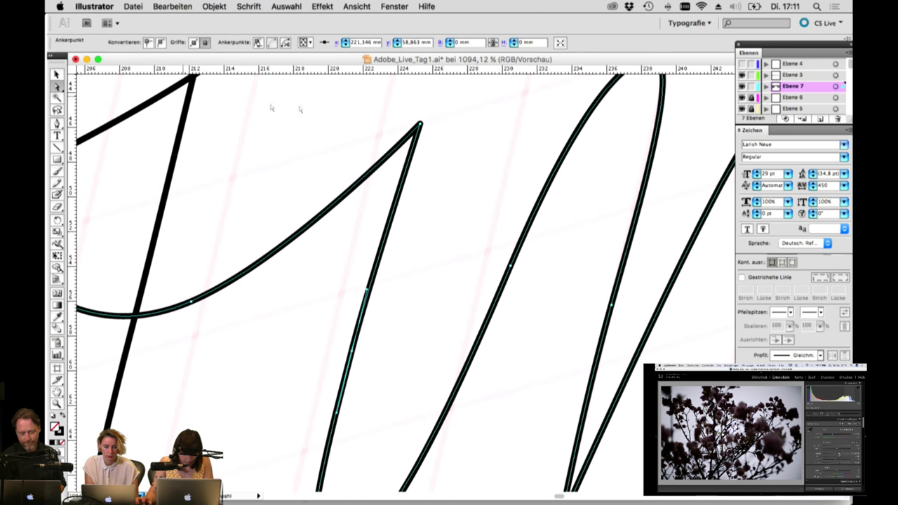
click(415, 125)
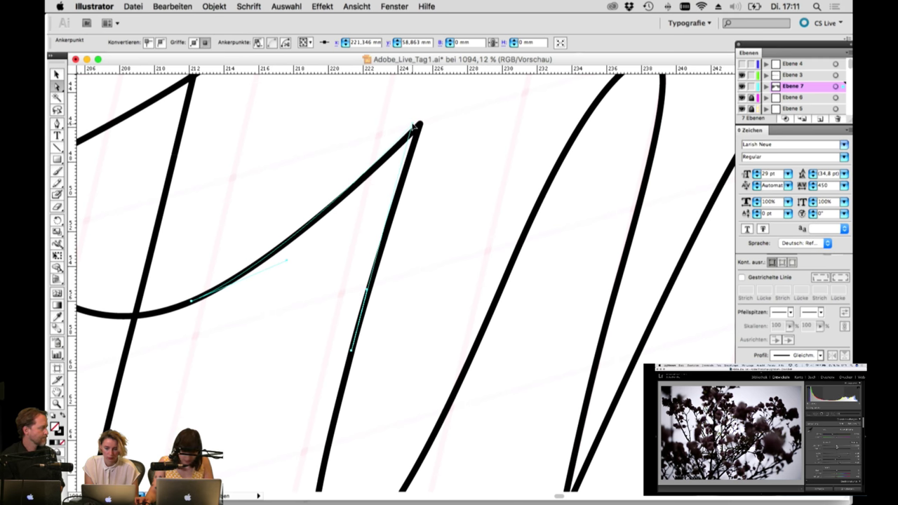
key(super+a)
drag(457, 203, 431, 194)
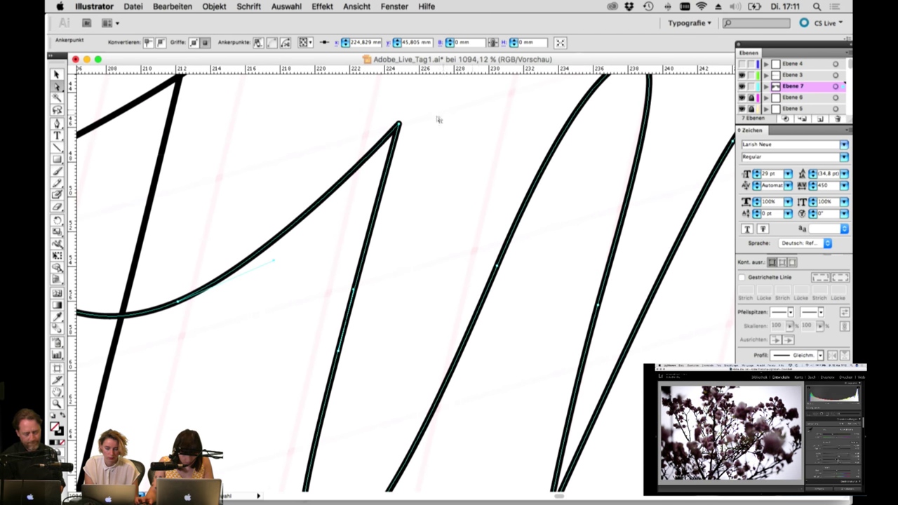
drag(401, 127, 398, 127)
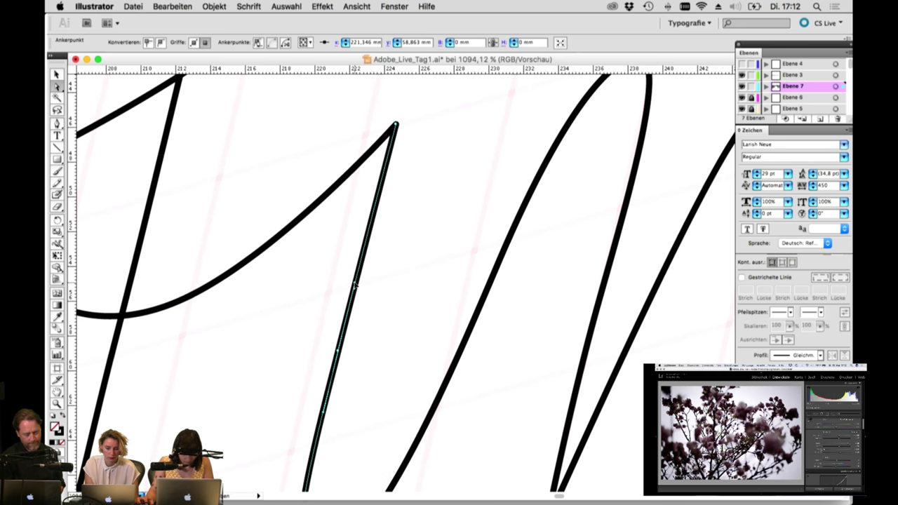
Step: Move the i's bottom anchor right to about X 220.5 mm and add an anchor point on its rising right stroke
scroll(419, 341, down, 5)
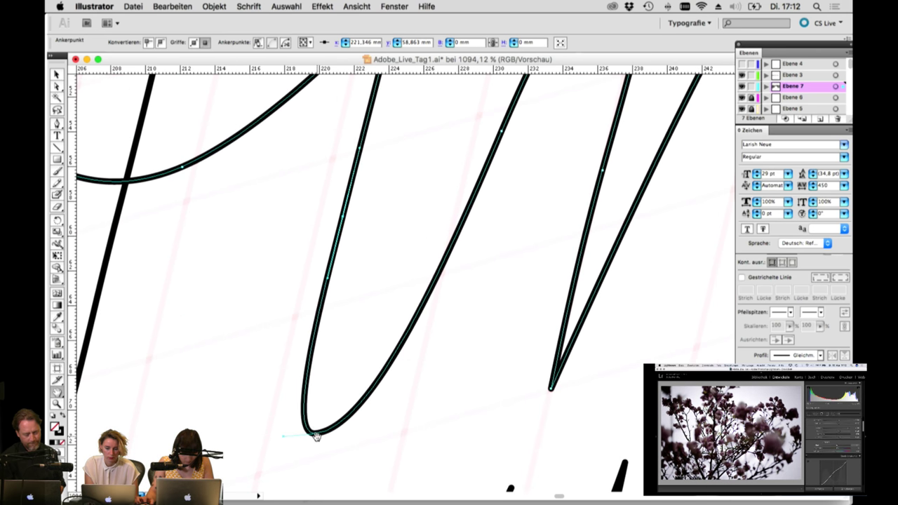
drag(314, 433, 387, 422)
click(57, 123)
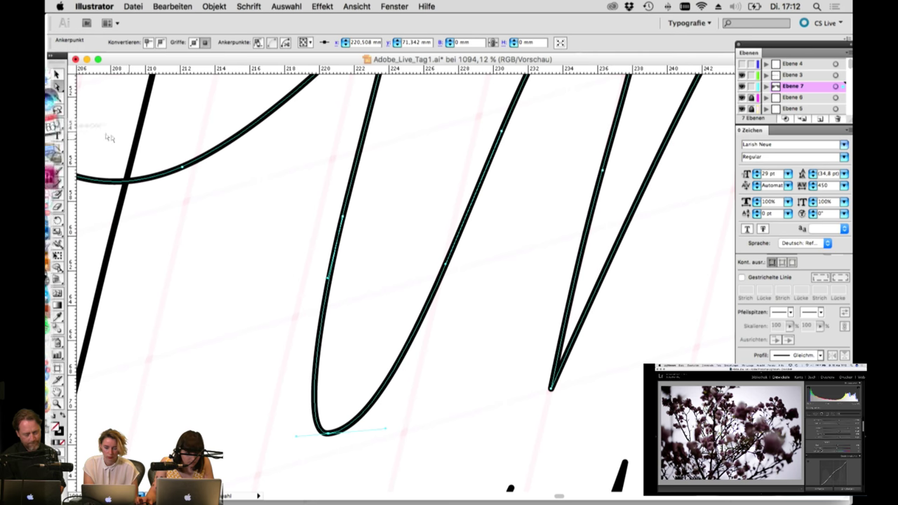
click(390, 372)
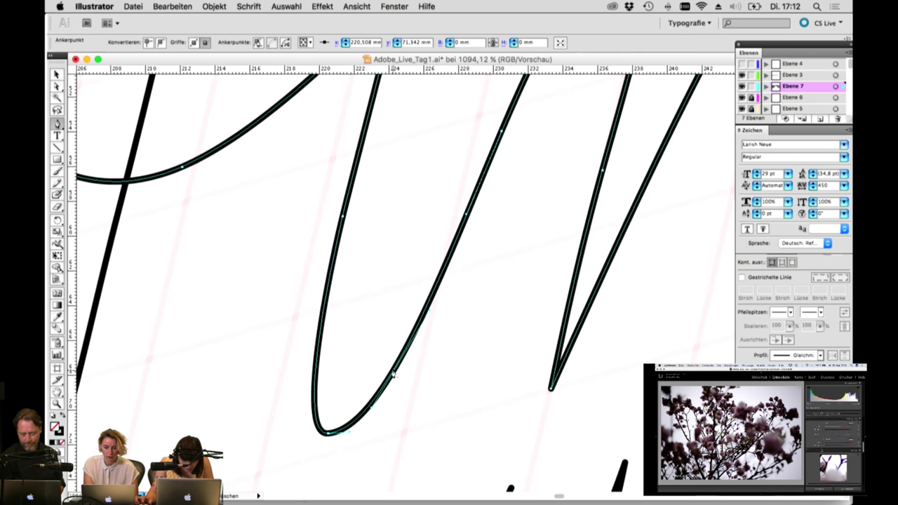
key(a)
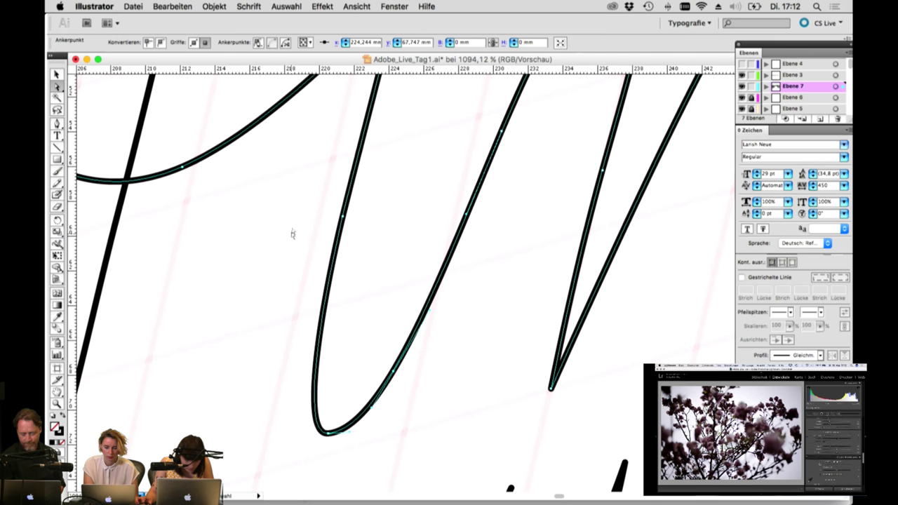
Step: Slide the i's downstroke anchor down to about X 220.96, Y 61.25 mm and extend its lower handle toward the bend
click(344, 223)
drag(344, 222, 336, 263)
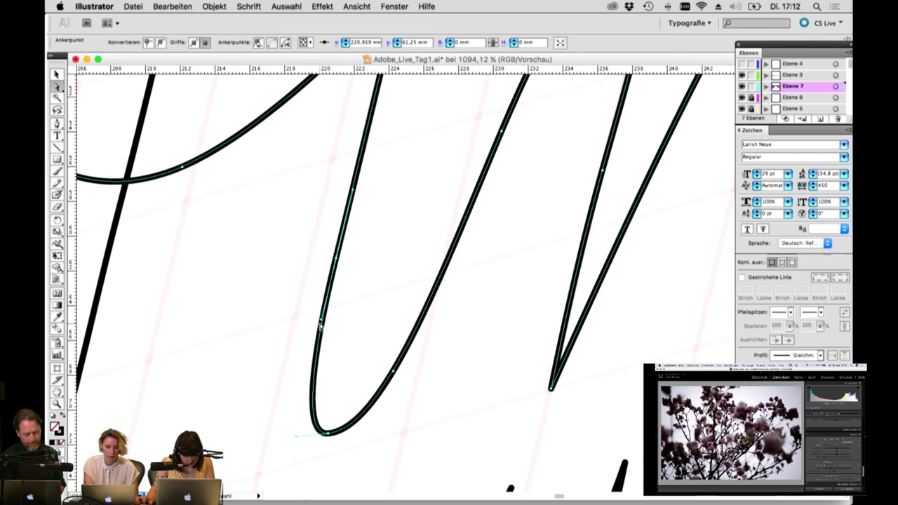
drag(320, 326, 313, 362)
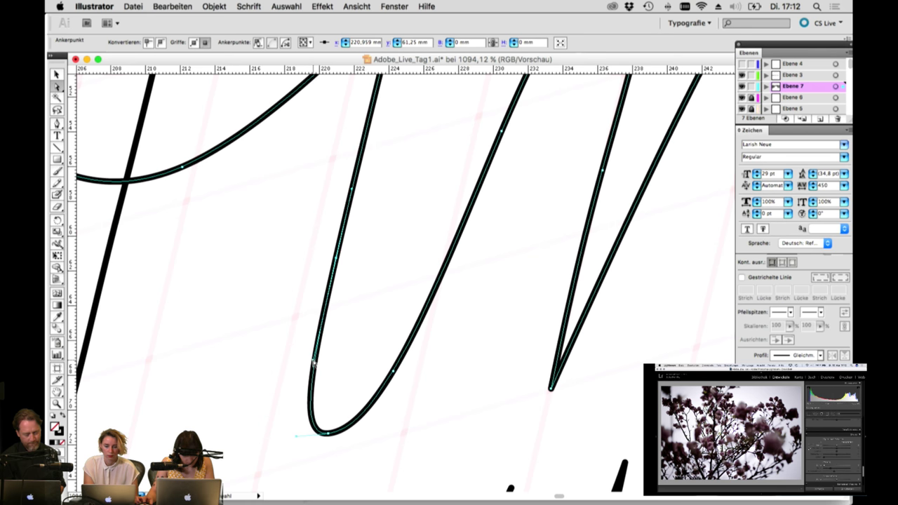
Step: Shift the i's bottom anchor to about X 220.67 mm and tilt its left handle slightly downward to round the bend
click(327, 433)
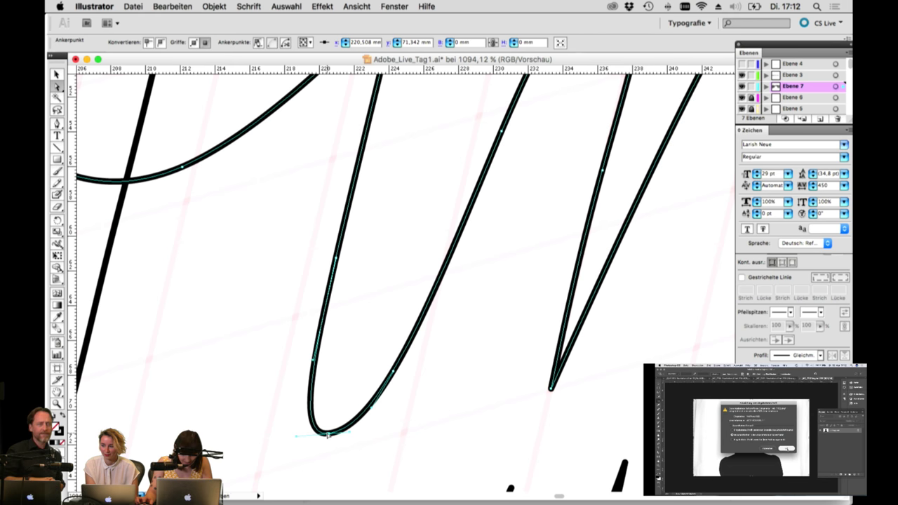
click(330, 433)
key(super+a)
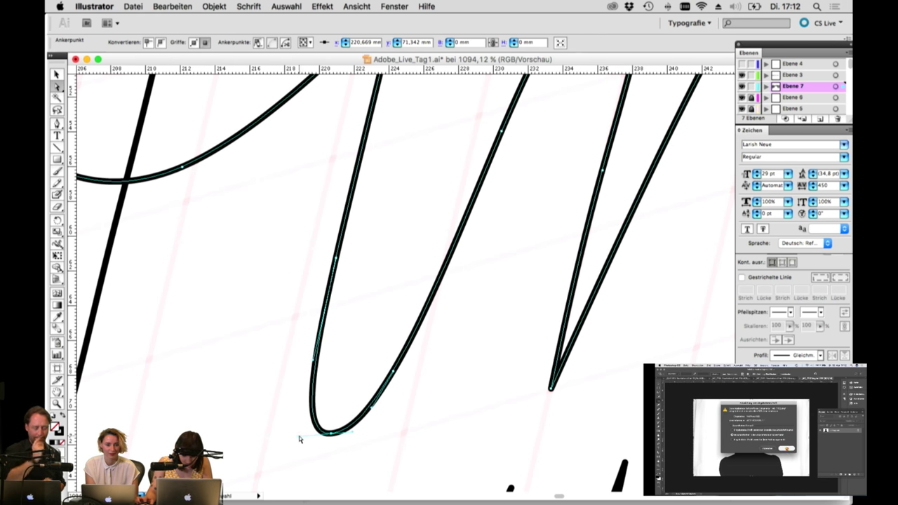
click(300, 439)
key(super+a)
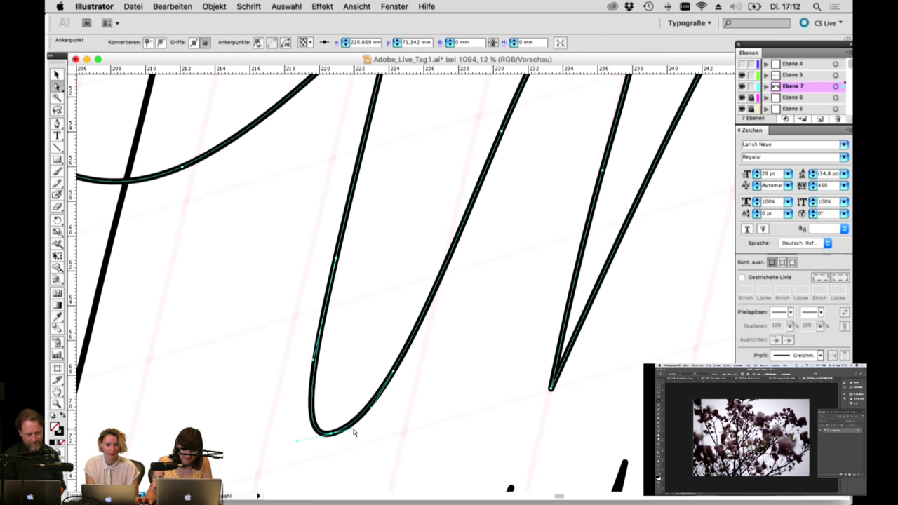
Step: Shift the lower anchor on the i's rising right stroke to about X 224.38, Y 67.22 mm to smooth the curve
click(396, 368)
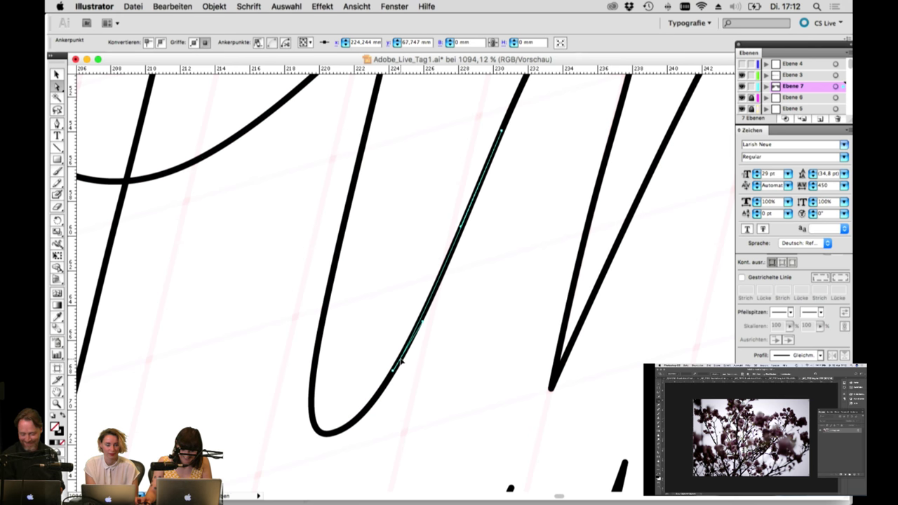
key(super+a)
click(394, 377)
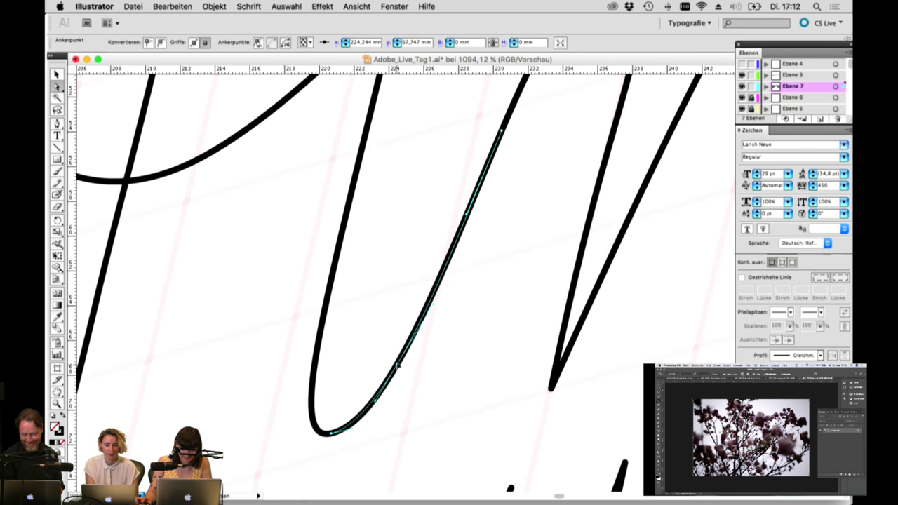
key(super+a)
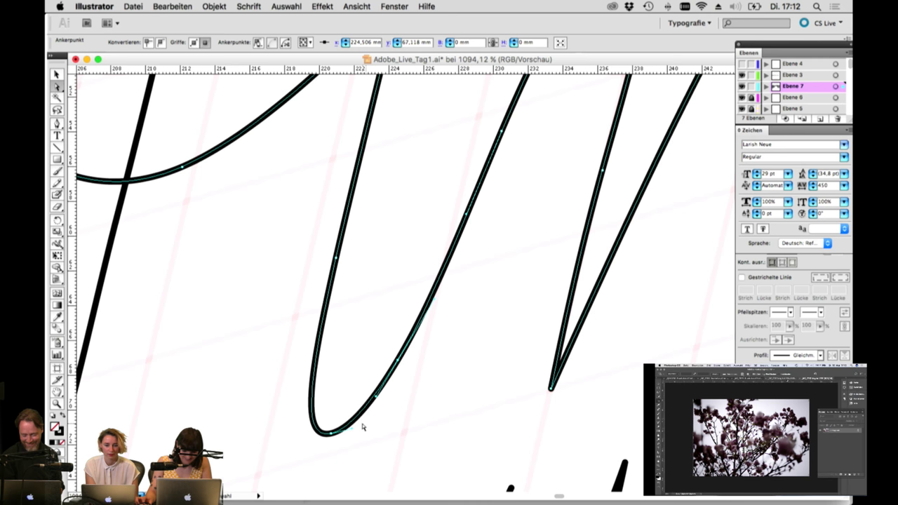
click(425, 405)
key(super+a)
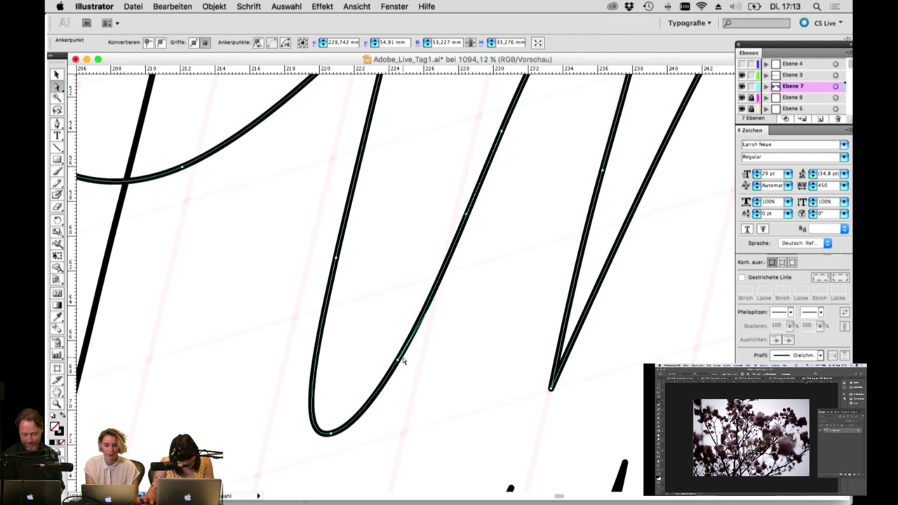
click(395, 360)
key(super+a)
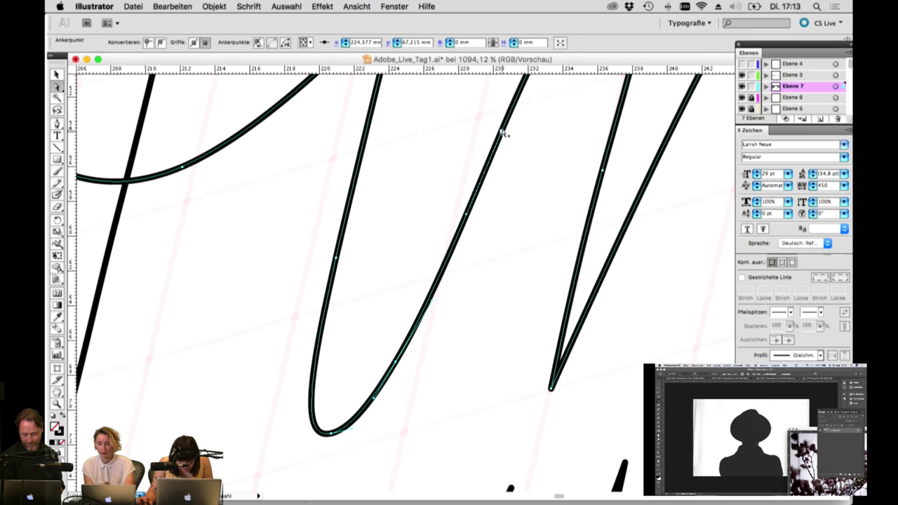
Step: Move the upper anchor on the rising stroke to about X 230.63, Y 53.96 mm and lengthen the i downstroke anchor's lower handle
drag(503, 134, 505, 135)
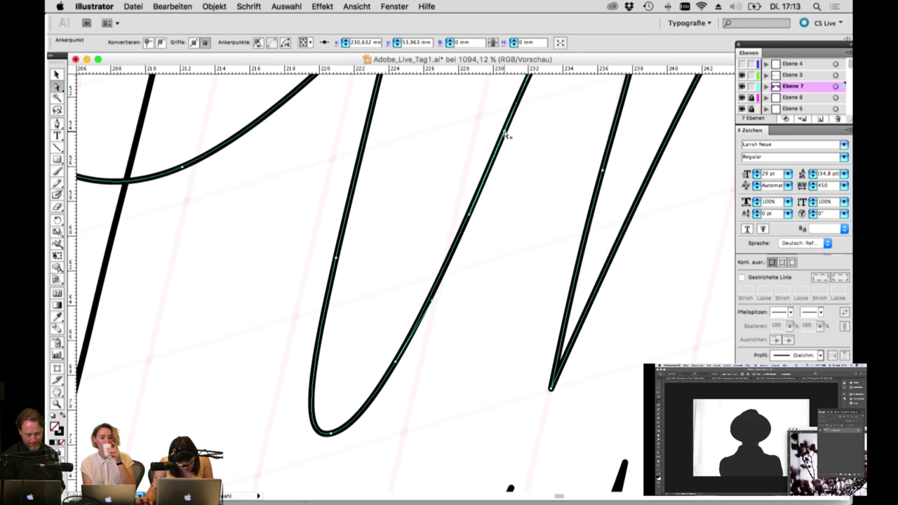
click(521, 188)
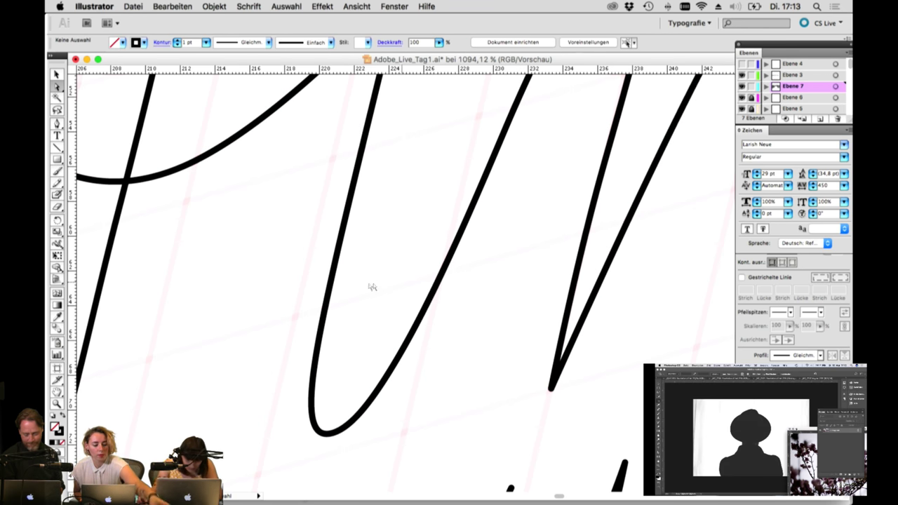
click(330, 293)
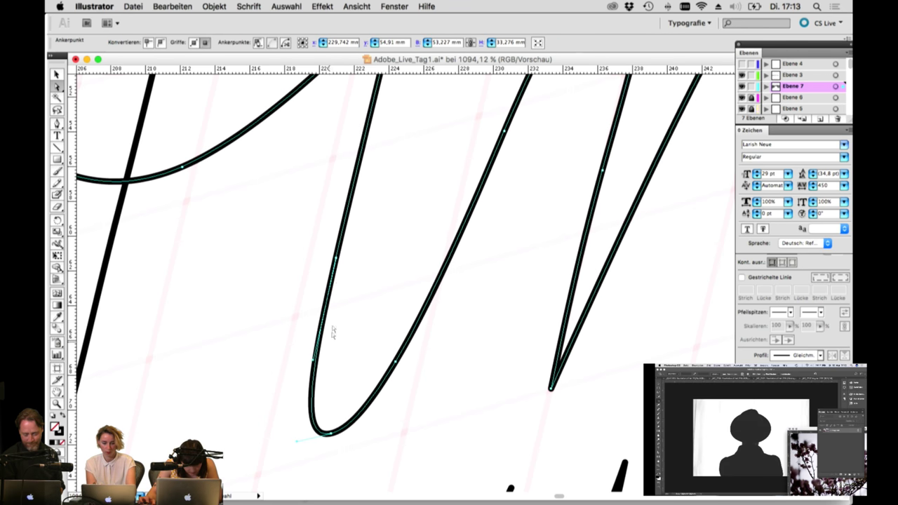
click(336, 261)
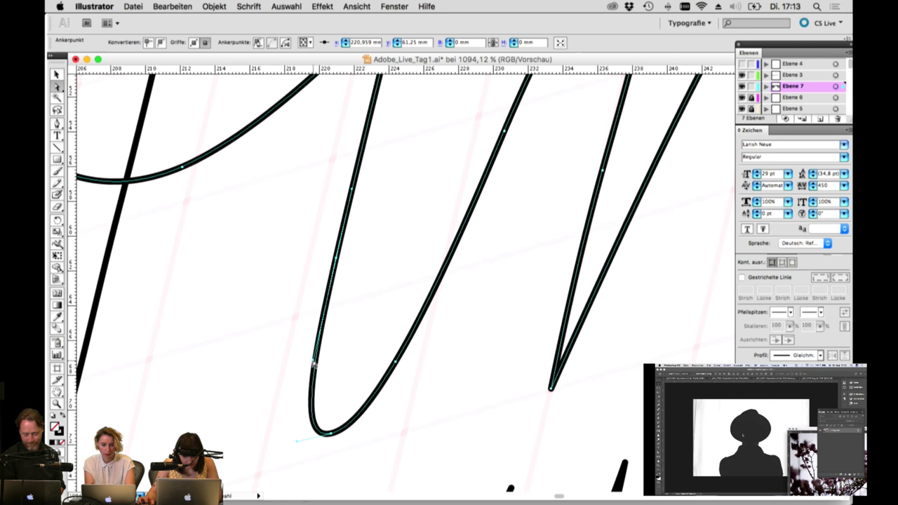
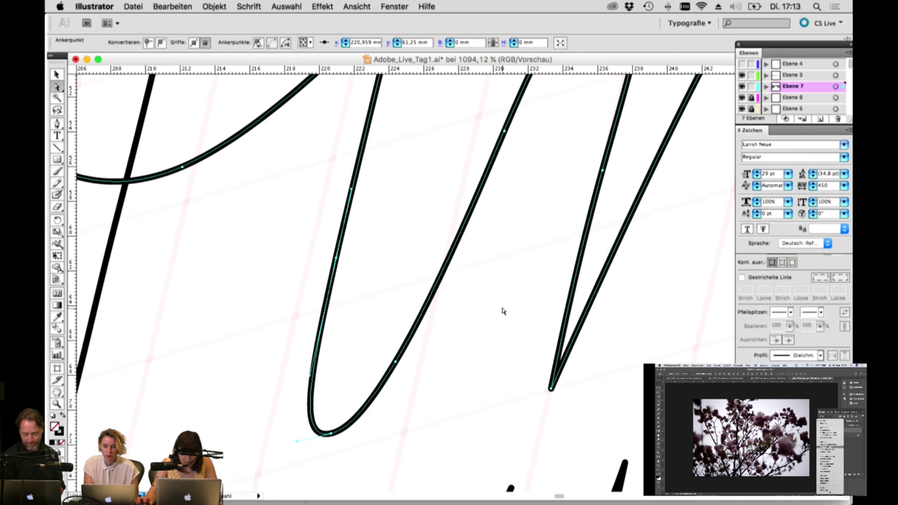
Step: Raise the top anchor of the n's first arch to about X 238.47, Y 41.81 mm and adjust the downstroke's upper handle
key(space)
drag(531, 273, 495, 391)
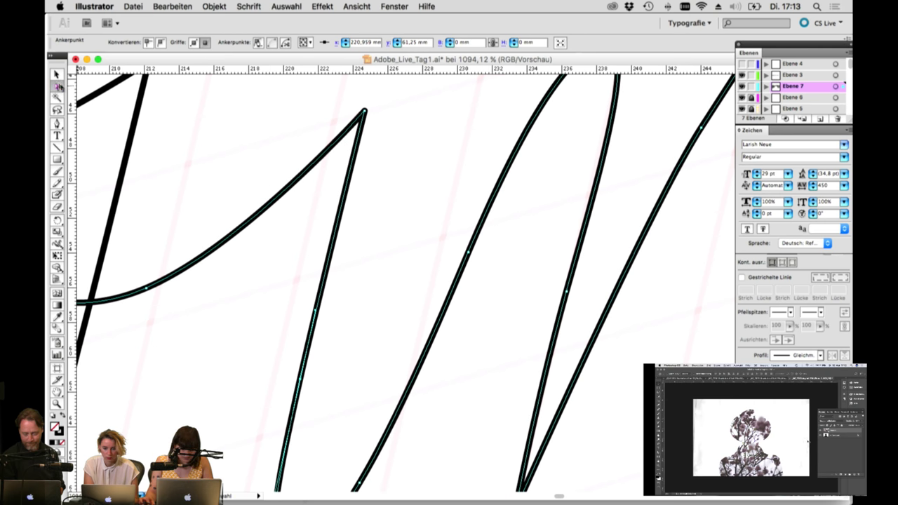
click(567, 292)
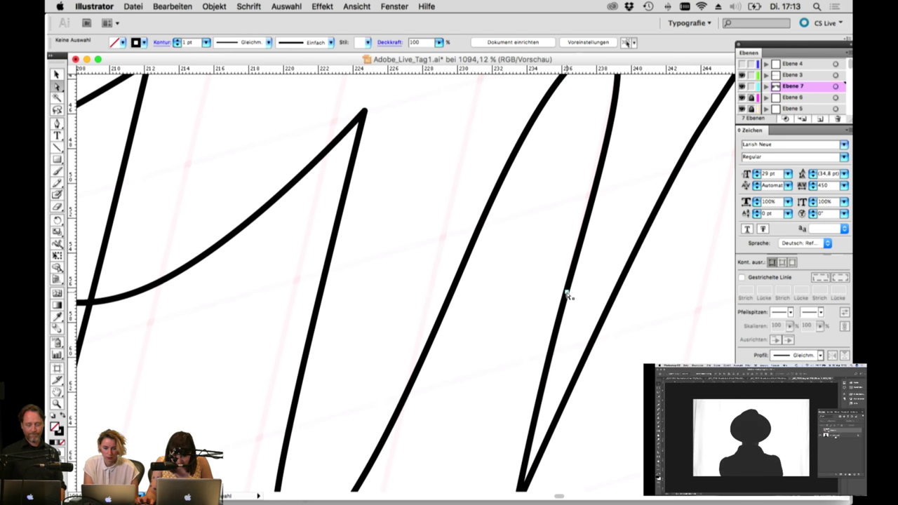
click(568, 294)
scroll(592, 166, up, 3)
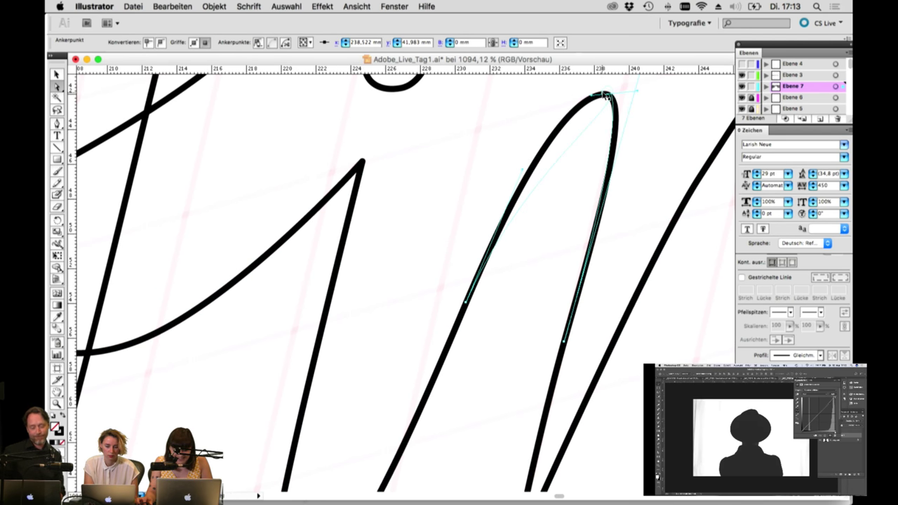
click(608, 96)
drag(605, 96, 604, 94)
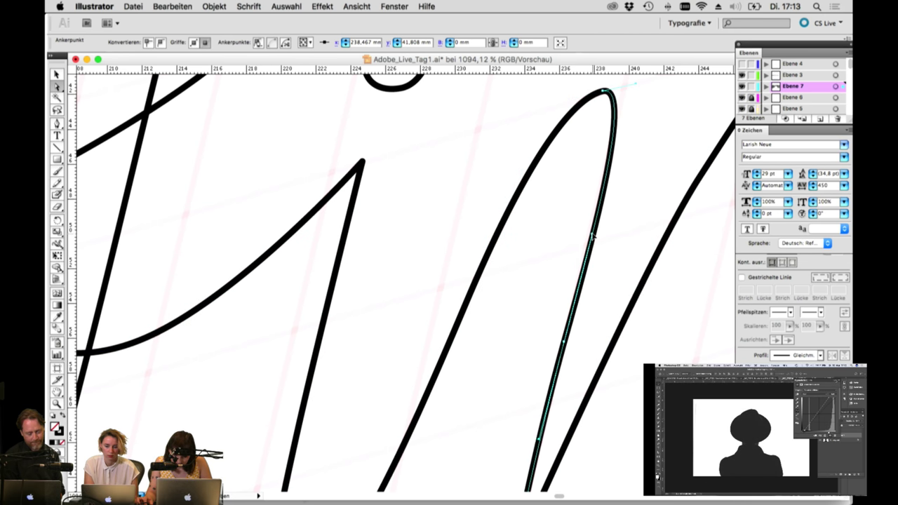
Step: Nudge the n's pointed bottom anchor to about X 233.15, Y 68.96 mm
scroll(601, 266, down, 5)
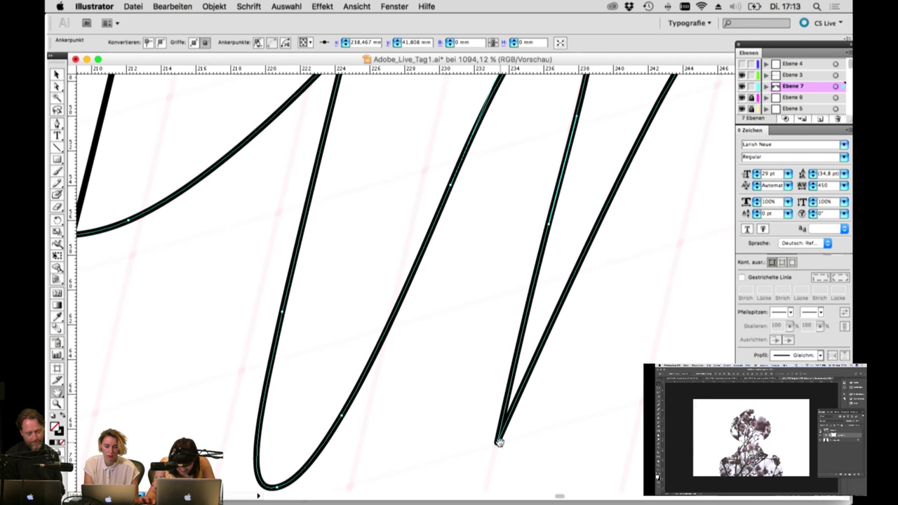
key(a)
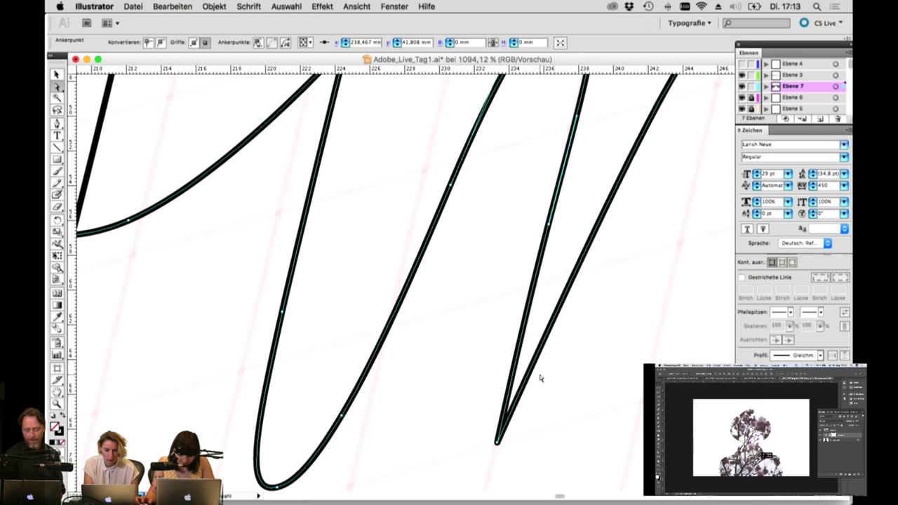
click(495, 456)
click(496, 443)
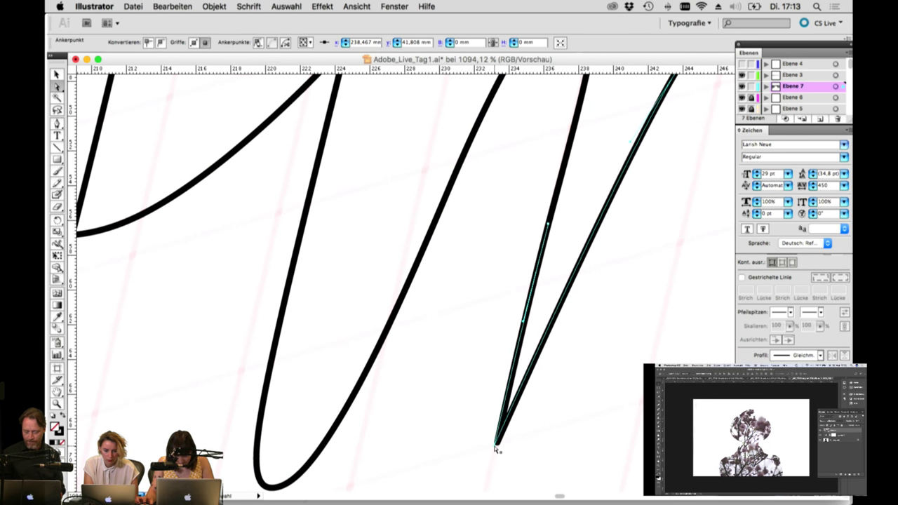
Step: Move the top anchor of the n's second arch up and right to about X 251.65, Y 38.1 mm
key(space)
drag(559, 404, 511, 416)
click(58, 86)
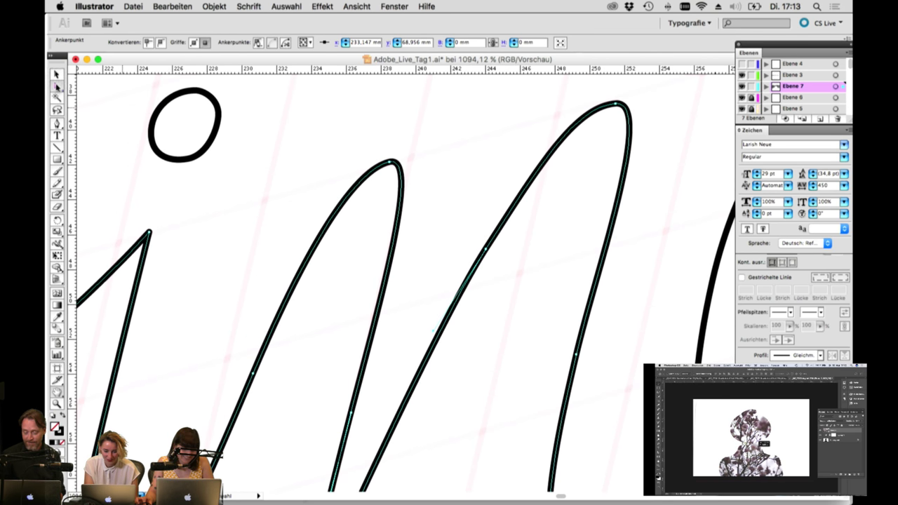
drag(614, 105, 619, 97)
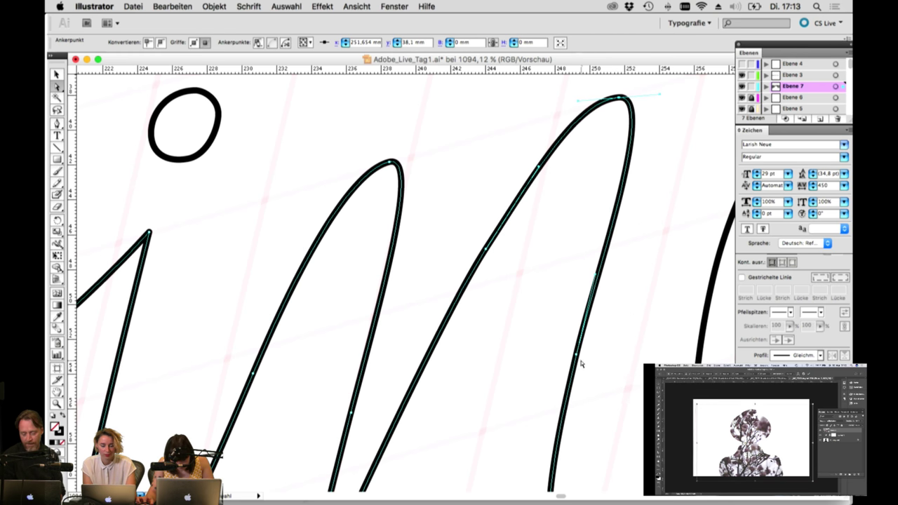
Step: Shift the anchor on the n's final downstroke to about X 249.43, Y 53.03 mm and align its handles with the stroke
click(596, 274)
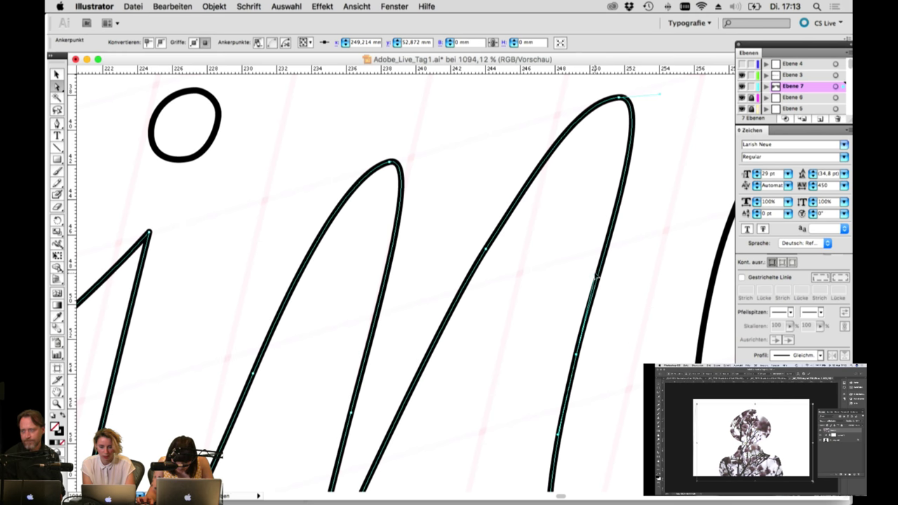
drag(655, 278, 545, 182)
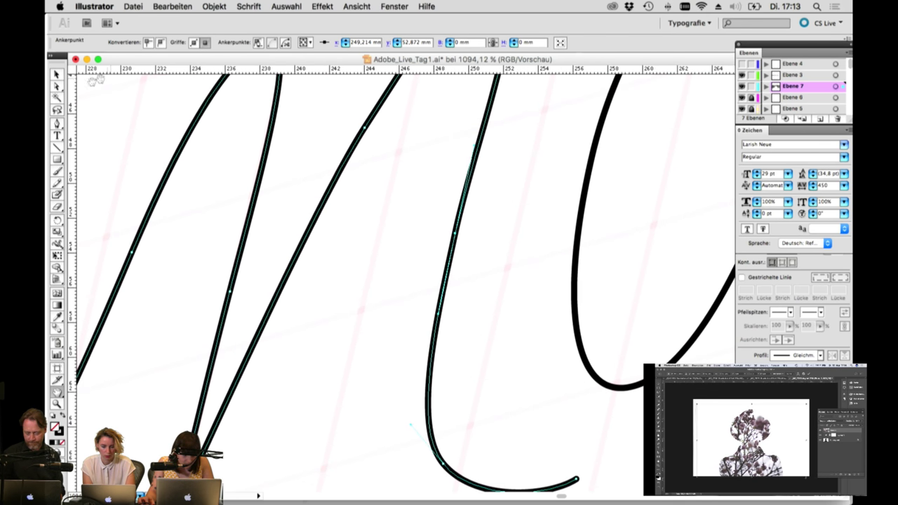
drag(455, 237, 459, 238)
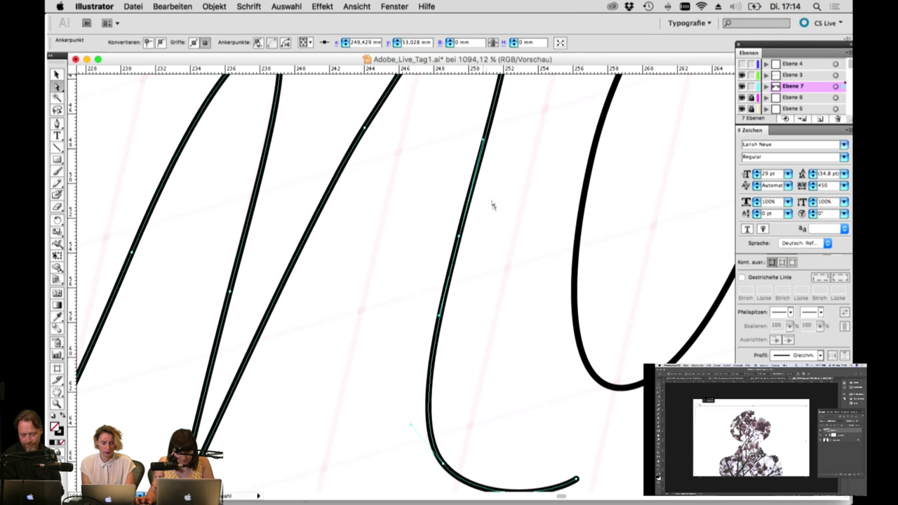
Step: Adjust the anchor and handle at the bottom bend of the n's exit stroke, then deselect it to check the whole lettering
mouse_move(591, 366)
mouse_down()
mouse_move(544, 312)
mouse_move(518, 302)
mouse_up()
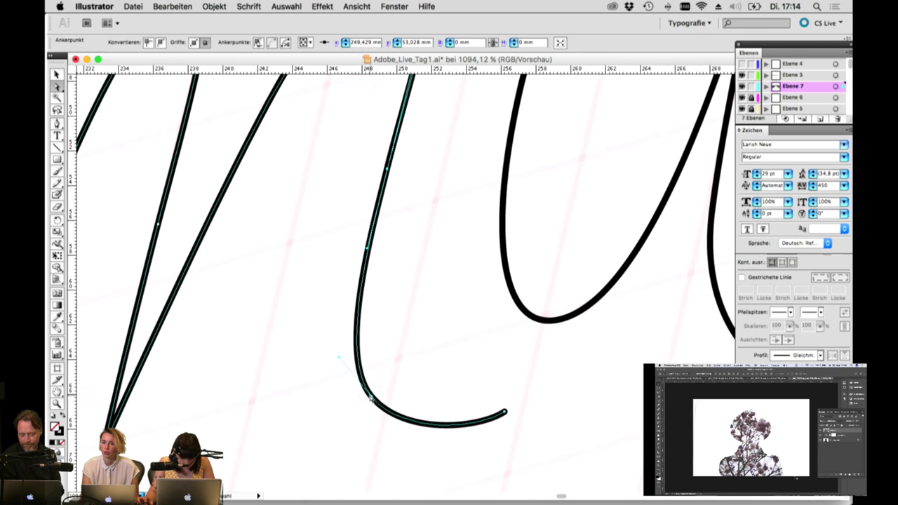
drag(371, 398, 406, 447)
drag(480, 422, 485, 427)
click(543, 411)
key(super+minus)
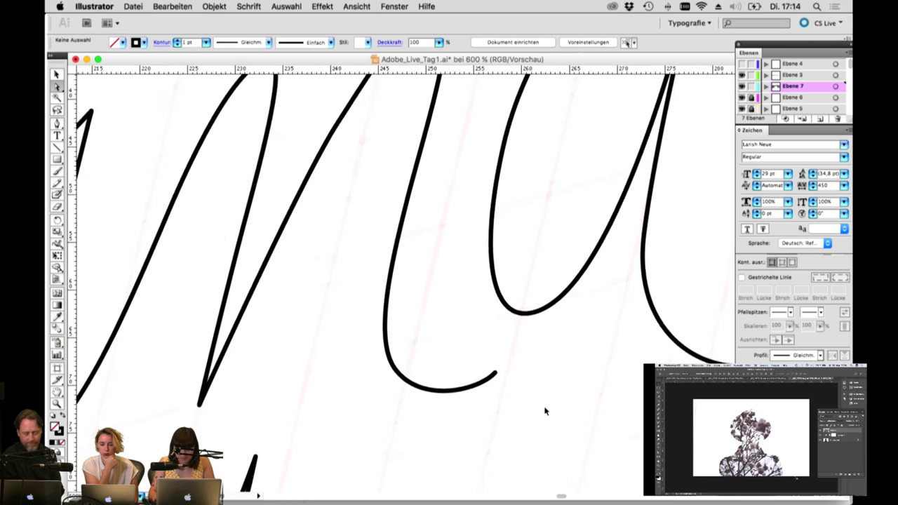
key(super+minus)
key(super+minus)
key(super+minus)
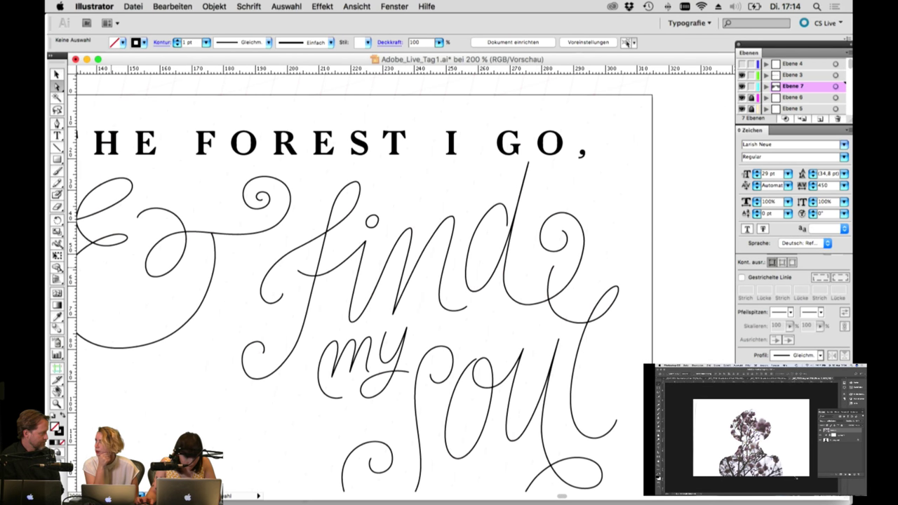
Step: Move the bottom anchor of the d's exit curve to about X 277.22, Y 65.66 mm and adjust both handles for a rounder bowl
click(57, 403)
drag(598, 262, 438, 338)
key(a)
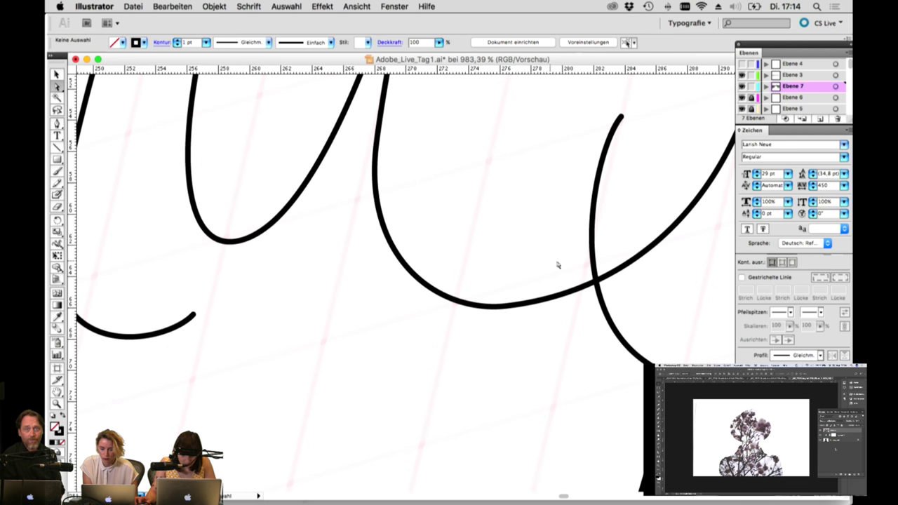
click(503, 306)
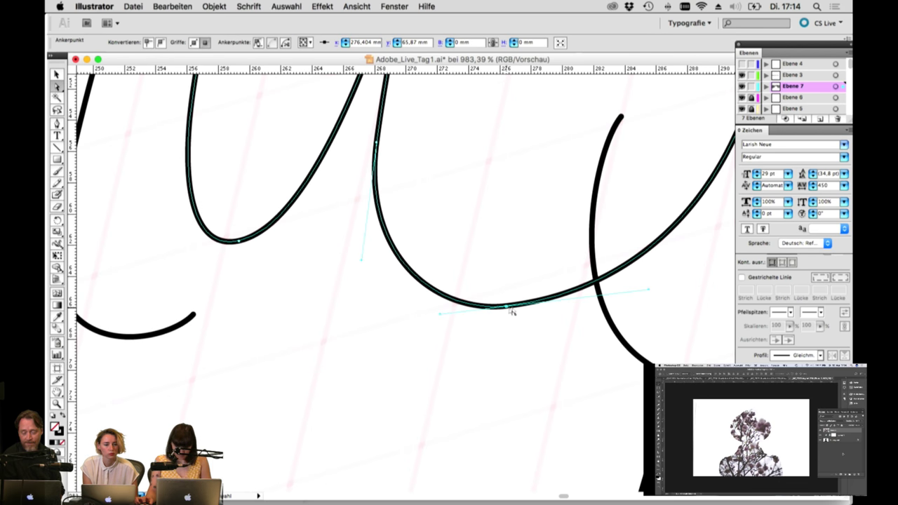
drag(440, 316, 433, 316)
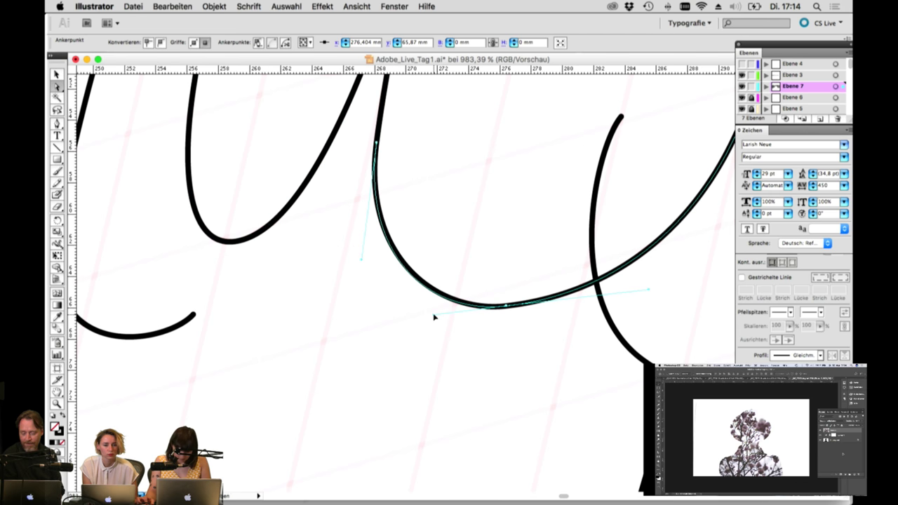
drag(648, 289, 658, 287)
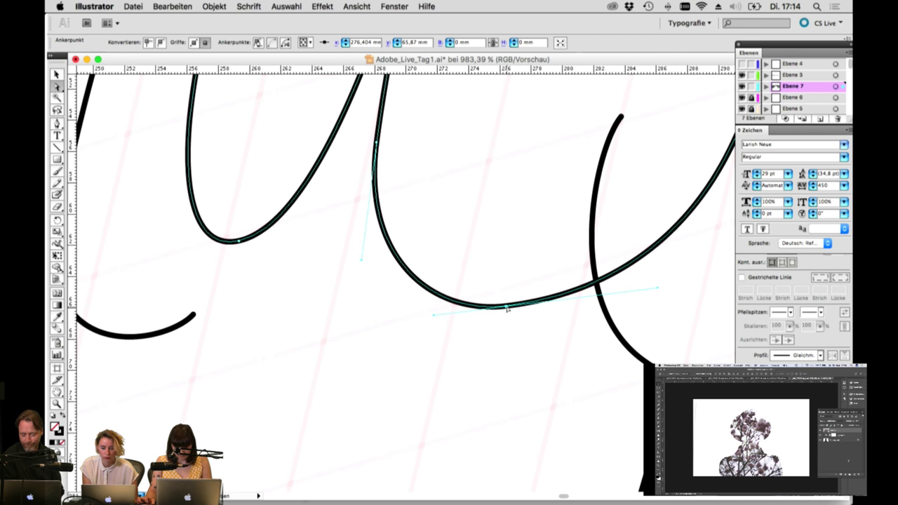
drag(506, 307, 518, 303)
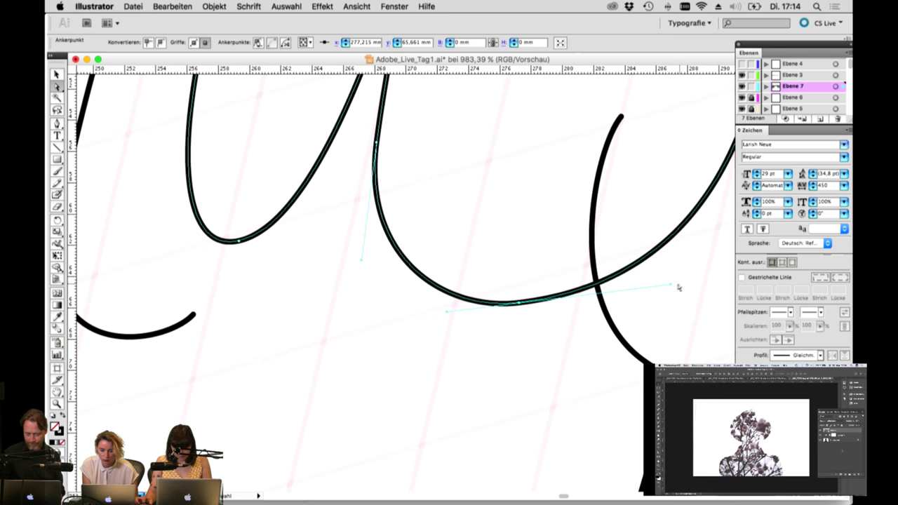
drag(672, 285, 655, 288)
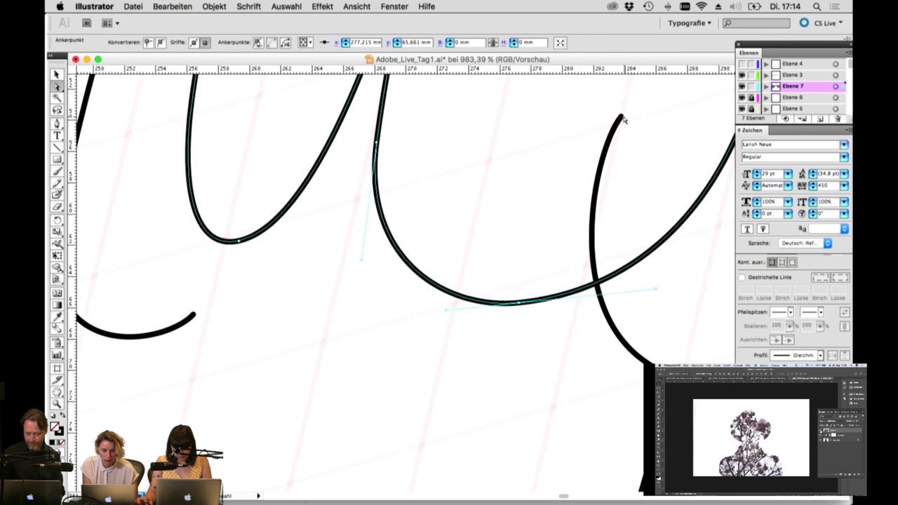
Step: Move the l's top end to about X 284.82, Y 53.21 mm, its lower-left anchor to about X 285.04, Y 69.54 mm, and round the curve between
drag(620, 118, 639, 111)
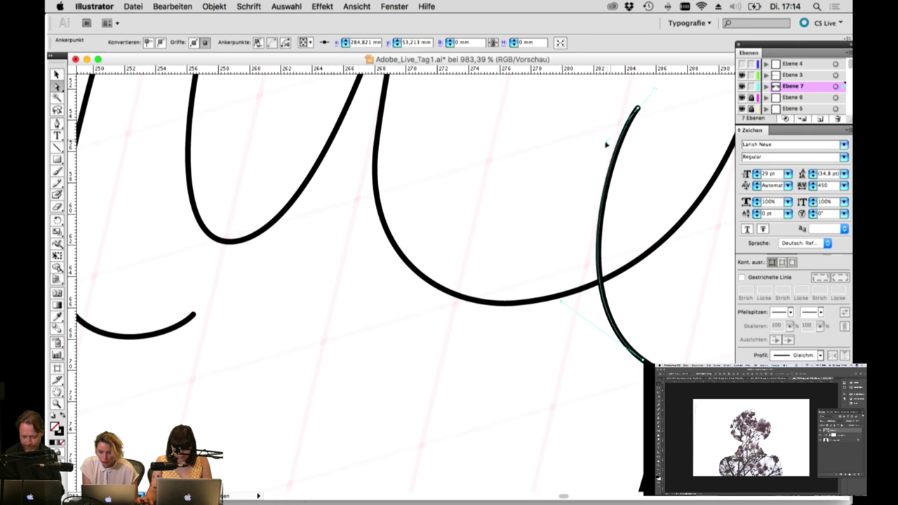
drag(606, 145, 586, 162)
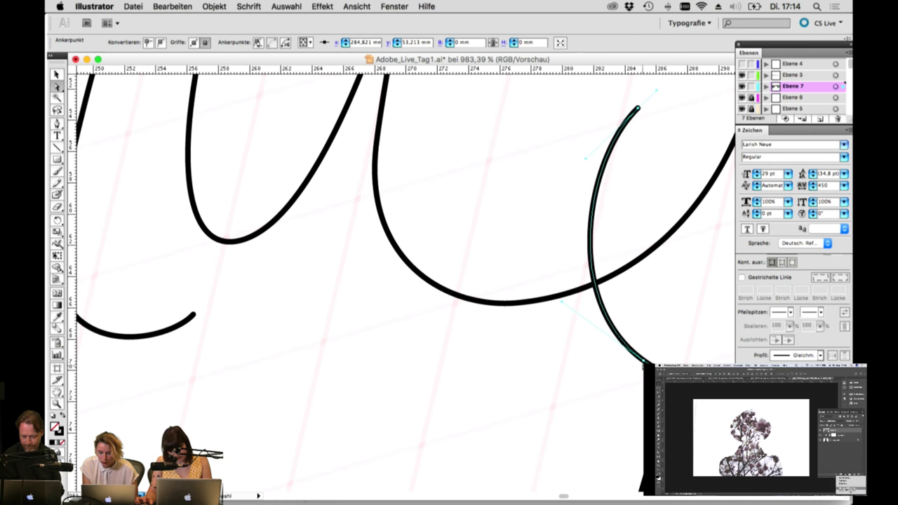
click(643, 363)
click(643, 363)
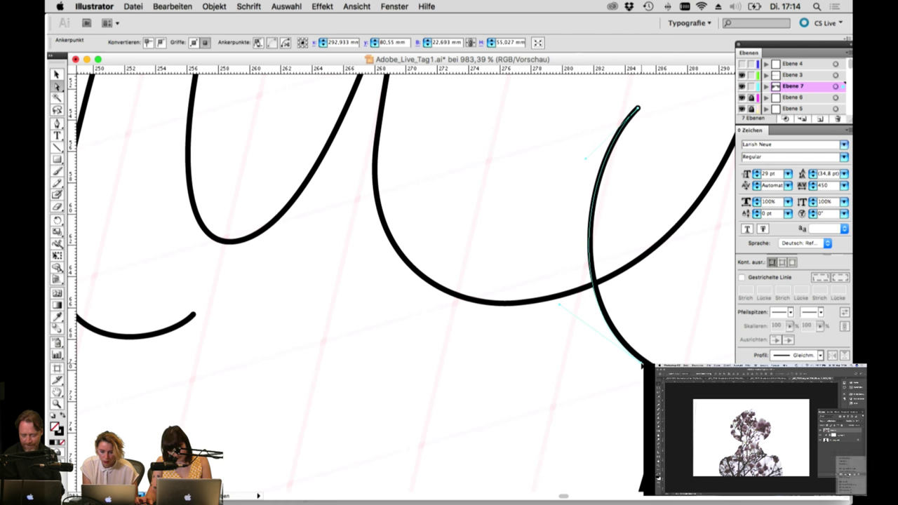
click(645, 356)
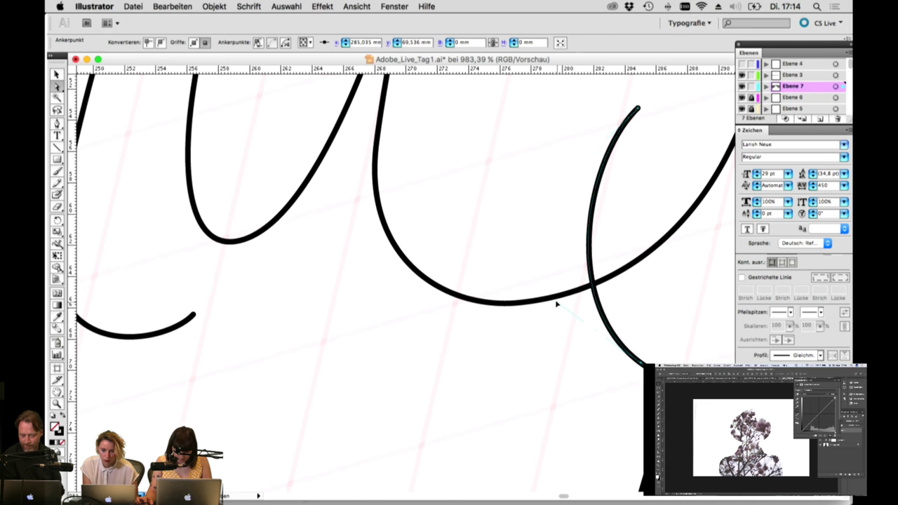
Step: Adjust the anchor and handles at the top of the l's loop, placing it at about X 303.58, Y 59.96 mm
drag(598, 328, 435, 306)
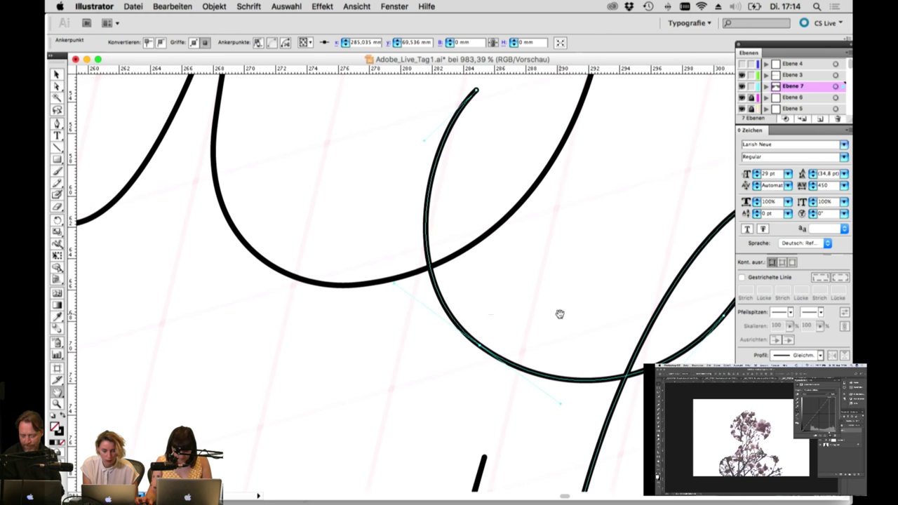
drag(559, 313, 457, 304)
click(58, 87)
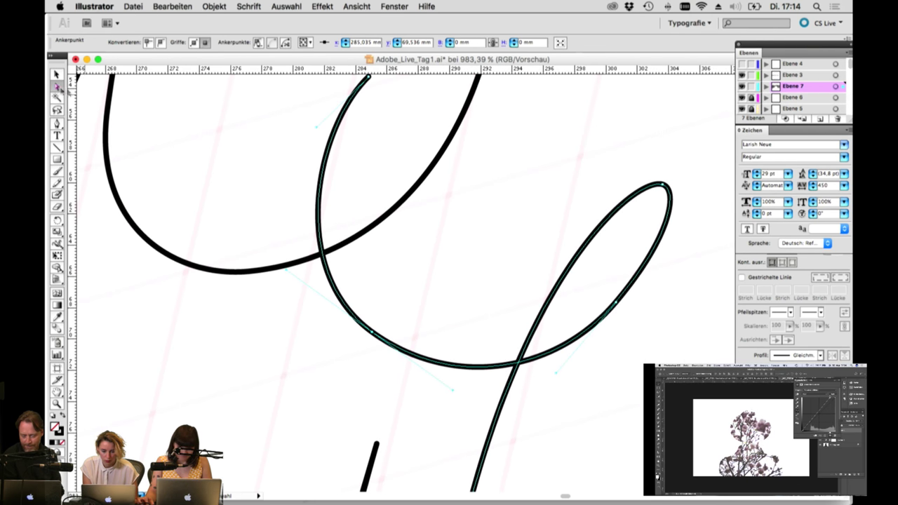
click(643, 181)
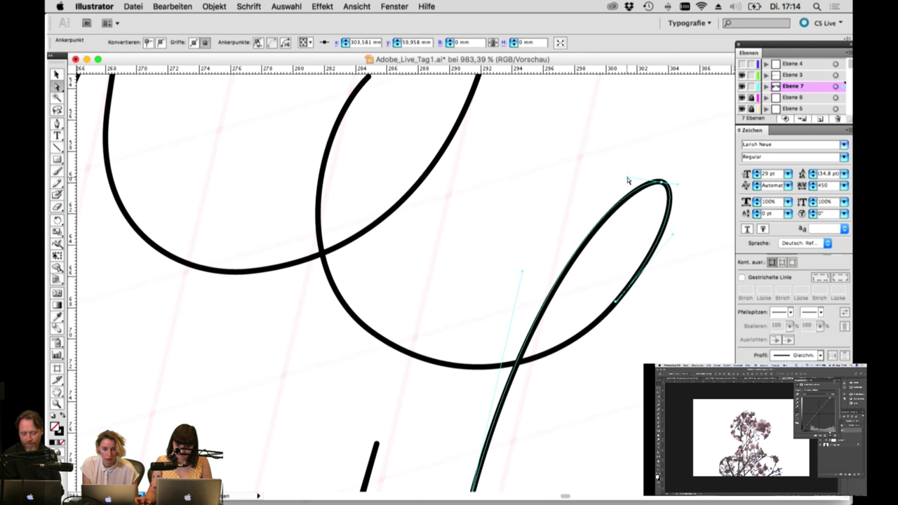
scroll(639, 321, down, 7)
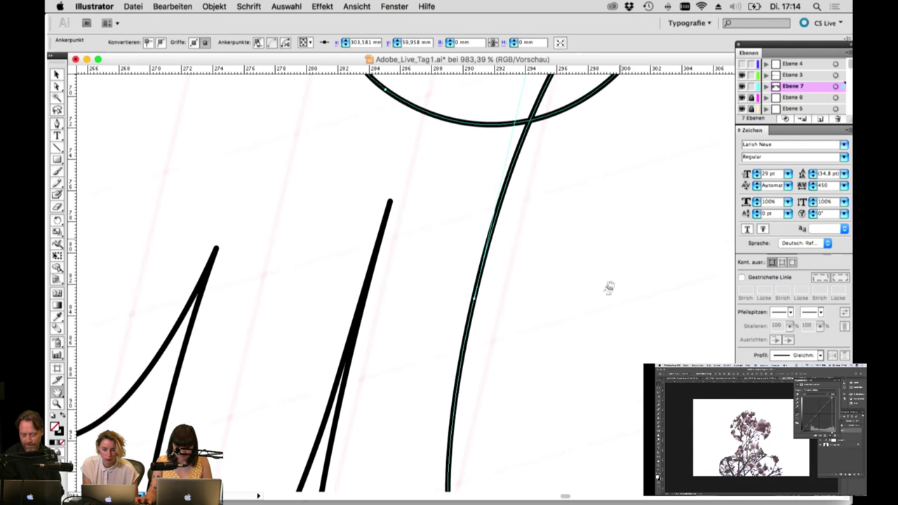
Step: Nudge the whole l path slightly left, closer to the u of "soul", and deselect it
key(super+minus)
key(super+minus)
key(super+minus)
key(super+minus)
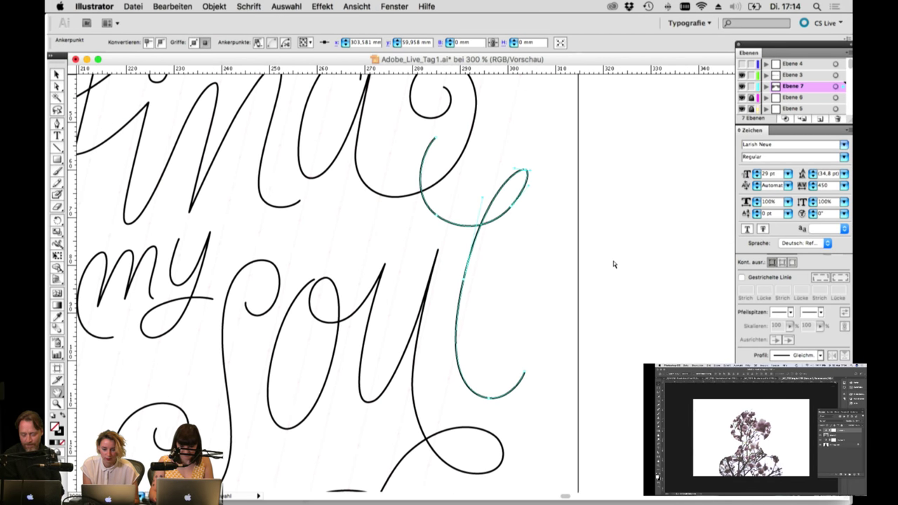
key(super+minus)
click(56, 75)
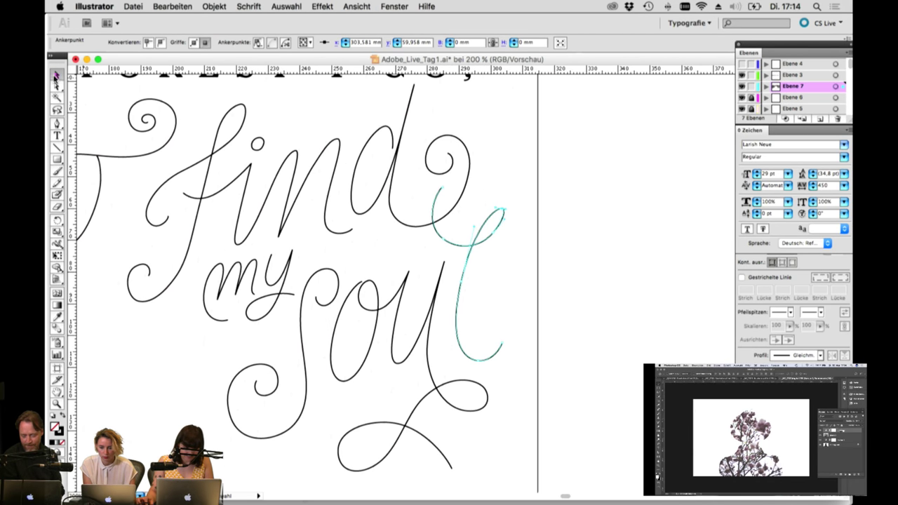
click(501, 243)
click(479, 245)
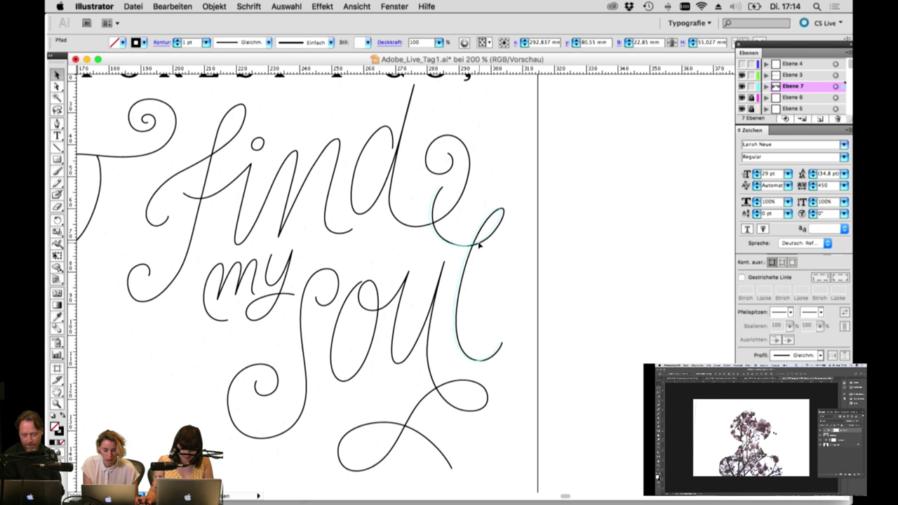
key(Left)
key(Left)
key(Left)
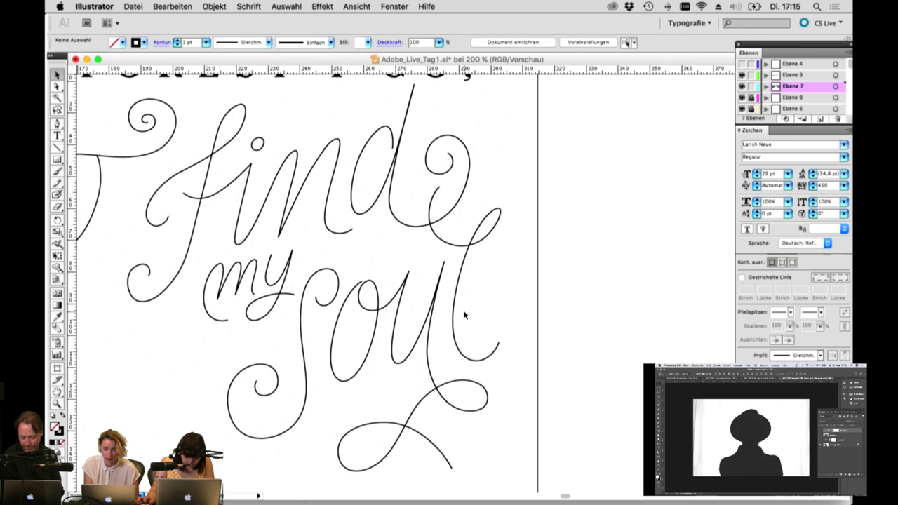
Step: Smooth the y's first stroke: shift its top end, move the left-side anchor to about X 229.41, Y 79.82 mm, and remove the extra anchor between them
drag(406, 333, 517, 325)
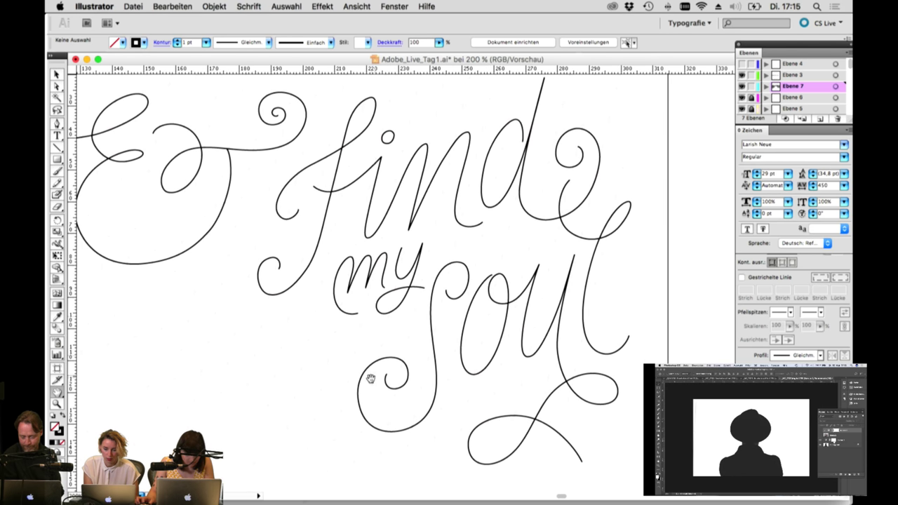
key(z)
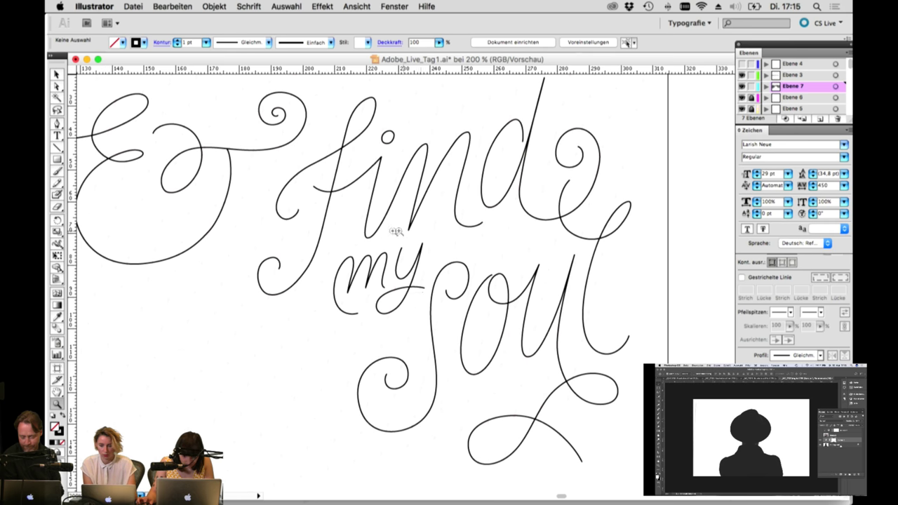
drag(396, 232, 505, 373)
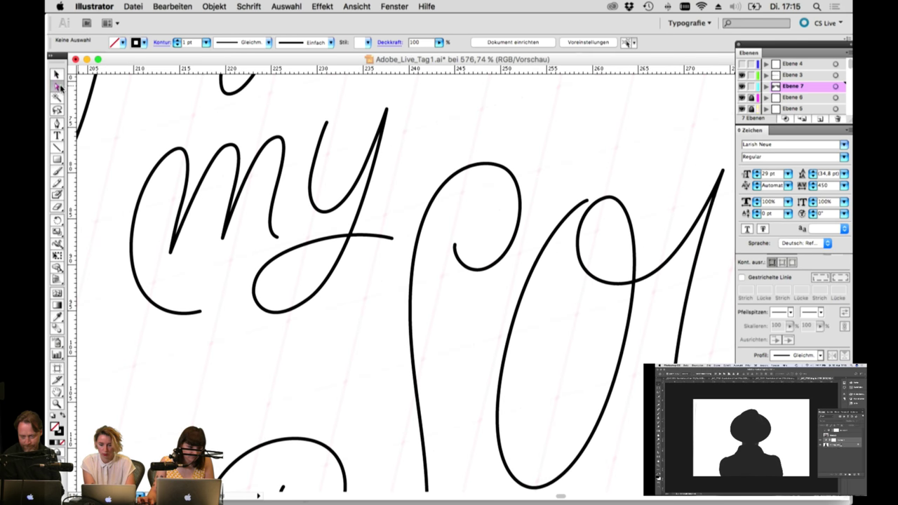
click(327, 121)
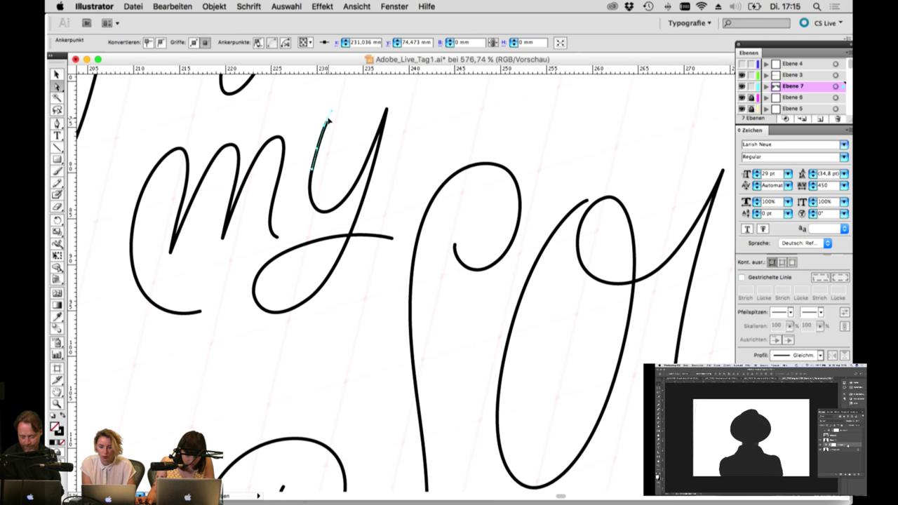
alt+click(328, 121)
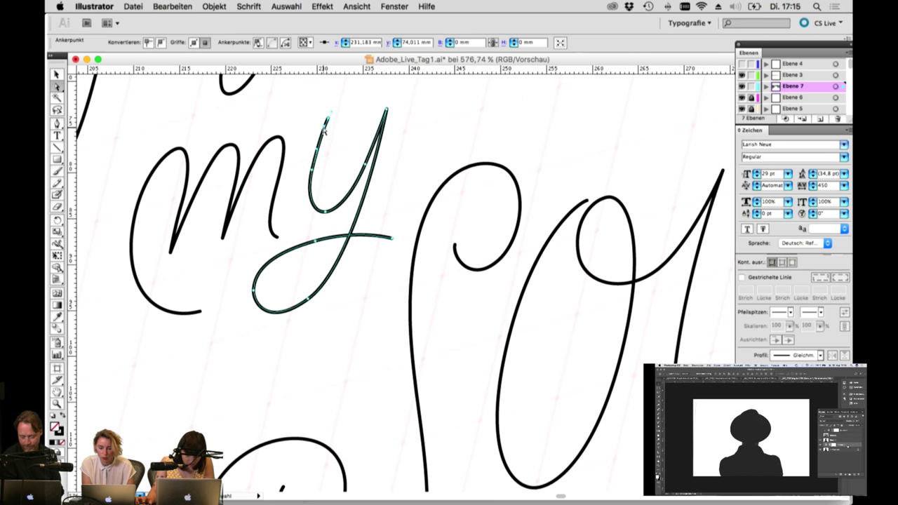
click(149, 44)
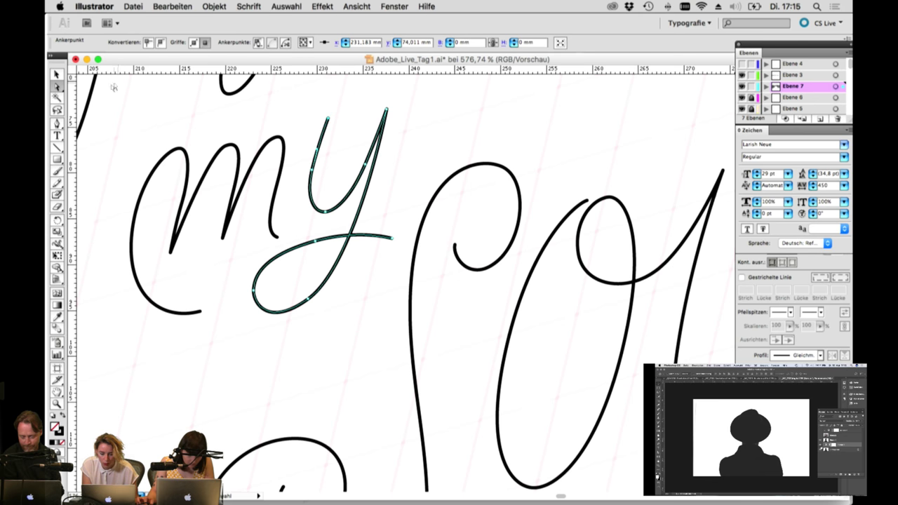
click(312, 170)
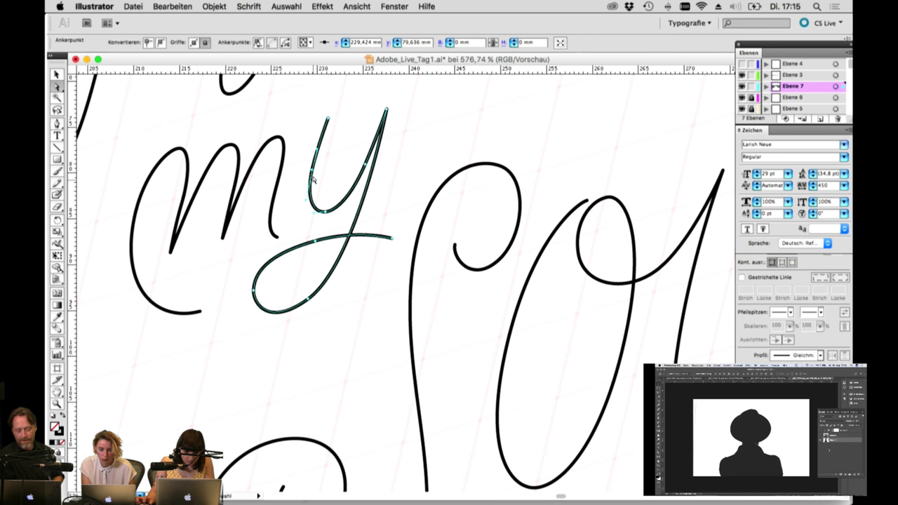
drag(312, 171, 313, 173)
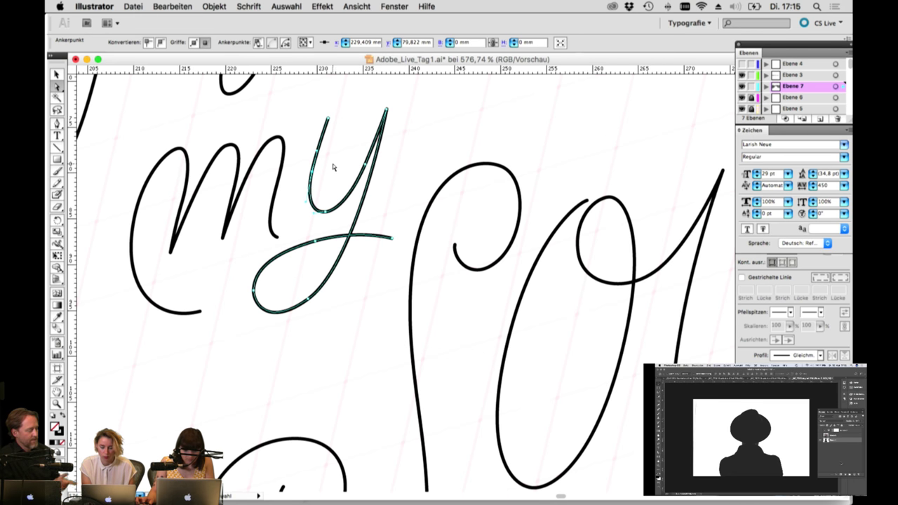
click(327, 121)
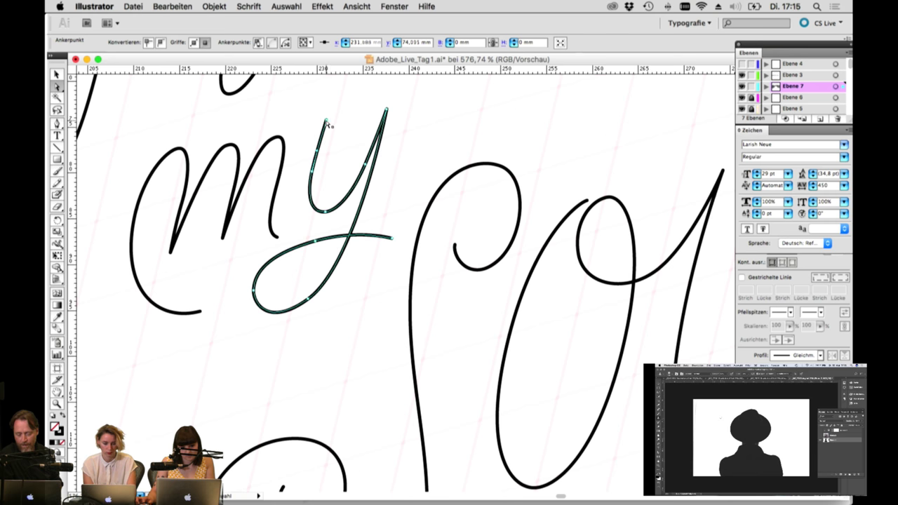
Step: Pull in the lower handle of the y's descender and lower the tail's end to about X 237.91, Y 89.55 mm
click(387, 111)
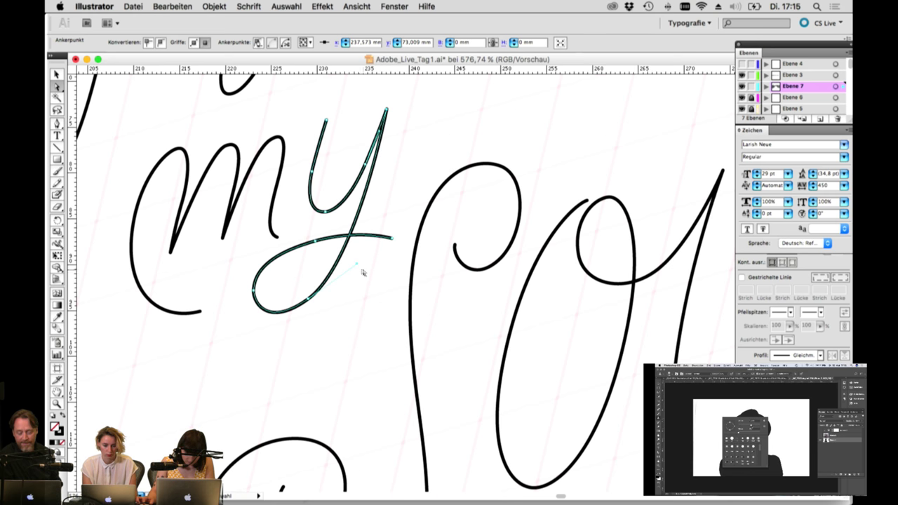
drag(357, 266, 351, 267)
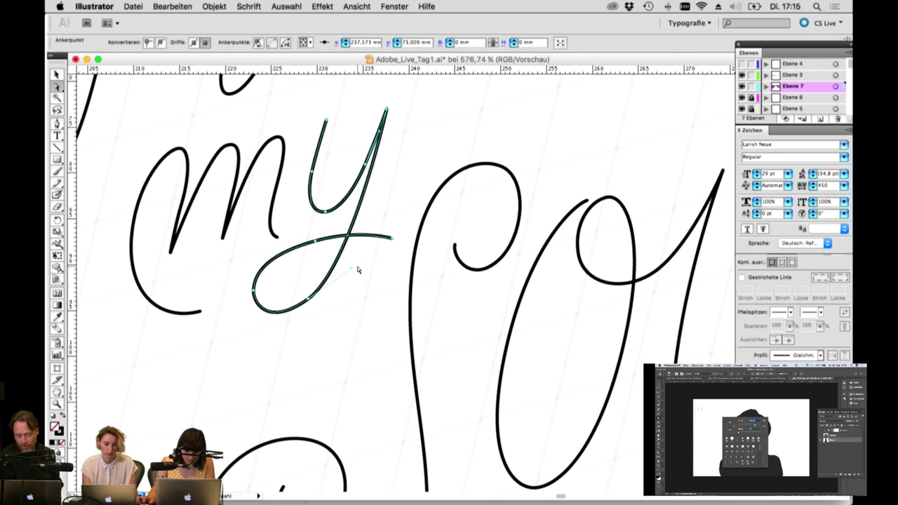
click(317, 242)
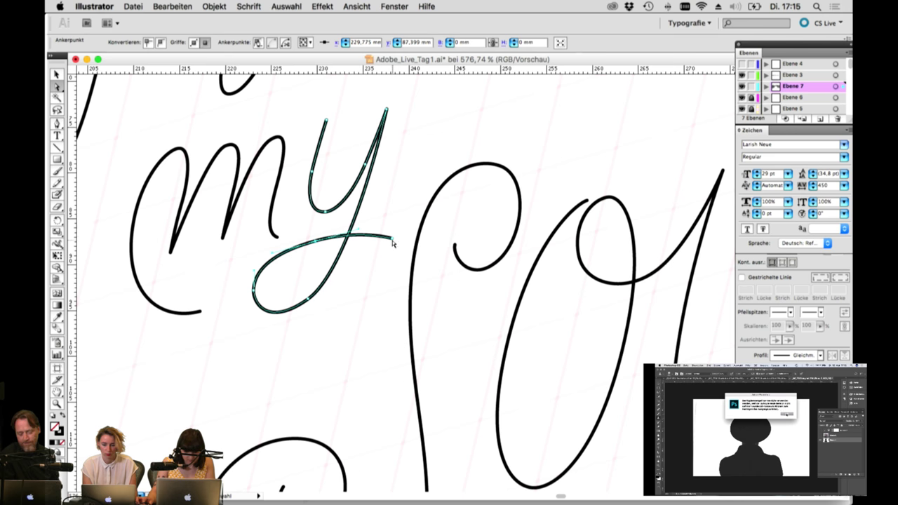
click(391, 253)
Step: Flatten the arch of the y's tail with its upper anchor's handles and move the tail's end to about X 237.55, Y 90.28 mm
click(319, 242)
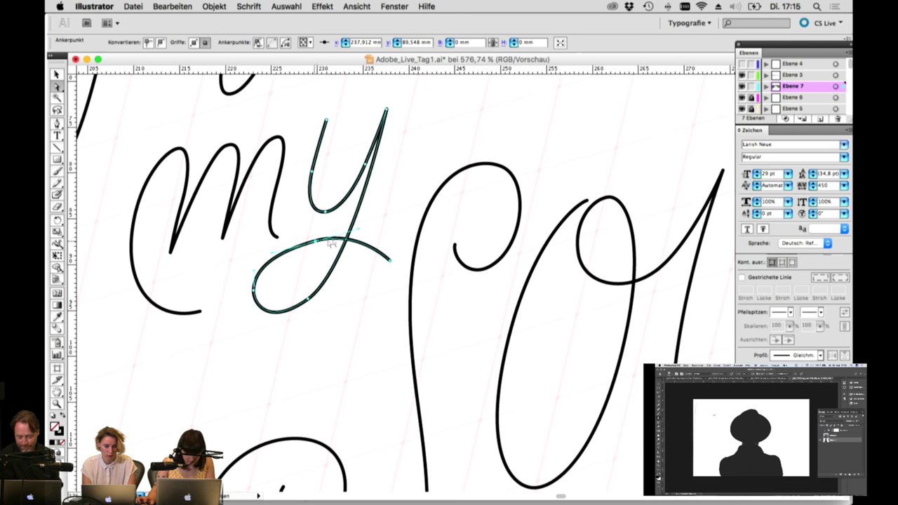
click(331, 242)
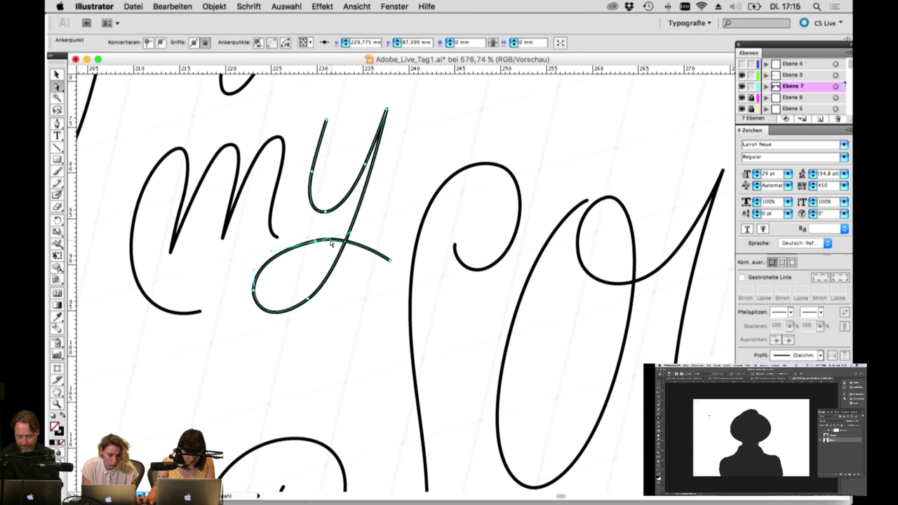
click(304, 247)
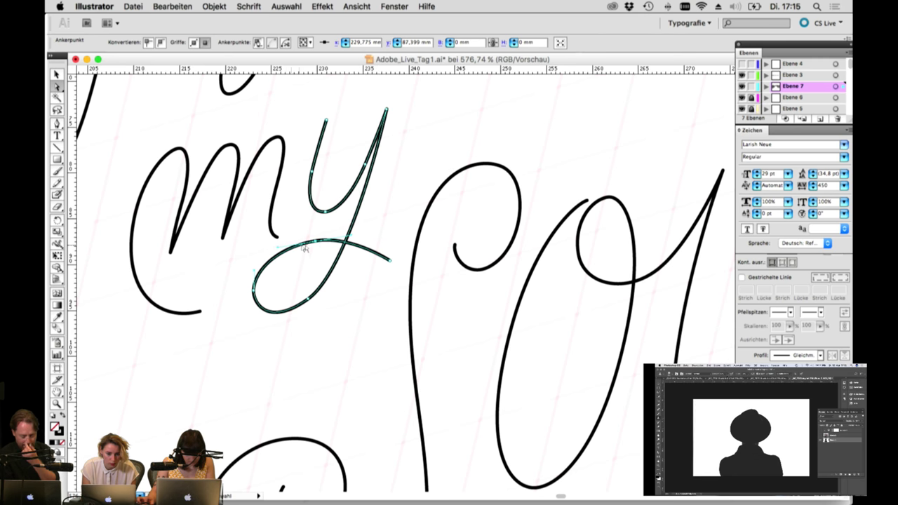
drag(317, 243, 320, 246)
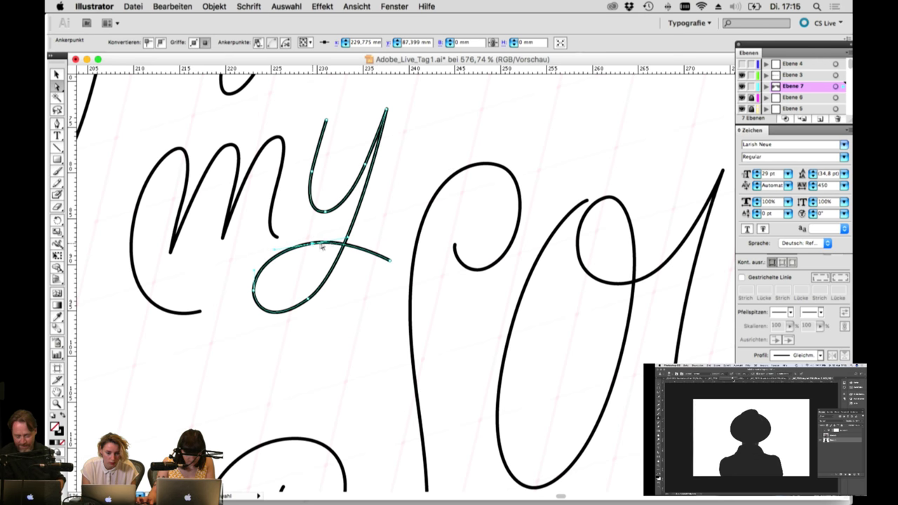
click(389, 269)
click(353, 242)
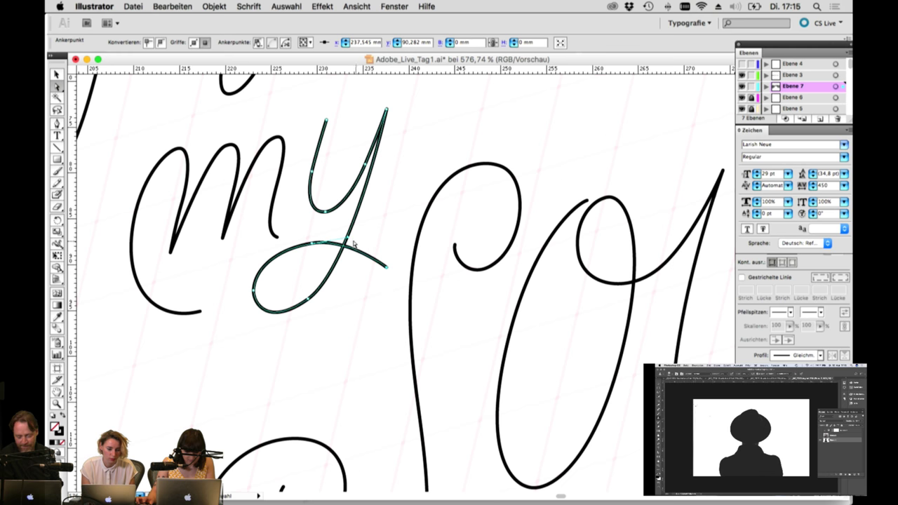
drag(346, 240, 364, 239)
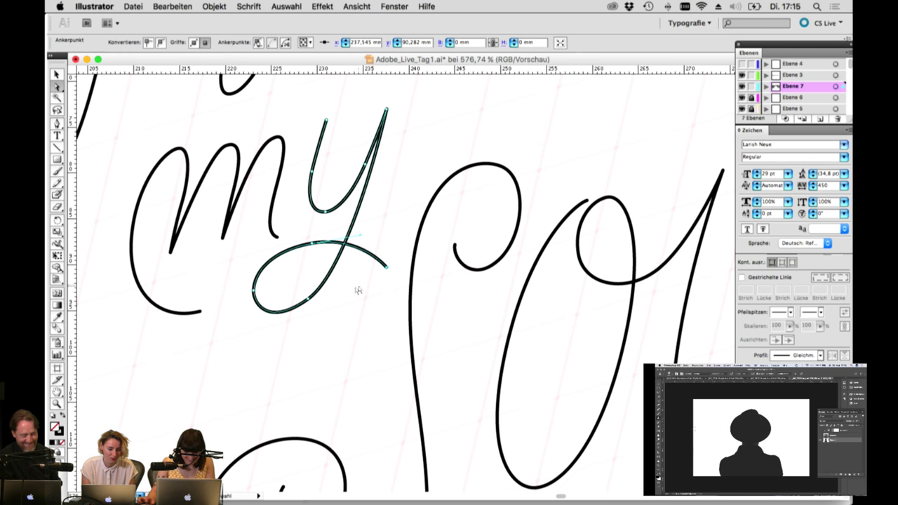
Step: Move the bottom corner of the m's first downstroke to about X 213.87, Y 89.30 mm and remove the extra anchors along that stroke
drag(357, 289, 490, 280)
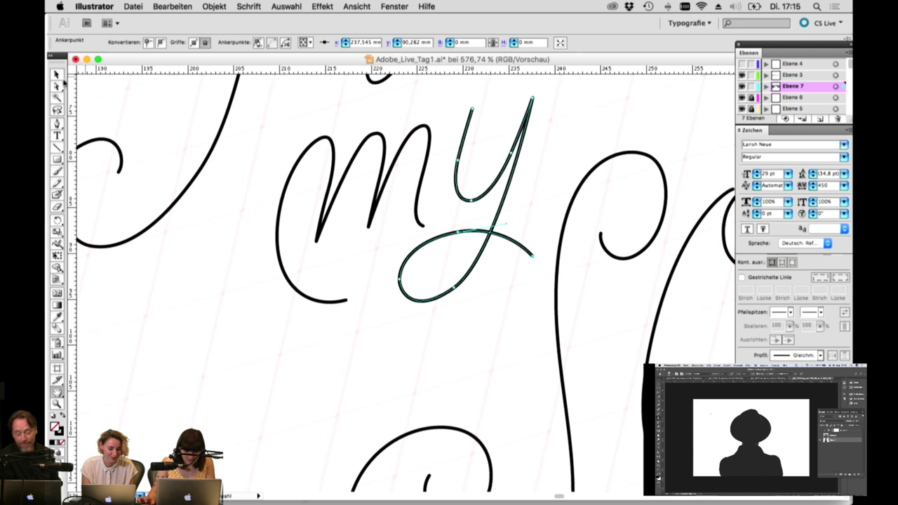
click(317, 243)
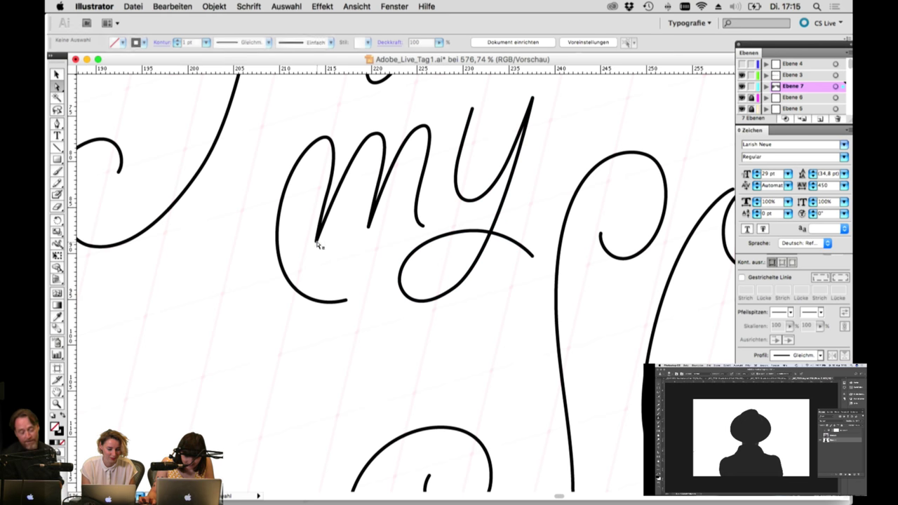
click(317, 243)
click(317, 244)
click(317, 244)
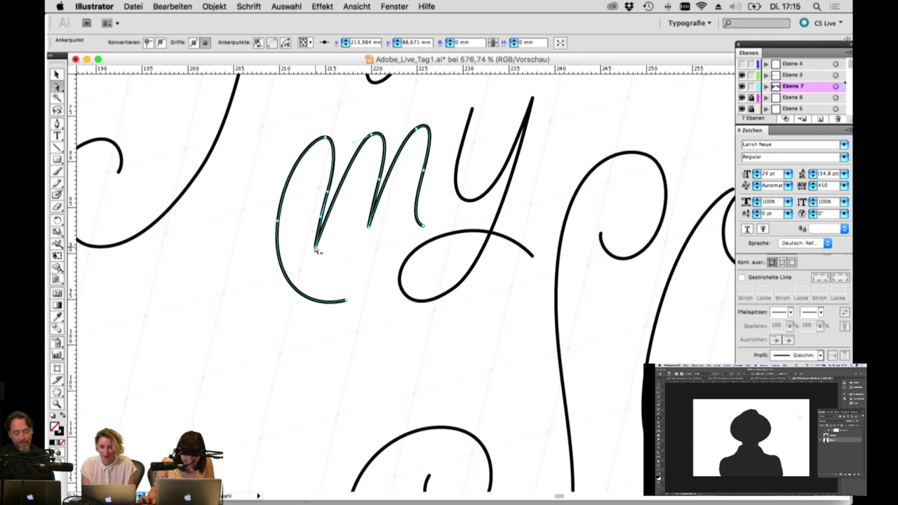
click(329, 196)
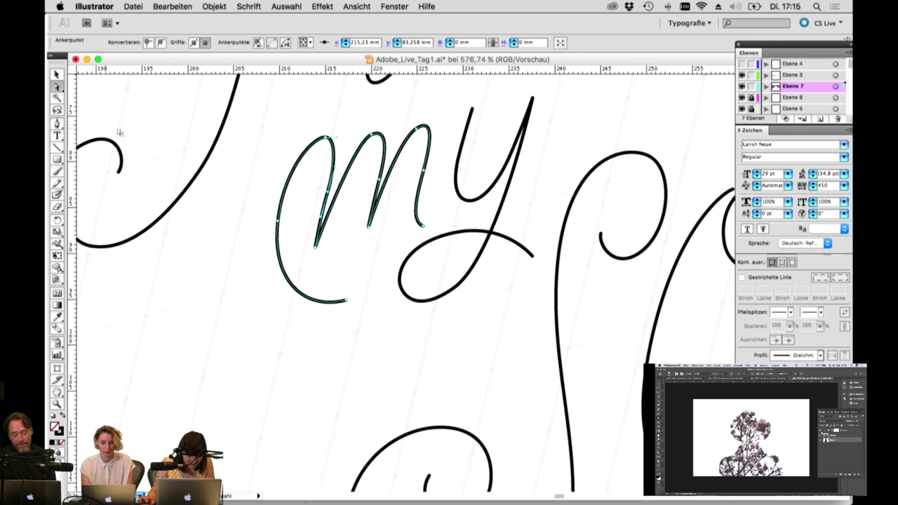
key(p)
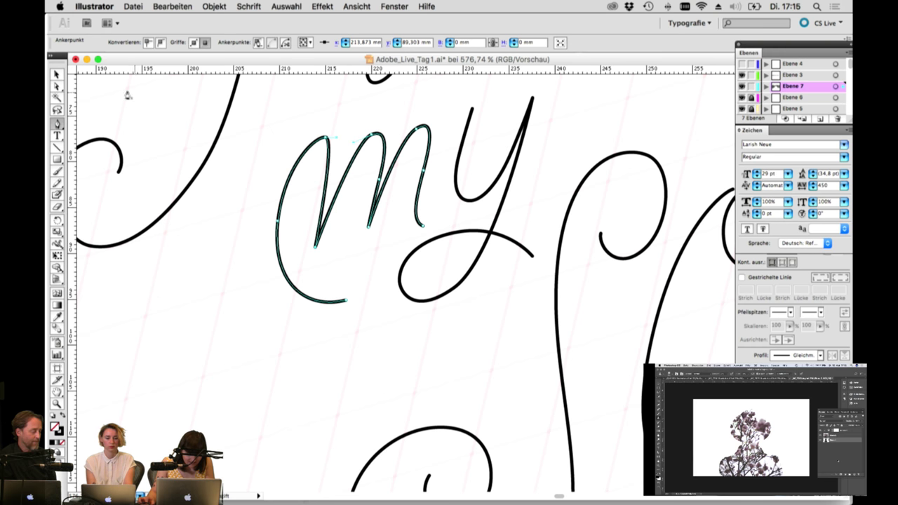
Step: Round the m's first two arches with their top handles, moving the first arch's anchor to about X 215.10, Y 77.62 mm
key(a)
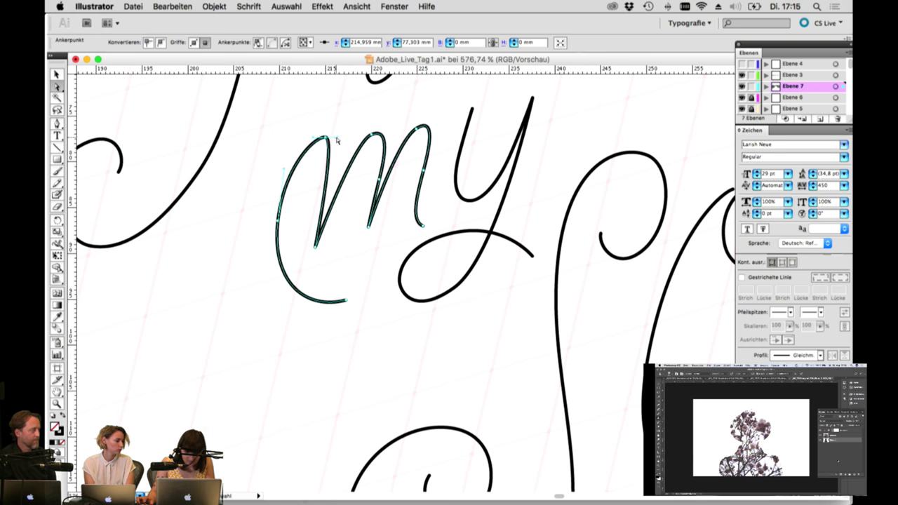
click(337, 140)
click(337, 140)
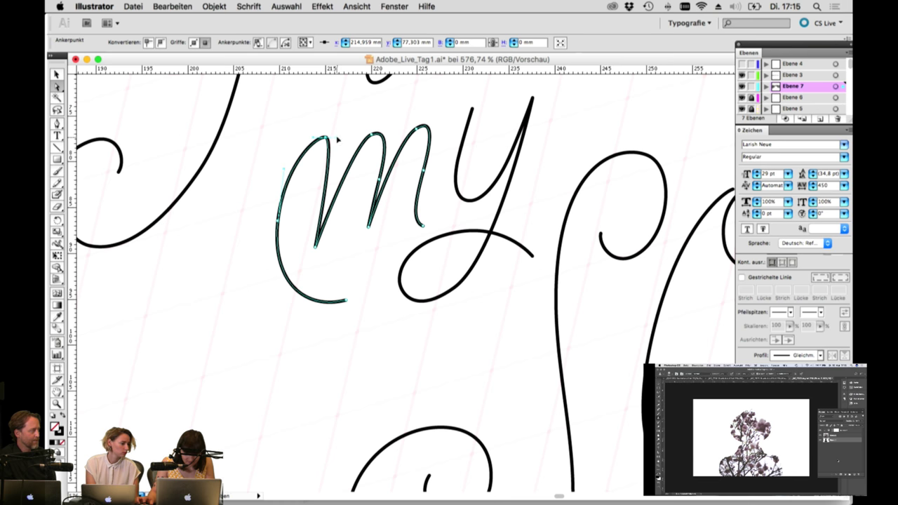
click(342, 137)
click(338, 204)
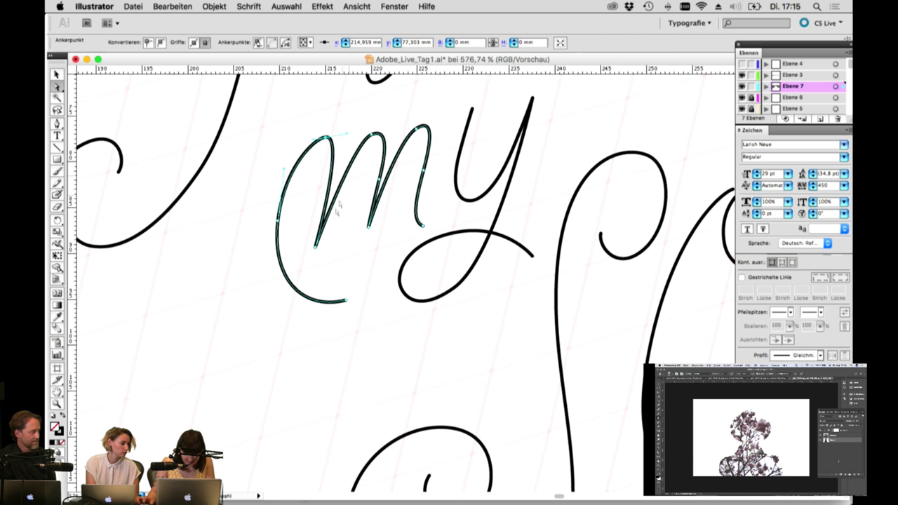
click(326, 141)
click(327, 140)
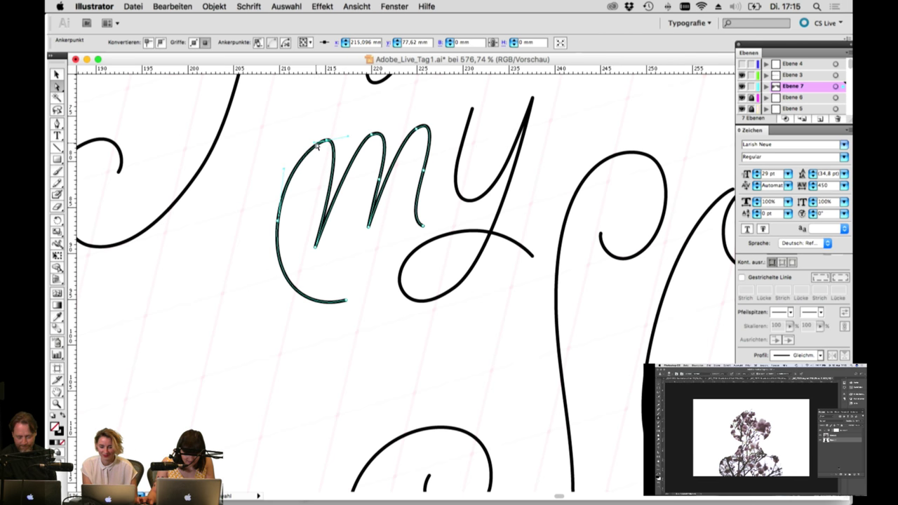
click(314, 145)
click(333, 158)
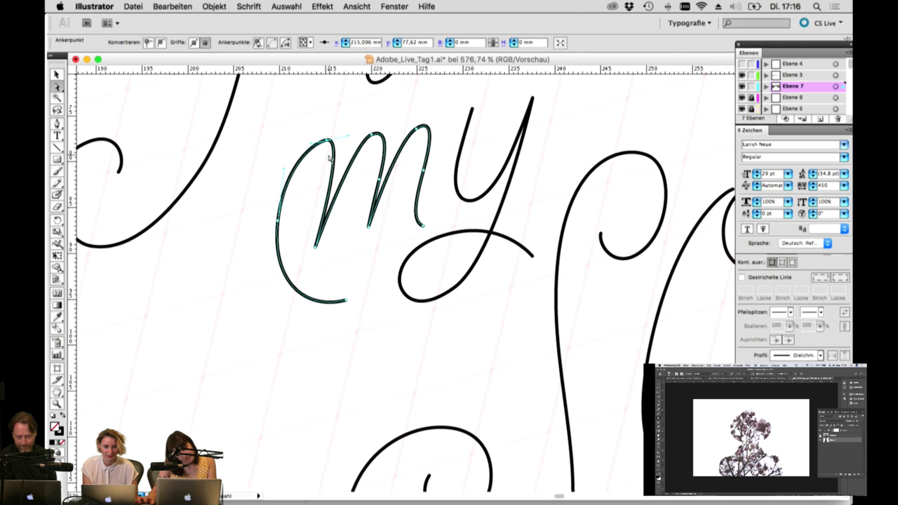
click(376, 137)
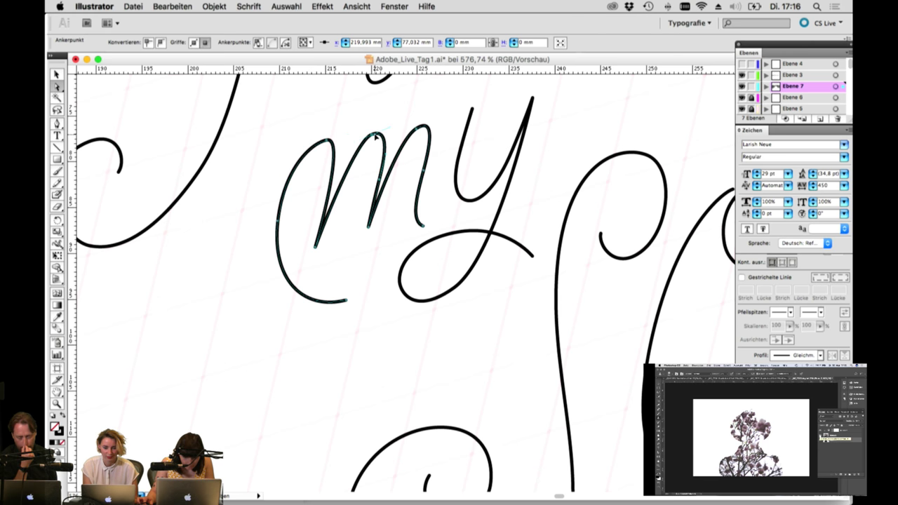
drag(376, 137, 378, 136)
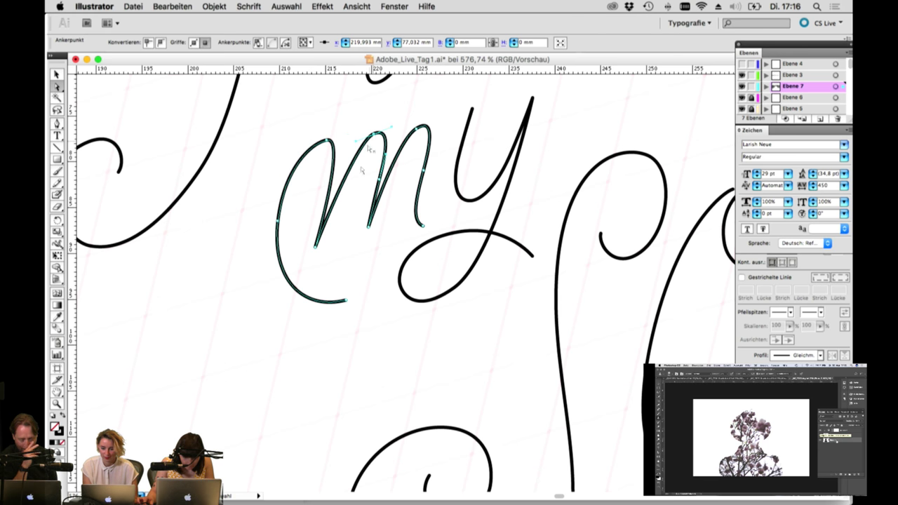
Step: Move the m's two bottom corners to about X 214.12, Y 89.00 mm and X 219.62, Y 87.47 mm
click(315, 247)
click(368, 231)
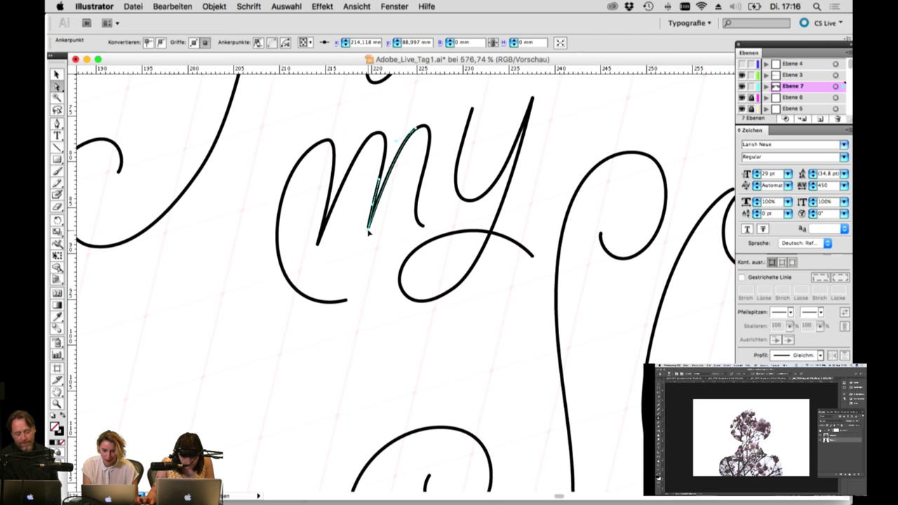
alt+click(368, 231)
Step: Shift the whole m slightly up and to the right, closer to the y, and deselect it
key(v)
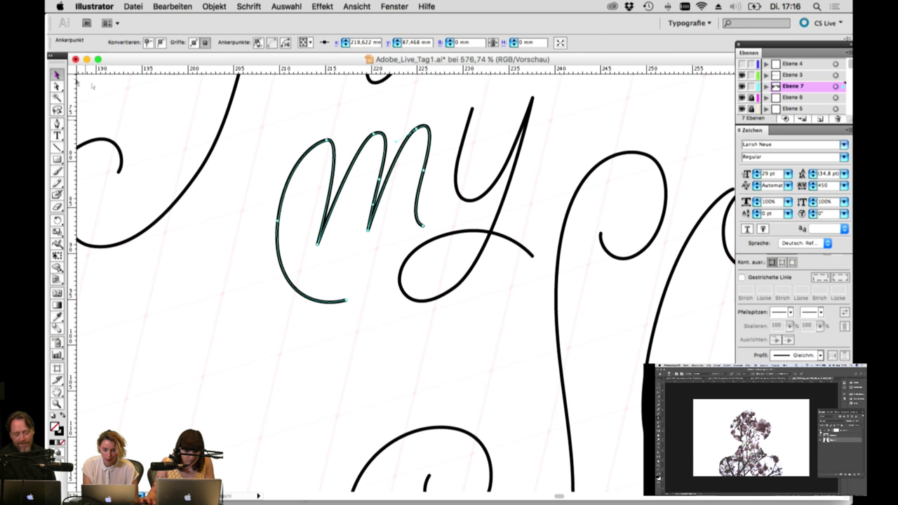
click(359, 152)
double_click(360, 156)
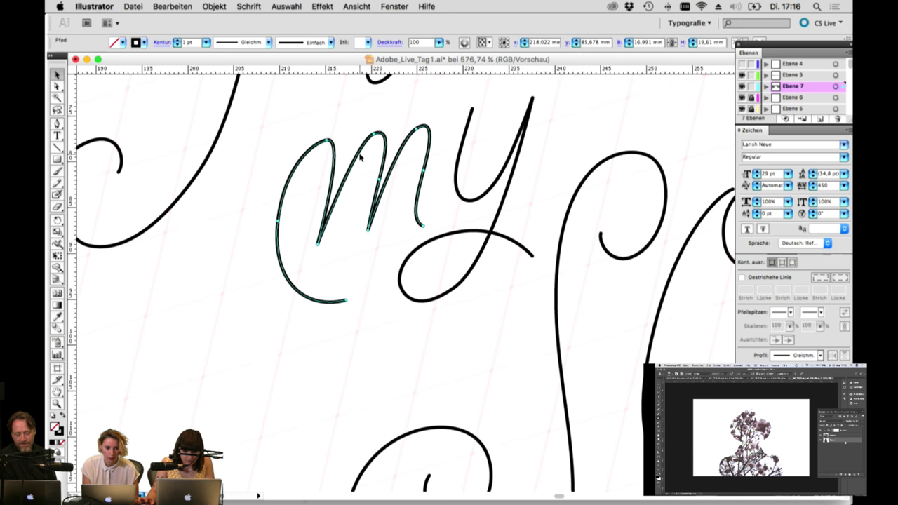
drag(359, 156, 362, 153)
double_click(351, 114)
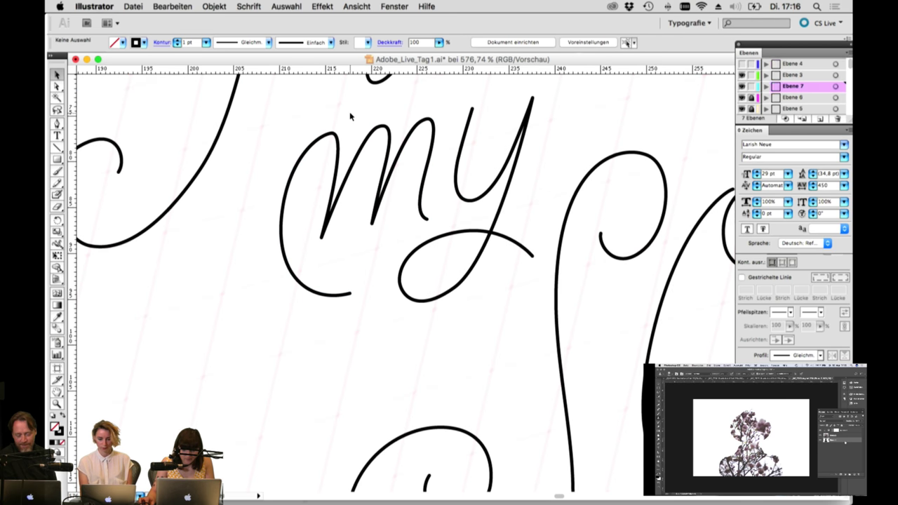
Step: Lower the f's descender anchor to about X 201.12, Y 81.98 mm and lengthen both handles of the loop's bottom anchor
key(super+minus)
key(super+minus)
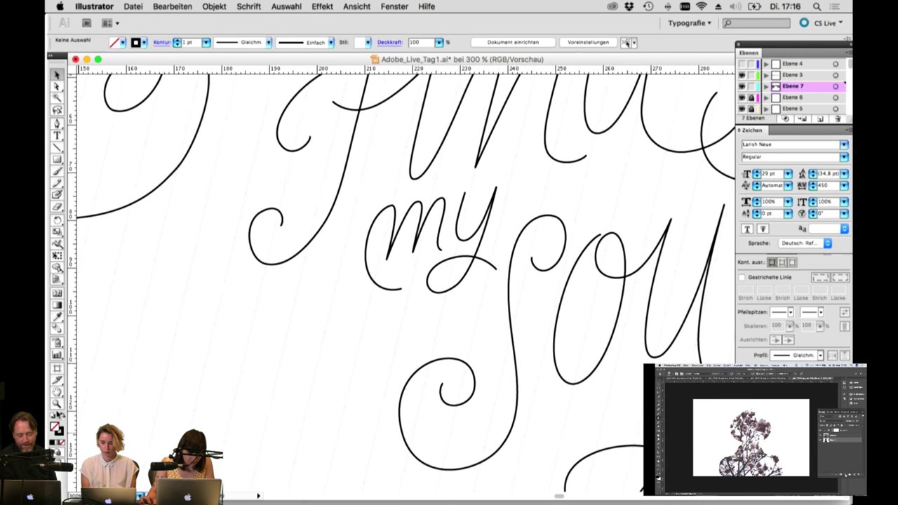
key(z)
drag(207, 178, 484, 348)
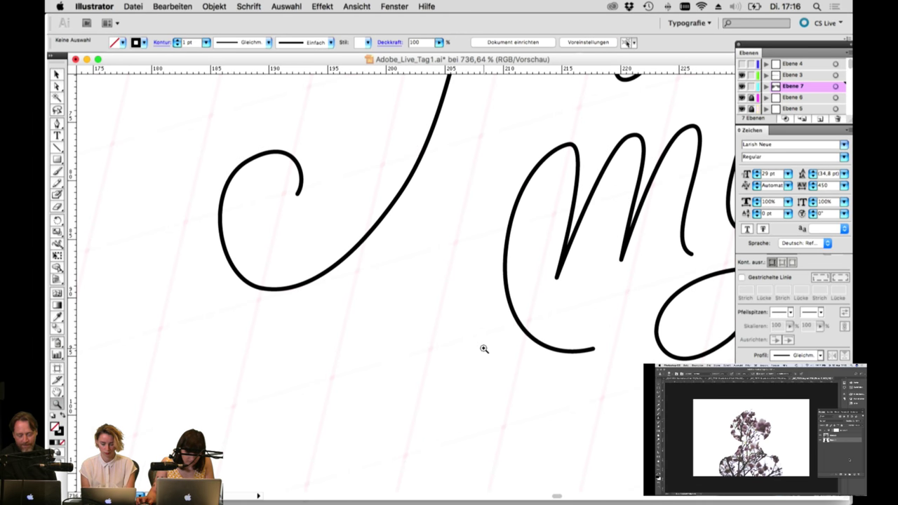
click(56, 85)
click(272, 291)
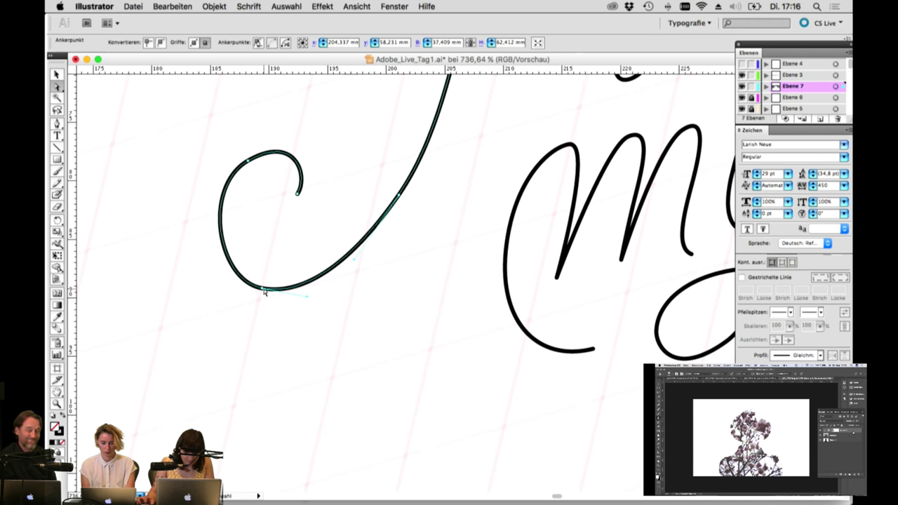
click(400, 200)
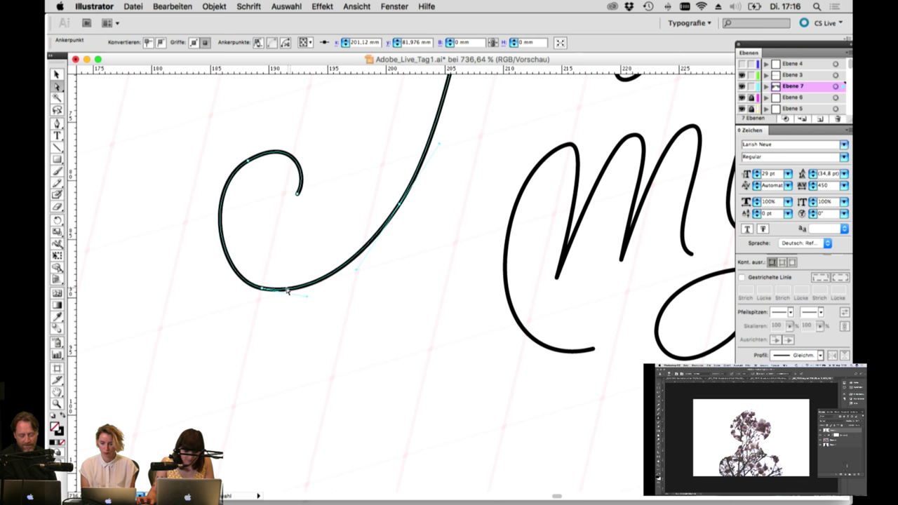
click(263, 292)
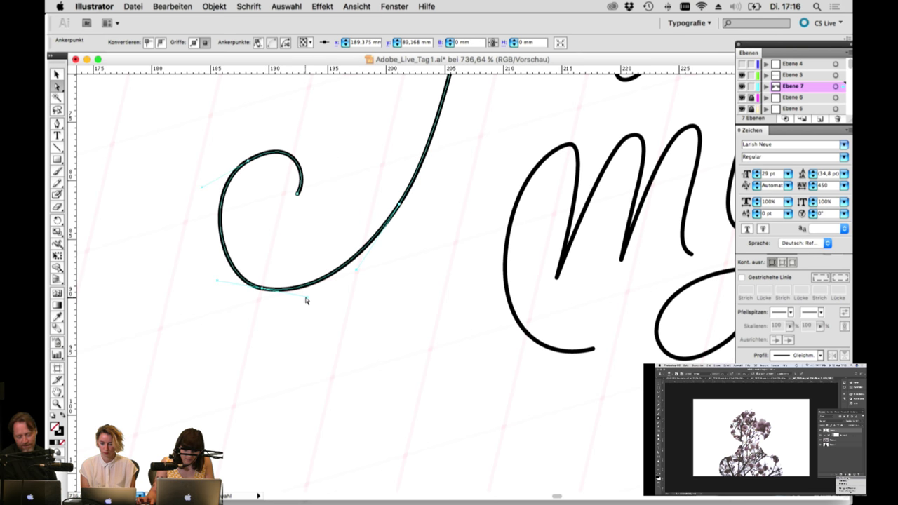
drag(305, 296, 310, 300)
drag(216, 281, 208, 279)
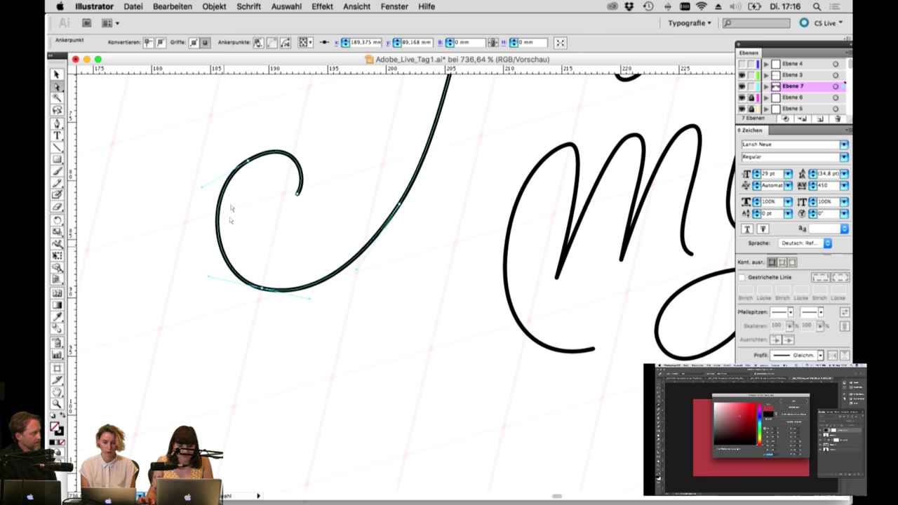
Step: Round the curl of the f's descender by lowering its end and moving the upper-left anchor to about X 187.81, Y 78.29 mm
click(248, 162)
drag(294, 135, 289, 138)
drag(297, 197, 314, 186)
drag(255, 164, 242, 163)
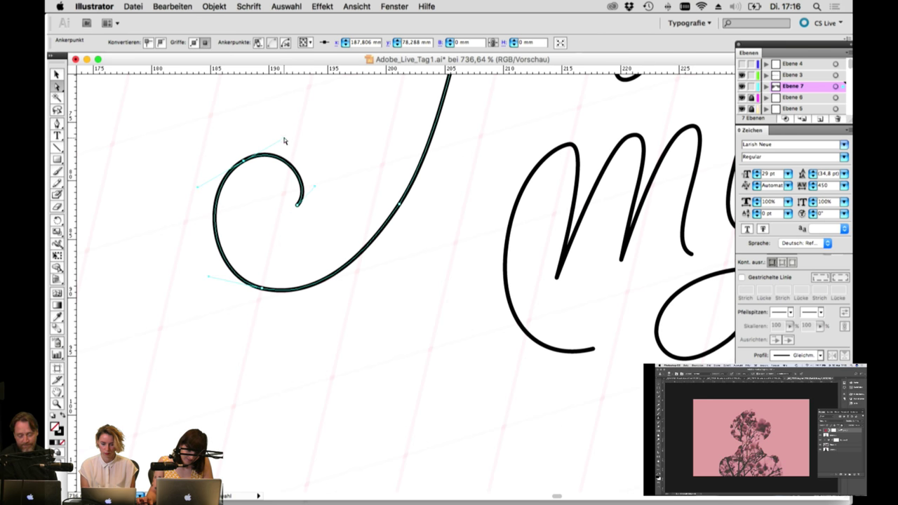
drag(284, 141, 286, 139)
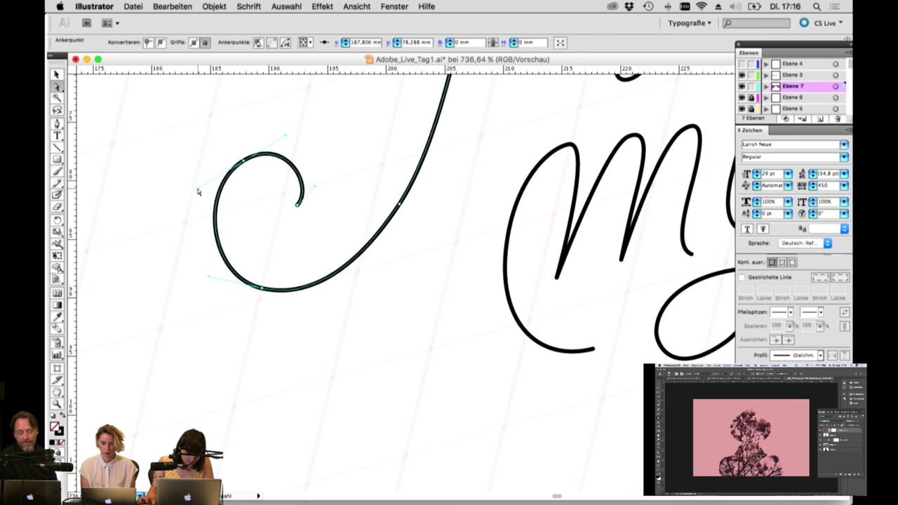
drag(197, 192, 196, 193)
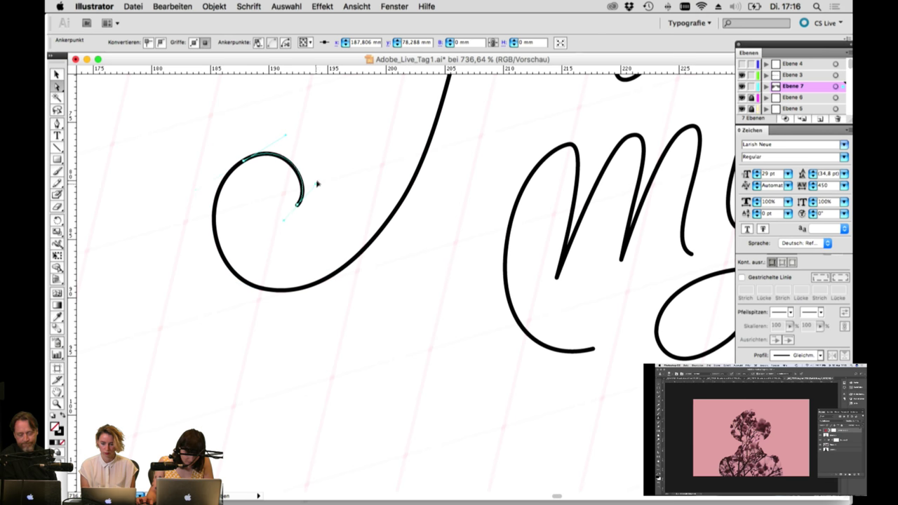
Step: Tilt the bottom anchor's handles on the f's descender loop and lower the descender anchor to about X 201.12, Y 82.46 mm
click(263, 292)
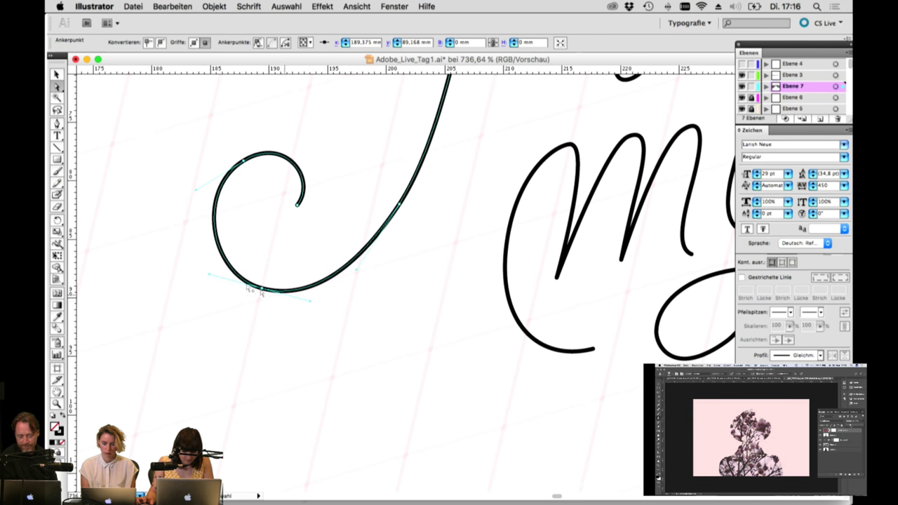
drag(209, 273, 207, 271)
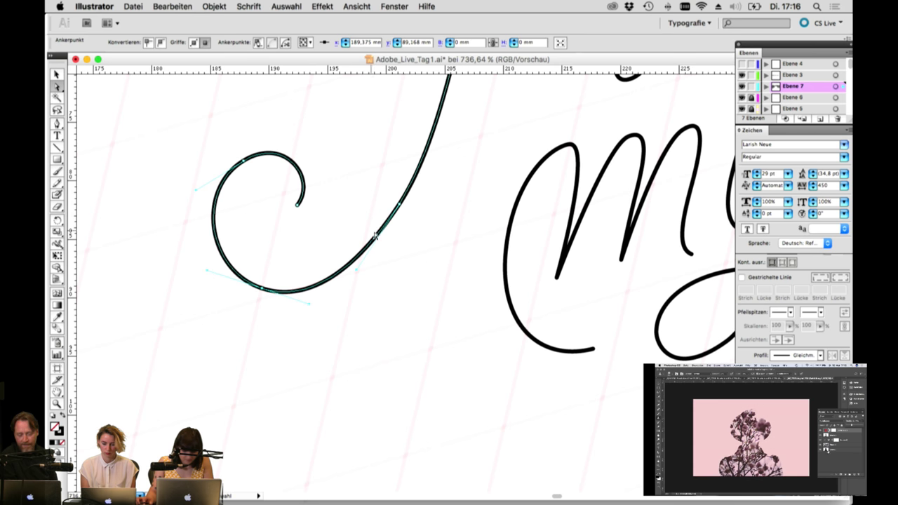
click(400, 208)
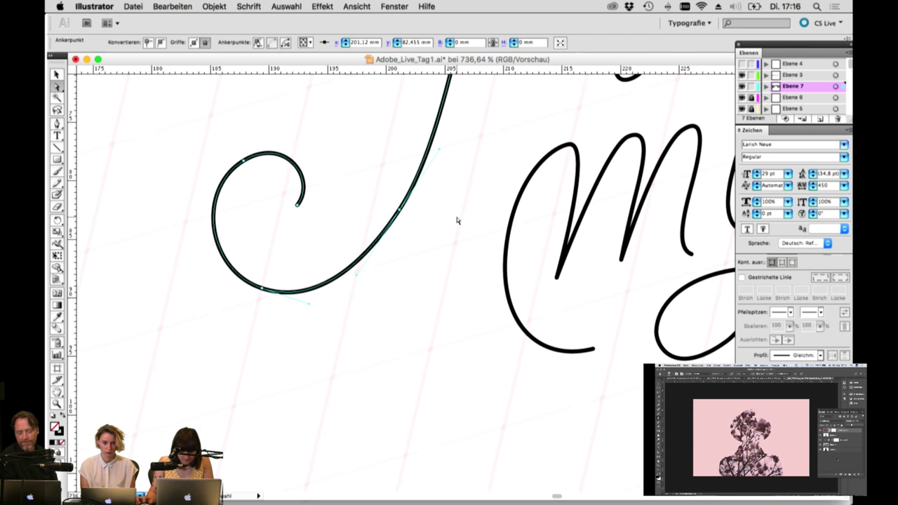
Step: Lengthen the lower handle on the f's diagonal upper stroke and adjust its anchor to about X 202.95, Y 48.21 mm
drag(466, 257, 463, 302)
scroll(463, 302, up, 15)
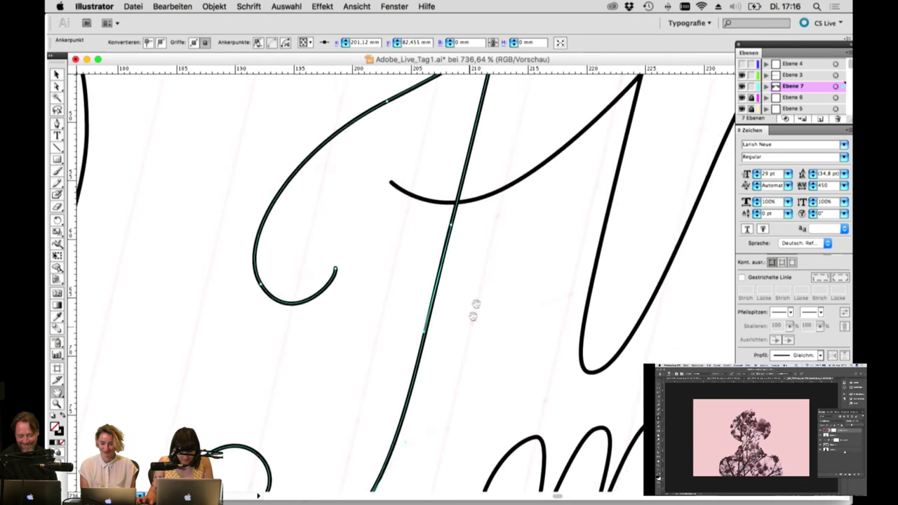
scroll(477, 232, up, 5)
key(a)
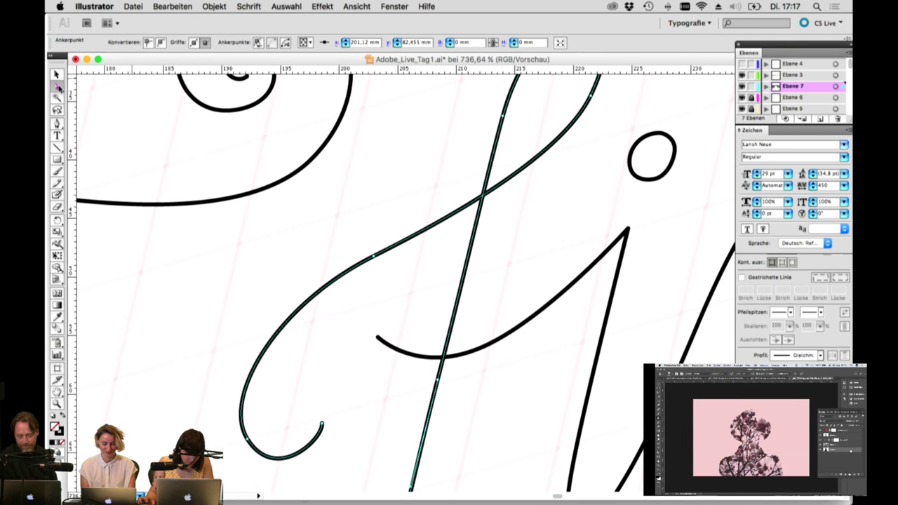
click(373, 257)
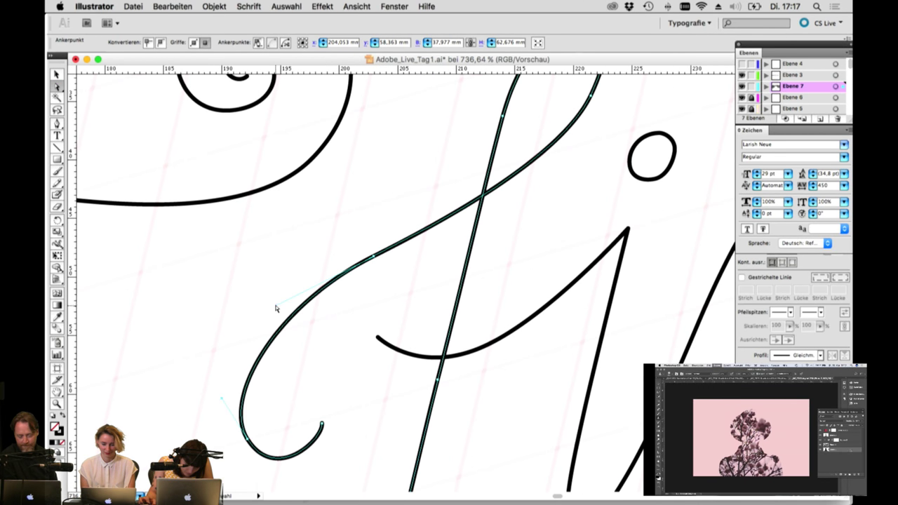
drag(266, 312, 261, 315)
shift+click(476, 225)
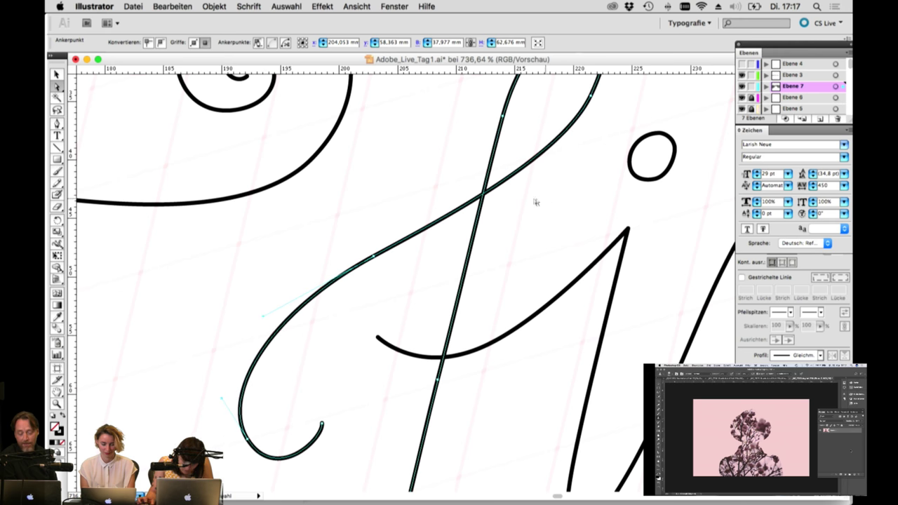
click(374, 258)
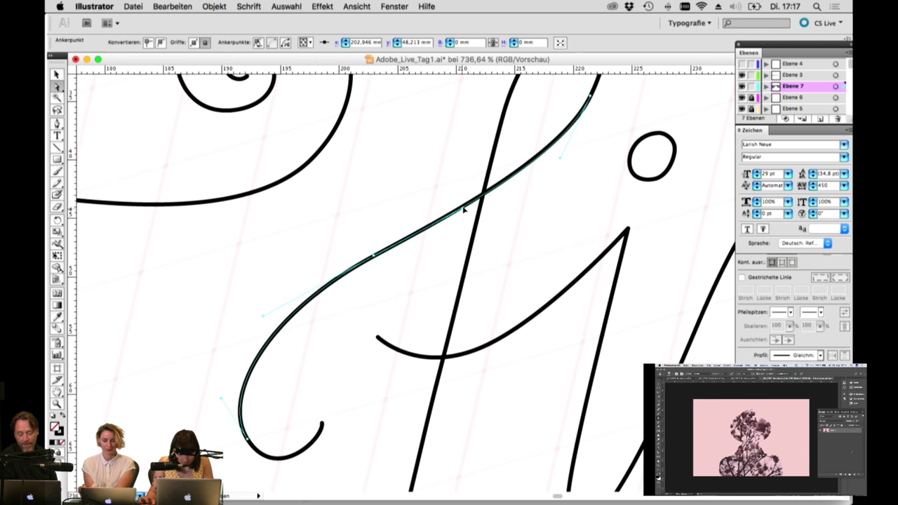
Step: Widen the f's upper curl: move its left anchor to about X 191.69, Y 64.02 mm and its end to about X 198.68, Y 61.05 mm
click(243, 444)
drag(242, 444, 236, 445)
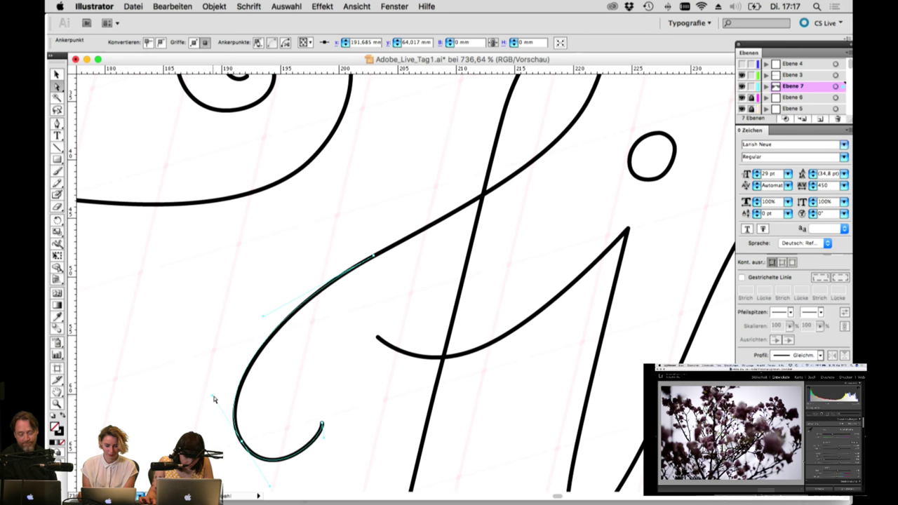
drag(320, 425, 323, 407)
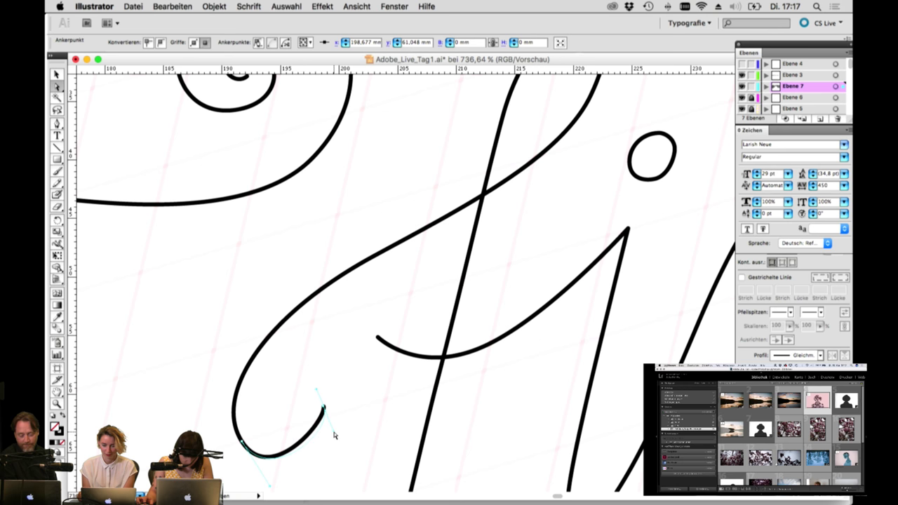
Step: Round the bottom of the f's upper curl by lengthening the lower handles of its left anchor and end point
key(space)
drag(347, 445, 347, 347)
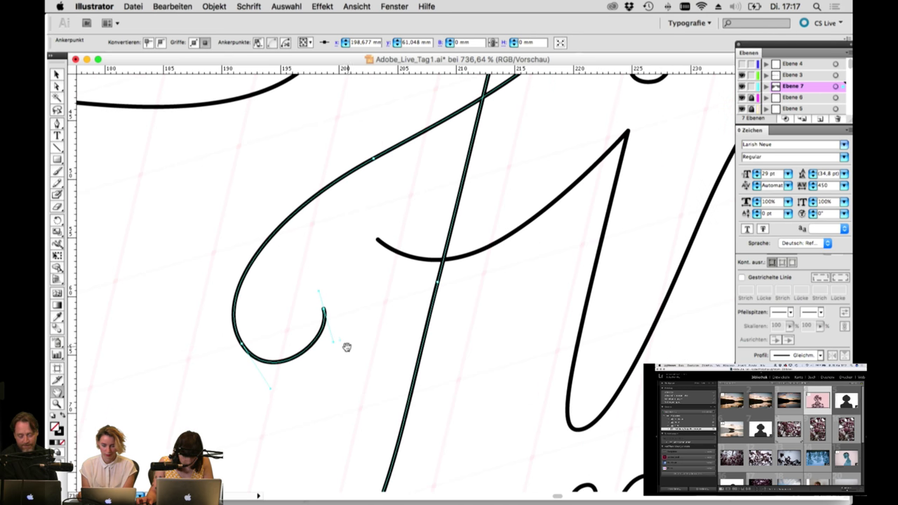
click(57, 86)
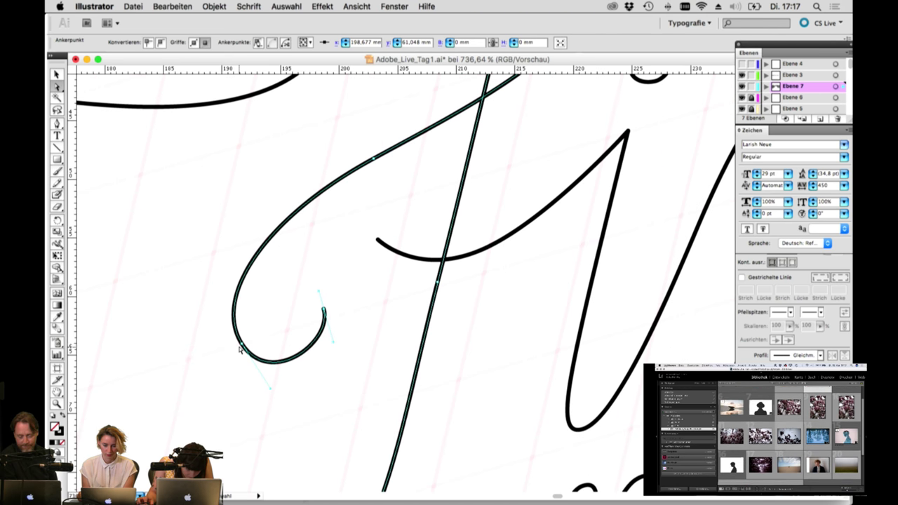
click(240, 347)
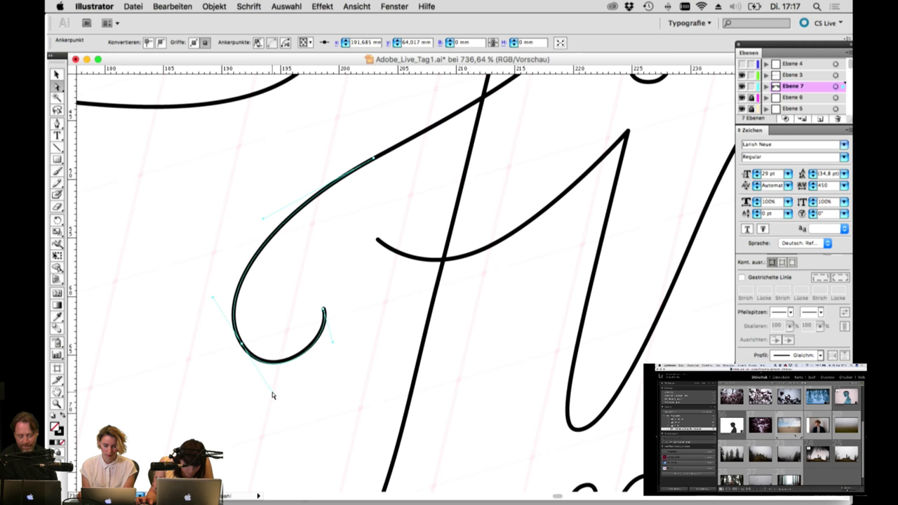
drag(334, 344, 334, 346)
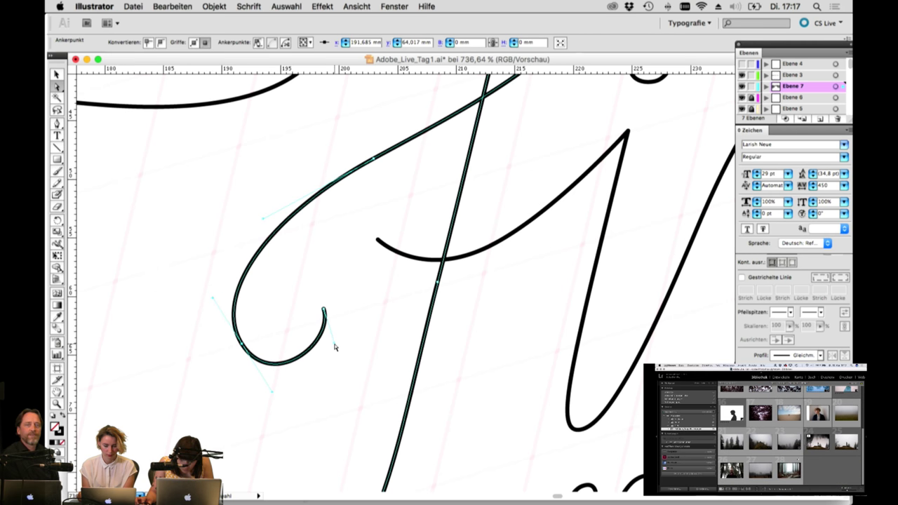
Step: Refine the anchor and handles on the entry curve of the i in "find" at about X 212.13, Y 56.01 mm, and deselect the path
click(472, 258)
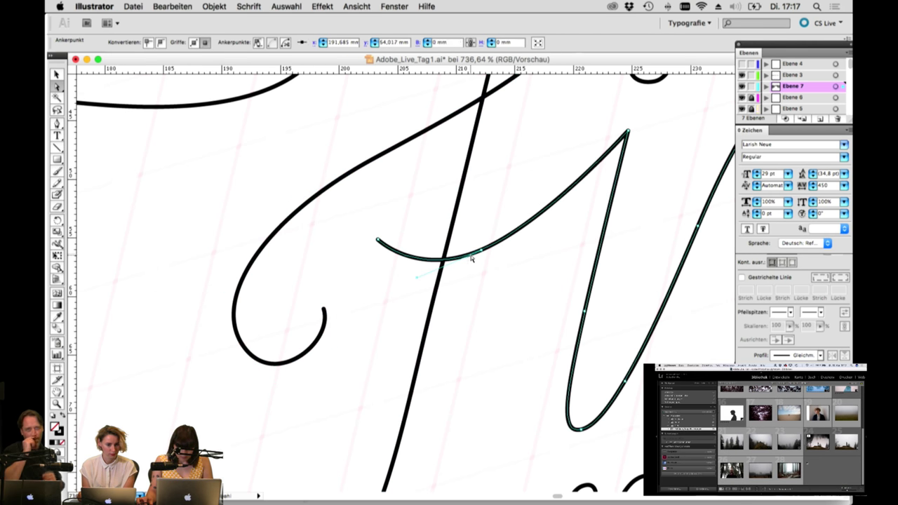
click(481, 252)
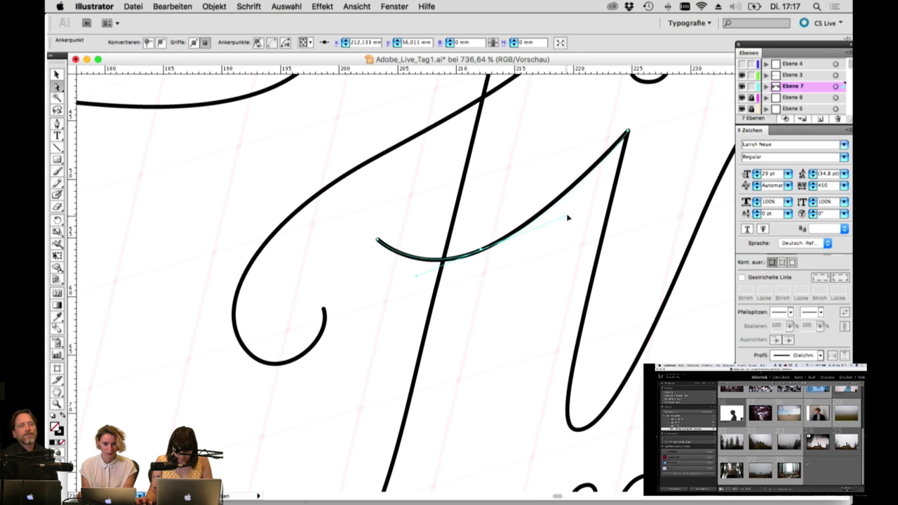
key(super+minus)
key(super+minus)
key(super+minus)
key(super+minus)
key(super+minus)
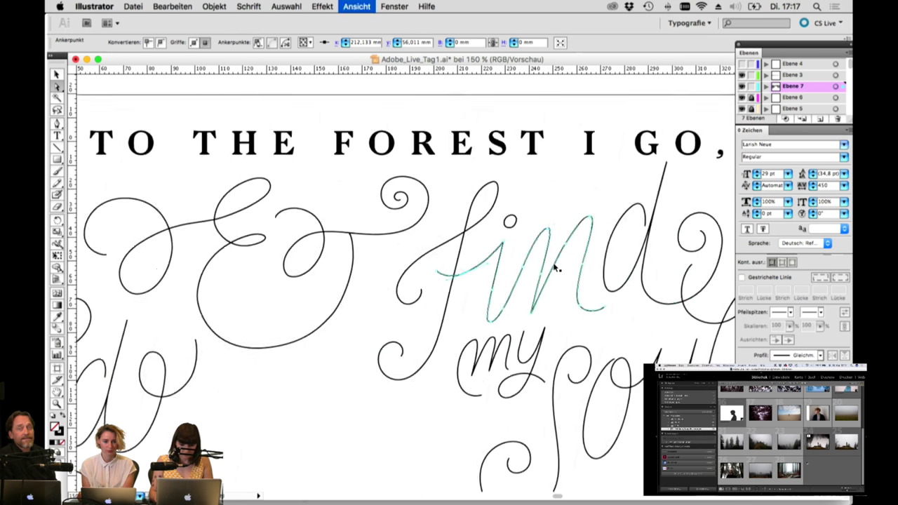
click(395, 360)
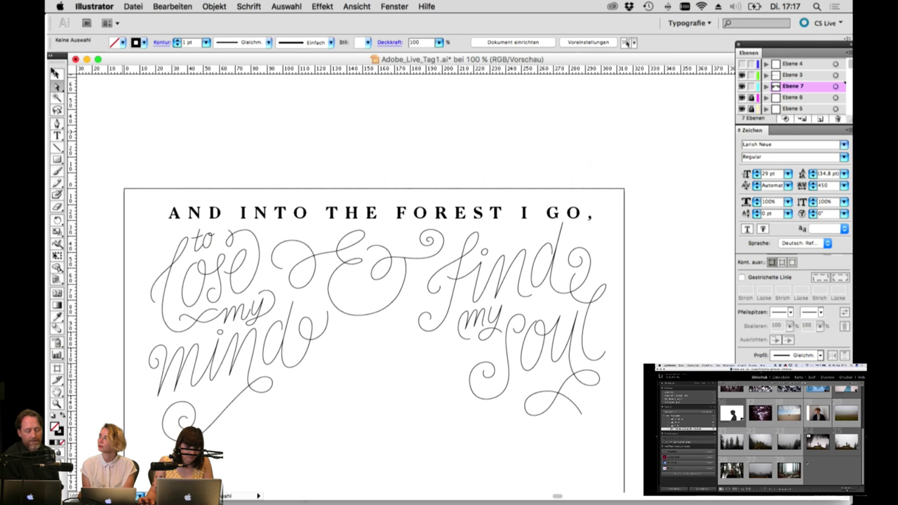
Step: Set the headline "AND INTO THE FOREST I GO," to 31 pt and shift it about 7 mm to the left
key(v)
click(290, 217)
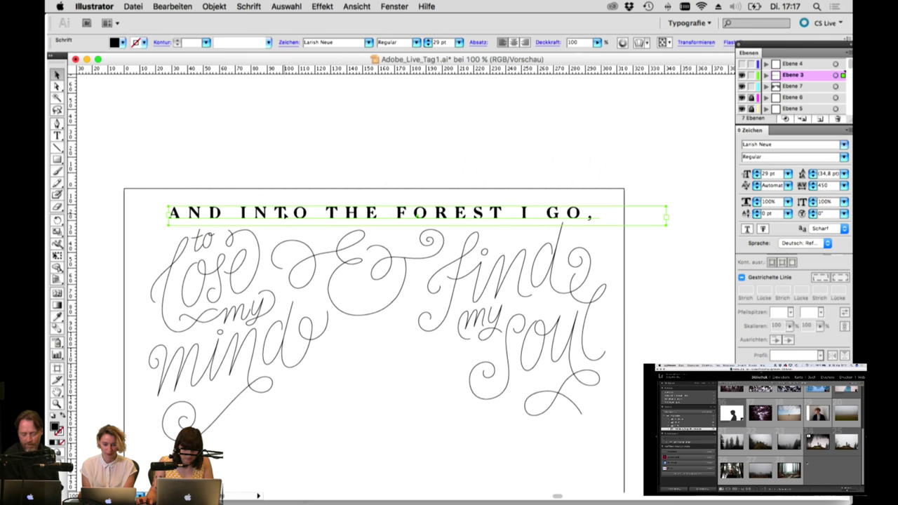
double_click(284, 215)
key(super+a)
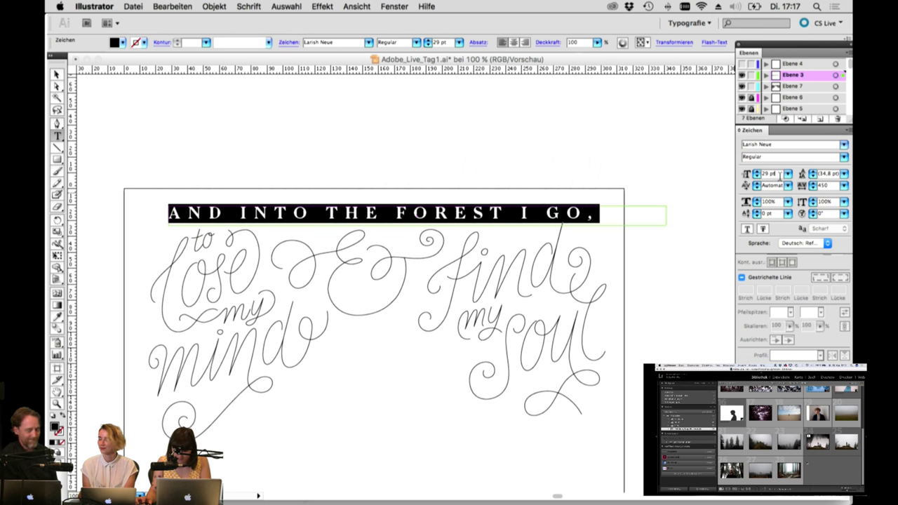
click(772, 173)
key(Up)
key(Up)
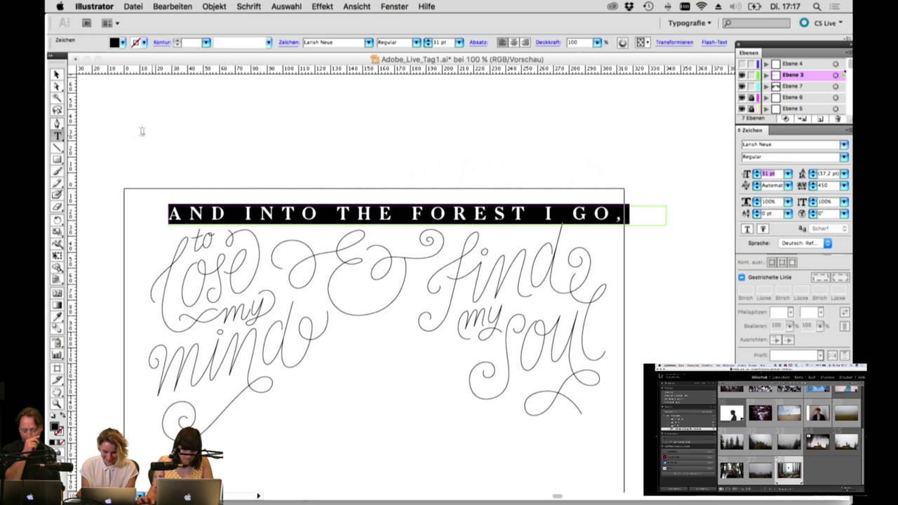
click(58, 74)
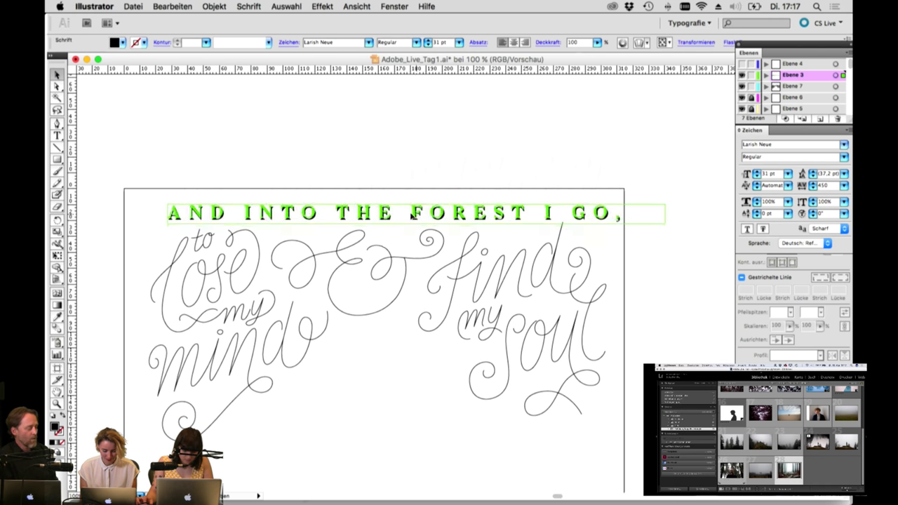
drag(412, 215, 323, 213)
Step: Set the tracking of the whole headline to 430
key(super+shift+a)
click(405, 216)
key(super+shift+a)
double_click(404, 214)
key(super+a)
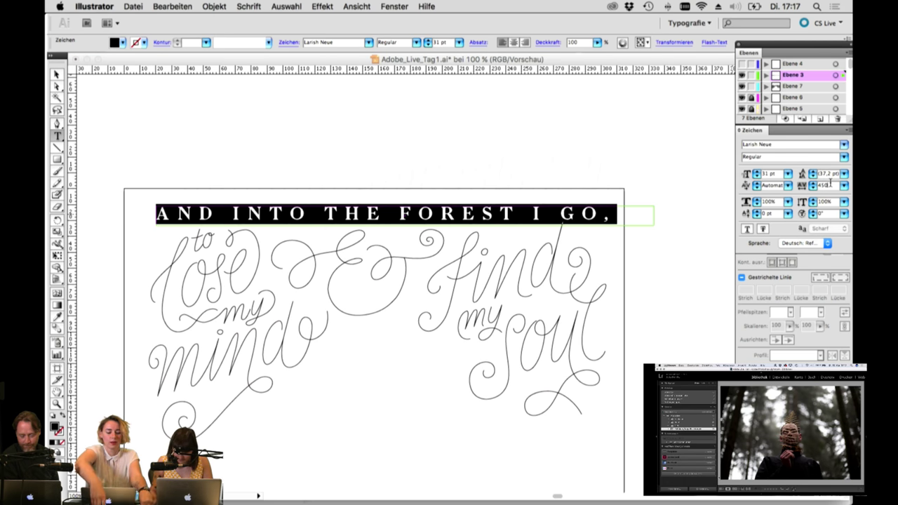
key(Return)
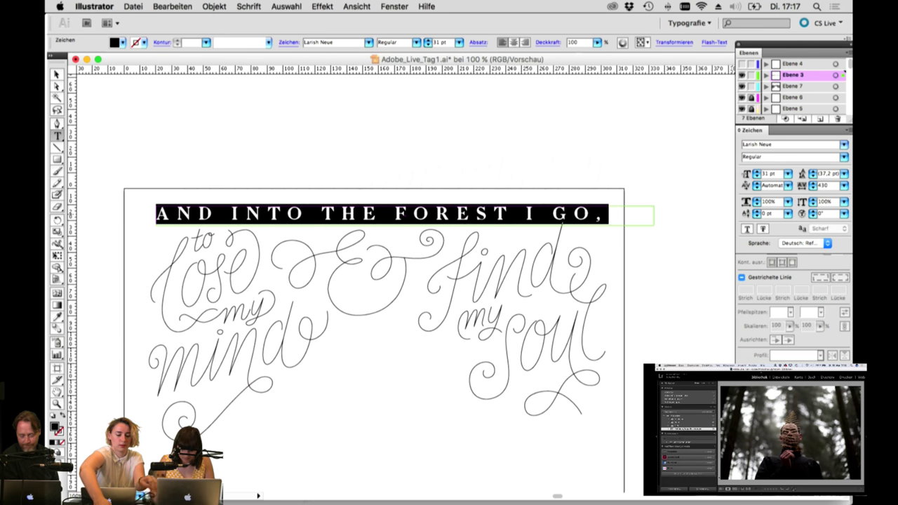
key(Escape)
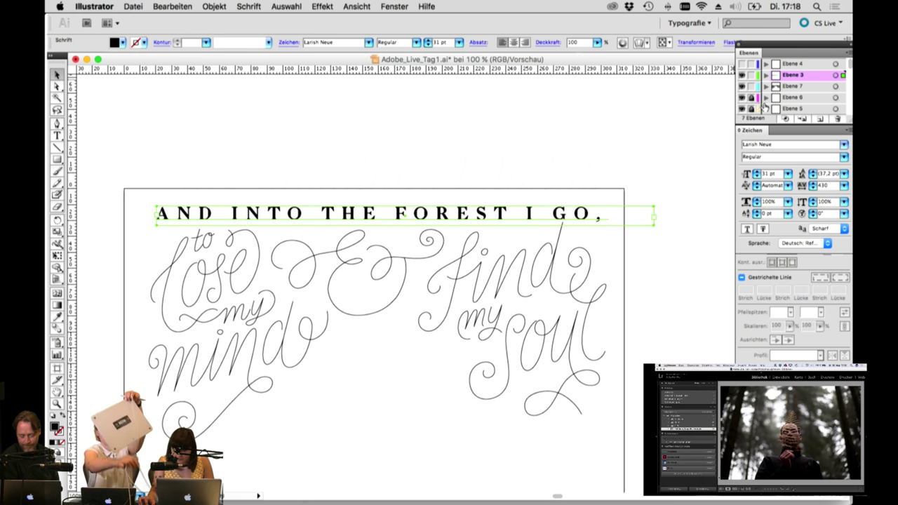
Step: Hide the guide layers Ebene 6 and Ebene 5 and show the forest photo layer Ebene 1
scroll(759, 105, down, 2)
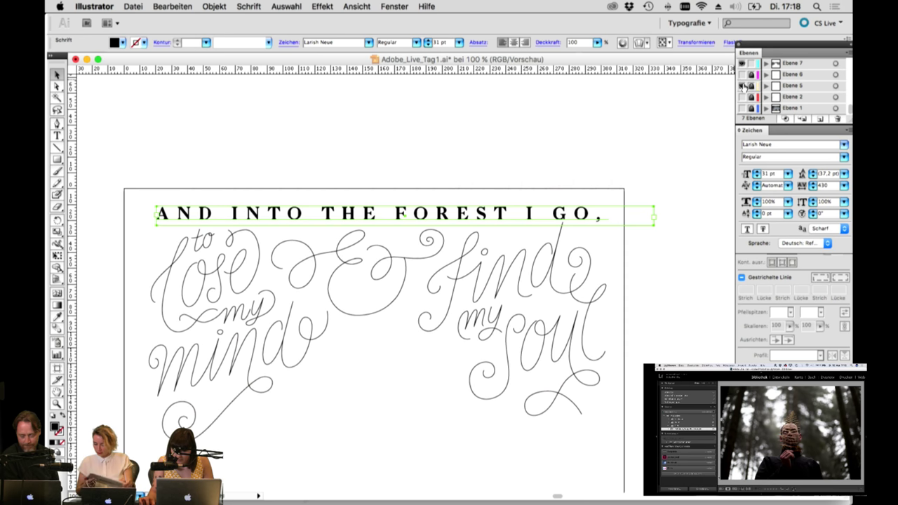
click(741, 108)
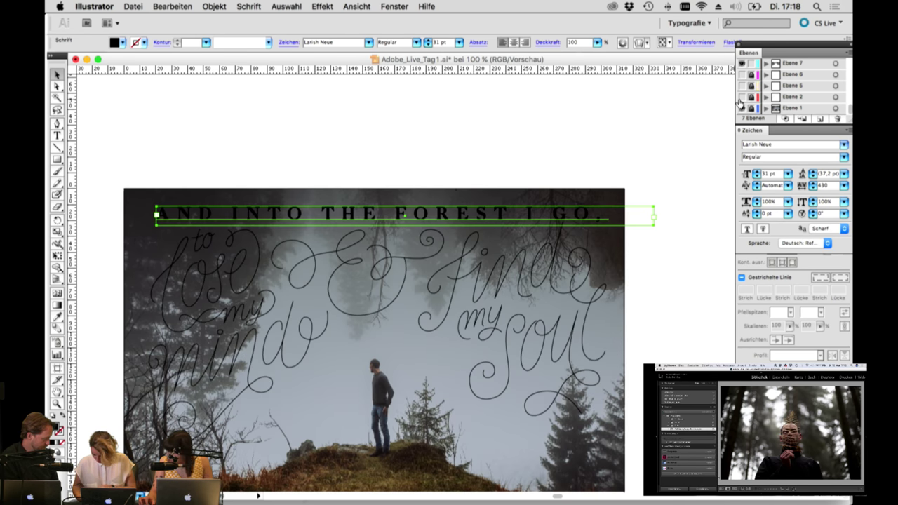
Step: Change the fill of the entire headline text to white (FFFFFF)
click(123, 43)
click(512, 214)
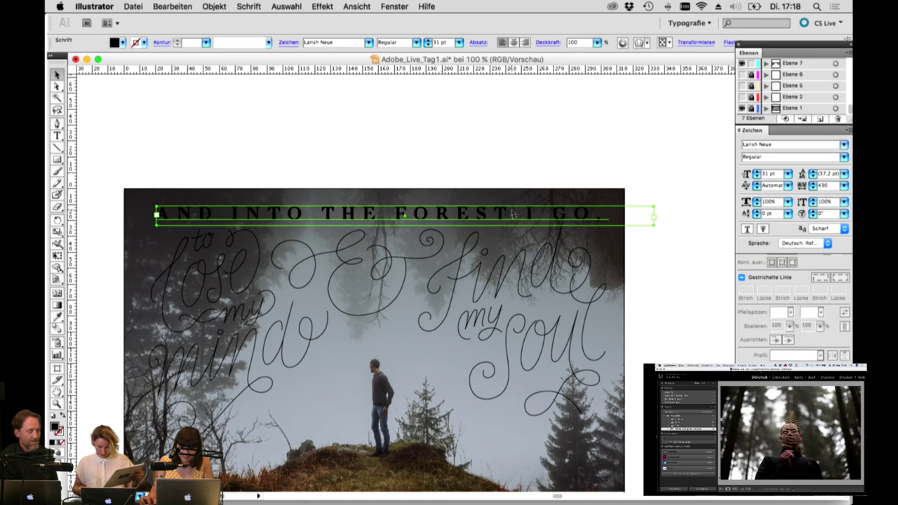
double_click(511, 218)
triple_click(482, 217)
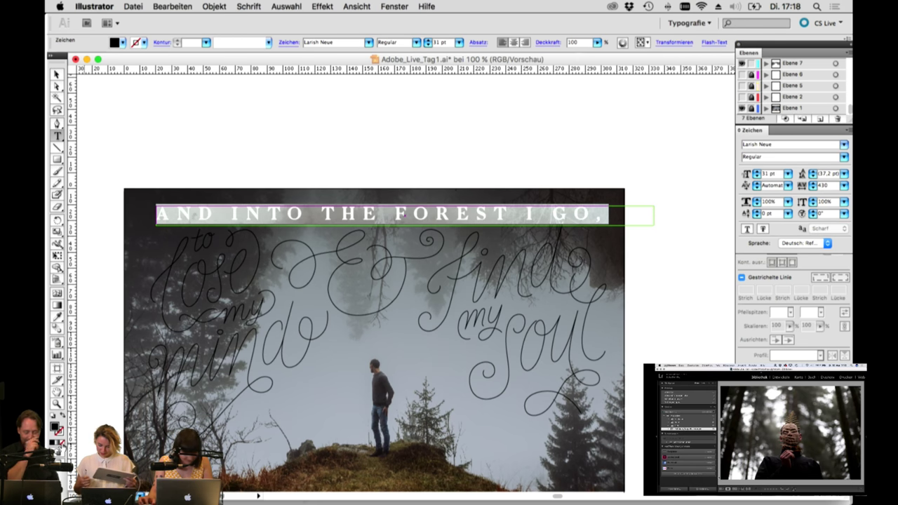
key(F6)
double_click(192, 138)
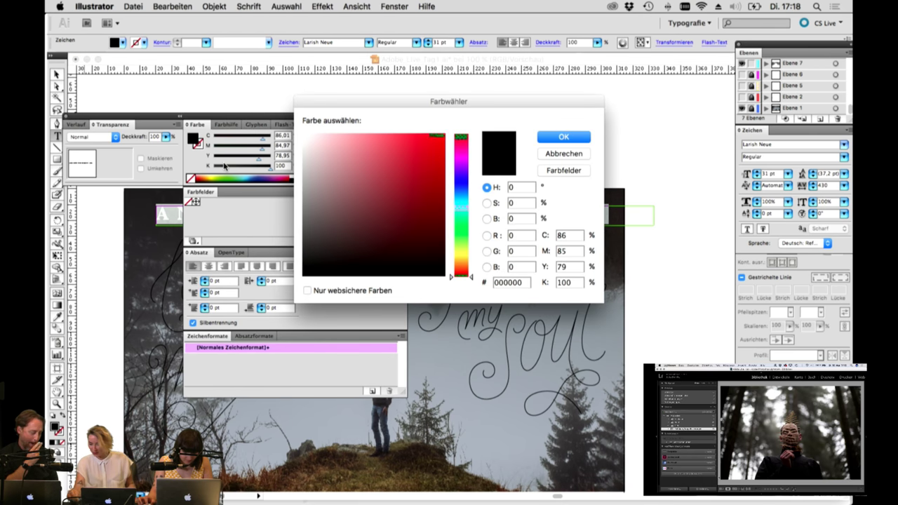
drag(382, 156, 304, 135)
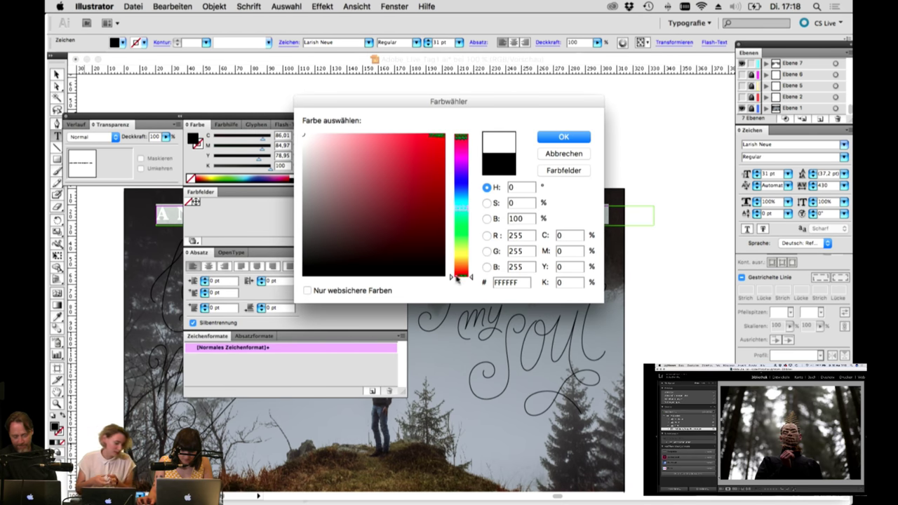
click(582, 136)
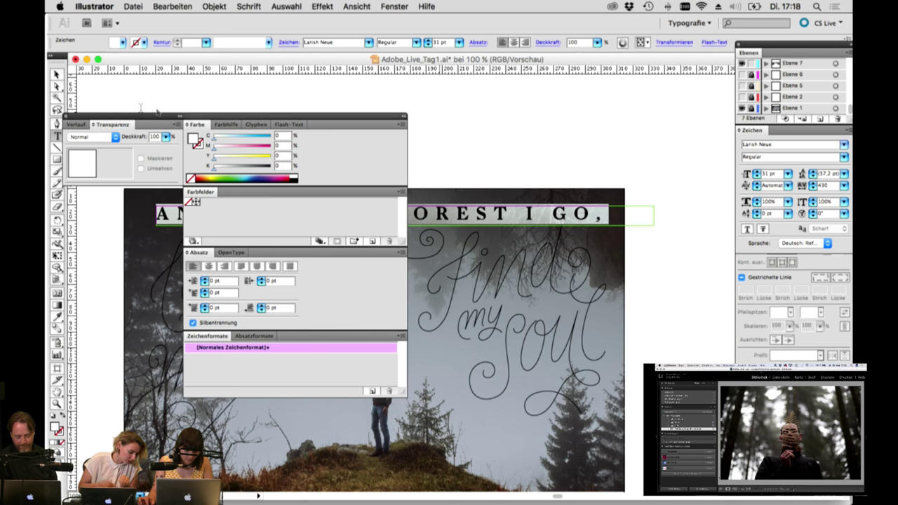
click(67, 116)
click(57, 76)
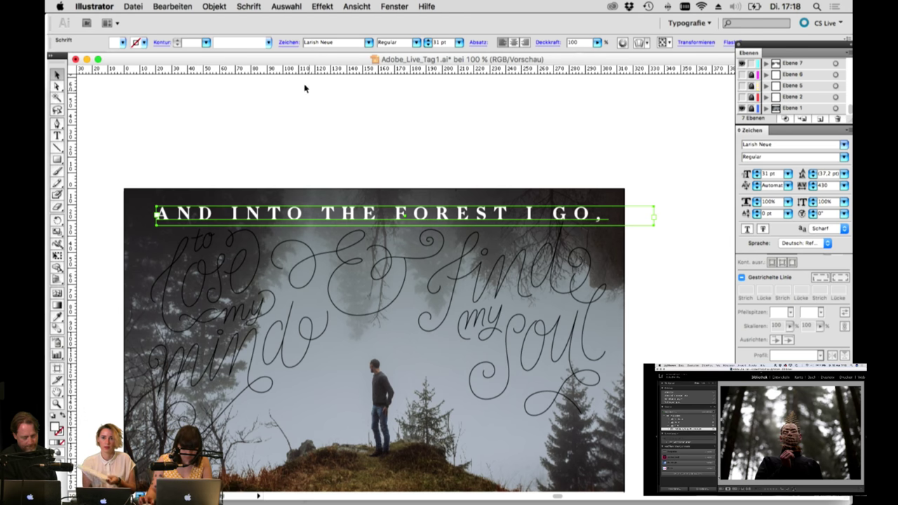
Step: Select all the hand-lettering paths on Ebene 7 and give them a white stroke with no fill
scroll(304, 87, down, 5)
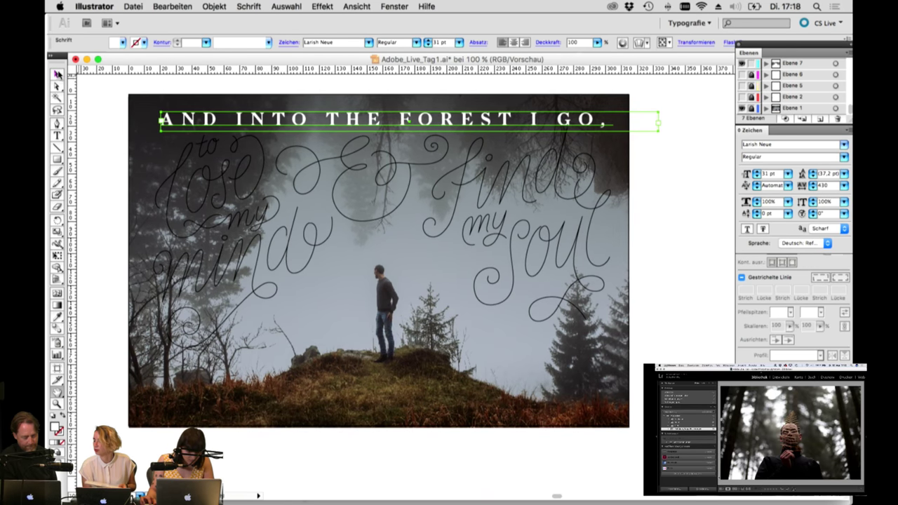
drag(105, 139, 638, 379)
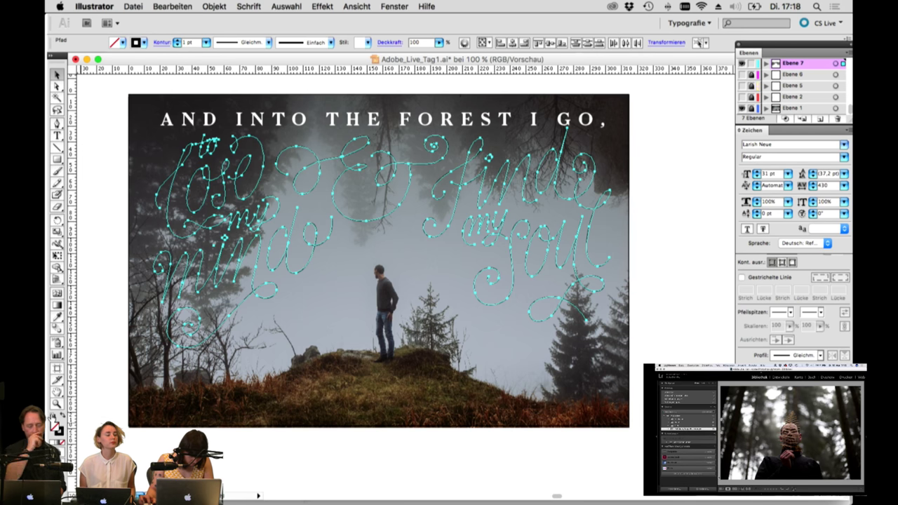
key(d)
key(F6)
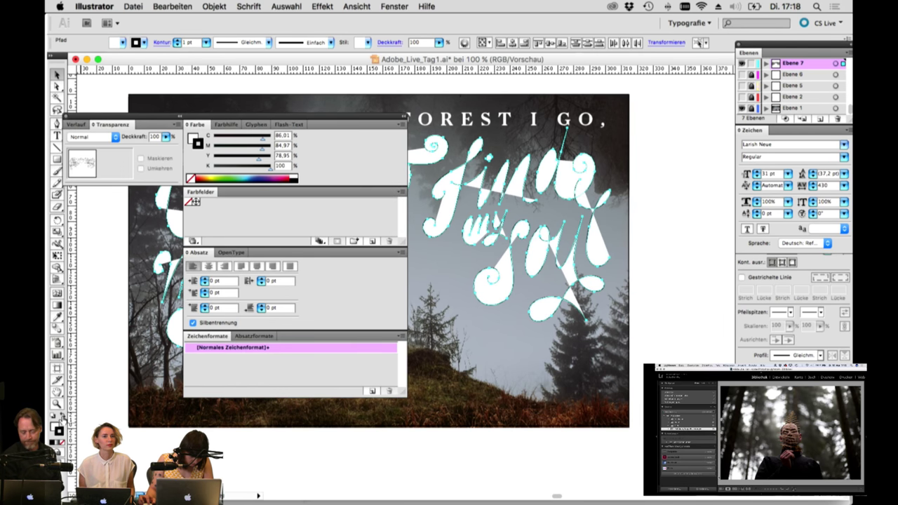
key(shift+x)
click(61, 443)
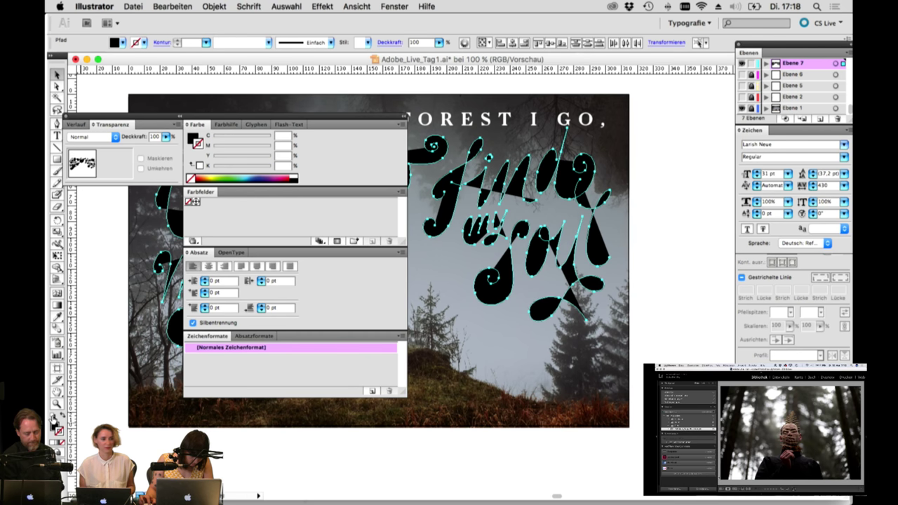
click(53, 419)
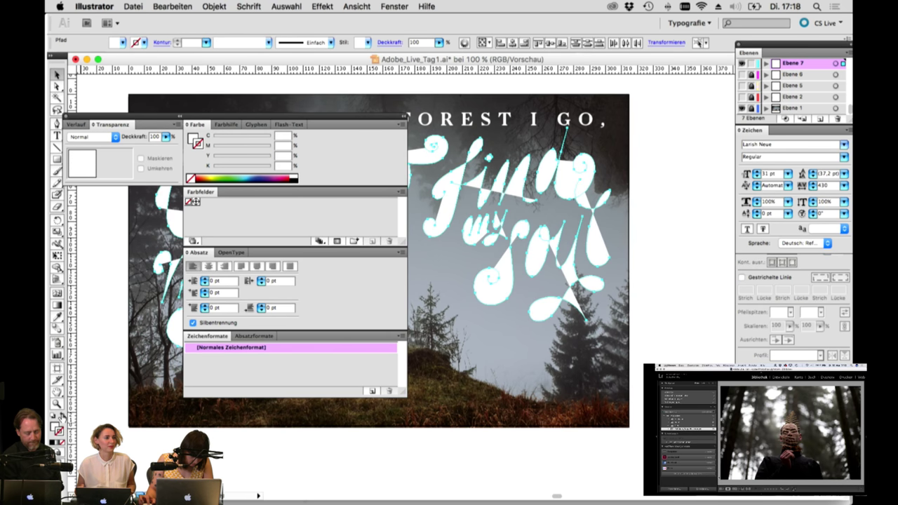
key(/)
click(66, 117)
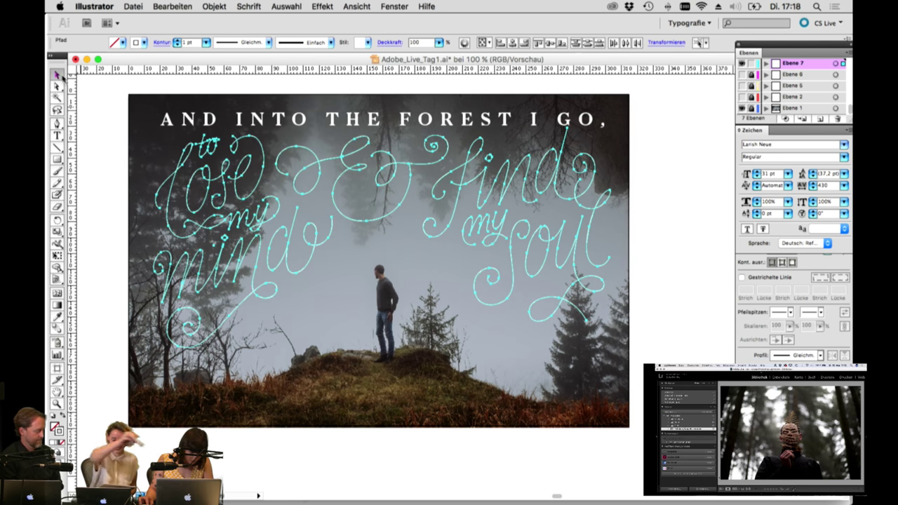
click(109, 160)
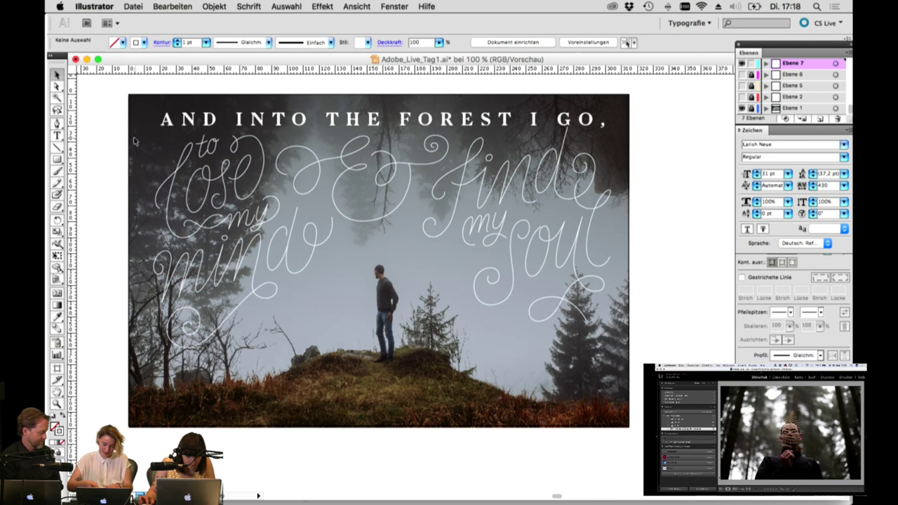
Step: Set the stroke weight of all the hand-lettering paths to 2 pt and deselect them
drag(122, 138, 664, 365)
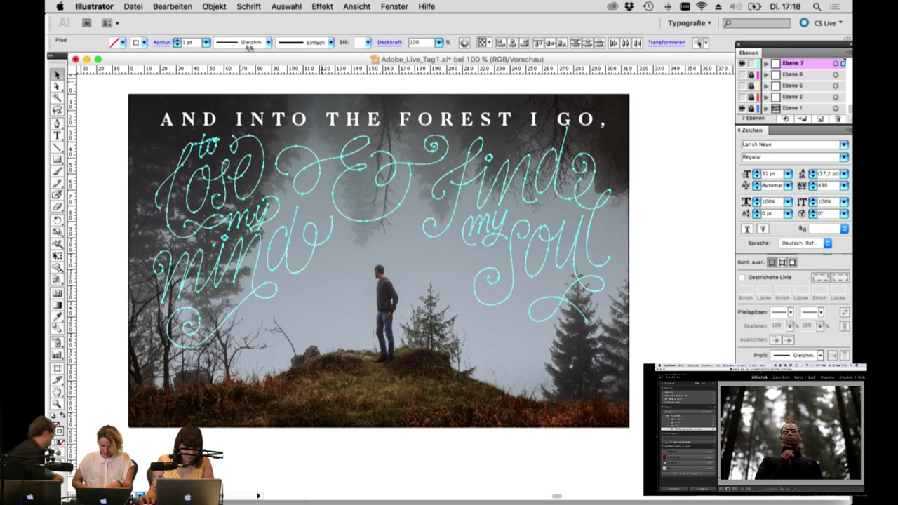
click(206, 43)
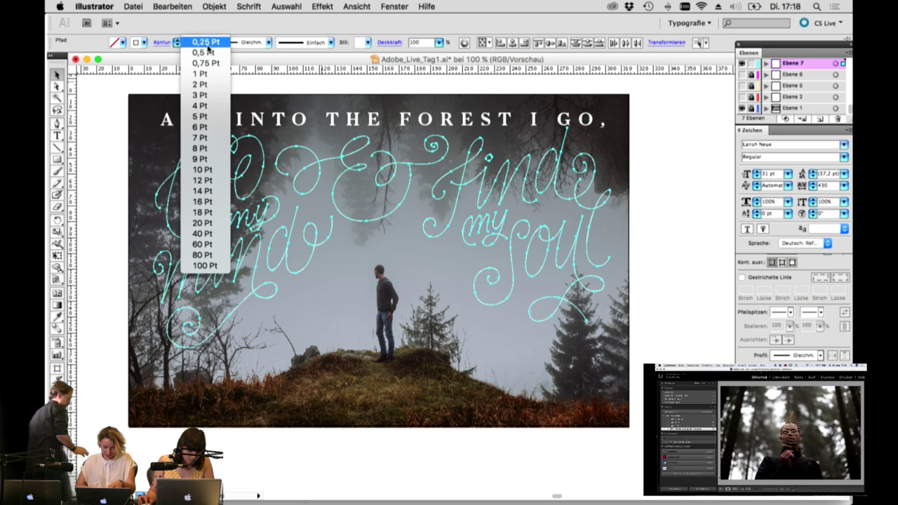
click(201, 84)
click(121, 168)
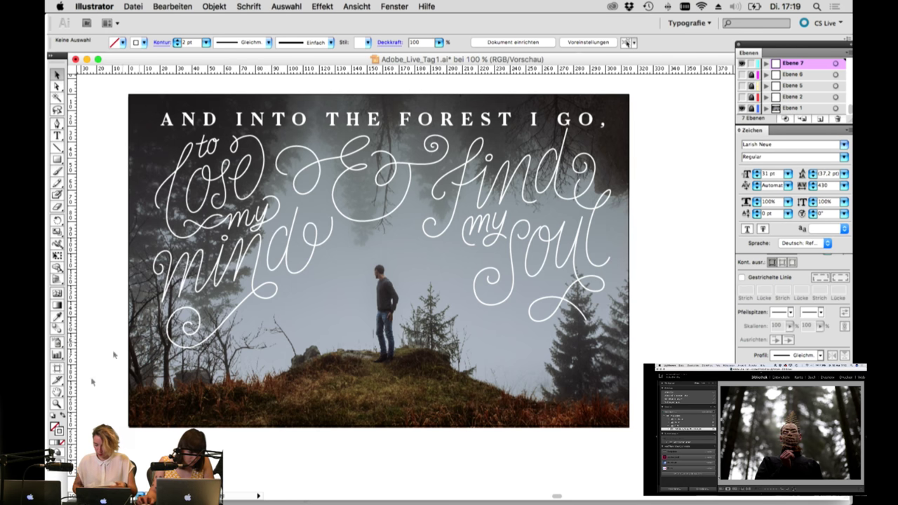
Step: Show the guide-grid layers Ebene 6 and Ebene 5 over the photo behind the "to lose my mind" lettering
click(54, 403)
drag(137, 120, 403, 333)
scroll(334, 282, up, 5)
scroll(333, 282, right, 5)
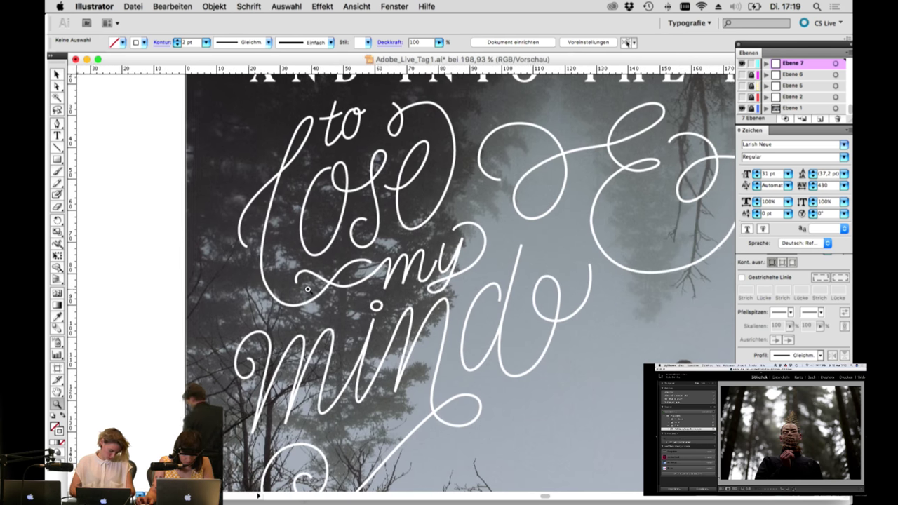
scroll(404, 212, up, 2)
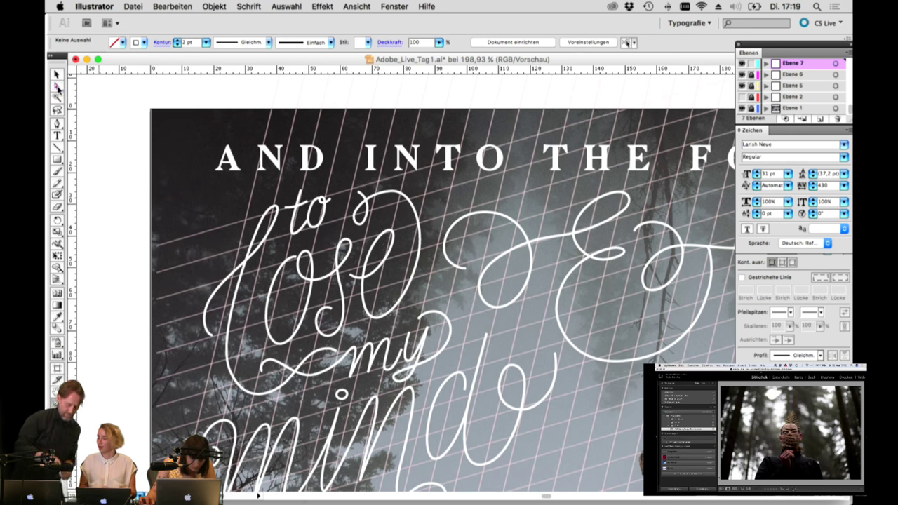
Step: Move the anchor on the left side of the upper loop of the l in "lose" to about X 32.2, Y 38.83 mm
key(a)
click(236, 313)
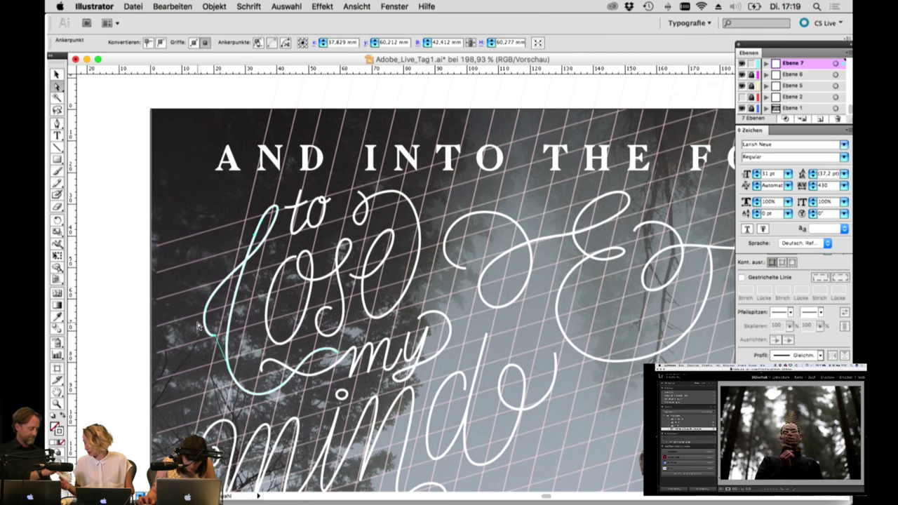
click(56, 403)
drag(161, 188, 251, 242)
key(a)
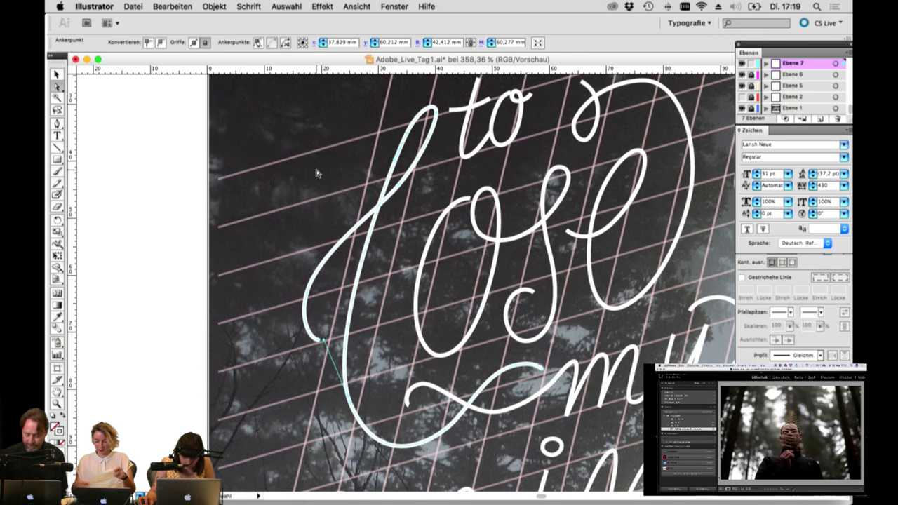
click(314, 176)
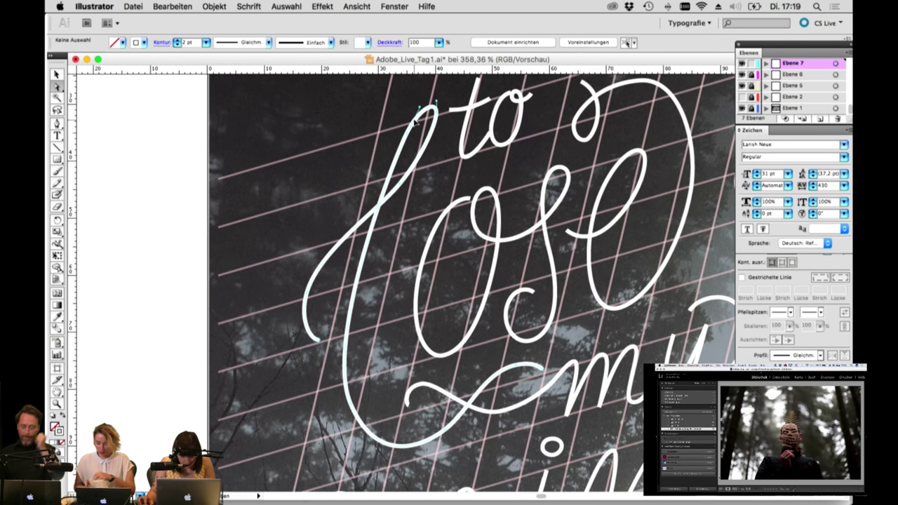
click(414, 129)
drag(399, 146, 383, 168)
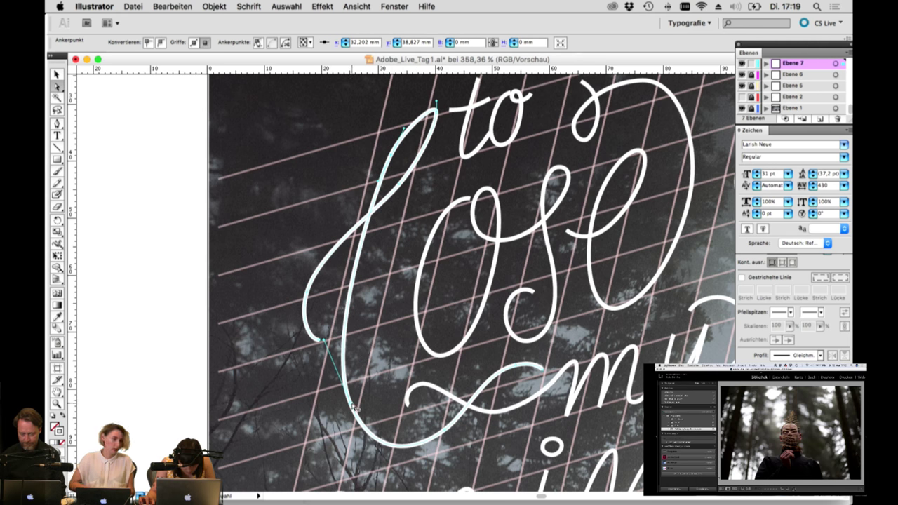
Step: Move the l's lower stem anchor in "lose" to about X 23.1, Y 82 mm and its loop's left anchor to about X 30.8, Y 40 mm
drag(354, 406, 344, 413)
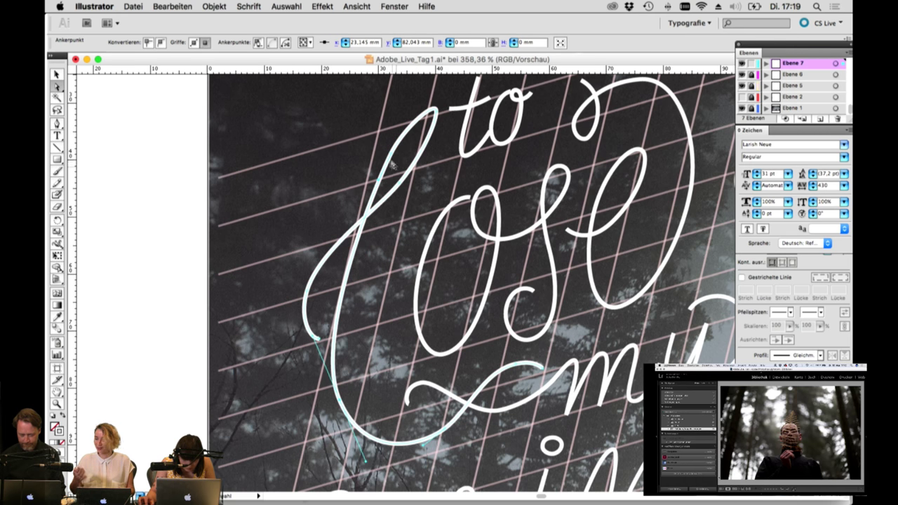
click(378, 170)
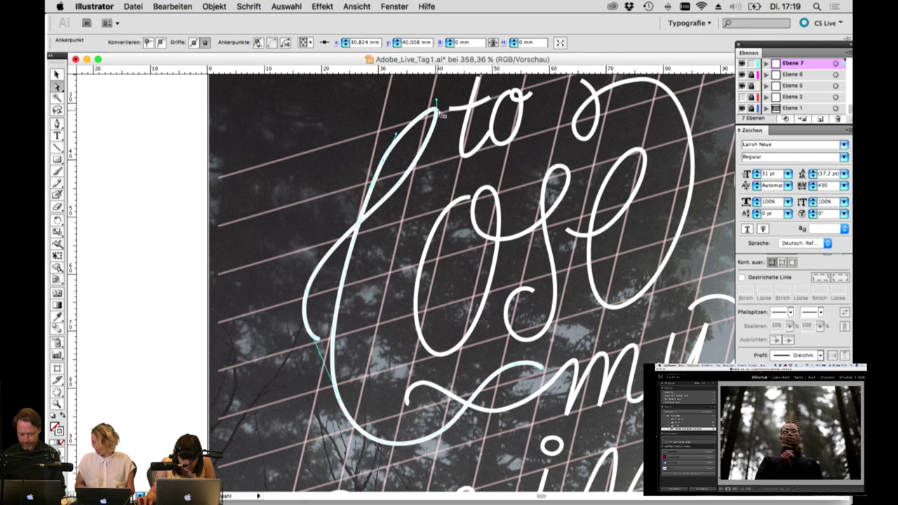
drag(436, 103, 428, 108)
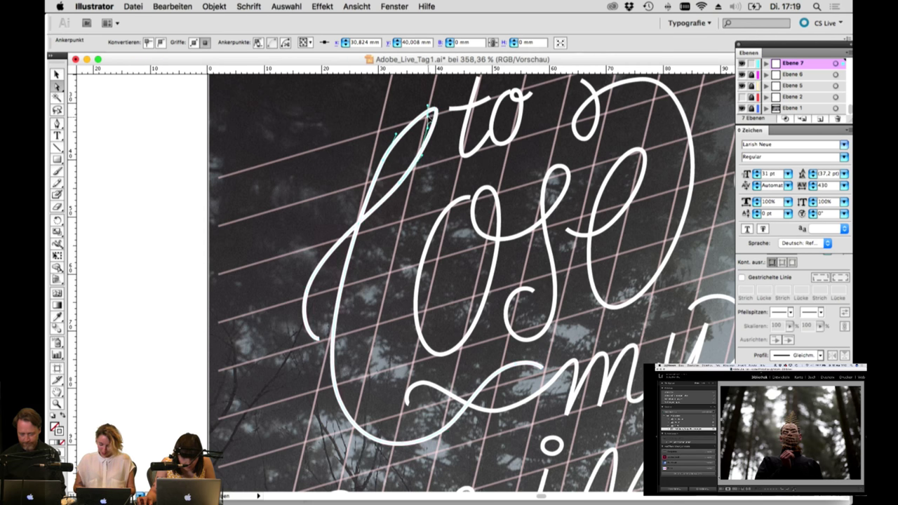
Step: Narrow the l's upper loop with its left anchor at about X 30.7, Y 37.6 mm and its tip at about X 38.2, Y 32.1 mm
click(382, 168)
mouse_move(385, 160)
mouse_down()
mouse_move(397, 125)
mouse_move(424, 111)
mouse_up()
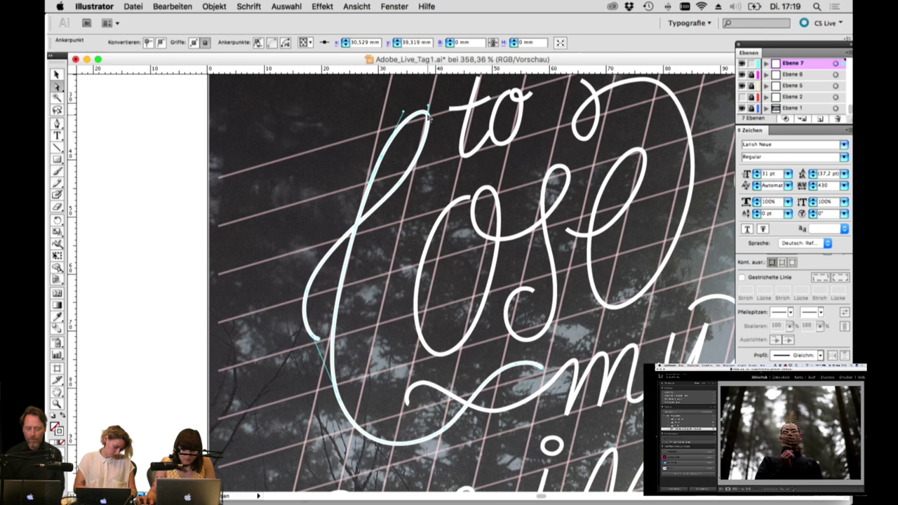
click(425, 108)
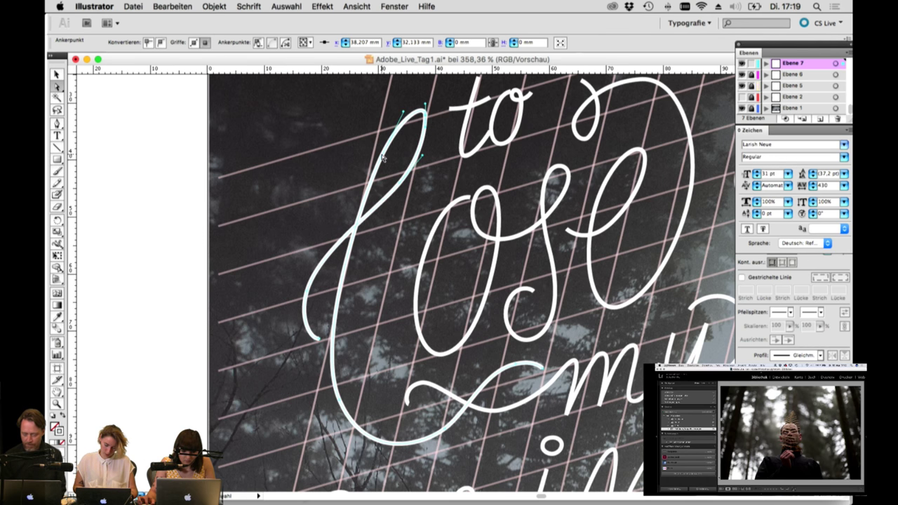
click(383, 157)
drag(383, 157, 414, 169)
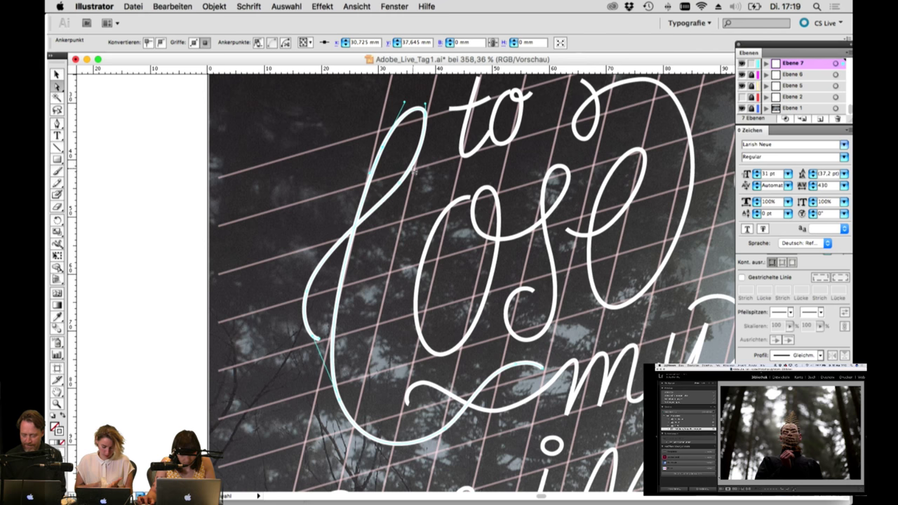
Step: Smooth the right side of the l's upper loop, moving its lower anchor to about X 32.6, Y 44.8 mm
click(426, 108)
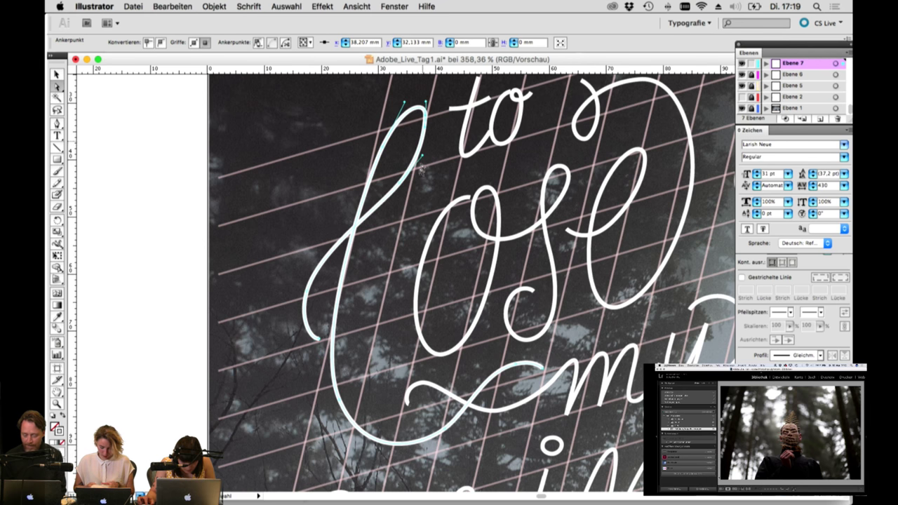
click(397, 187)
drag(394, 189, 402, 190)
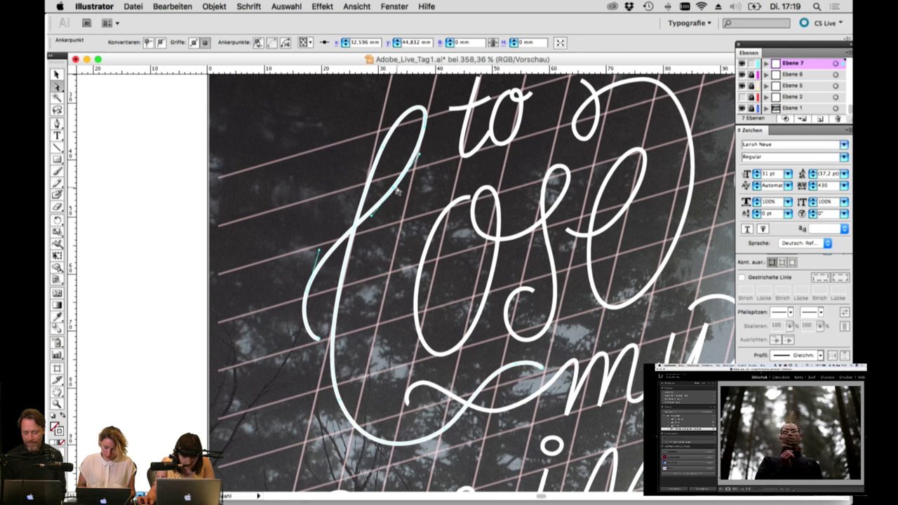
Step: Extend the end of the l's left swash down and outward, and move its curve anchor to about X 16, Y 64 mm
click(311, 299)
click(322, 339)
drag(322, 339, 303, 352)
drag(309, 295, 317, 246)
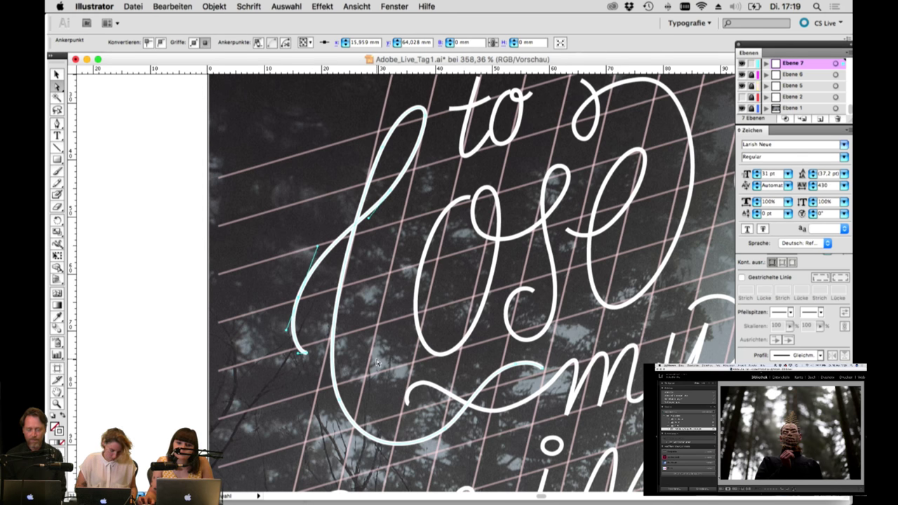
Step: Refine the curve of the flourish leading into "my" by adjusting the handles of its lower anchor at about X 51.4, Y 83.8 mm
key(space)
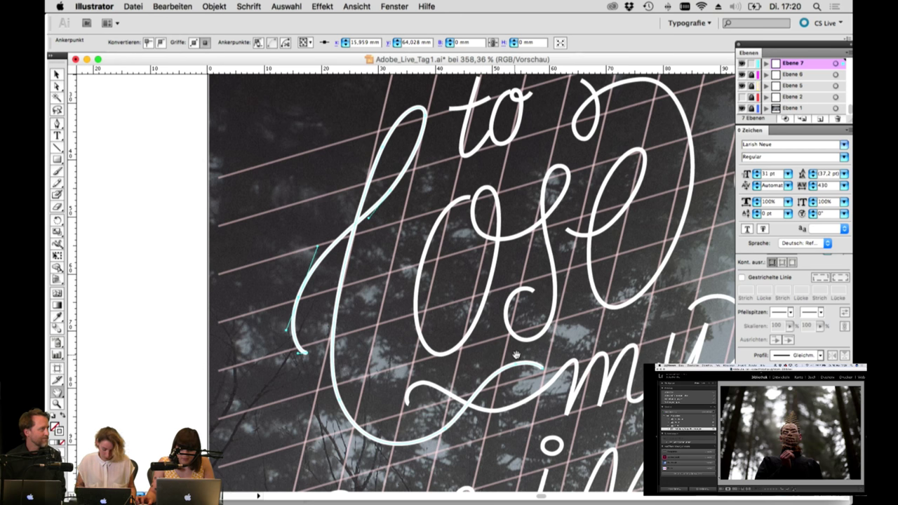
drag(516, 353, 426, 272)
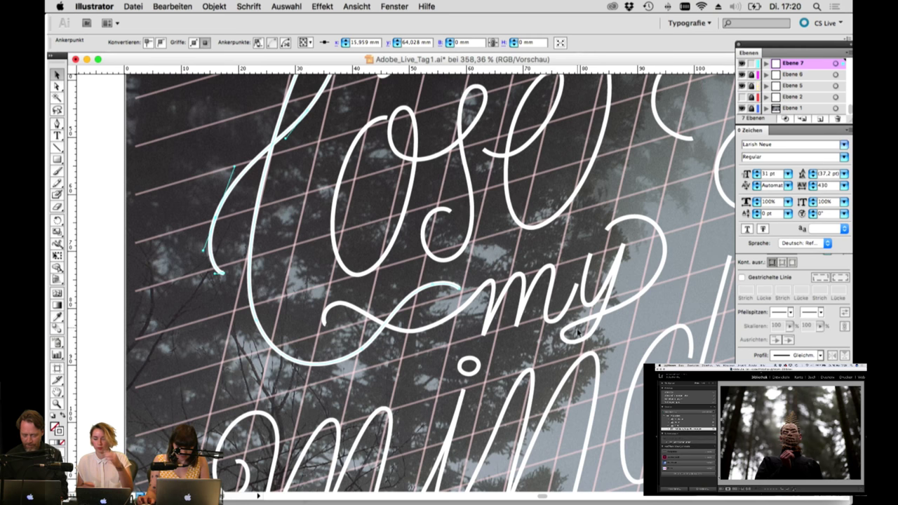
key(space)
drag(515, 351, 511, 312)
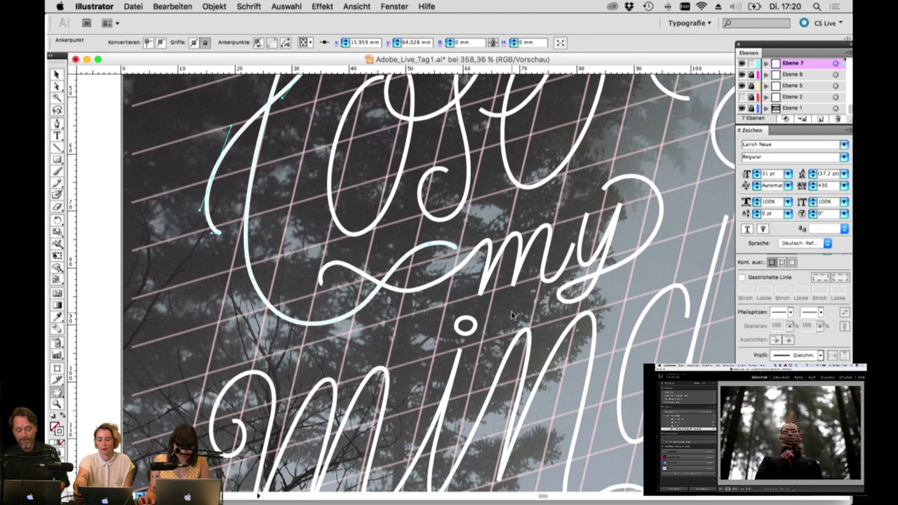
mouse_move(48, 93)
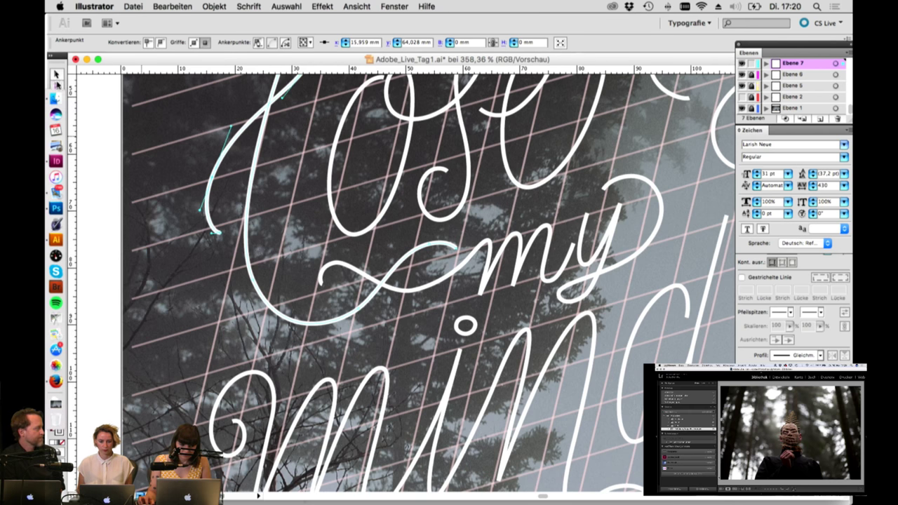
click(413, 294)
click(414, 293)
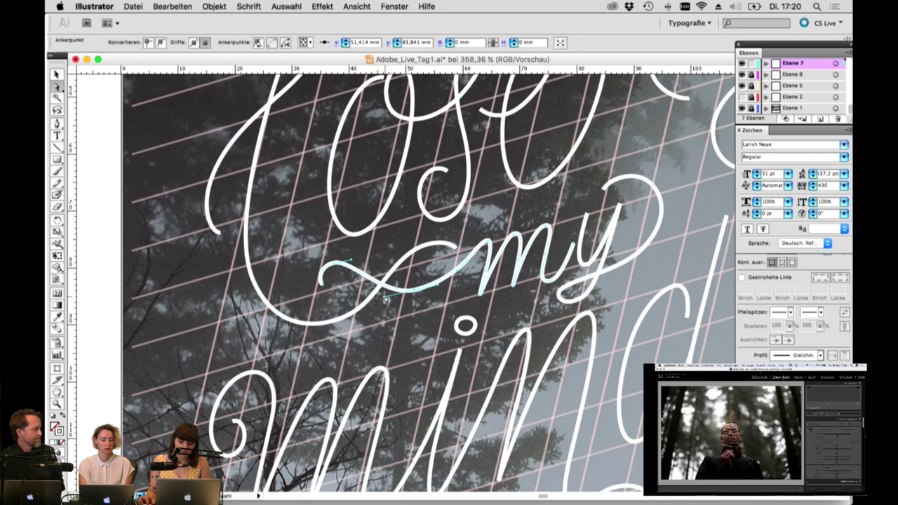
drag(383, 298, 443, 287)
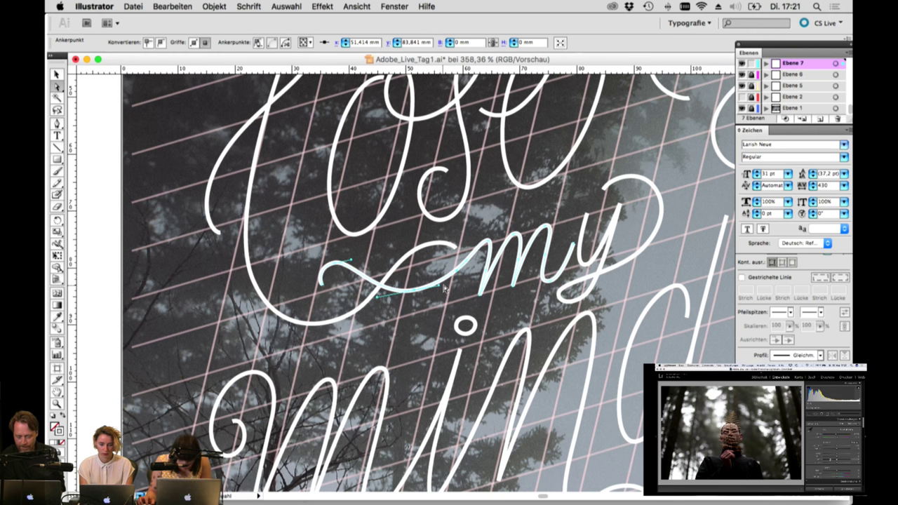
click(453, 295)
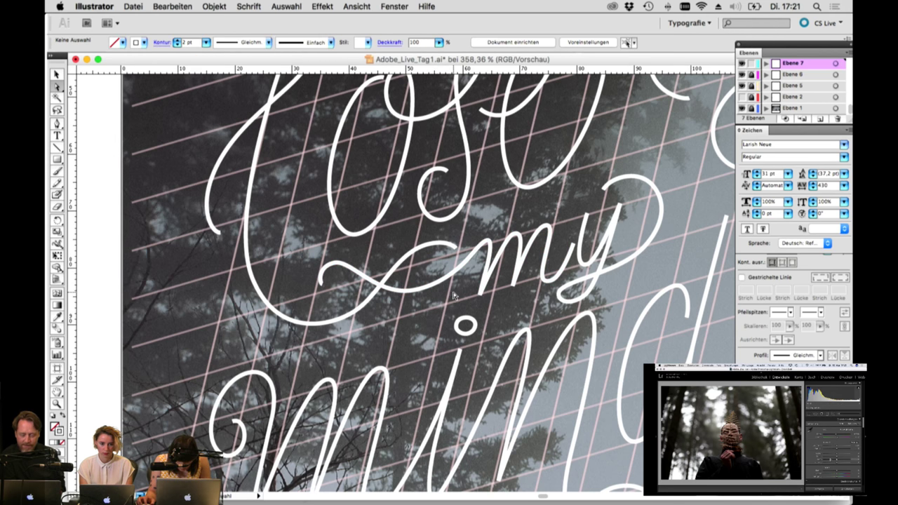
Step: Give all the hand-lettering paths round caps and round corner joins, leaving the headline text out of the selection
key(super+minus)
key(super+minus)
key(super+minus)
key(super+minus)
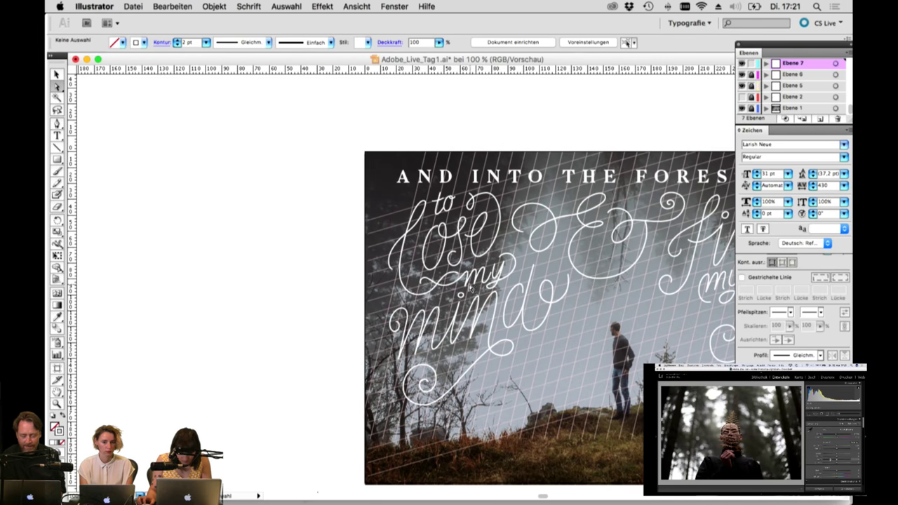
drag(353, 174, 697, 419)
shift+click(508, 158)
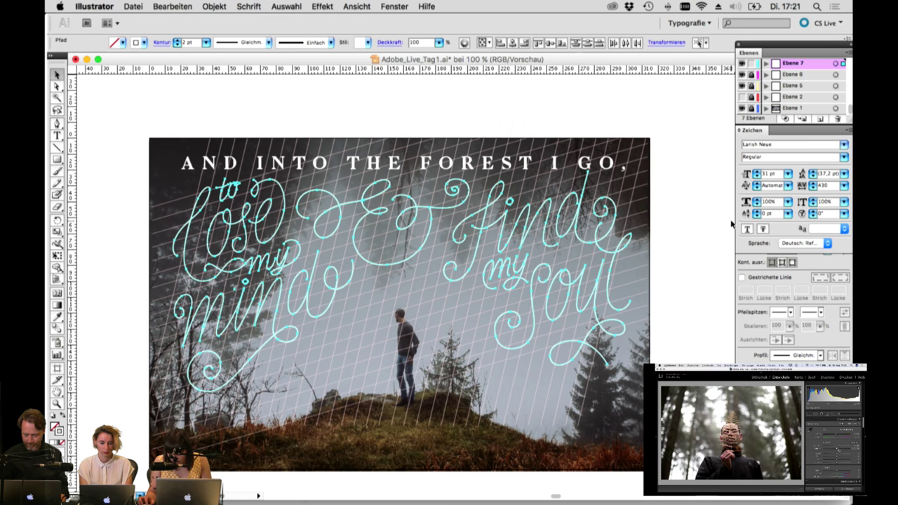
click(747, 255)
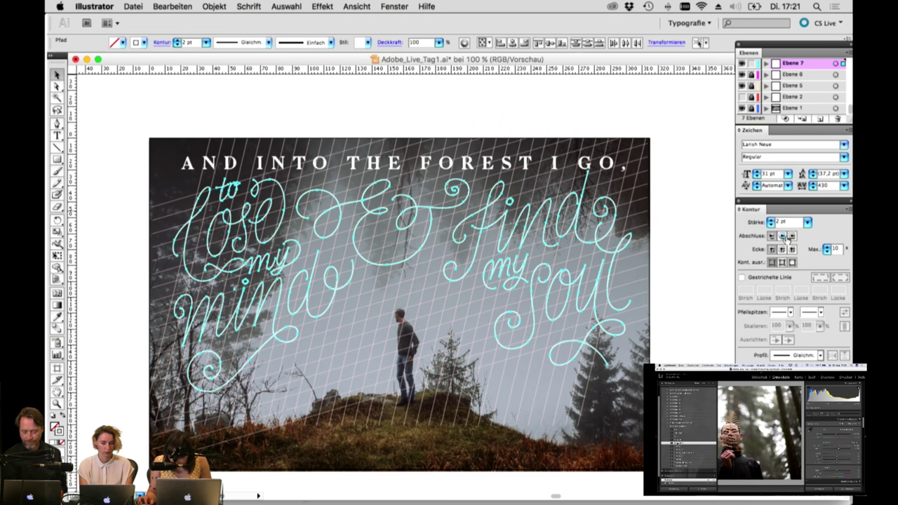
click(782, 236)
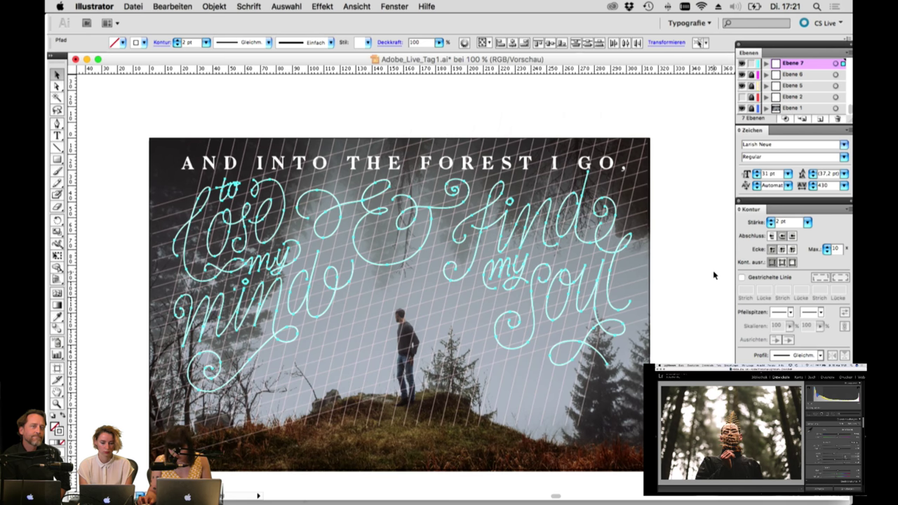
click(782, 249)
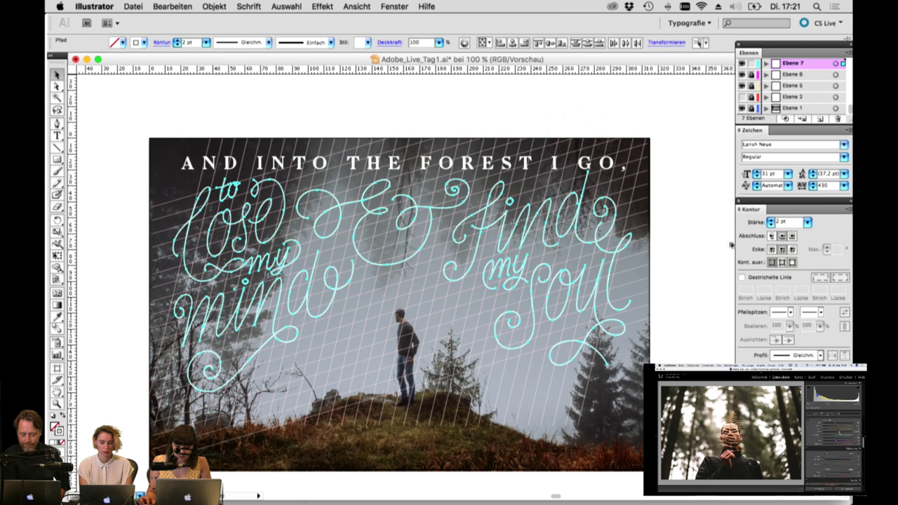
Step: Set the stroke weight of all the hand-lettering paths to 3 pt and deselect them
click(782, 223)
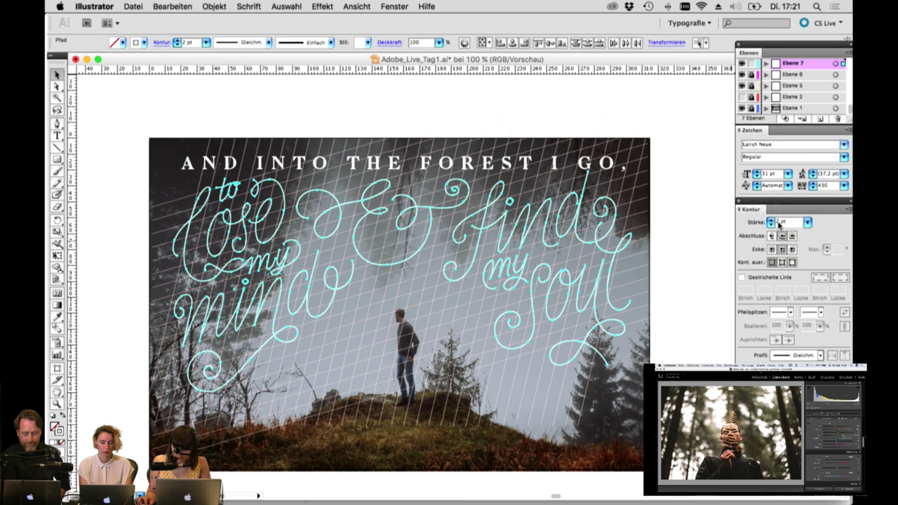
key(Return)
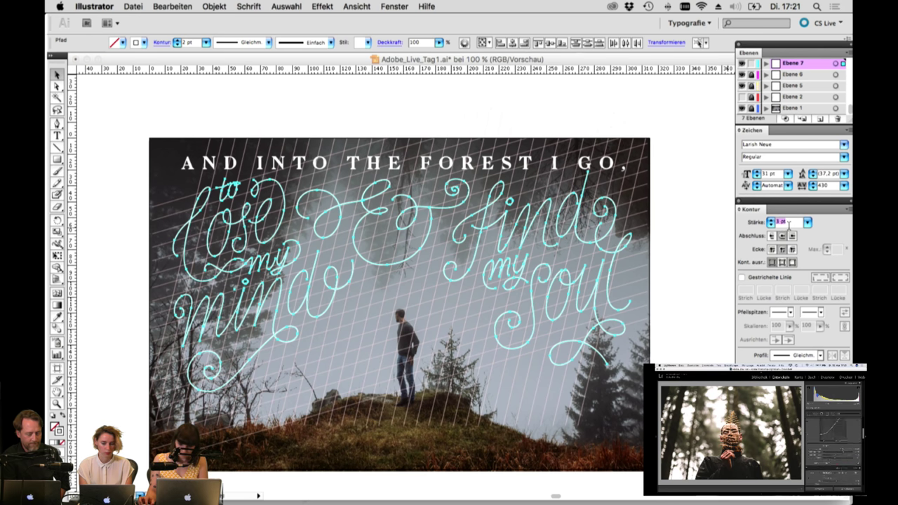
key(Up)
click(698, 226)
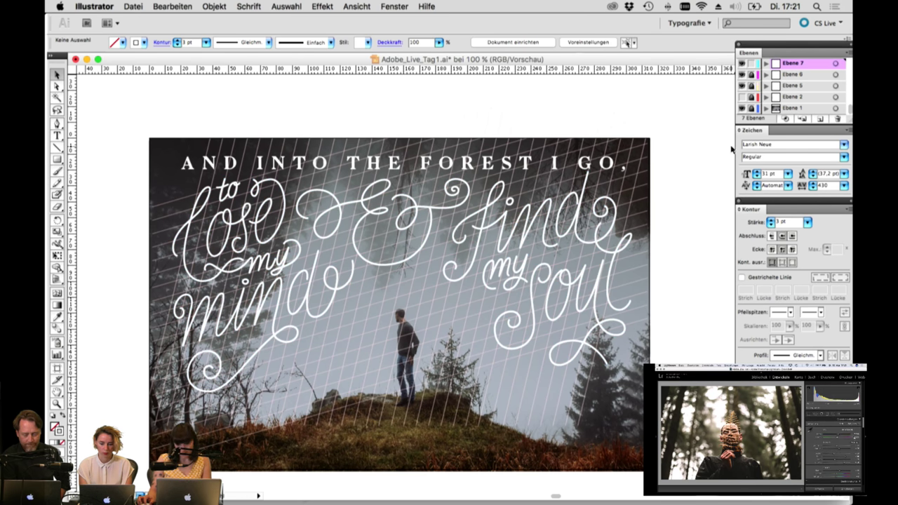
Step: Hide the guide-grid layers Ebene 6 and Ebene 5 over the photo
click(742, 85)
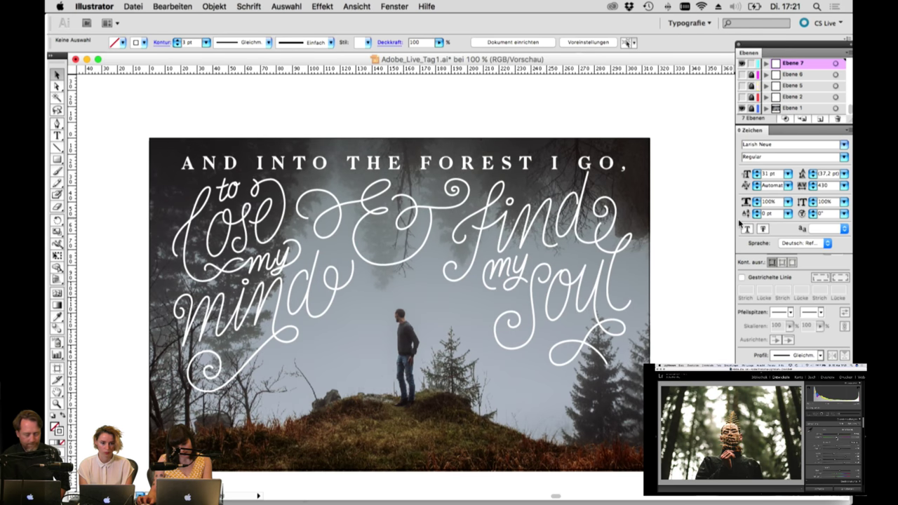
key(super+z)
key(super+z)
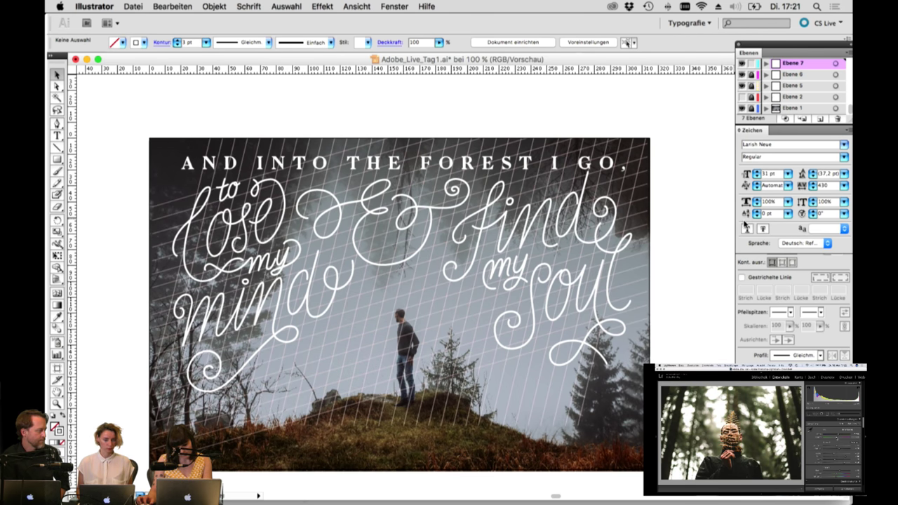
drag(742, 86, 763, 115)
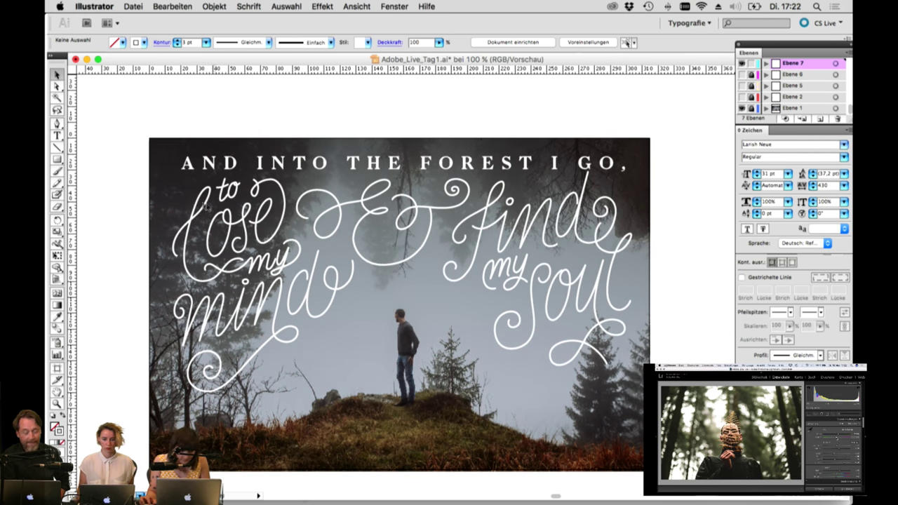
Step: Return the stroke weight of all the hand-lettering paths to 2 pt and clear the selection
drag(130, 187, 694, 381)
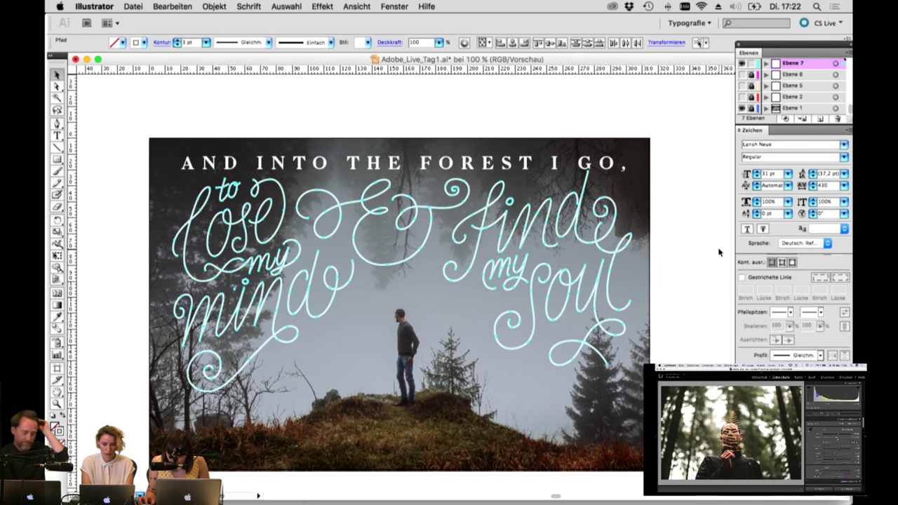
click(807, 261)
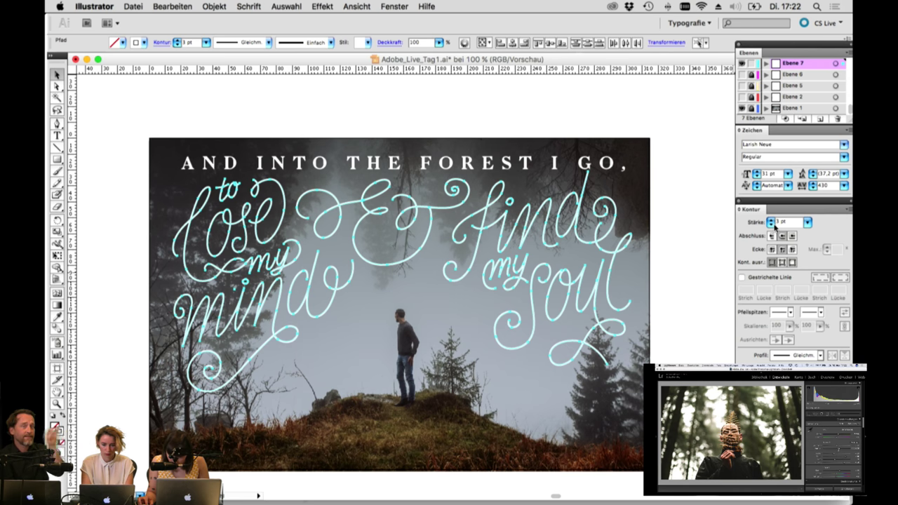
click(705, 235)
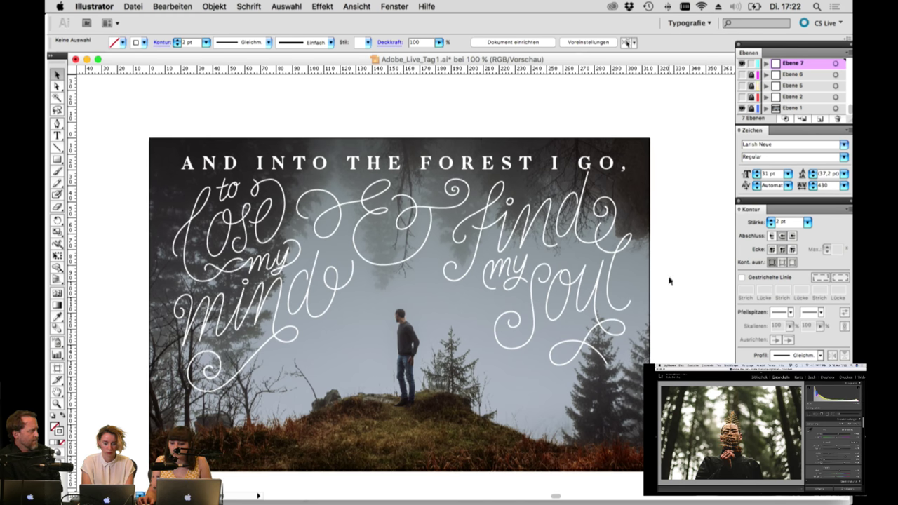
Step: Hide the lettering layer Ebene 7 and photo layer Ebene 1, and show and unlock the guide-grid layers Ebene 6 and Ebene 5
click(742, 64)
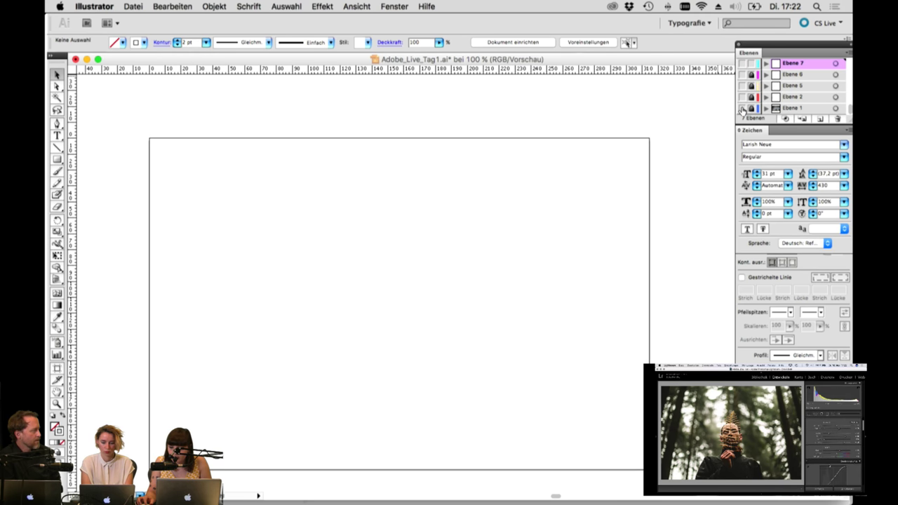
click(742, 108)
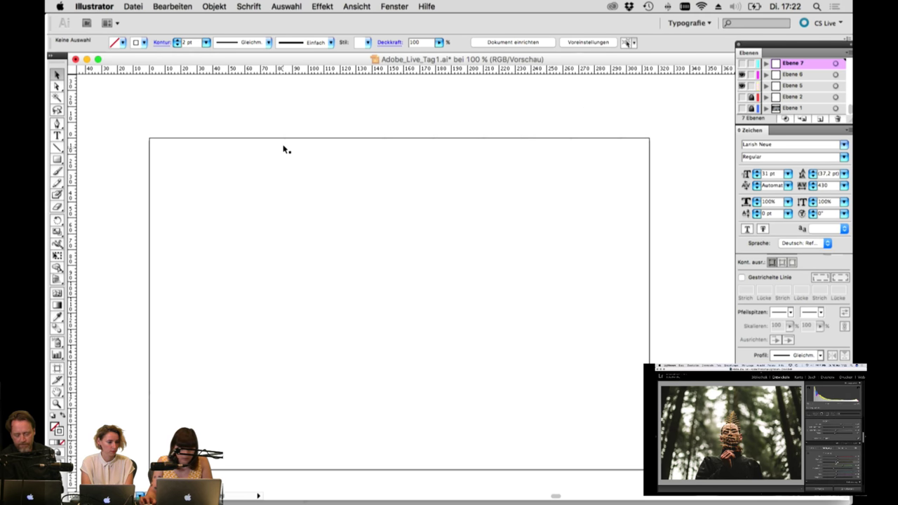
Step: Select all the guide-grid lines together with the headline text and give them a black stroke colour
drag(121, 129, 729, 427)
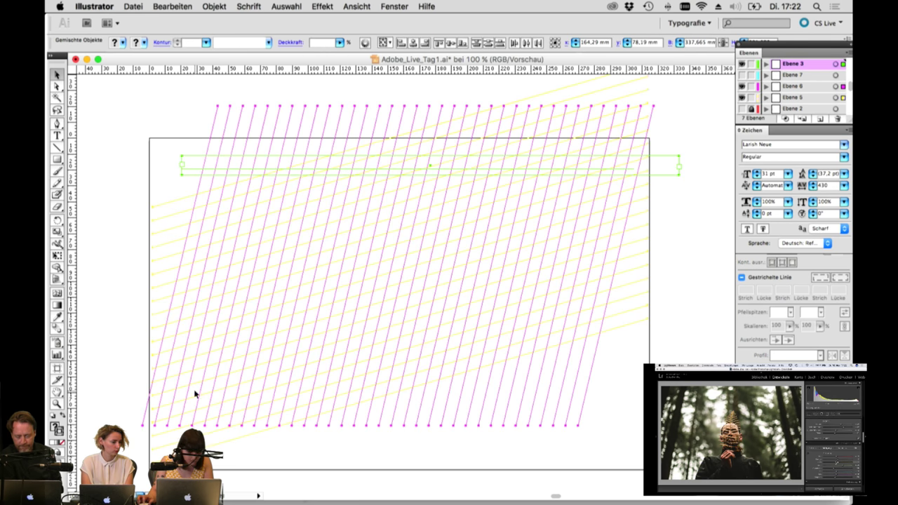
click(58, 432)
double_click(58, 431)
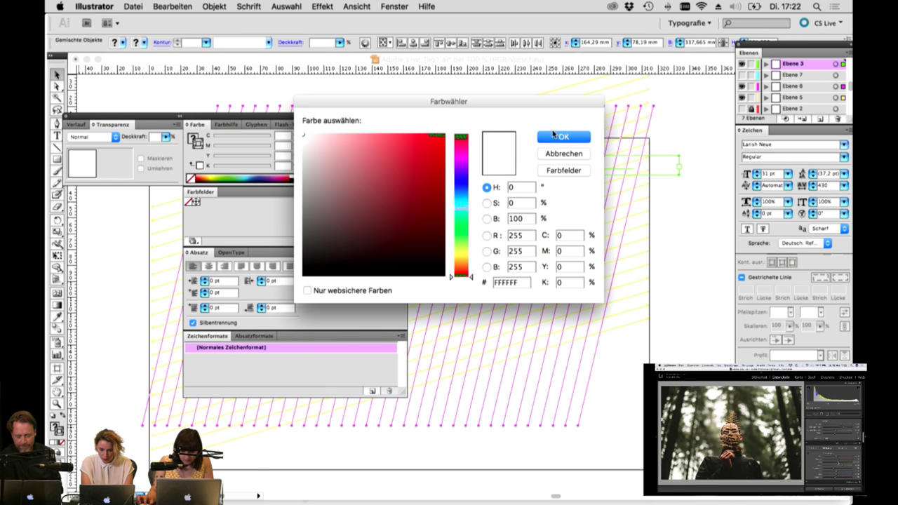
click(428, 141)
click(563, 136)
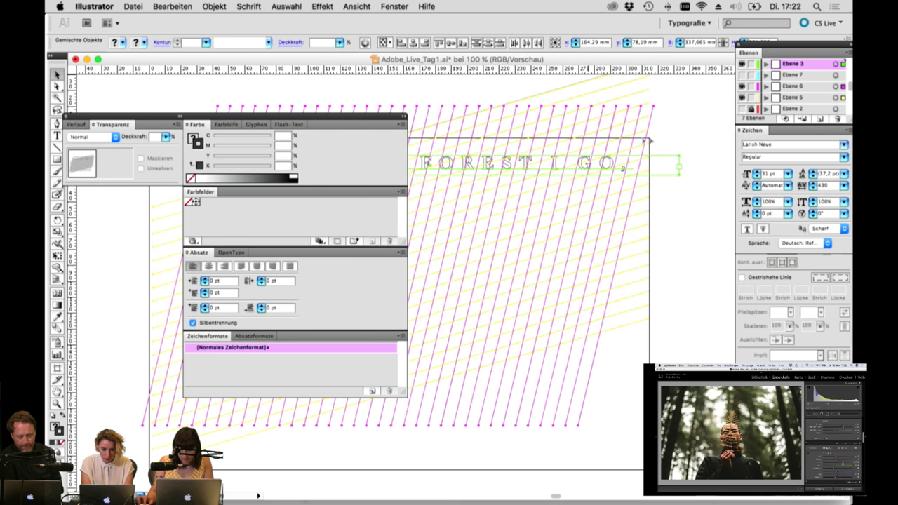
Step: Clear the selection and move the floating panel groups off the artboard, collapsed
click(696, 143)
drag(289, 116, 151, 319)
double_click(203, 321)
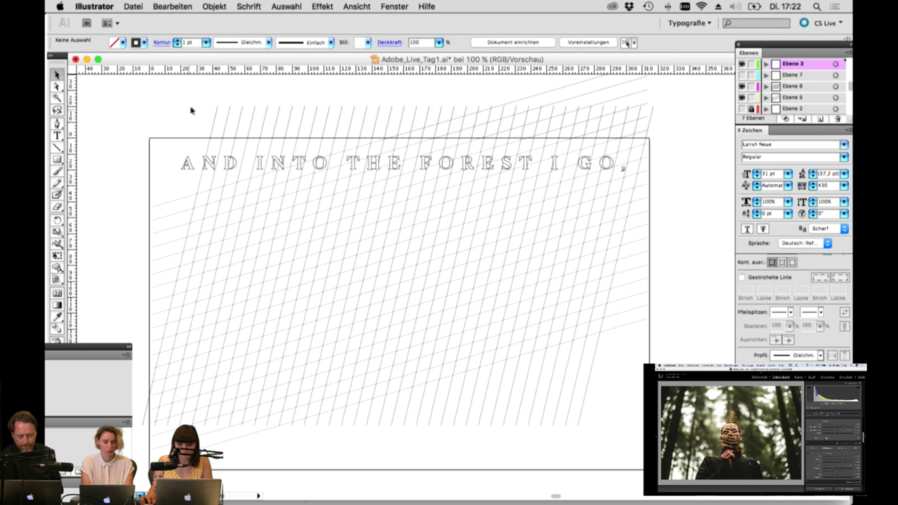
Step: Hide the guide-grid layers Ebene 6 and Ebene 5 and the headline layer Ebene 3, and add an empty layer directly below Ebene 6
drag(170, 97, 677, 143)
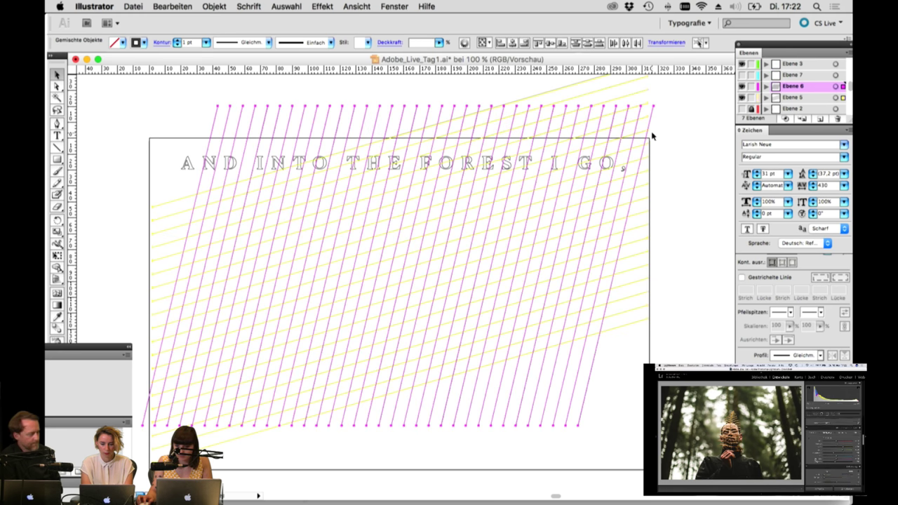
key(Delete)
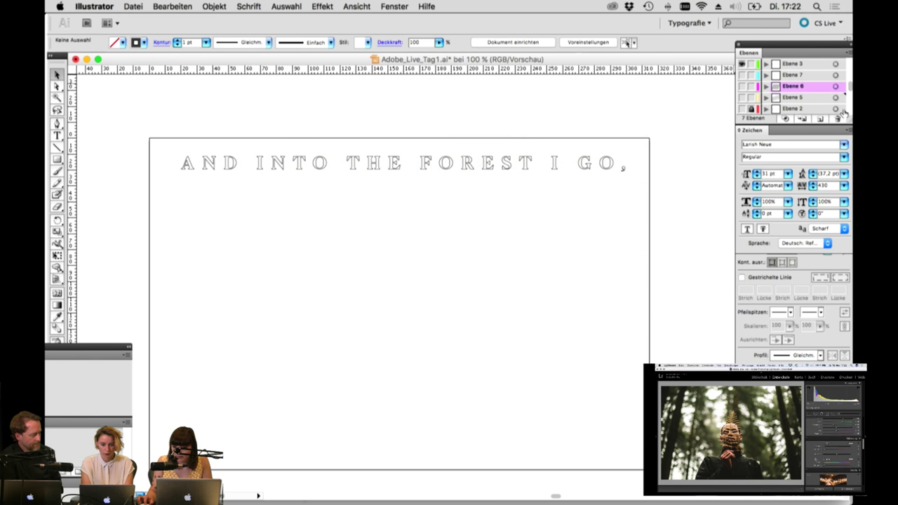
click(819, 120)
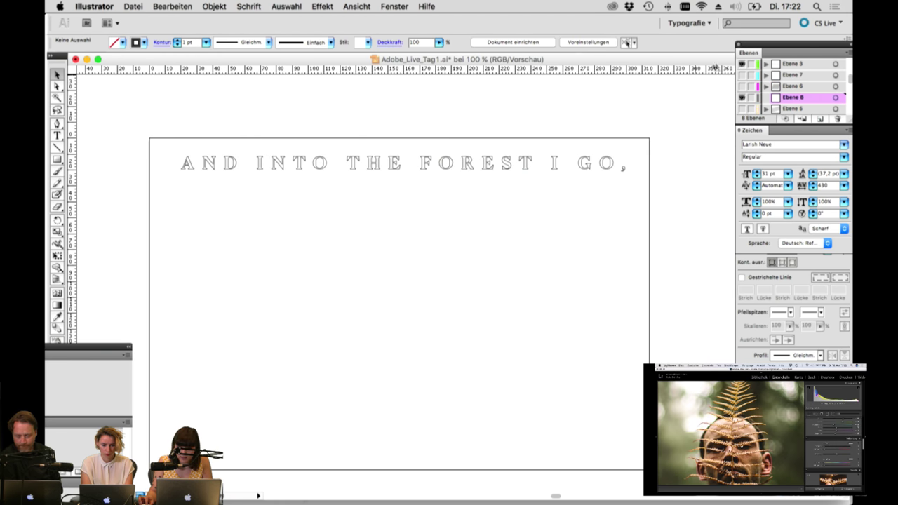
click(741, 64)
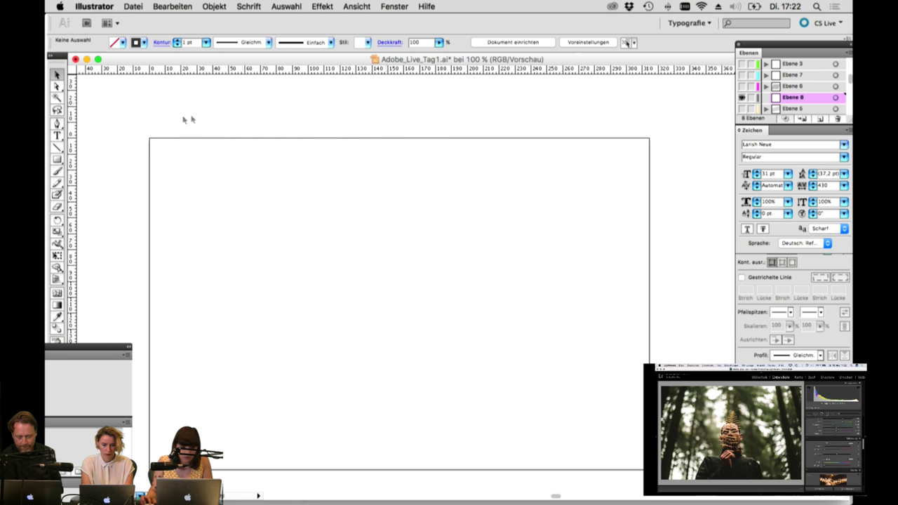
Step: Draw a slanted straight line about 62 mm wide and 208 mm high across the artboard's left part on the new layer
click(57, 147)
drag(280, 128, 191, 427)
key(v)
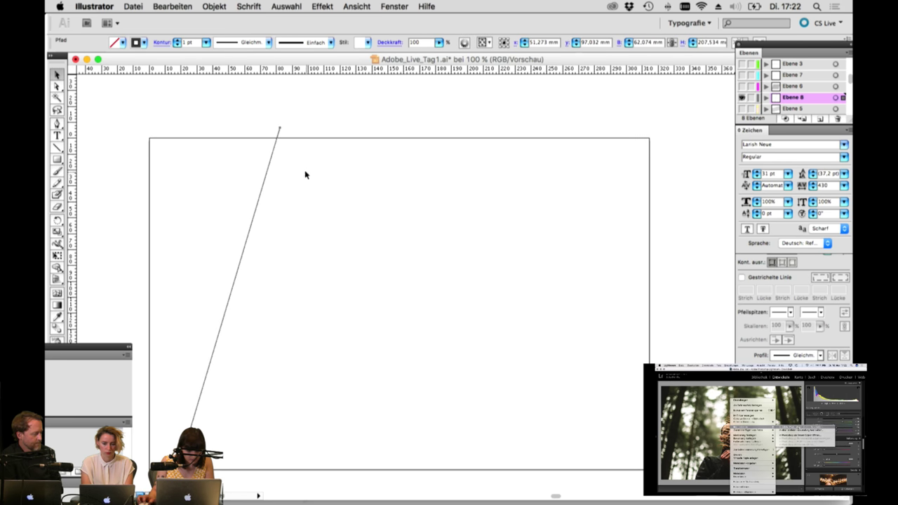
Step: Try to duplicate the slanted line by copying and pasting it, and undo the paste
click(251, 175)
click(266, 178)
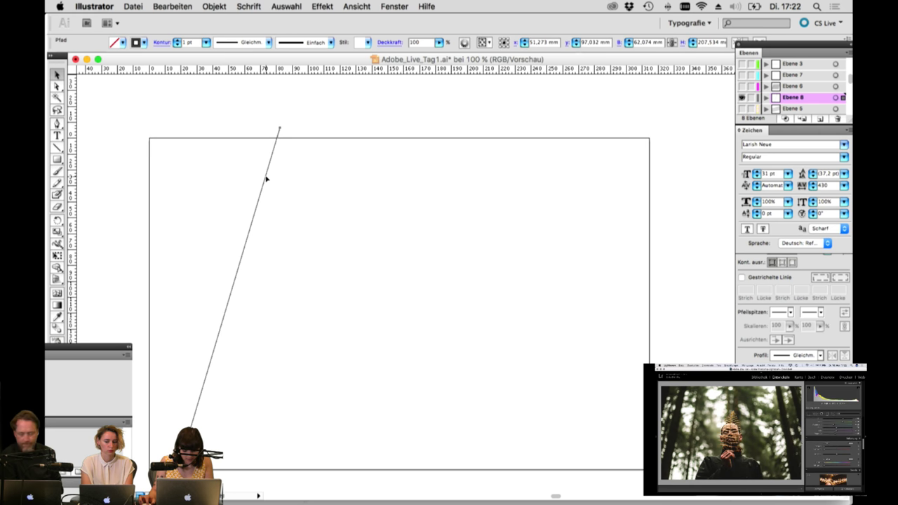
key(super+c)
key(super+v)
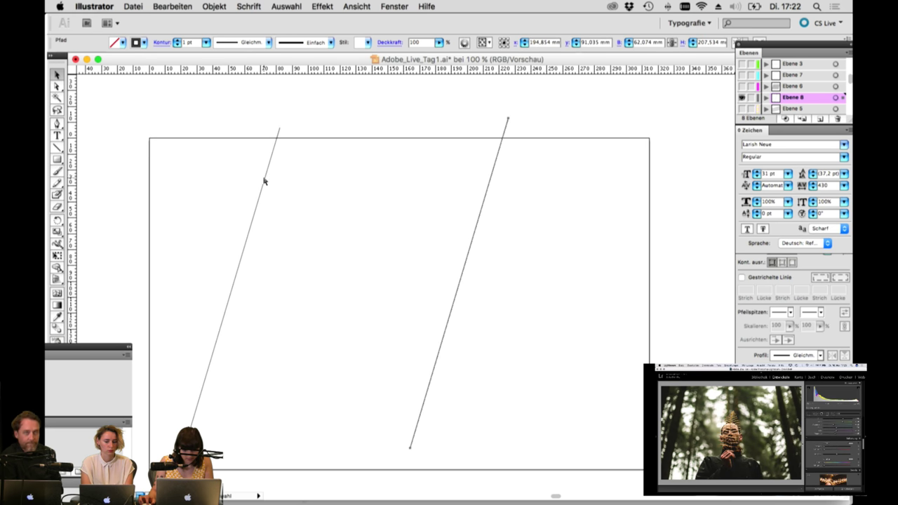
key(super+z)
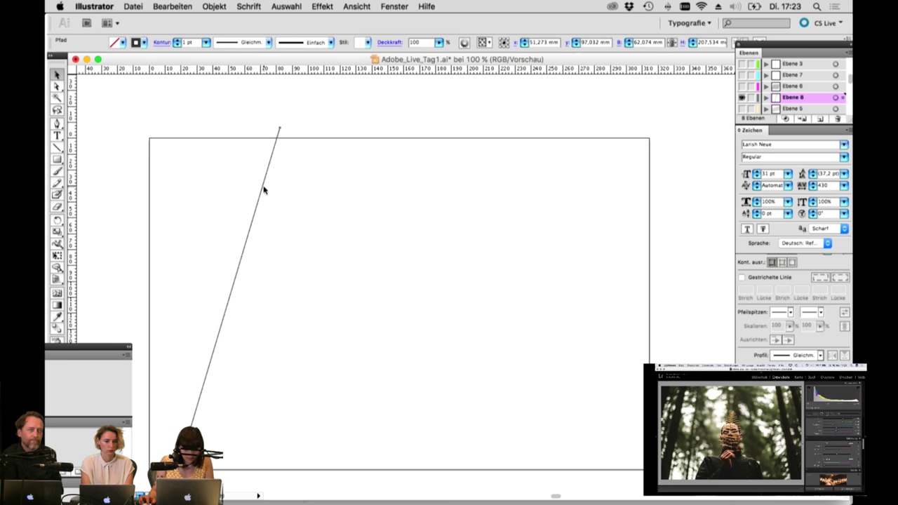
Step: Duplicate the slanted line sideways at a narrow spacing, doubling the group of copies until there are 16 parallel lines
drag(268, 190, 274, 186)
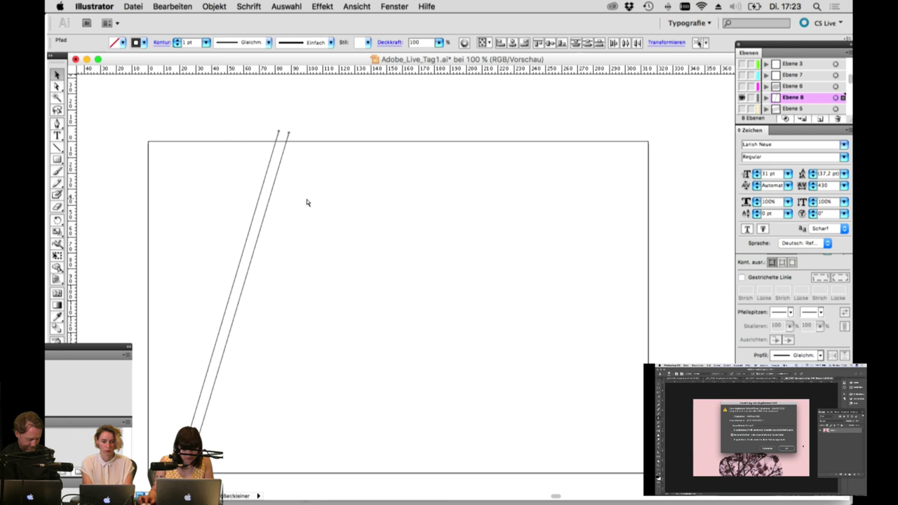
drag(266, 198, 291, 194)
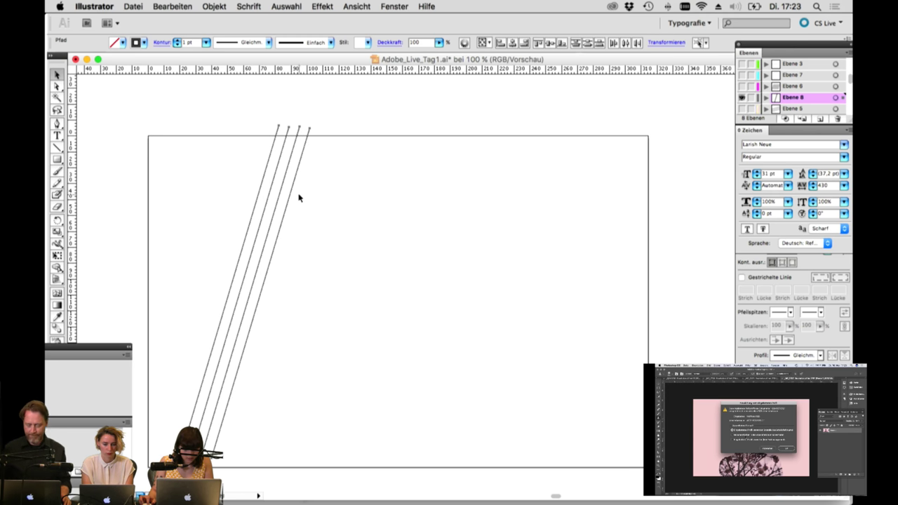
drag(290, 195, 333, 185)
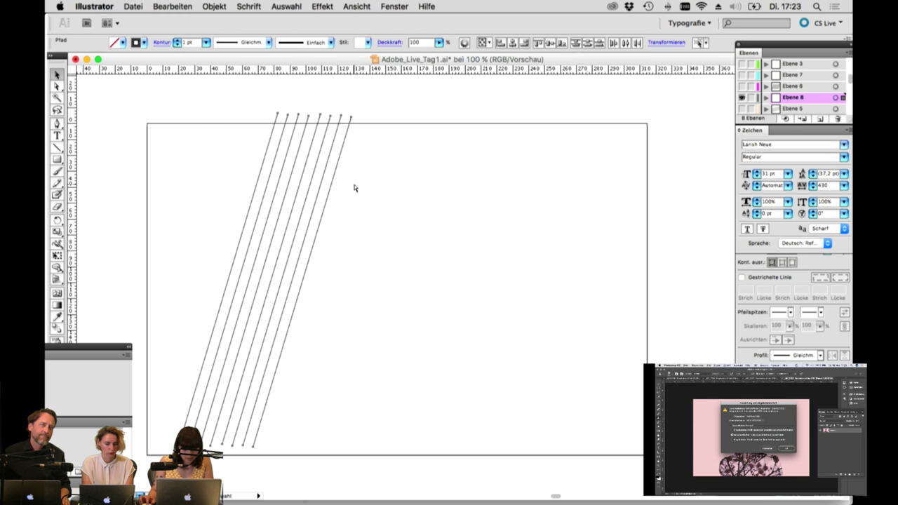
drag(335, 188, 203, 188)
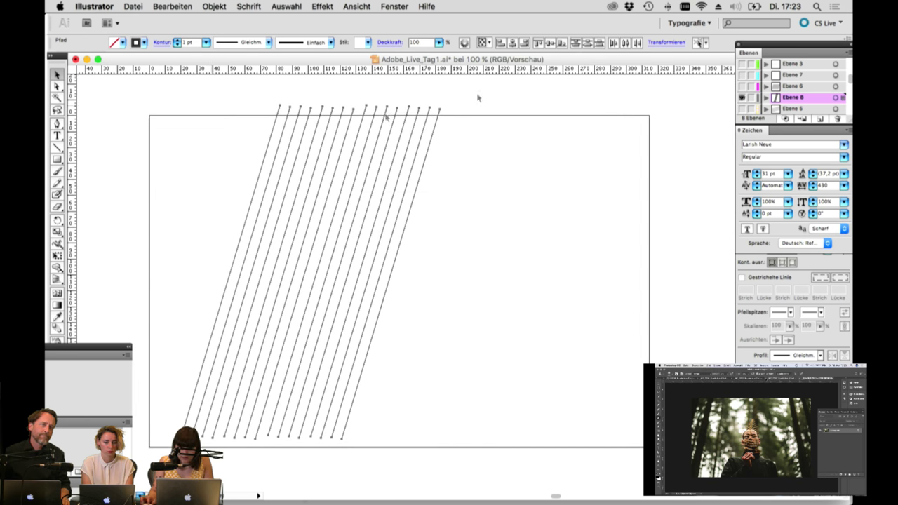
Step: Distribute the 16 slanted lines evenly by their horizontal centres, align their top edges, and clear the selection
click(625, 43)
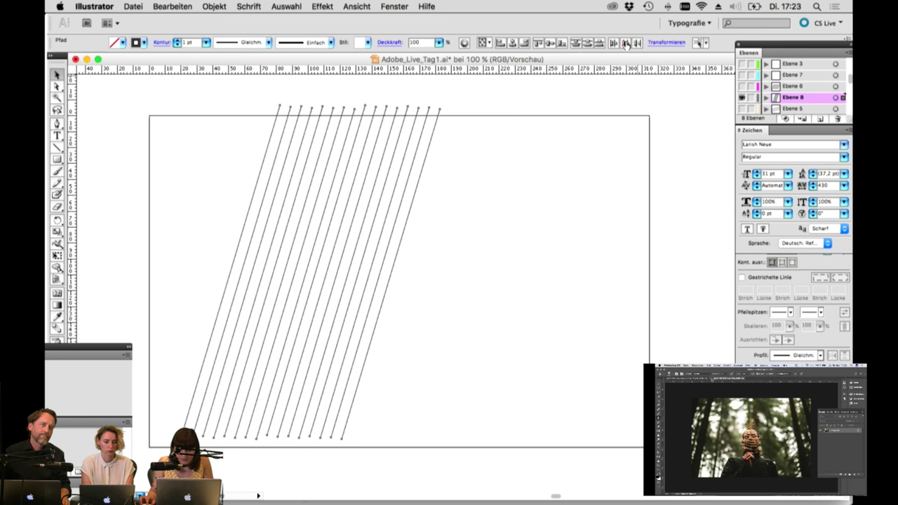
click(537, 44)
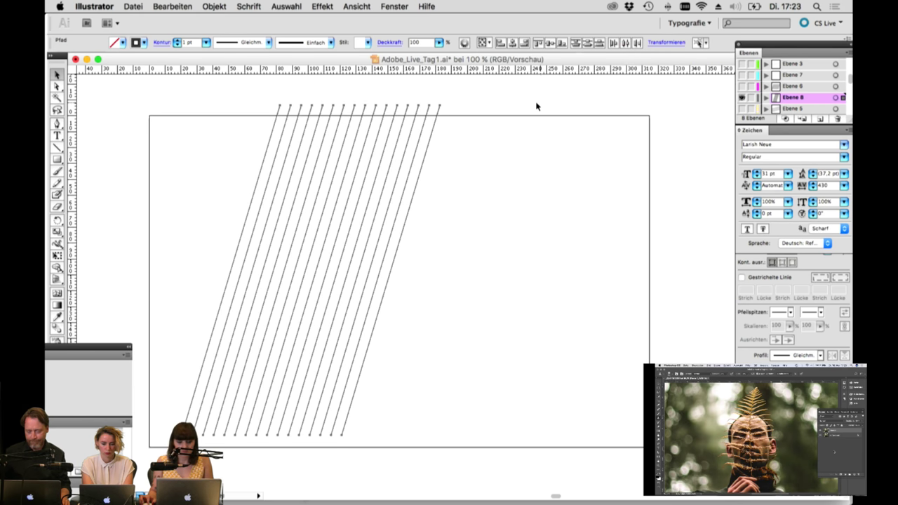
click(519, 116)
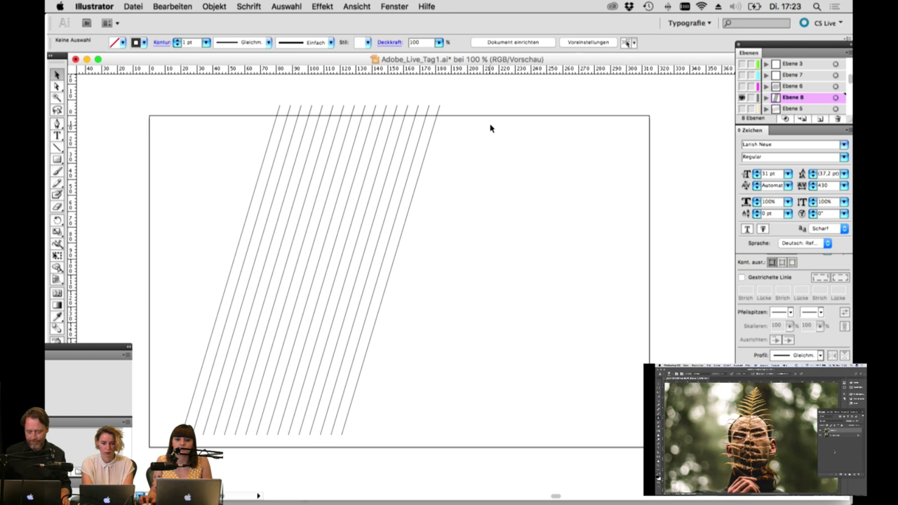
Step: Hide the new line layer Ebene 8 and show photo layer Ebene 1 in preview mode, headline layer Ebene 3 and lettering layer Ebene 7
click(740, 98)
scroll(743, 102, down, 2)
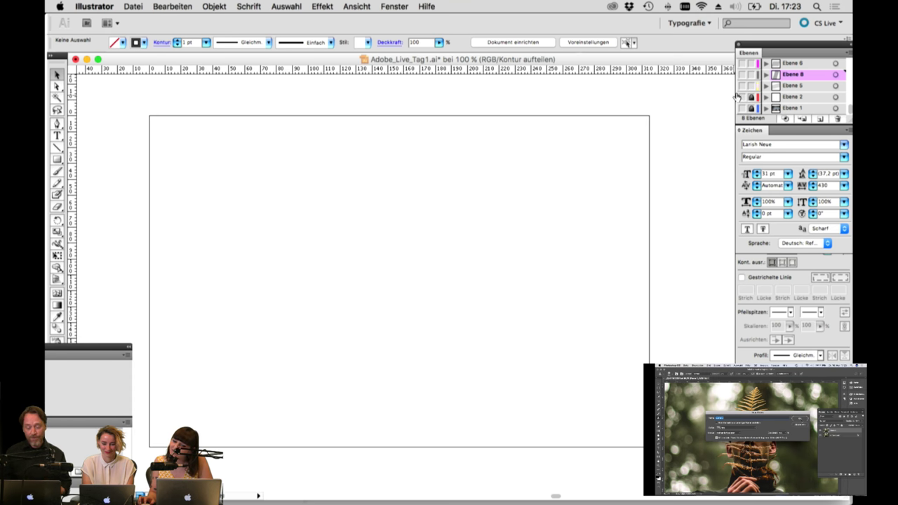
ctrl+click(744, 108)
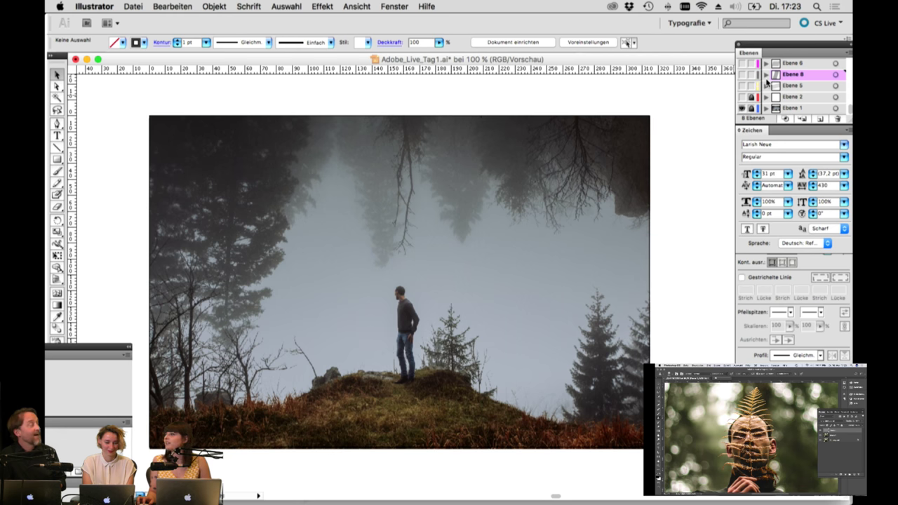
scroll(765, 85, up, 3)
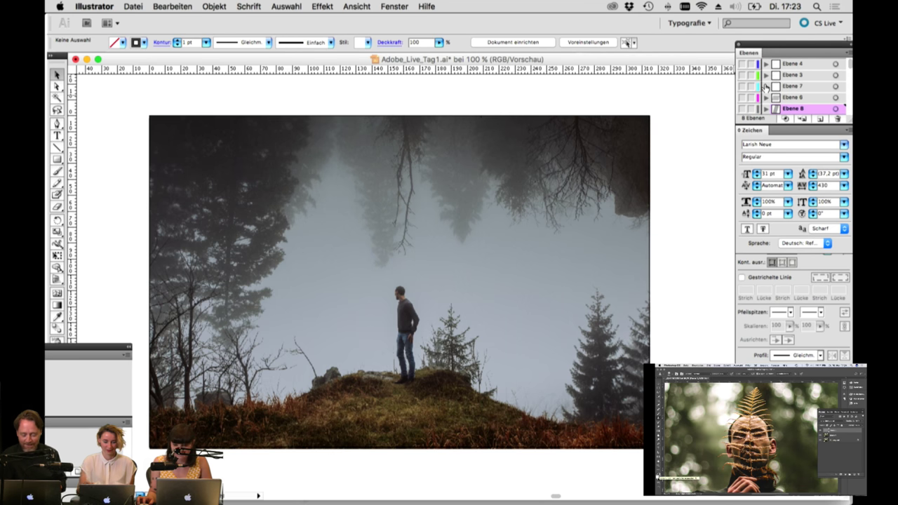
click(741, 64)
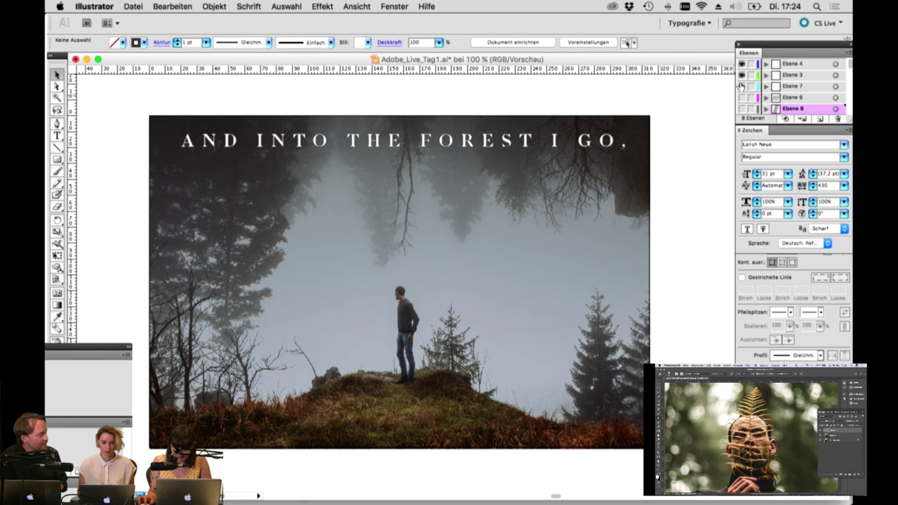
click(742, 87)
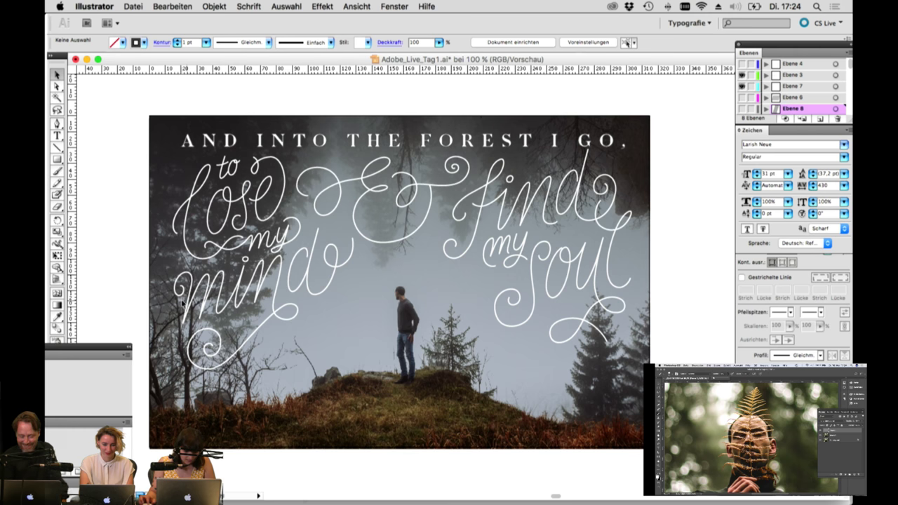
Step: Shift all paths of the lettered word "mind" slightly right and down, with the floating panel group moved further out of the way
click(316, 295)
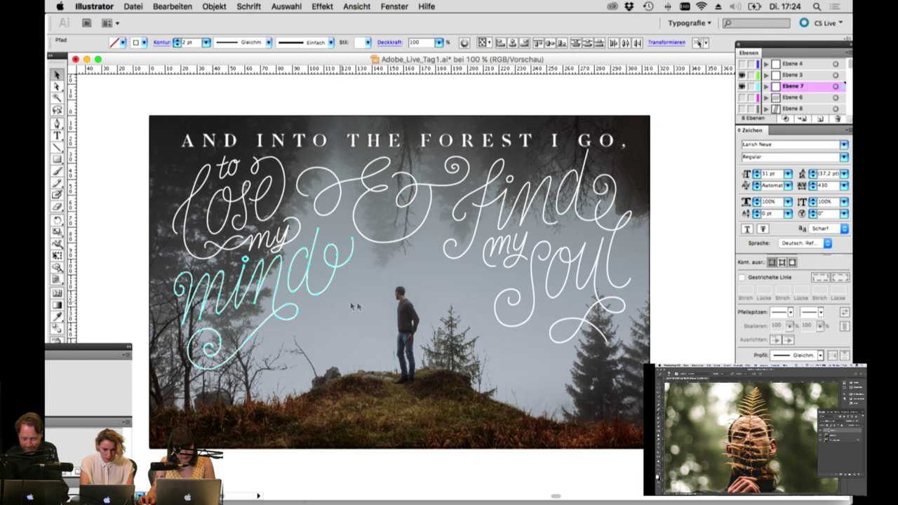
click(403, 299)
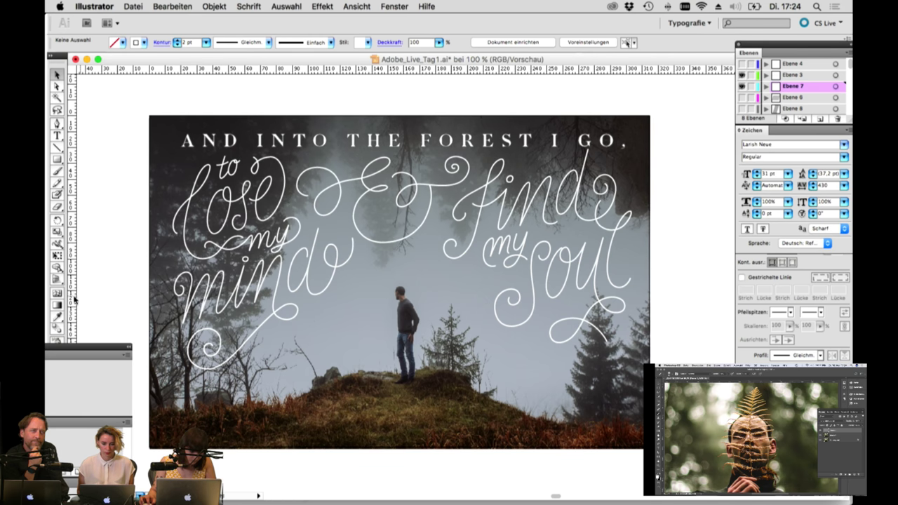
drag(79, 335, 82, 370)
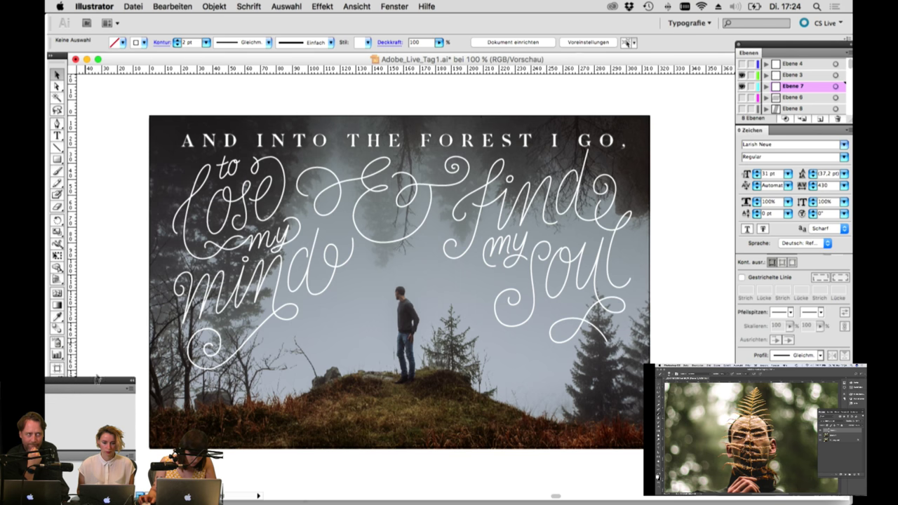
drag(146, 275, 407, 365)
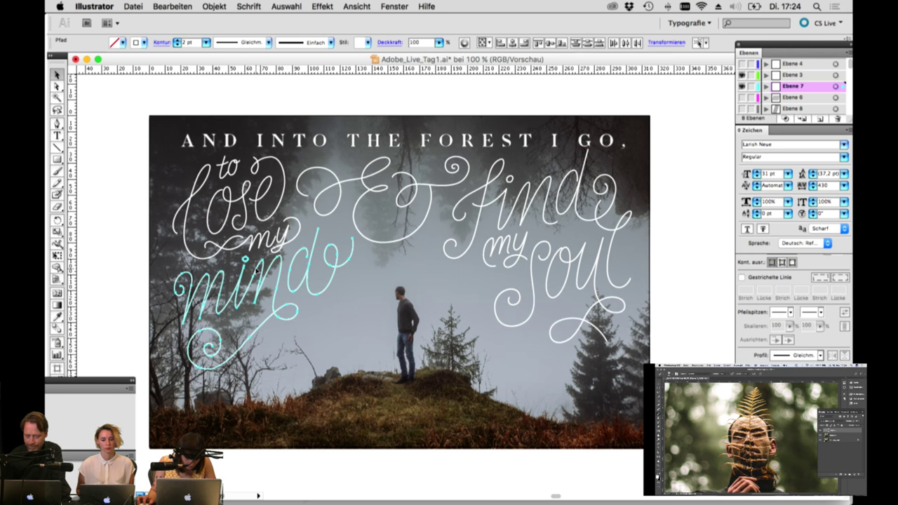
drag(256, 272, 261, 274)
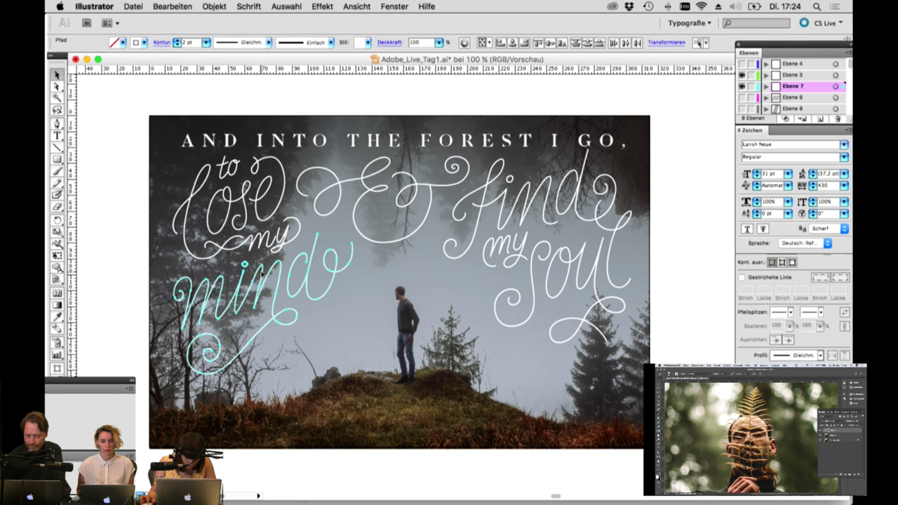
drag(337, 286, 335, 286)
scroll(335, 286, down, 1)
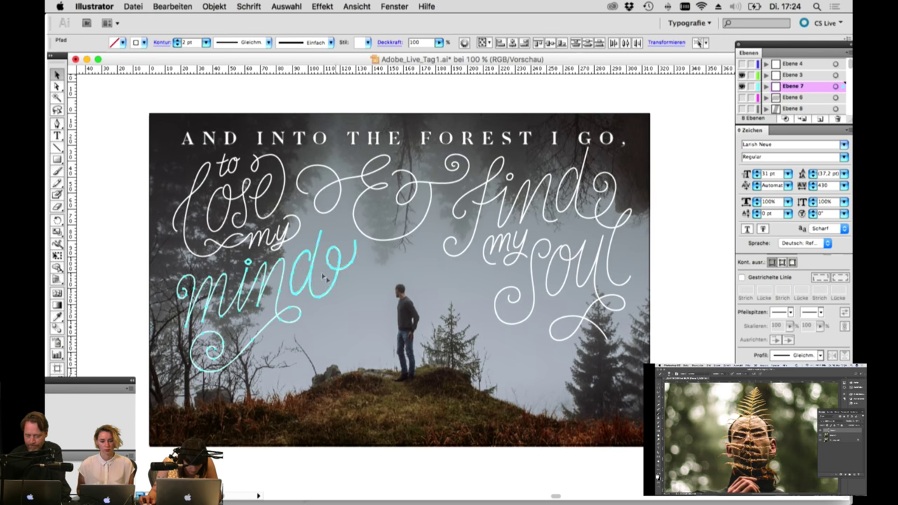
Step: Shift the lettered word "my" above "mind" slightly to the right and clear the selection
click(293, 225)
shift+click(274, 239)
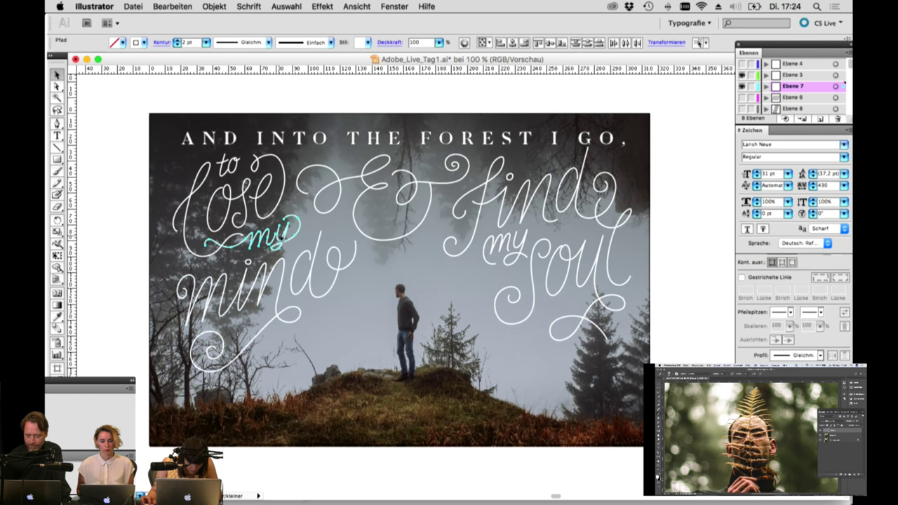
drag(284, 239, 296, 240)
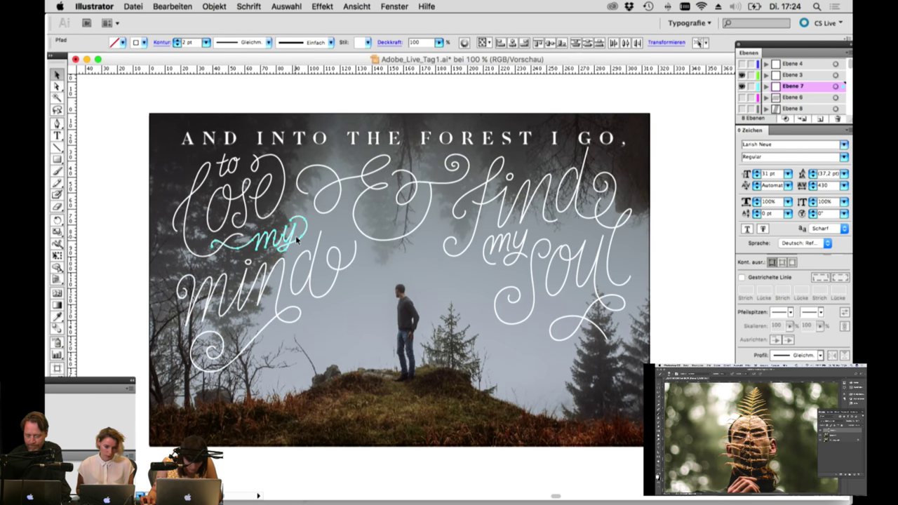
click(315, 219)
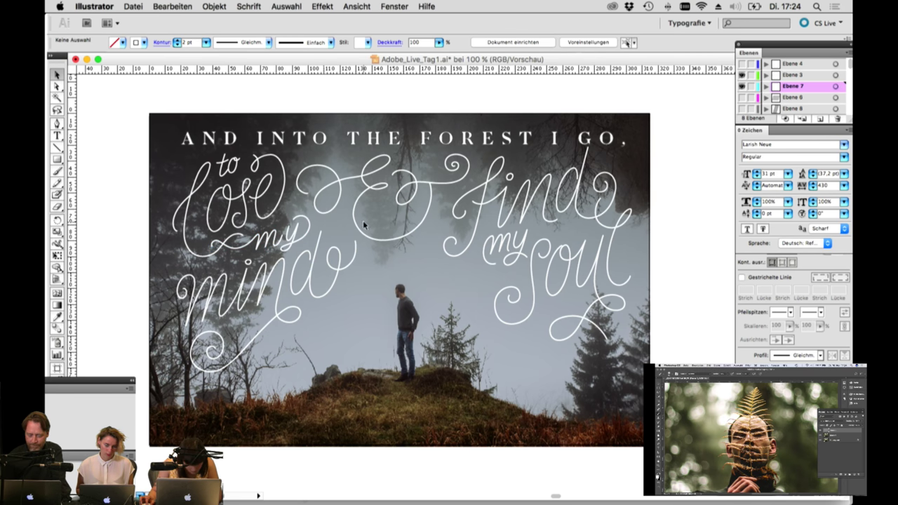
click(309, 233)
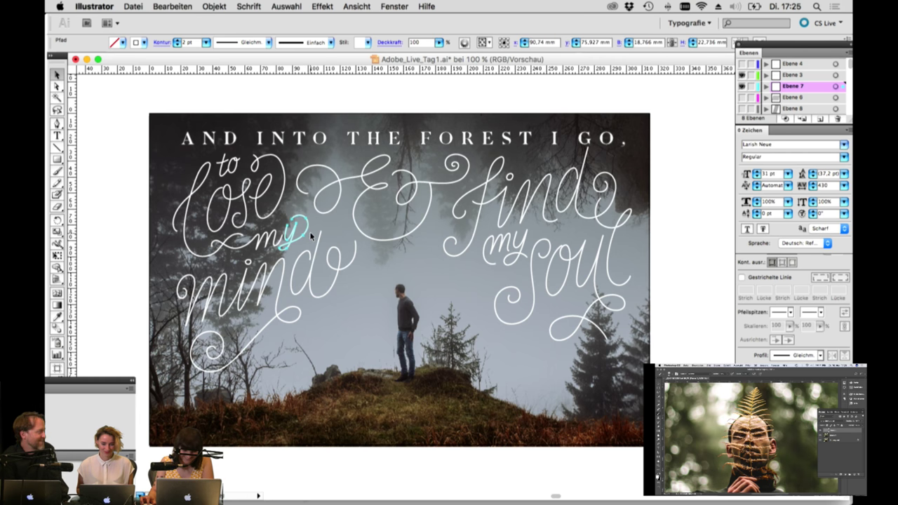
click(327, 222)
click(291, 233)
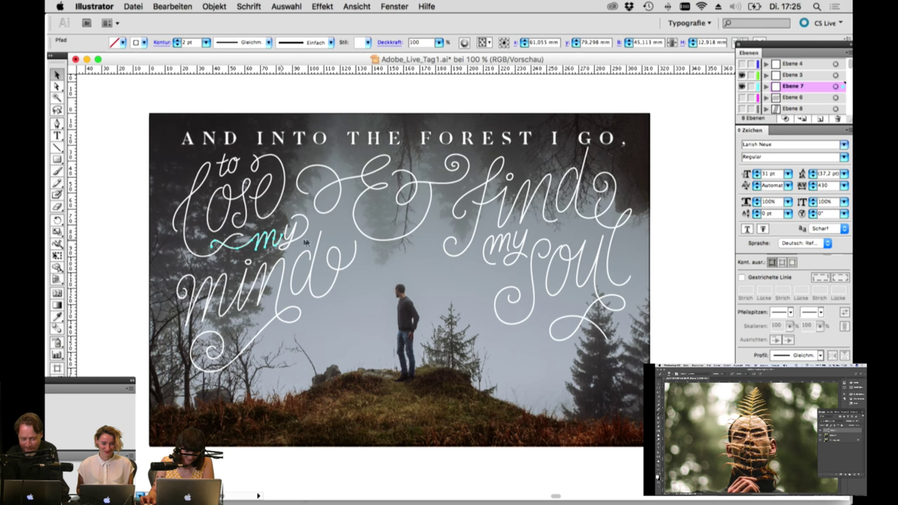
click(341, 240)
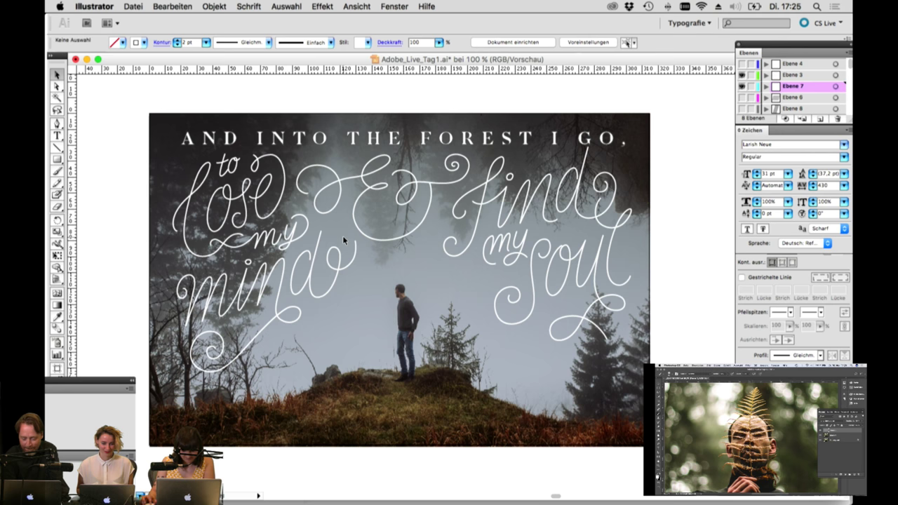
Step: Scale the lettered word "my" beside "soul" down slightly with free transform and place it a little lower
click(524, 246)
key(super+F10)
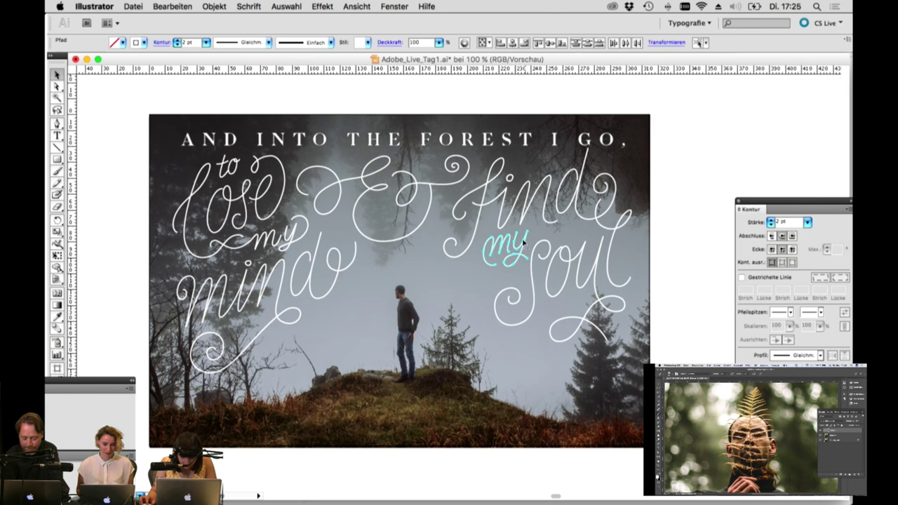
key(super+t)
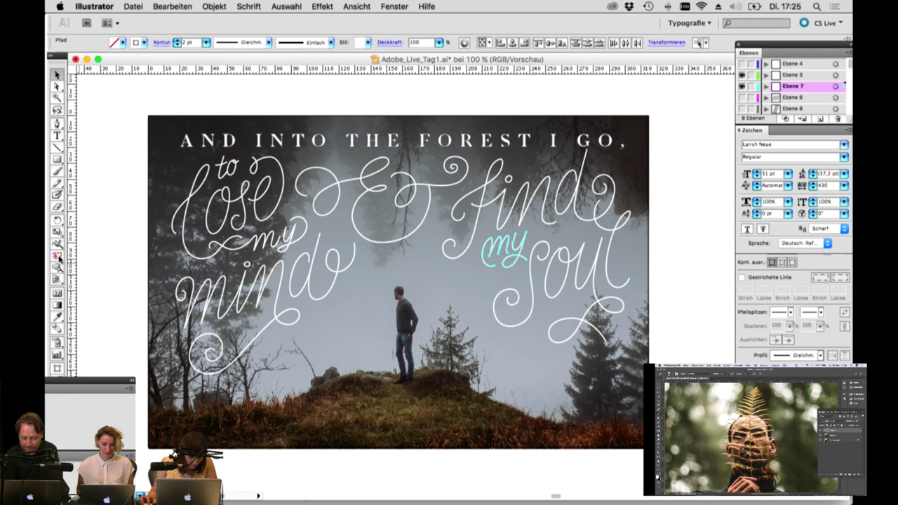
click(58, 256)
mouse_move(527, 232)
mouse_down()
mouse_move(513, 254)
mouse_move(532, 236)
mouse_up()
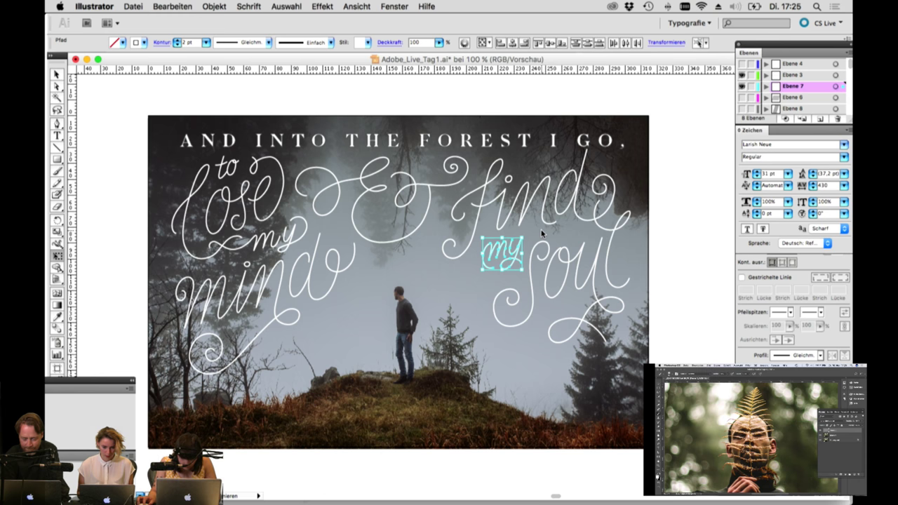
key(v)
key(super+shift+a)
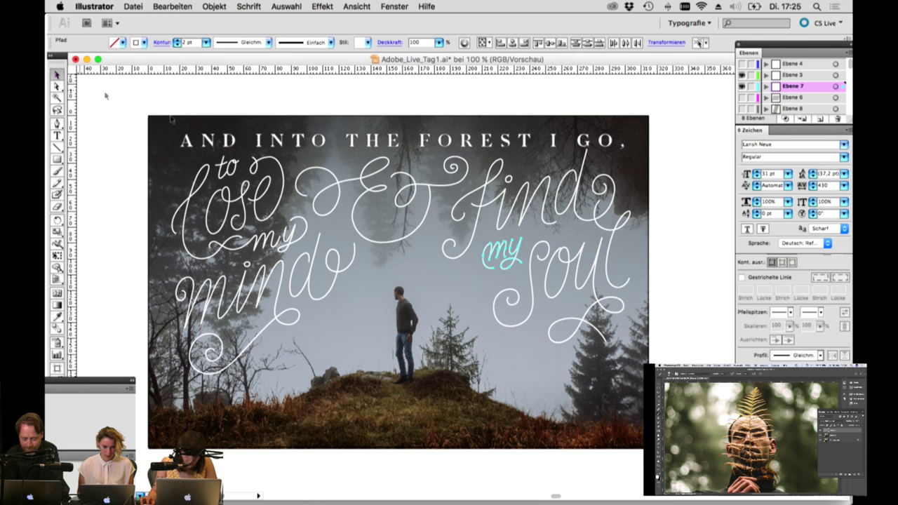
Step: Enlarge the lettered ampersand slightly with free transform and shift it a little down
click(420, 189)
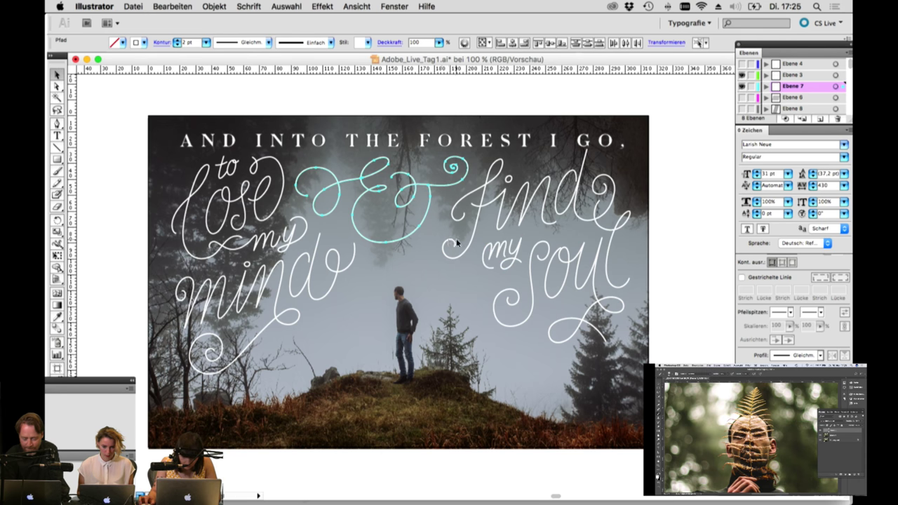
key(e)
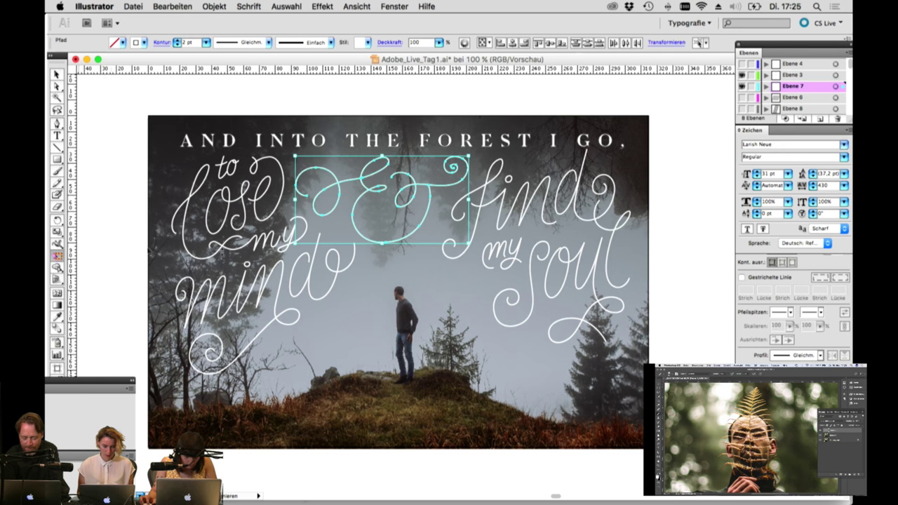
drag(470, 244, 475, 246)
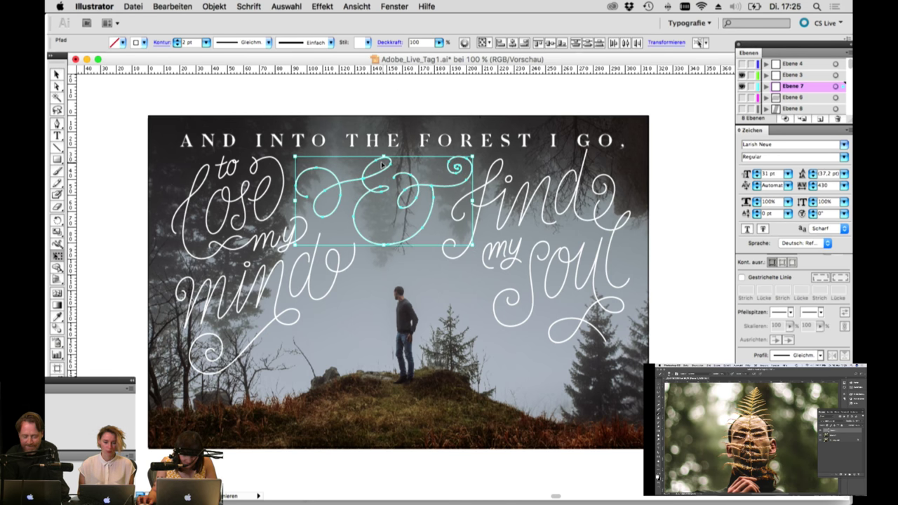
drag(380, 171, 381, 174)
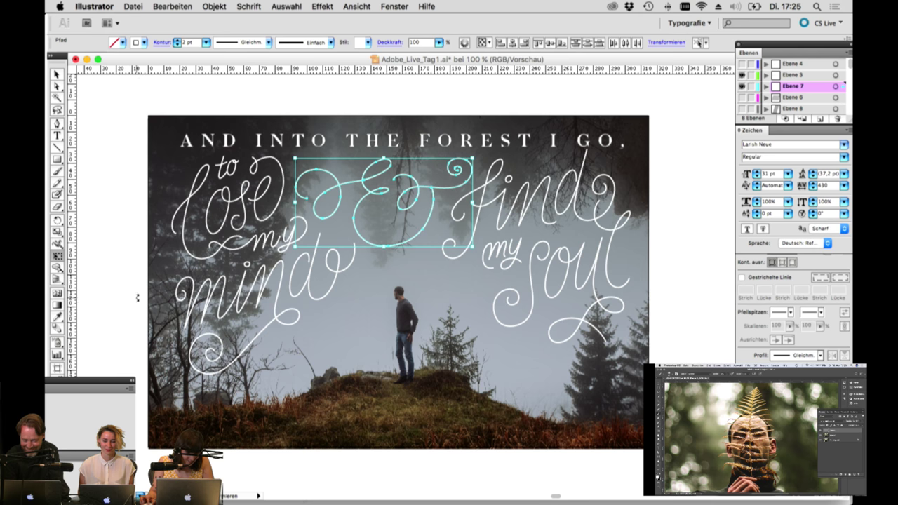
click(130, 381)
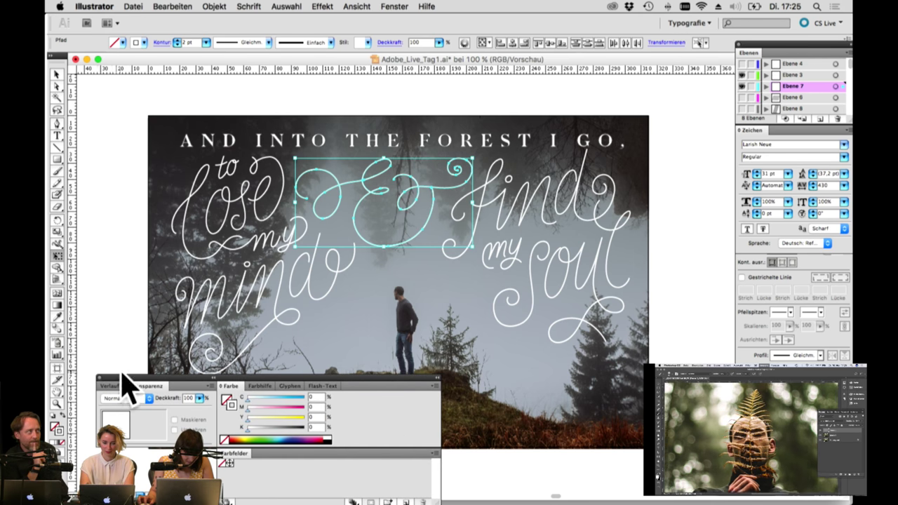
click(125, 382)
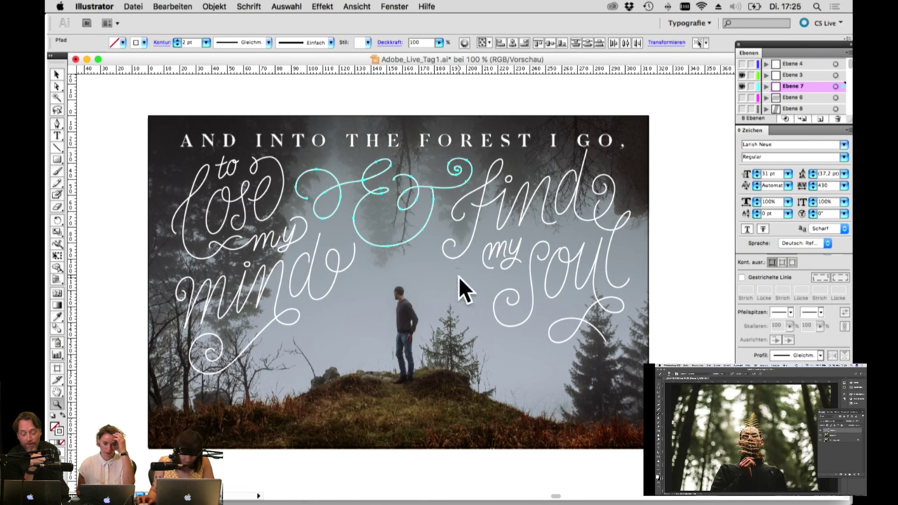
Step: Shorten the stem of the "d" in "find" by moving its top anchor point down, away from the headline
drag(555, 141, 706, 280)
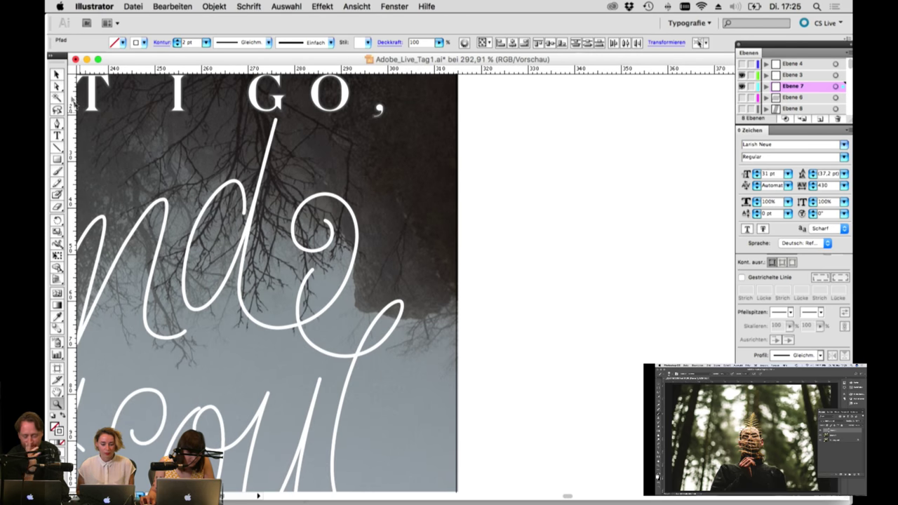
click(56, 86)
click(278, 129)
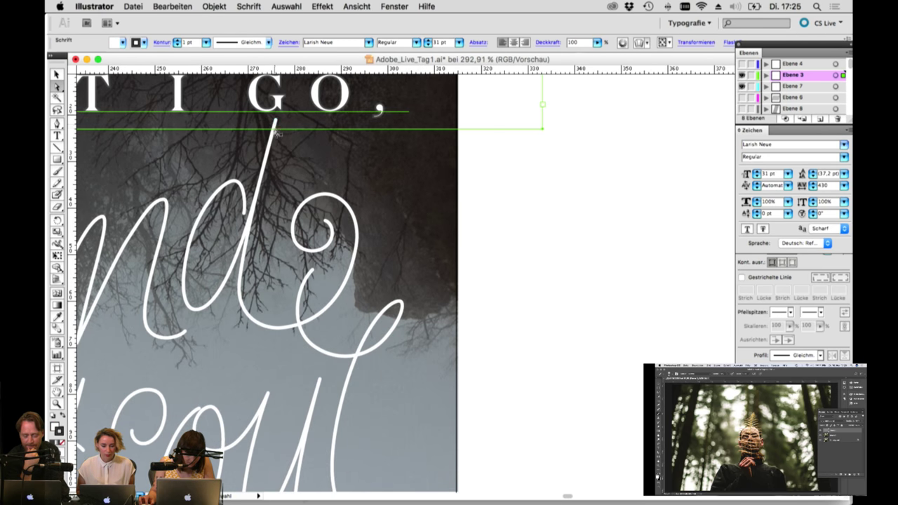
click(275, 131)
click(274, 123)
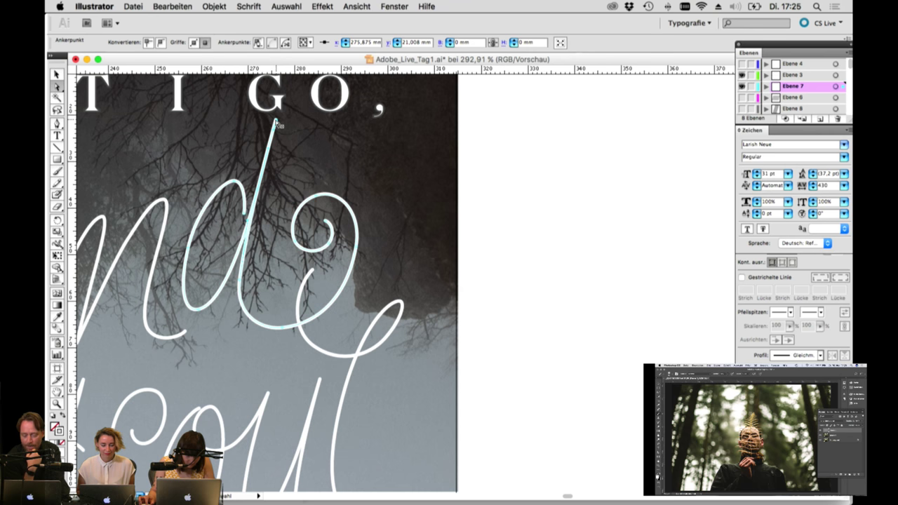
drag(276, 123, 273, 141)
Step: Refine the anchor points on the bowl of the "d", its spiral, and the flourish leading into the "l" of "soul"
click(244, 221)
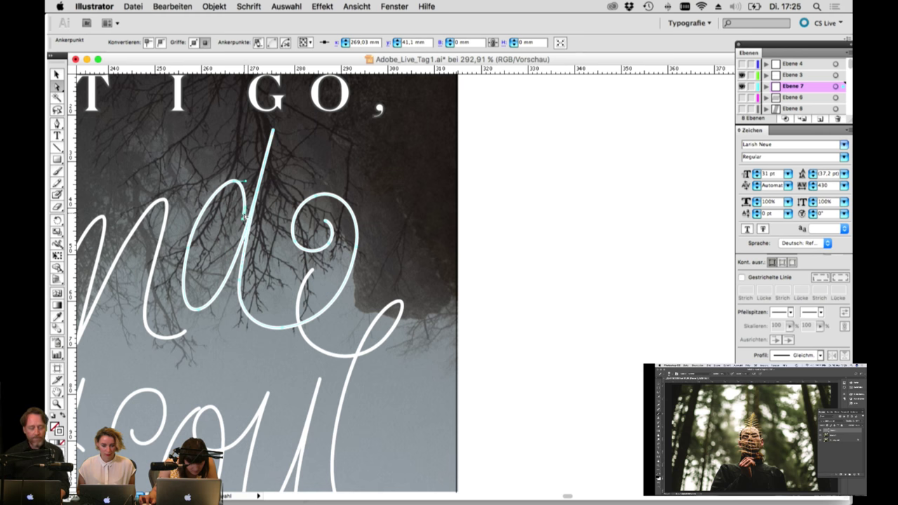
click(236, 184)
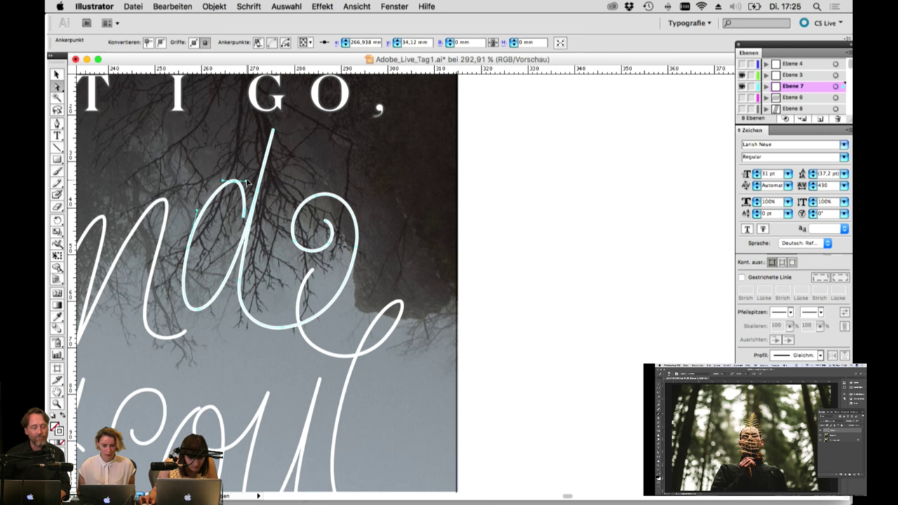
drag(247, 184, 234, 184)
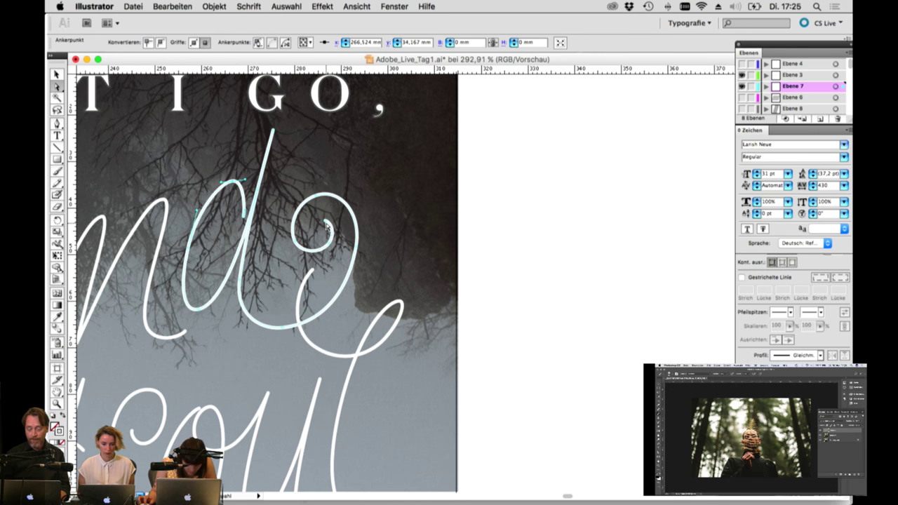
click(299, 246)
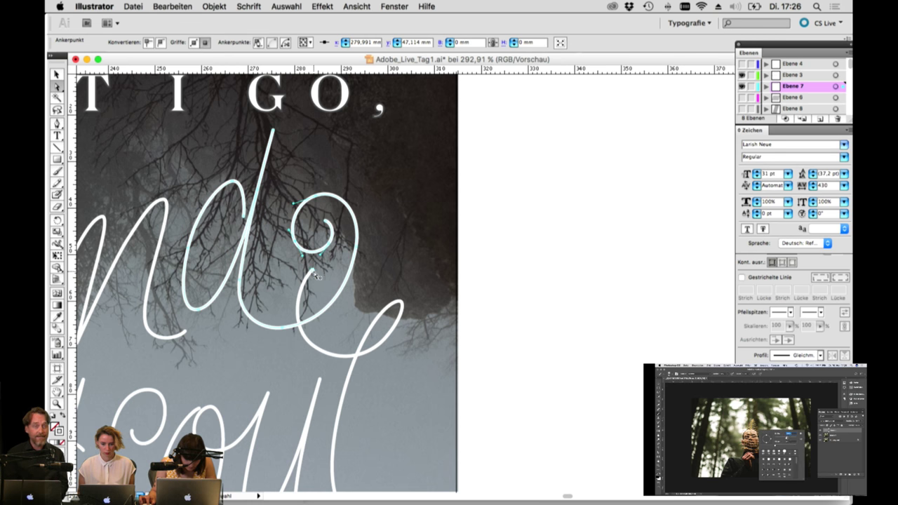
click(317, 277)
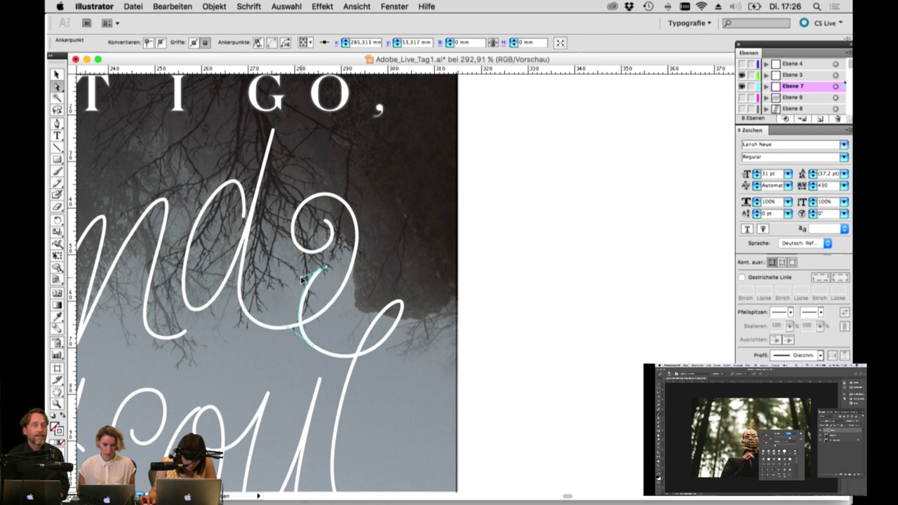
click(402, 305)
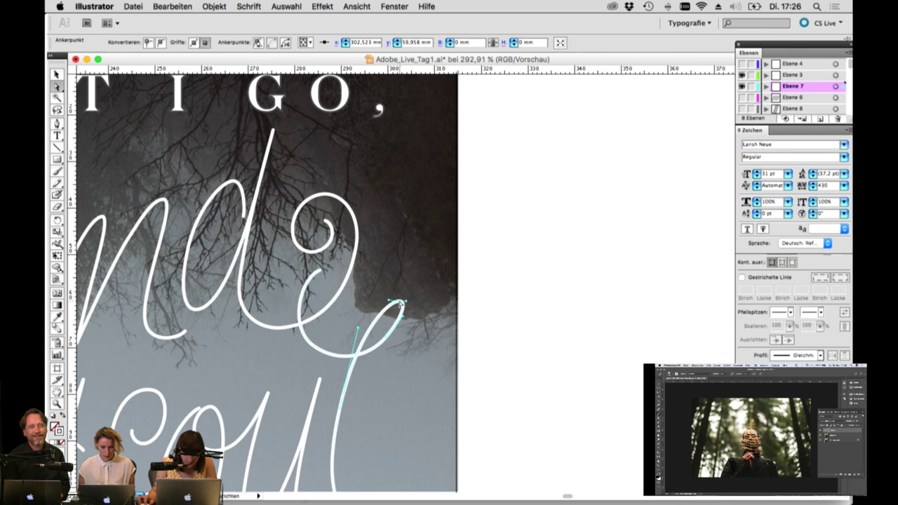
Step: Move the top anchor point of the "u"'s second stem in "soul" slightly right and refine where its strokes meet
scroll(386, 357, down, 5)
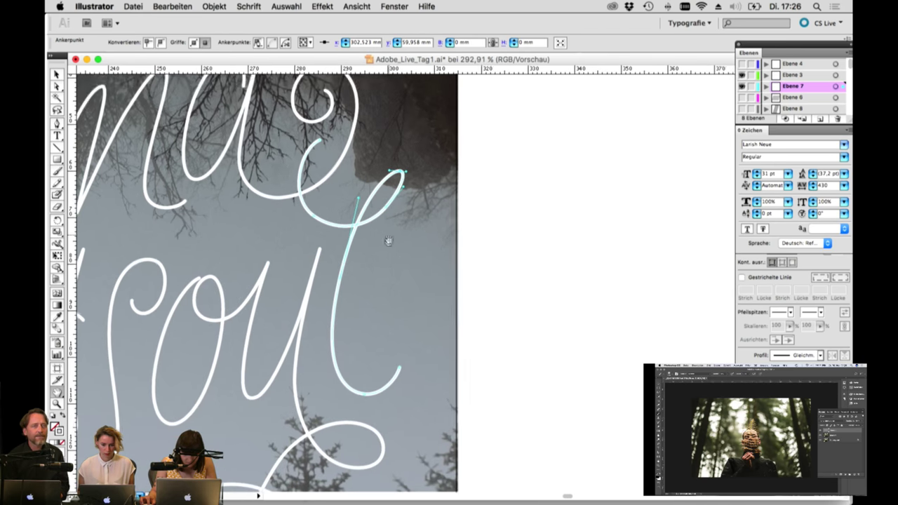
drag(393, 262, 415, 253)
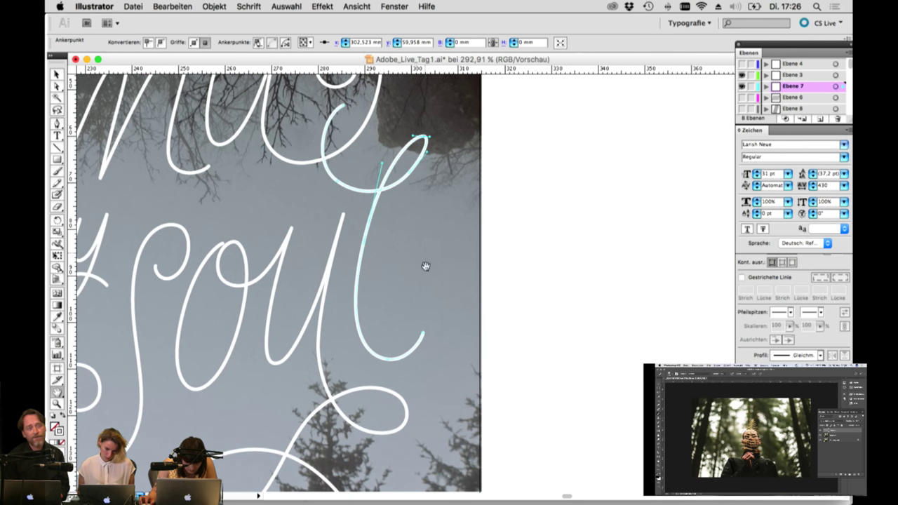
click(57, 85)
click(343, 217)
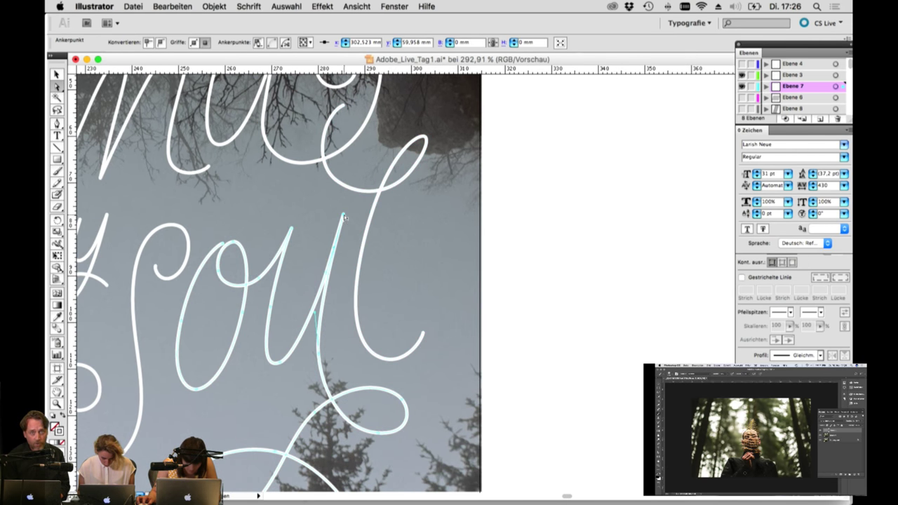
drag(344, 218, 347, 216)
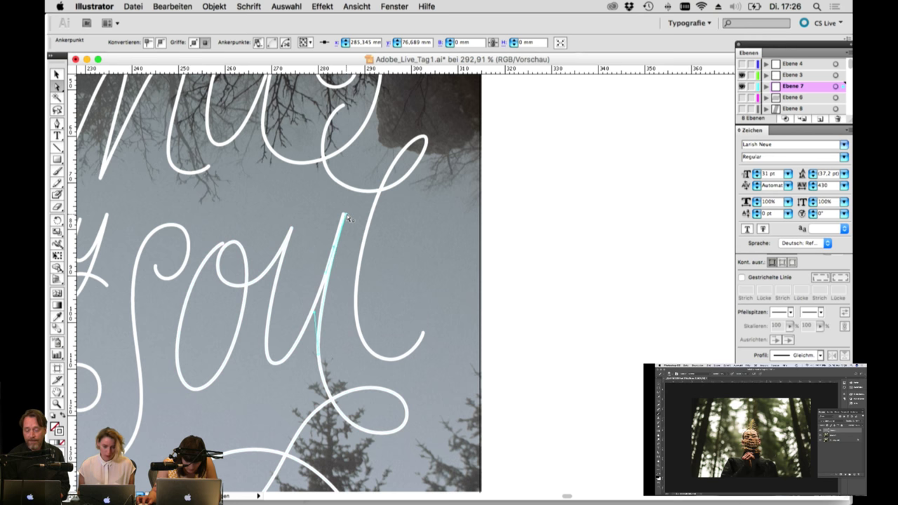
click(326, 277)
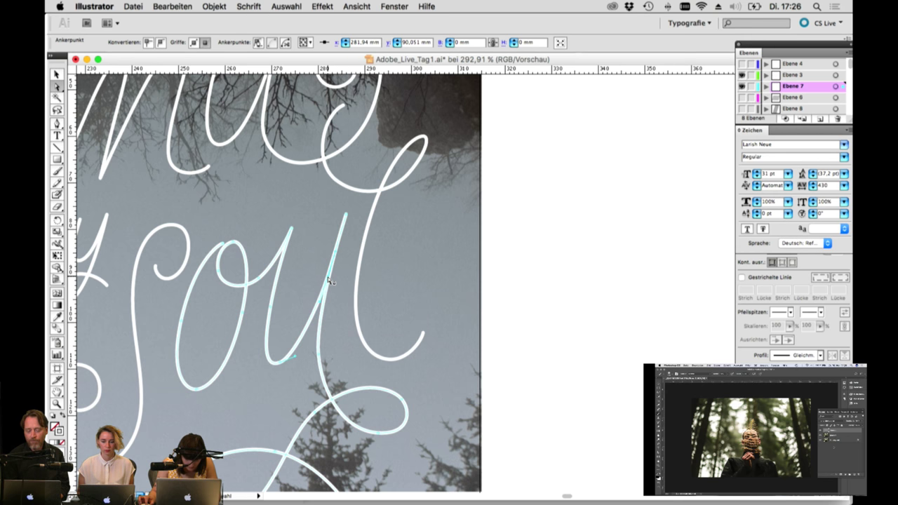
Step: Adjust the anchor points of the tail loop below the "u" in "soul" and of the letter's bottom curve
click(411, 401)
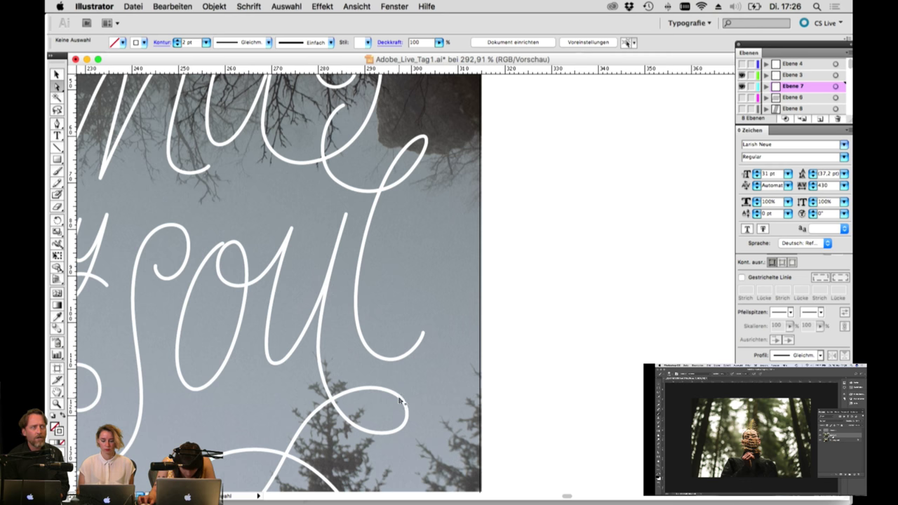
click(404, 404)
click(408, 409)
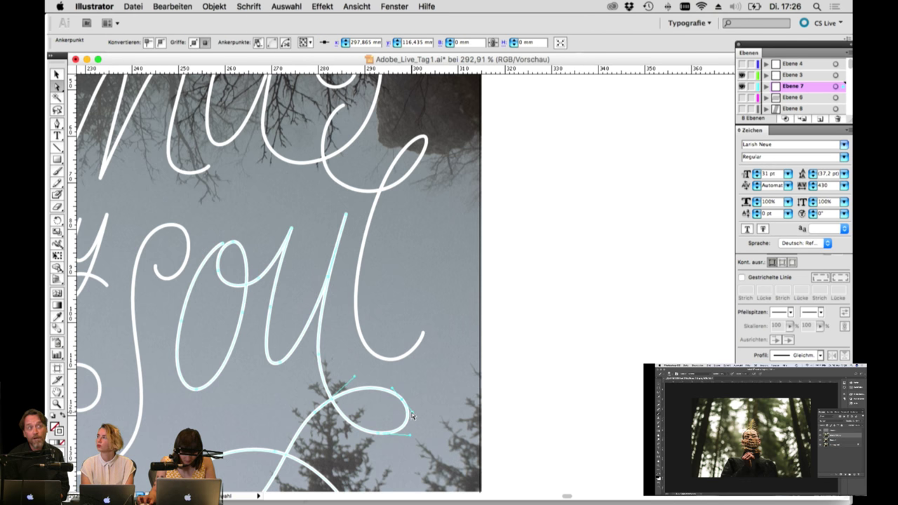
click(376, 436)
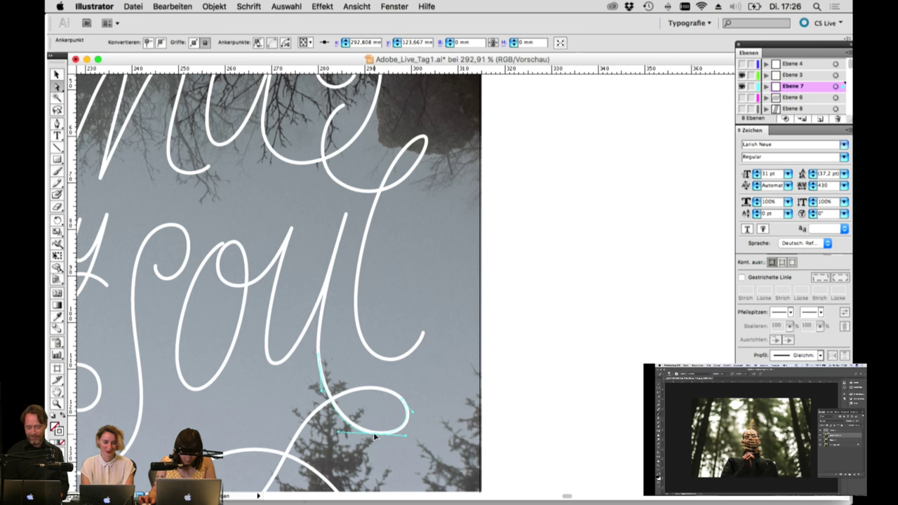
drag(376, 436, 373, 436)
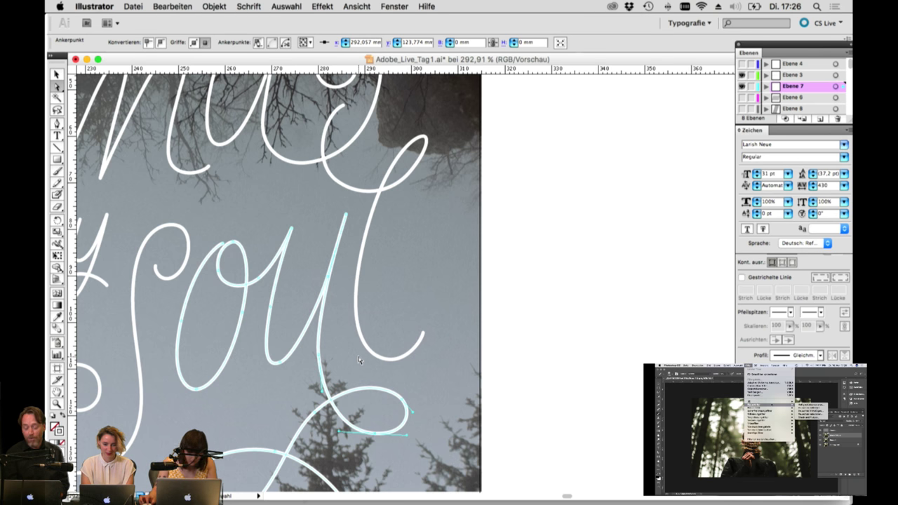
click(279, 363)
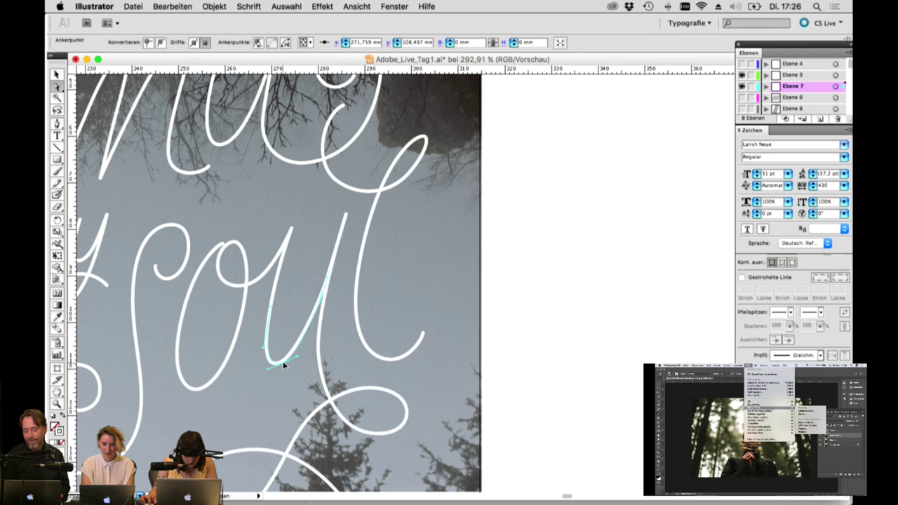
drag(284, 363, 285, 364)
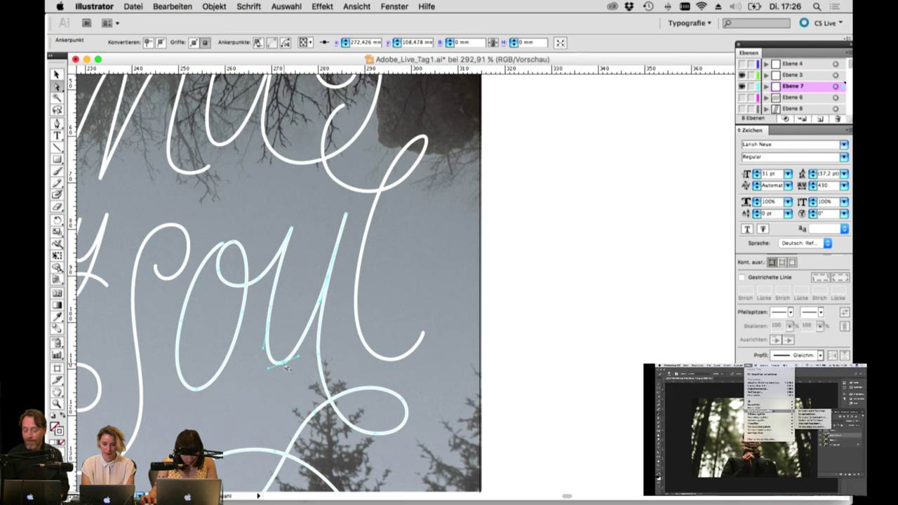
Step: Nudge the "y" of "my" beside "soul" slightly right and clear the selection
scroll(357, 389, left, 6)
scroll(358, 390, down, 2)
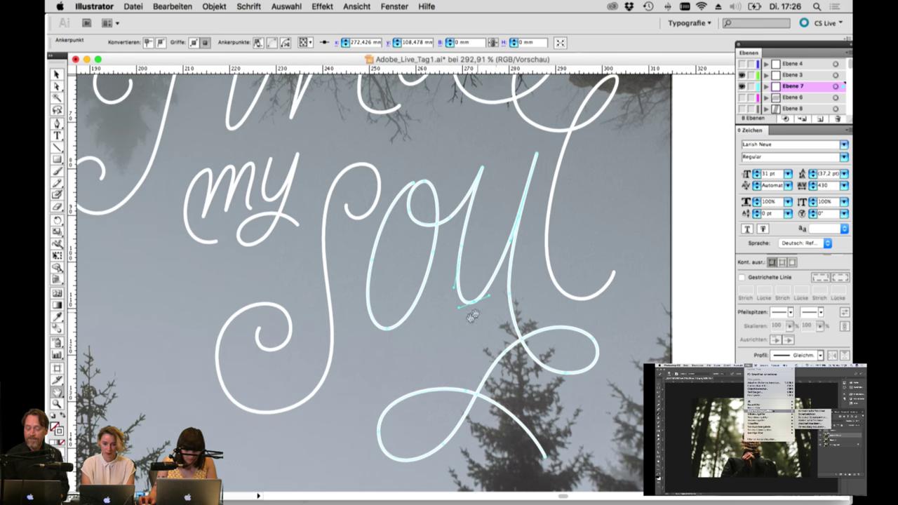
drag(478, 348, 493, 314)
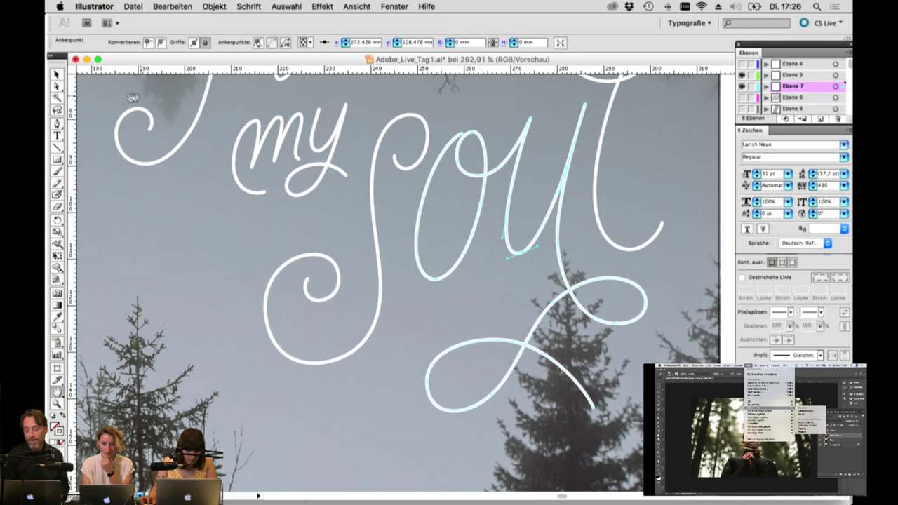
click(343, 133)
click(333, 135)
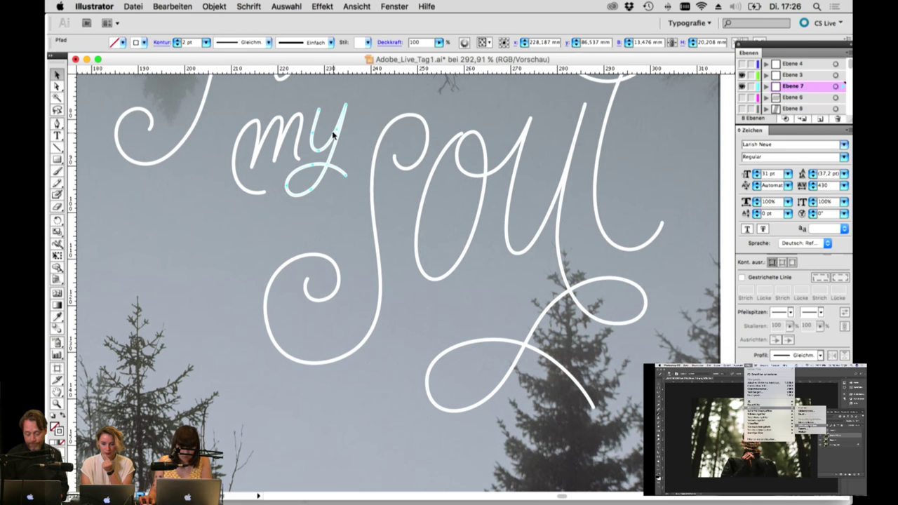
key(Right)
key(Right)
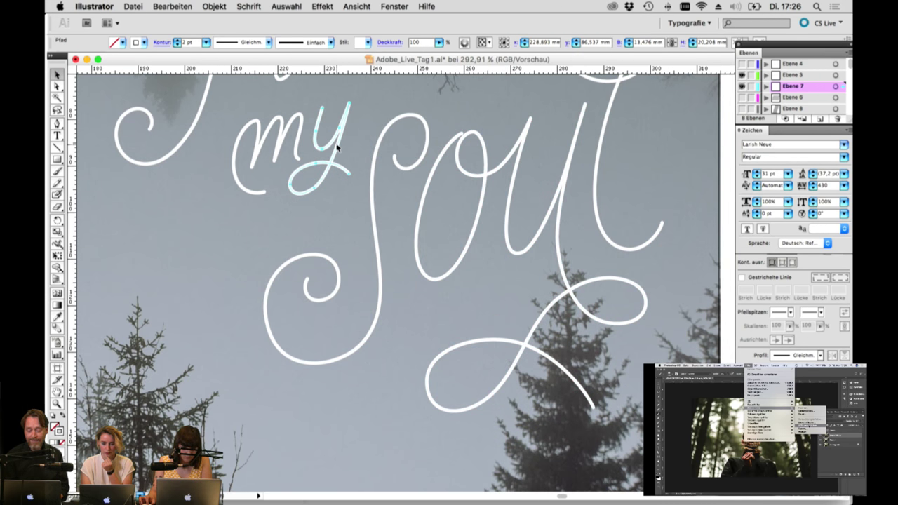
click(355, 145)
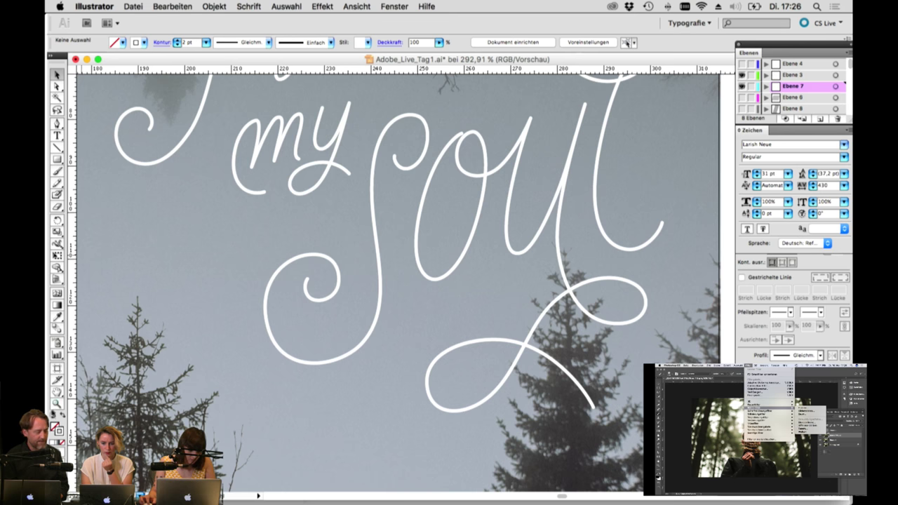
Step: Move the anchor point on the entry swash of the "m" in "my" beside "soul" slightly left and refine its upper curve
click(58, 405)
click(310, 163)
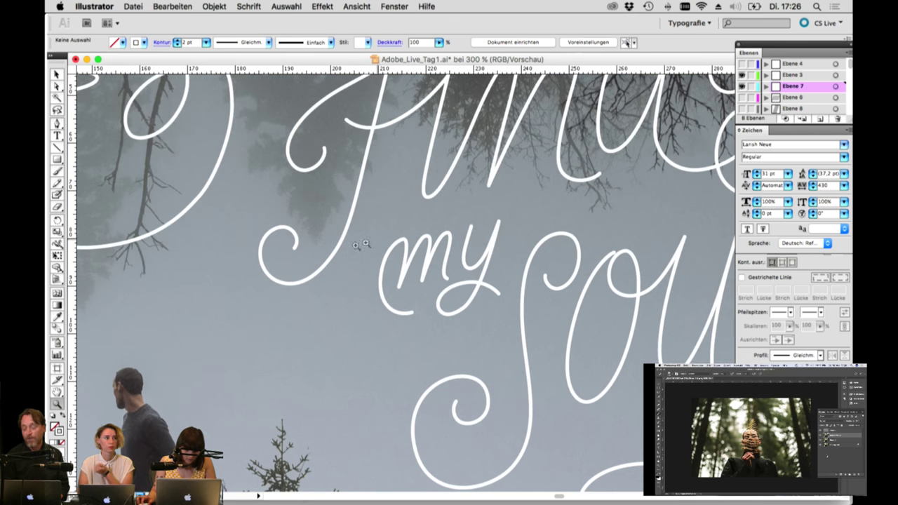
click(57, 85)
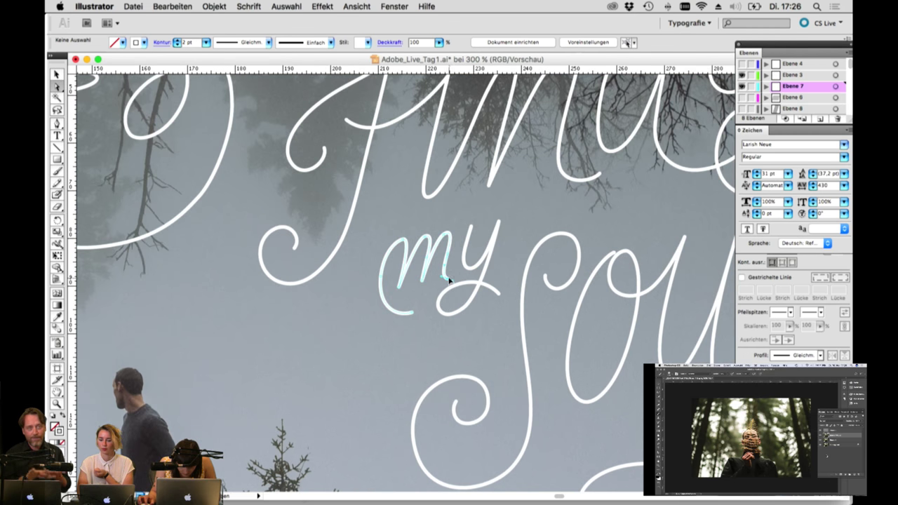
click(453, 279)
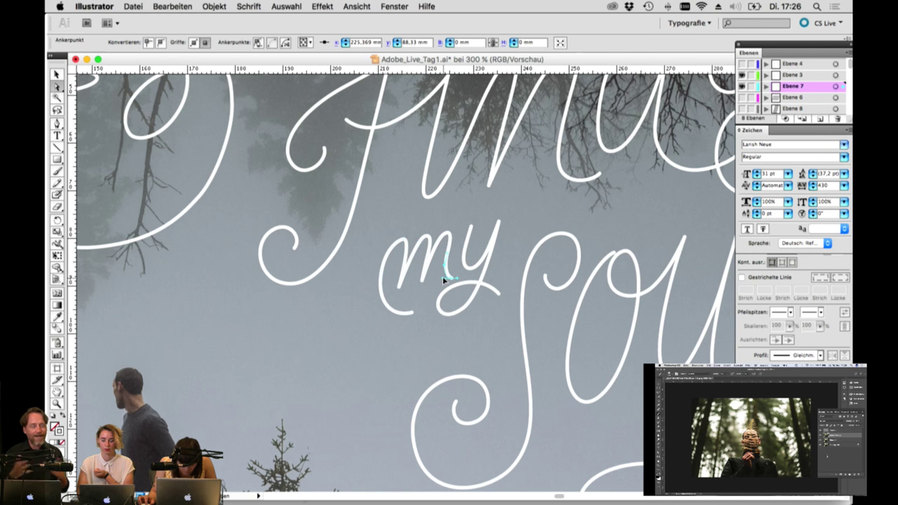
click(423, 283)
click(401, 293)
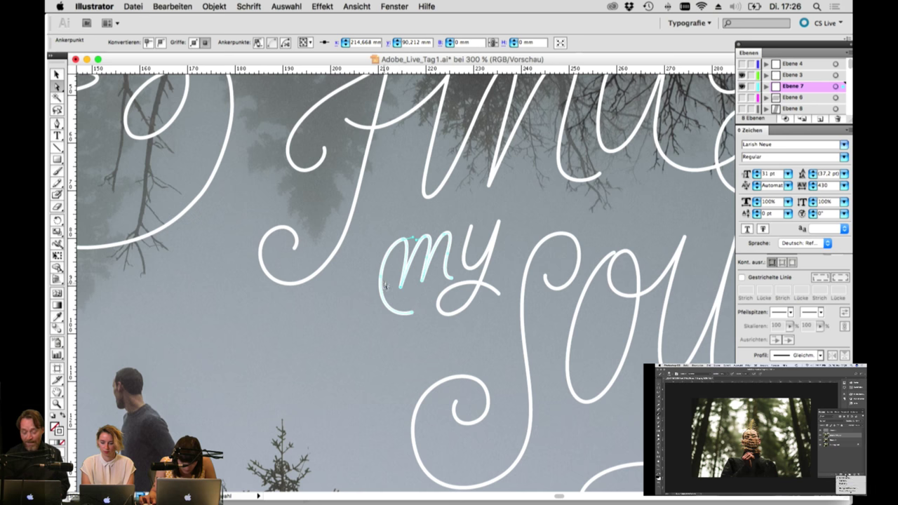
click(381, 280)
drag(381, 280, 374, 280)
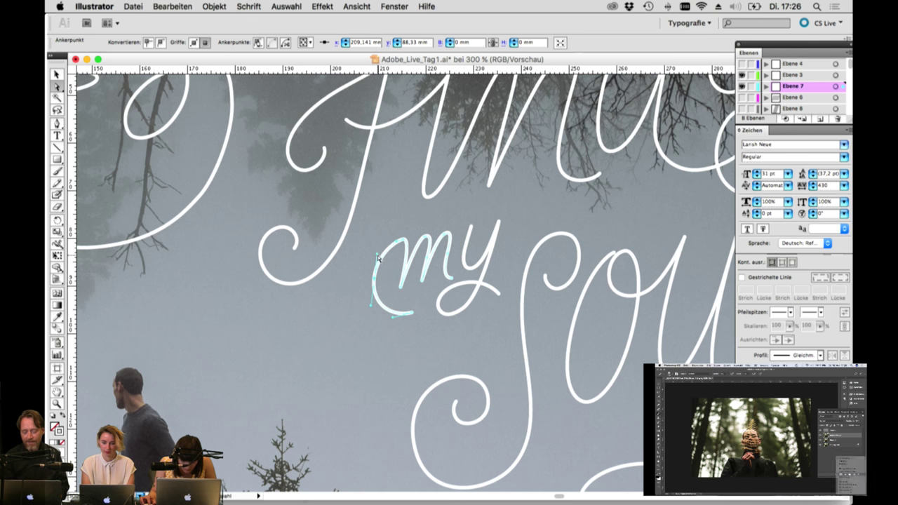
click(379, 252)
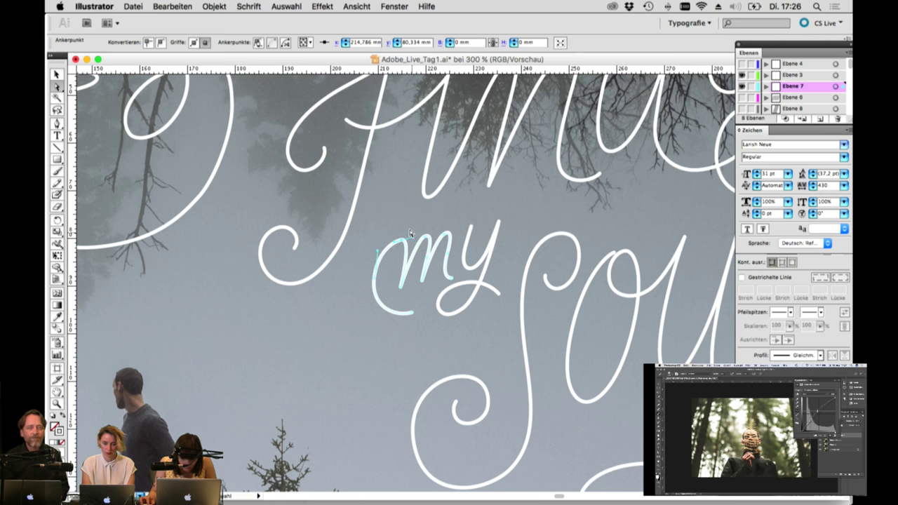
Step: Lower the top end point of the first stroke of the "y" in "my" beside "soul" slightly
click(409, 228)
click(470, 229)
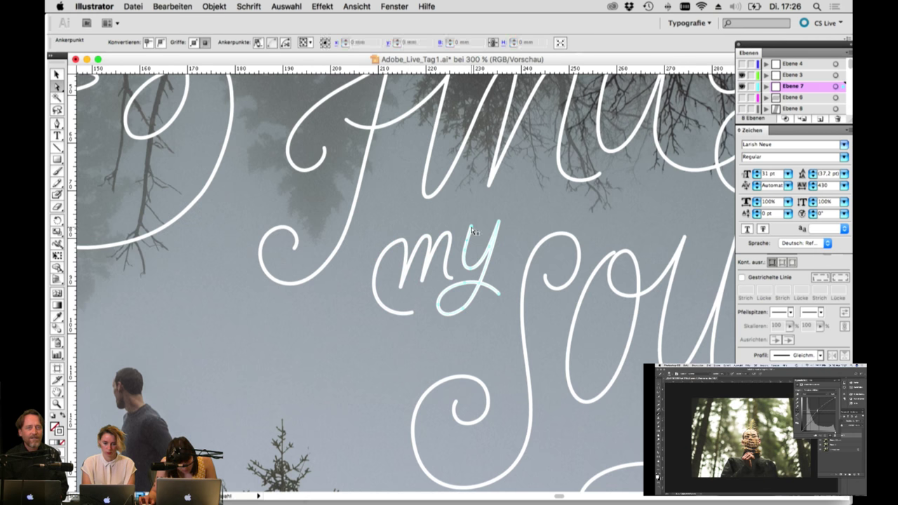
drag(470, 228, 471, 232)
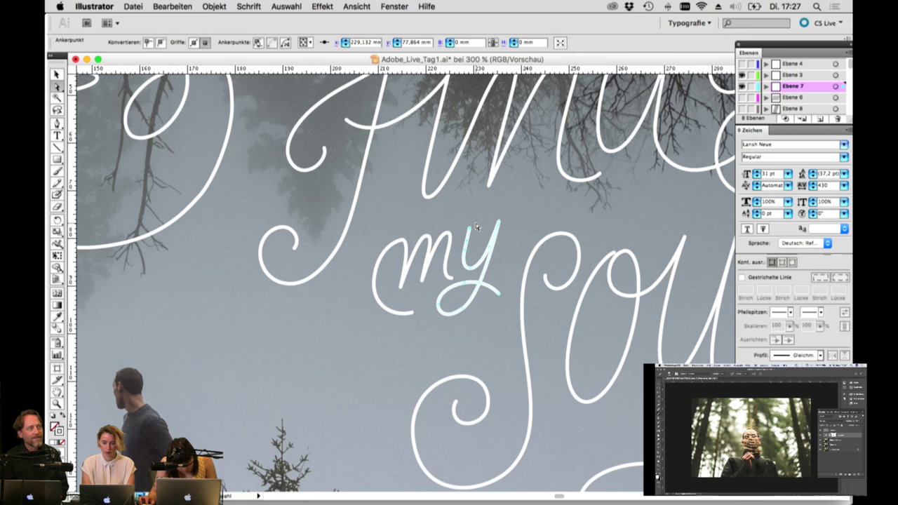
Step: Refine the anchor points along the long stem and starting curl of the "f" in "find" and clear the selection
click(329, 263)
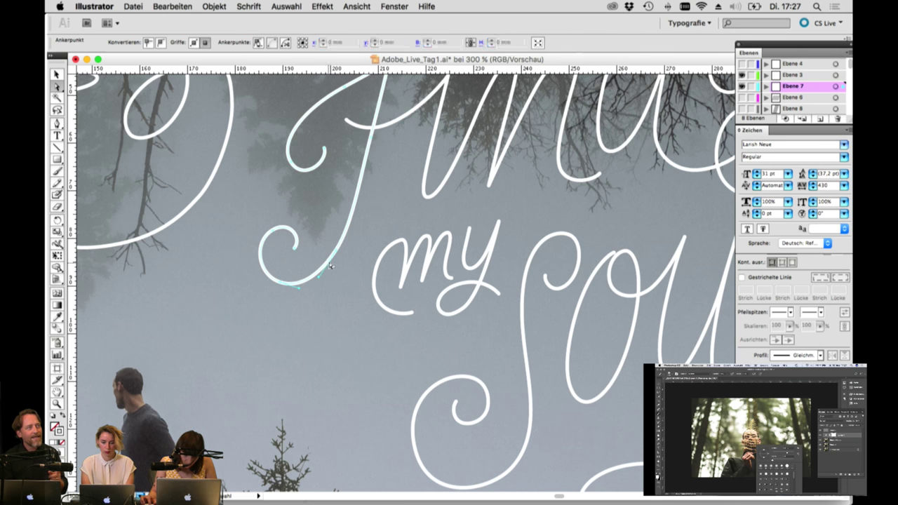
click(322, 279)
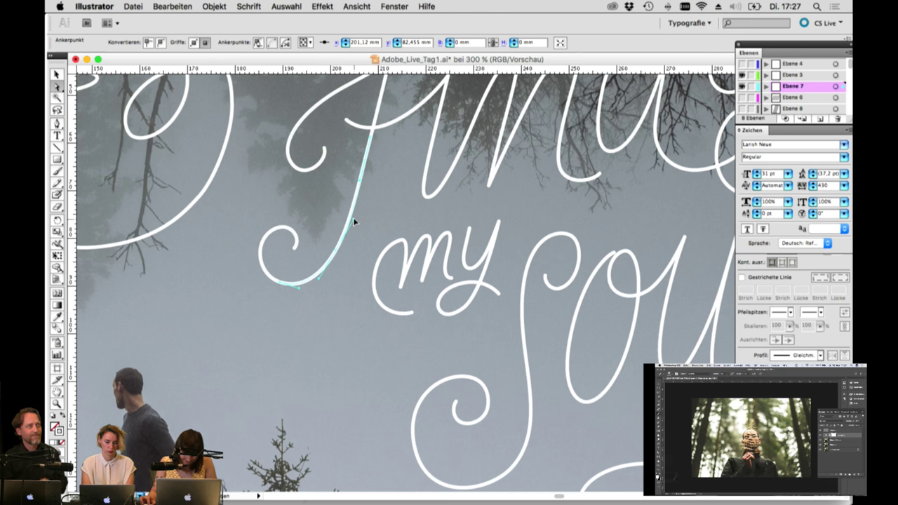
click(327, 163)
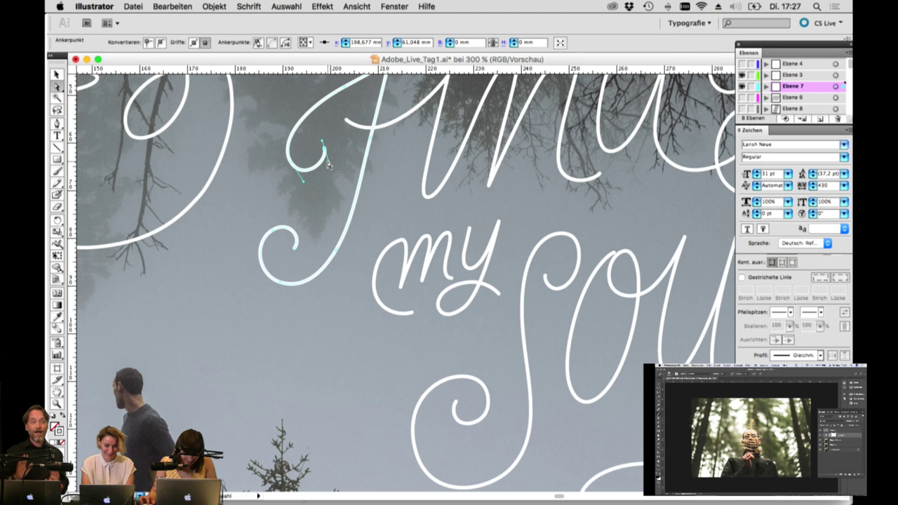
key(super+shift+a)
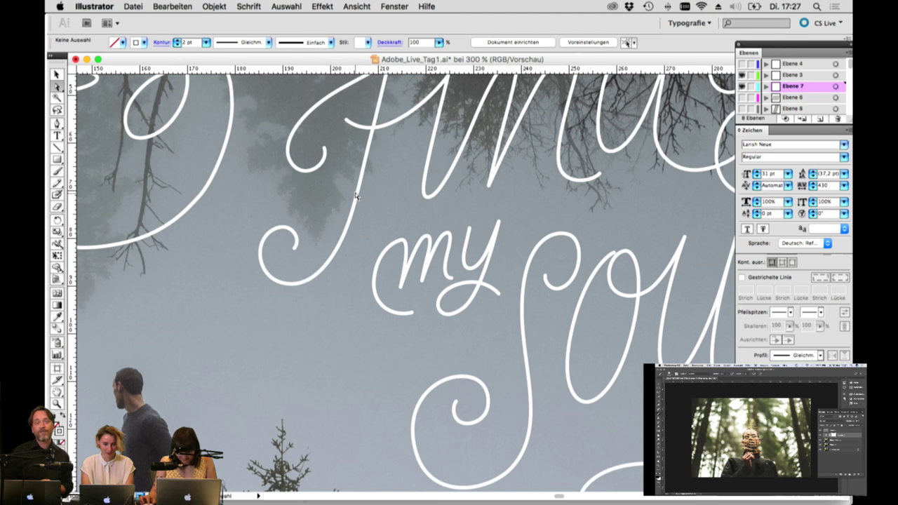
Step: Refine the anchor point on the lower-right curve of the ampersand and clear the selection
click(202, 195)
click(202, 194)
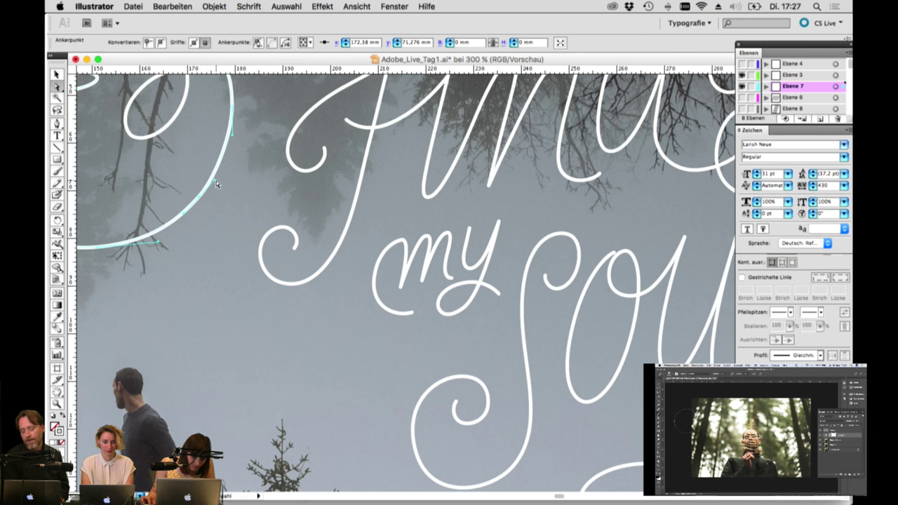
key(super+shift+a)
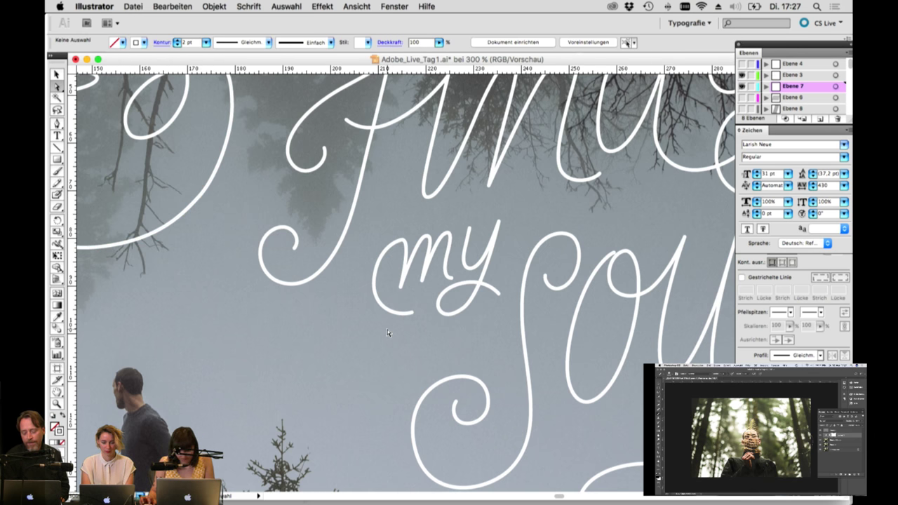
Step: Nudge the dot of the "i" in "mind" up by about 2 mm
key(super+0)
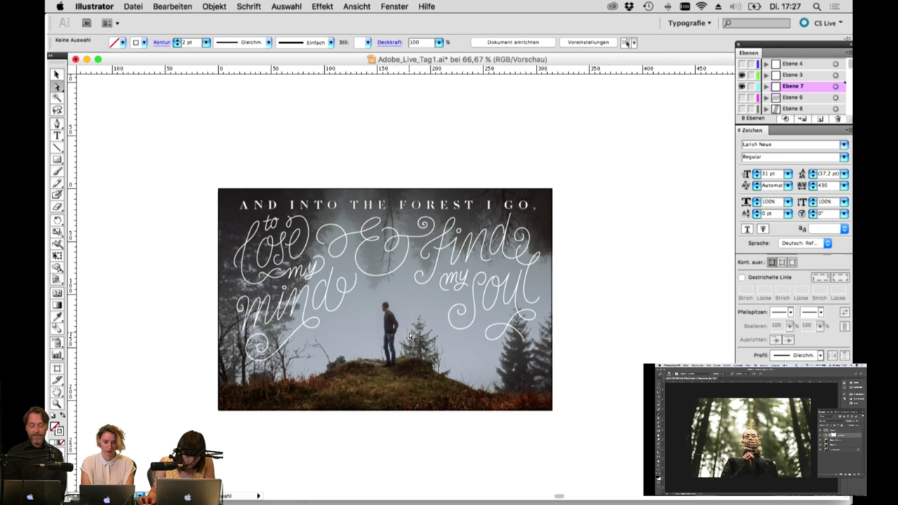
key(z)
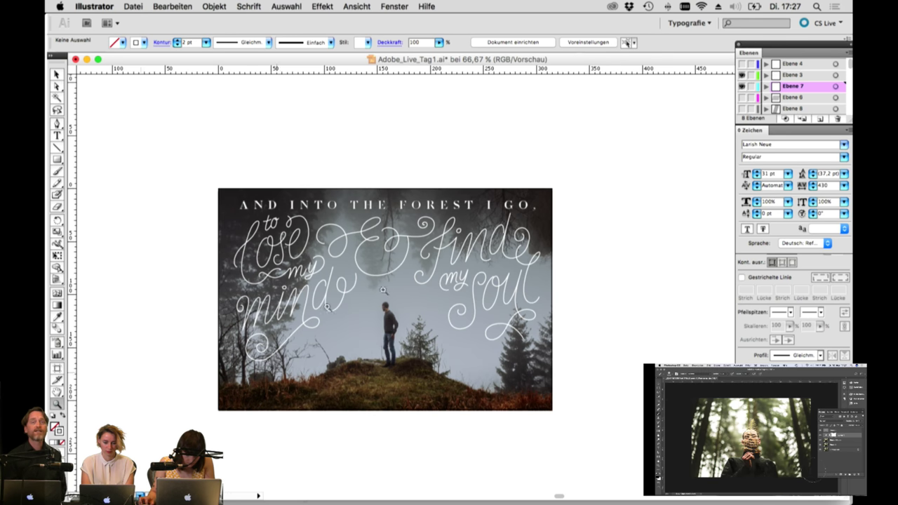
click(57, 74)
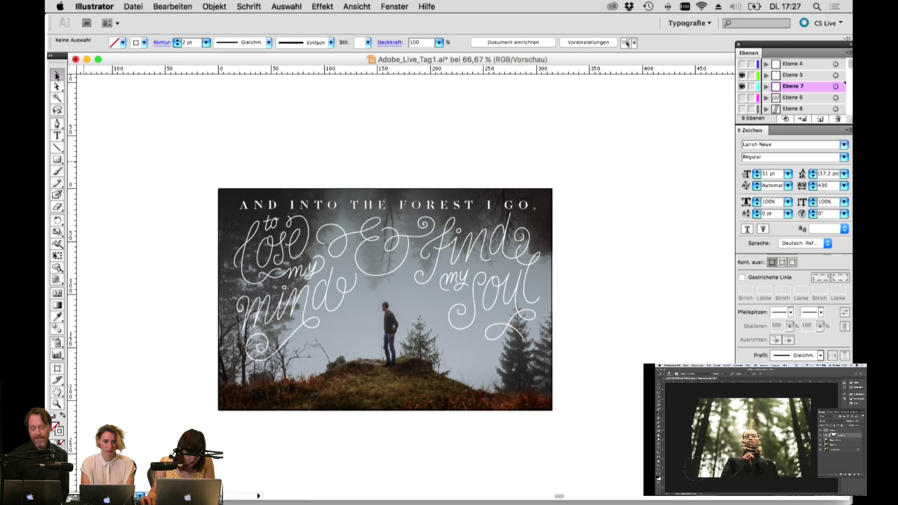
click(284, 288)
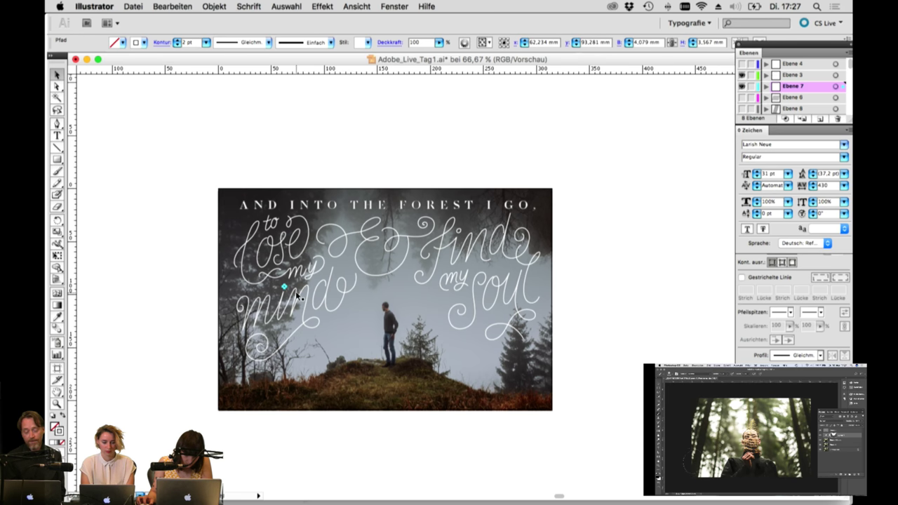
key(Up)
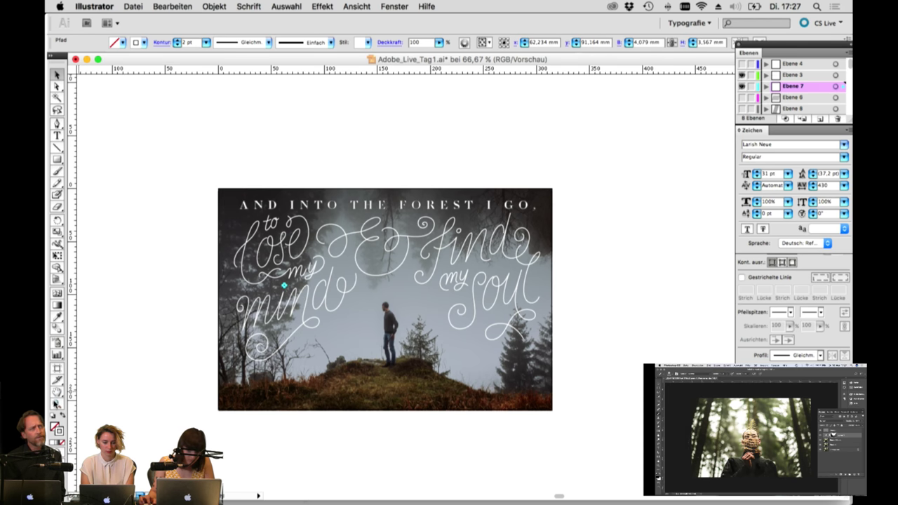
Step: Refine the anchor points and handles on the arch and long stem of the second "n" in "mind"
drag(298, 277, 364, 356)
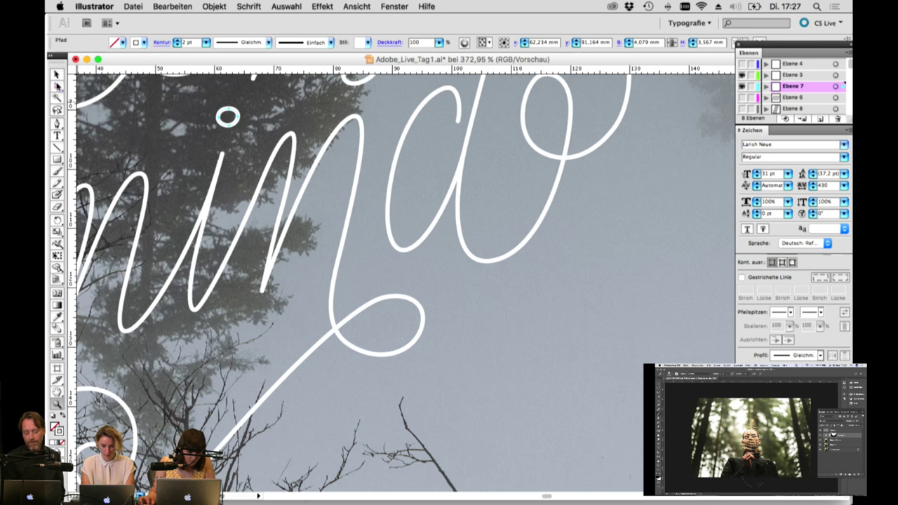
key(a)
click(351, 210)
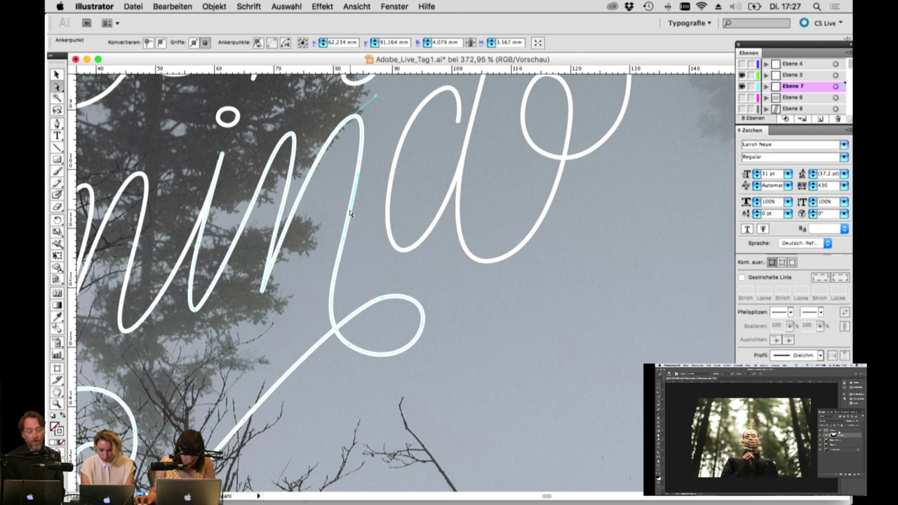
click(343, 241)
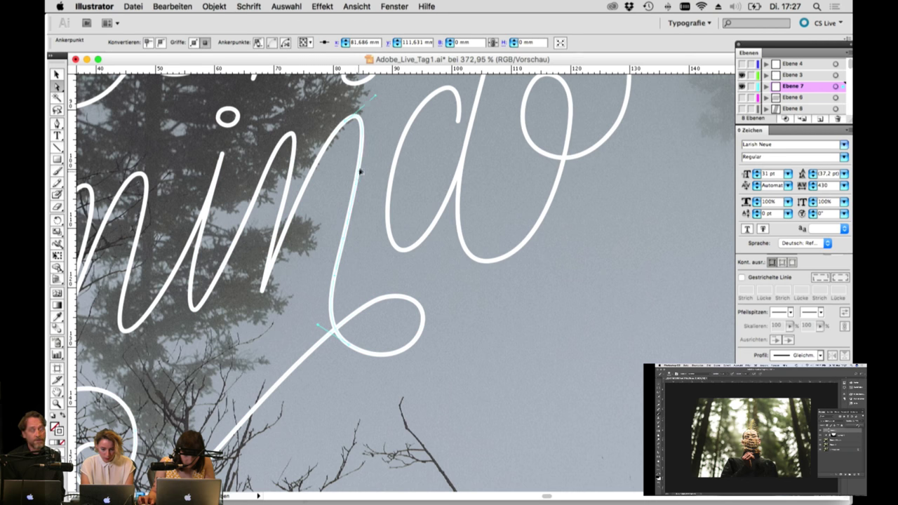
alt+click(365, 151)
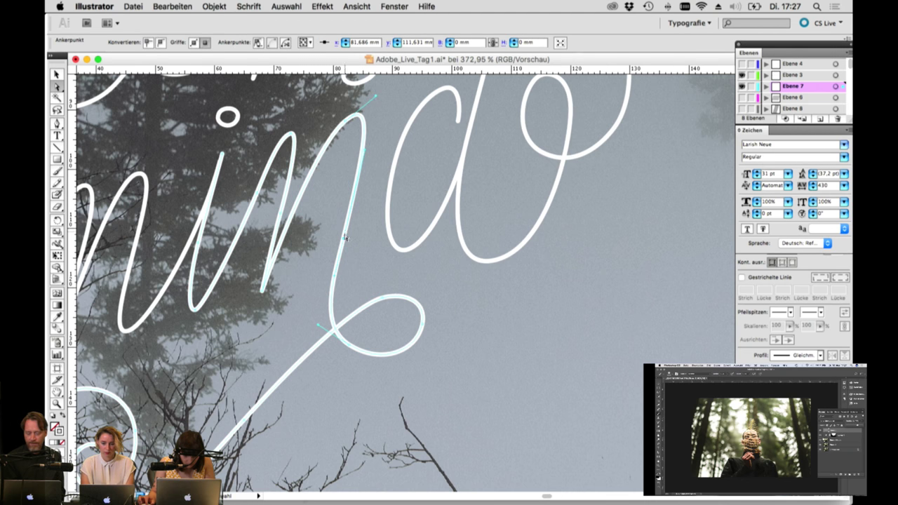
click(345, 124)
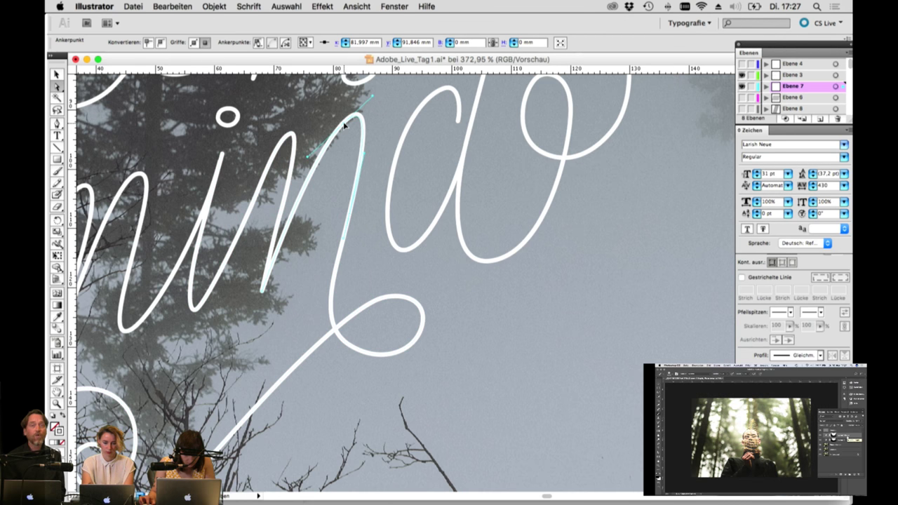
drag(373, 93, 375, 96)
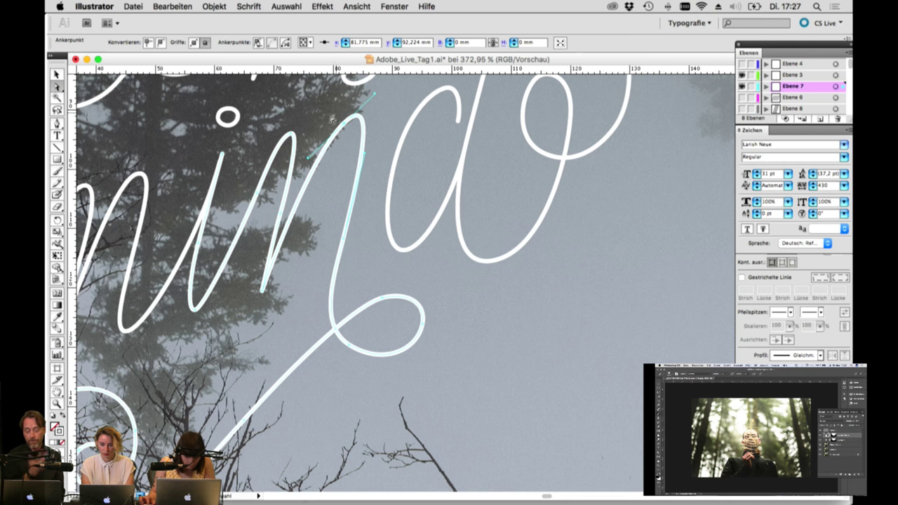
Step: Reposition the top anchor of the n's first arch in "mind" to smooth its curve
click(293, 132)
drag(292, 132, 294, 135)
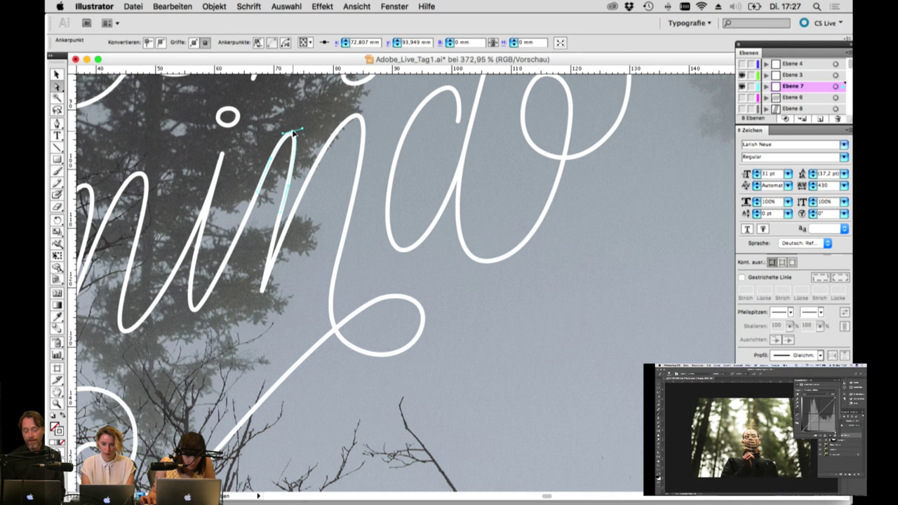
click(283, 216)
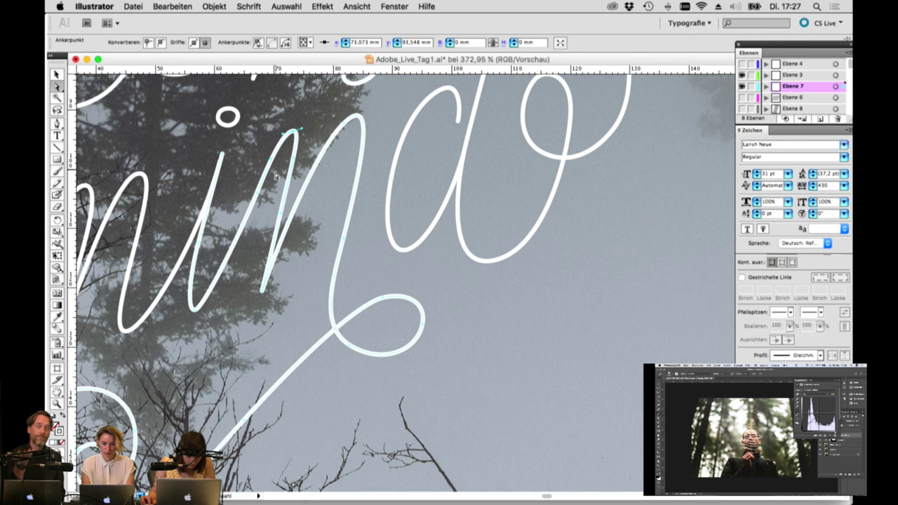
Step: Reposition the anchors on the upstroke from i to n and at the bottom curves of the i and m to even out the strokes
click(254, 201)
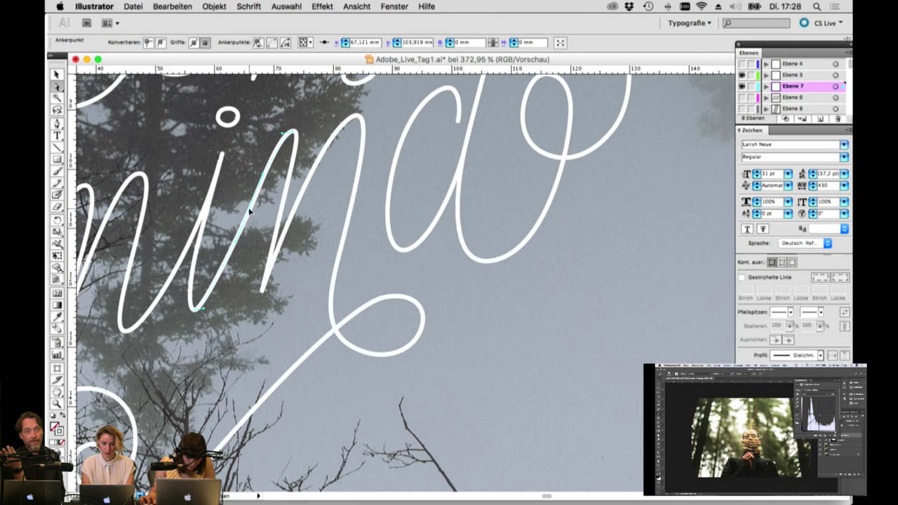
click(197, 311)
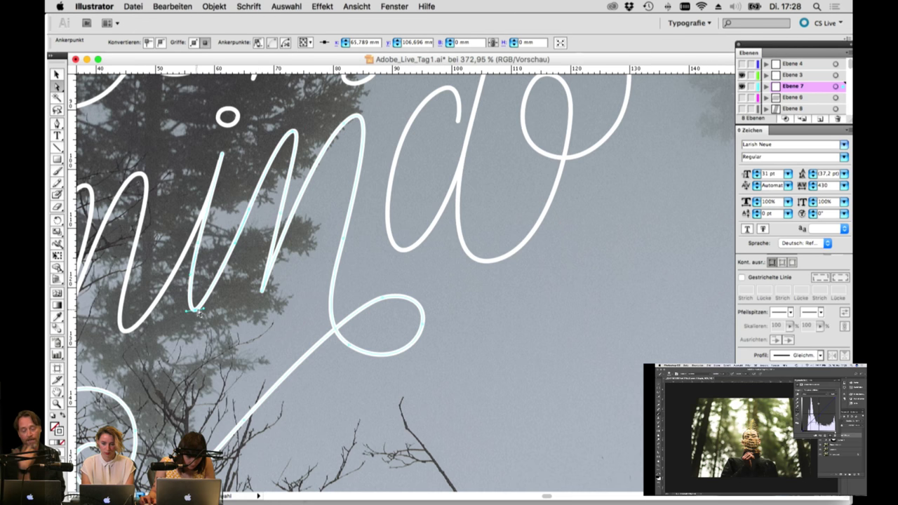
click(198, 310)
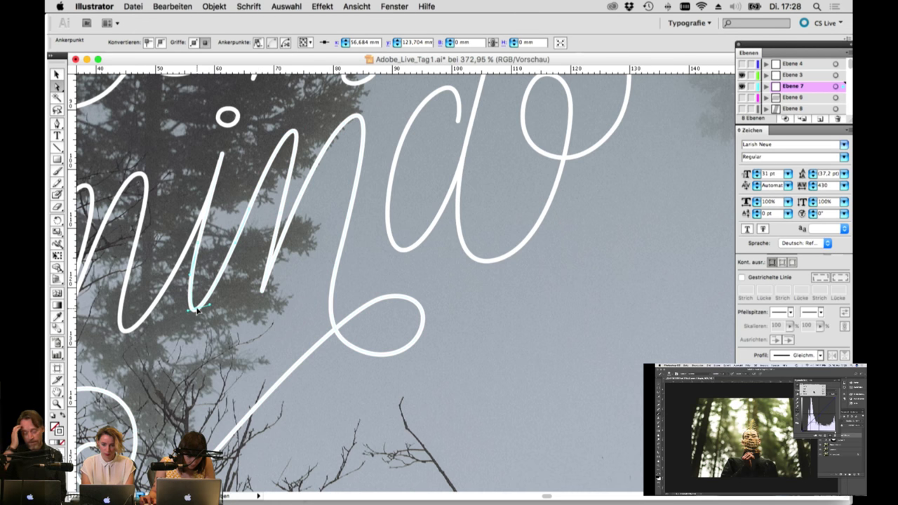
click(201, 313)
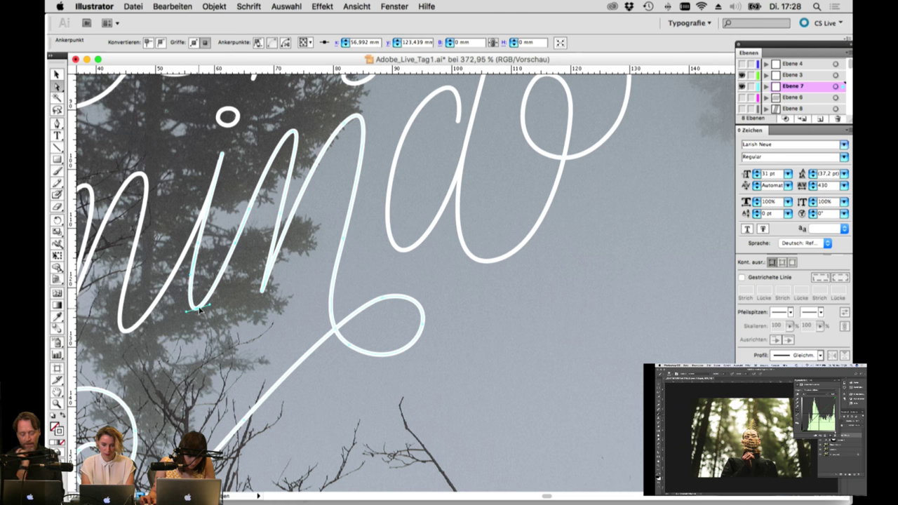
drag(200, 309, 194, 315)
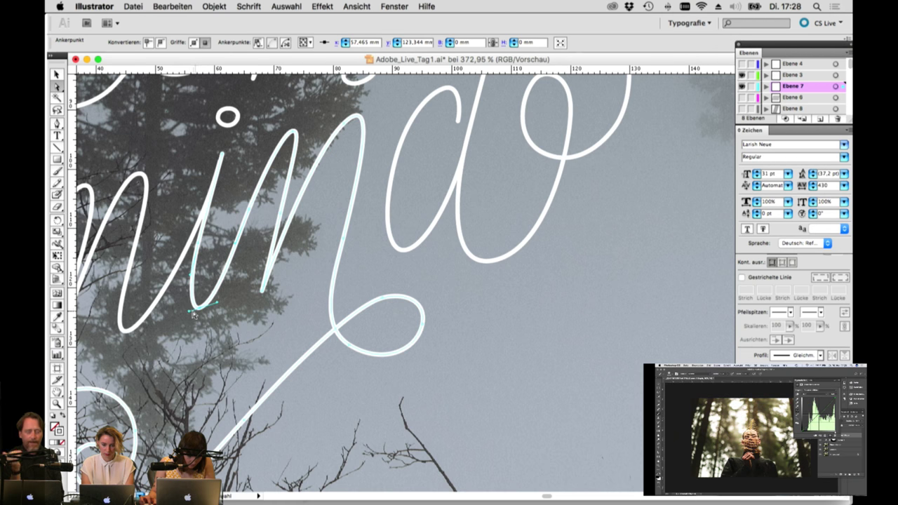
click(125, 332)
drag(126, 334, 153, 331)
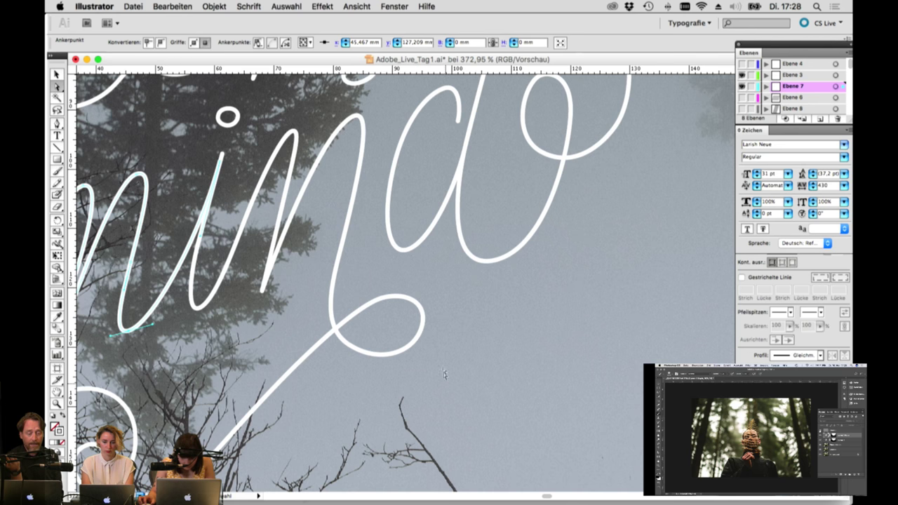
Step: Lengthen the d's stem by moving its top end anchor upward along the stroke's slant, and deselect the path
key(space)
drag(432, 389, 418, 435)
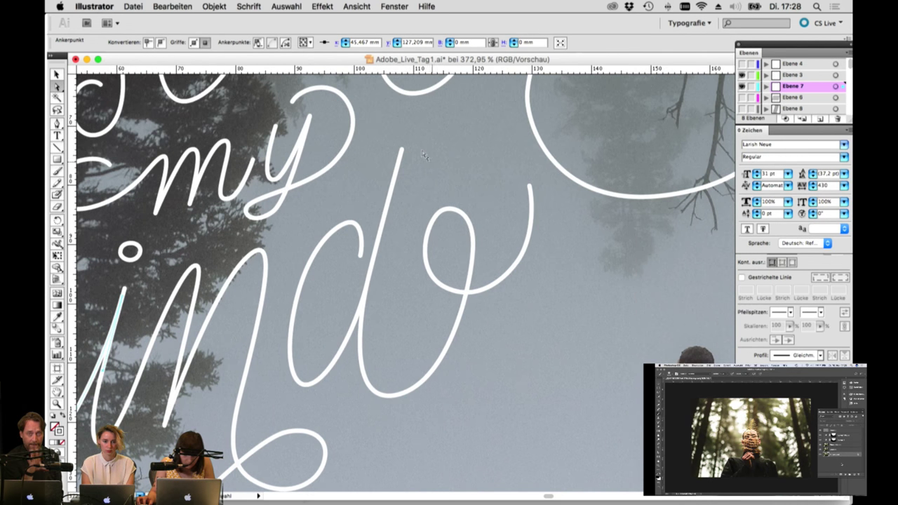
click(402, 151)
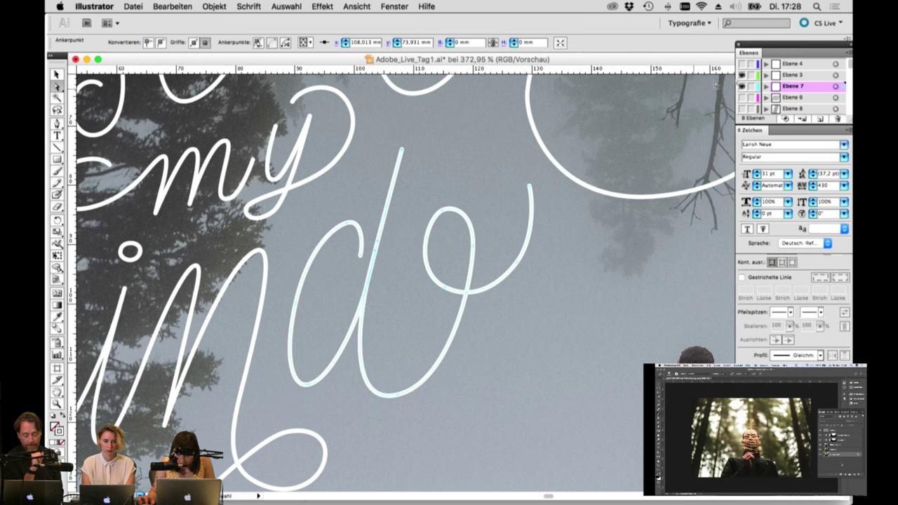
scroll(751, 100, down, 3)
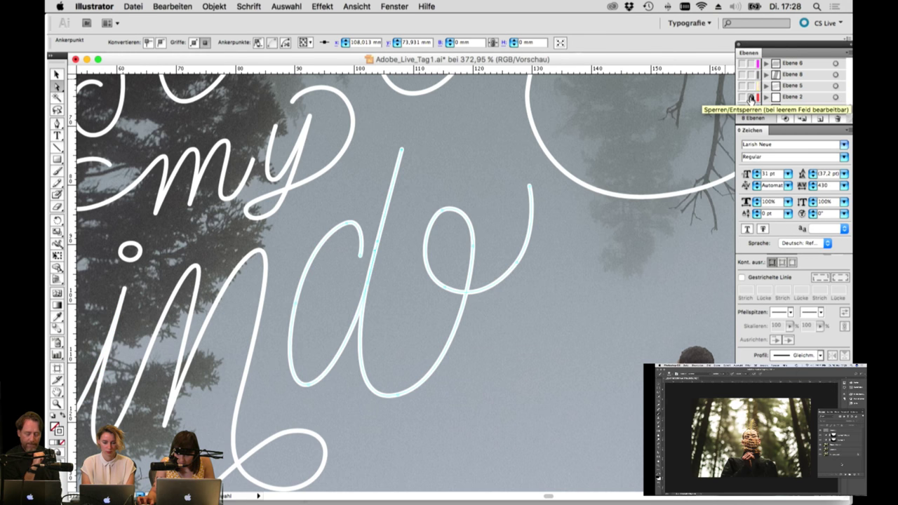
click(400, 149)
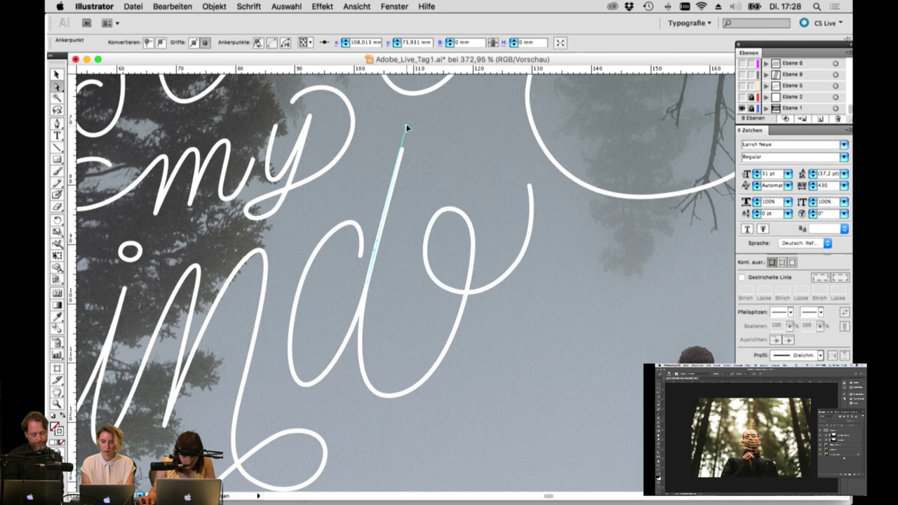
drag(405, 128, 409, 125)
click(433, 139)
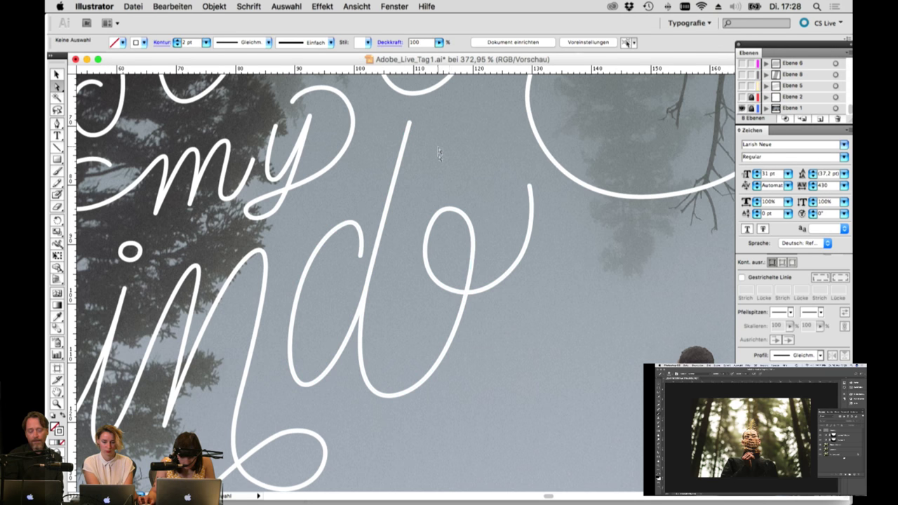
Step: Reshape the d's ending flourish so its tip curls inward, adjusting the handles and moving the end anchor slightly up and inward
click(519, 261)
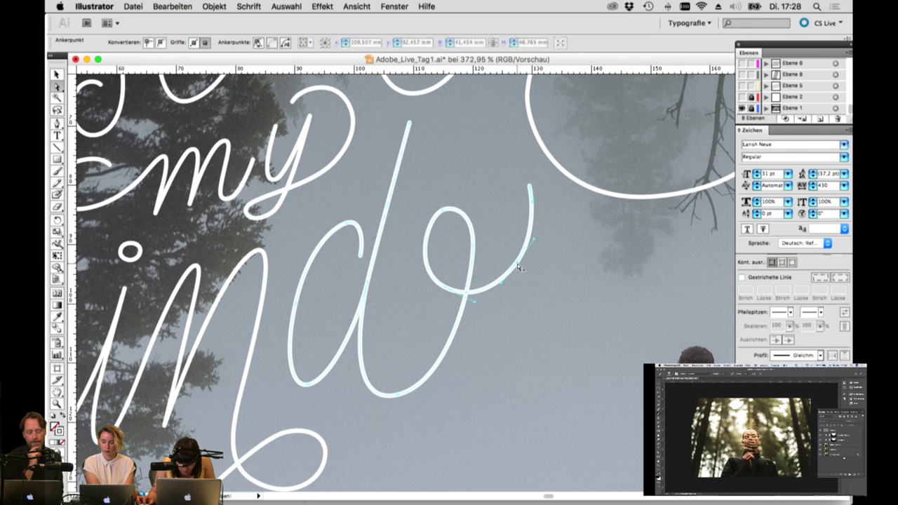
click(535, 246)
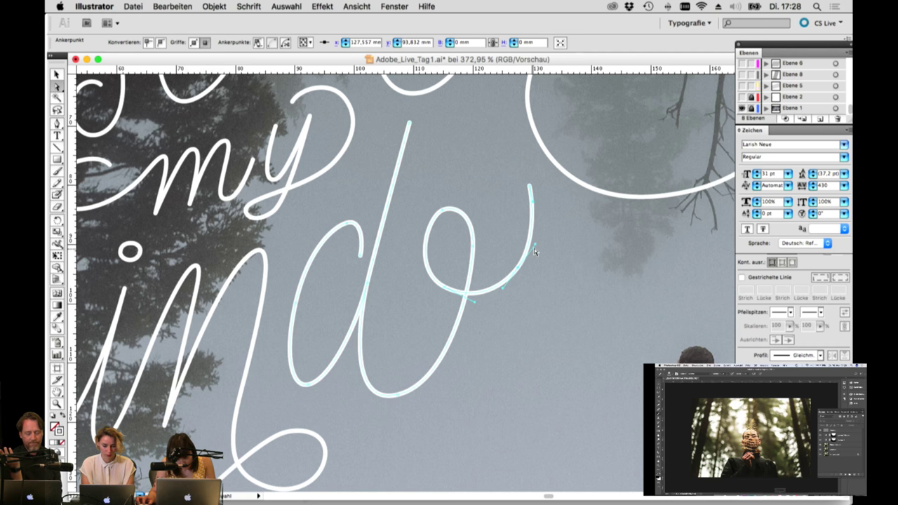
click(531, 190)
click(538, 196)
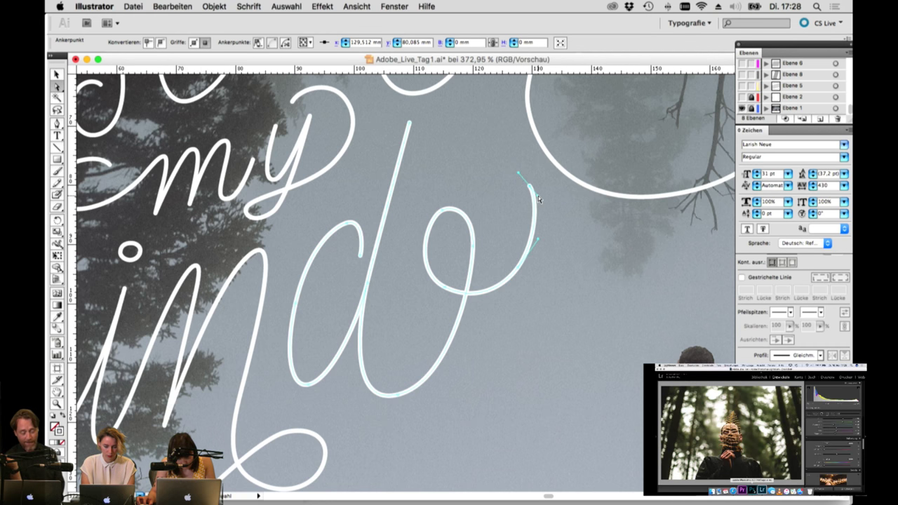
click(542, 194)
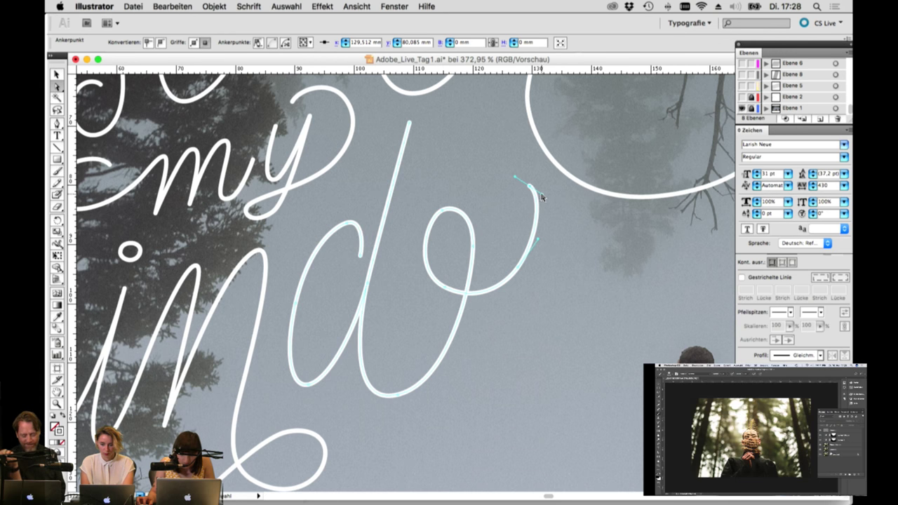
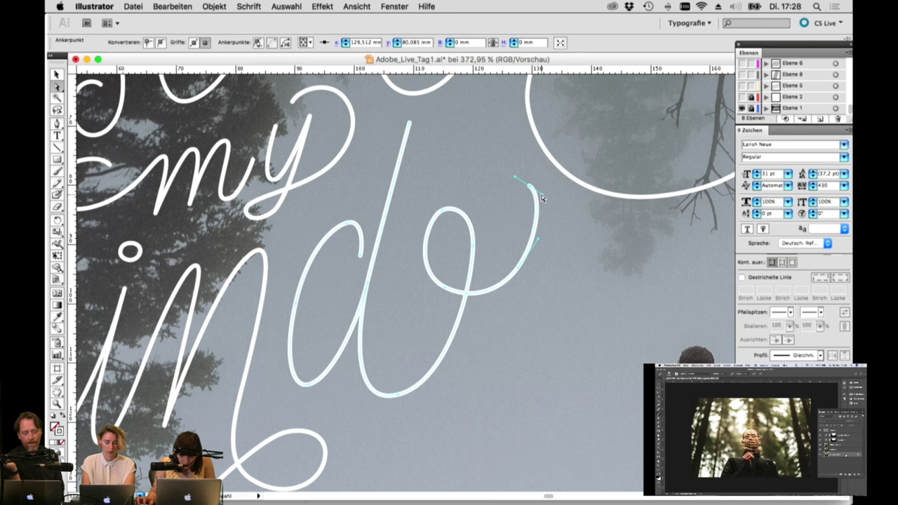
drag(530, 187, 524, 185)
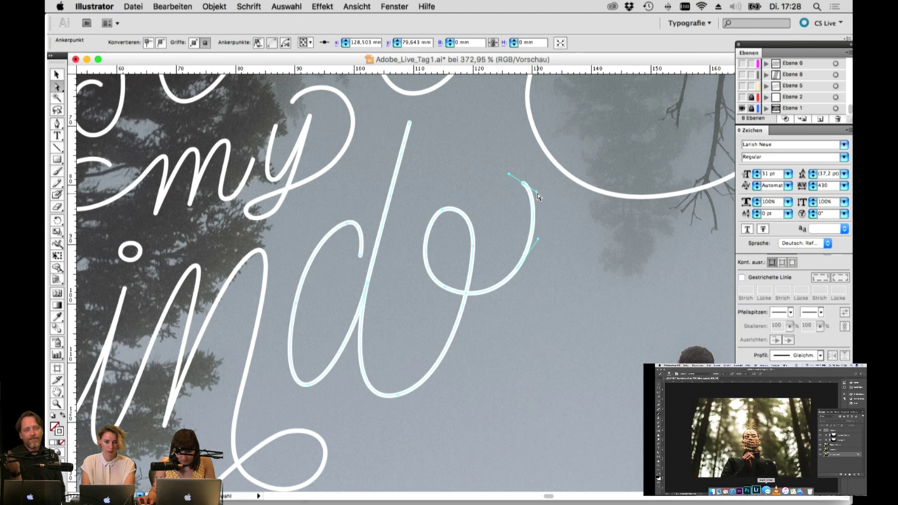
Step: Refine the top of the d's small loop and select the anchors on its outgoing flourish and bottom curve
click(455, 207)
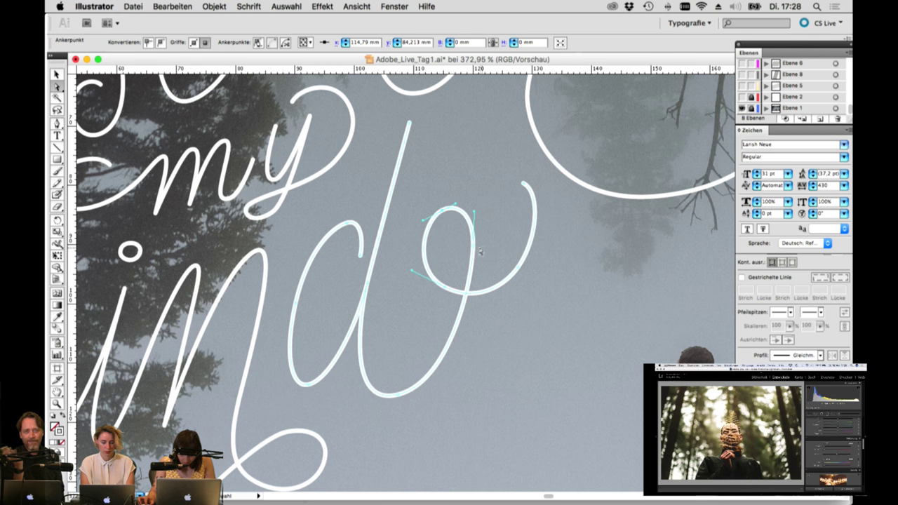
click(519, 271)
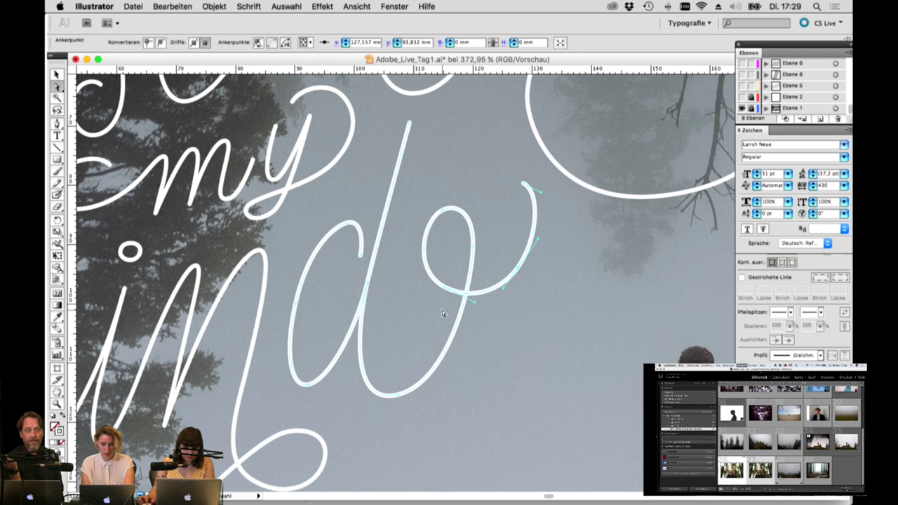
click(398, 397)
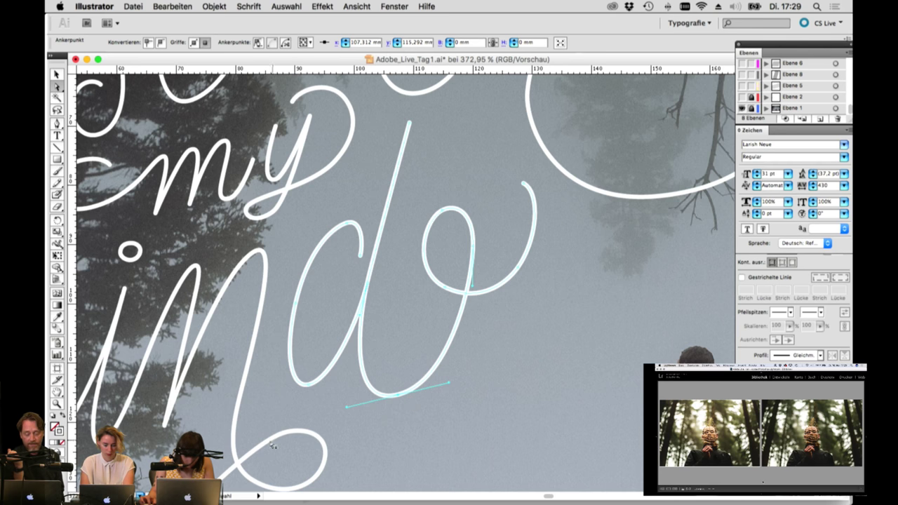
Step: Smooth the n's long descender by adjusting its middle anchor and the lower anchor where it enters the loop
drag(272, 445, 363, 321)
drag(337, 381, 340, 368)
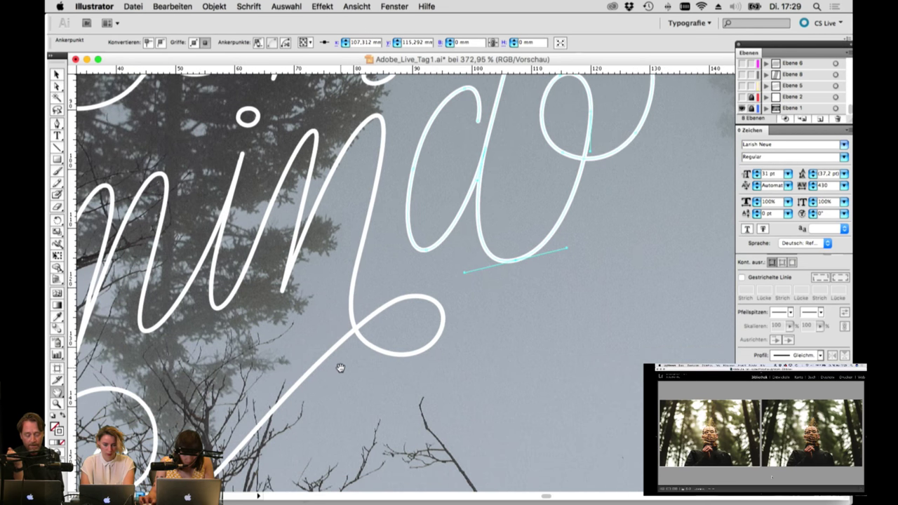
click(373, 211)
click(385, 158)
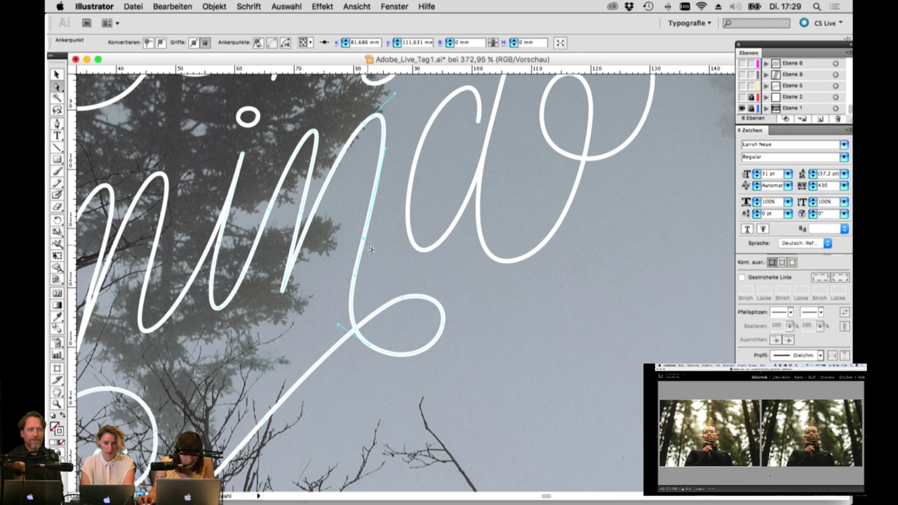
click(371, 348)
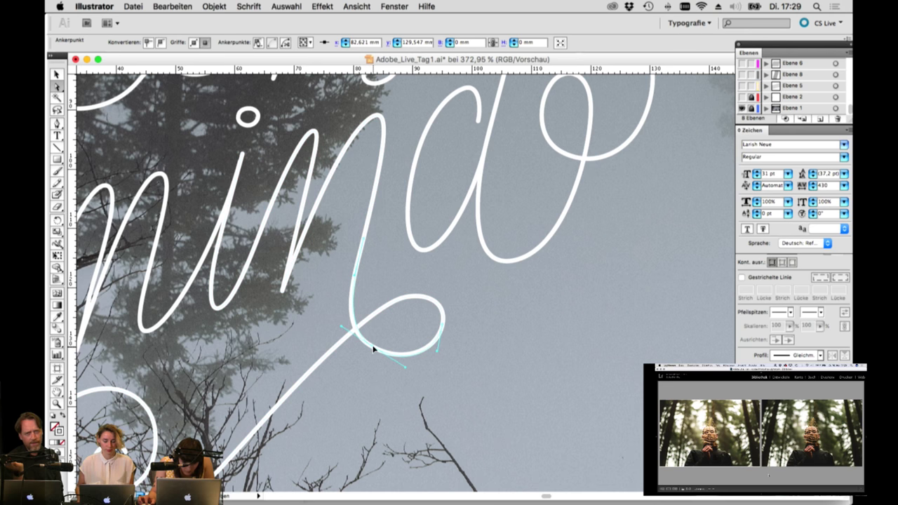
click(363, 238)
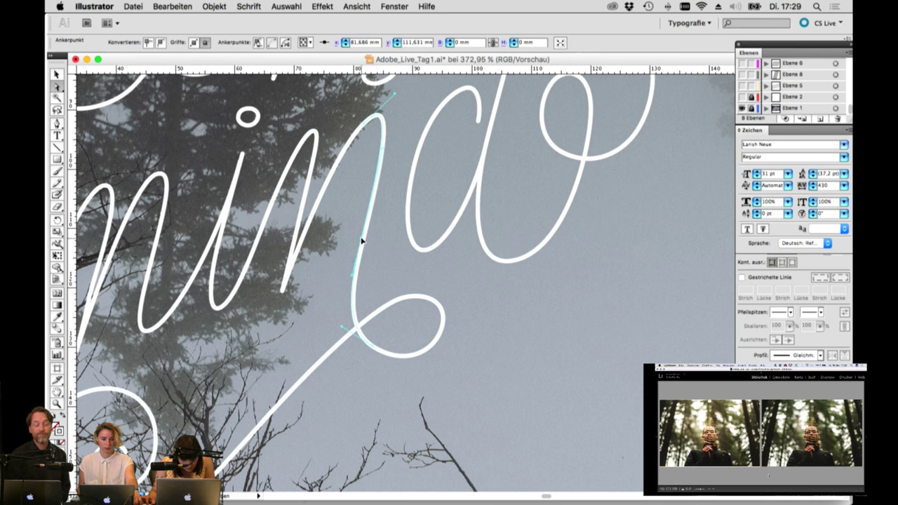
Step: Fine-tune the curve of the n's second arch and stem, and adjust the handles at the top of the descender's loop
click(385, 126)
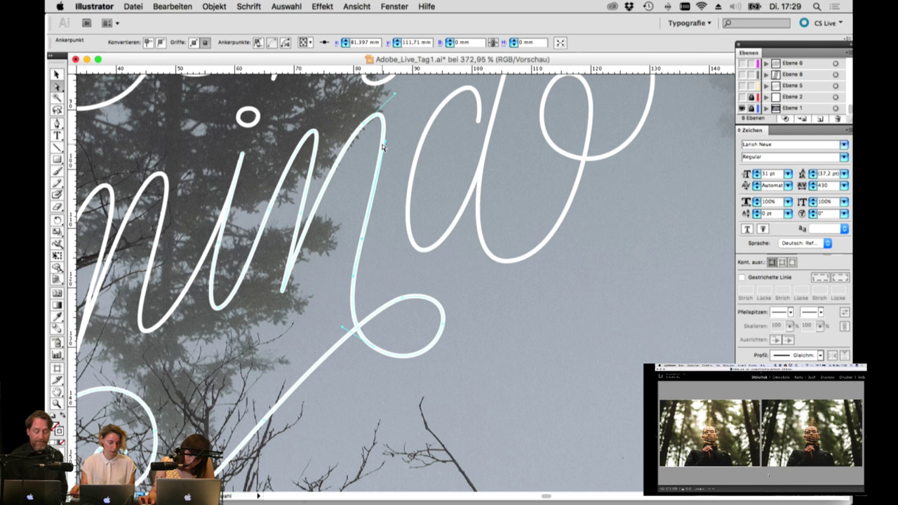
click(364, 128)
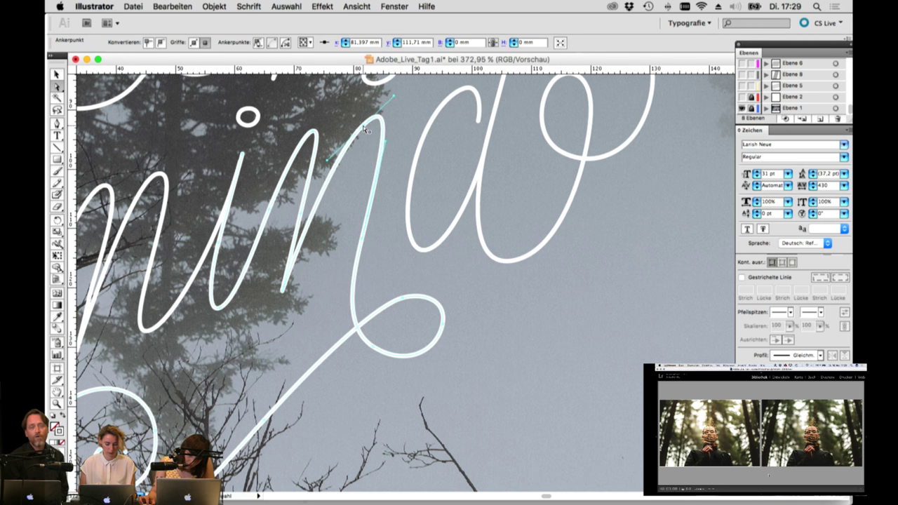
click(362, 240)
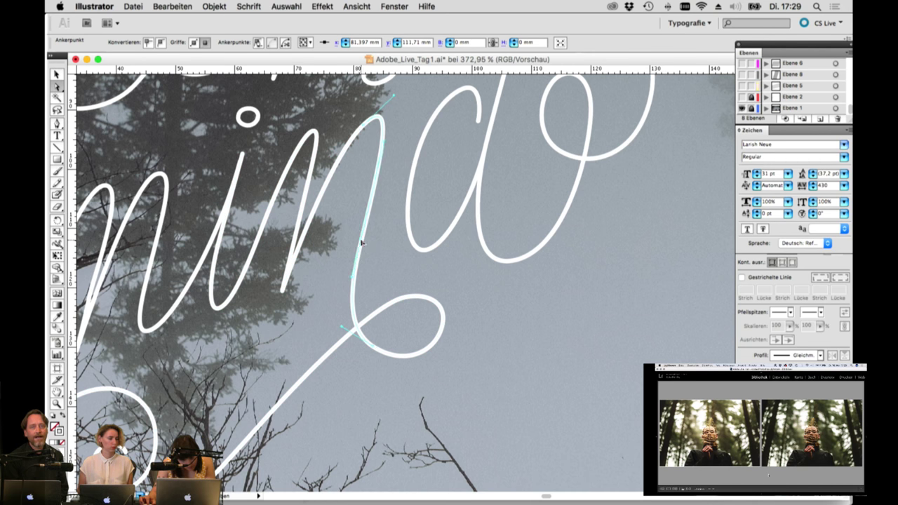
click(364, 128)
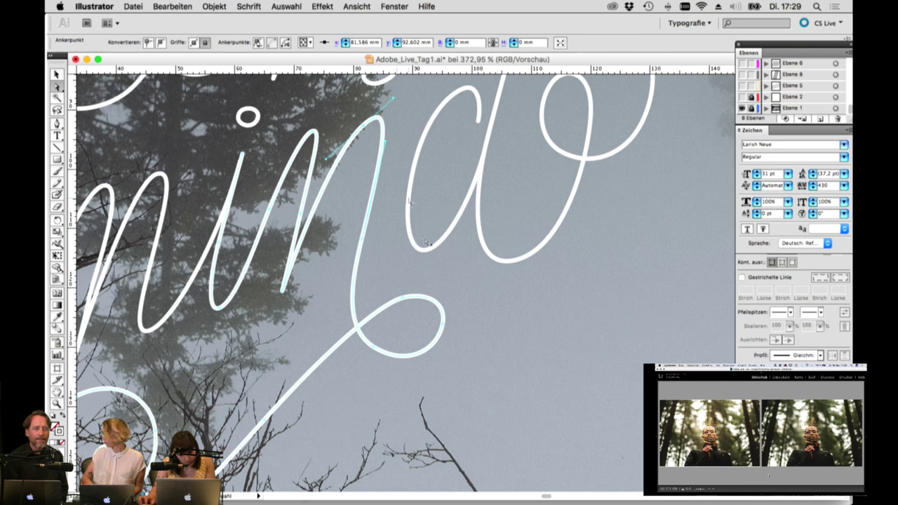
click(425, 295)
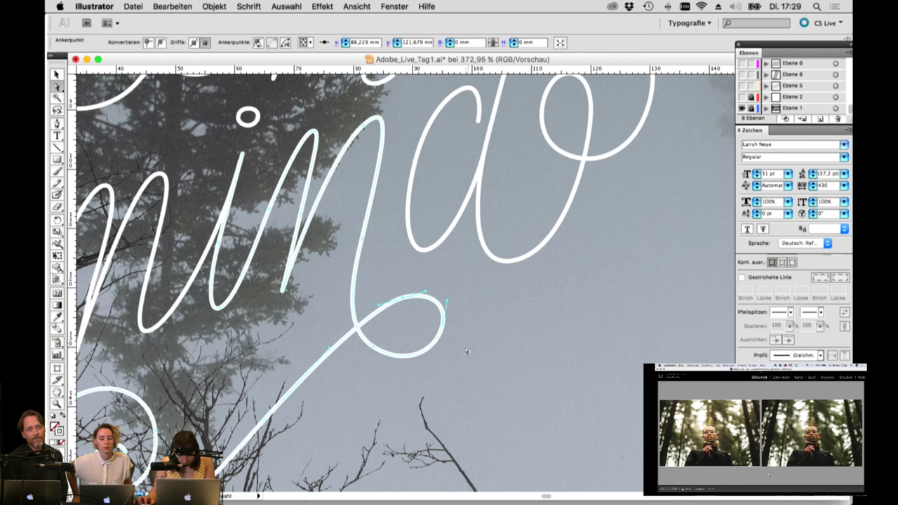
Step: Adjust the anchor on the diagonal stroke running from the n's loop into the spiral flourish so the stroke flows straighter
key(super+minus)
key(super+minus)
key(super+minus)
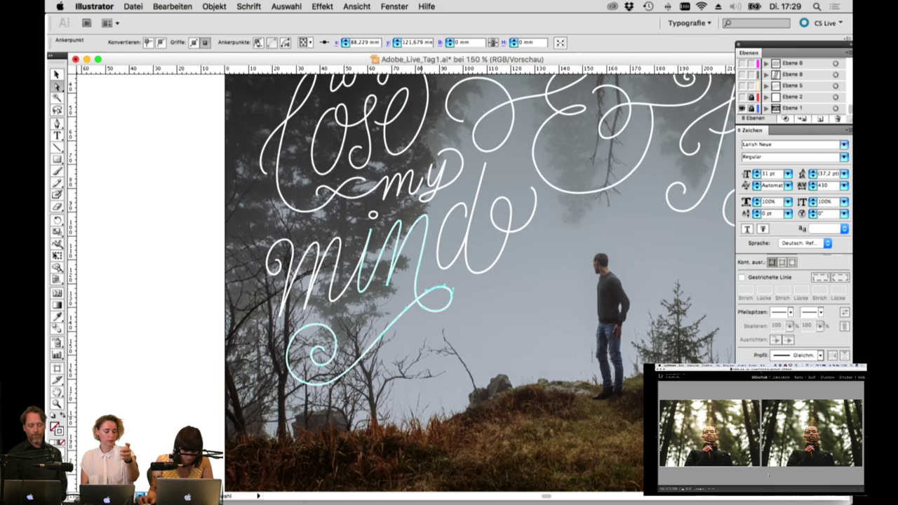
key(z)
drag(265, 329, 523, 453)
click(57, 86)
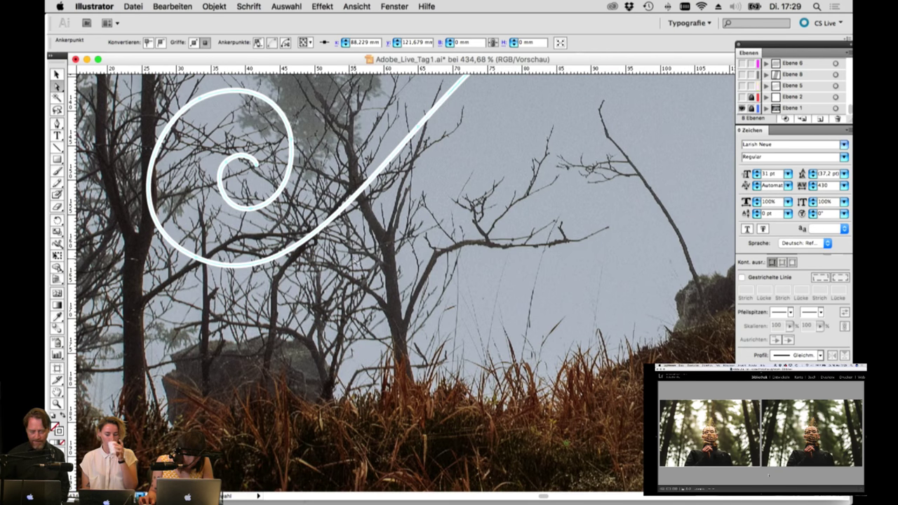
click(353, 203)
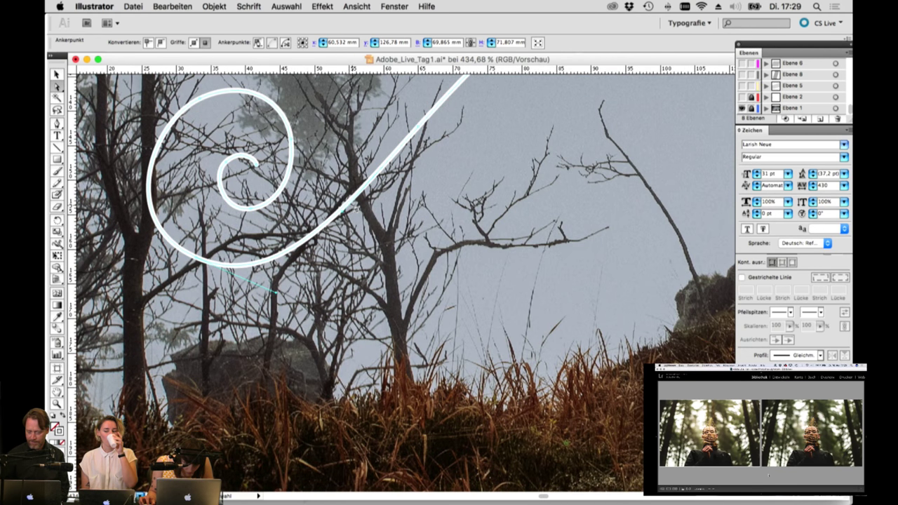
click(417, 130)
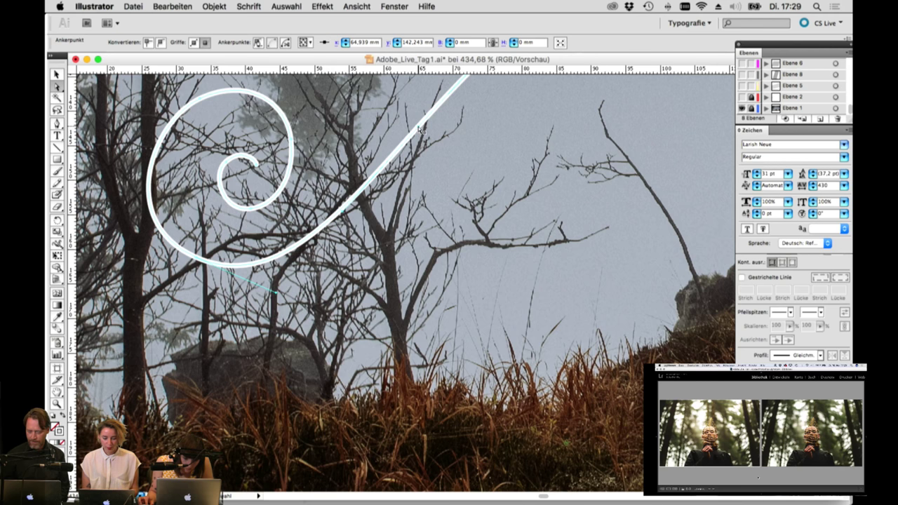
Step: Move the spiral's lower-left anchor slightly down to about X 32.6 mm, Y 162.3 mm and shorten its upper handle
click(194, 262)
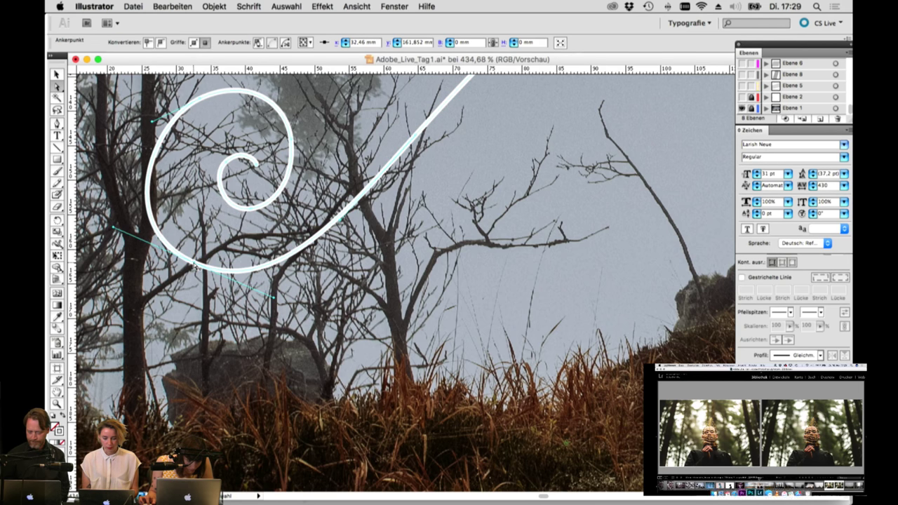
drag(194, 262, 195, 265)
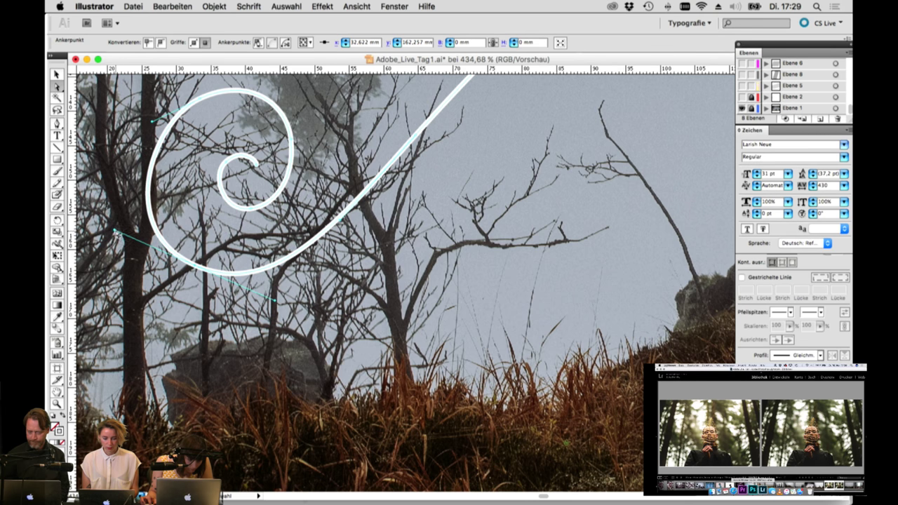
drag(116, 232, 129, 237)
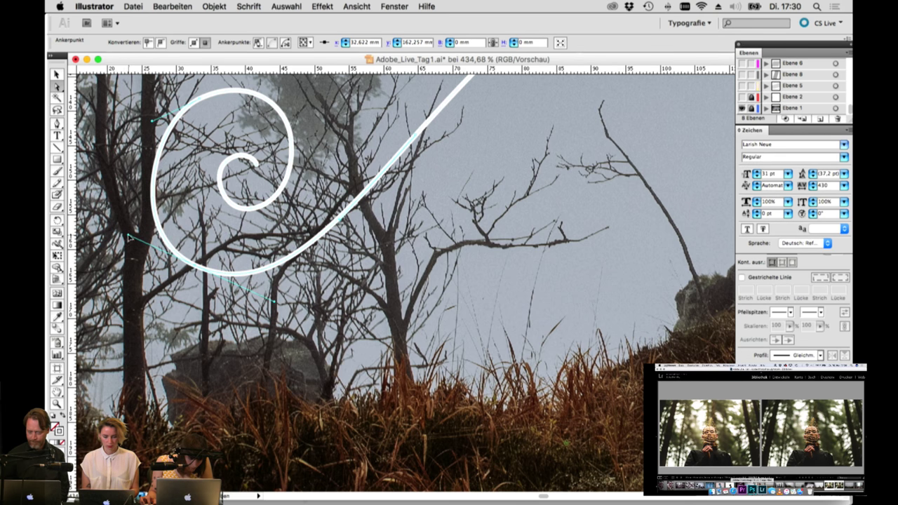
Step: Nudge the spiral's upper-left anchor to about X 33.4 mm, Y 138.6 mm, lengthen its outer handle, and adjust the spiral's right-hand anchor
click(201, 99)
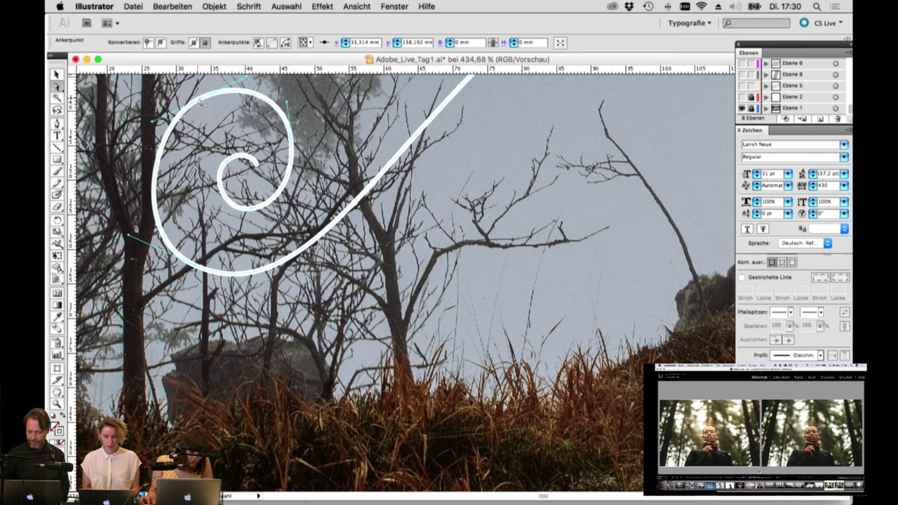
drag(202, 100, 203, 104)
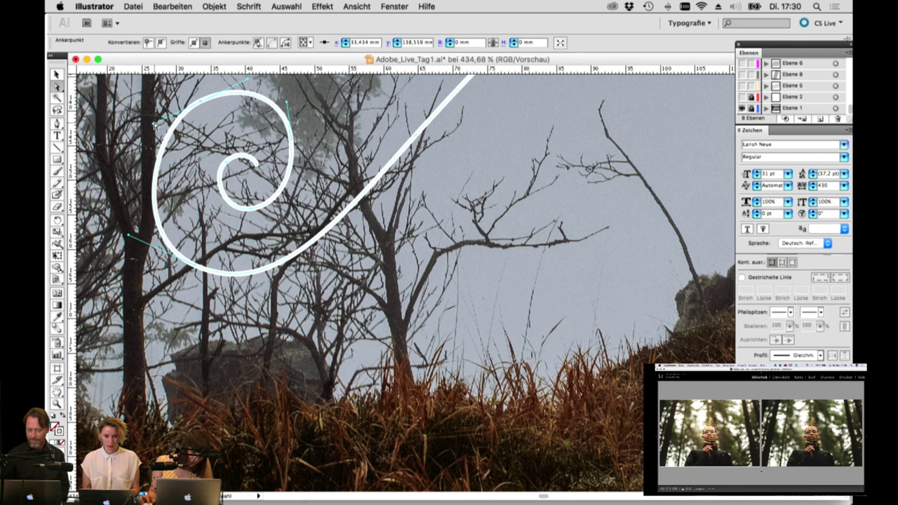
drag(155, 125, 146, 129)
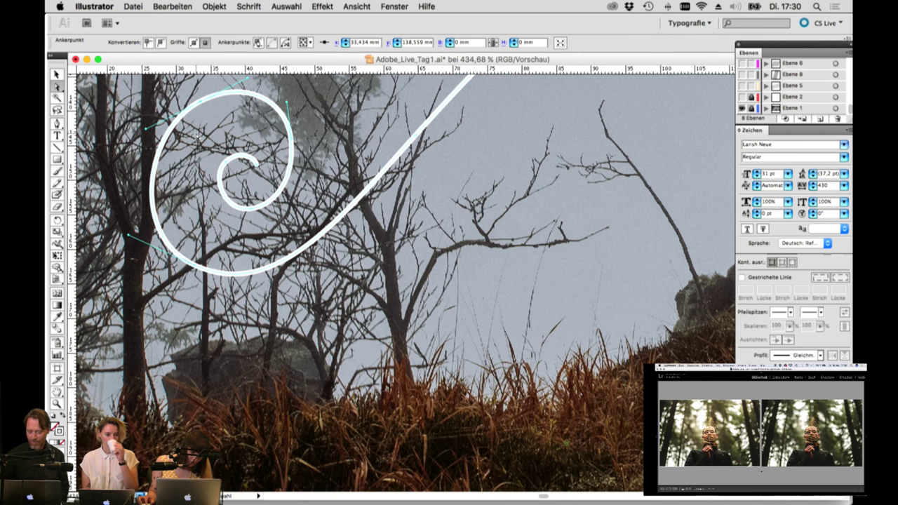
click(290, 141)
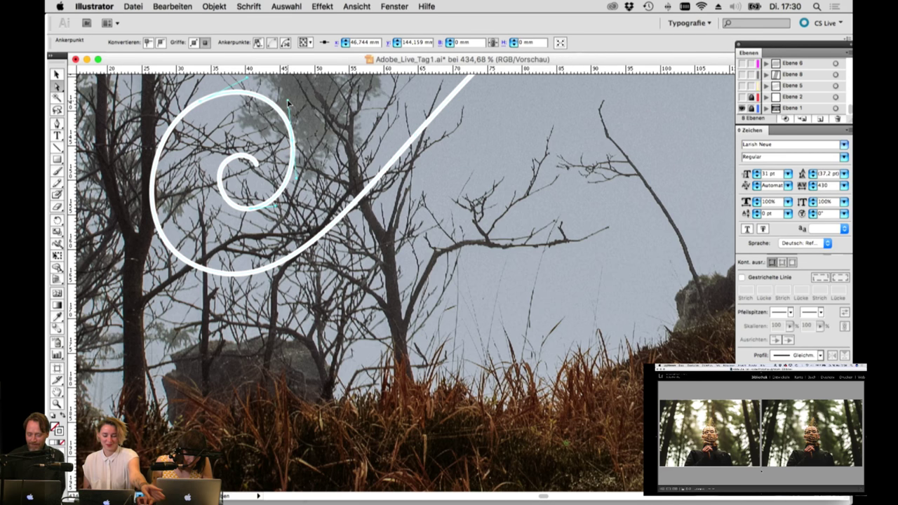
Step: Refine the spiral's inner curl by nudging its end anchor down and inward and fine-tuning the anchors on its right side and inner bottom curve
click(255, 166)
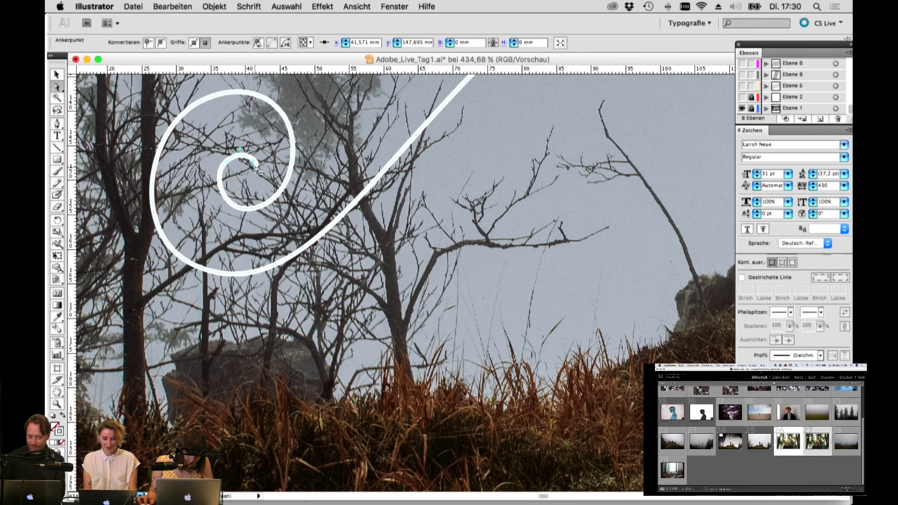
drag(256, 167, 254, 170)
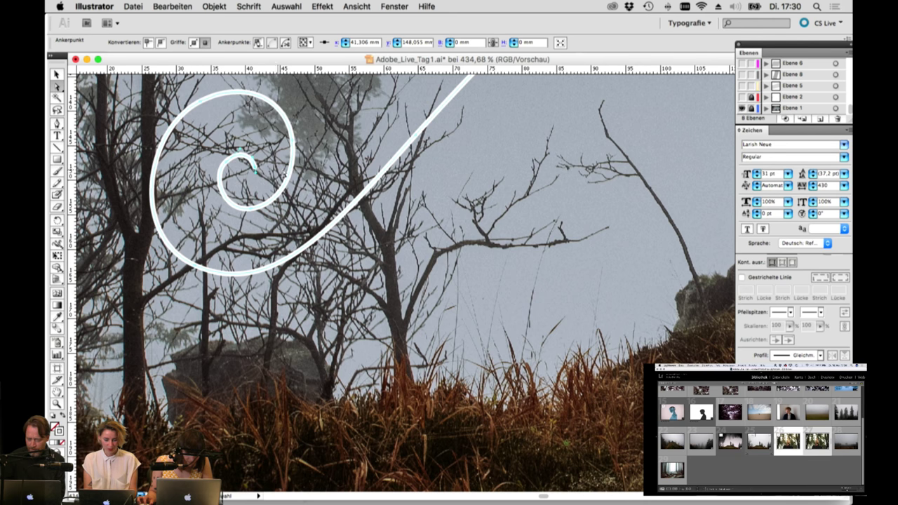
click(286, 176)
click(287, 182)
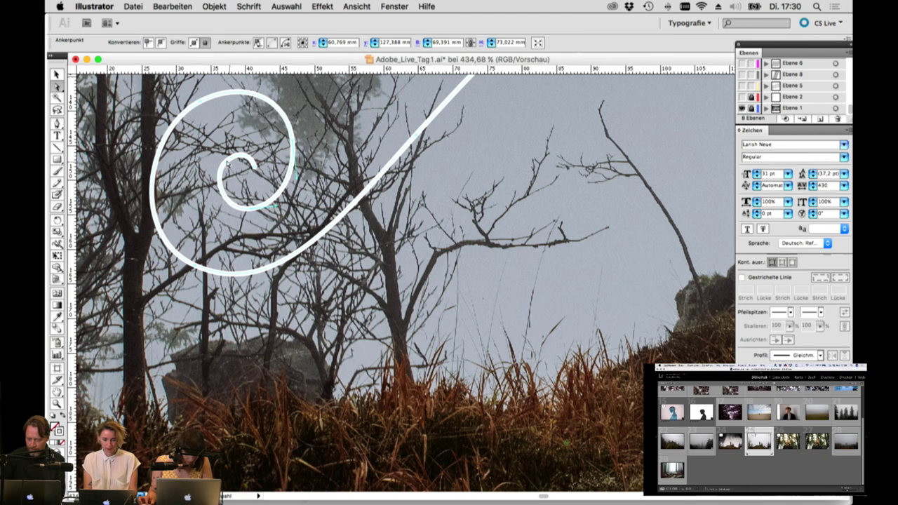
click(237, 153)
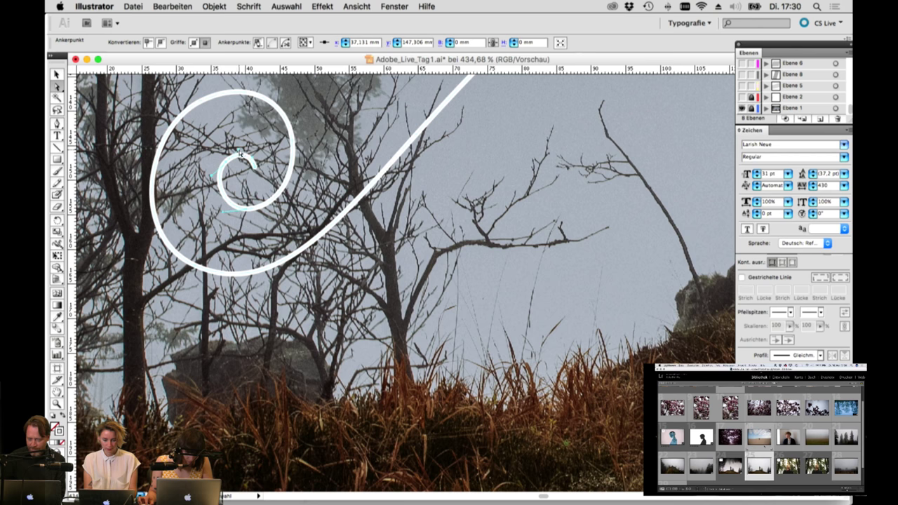
click(254, 208)
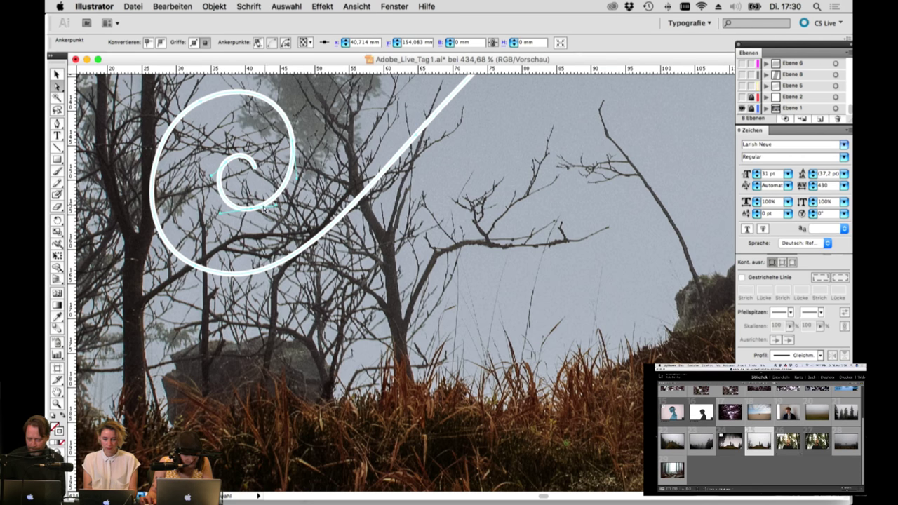
click(253, 167)
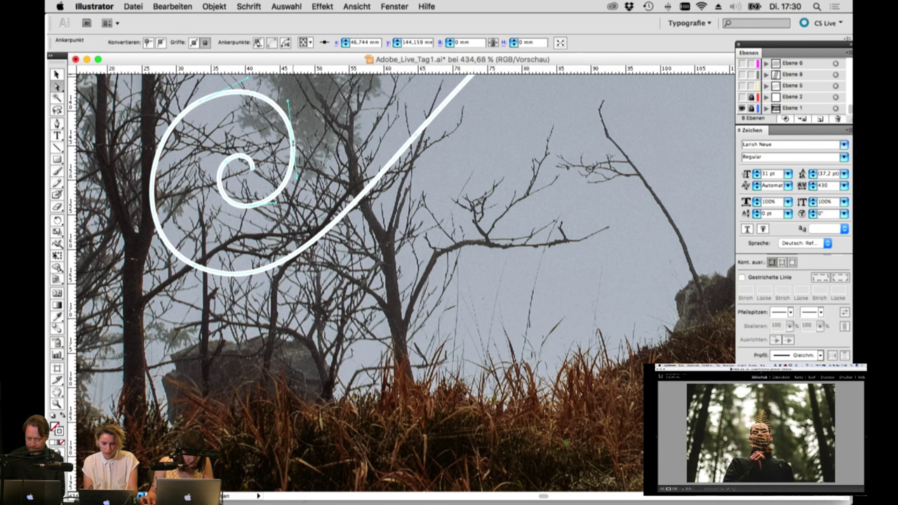
click(293, 143)
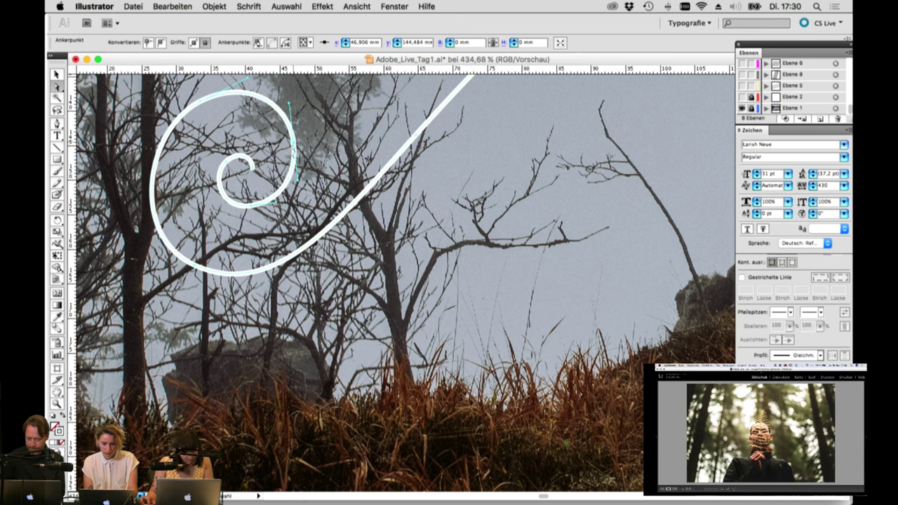
click(251, 208)
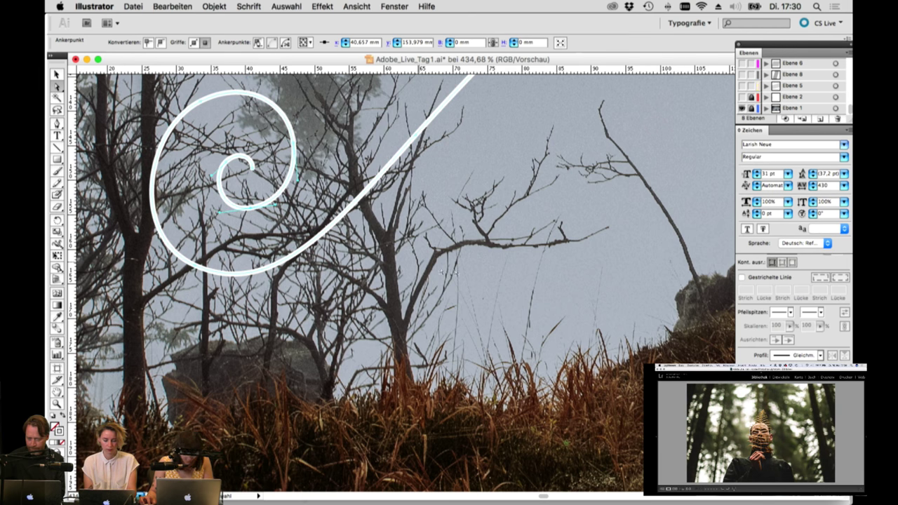
Step: Adjust the handle at the top of the n's descender loop and lower the loop's right anchor to about X 95.0 mm, Y 126.5 mm
key(space)
drag(598, 277, 446, 396)
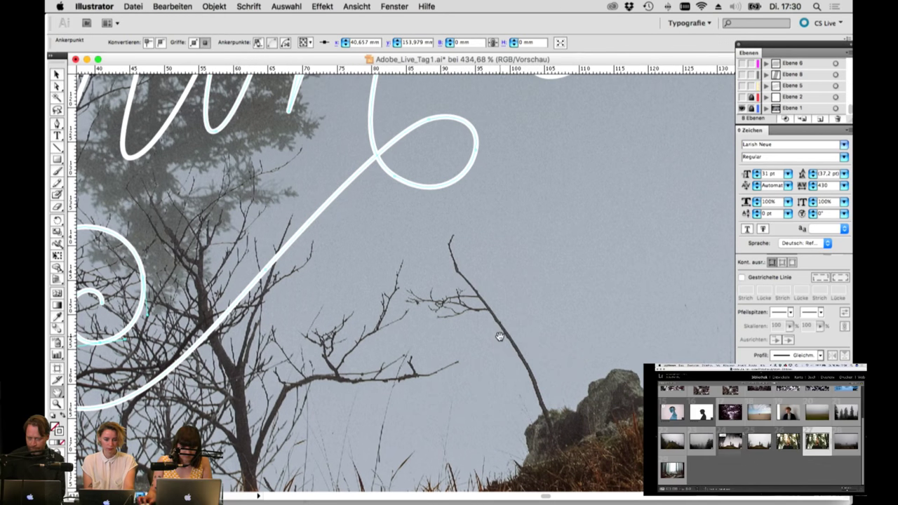
click(428, 120)
click(398, 130)
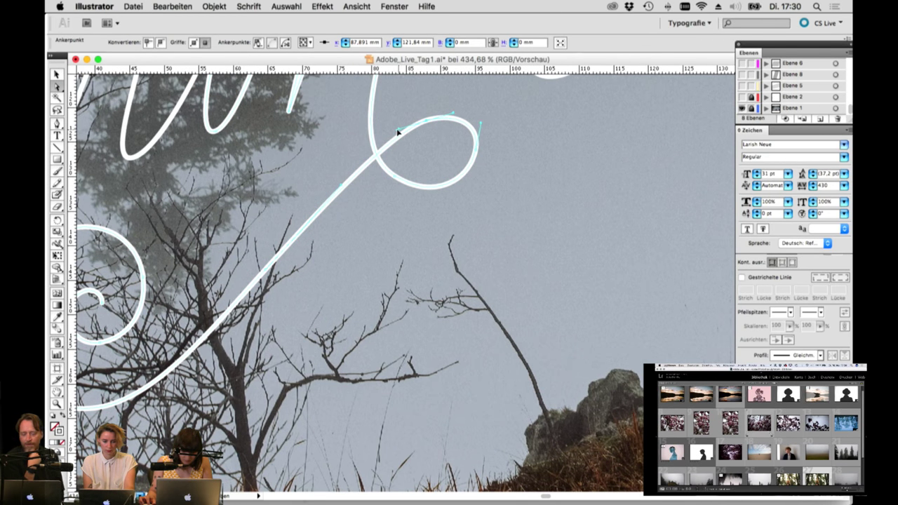
click(475, 151)
drag(476, 150, 476, 155)
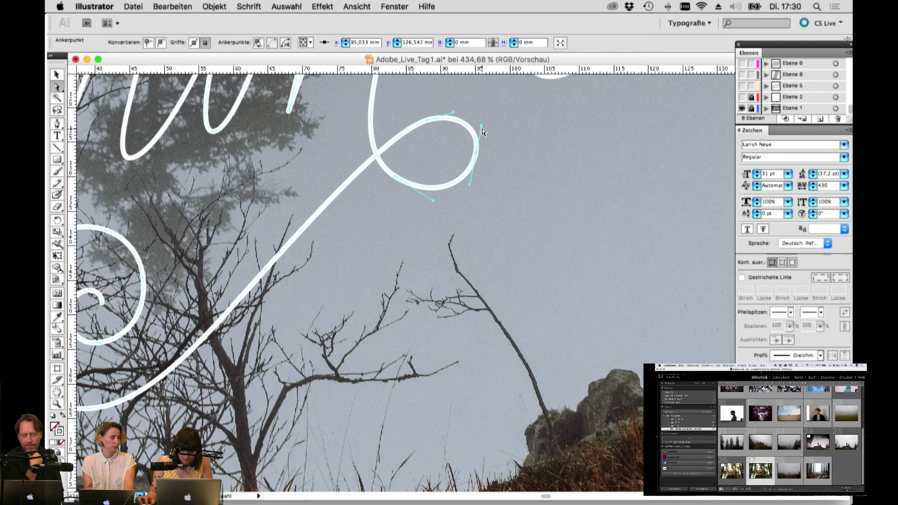
Step: Shorten the lower handle of the loop's right anchor, tweak the top anchor's handle, and select the loop's lower-left anchor
click(471, 184)
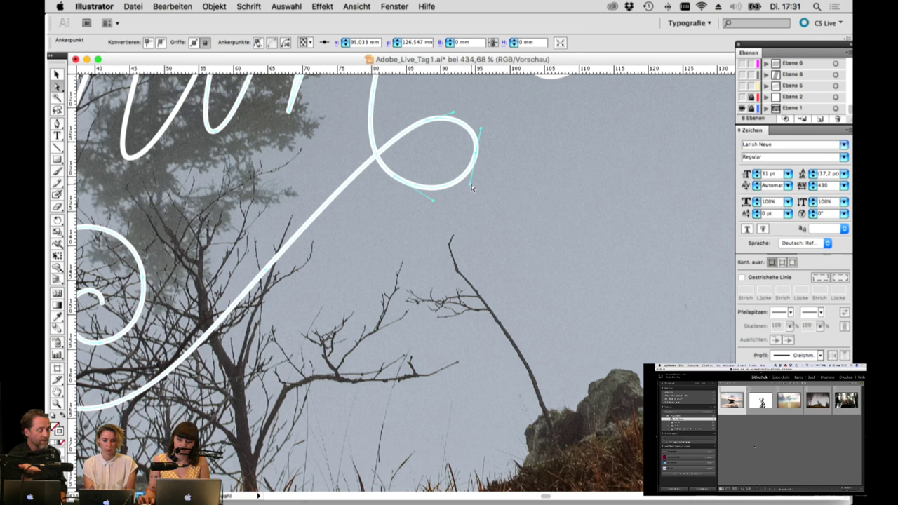
click(470, 180)
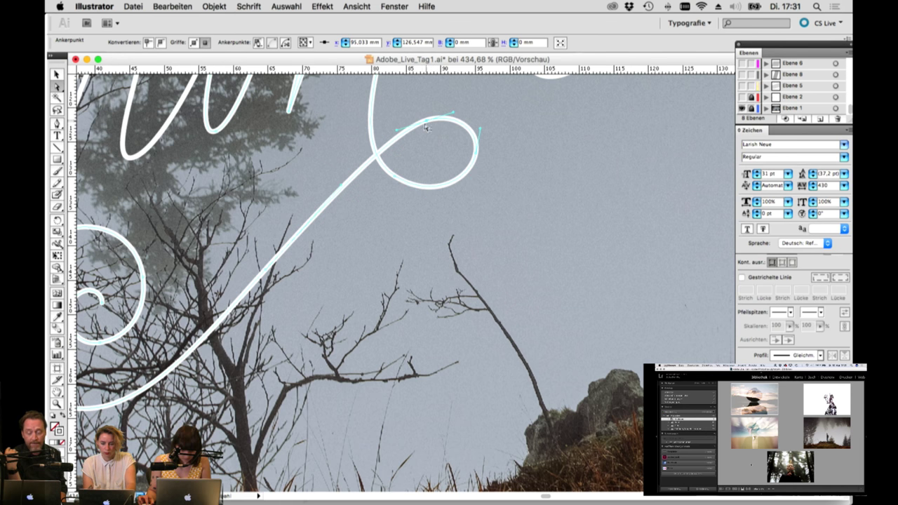
click(427, 120)
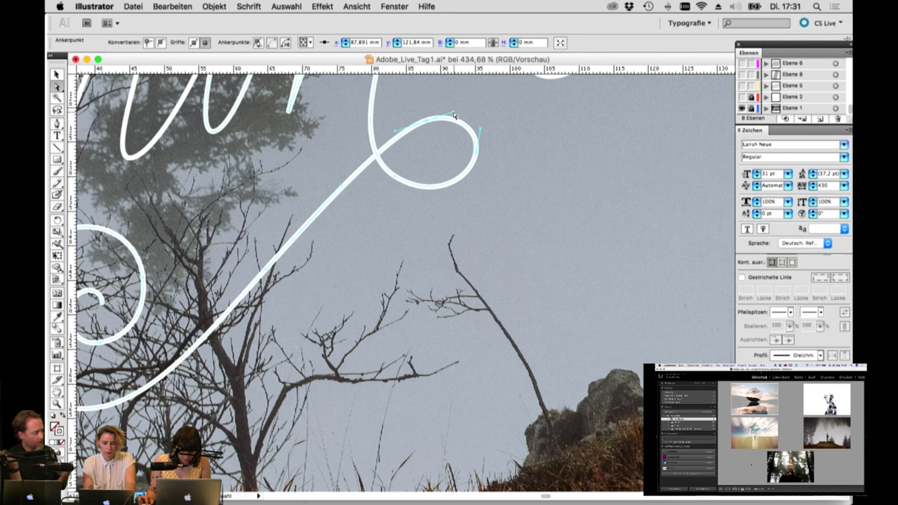
click(395, 176)
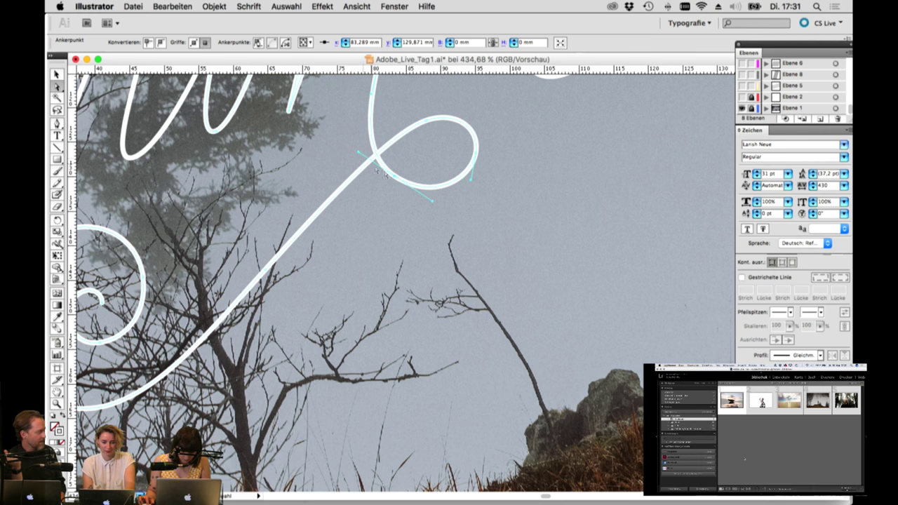
Step: Refine the upper part of the n's long descender by adjusting the handle just below its second arch
scroll(373, 220, up, 10)
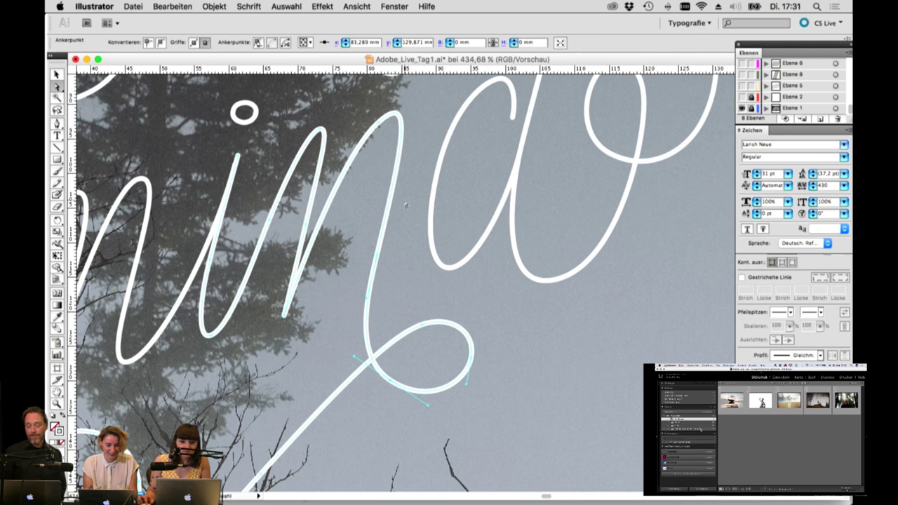
click(385, 223)
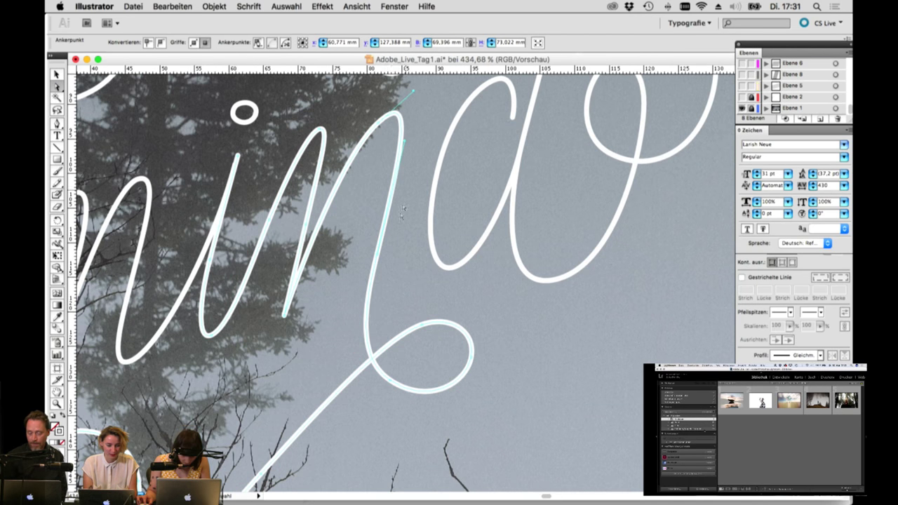
click(404, 140)
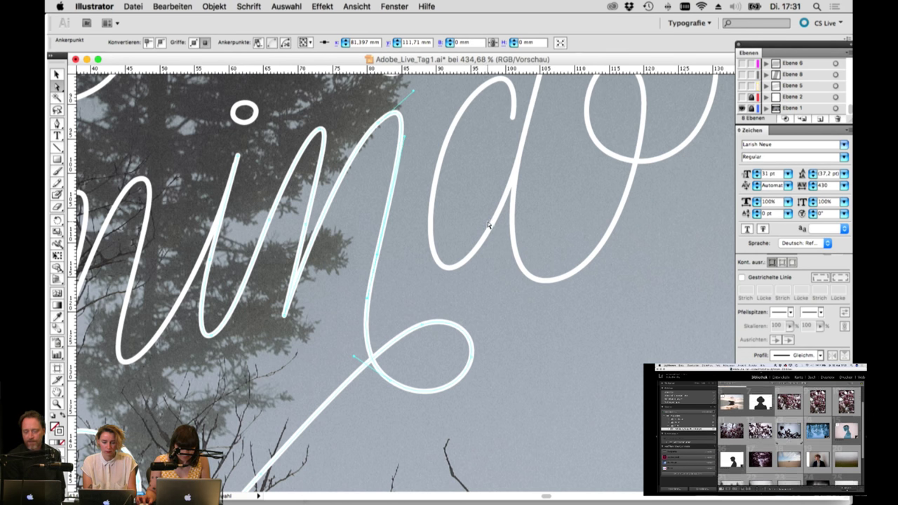
Step: Examine the whole lettering composition at 100 %, then look closer at the "to lose my mind" part
drag(519, 227, 428, 219)
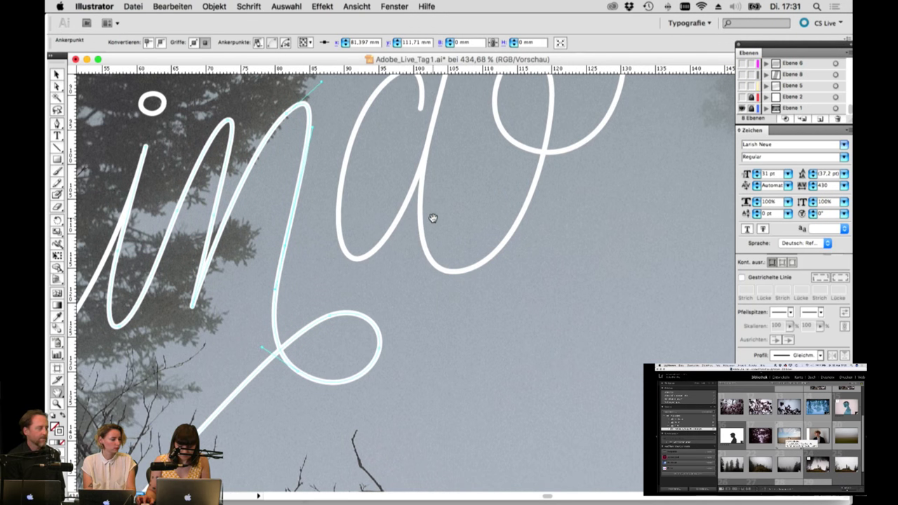
key(super+1)
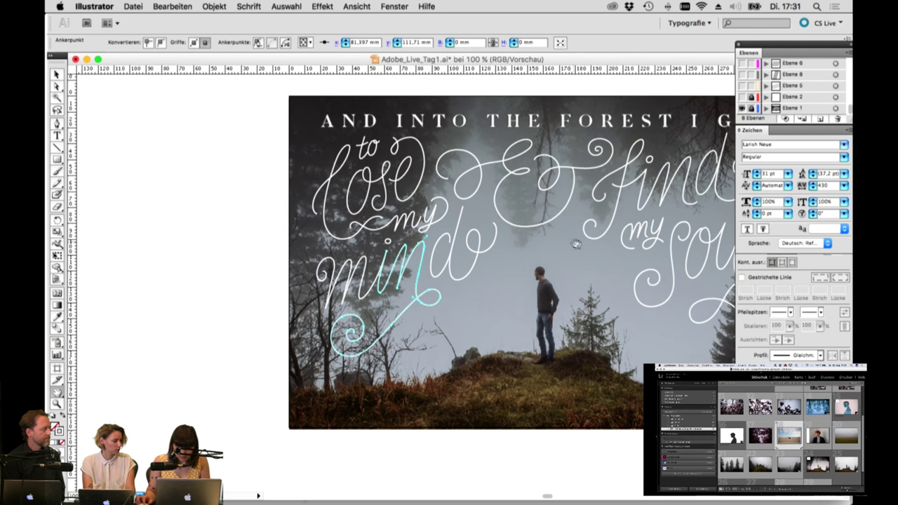
drag(587, 231, 504, 256)
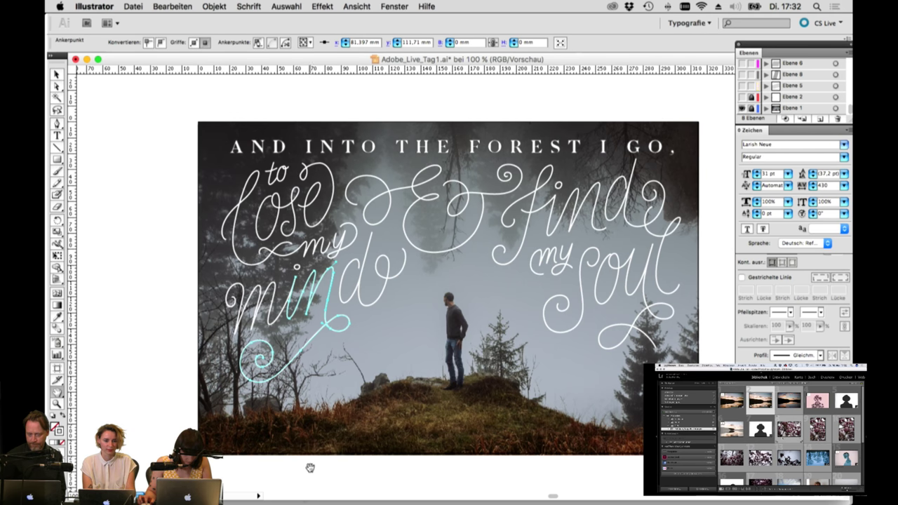
drag(227, 242, 243, 266)
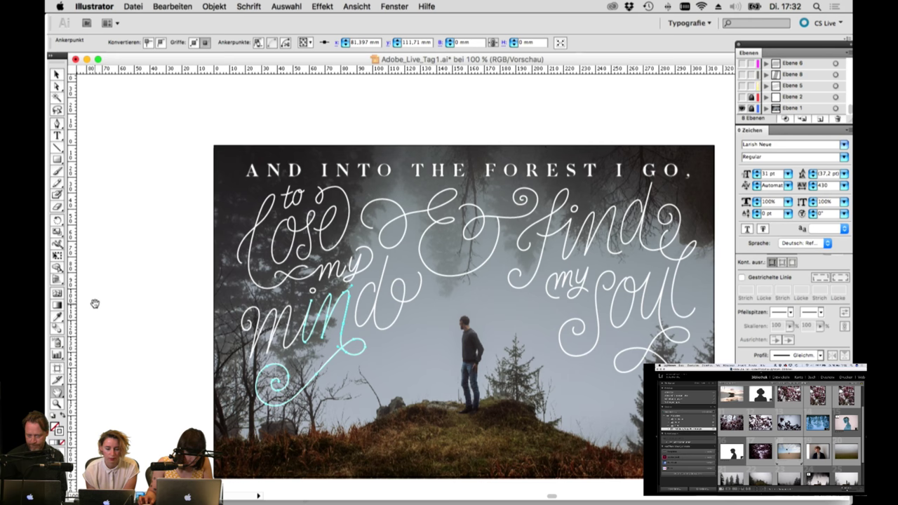
click(58, 402)
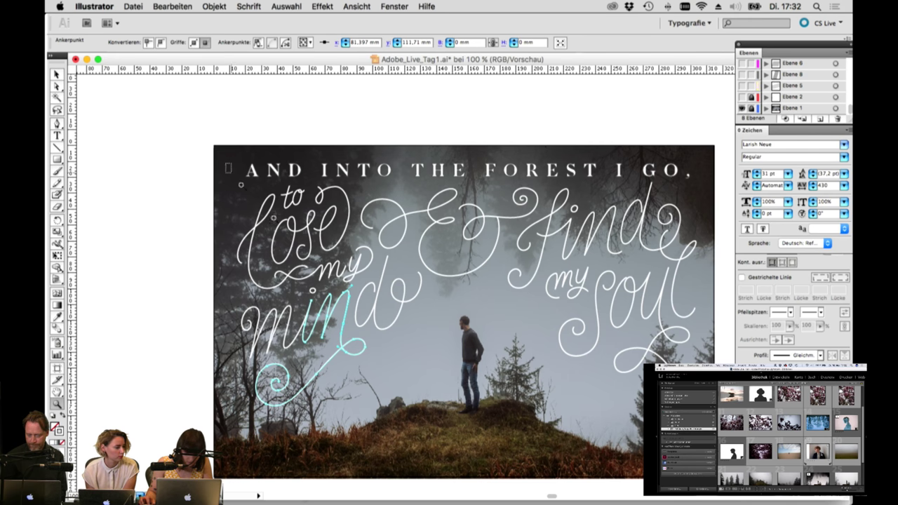
drag(241, 186, 491, 371)
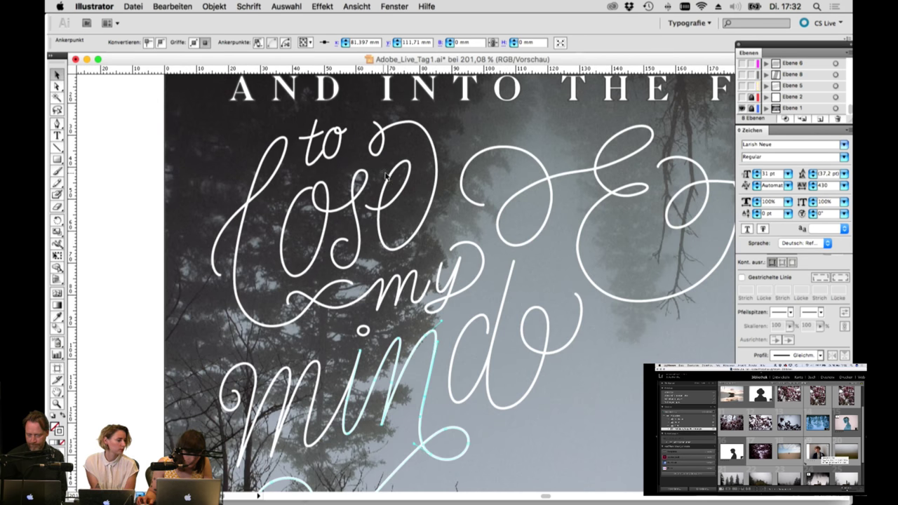
Step: Nudge the o of "to" slightly to the right, to X 54.345 mm
click(339, 155)
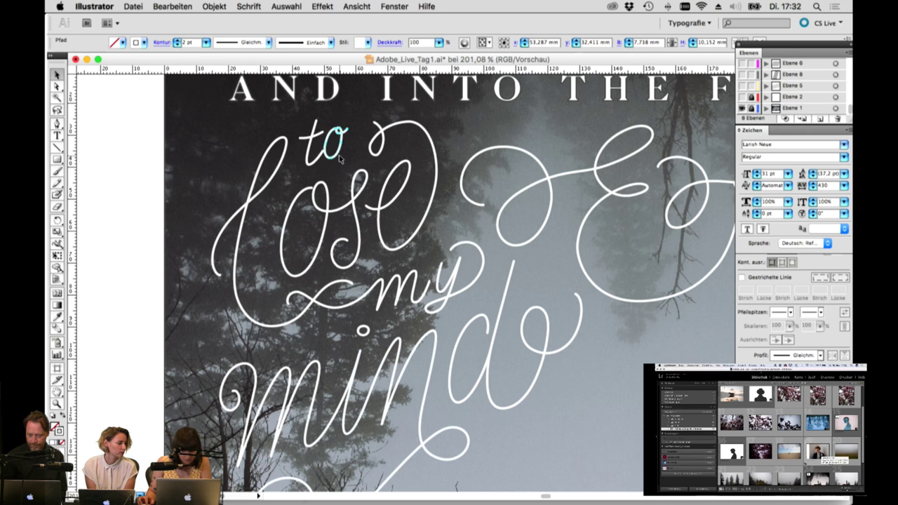
key(Left)
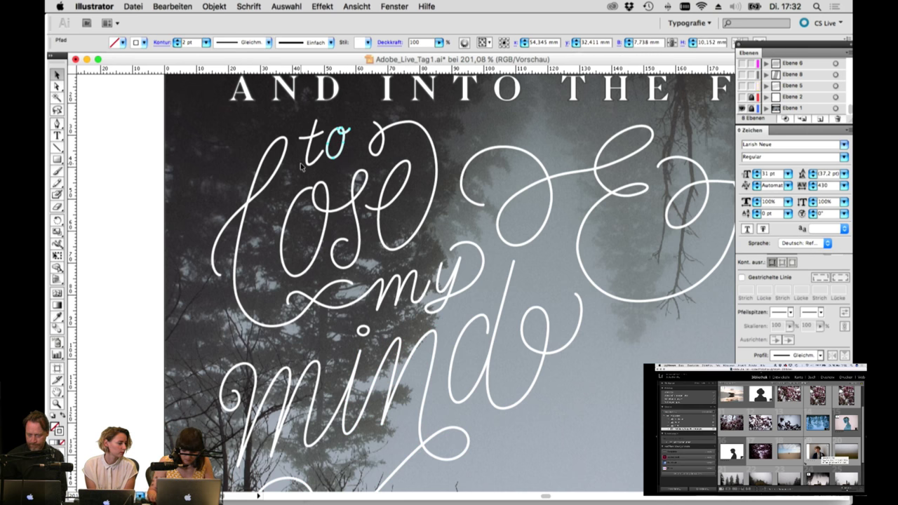
Step: Create a new layer directly above Ebene 3 and lock the lettering layers Ebene 3 and Ebene 7
click(57, 403)
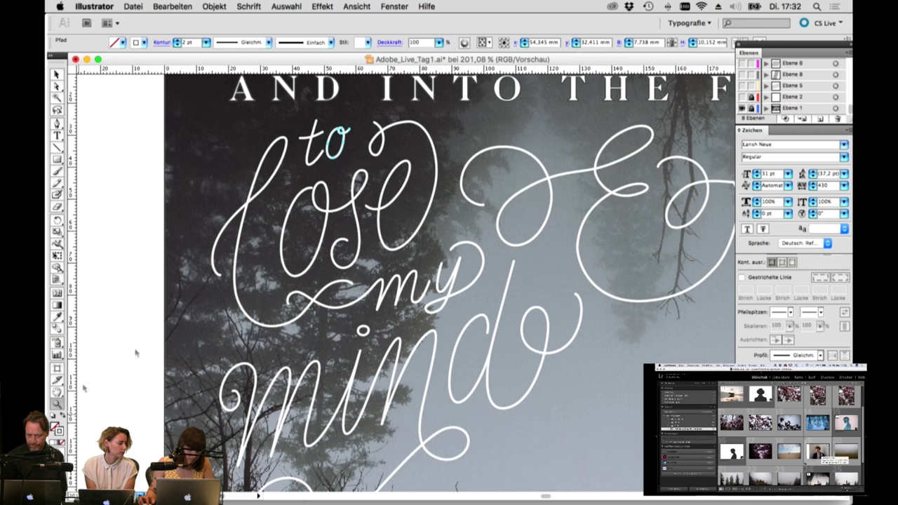
click(321, 212)
drag(482, 153, 669, 337)
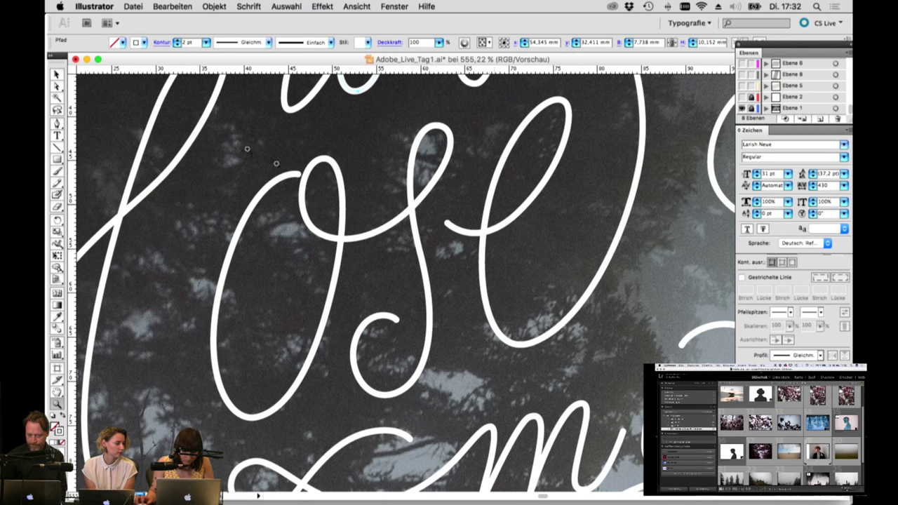
key(space)
drag(382, 166, 332, 108)
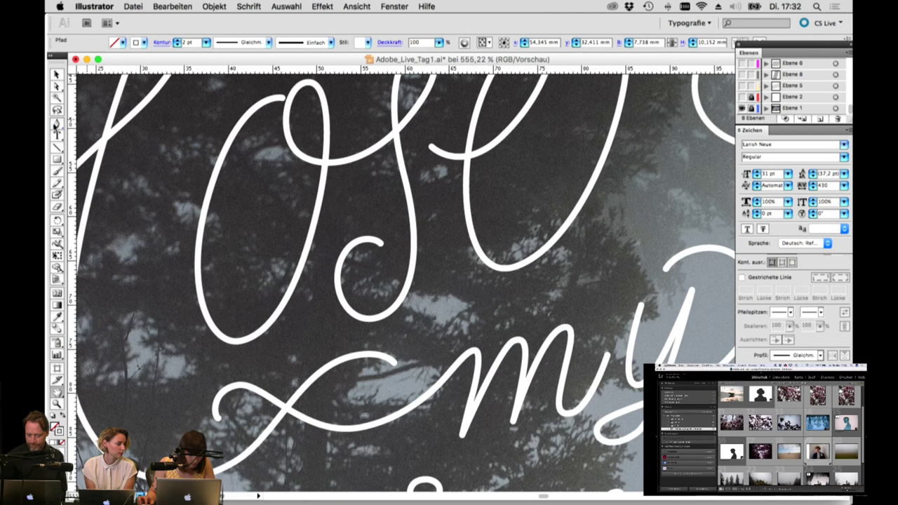
click(59, 124)
click(57, 75)
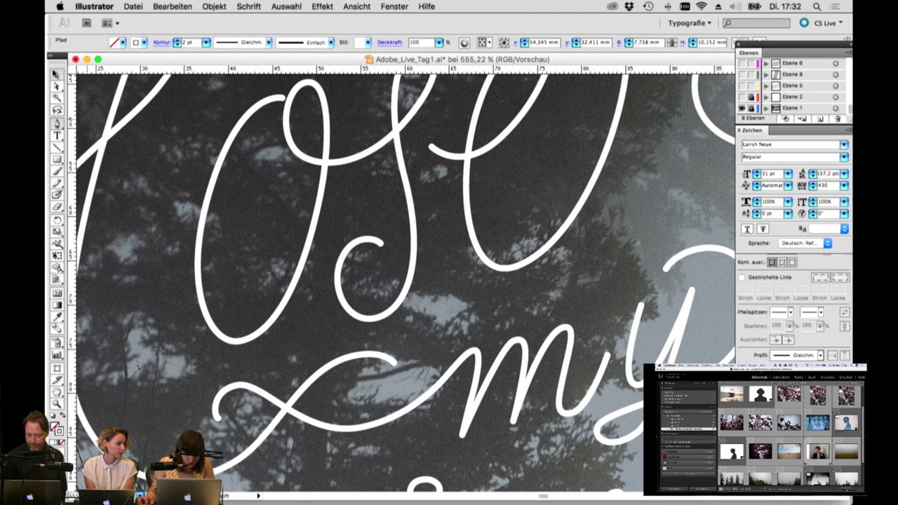
scroll(795, 89, up, 3)
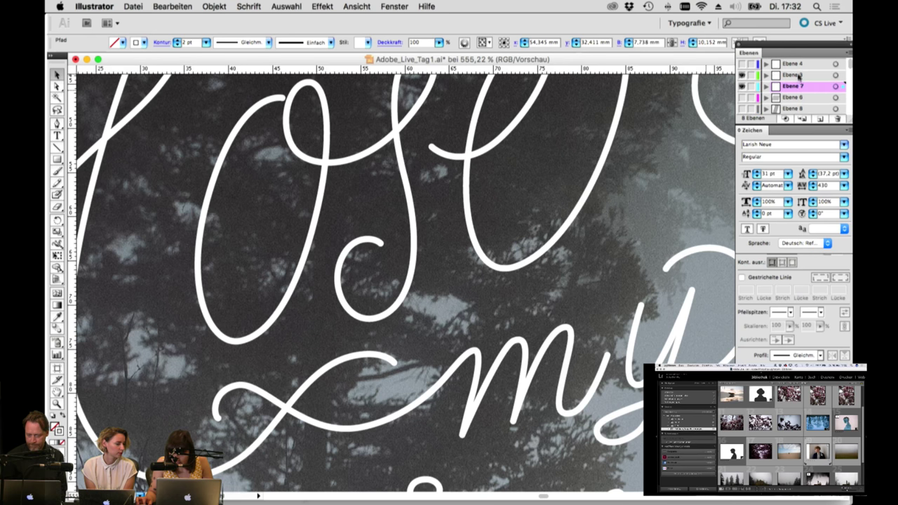
click(818, 120)
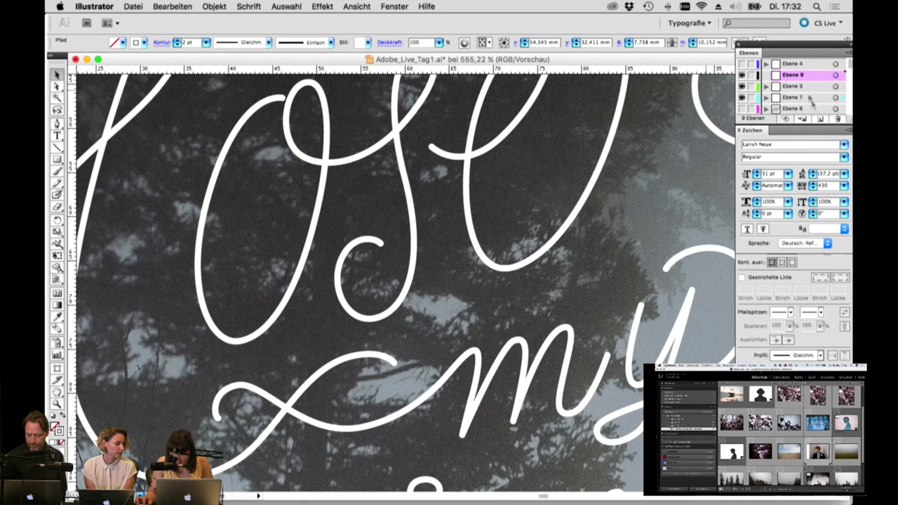
click(751, 86)
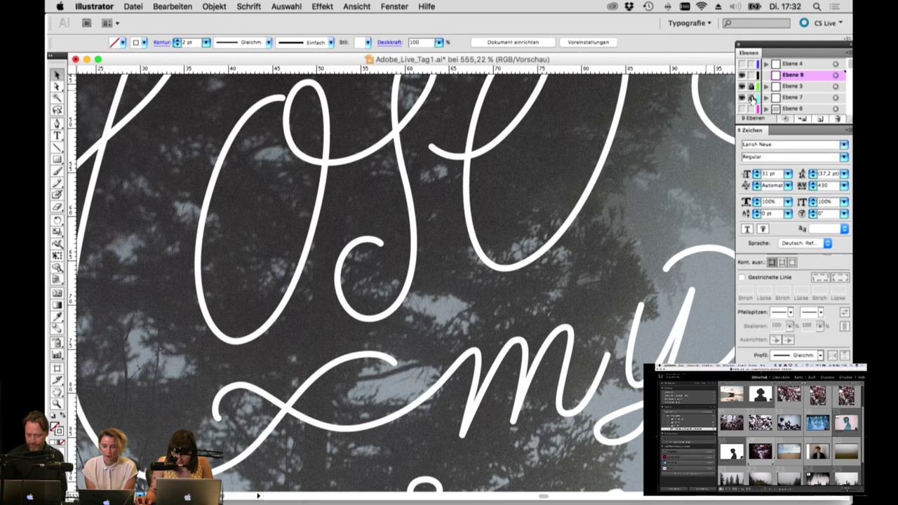
scroll(752, 98, down, 2)
scroll(752, 103, up, 3)
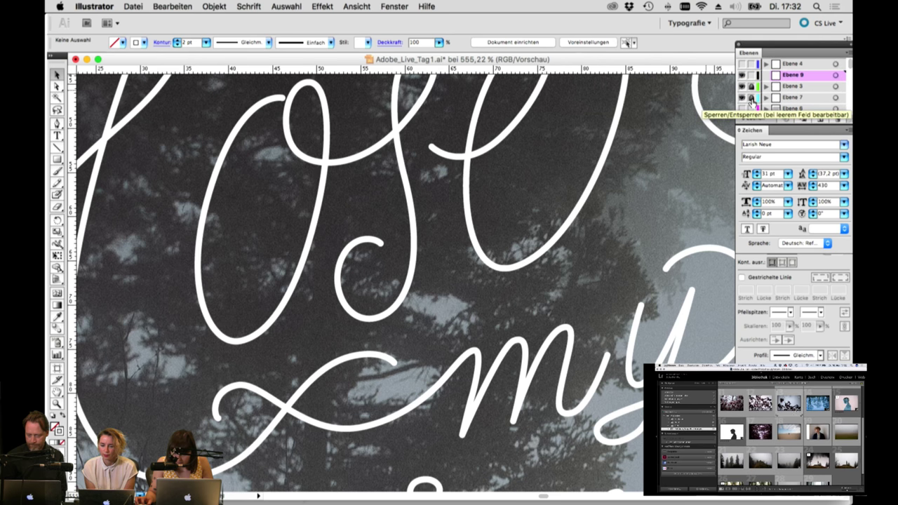
Step: Start a Pen path at the upper stroke end of the o in "lose" and swap its fill and stroke to get a white fill
click(56, 124)
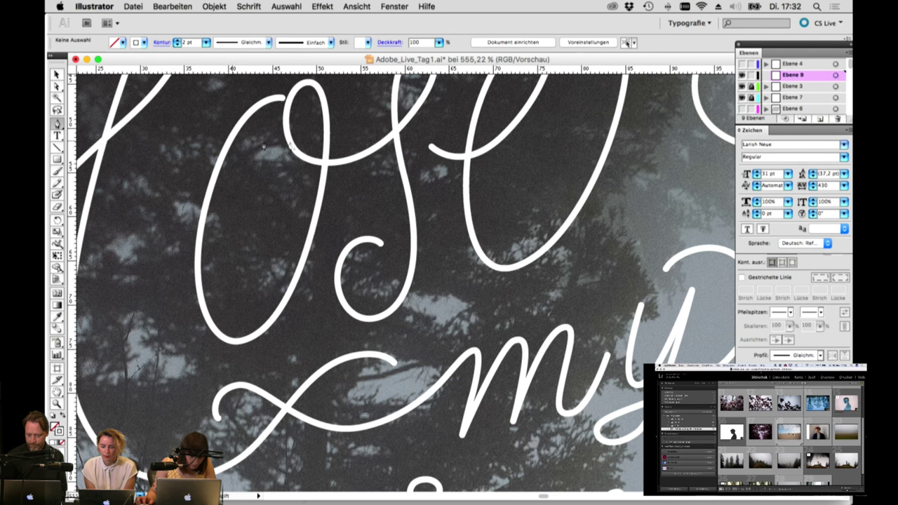
scroll(295, 137, left, 2)
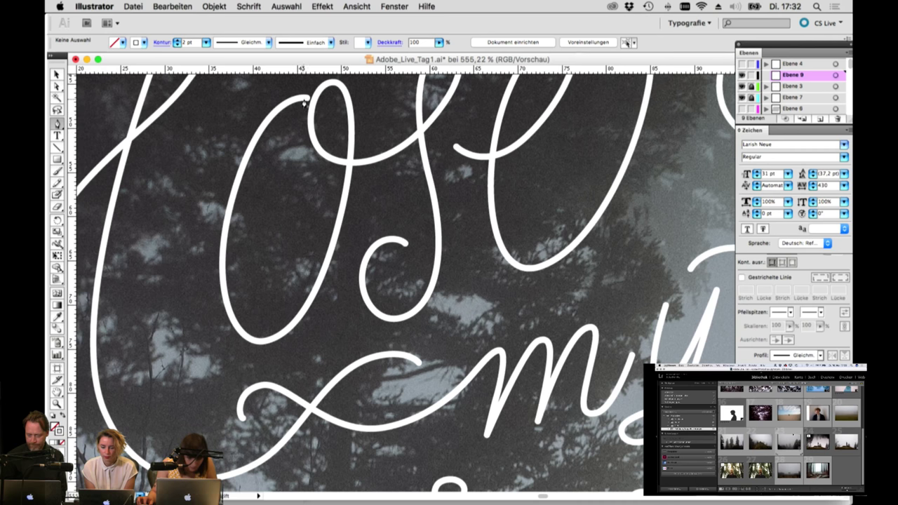
click(306, 98)
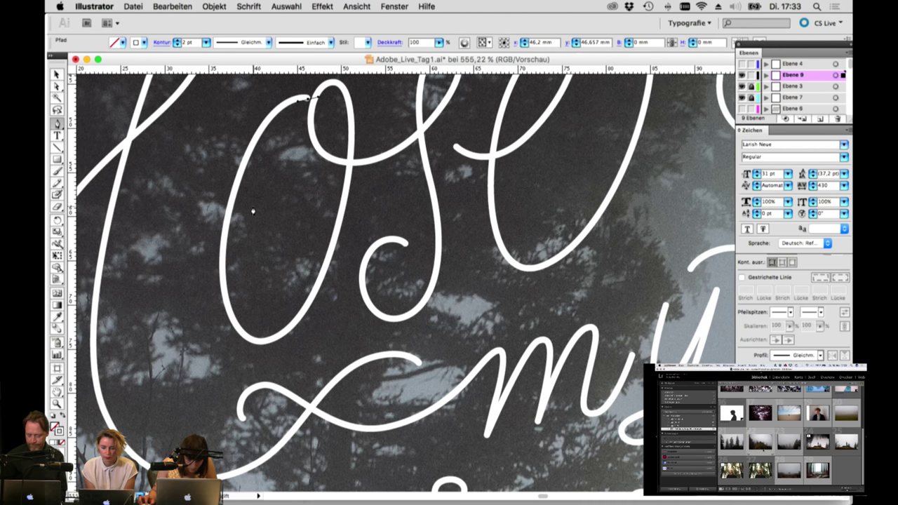
drag(250, 206, 233, 279)
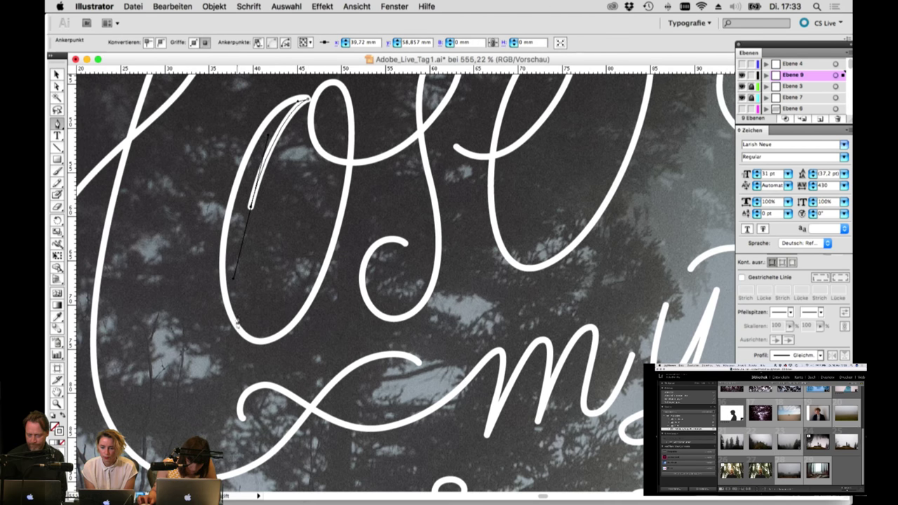
key(super+z)
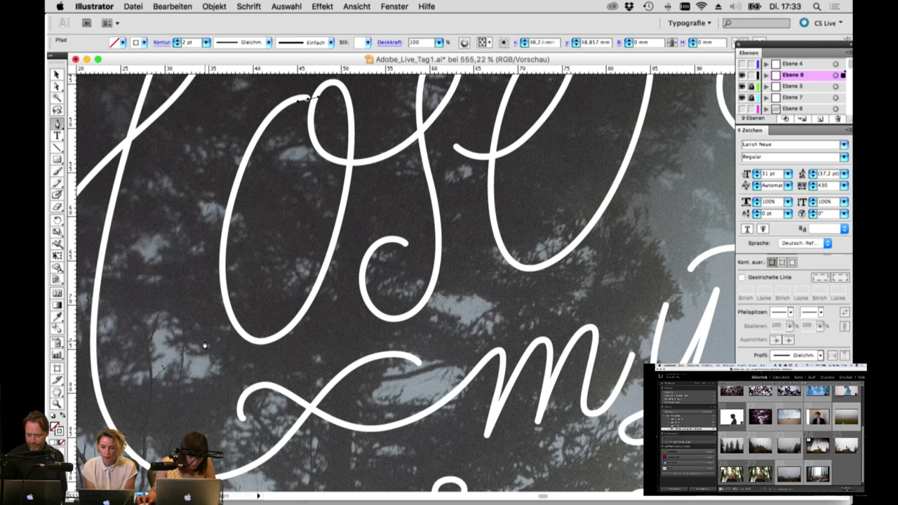
click(63, 418)
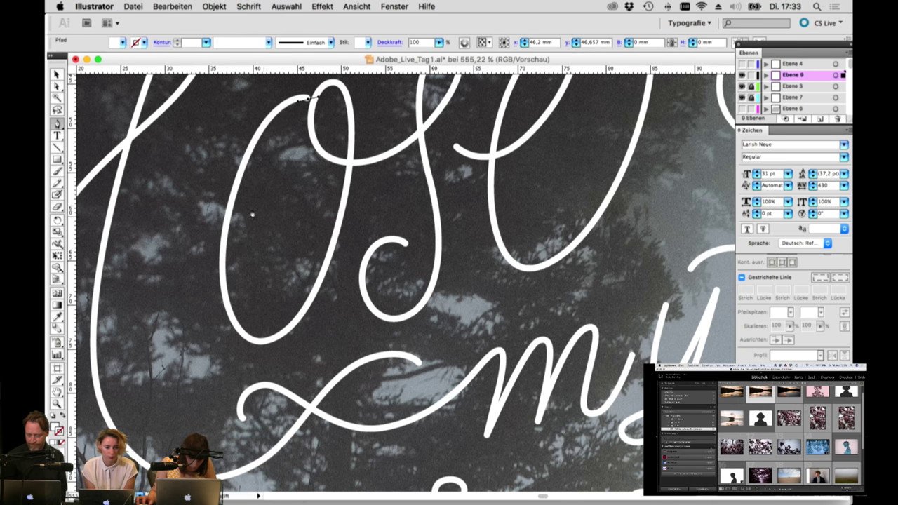
Step: Draw a filled crescent thickening the left side of the o, with its inner anchor at about X 39.1 mm, Y 59.8 mm
drag(247, 205, 226, 291)
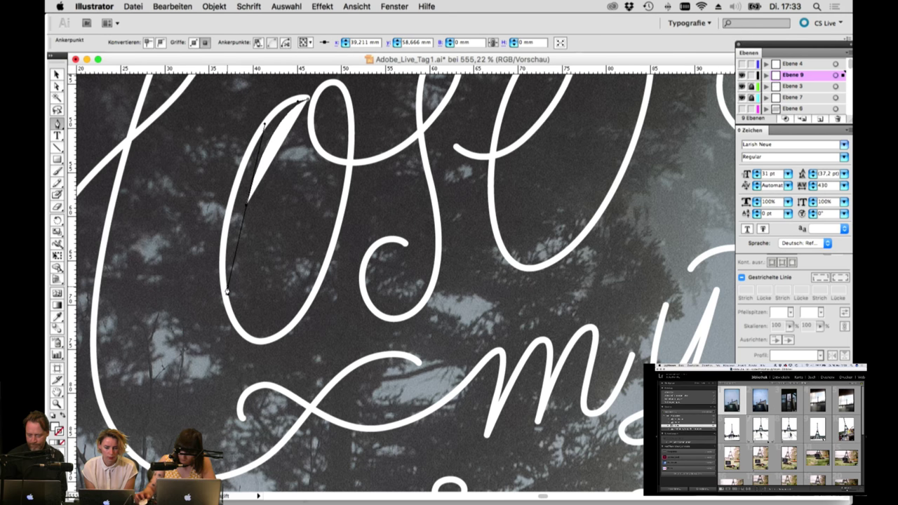
drag(244, 215, 230, 299)
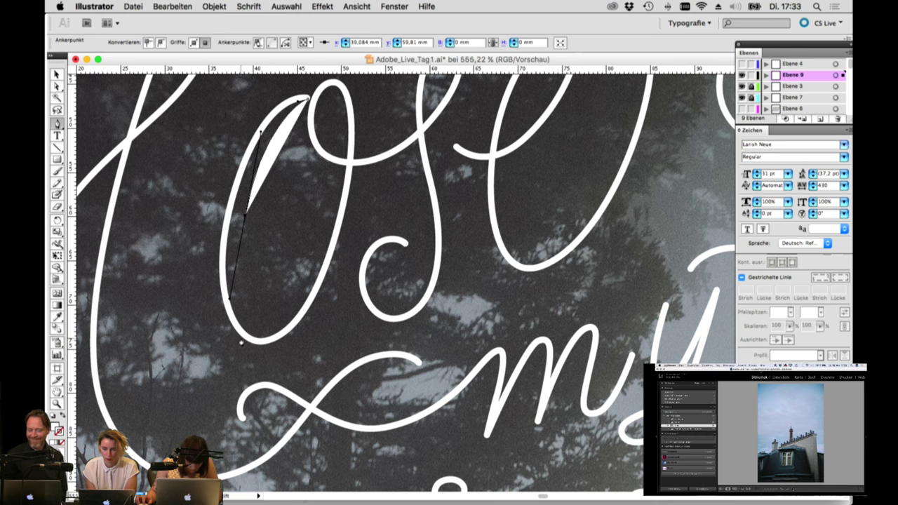
drag(253, 343, 220, 249)
drag(245, 149, 261, 131)
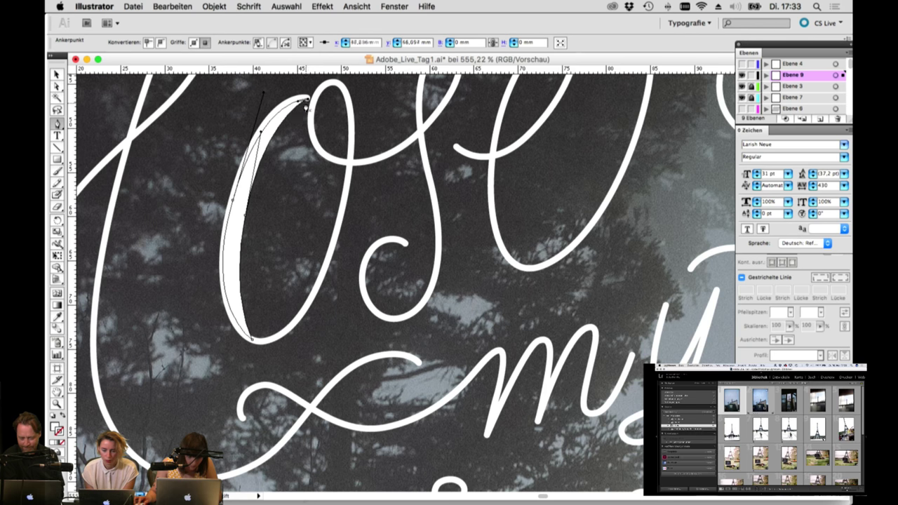
Step: Refine the left crescent: lengthen the inner anchor's lower handle, move that anchor to X 38.894 mm and the top anchor to about X 46.1 mm, Y 46.8 mm
click(58, 85)
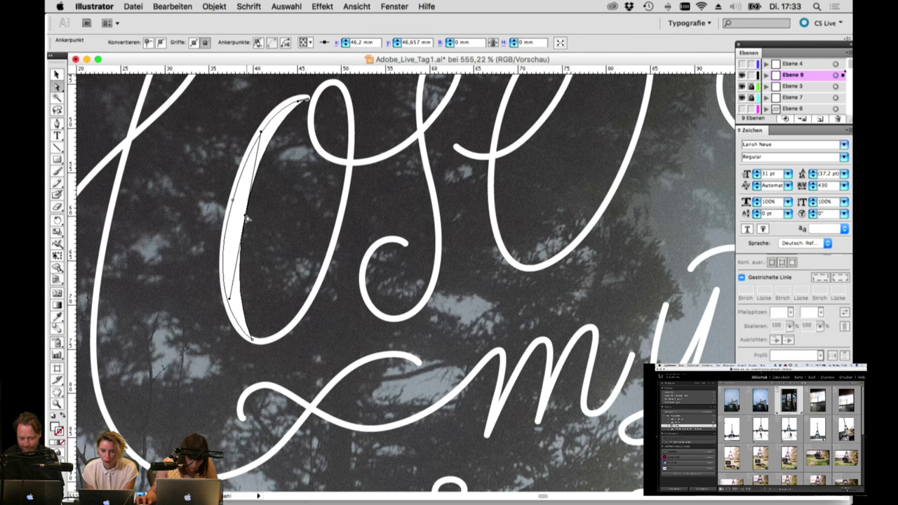
drag(230, 303, 223, 316)
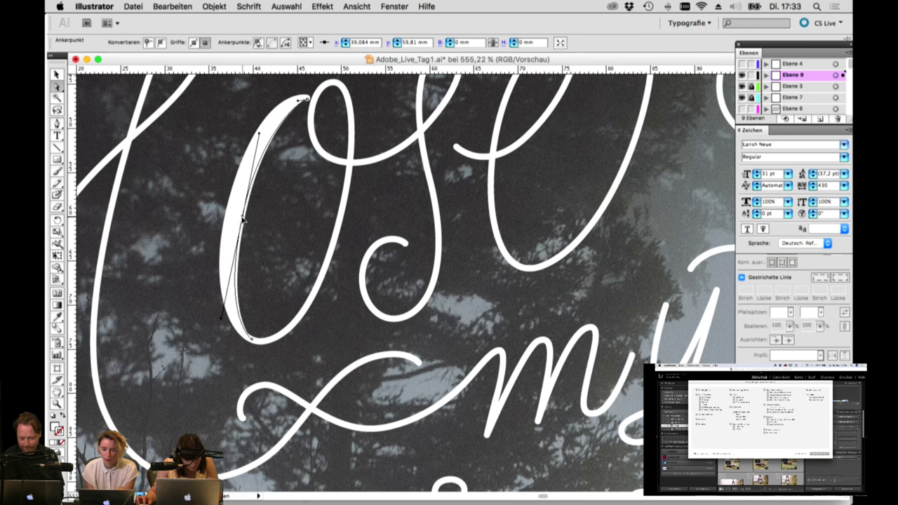
drag(245, 219, 244, 220)
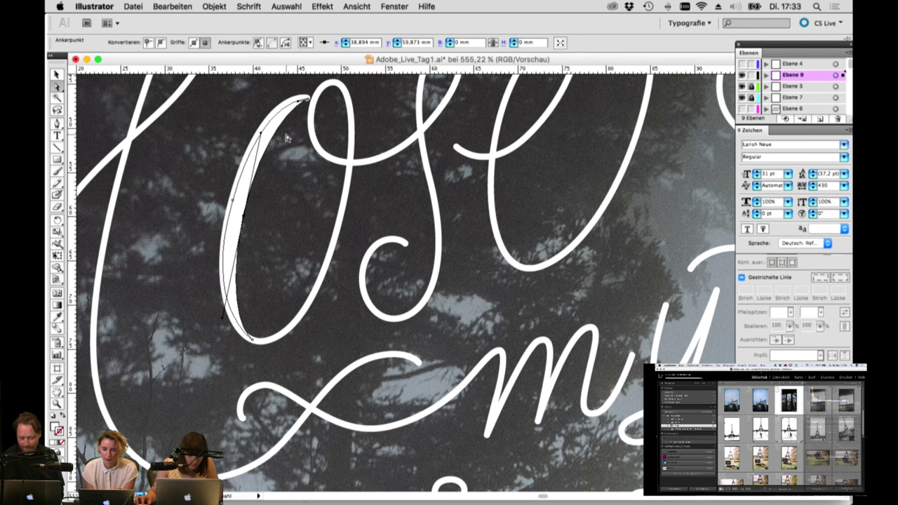
click(306, 100)
drag(306, 100, 308, 104)
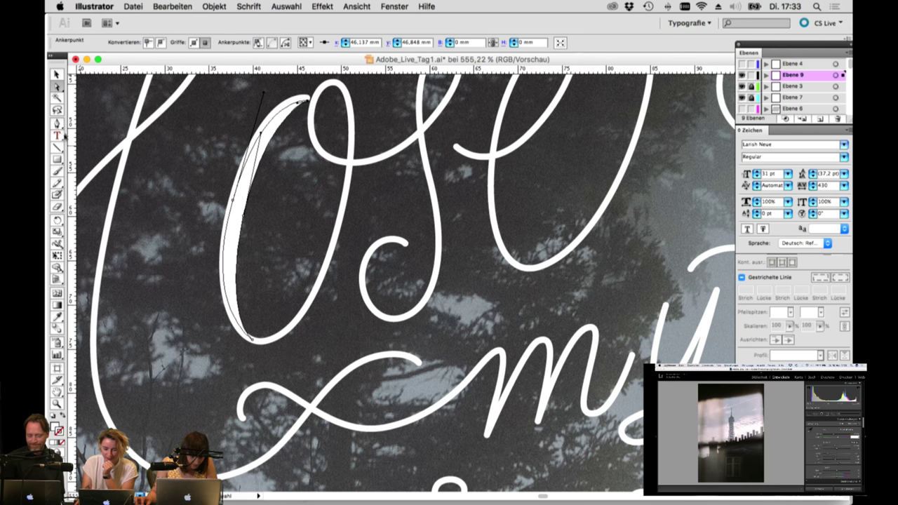
Step: Draw a second filled shape thickening the o's right side, from about X 49.3 mm, Y 44.9 mm down to X 42.9 mm, Y 73.3 mm and back
click(57, 123)
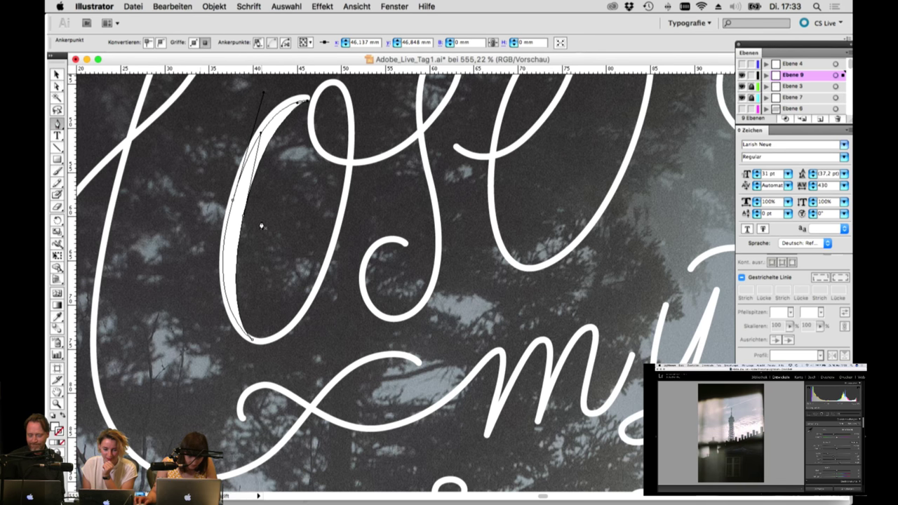
click(334, 86)
drag(327, 223, 302, 313)
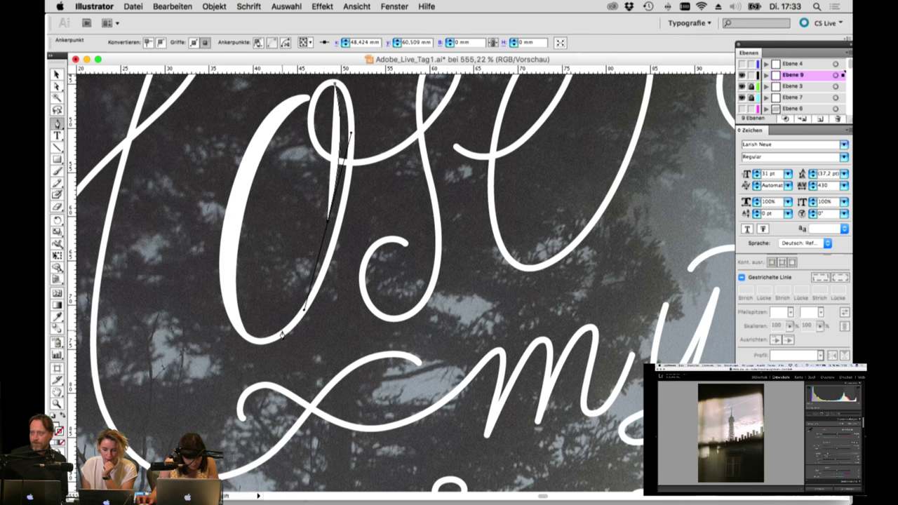
click(279, 334)
drag(340, 221, 366, 118)
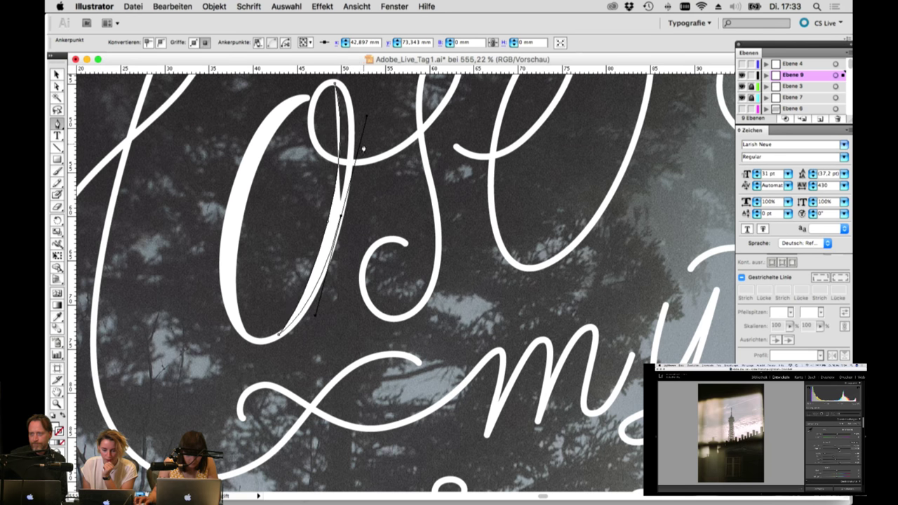
click(335, 87)
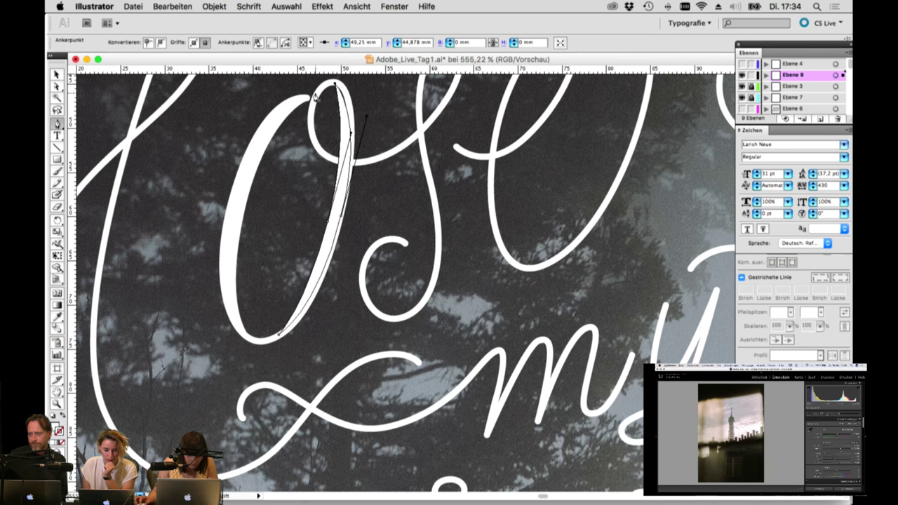
click(59, 87)
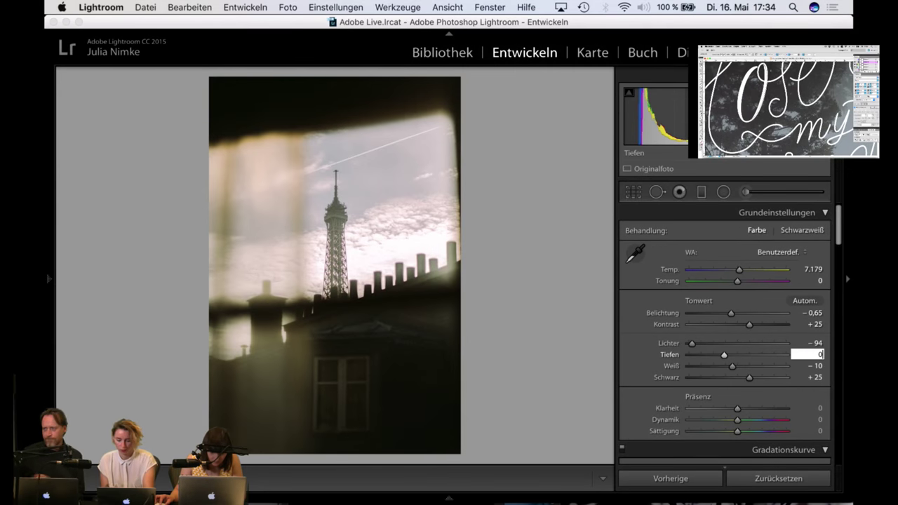
Step: In Lightroom, set Tiefen to 0 for the Eiffel Tower photo and return to the library grid
key(Return)
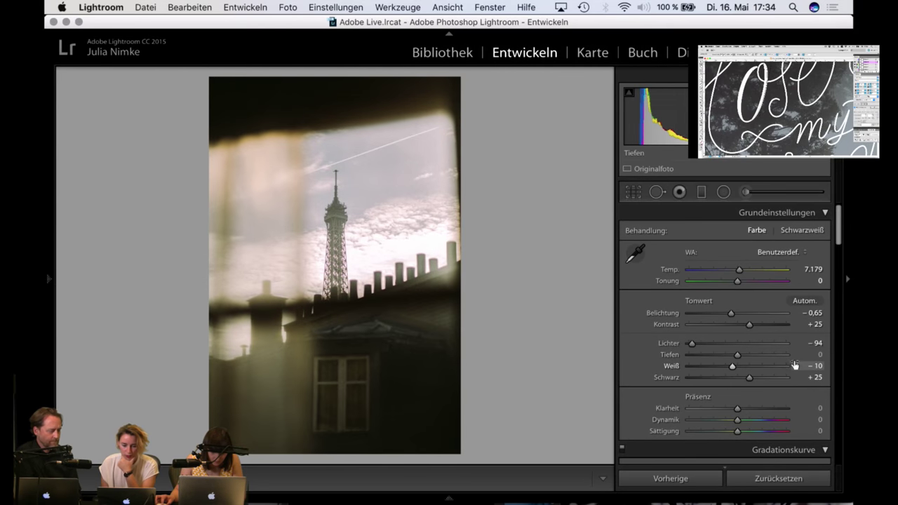
key(g)
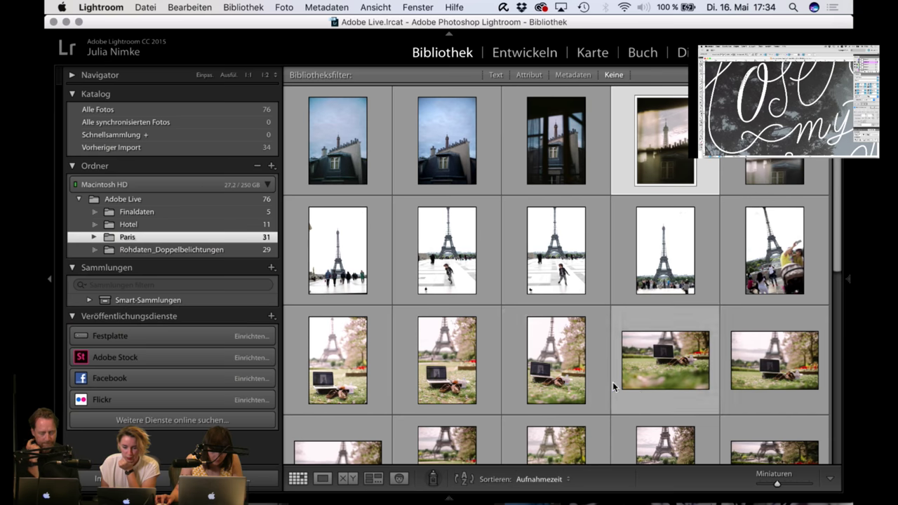
Step: Look through the Paris folder's photos and select photo 3, the rooftop seen through the dark window
scroll(577, 381, down, 1)
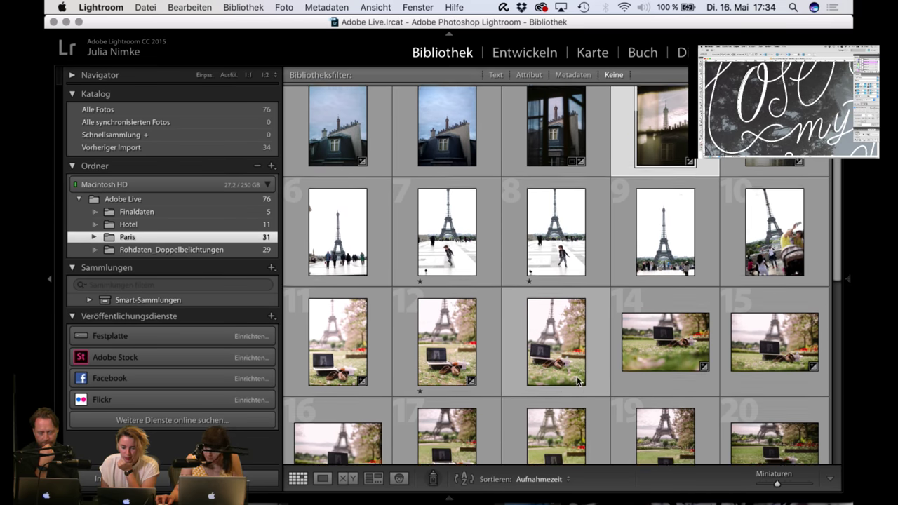
scroll(554, 172, up, 1)
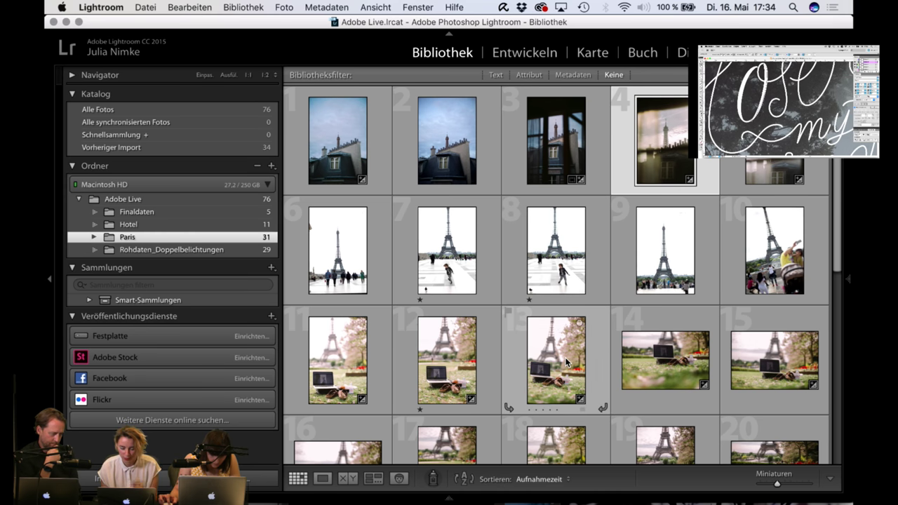
scroll(567, 362, down, 3)
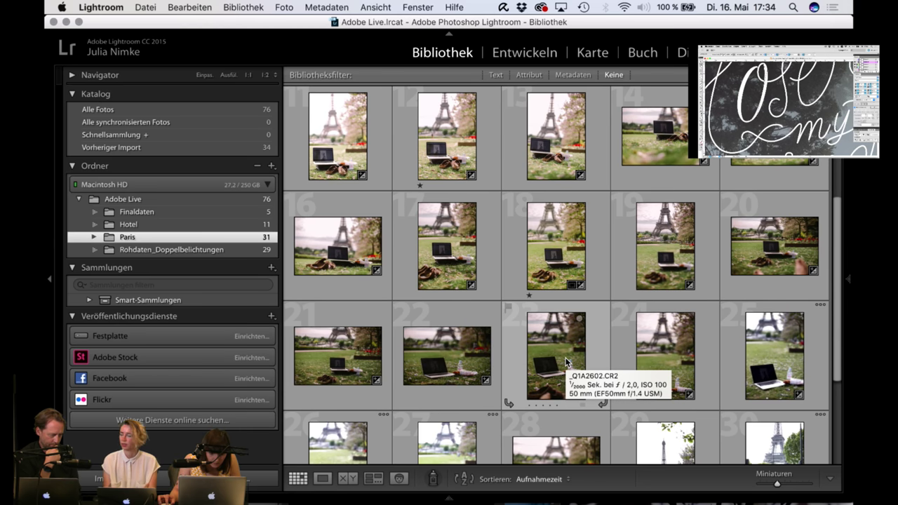
scroll(565, 361, up, 5)
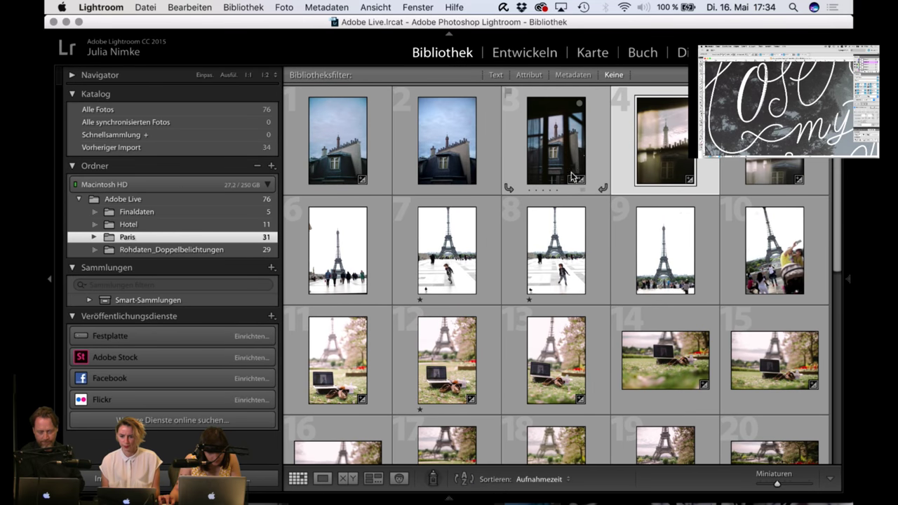
click(575, 152)
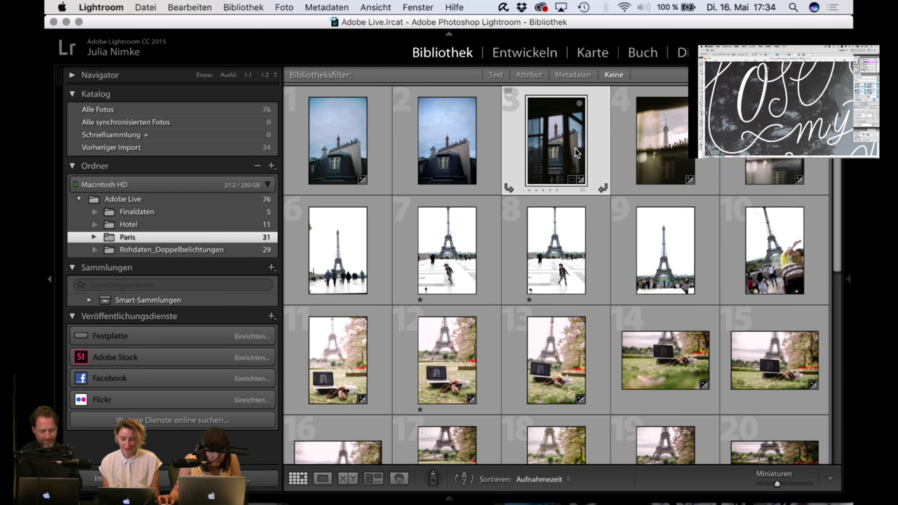
Step: Examine photo 3 enlarged, full screen and with its develop settings, look at the following photos, and return to the library grid
double_click(575, 152)
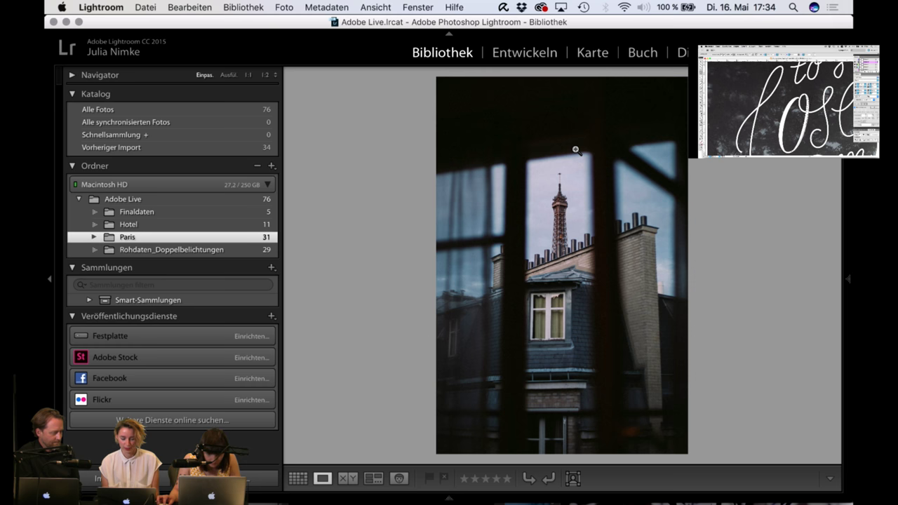
key(f)
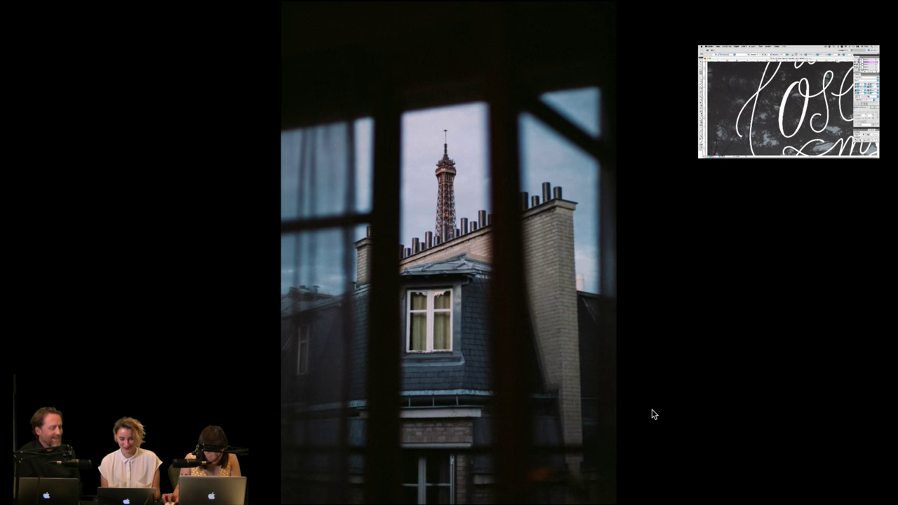
key(f)
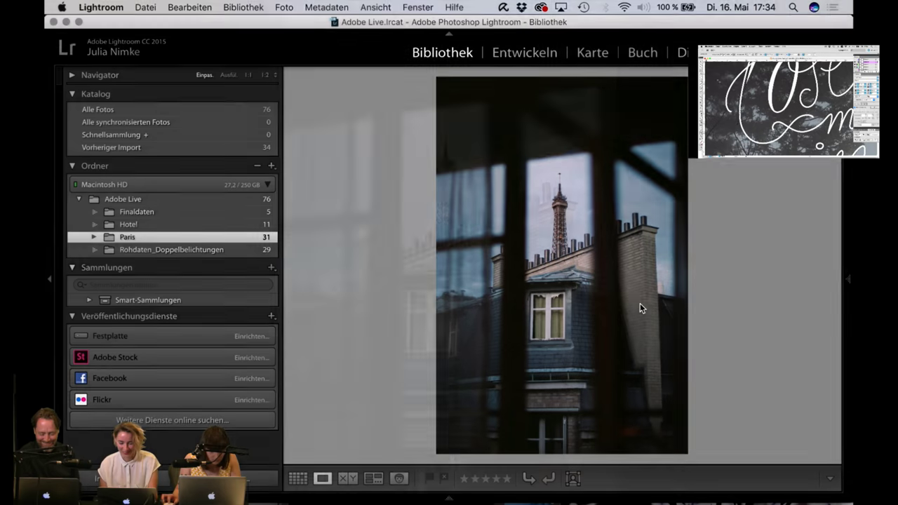
key(g)
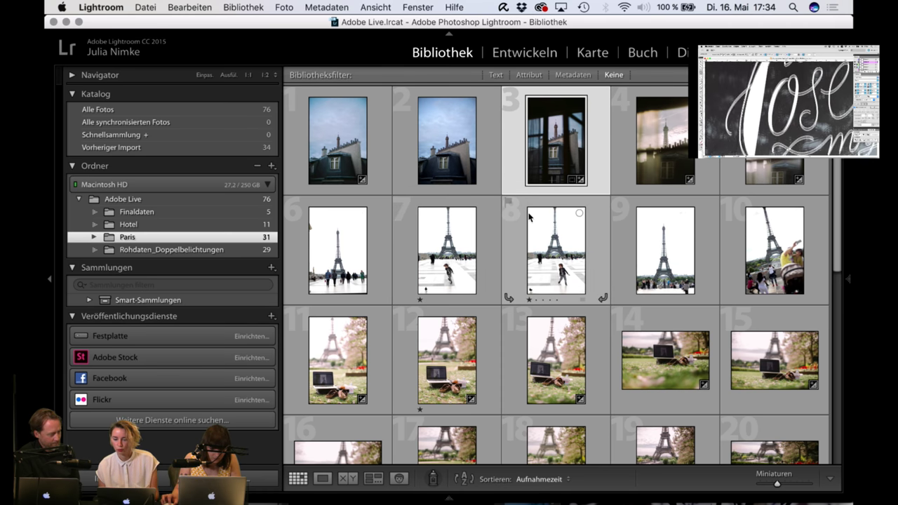
click(530, 58)
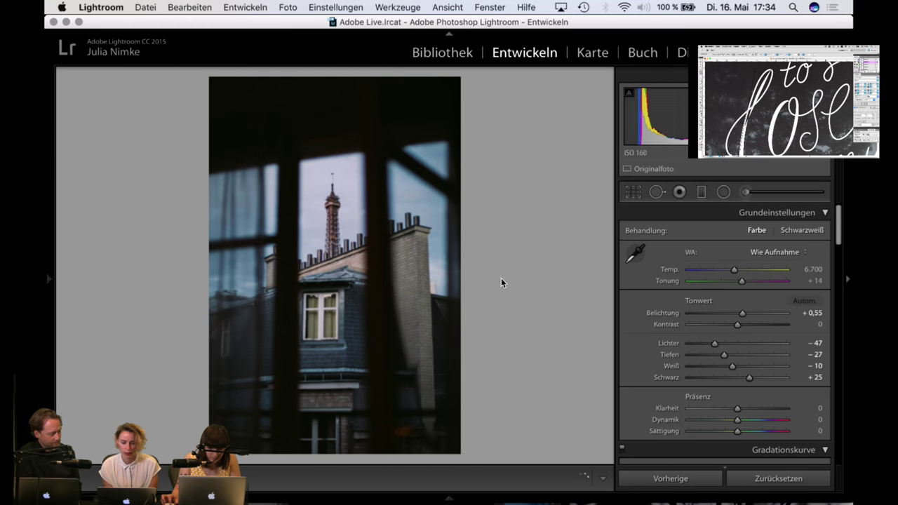
click(49, 283)
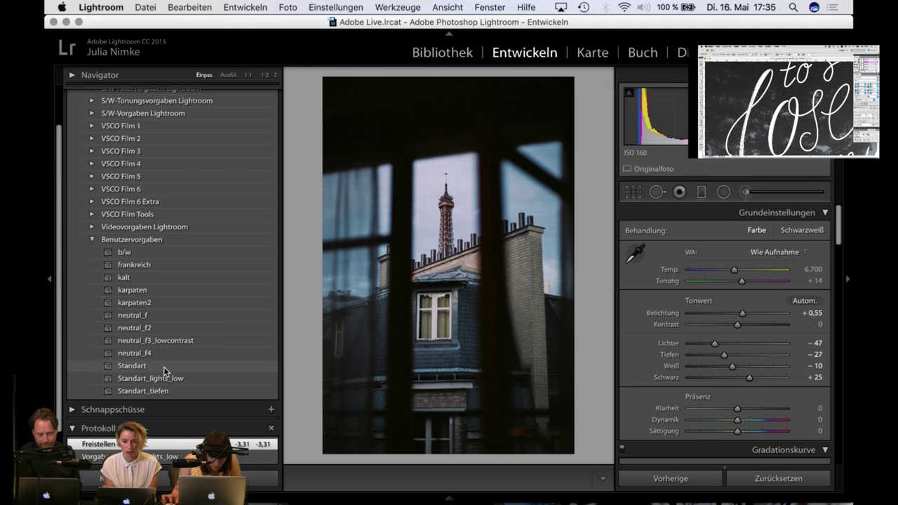
key(Right)
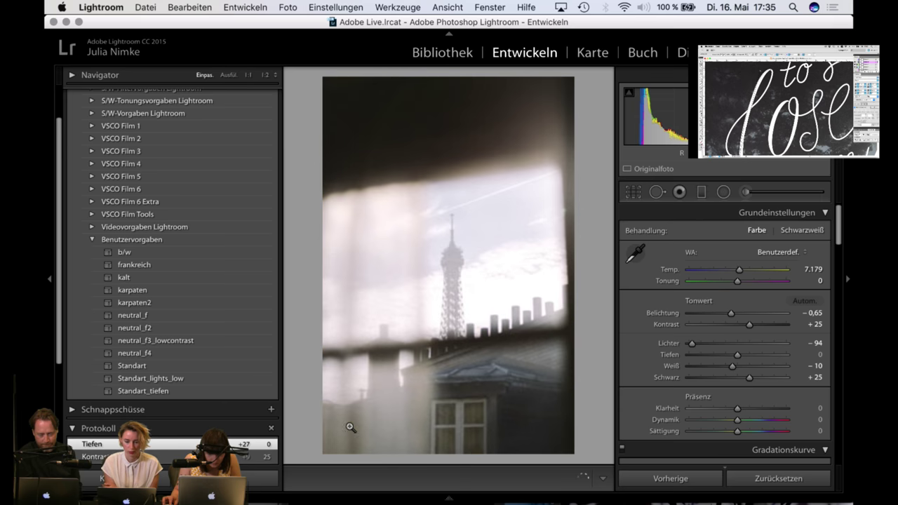
key(Right)
key(g)
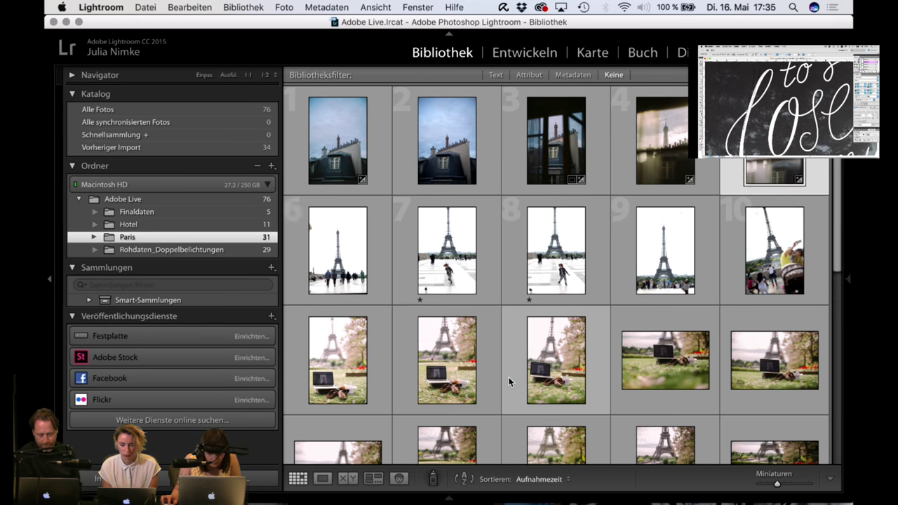
Step: Open photo 7, the running boy in front of the Eiffel Tower, for developing and apply the user preset neutral_f4
double_click(457, 288)
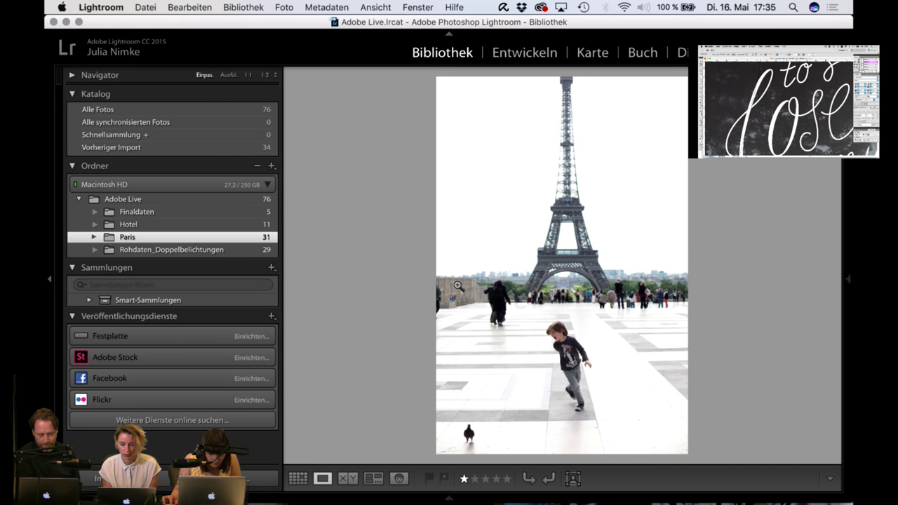
click(524, 55)
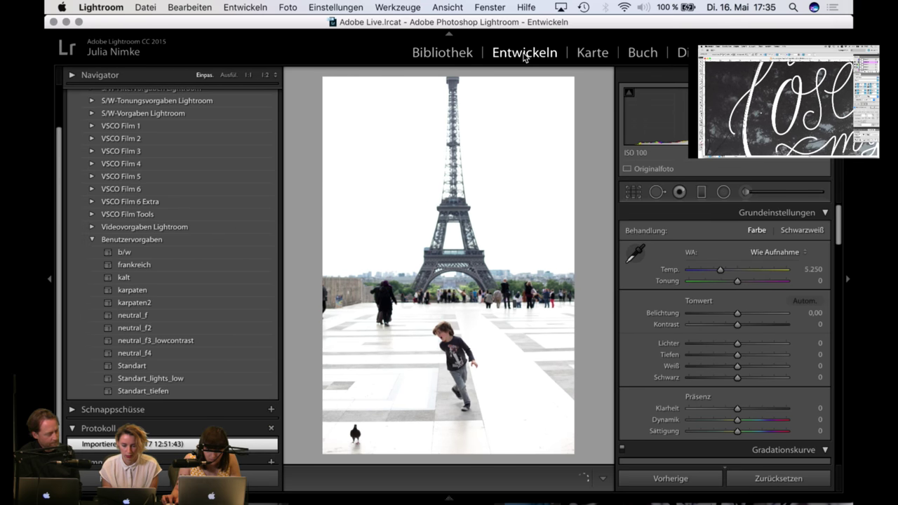
click(164, 355)
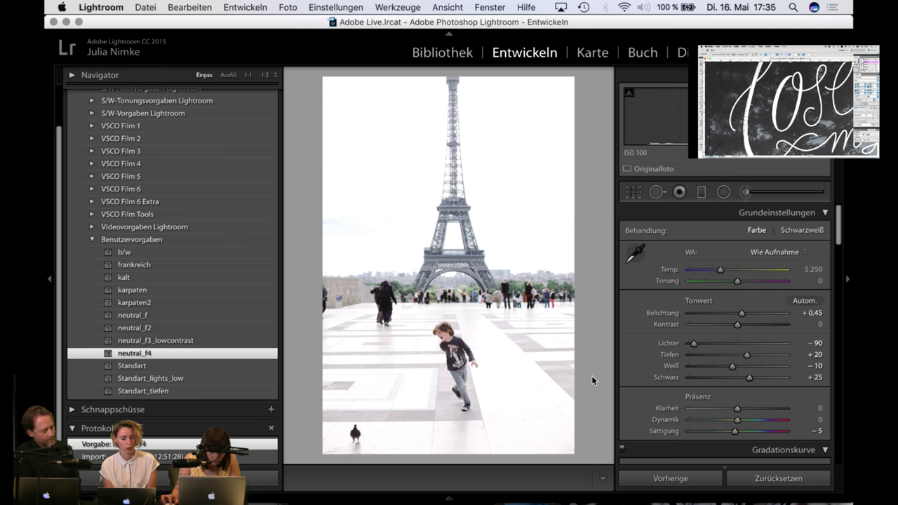
Step: Set Lichter to −91 and Belichtung to 0 for the photo of the running boy
click(711, 343)
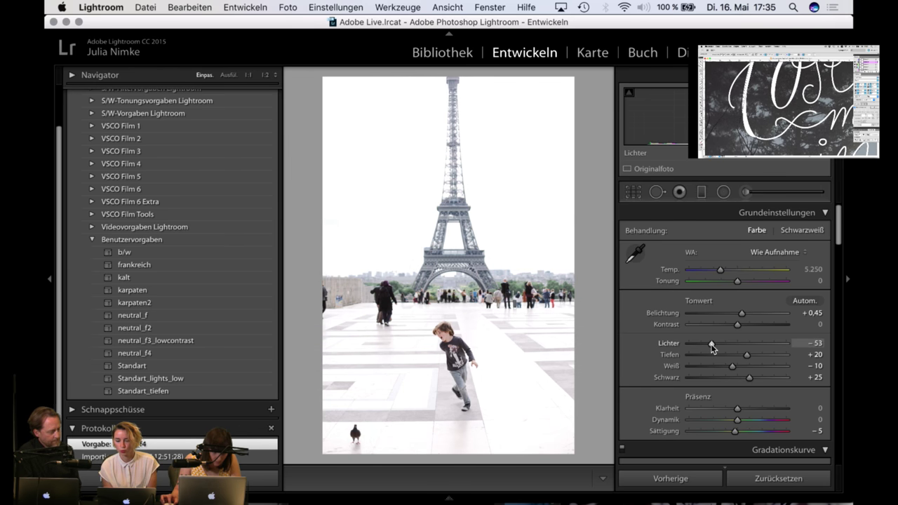
click(693, 344)
click(808, 313)
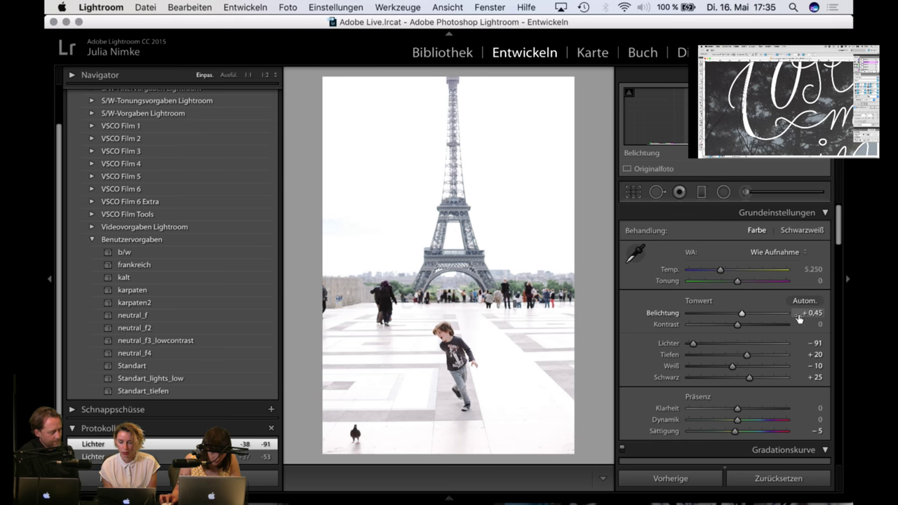
text(0)
key(Return)
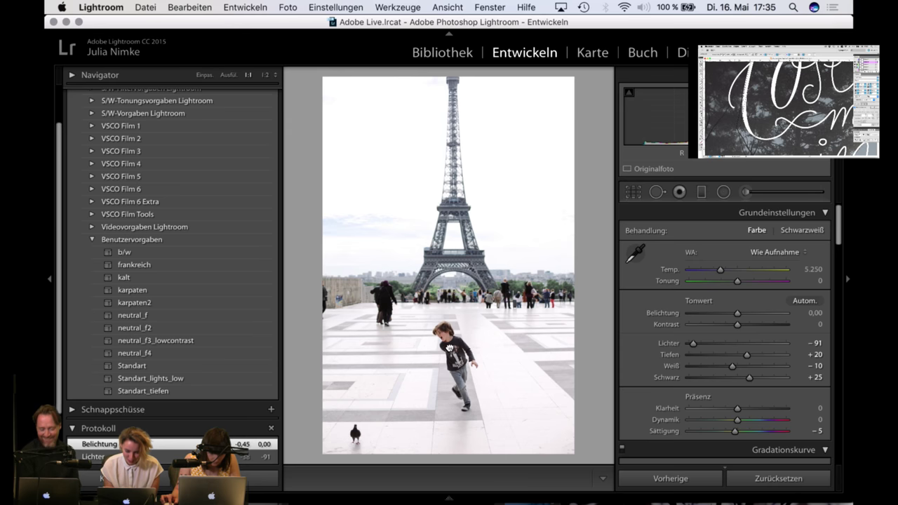
Step: Inspect the running boy at 1:1 magnification without the preset list, and return to the full view of the photo
click(452, 349)
scroll(453, 315, down, 3)
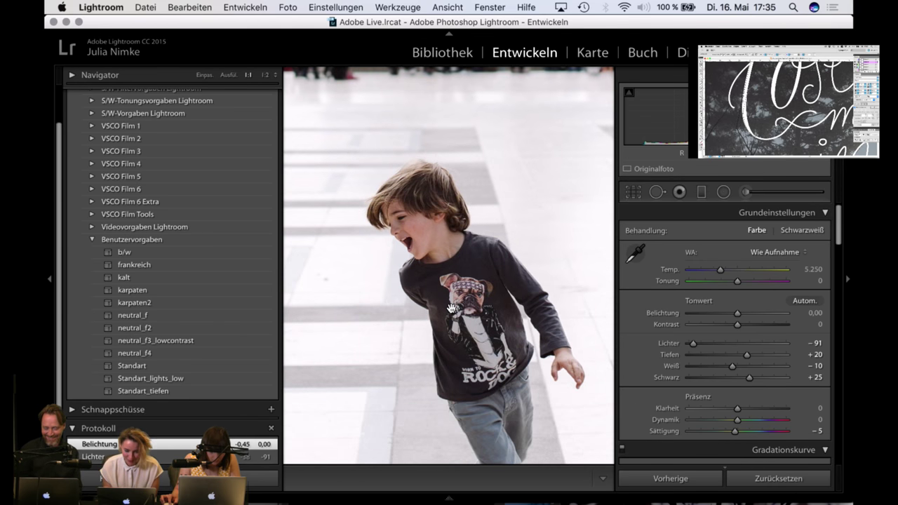
click(49, 279)
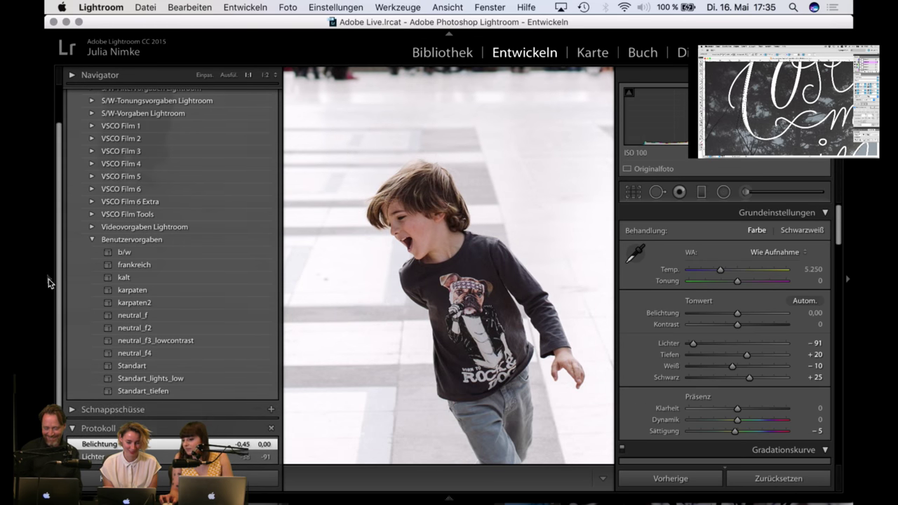
drag(423, 345, 363, 270)
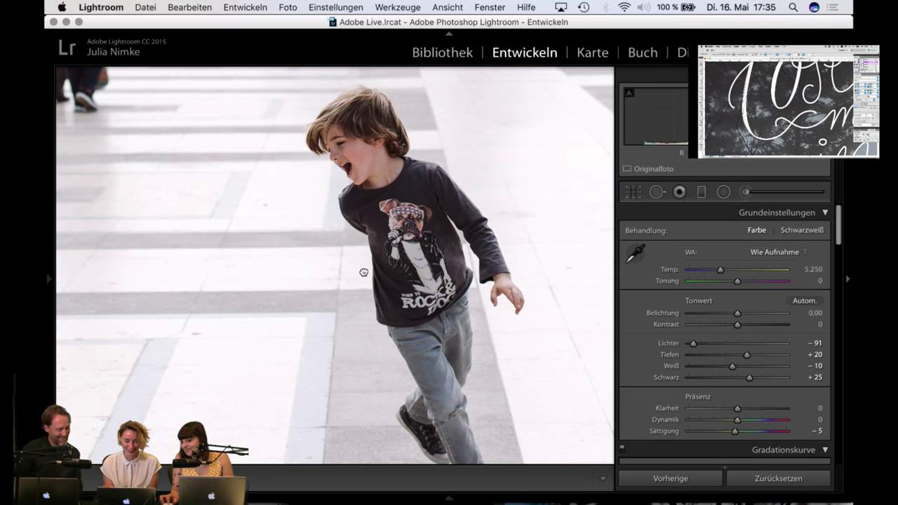
drag(243, 363, 500, 123)
click(481, 214)
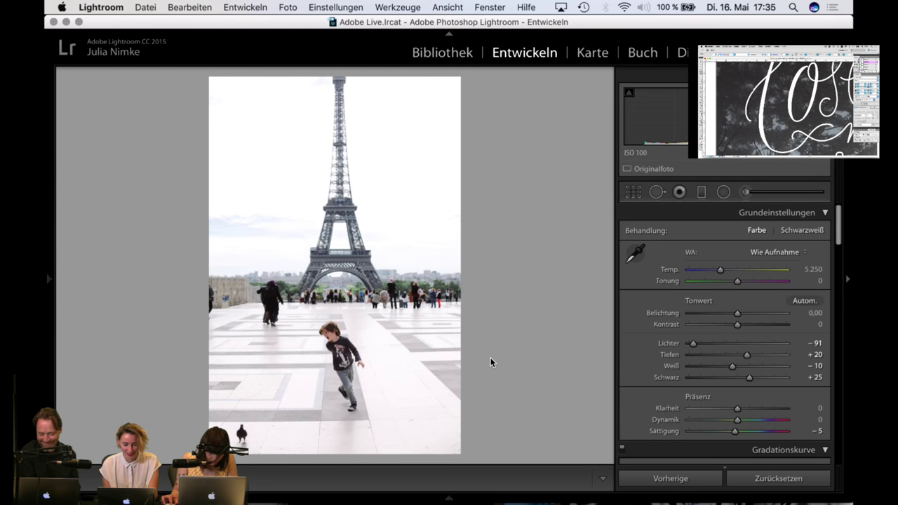
Step: Synchronize photo 7's develop settings to photos 8 and 9 in the library grid, keeping the preselected options
key(g)
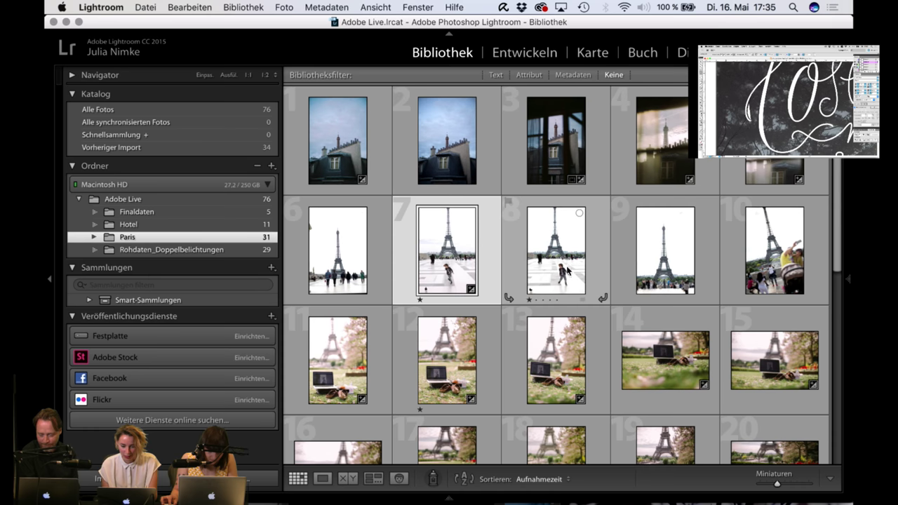
shift+click(668, 272)
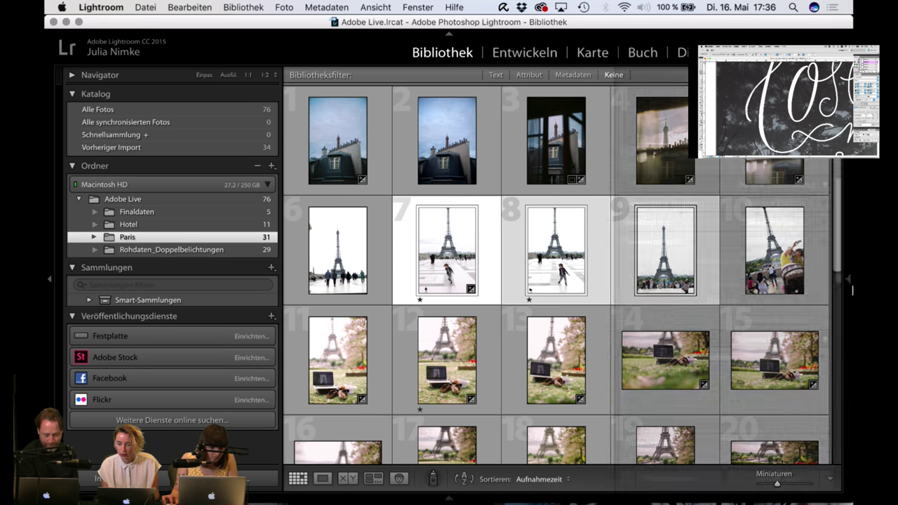
click(778, 478)
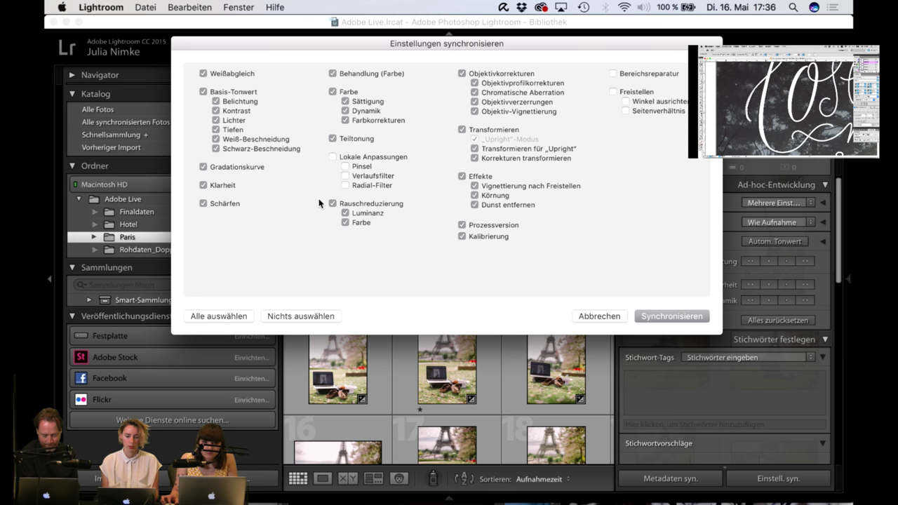
click(649, 315)
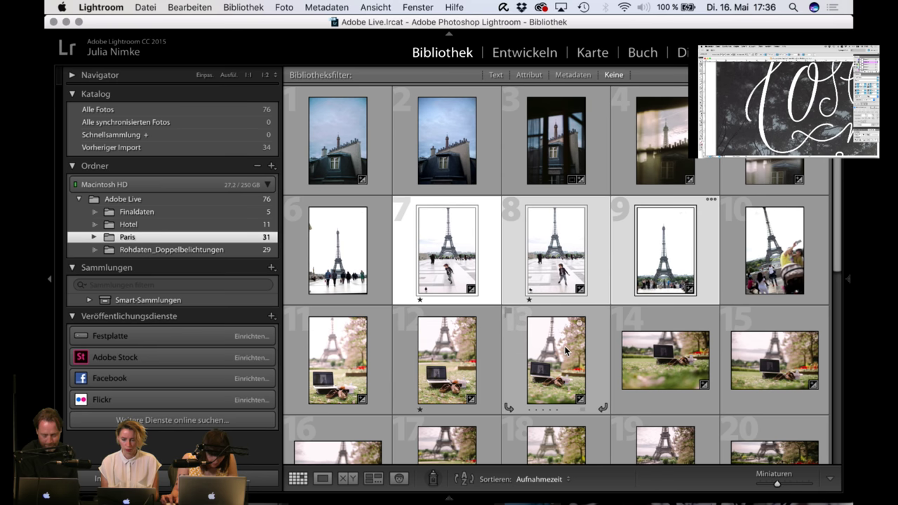
Step: Review photos 8 and 9 enlarged and check photo 9's develop settings
click(659, 352)
double_click(561, 272)
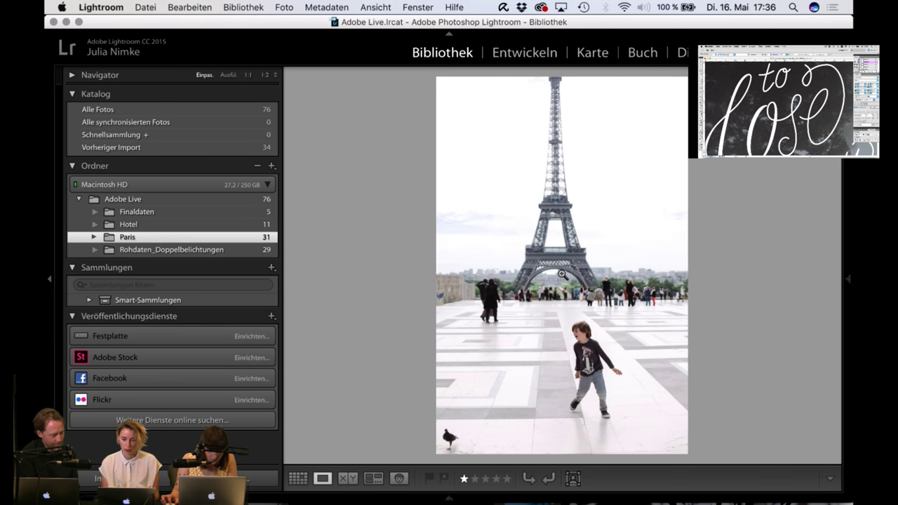
key(Right)
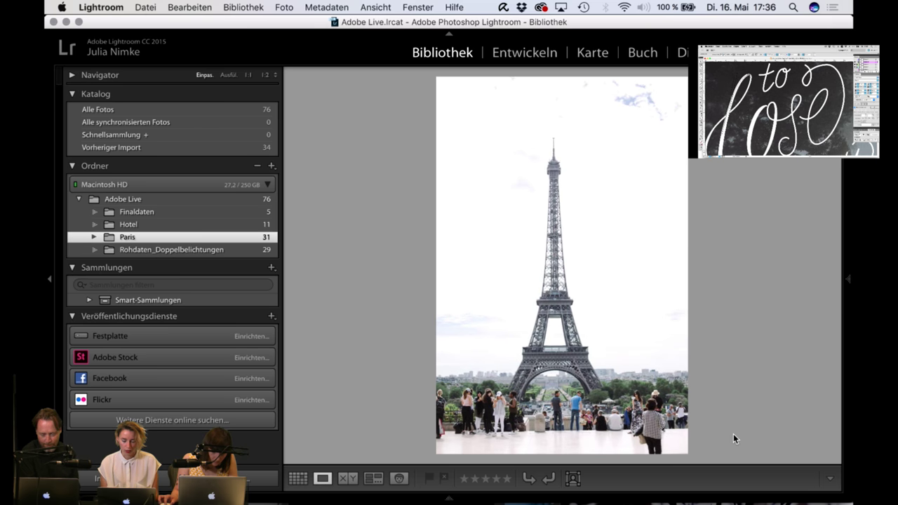
click(526, 55)
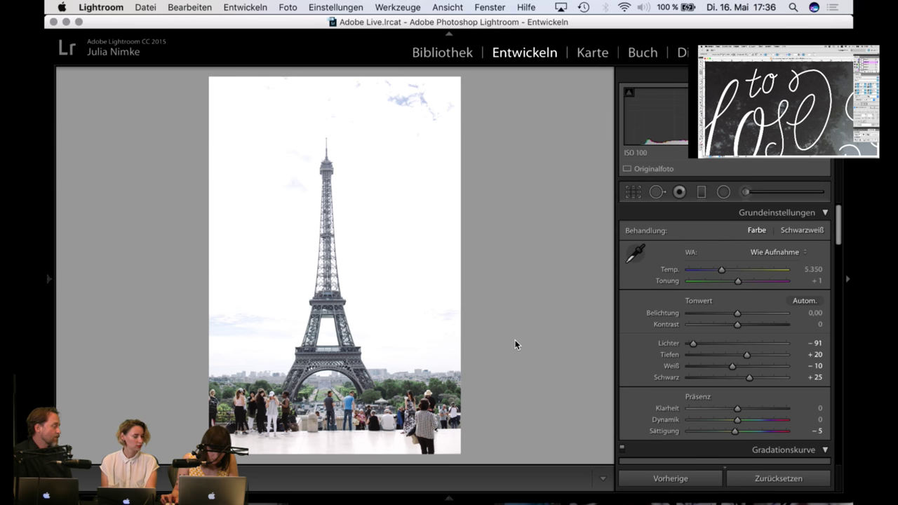
Step: Synchronize photo 9's develop settings to photo 6 in the library grid
key(g)
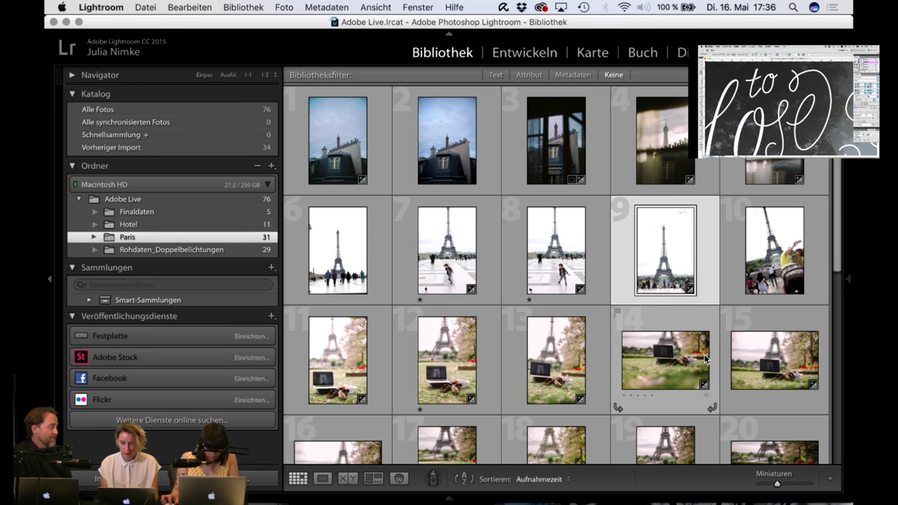
click(350, 280)
mouse_move(850, 296)
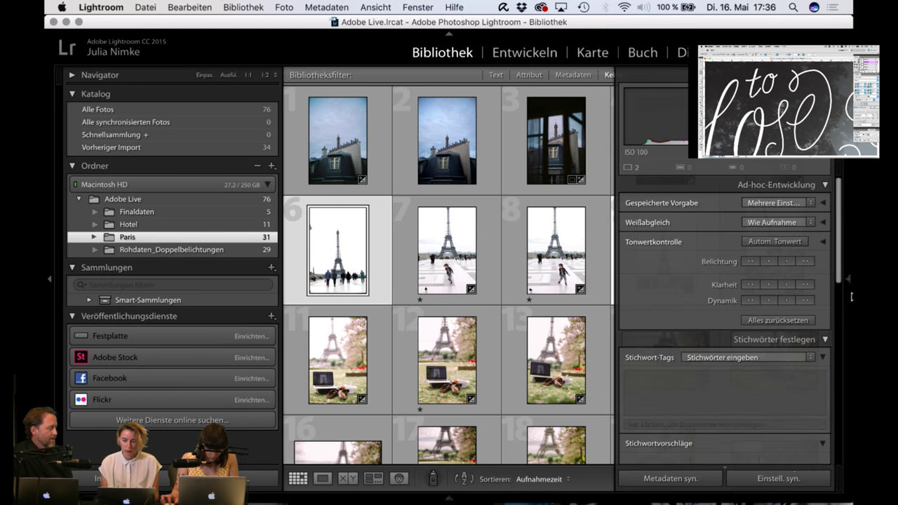
click(784, 482)
key(Return)
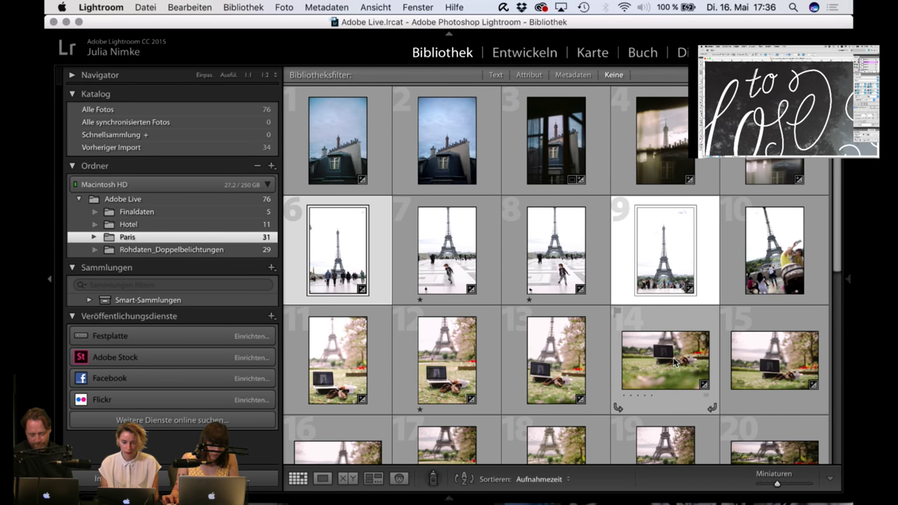
Step: Select photos 11 through 28, the laptop on the lawn, and synchronize photo 11's develop settings across them
scroll(674, 362, down, 3)
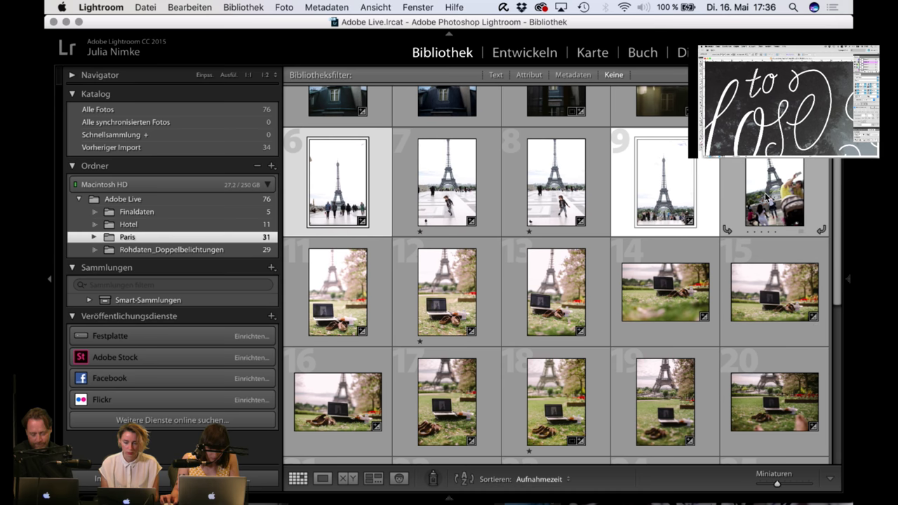
click(371, 301)
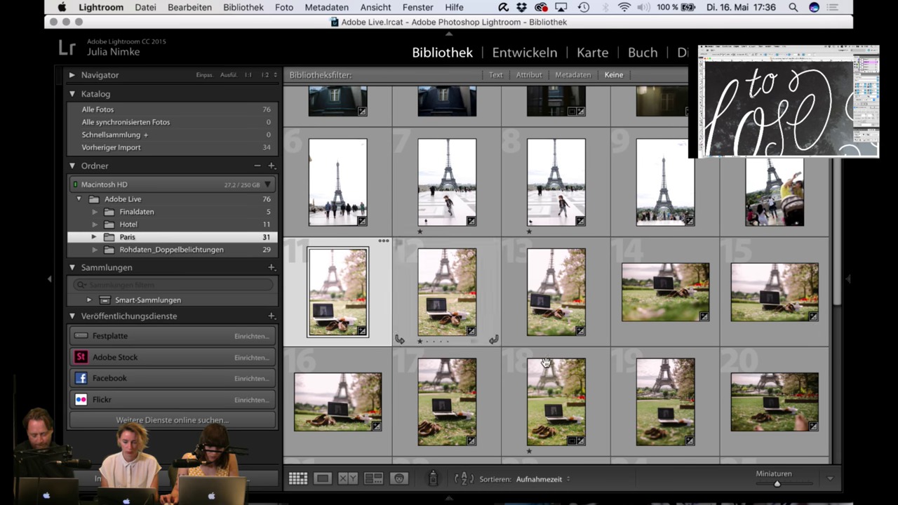
scroll(556, 377, down, 6)
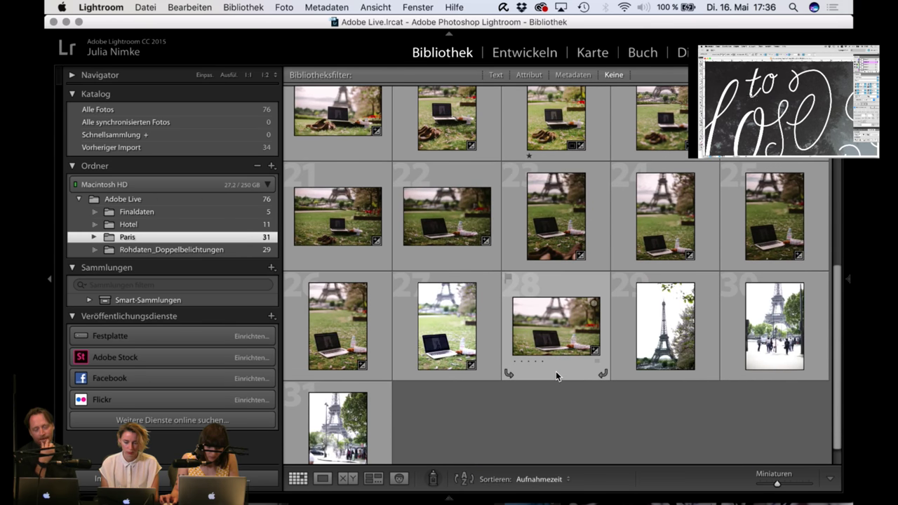
shift+click(575, 351)
click(847, 279)
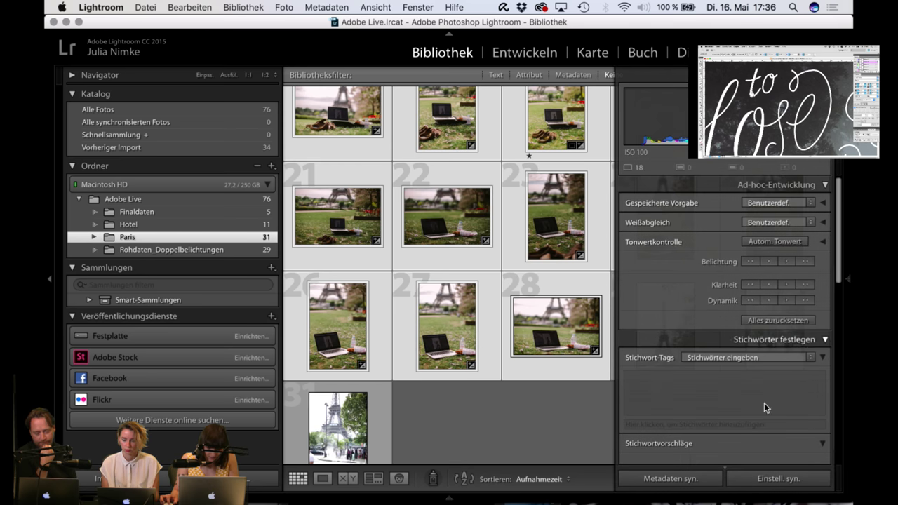
click(751, 481)
key(Return)
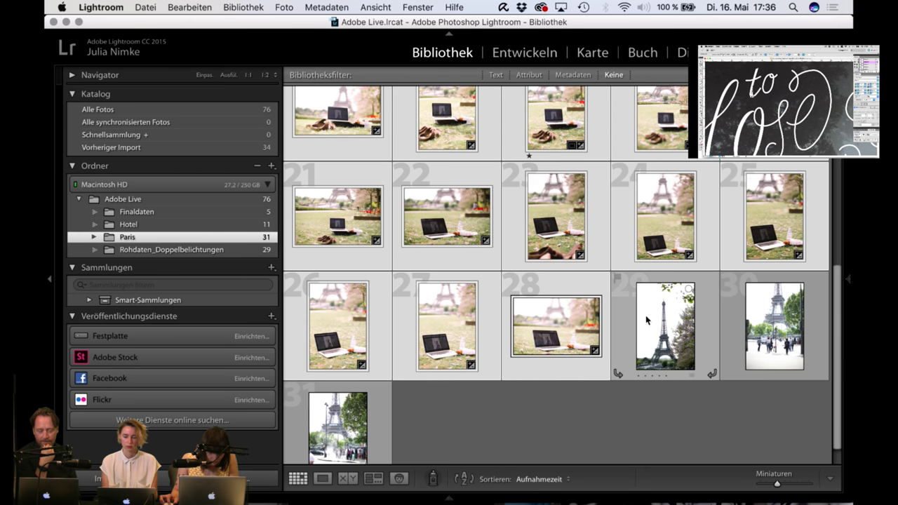
Step: Open photo 29, the Eiffel Tower beside the blossoming tree, for developing and apply the user preset neutral_f
click(591, 331)
key(Right)
key(e)
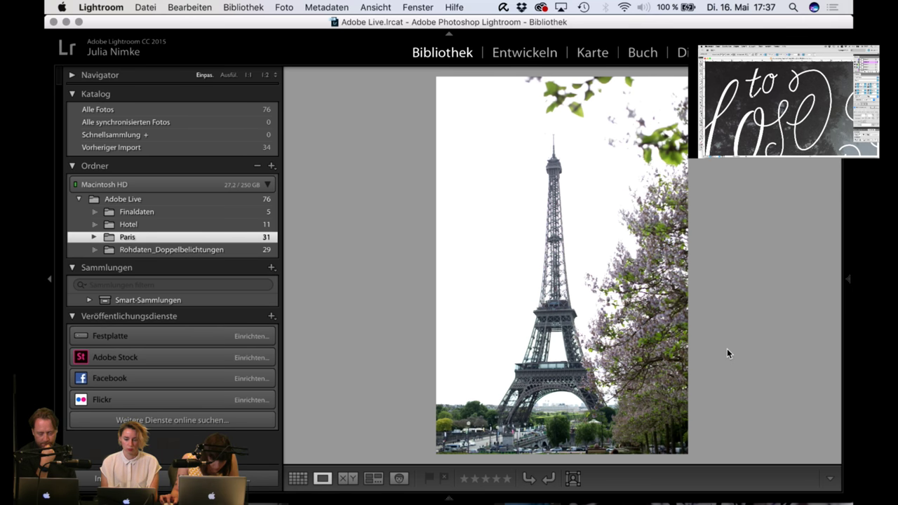
key(d)
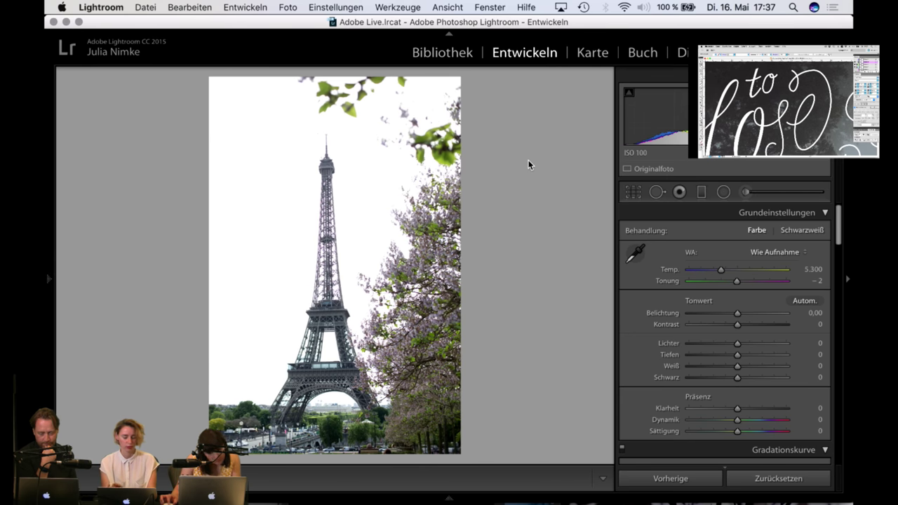
key(g)
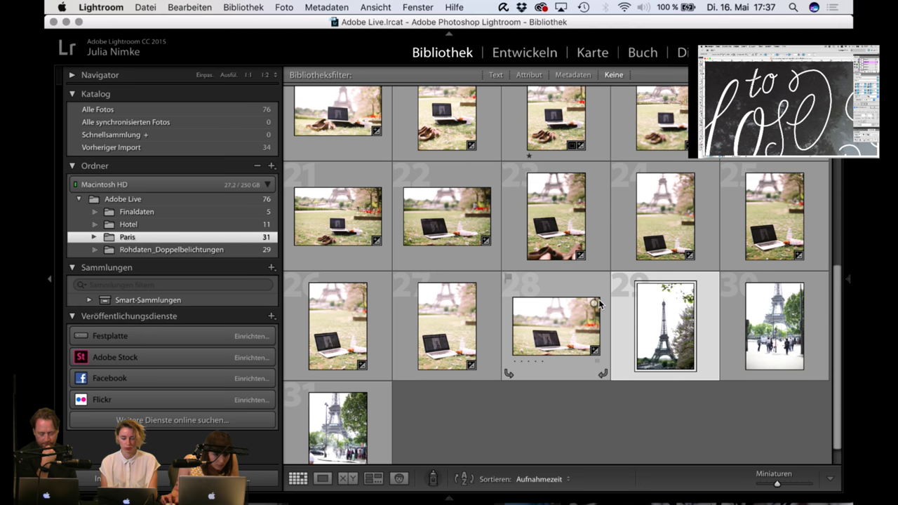
click(524, 52)
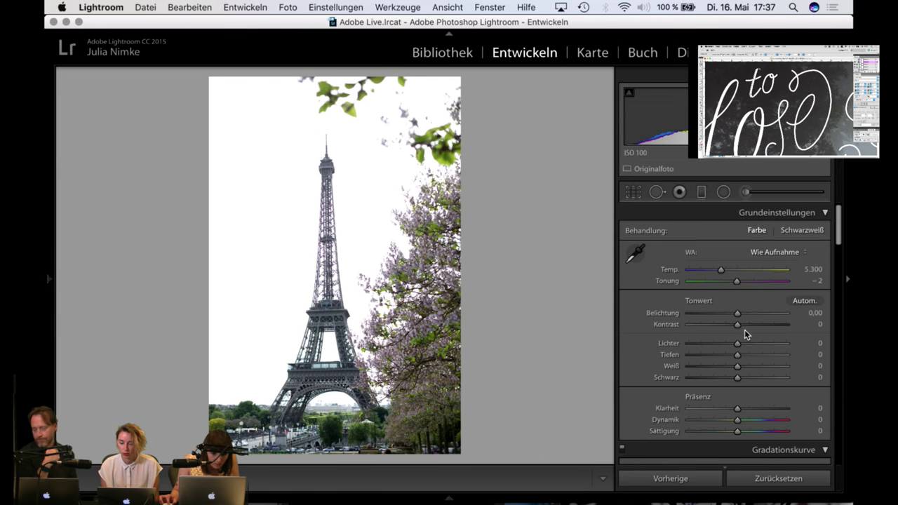
mouse_move(47, 280)
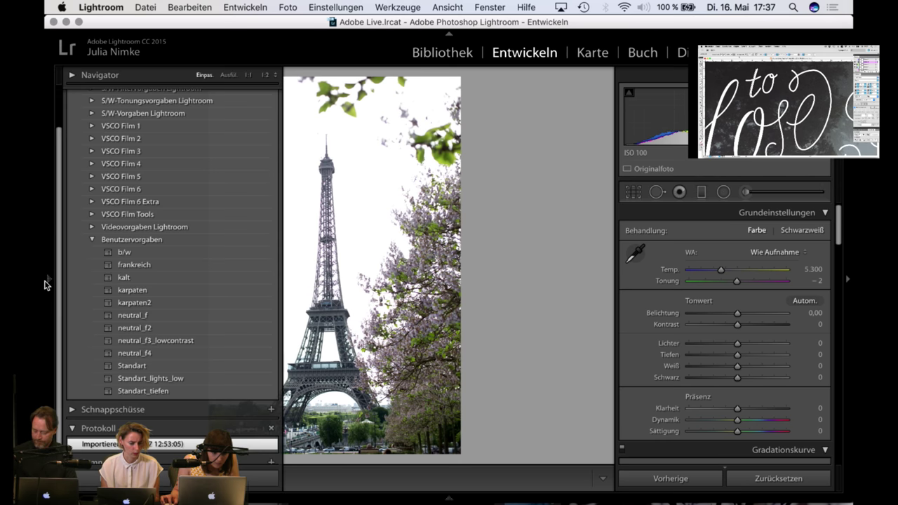
click(143, 316)
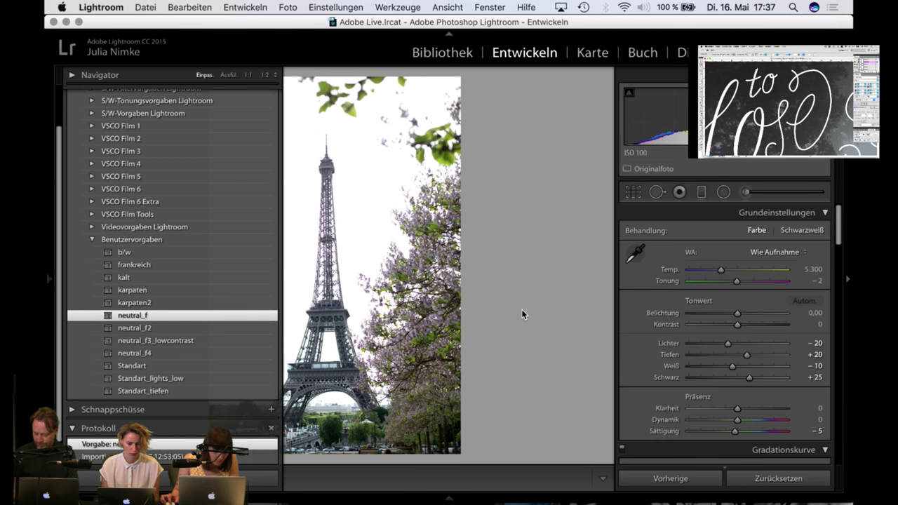
Step: Set the Eiffel Tower photo's Lichter to -88, Kontrast to +22 and colour temperature to 6500
click(694, 343)
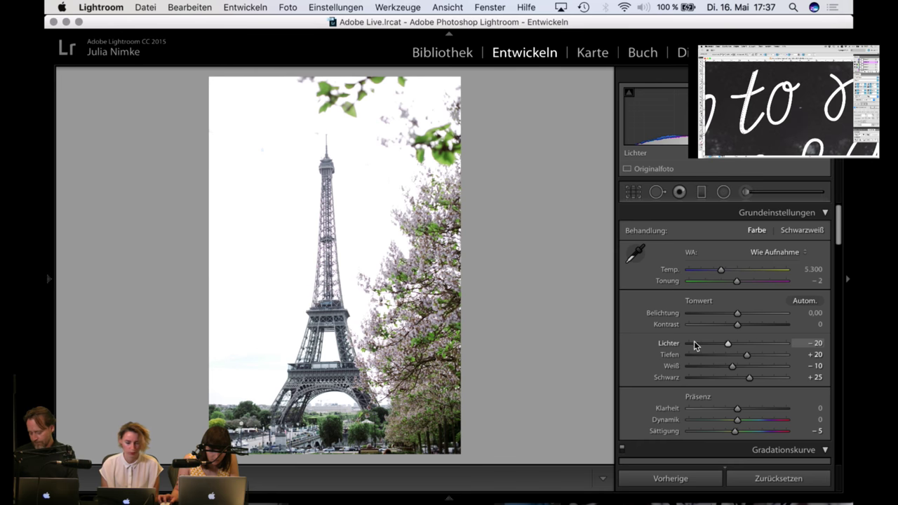
click(749, 325)
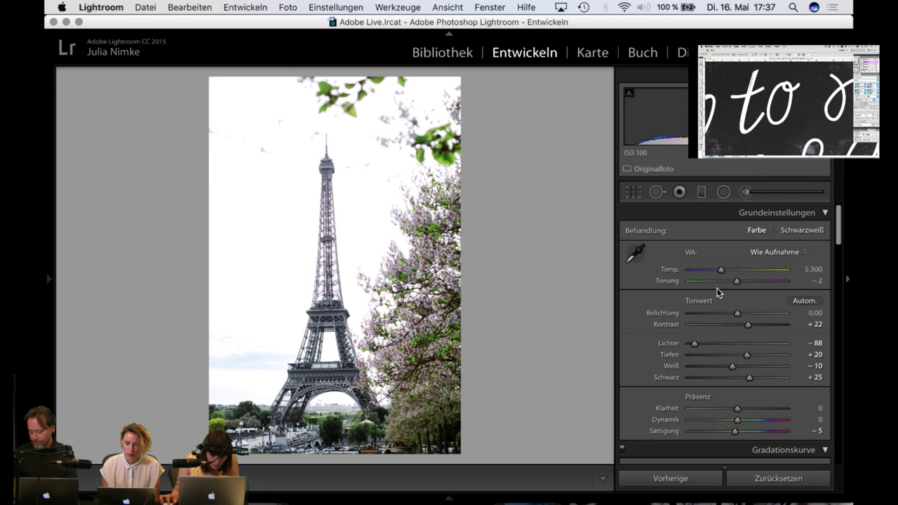
click(810, 270)
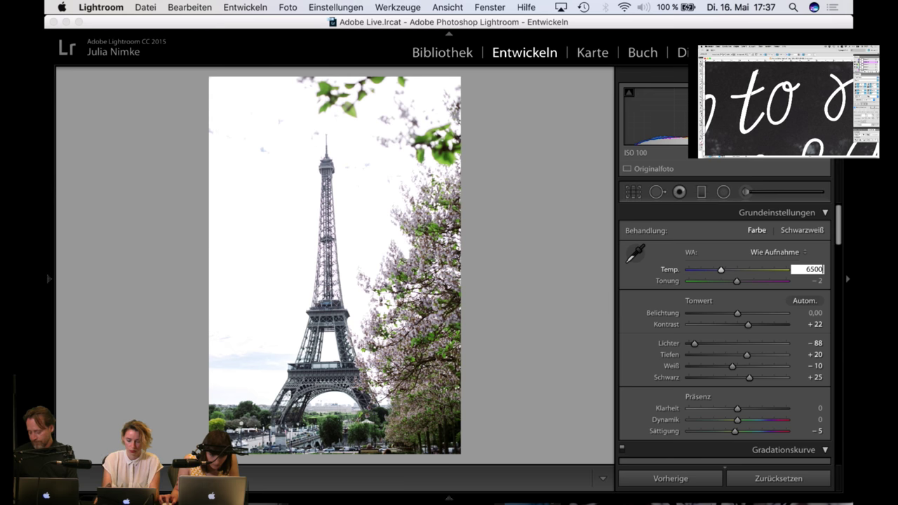
key(Return)
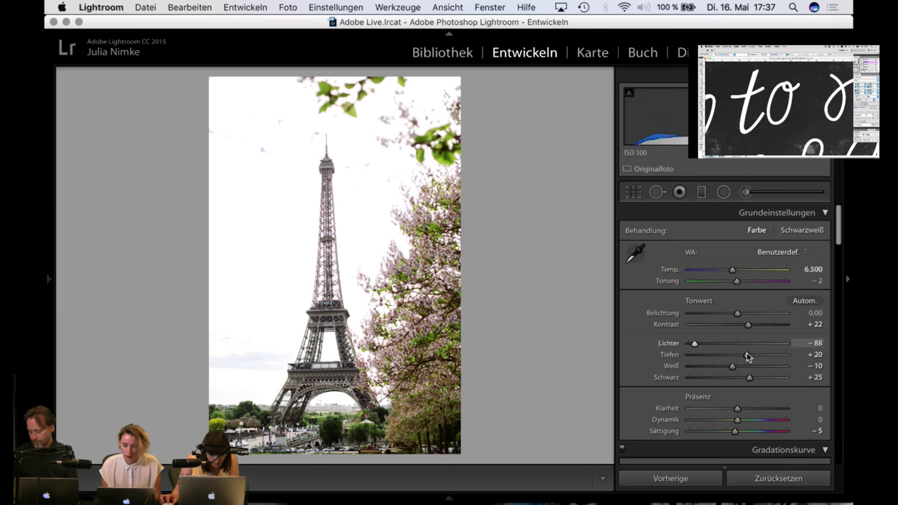
Step: Lower the Eiffel Tower photo's Weiß value to -100 and raise its Klarheit to +19
click(693, 368)
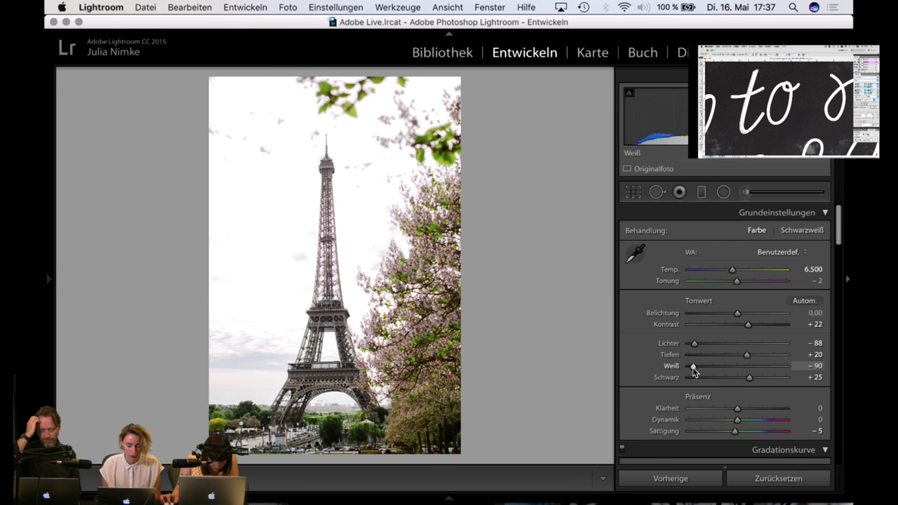
drag(705, 369, 684, 367)
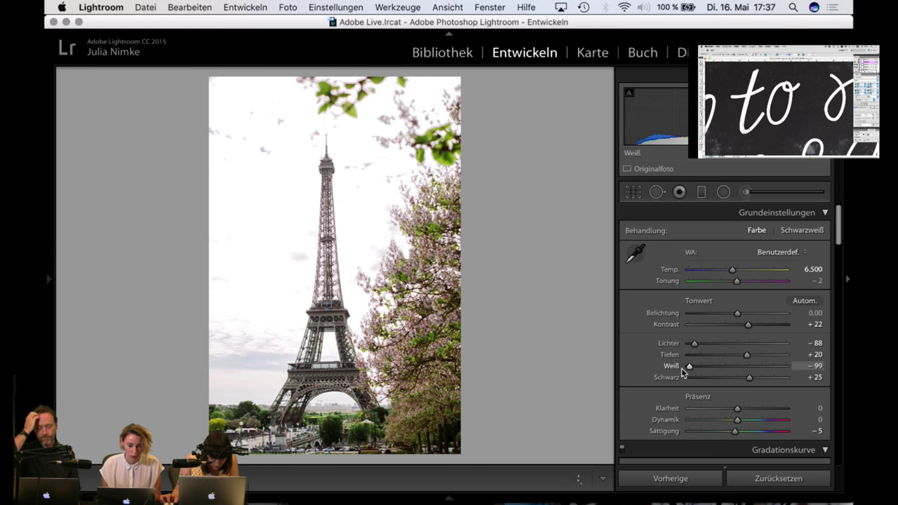
scroll(697, 395, down, 3)
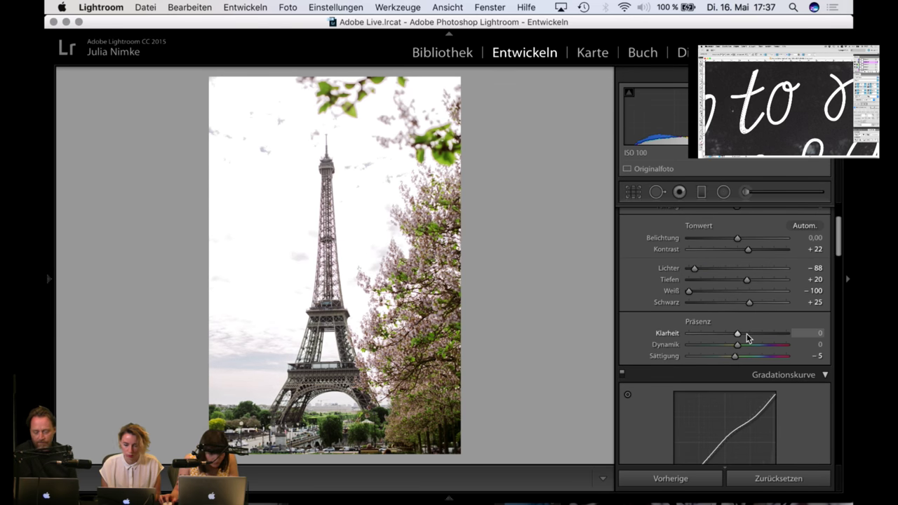
click(746, 333)
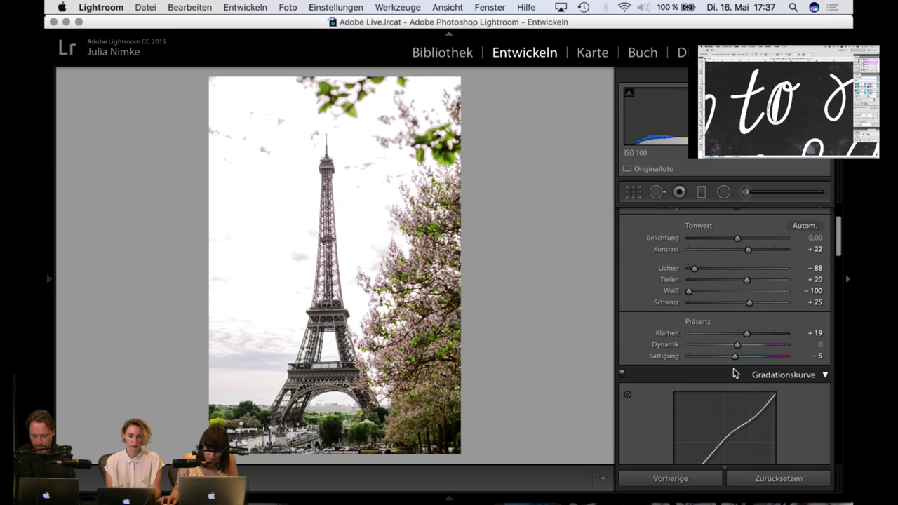
Step: Select photos 29 through 31 in the library grid and synchronize photo 29's develop settings across them
key(g)
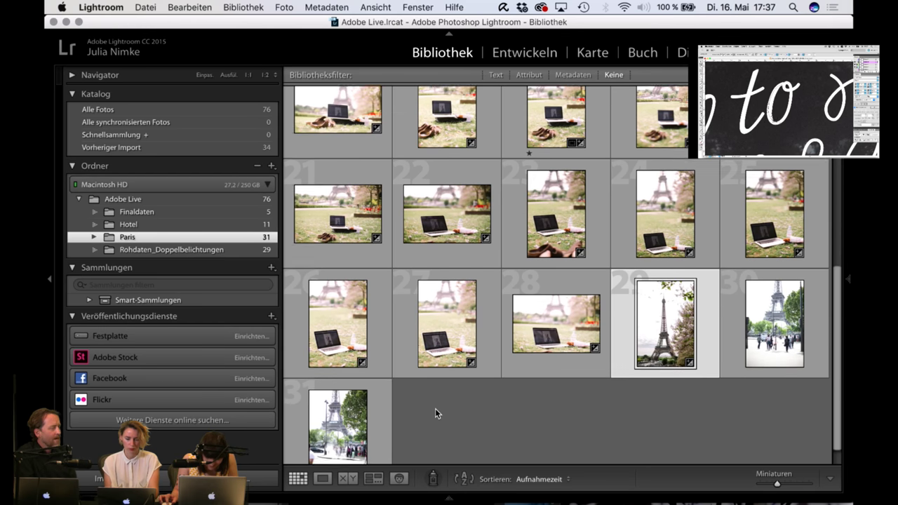
scroll(435, 408, down, 1)
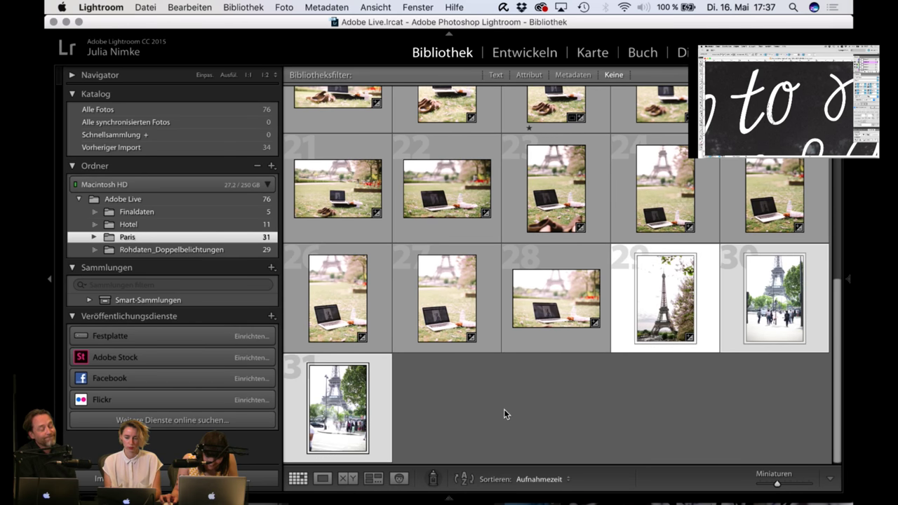
mouse_move(848, 291)
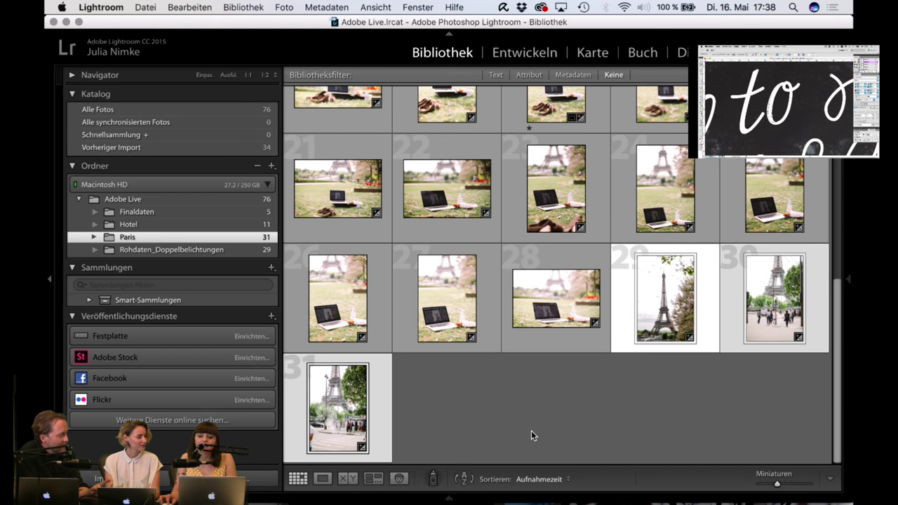
Step: Open photo 12, the one-star shot of the laptop on the lawn, in the Develop module
click(547, 314)
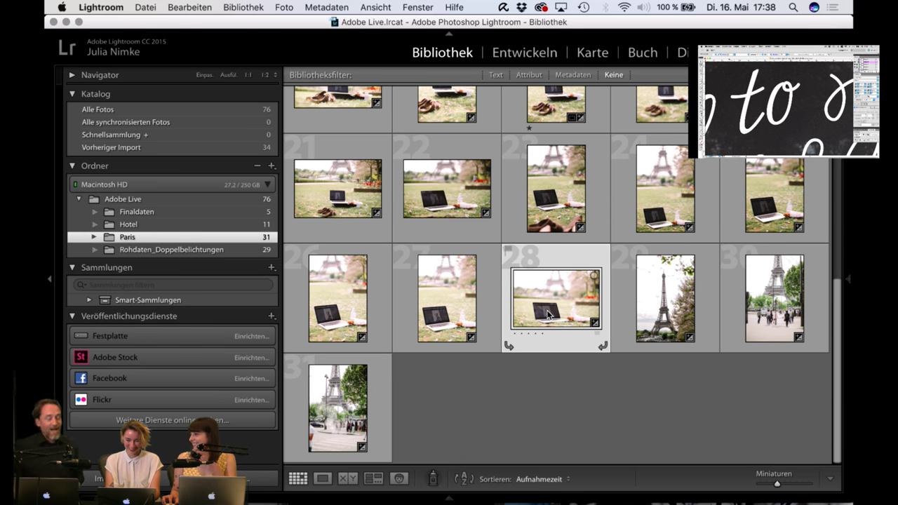
key(Up)
scroll(548, 313, up, 3)
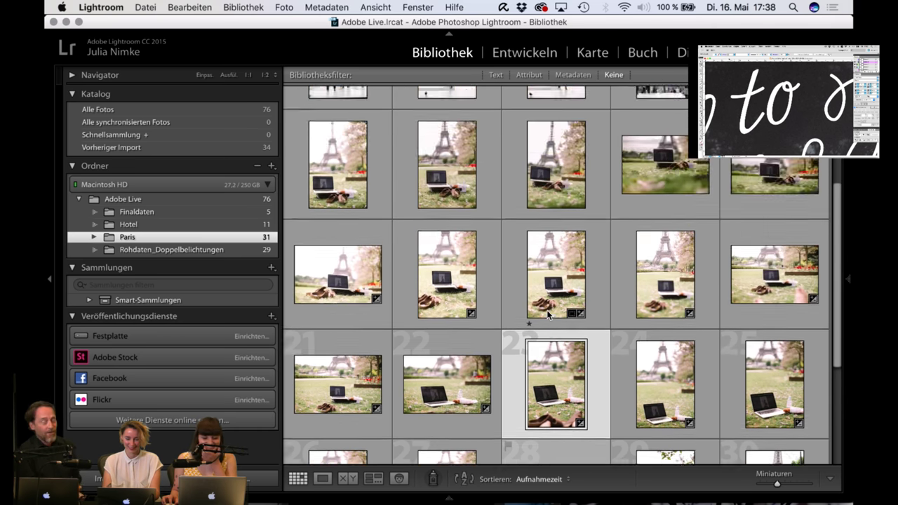
scroll(547, 313, up, 3)
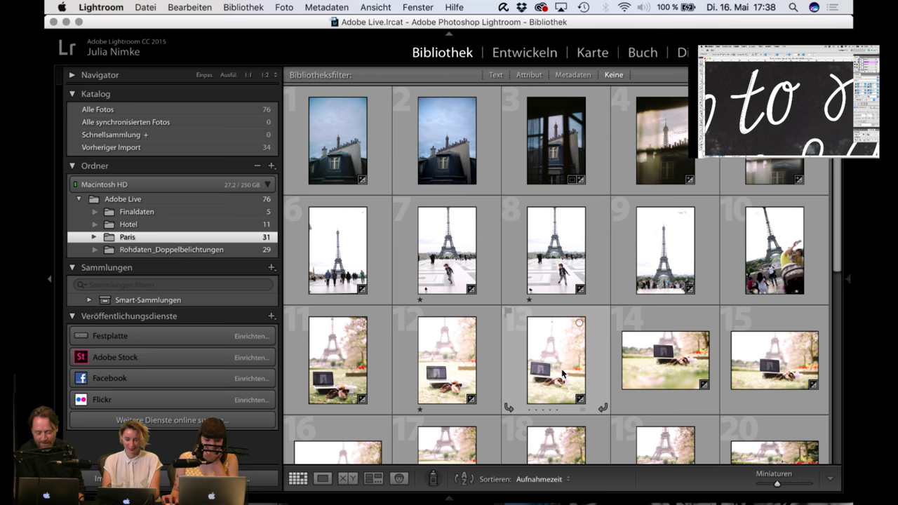
double_click(448, 358)
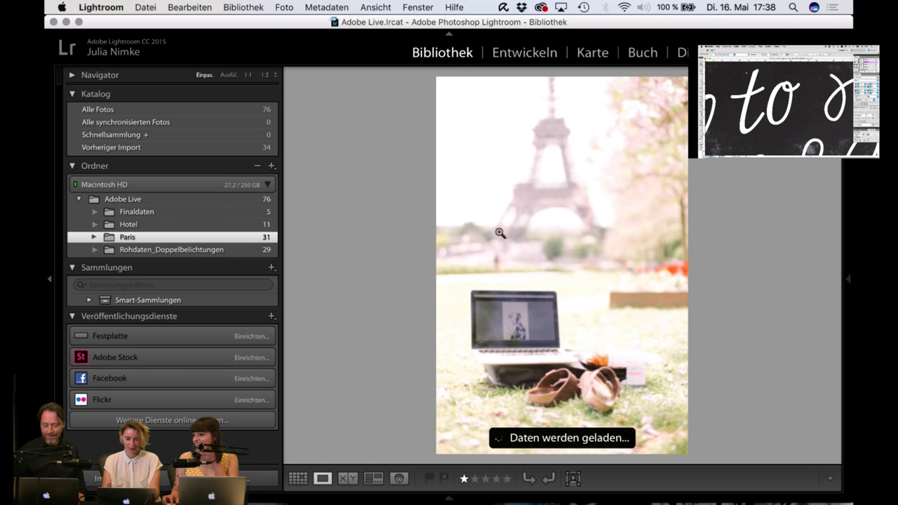
click(547, 54)
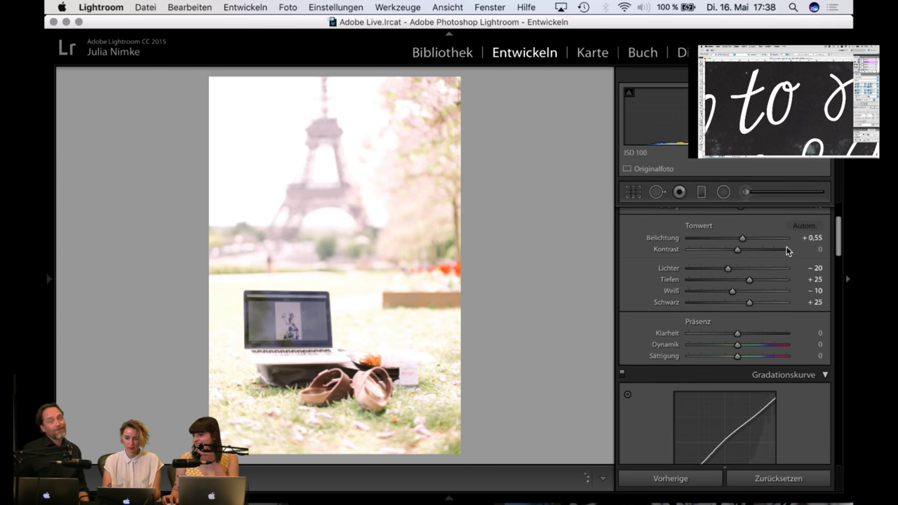
Step: Set photo 12's Belichtung to -0.35, Lichter to -100 and Klarheit to +16, and return to the library grid
click(810, 238)
text(0)
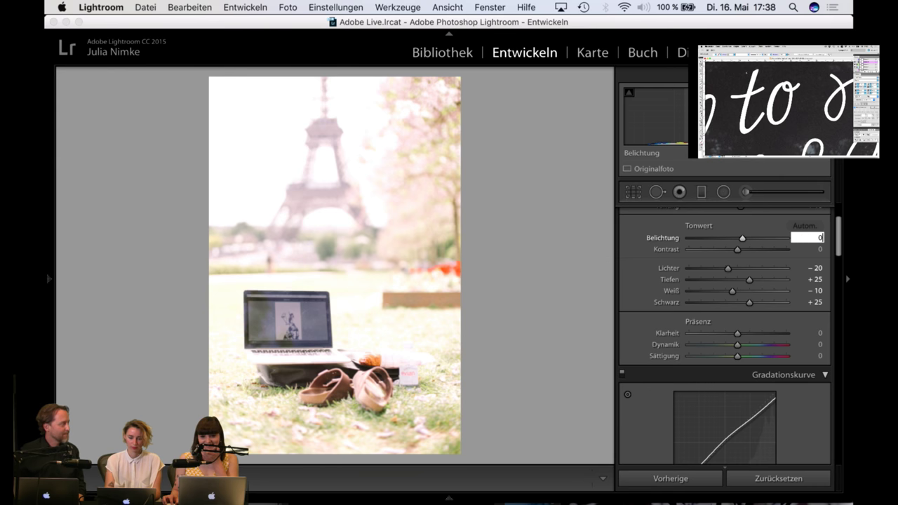
key(Tab)
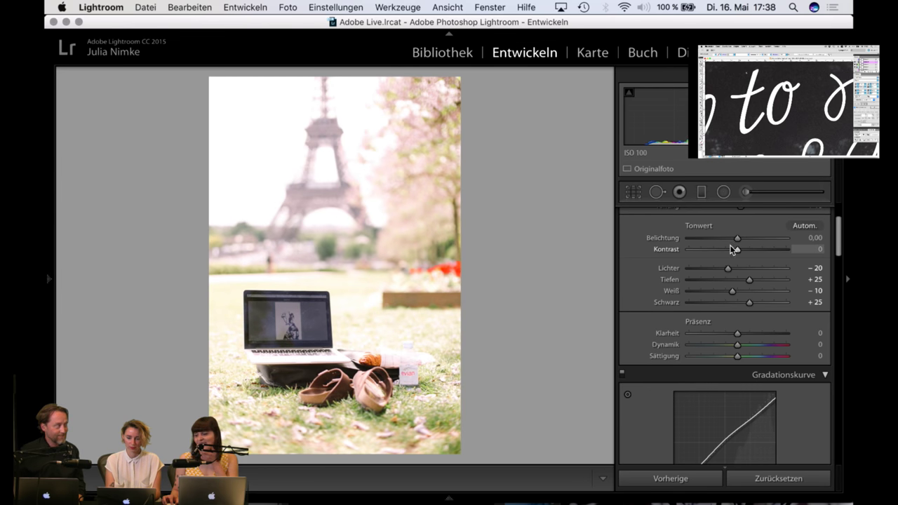
drag(736, 238, 734, 240)
click(702, 269)
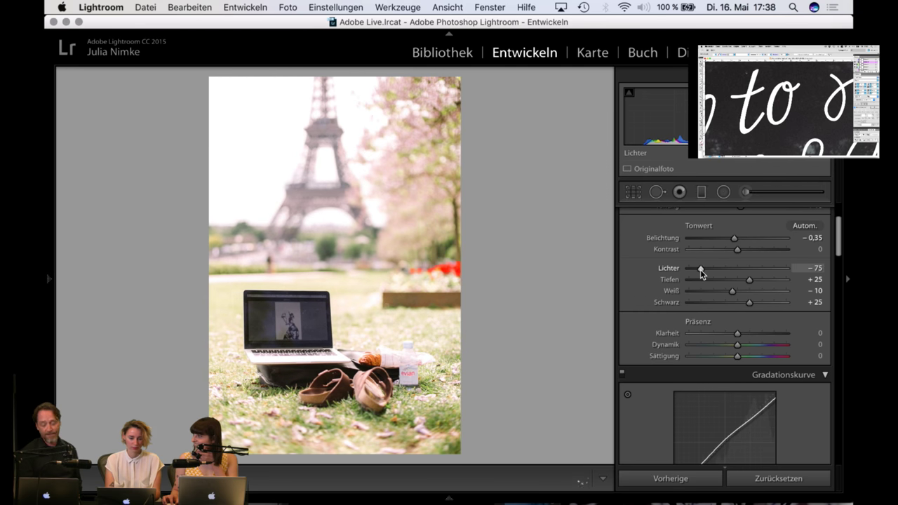
drag(701, 271, 676, 274)
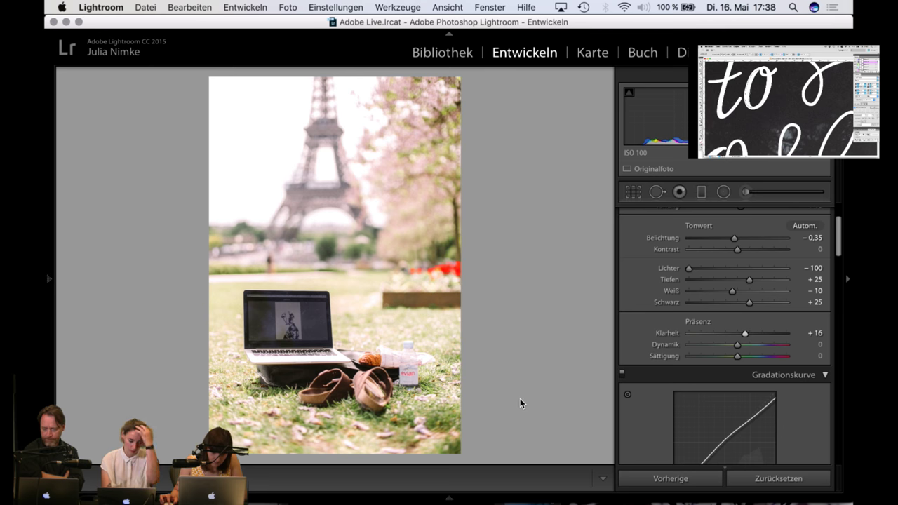
key(g)
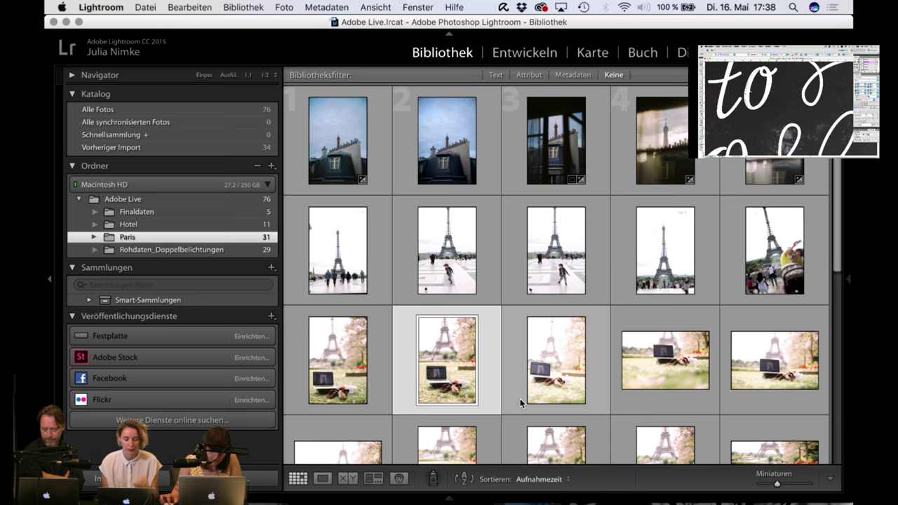
Step: Switch to Photoshop and hide every layer above Hintergrund in the fern portrait _Q1A1907-Bearbeitet.tif
scroll(533, 396, down, 2)
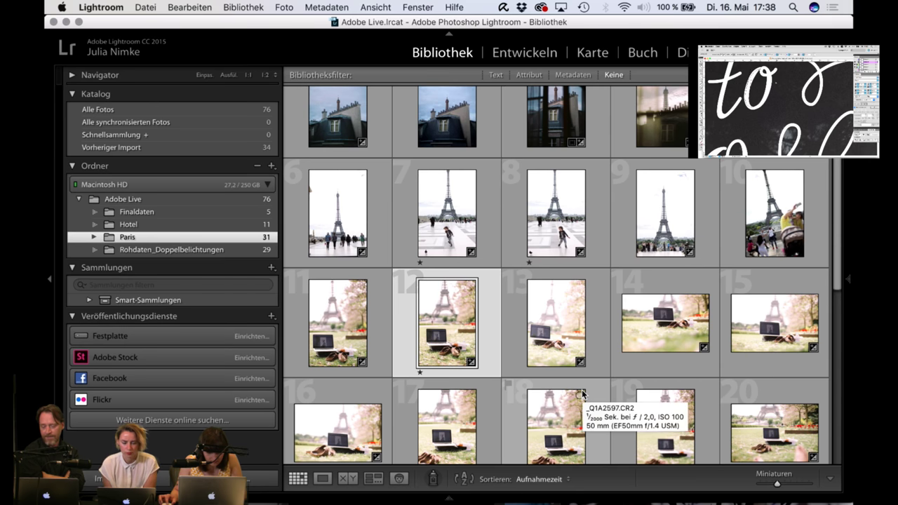
scroll(505, 309, up, 2)
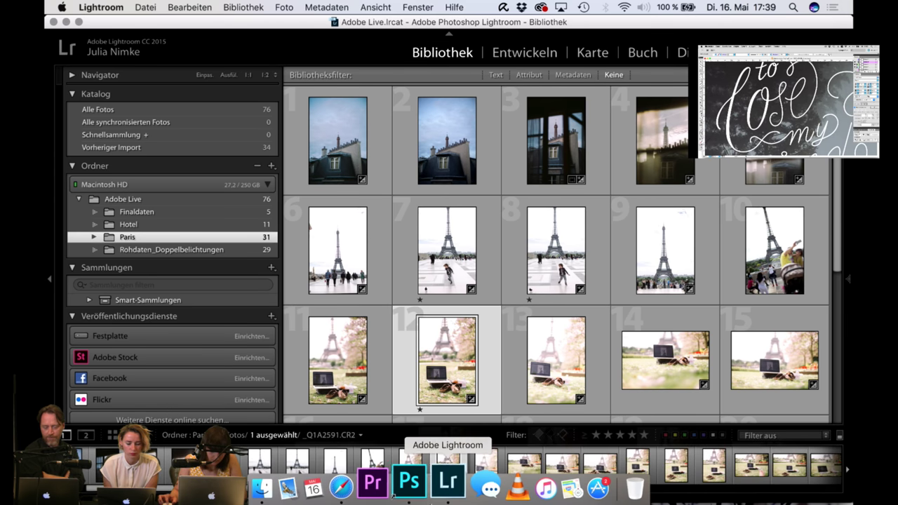
click(415, 484)
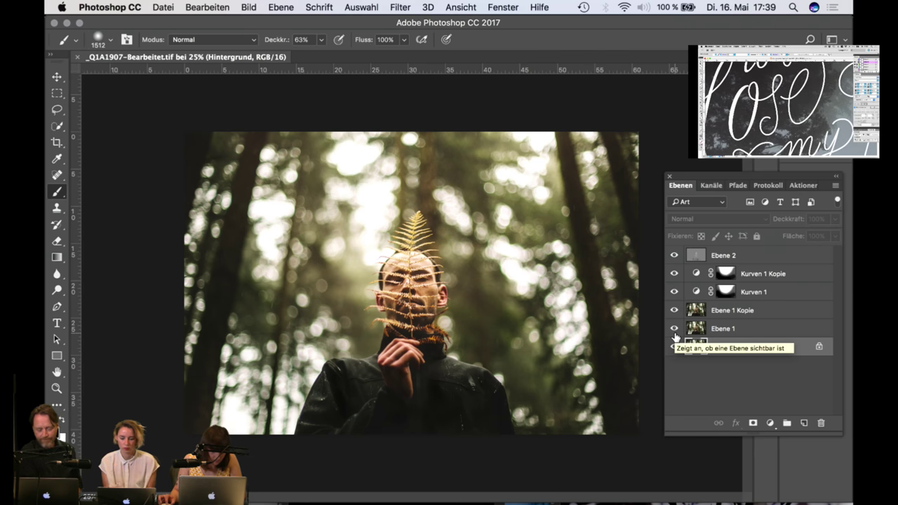
drag(674, 331, 675, 260)
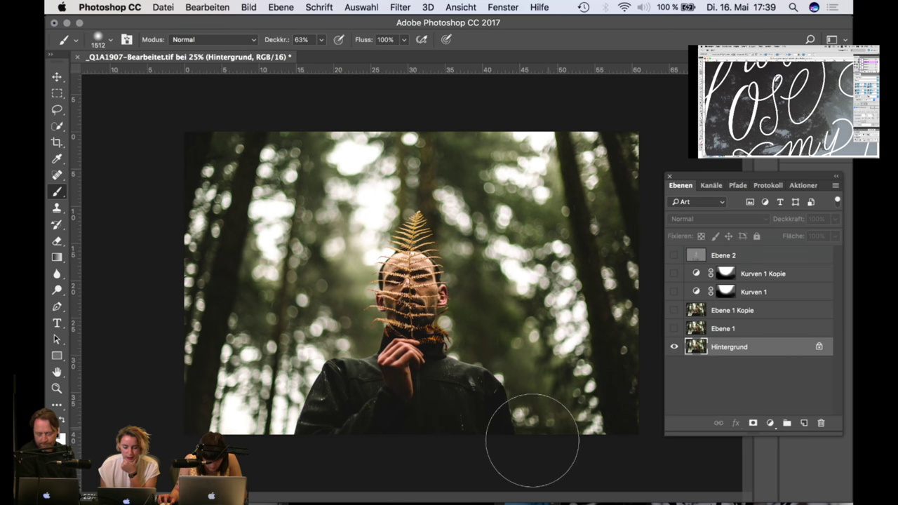
Step: Switch back to Lightroom and view photo 26, the fern portrait in the Rohdaten_Doppelbelichtungen folder, enlarged
click(442, 484)
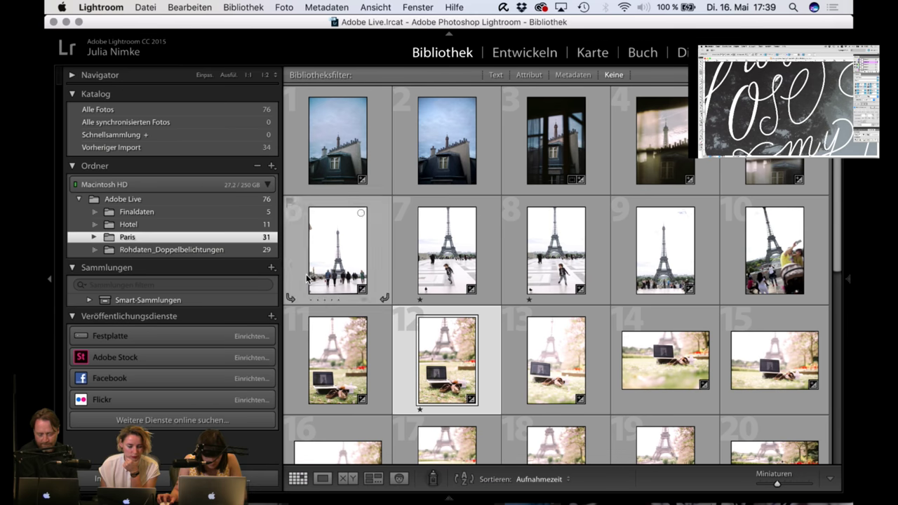
click(222, 251)
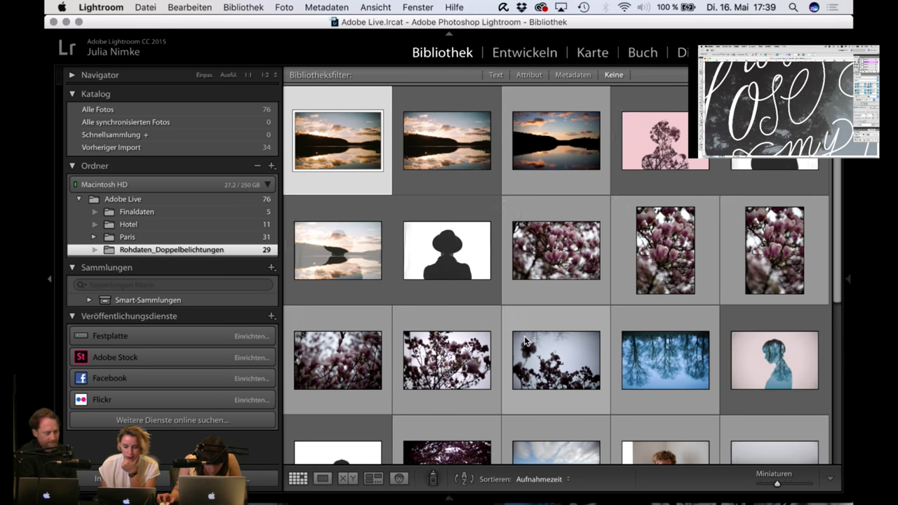
scroll(524, 335, down, 3)
scroll(526, 336, down, 3)
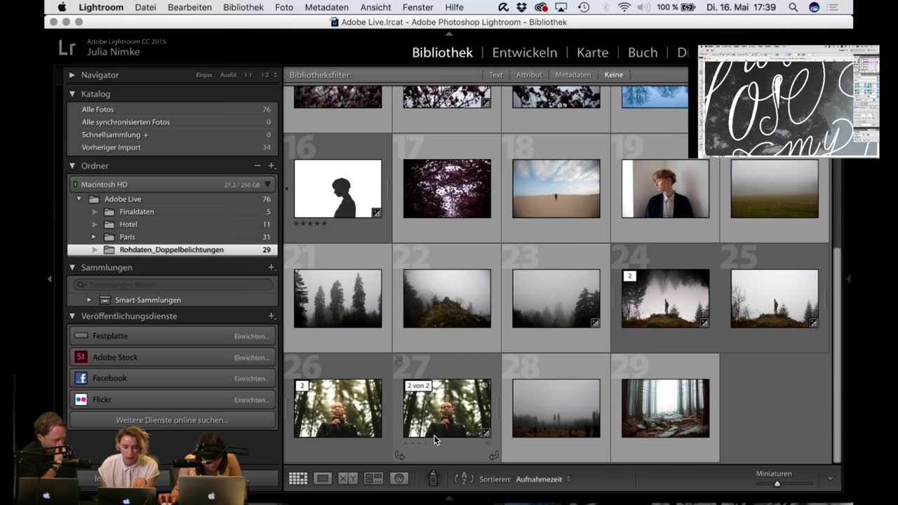
double_click(351, 421)
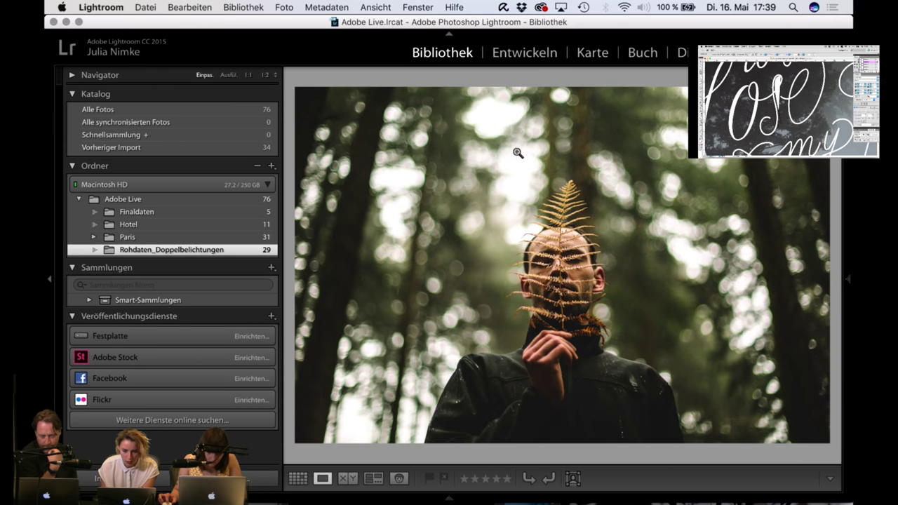
Step: Open the fern portrait in the Develop module and view its original import state from the edit history in a larger preview
click(525, 52)
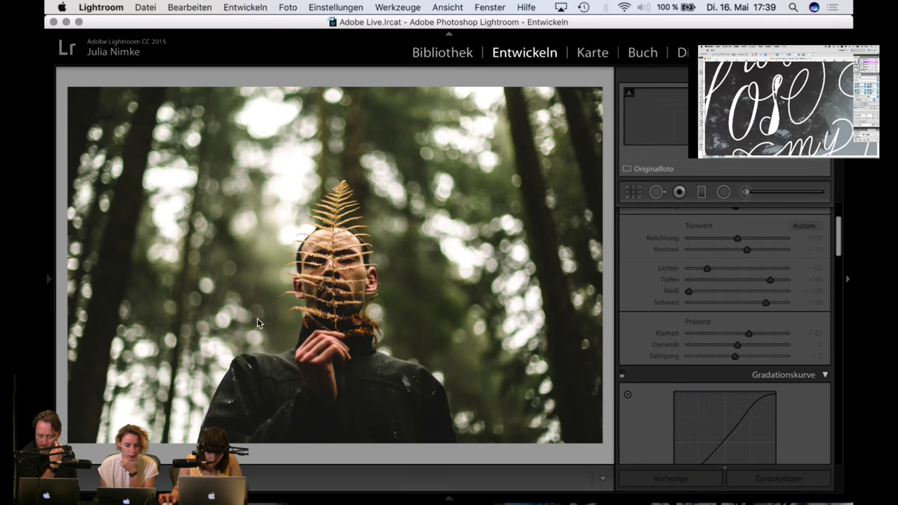
scroll(134, 362, down, 6)
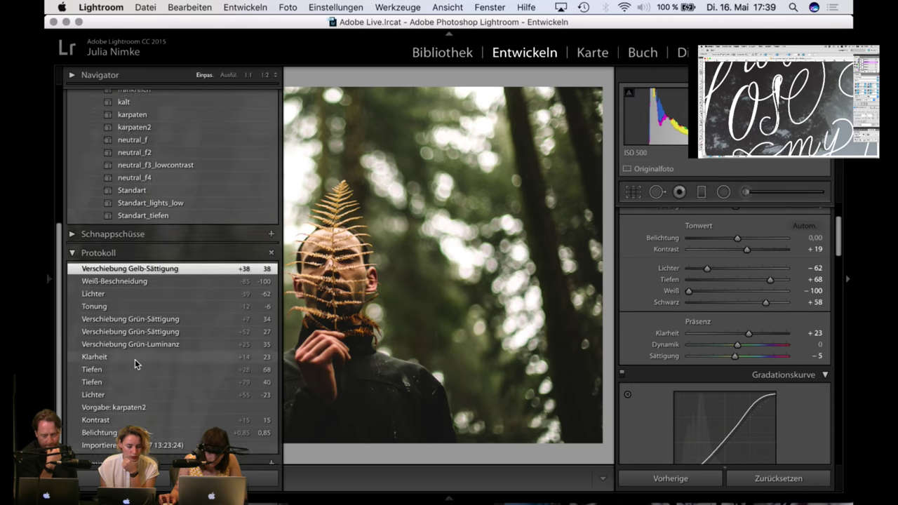
click(144, 430)
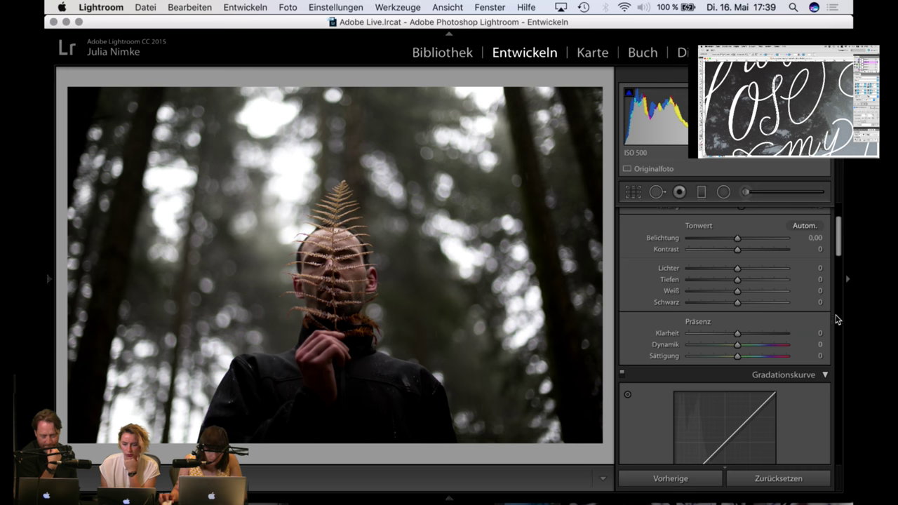
click(846, 284)
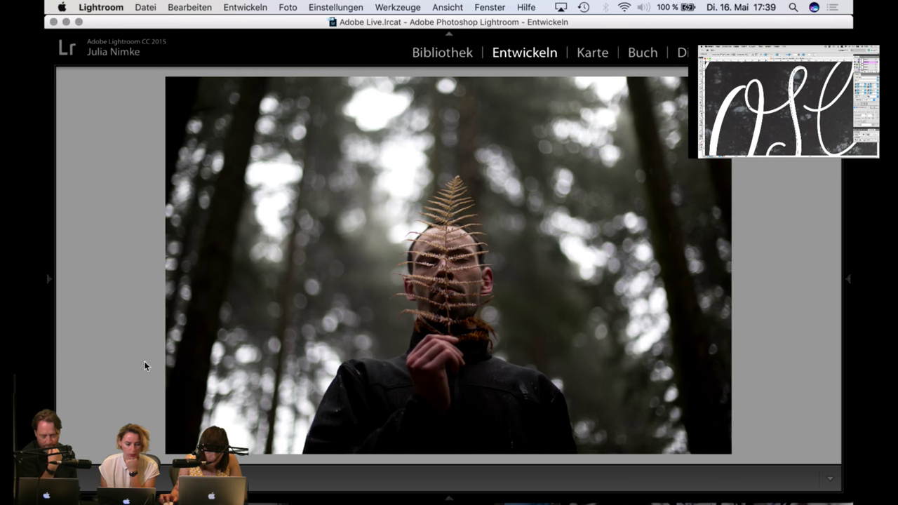
click(48, 281)
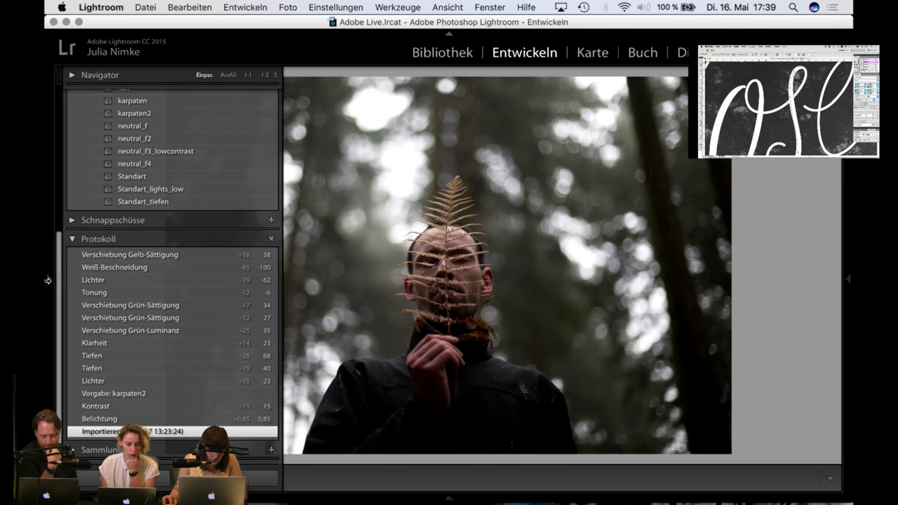
Step: Step through the portrait's edit history from Kontrast via Vorgabe: karpaten2 to the Grün-Sättigung entries, and return to the latest state, Verschiebung Gelb-Sättigung
click(120, 407)
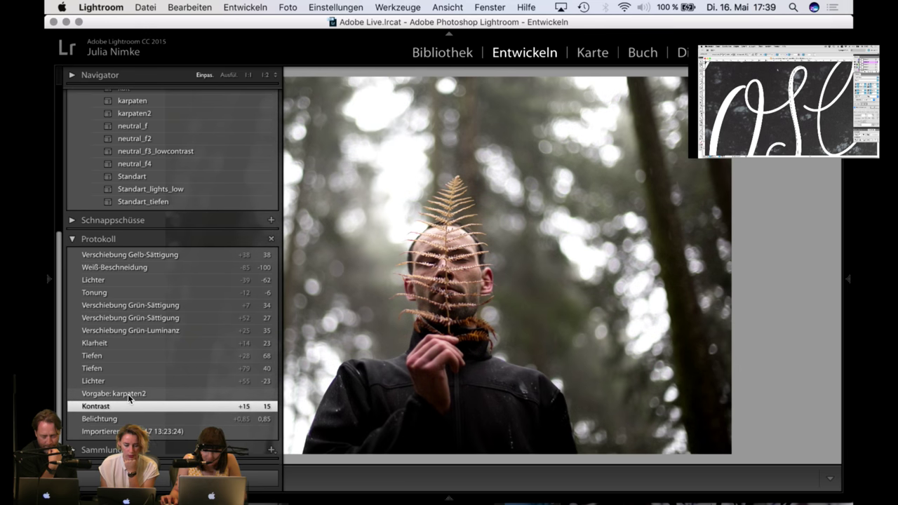
click(128, 394)
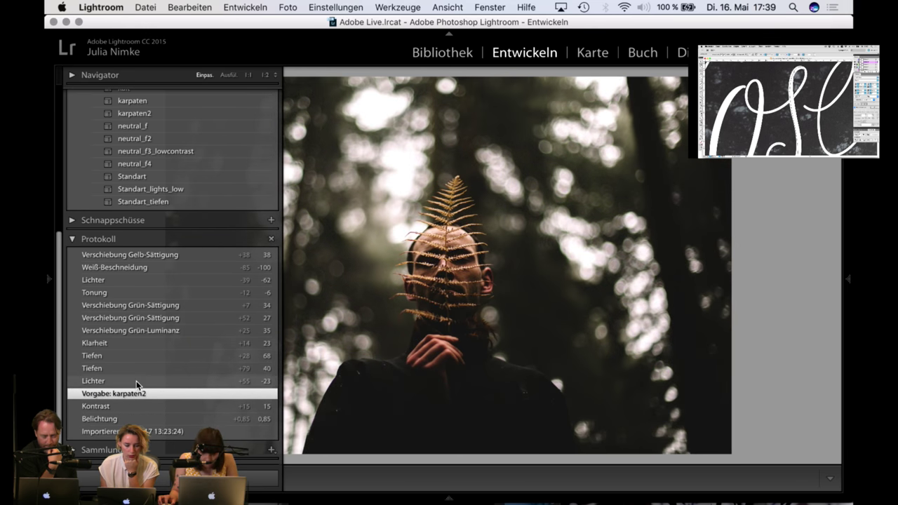
click(136, 381)
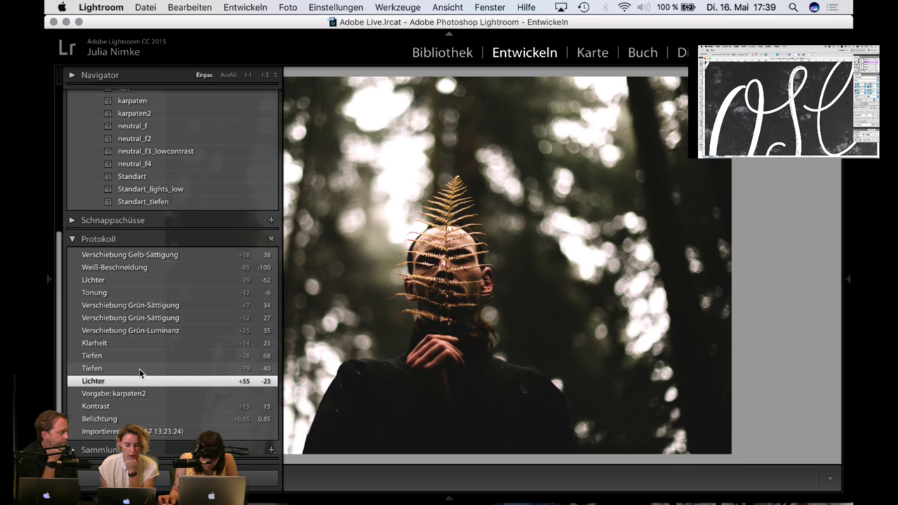
click(139, 368)
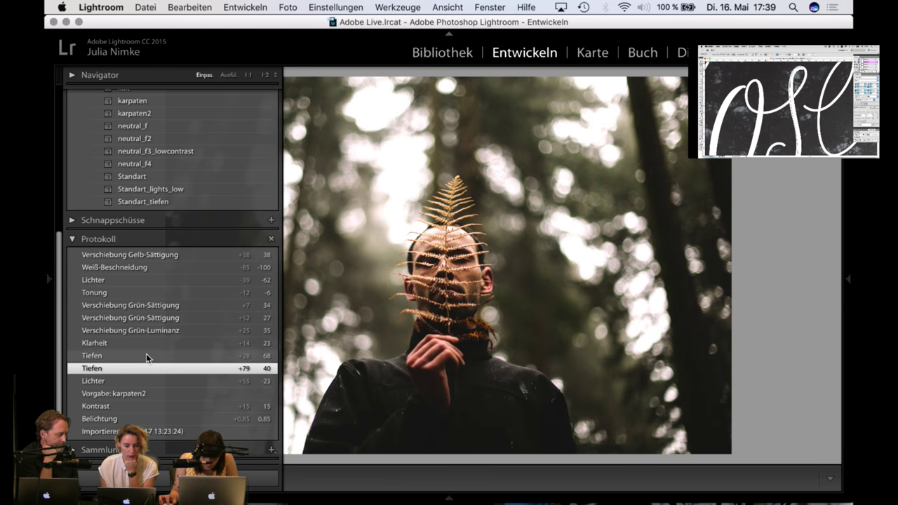
click(146, 355)
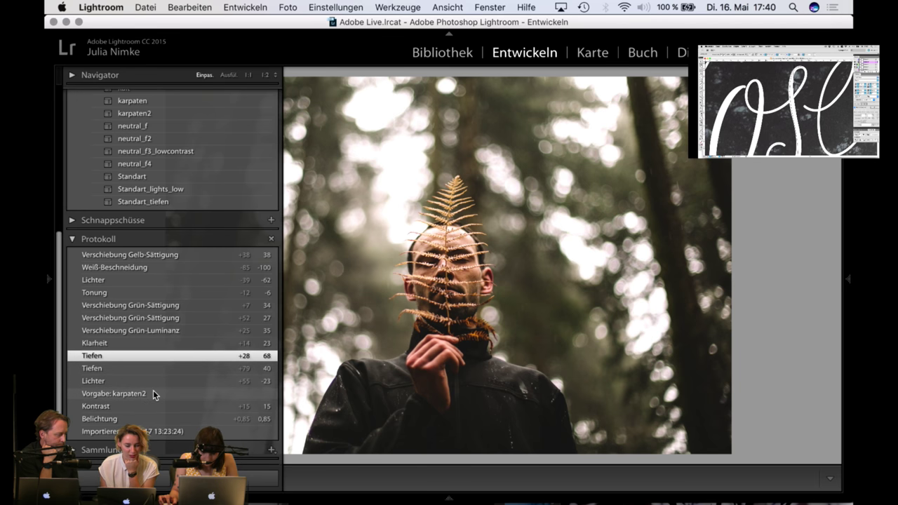
click(159, 345)
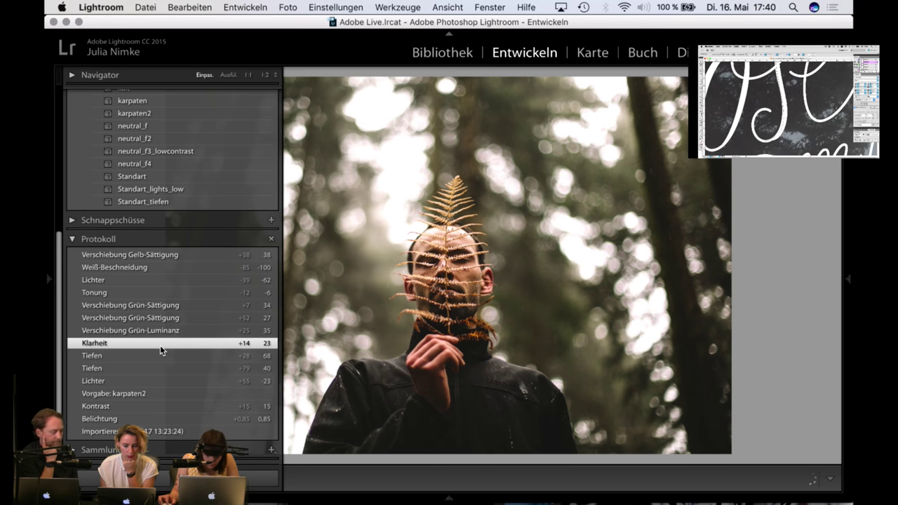
click(202, 333)
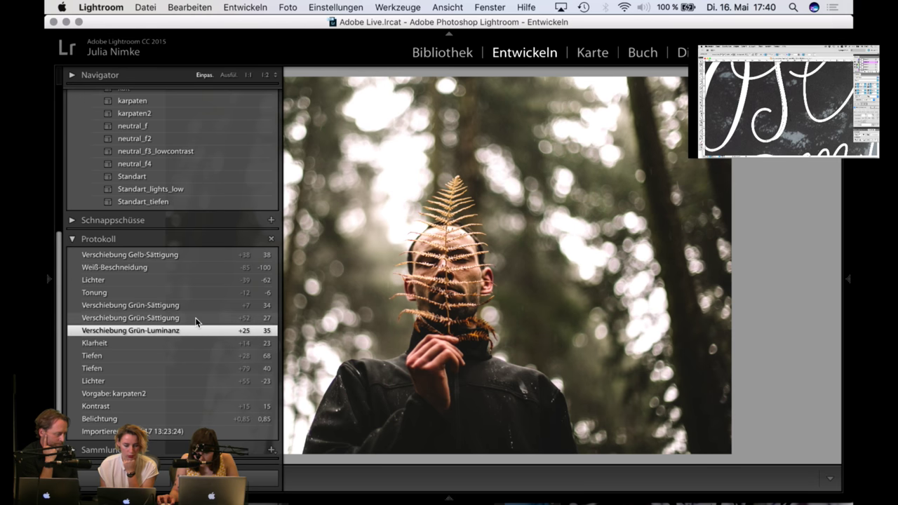
click(197, 320)
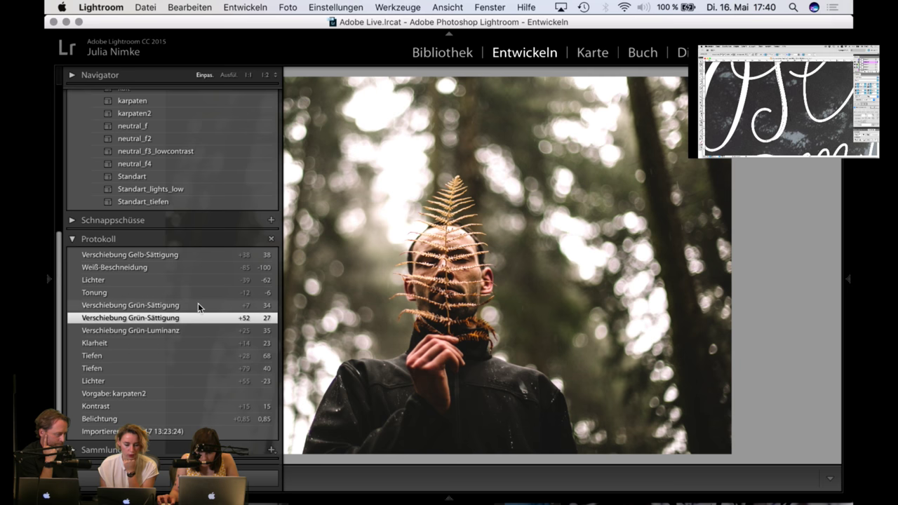
click(198, 305)
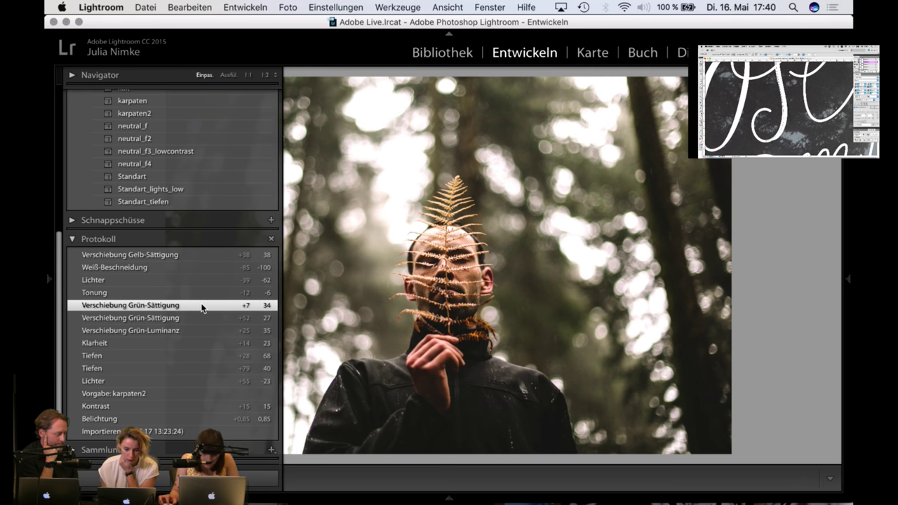
key(F7)
mouse_move(45, 282)
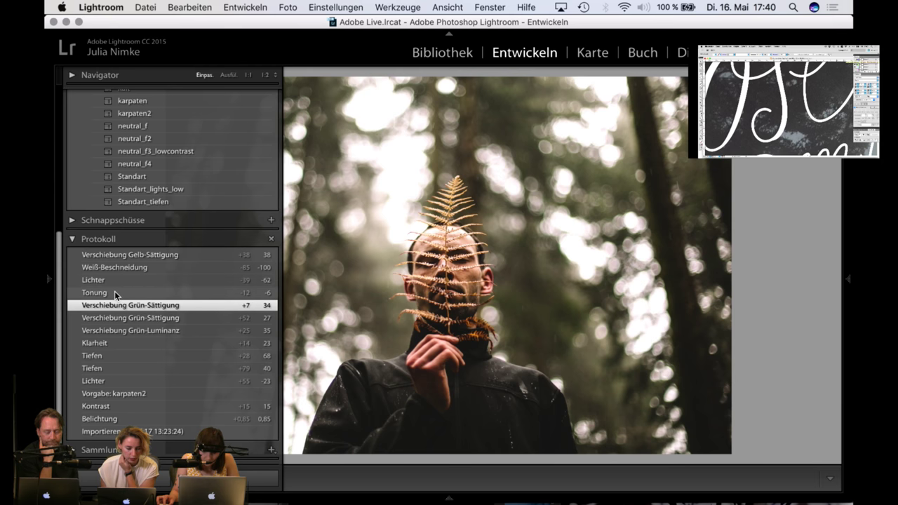
click(180, 256)
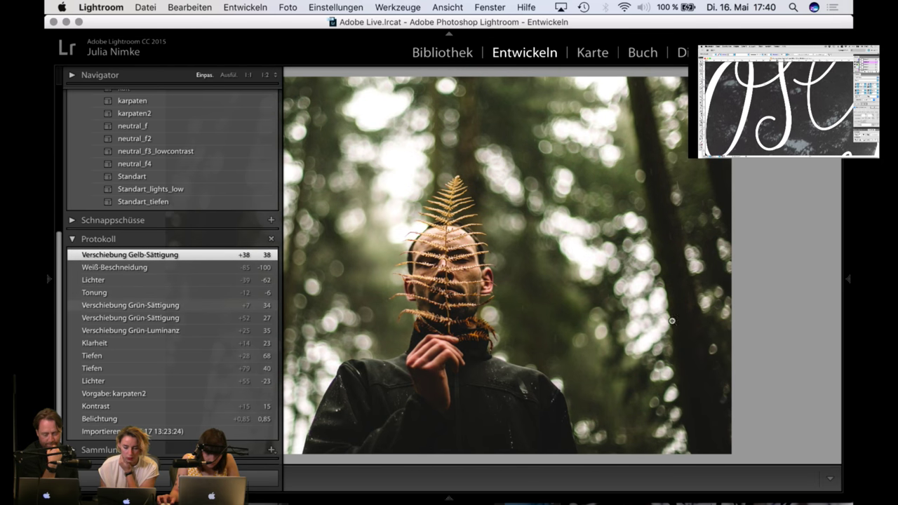
Step: Switch to Photoshop and delete the layers Ebene 1 and Ebene 1 Kopie from the fern portrait
mouse_move(835, 319)
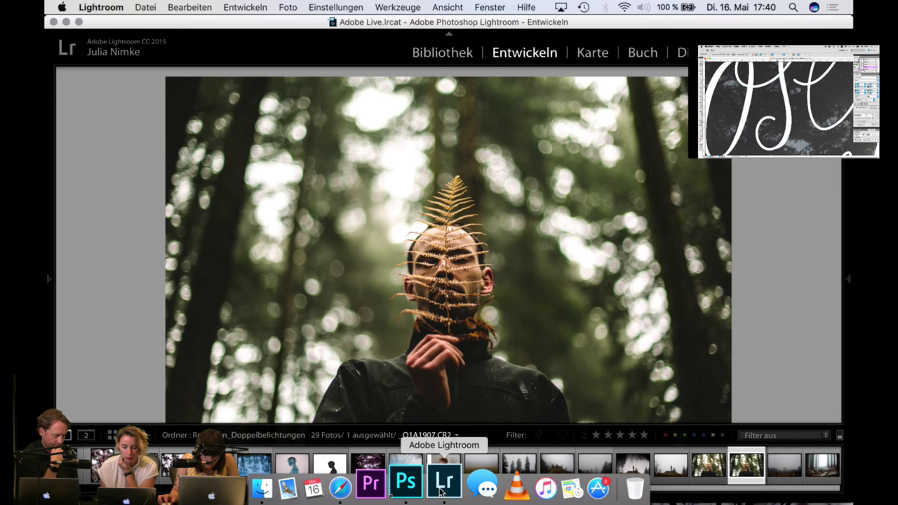
click(423, 487)
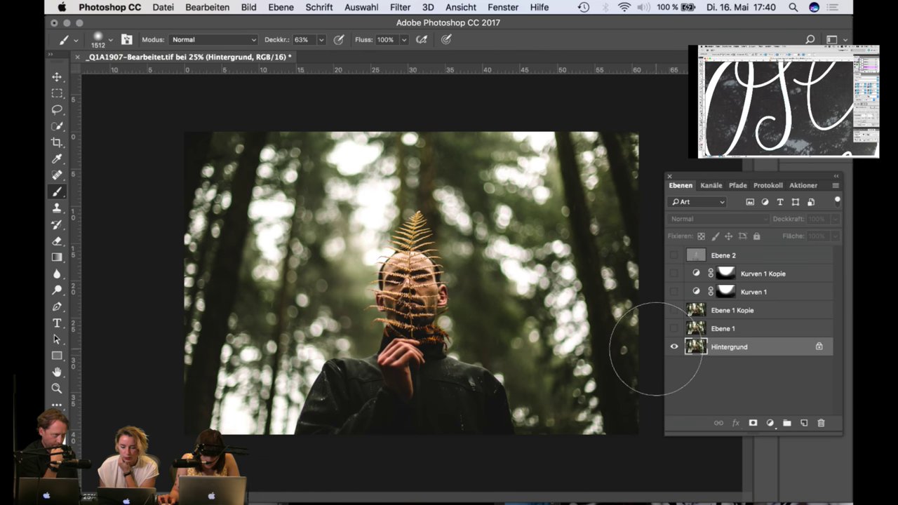
click(674, 330)
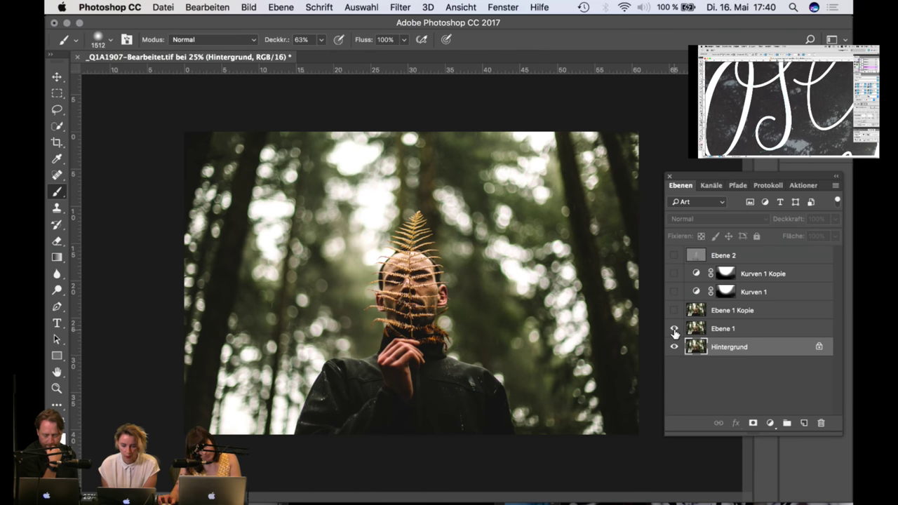
click(673, 314)
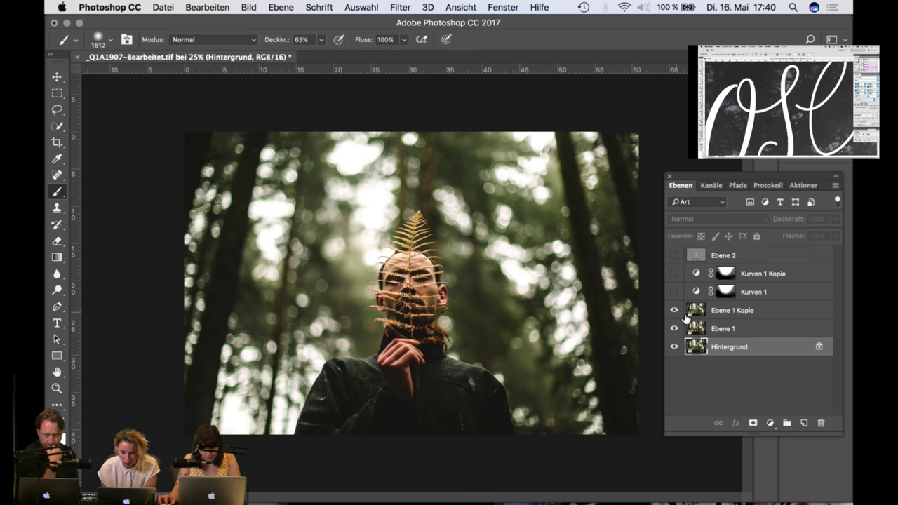
click(748, 333)
click(763, 314)
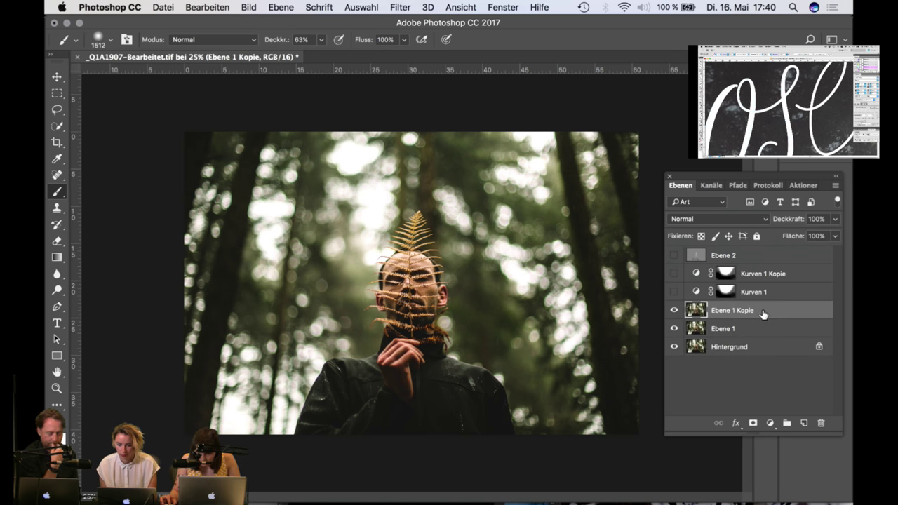
shift+click(768, 332)
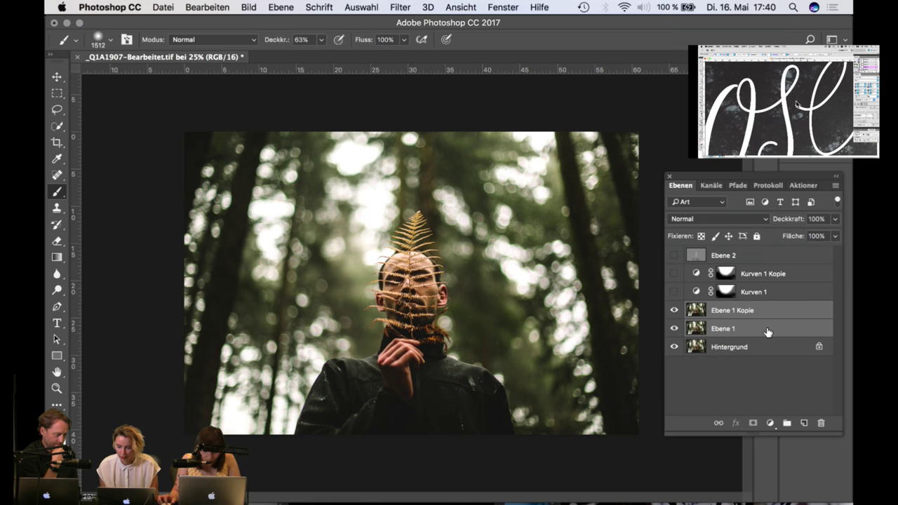
drag(767, 332, 820, 423)
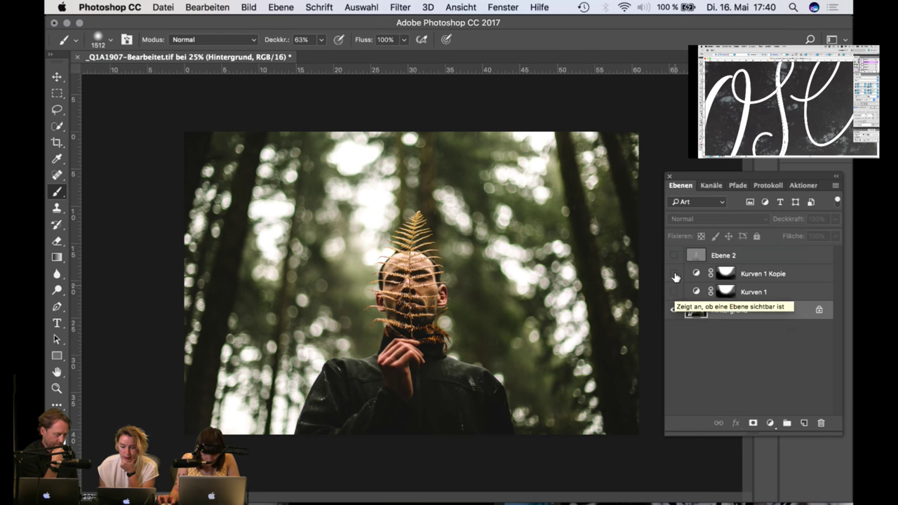
Step: Show the layer Ebene 2 above the curves adjustments and delete it from the fern portrait
click(674, 256)
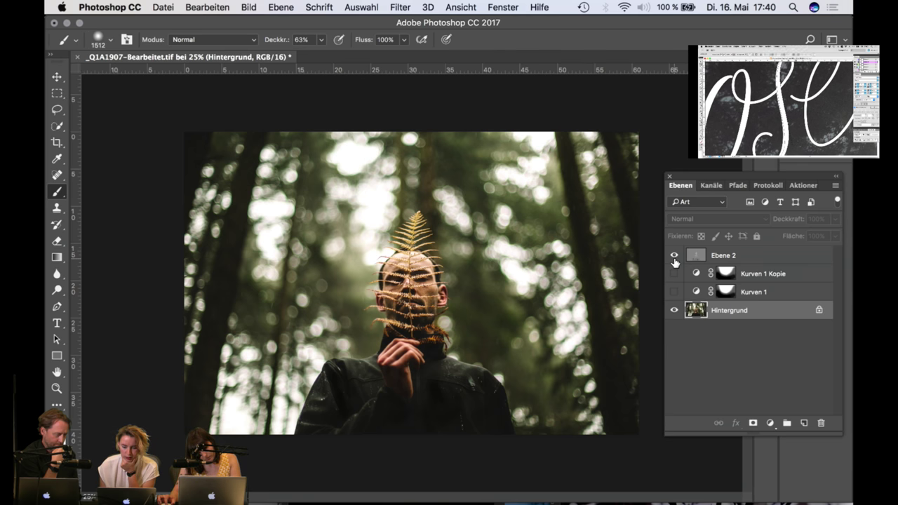
click(723, 260)
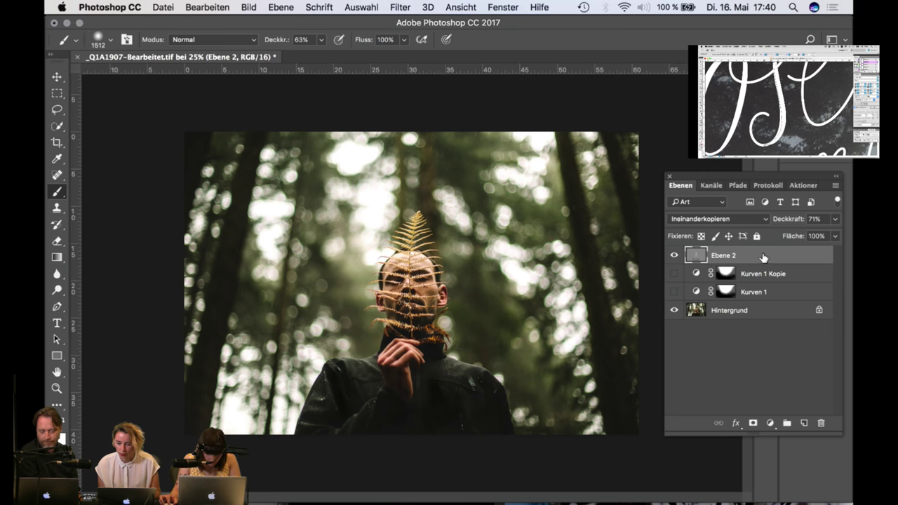
drag(763, 257, 820, 422)
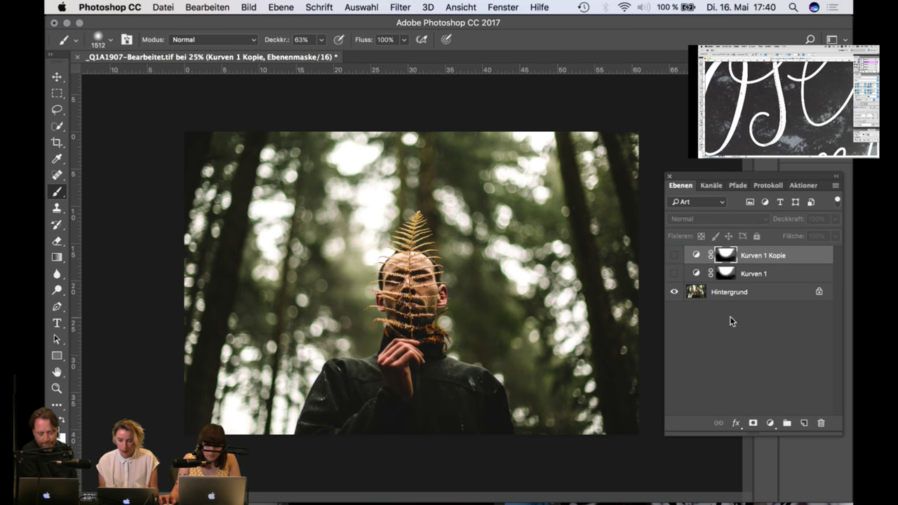
Step: Create a new layer directly above Hintergrund in Ineinanderkopieren mode, filled with the neutral 50 % grey
click(751, 301)
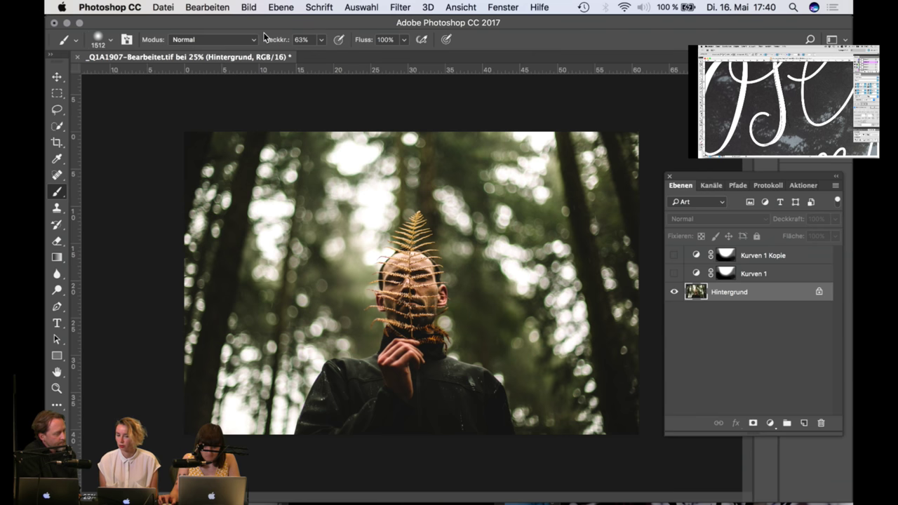
click(260, 10)
mouse_move(281, 8)
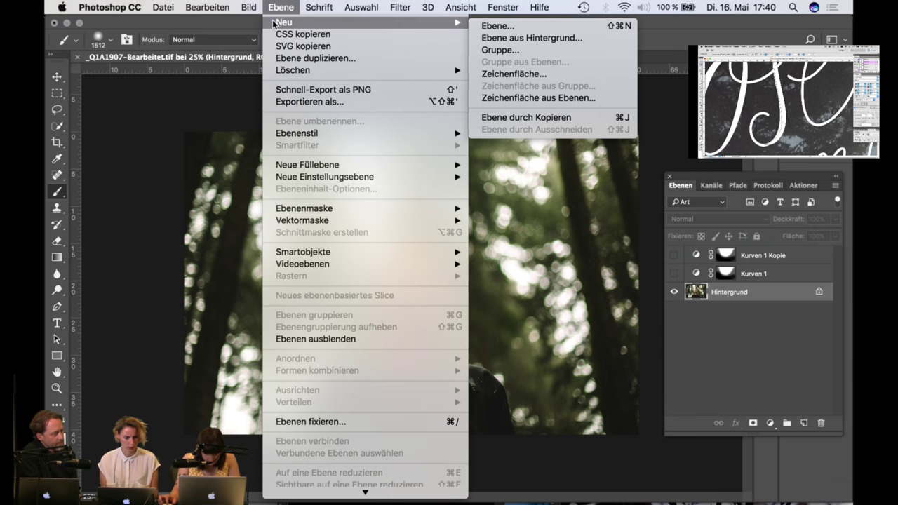
click(504, 26)
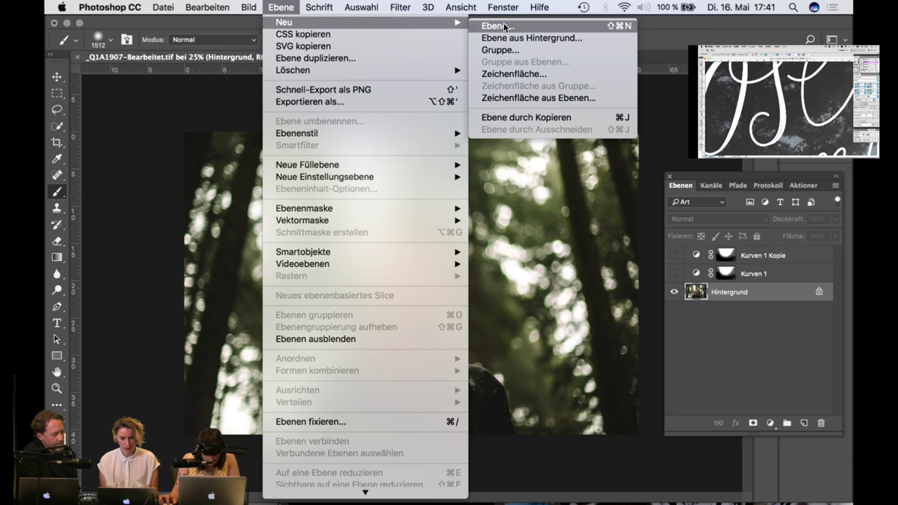
click(504, 26)
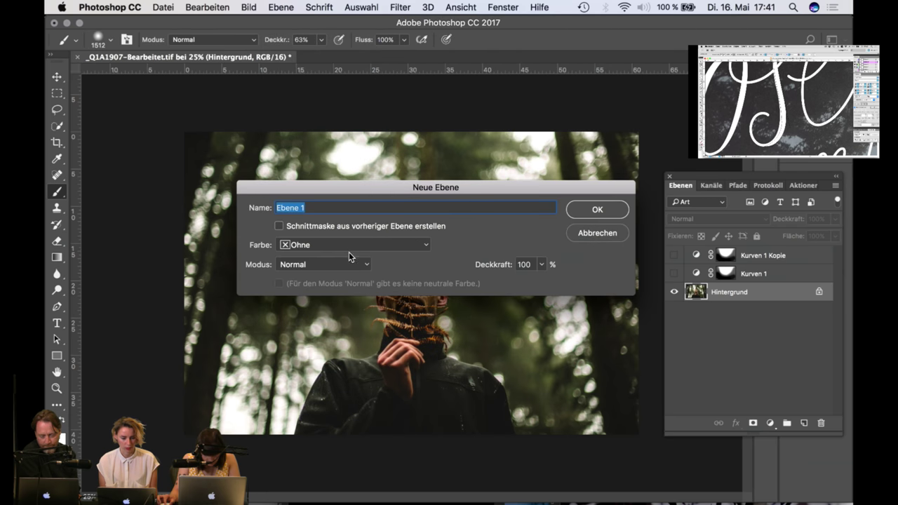
click(349, 264)
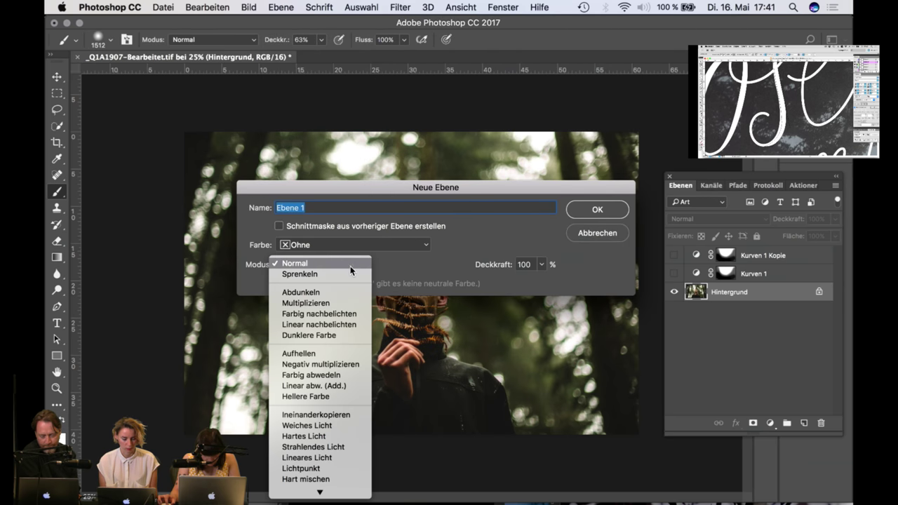
click(316, 414)
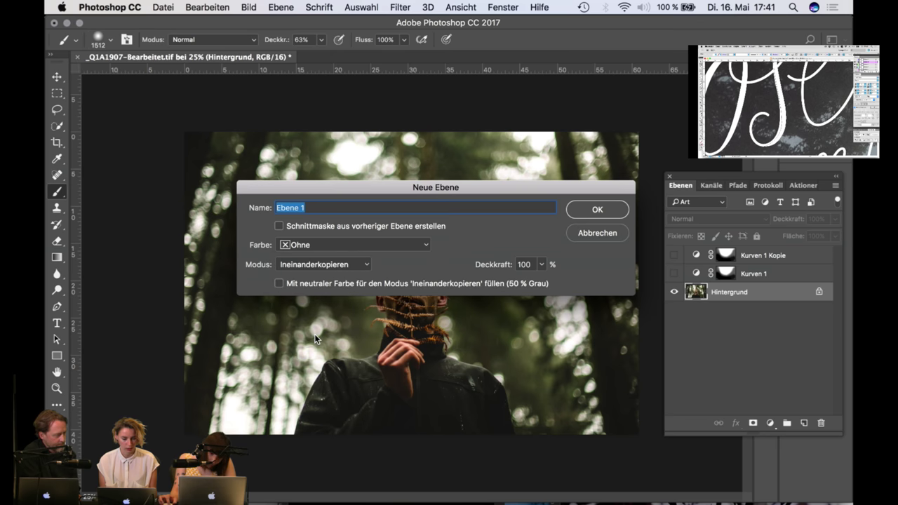
click(279, 285)
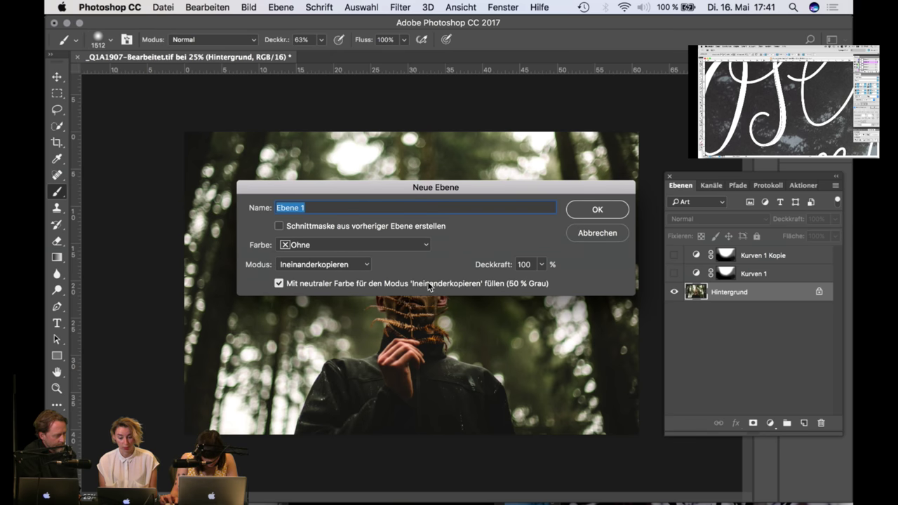
click(597, 212)
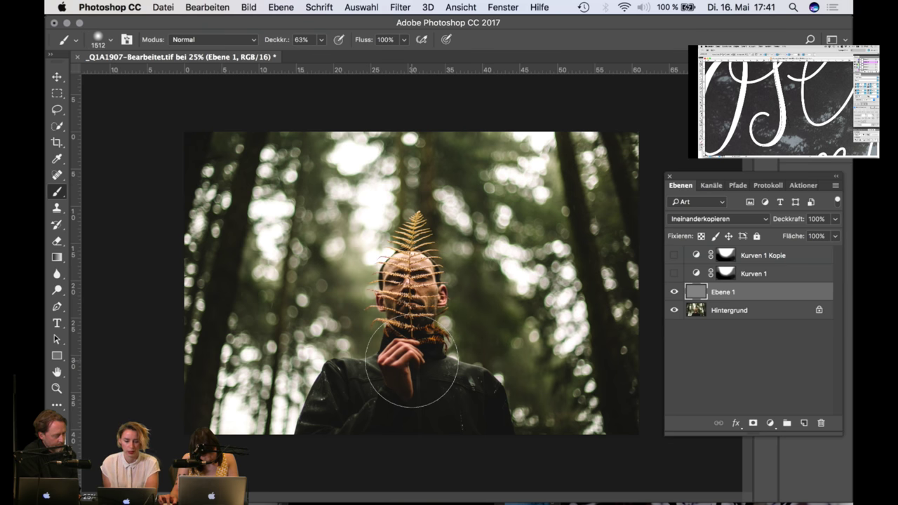
Step: Set the brush opacity to 9 % and reduce the brush size to 96 px for retouching the fern portrait
click(322, 40)
drag(317, 54, 290, 60)
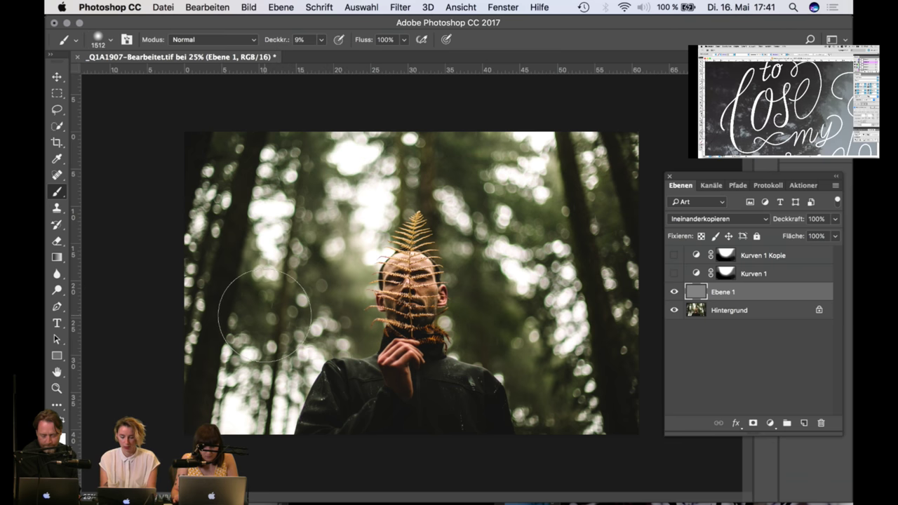
key(super+0)
key(super+plus)
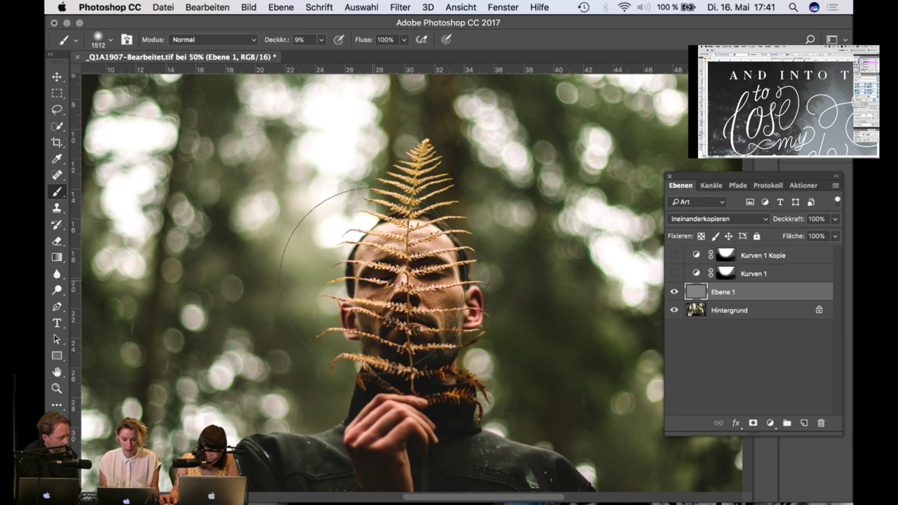
right_click(372, 279)
drag(515, 314, 484, 315)
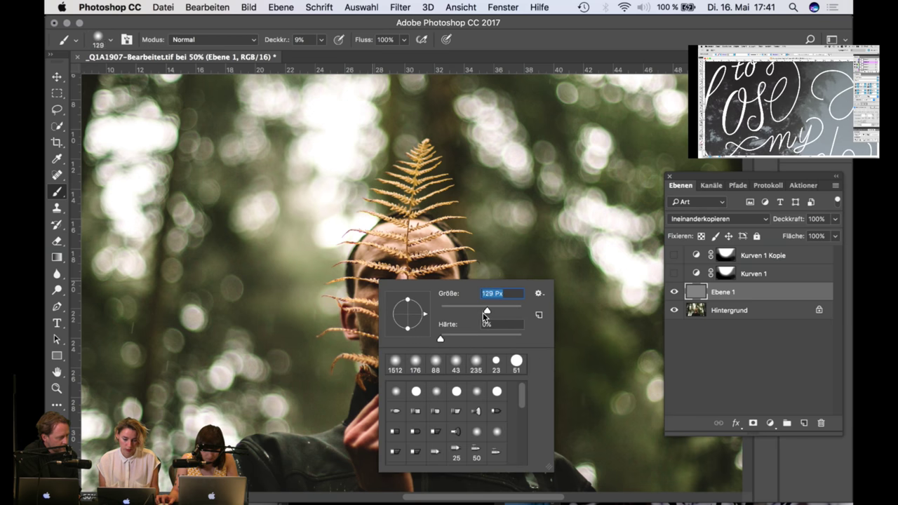
click(334, 452)
key(super+plus)
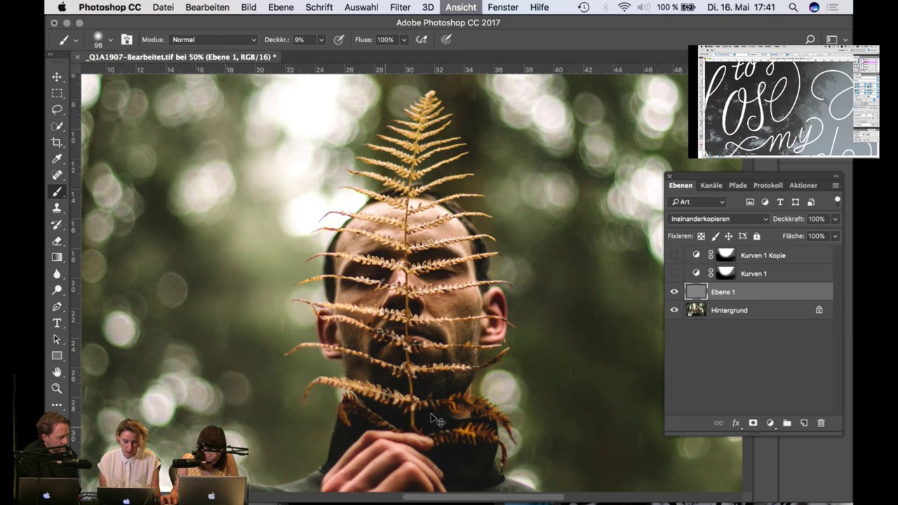
Step: Set the brush opacity to 13 % and the brush size to 68 px for the detail around the face
scroll(431, 259, down, 3)
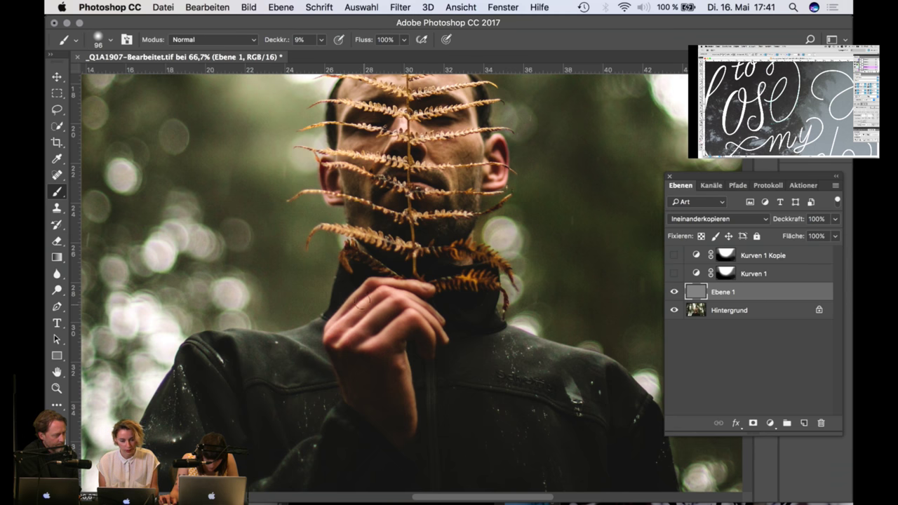
click(323, 40)
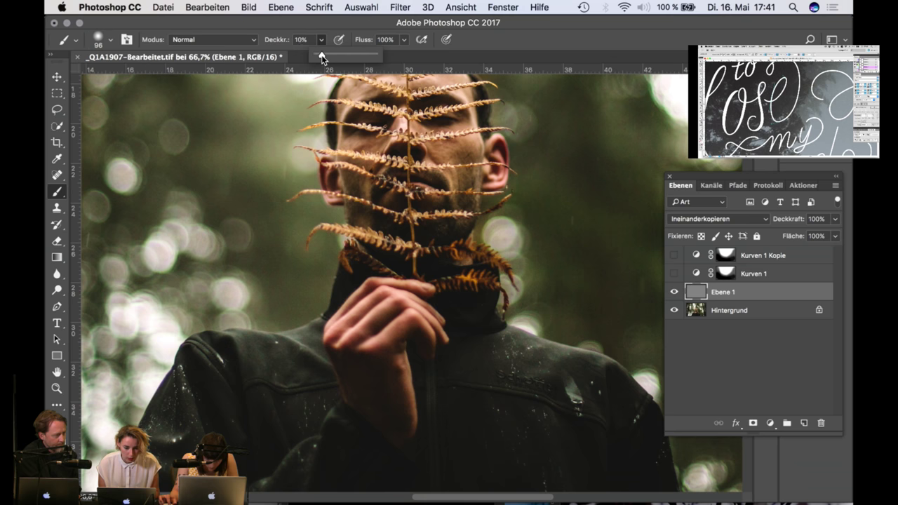
click(350, 315)
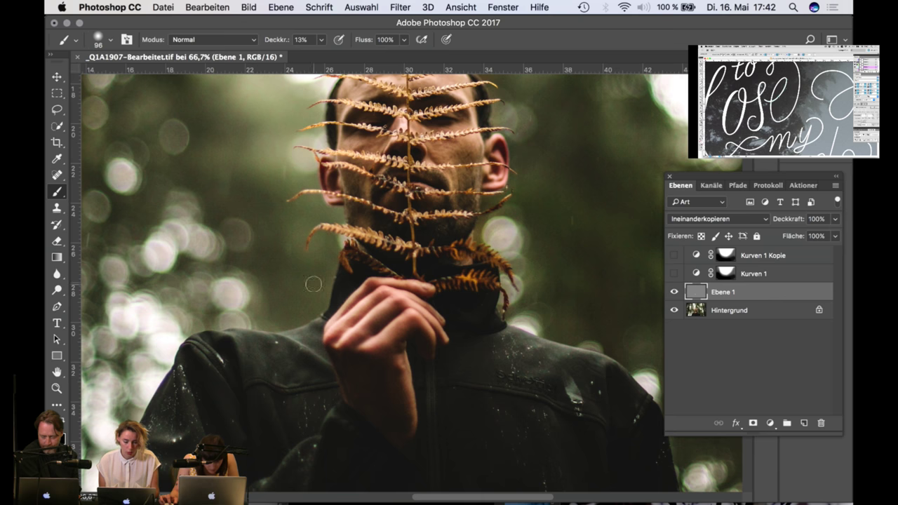
drag(442, 187, 433, 355)
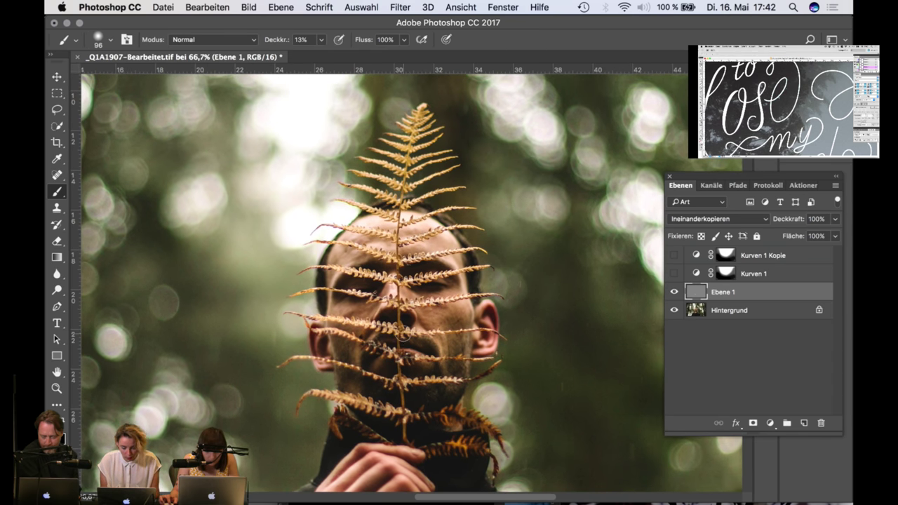
key(super+plus)
right_click(407, 347)
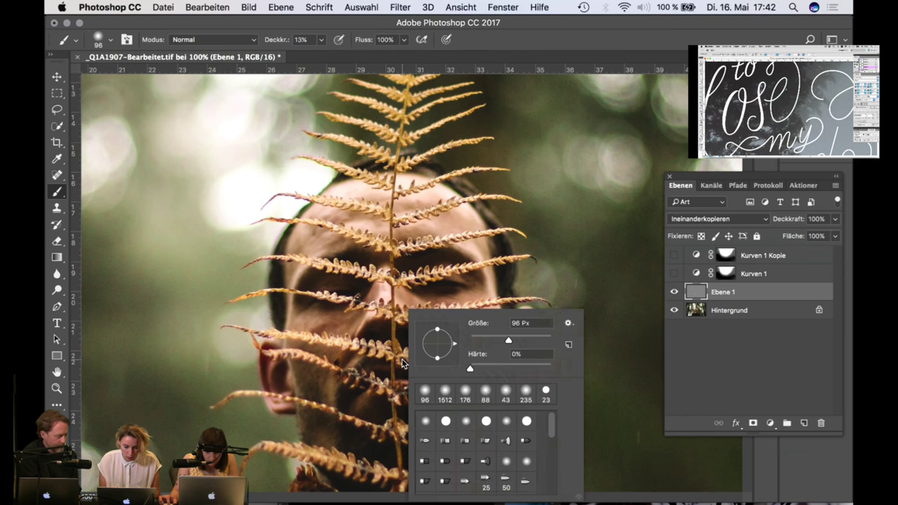
drag(509, 340, 496, 341)
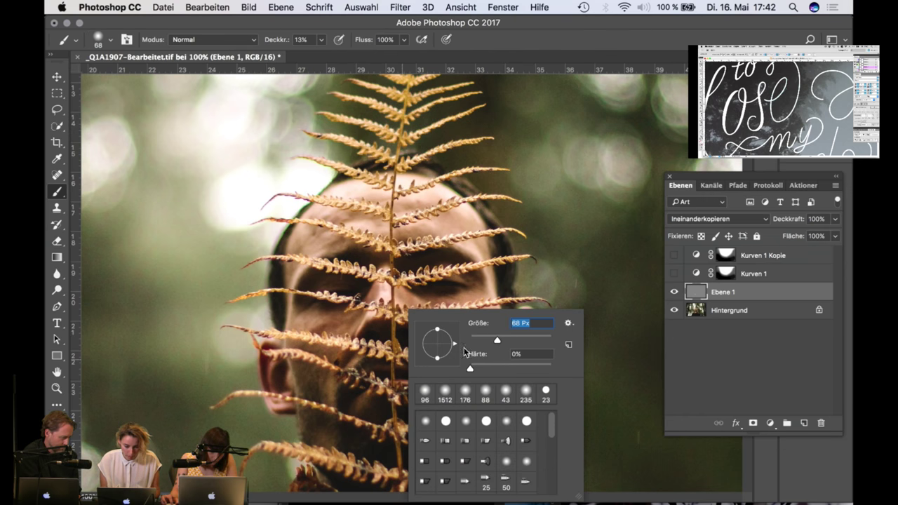
key(Return)
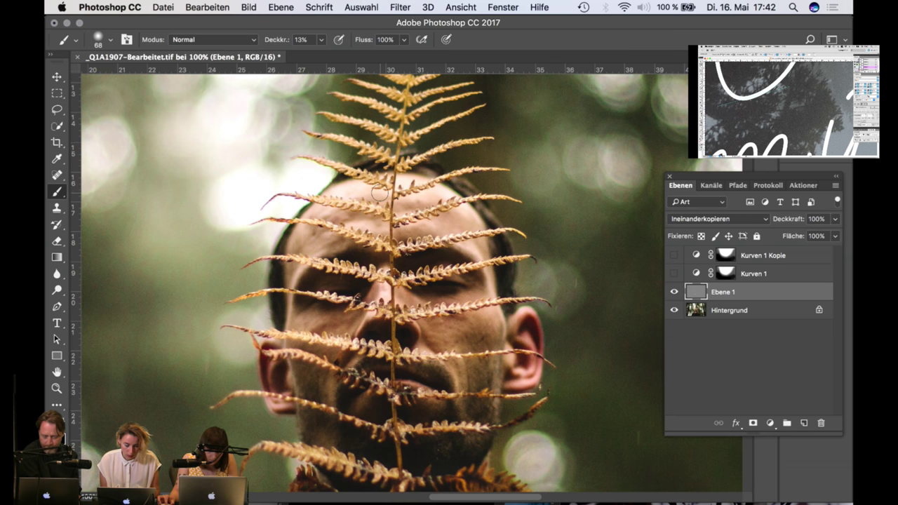
Step: Reduce the brush to 38 px and paint along the fern leaflets over the forehead on the grey layer Ebene 1
right_click(387, 194)
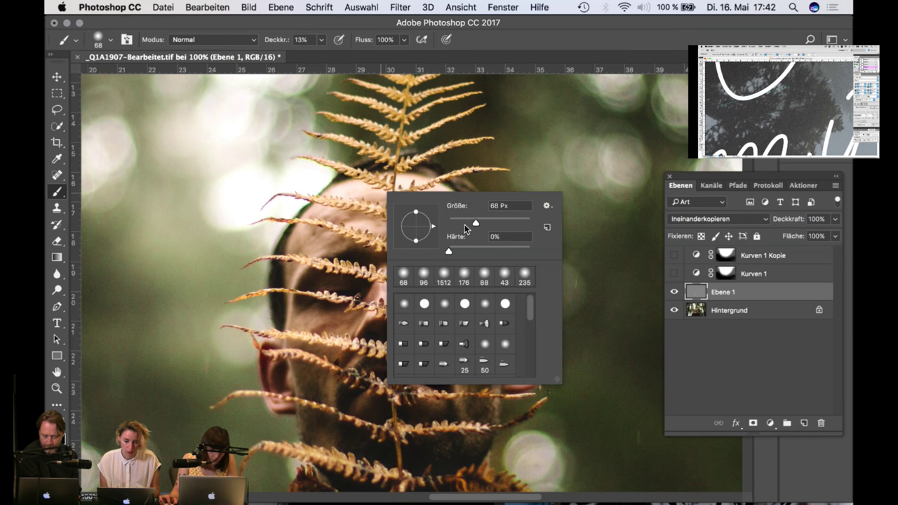
key(Return)
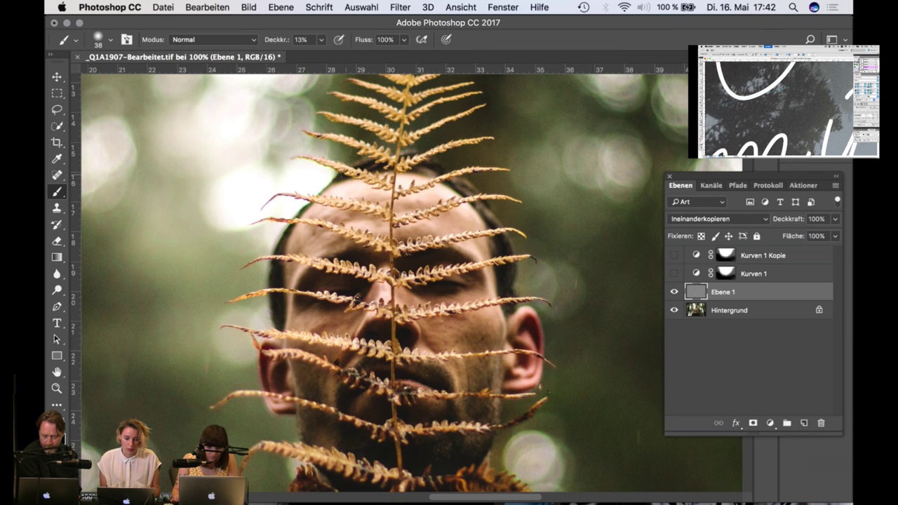
drag(327, 203, 377, 210)
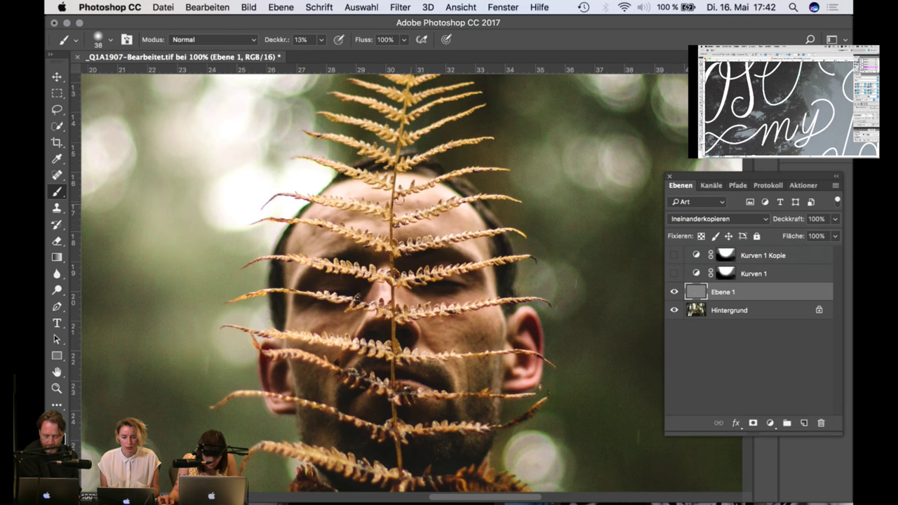
drag(399, 199, 440, 178)
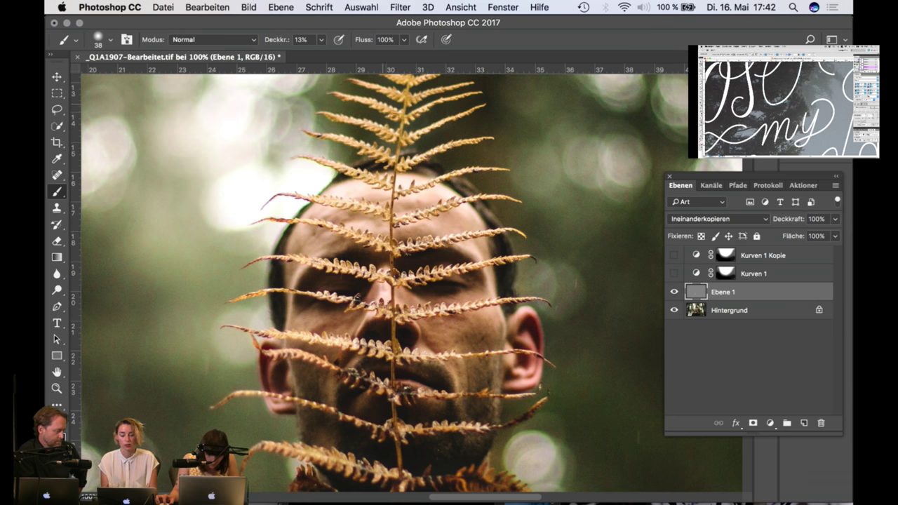
drag(406, 149, 406, 241)
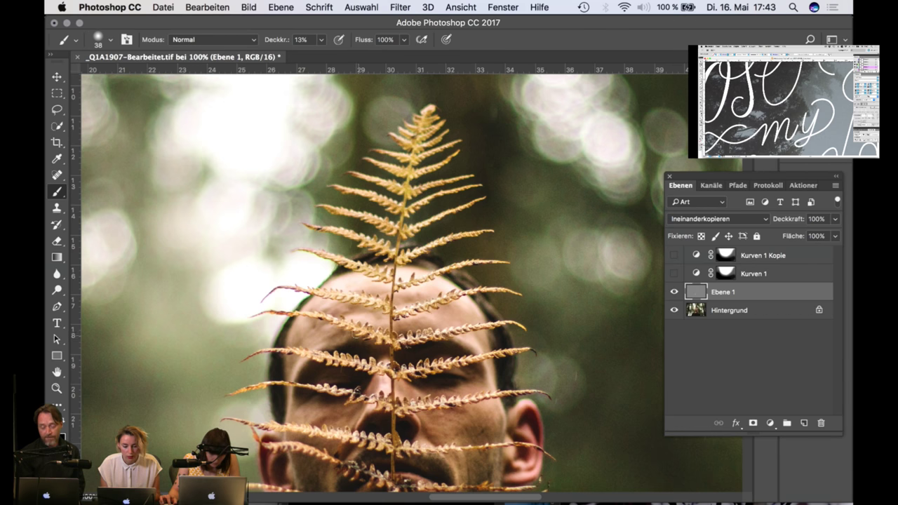
drag(406, 342, 416, 342)
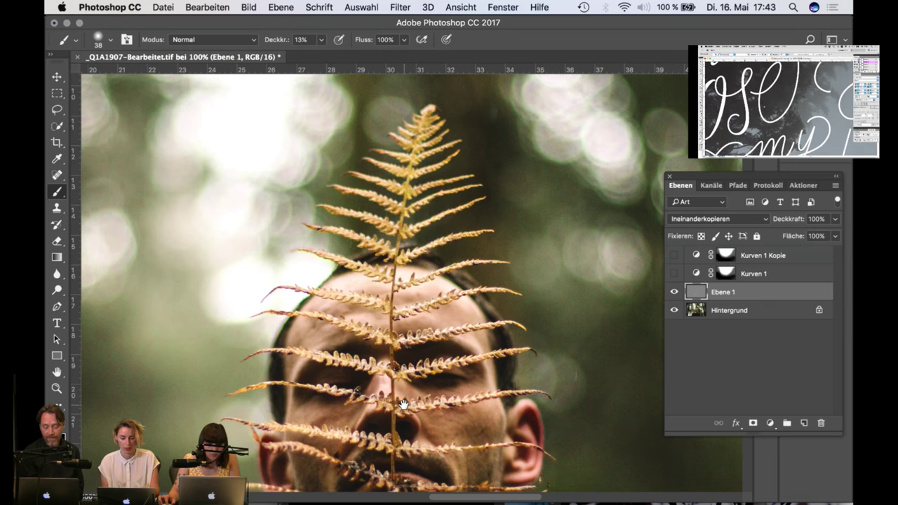
Step: Paint along the fern leaflets across the nose, cheeks and mouth on the grey layer Ebene 1
drag(404, 404, 424, 325)
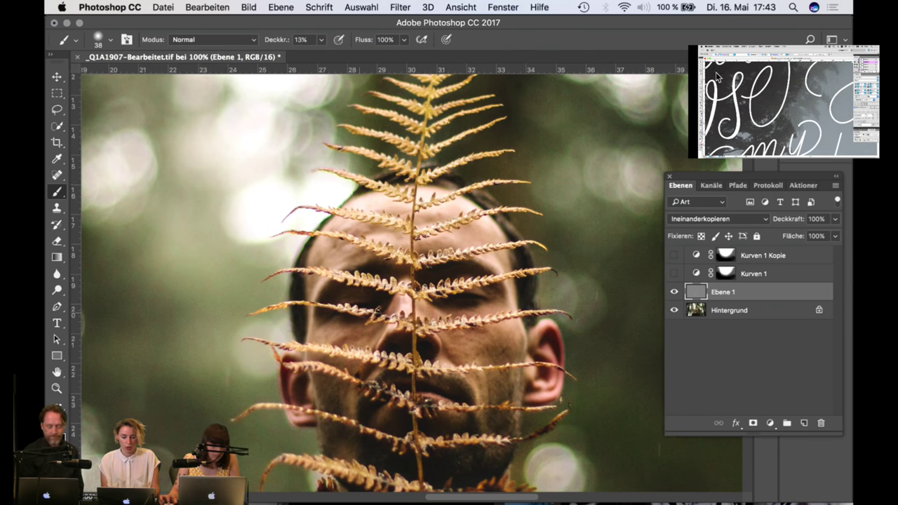
drag(370, 313, 454, 328)
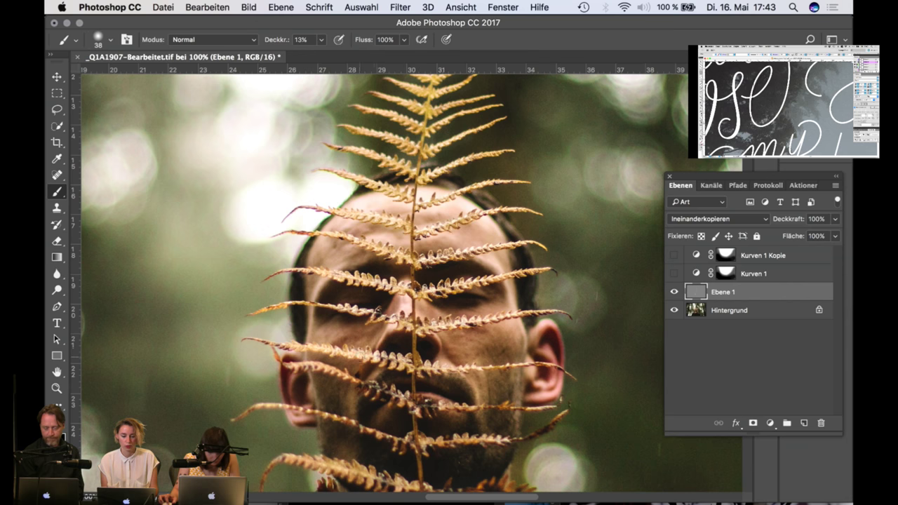
drag(361, 357, 414, 369)
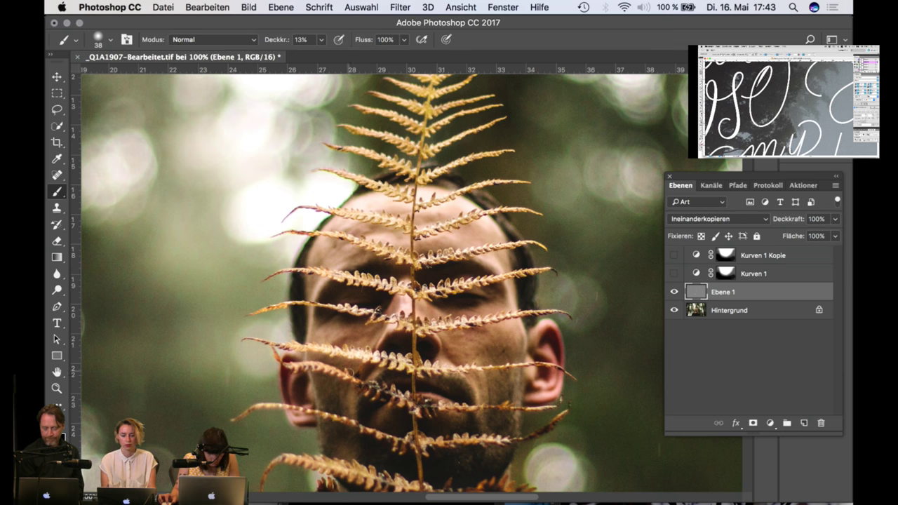
drag(370, 382, 425, 413)
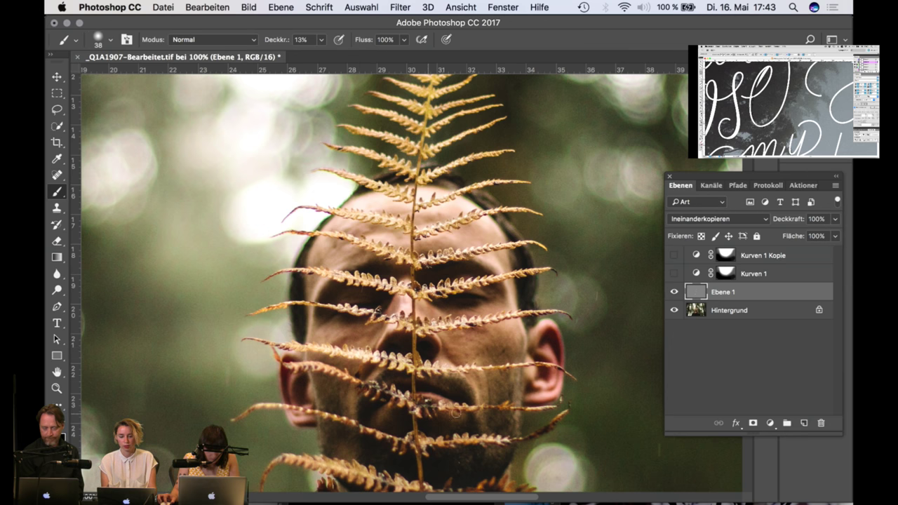
Step: Switch to Lightroom and review the portrait's develop settings, from Grundeinstellungen through Gradationskurve to the HSL saturation values
click(447, 482)
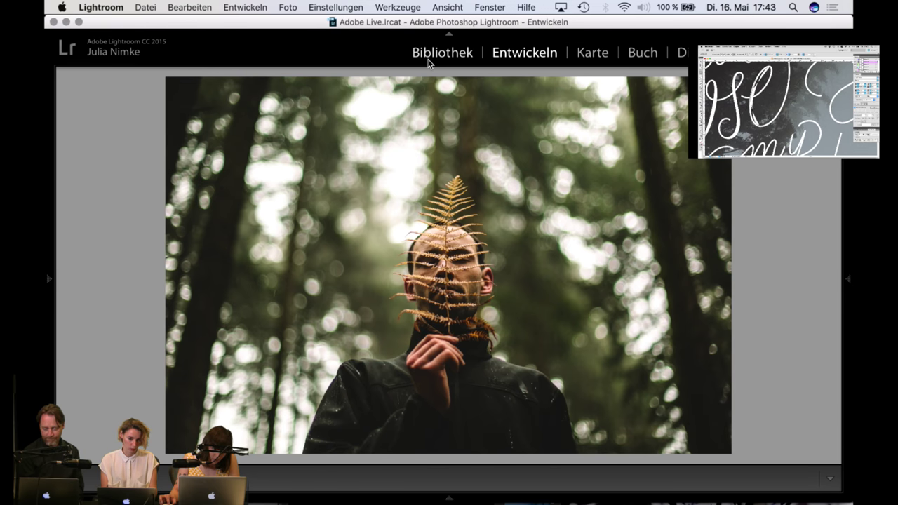
click(429, 56)
key(d)
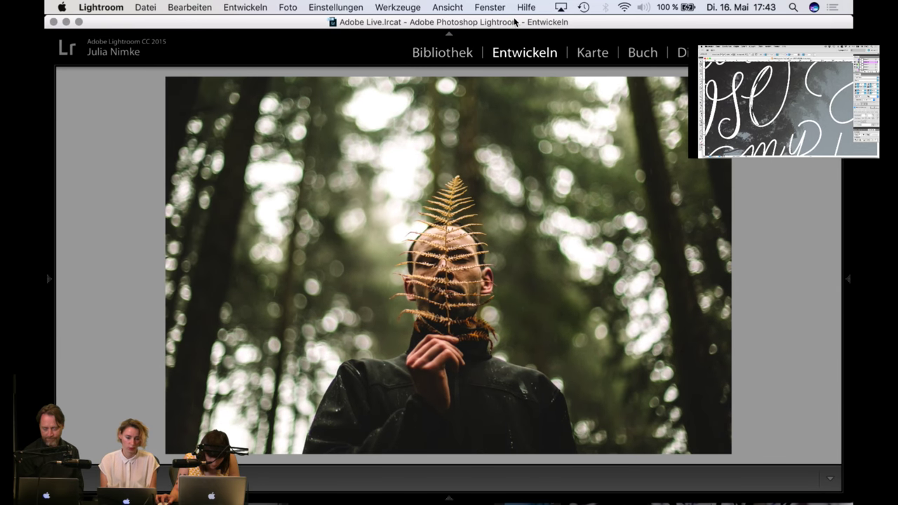
click(49, 277)
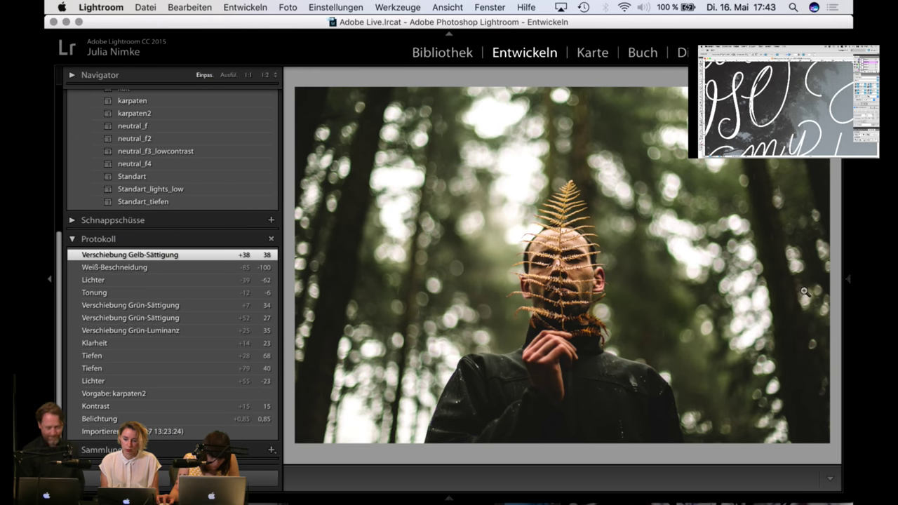
mouse_move(850, 283)
scroll(736, 308, up, 2)
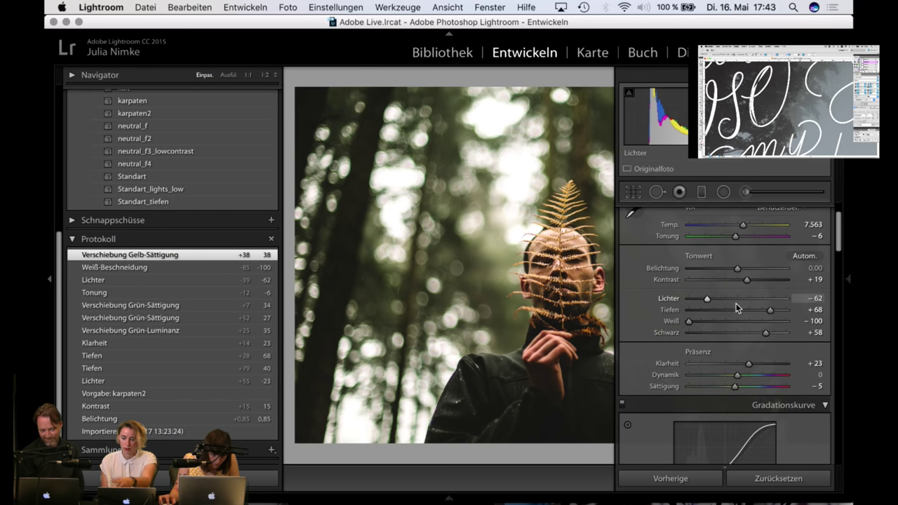
scroll(735, 308, up, 3)
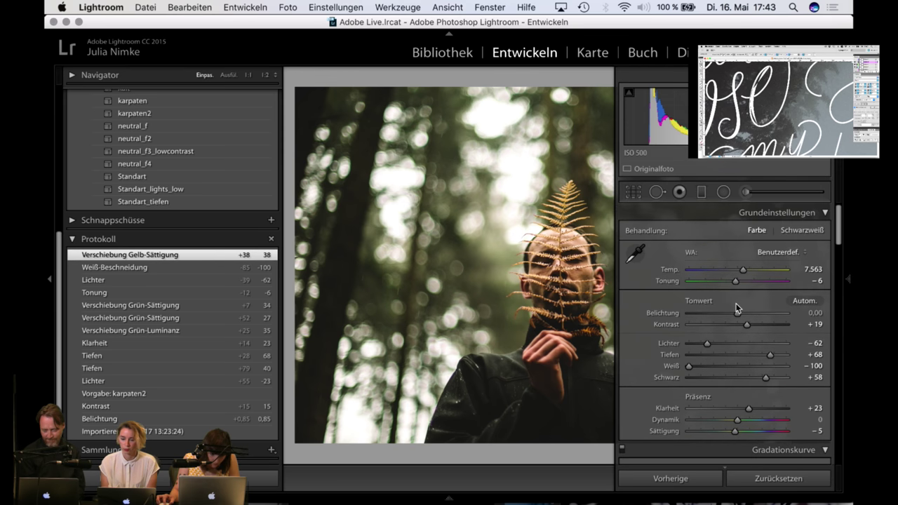
scroll(749, 382, down, 15)
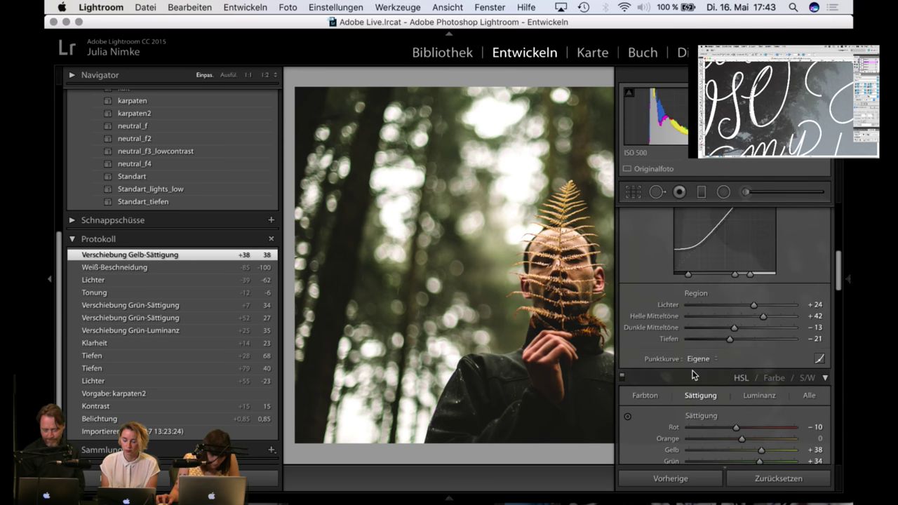
scroll(660, 321, down, 3)
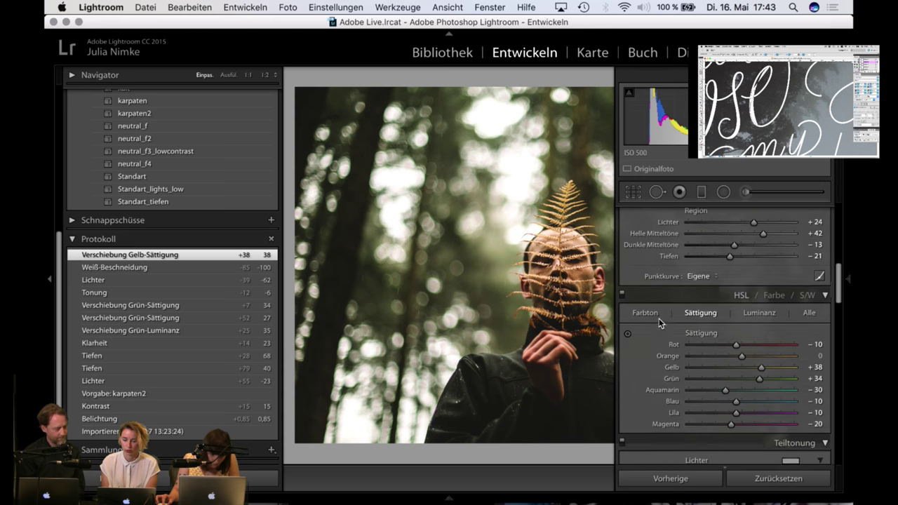
key(F8)
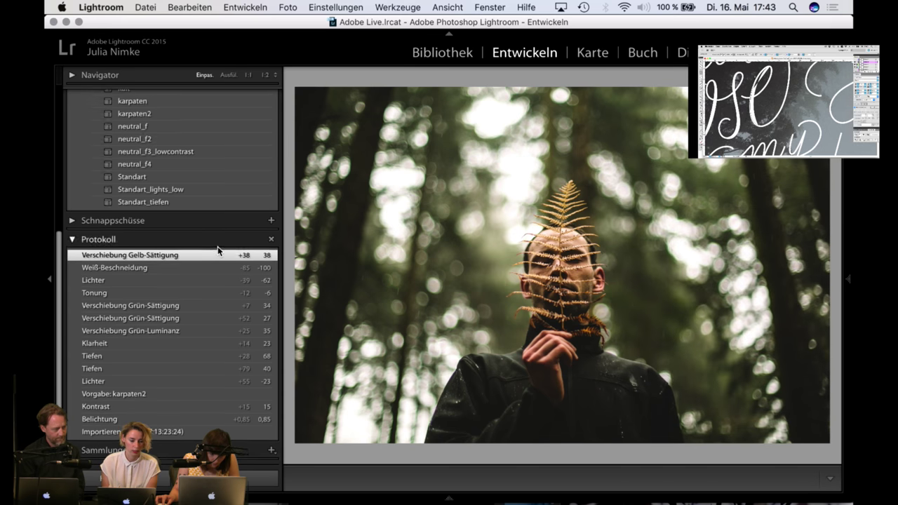
Step: Save the portrait's develop settings as a new preset named wald in the Benutzervorgaben folder
scroll(217, 249, up, 6)
click(270, 93)
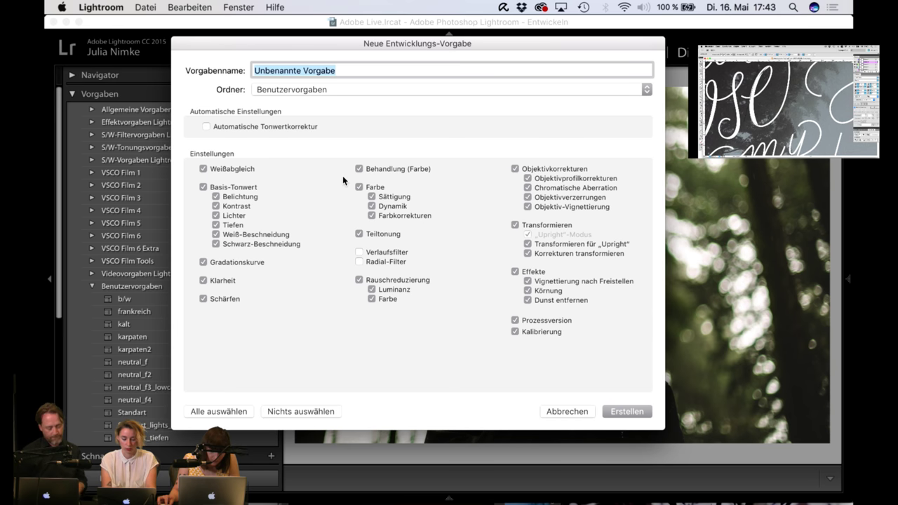
text(wald)
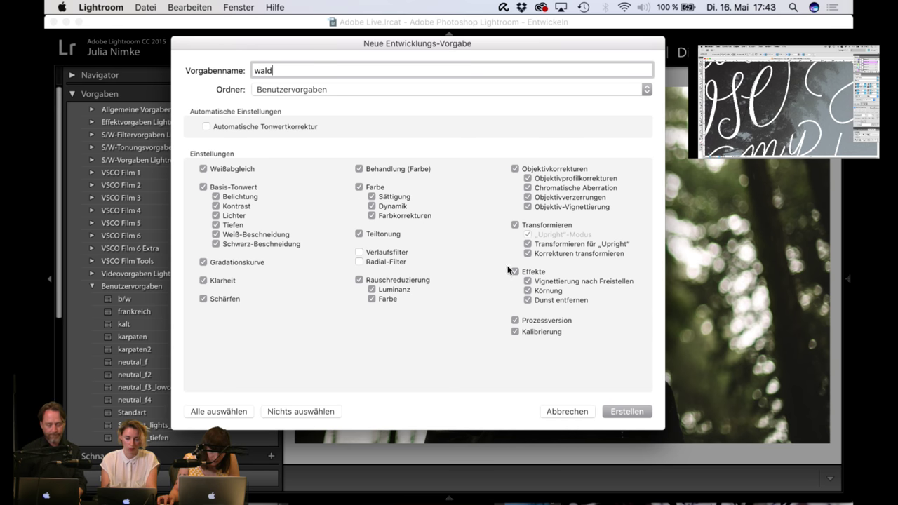
click(626, 411)
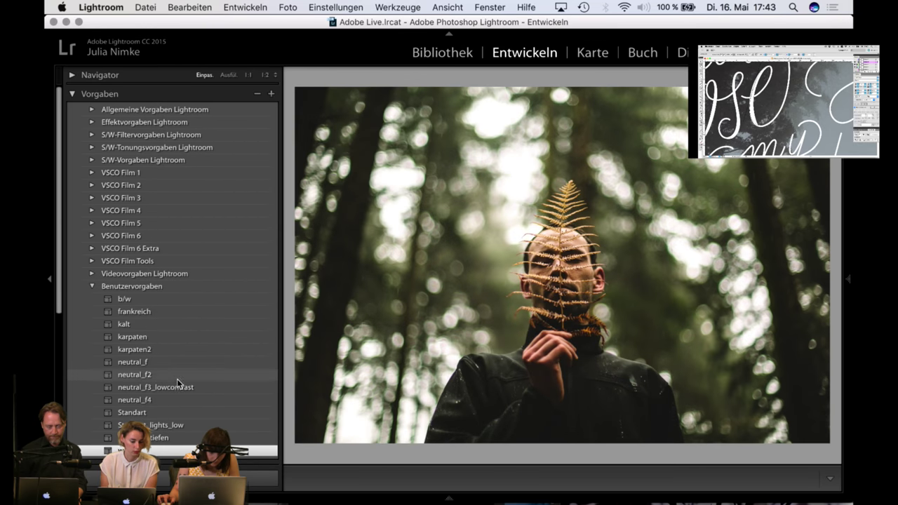
scroll(172, 386, down, 2)
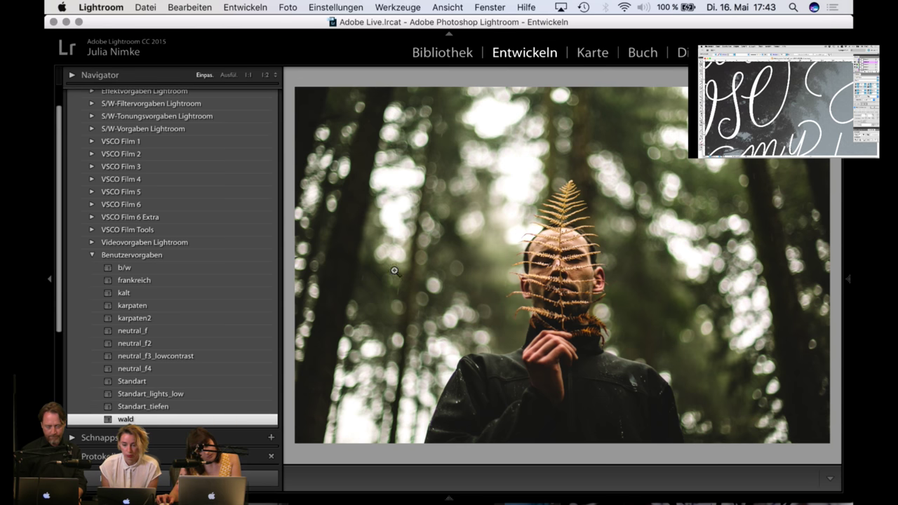
Step: In the Bibliothek module, change the domain ending of the website in the fern portrait's Copyright metadata to .com
click(444, 55)
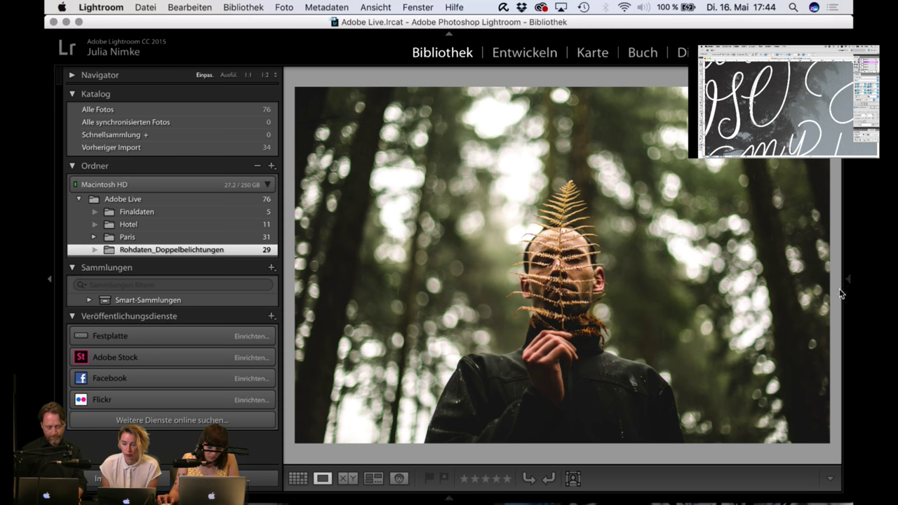
click(844, 288)
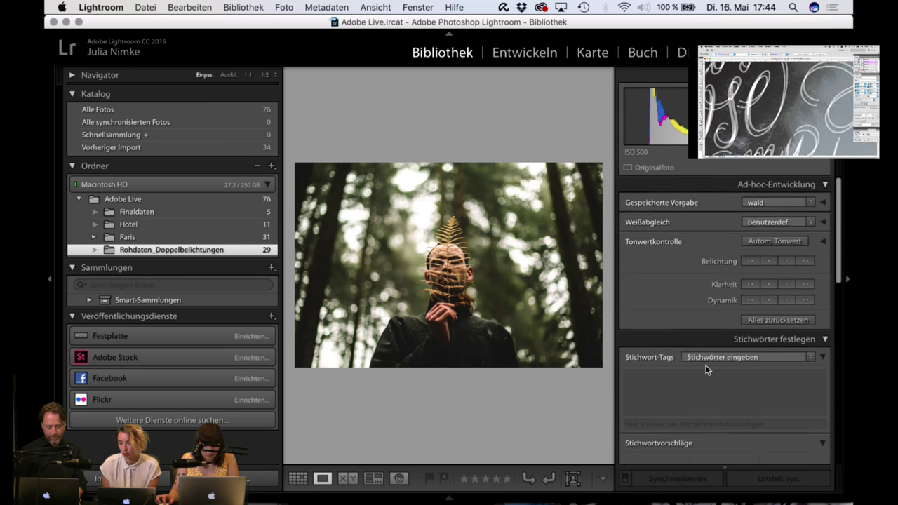
scroll(705, 365, down, 6)
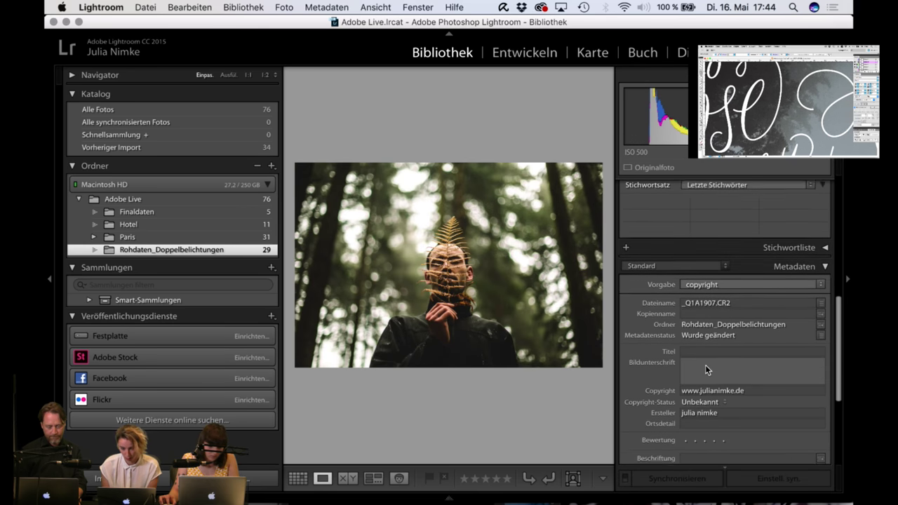
scroll(705, 364, down, 5)
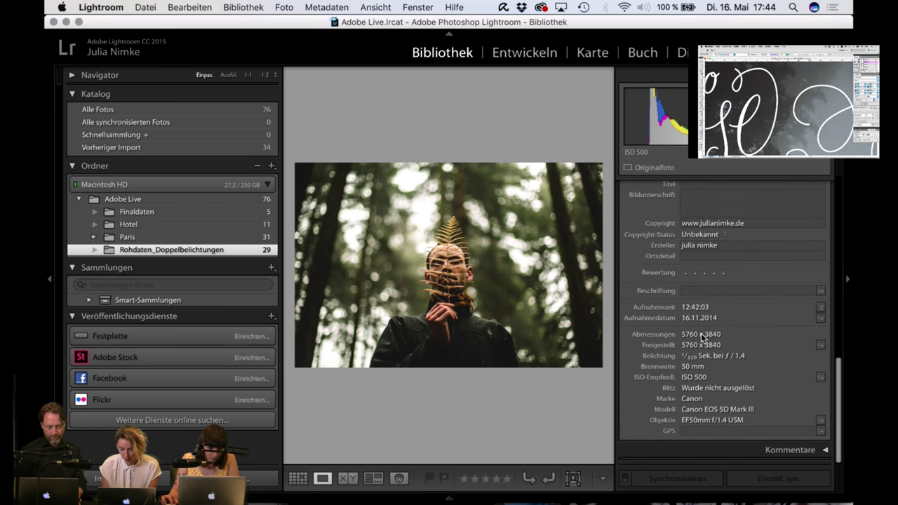
click(747, 223)
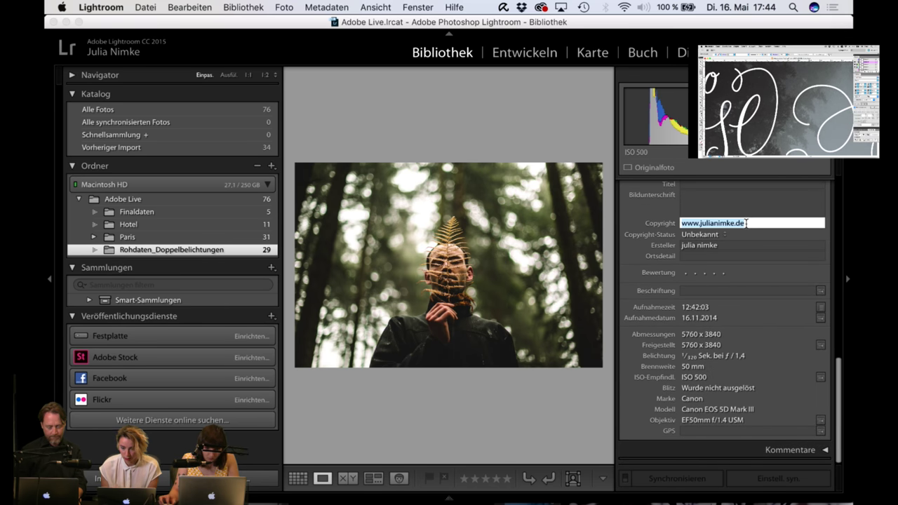
click(746, 223)
key(BackSpace)
key(BackSpace)
text(c)
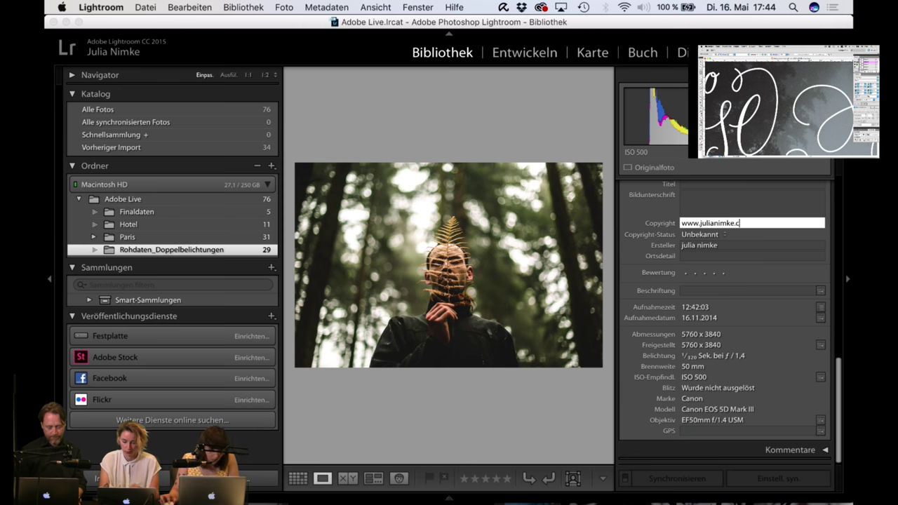
text(om)
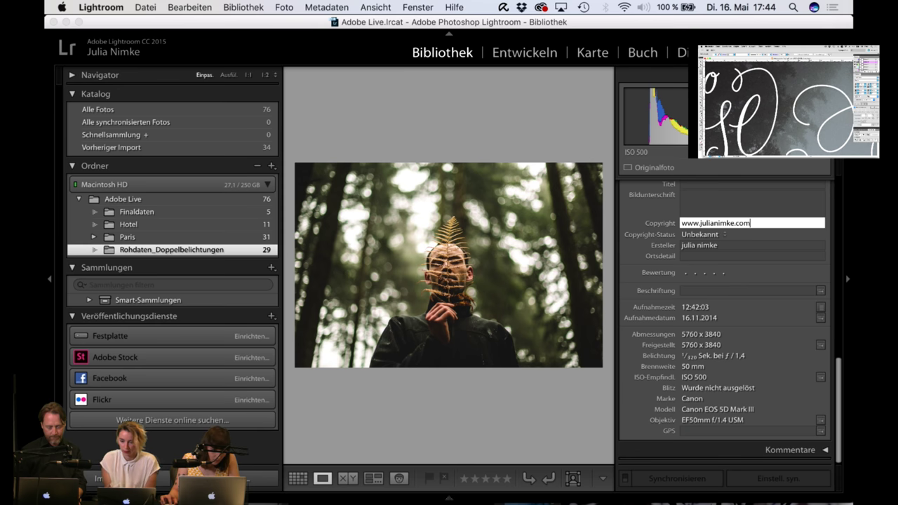
click(762, 278)
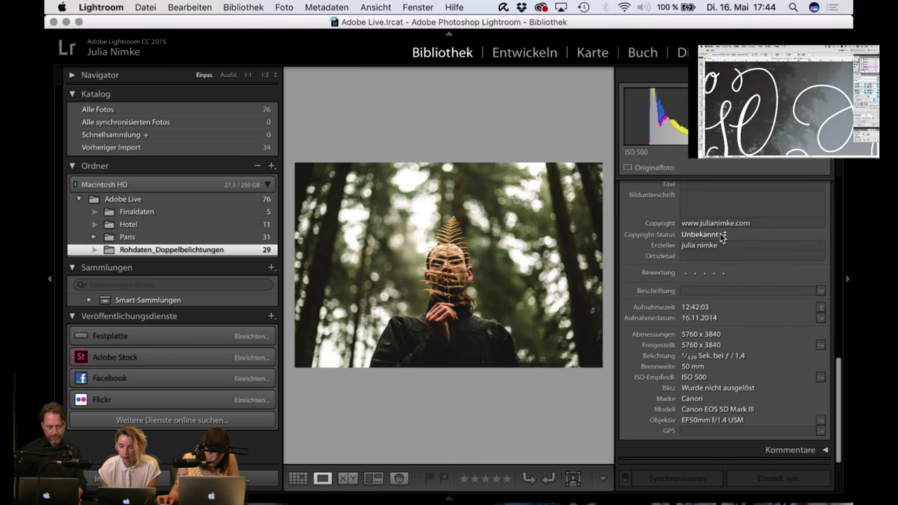
Step: Set the fern portrait's Copyright-Status metadata to Urheberrechtlich geschützt
click(721, 234)
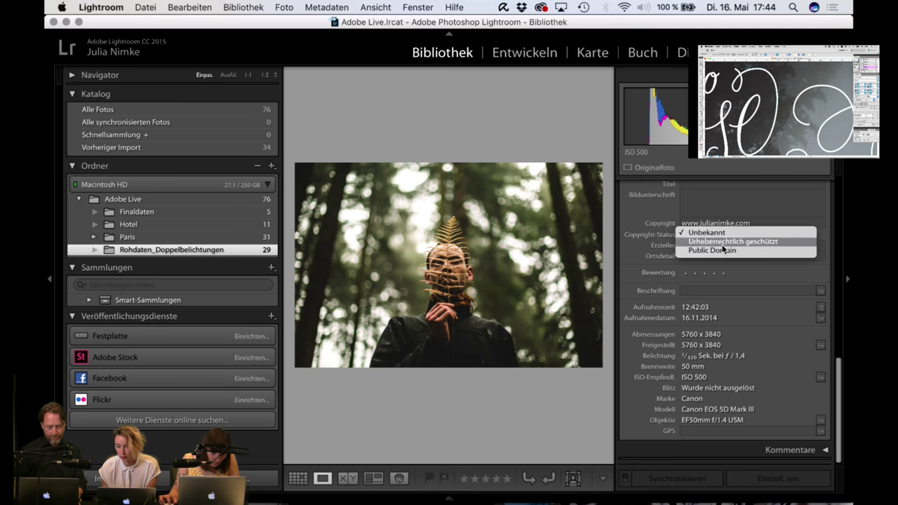
click(722, 241)
scroll(707, 390, up, 5)
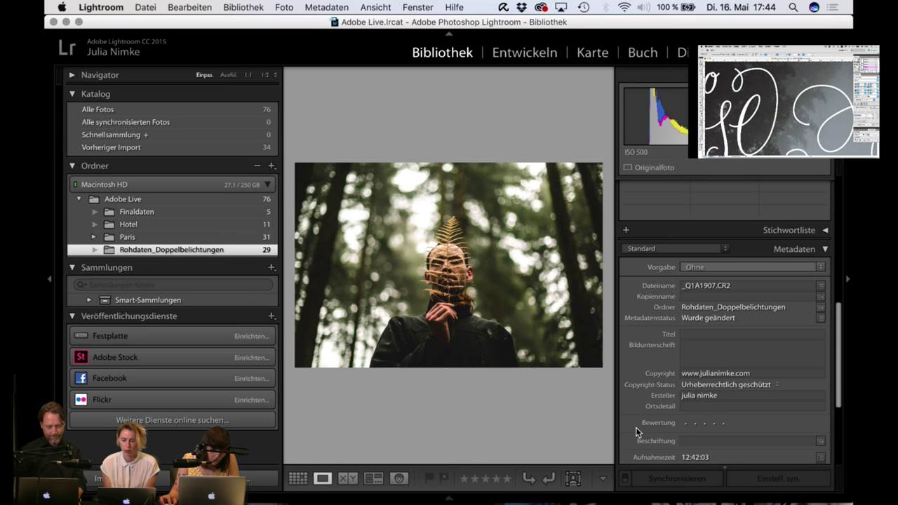
scroll(651, 374, up, 8)
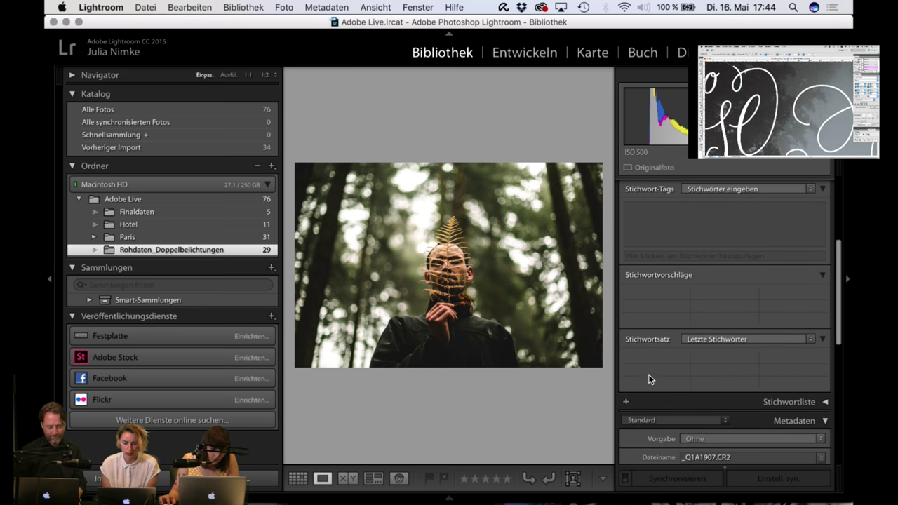
Step: Browse the photos in Rohdaten_Doppelbelichtungen and open the dark magnolia photo _MG_7783.dng in the single-image view
click(443, 494)
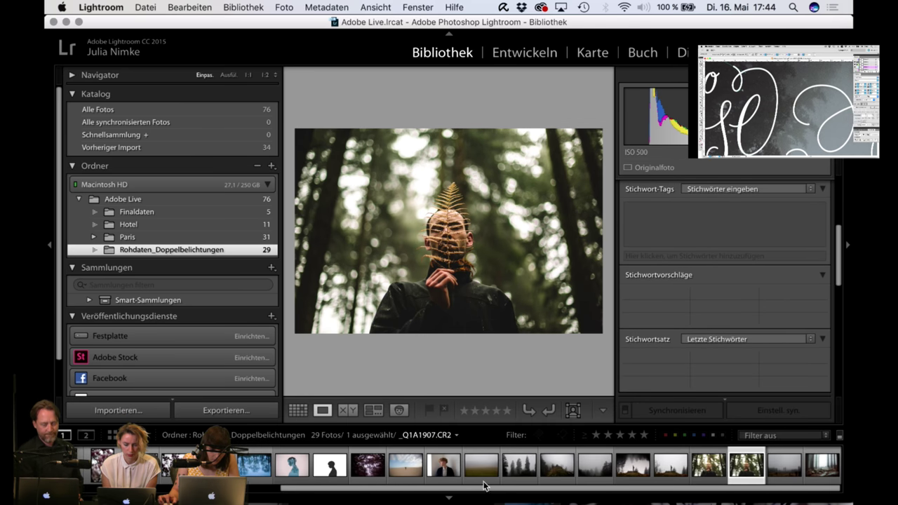
click(453, 472)
click(337, 471)
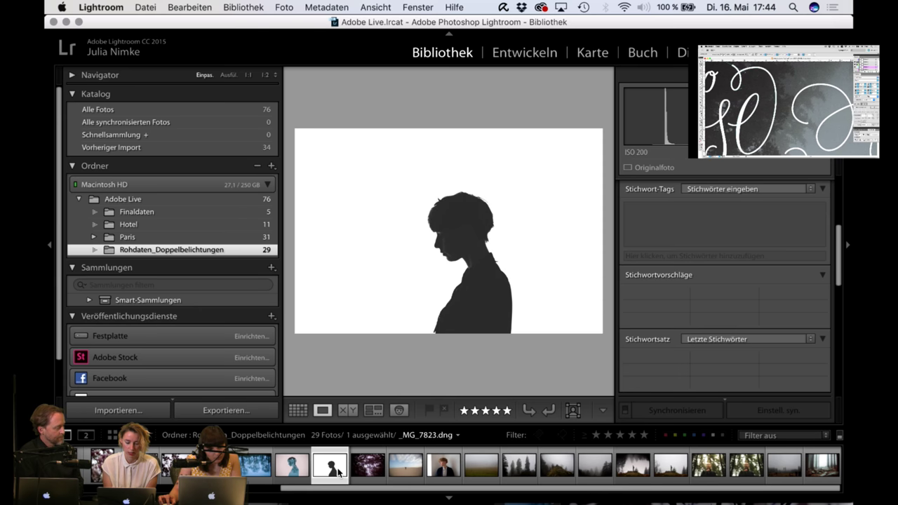
key(g)
click(342, 163)
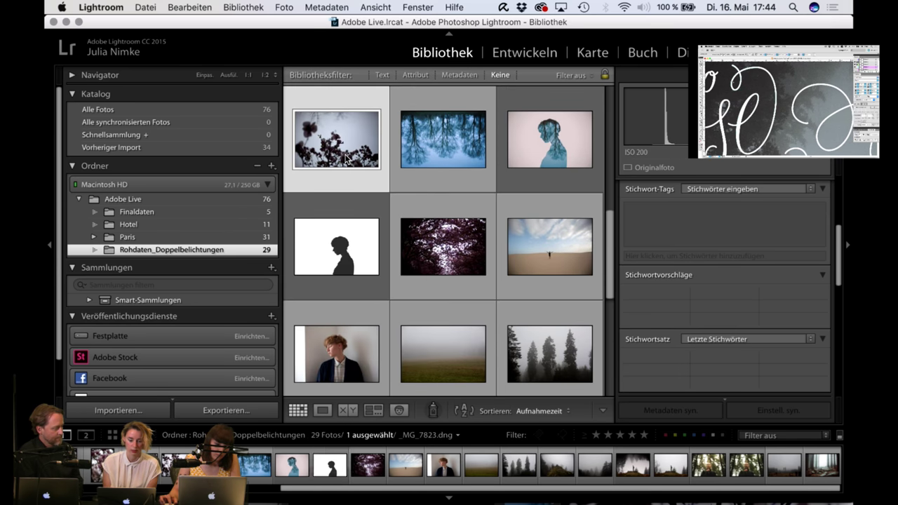
double_click(346, 159)
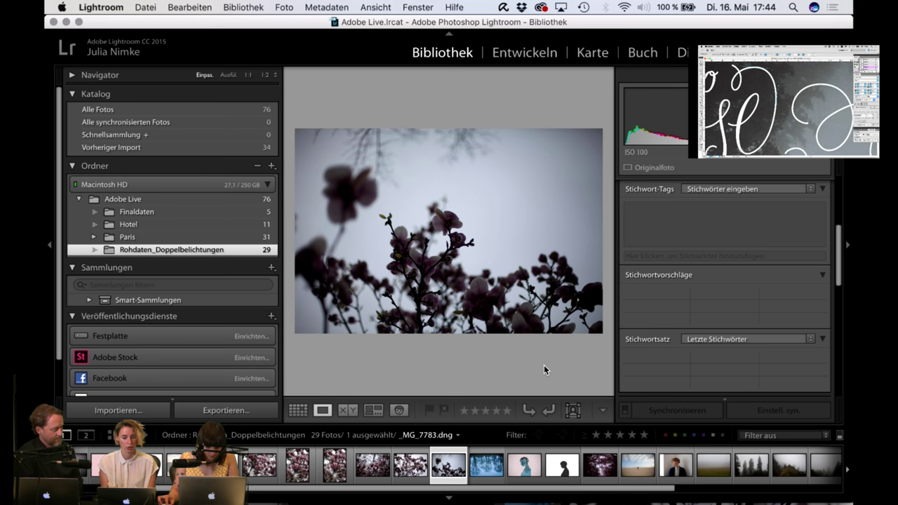
Step: Switch to Photoshop and view the retouched fern portrait at 50% zoom
mouse_move(428, 502)
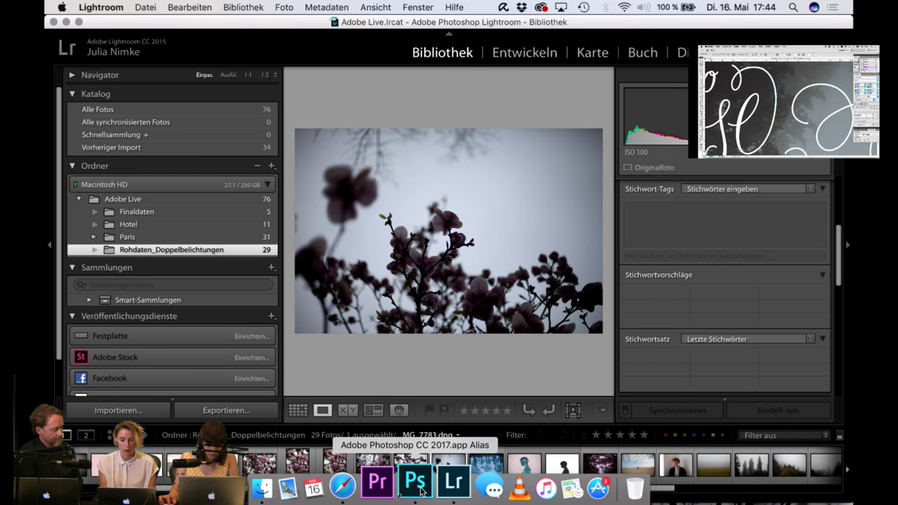
click(417, 485)
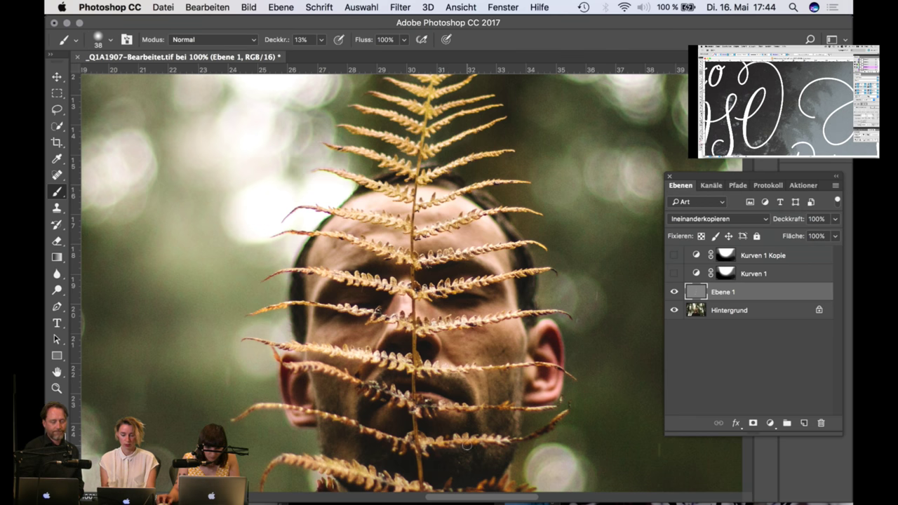
key(super+minus)
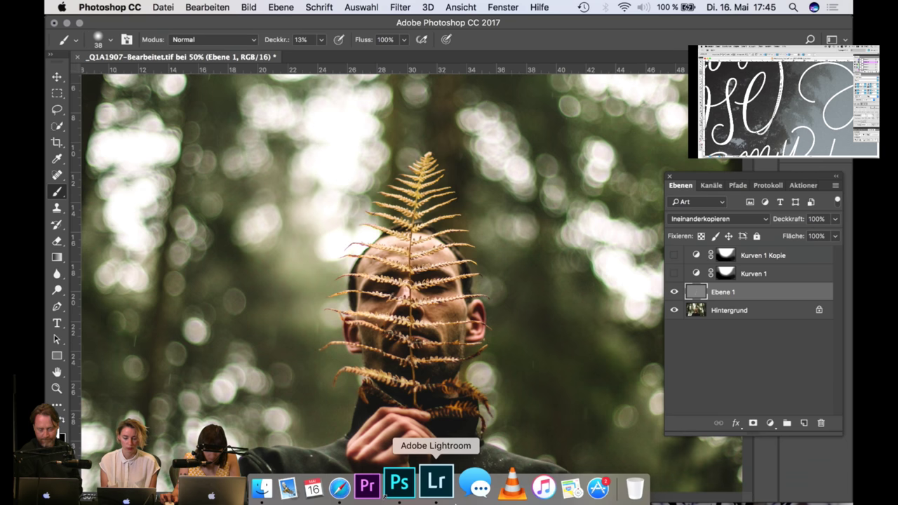
Step: Return to Lightroom, bring the magnolia photo into Entwickeln and activate the adjustment brush, looking through its effect settings
click(437, 484)
click(524, 52)
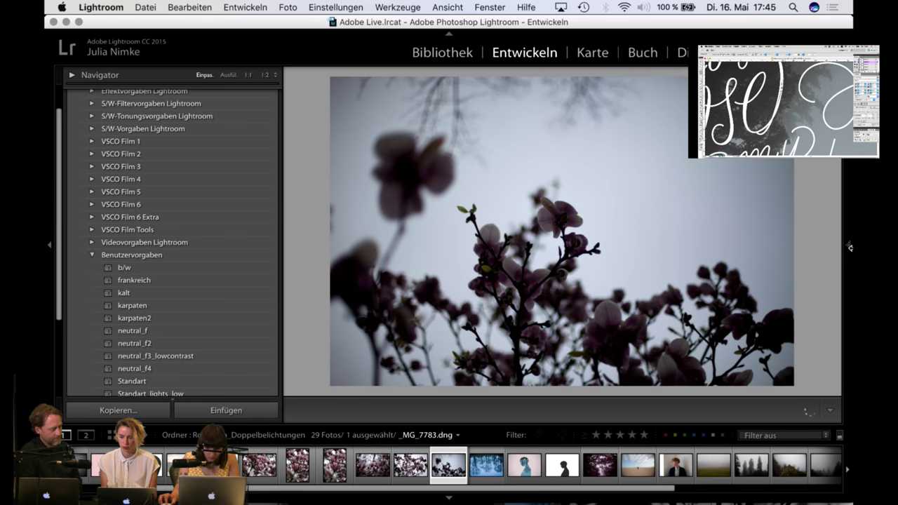
click(848, 244)
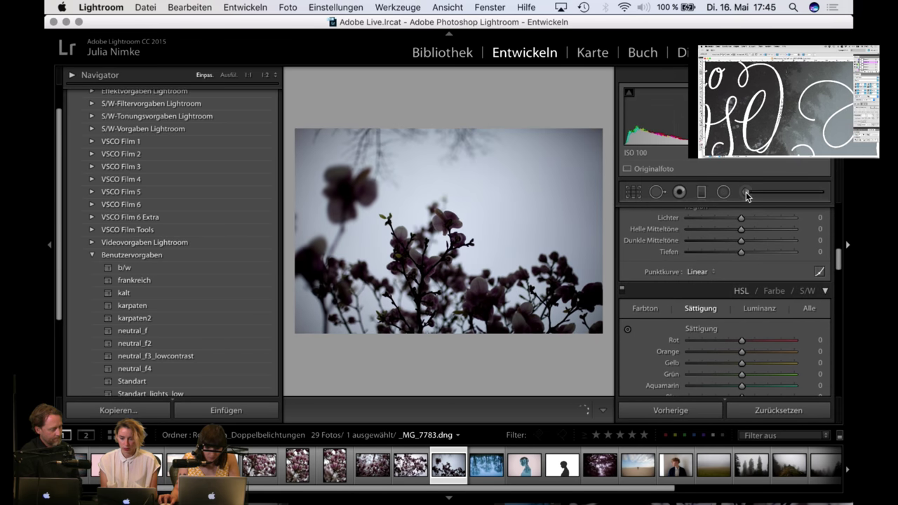
click(745, 193)
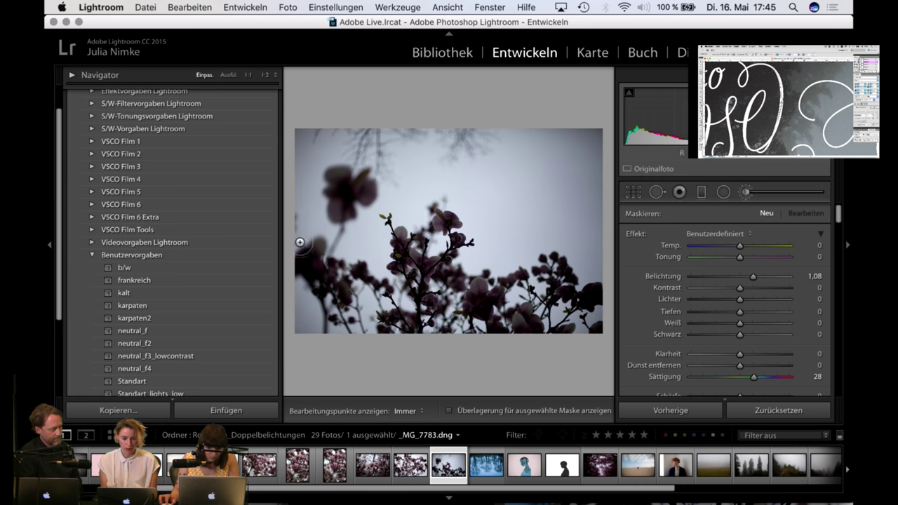
click(51, 247)
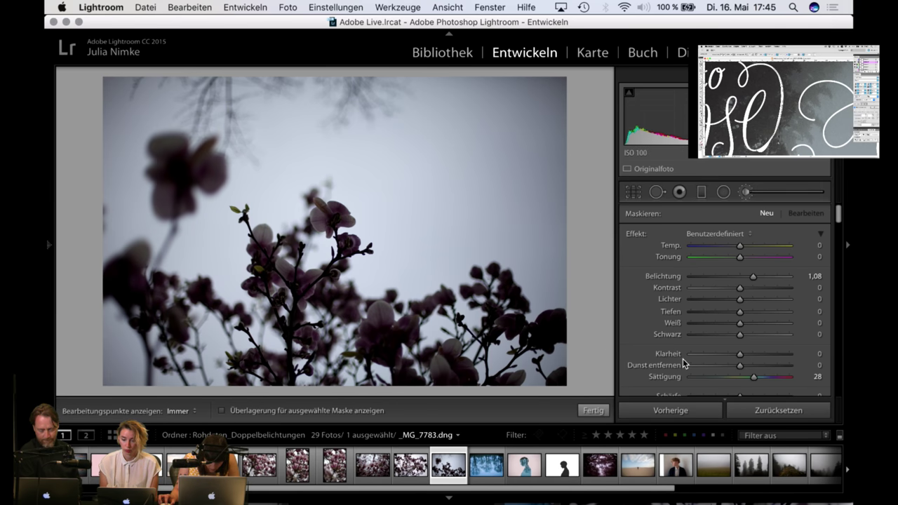
scroll(656, 324, down, 1)
scroll(657, 324, down, 2)
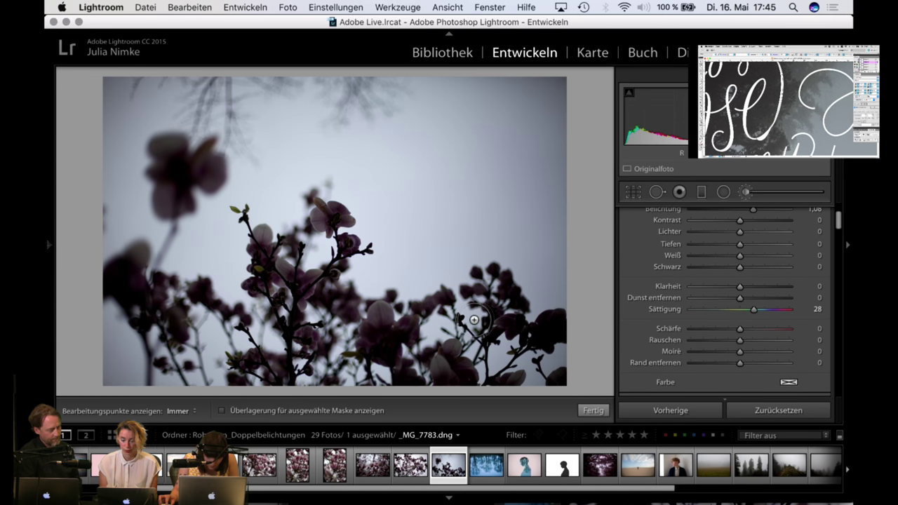
scroll(659, 324, up, 3)
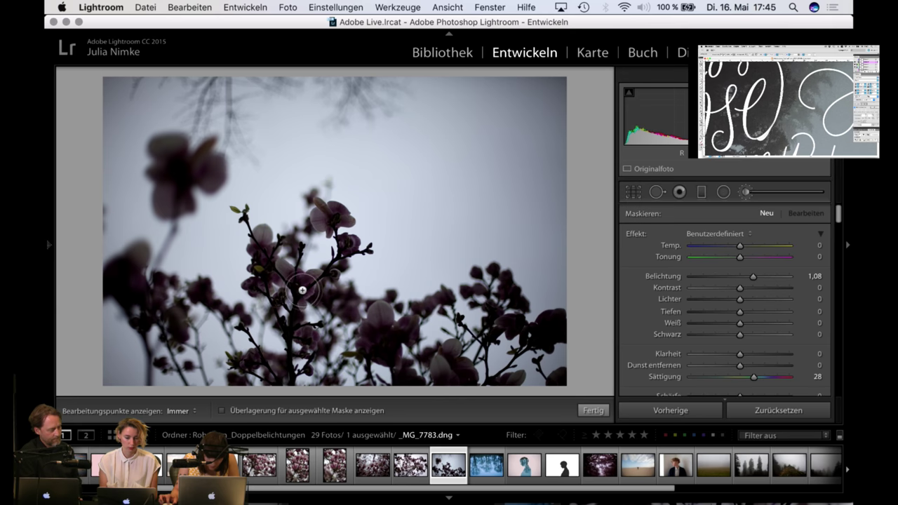
Step: Brighten the central magnolia blossoms, the large blurred blossom and the dark blossoms at the photo's left edge with the adjustment brush
key(h)
drag(322, 296, 350, 312)
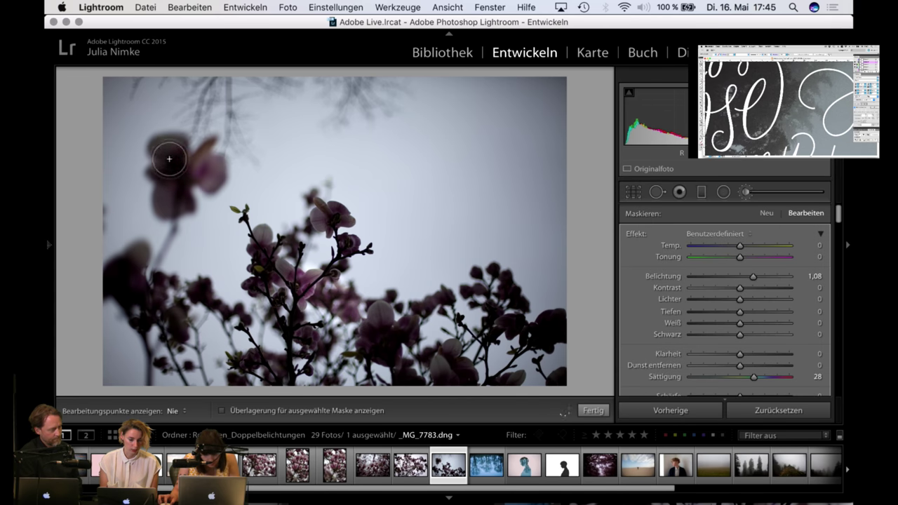
key(h)
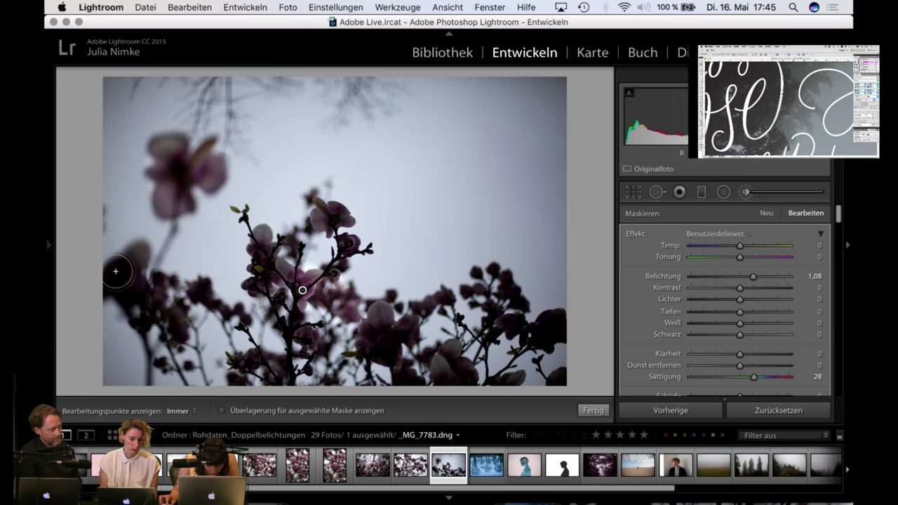
mouse_move(116, 271)
mouse_down()
mouse_move(135, 260)
mouse_move(144, 306)
mouse_up()
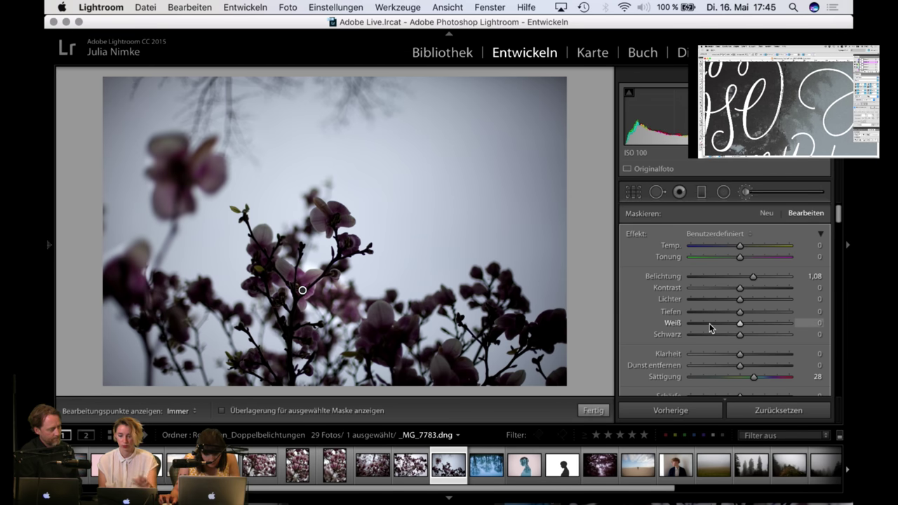
Step: Switch to Photoshop and compare the fern portrait with and without the grey layer Ebene 1 at 25% and 50% zoom
mouse_move(515, 494)
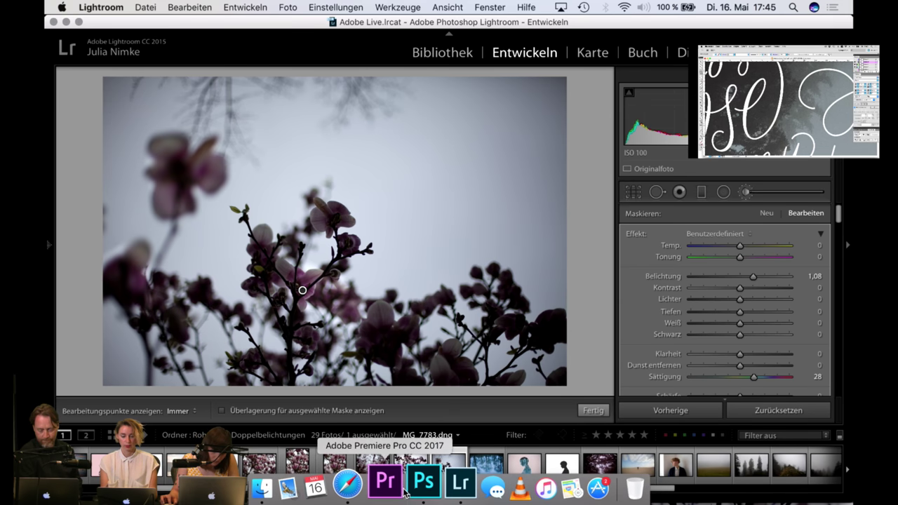
click(423, 484)
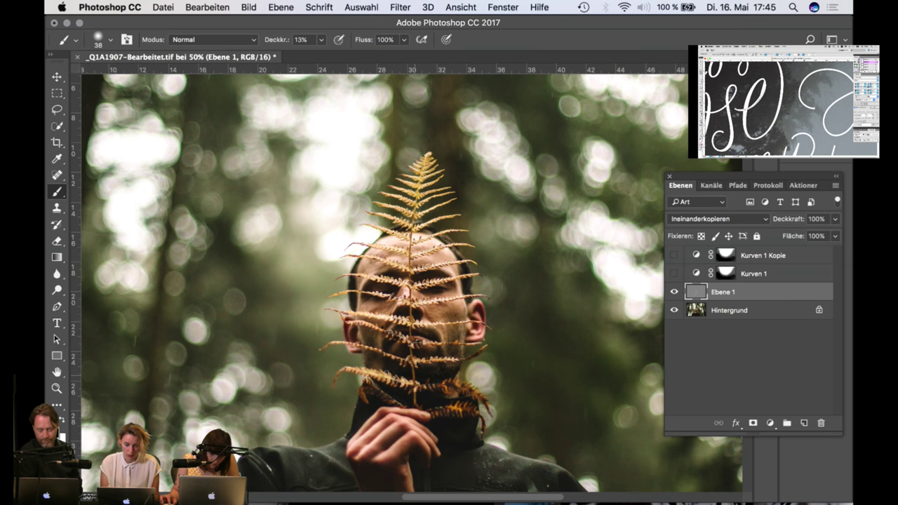
key(super+minus)
key(super+minus)
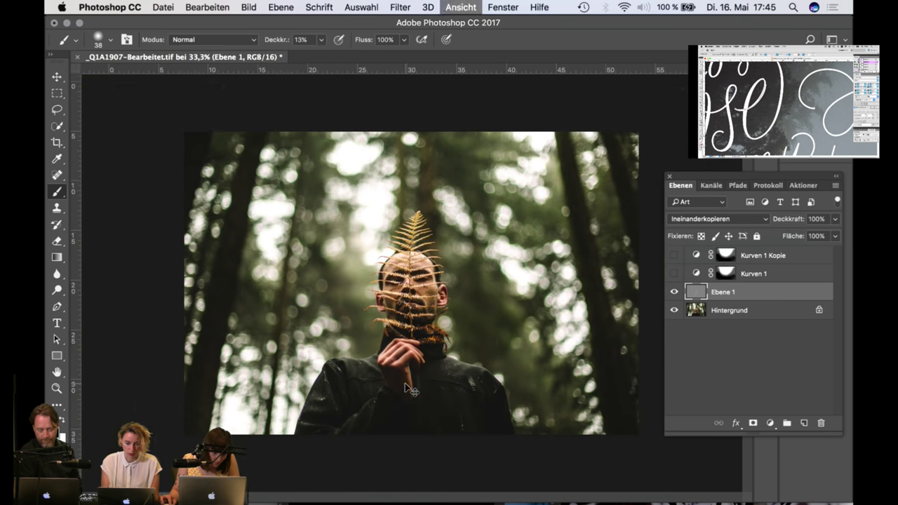
click(675, 292)
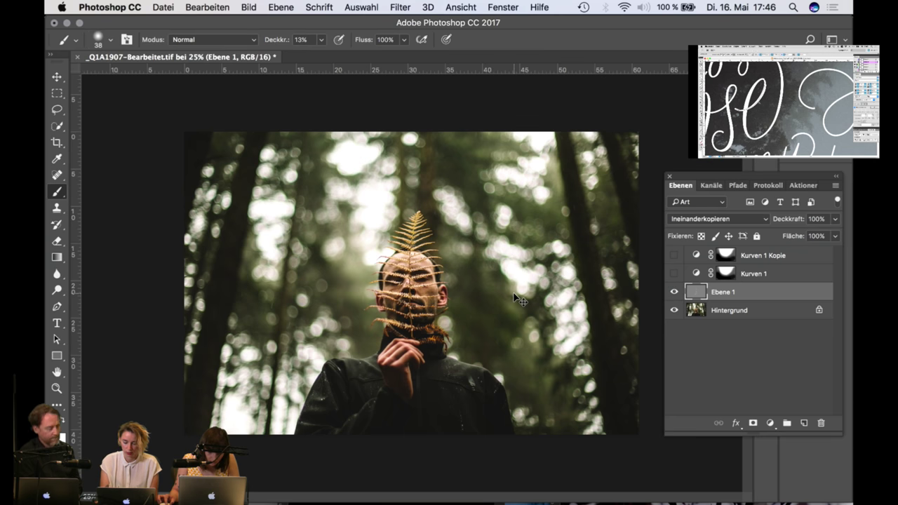
key(super+plus)
key(super+plus)
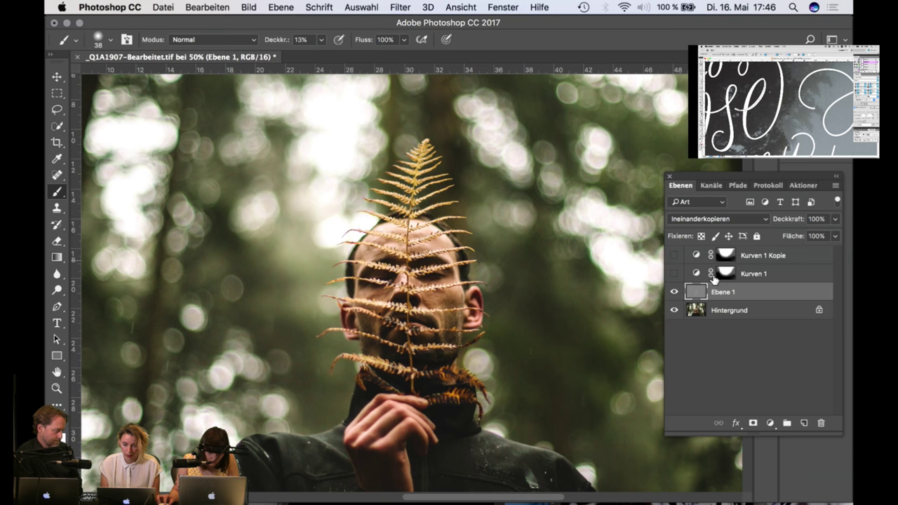
click(675, 292)
click(675, 291)
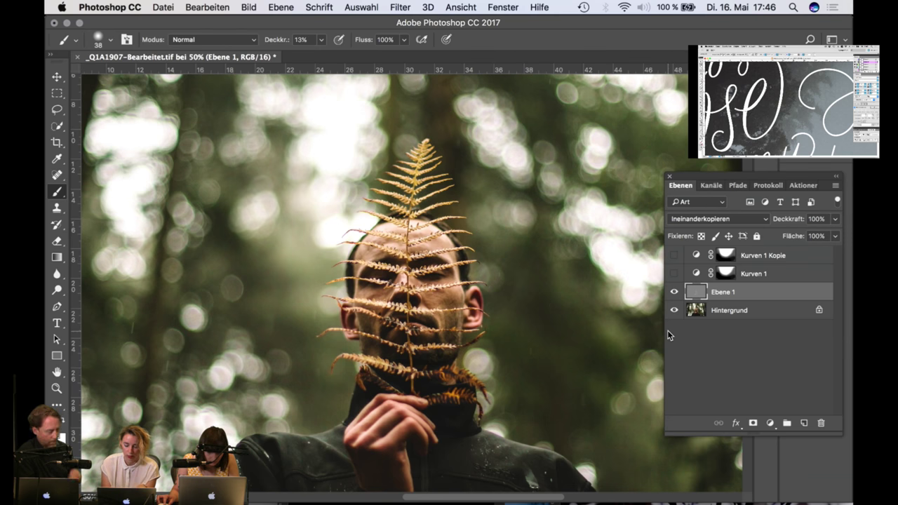
Step: View the whole portrait at 25% and turn on the curves adjustment layer Kurven 1
key(super+minus)
key(super+minus)
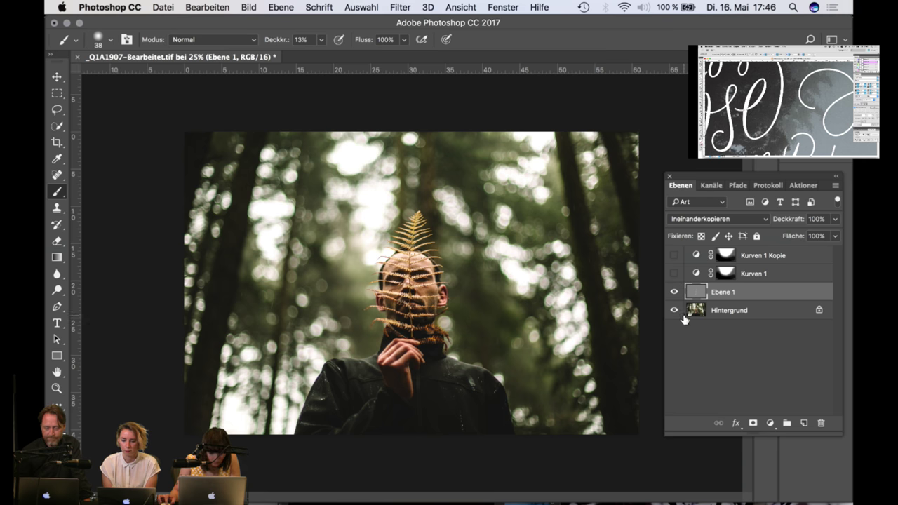
click(674, 277)
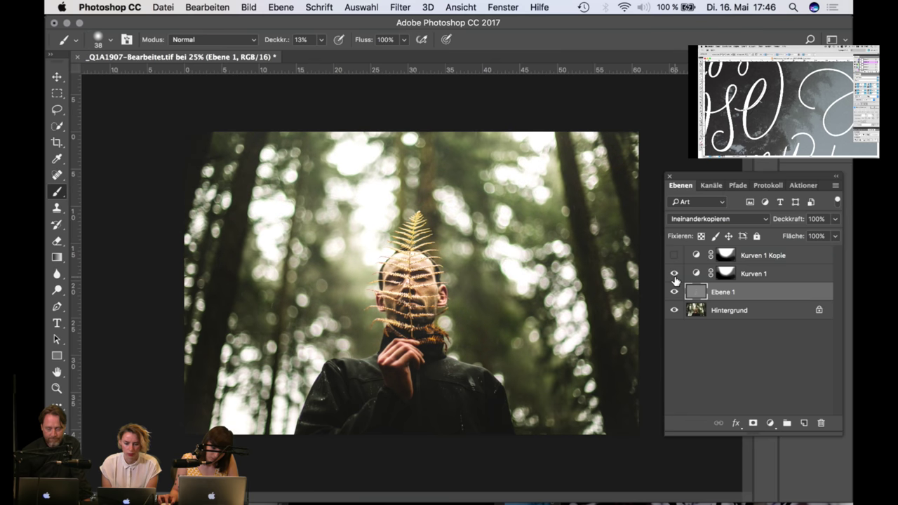
Step: Compare the portrait with and without Kurven 1, view its curve in the adjustment settings, and select its layer mask
click(674, 277)
click(674, 278)
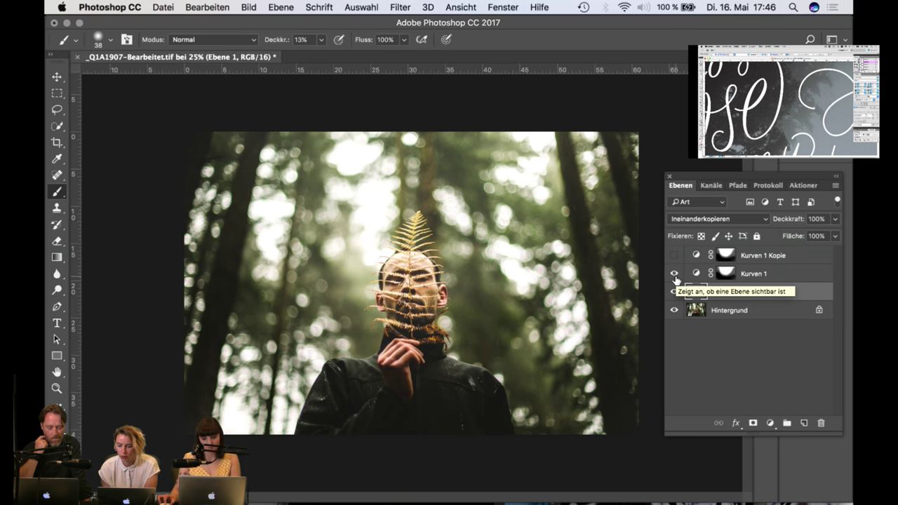
click(696, 274)
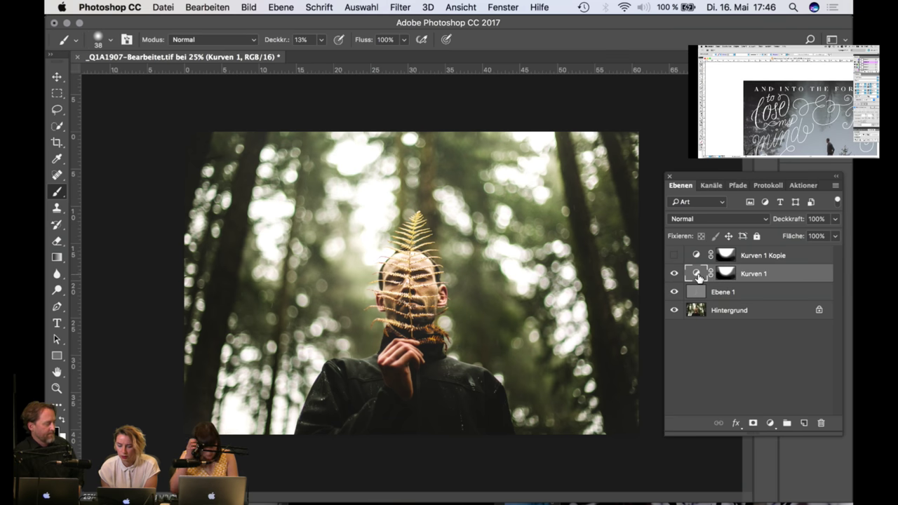
double_click(698, 276)
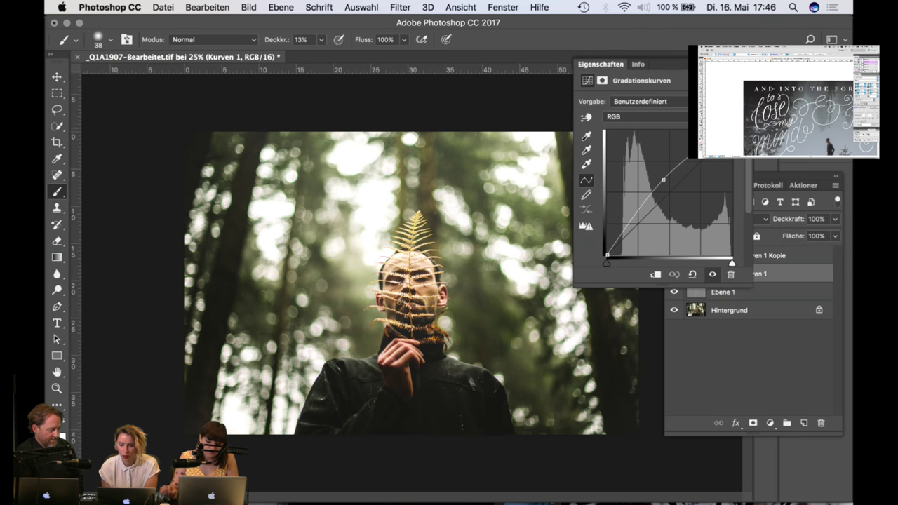
key(Escape)
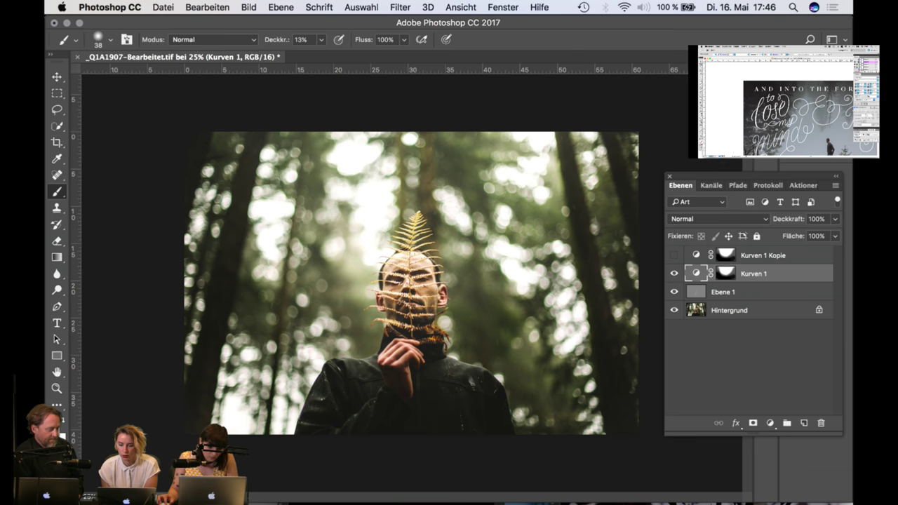
click(726, 274)
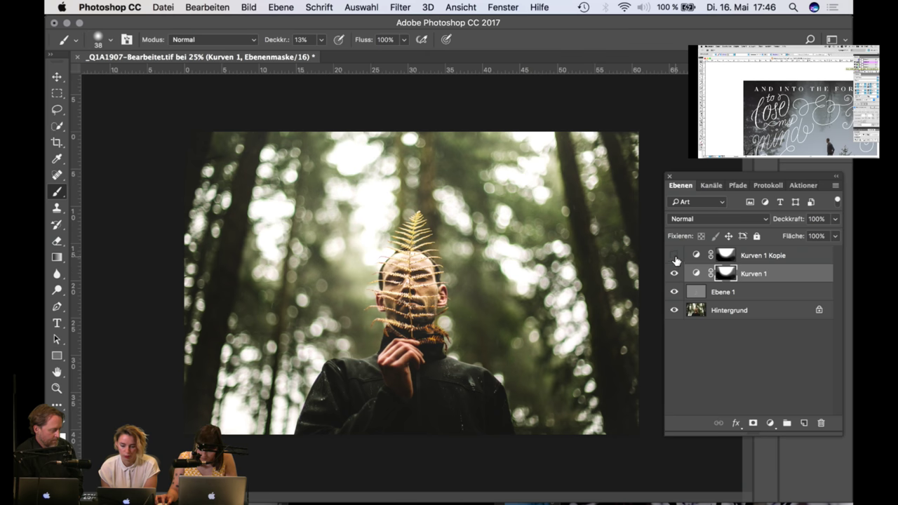
Step: Turn on the adjustment layer Kurven 1 Kopie and compare the portrait with and without its effect
click(675, 258)
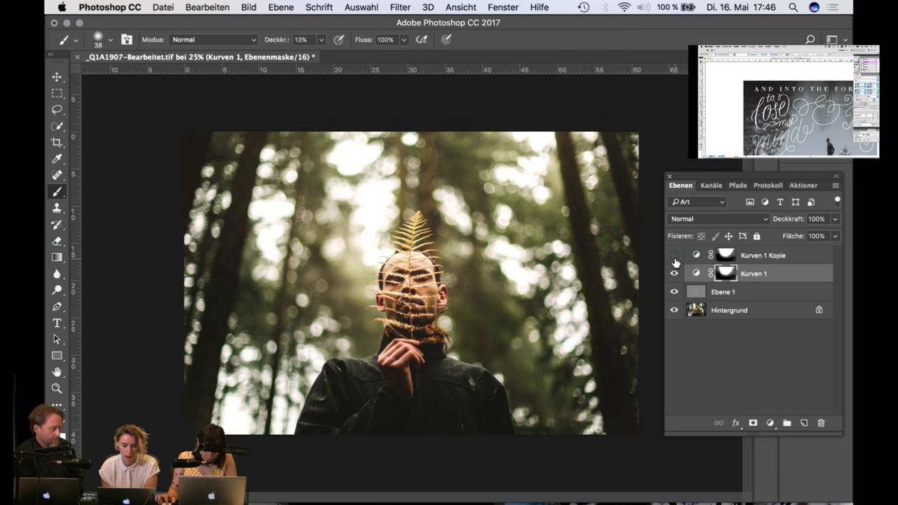
click(675, 257)
click(675, 261)
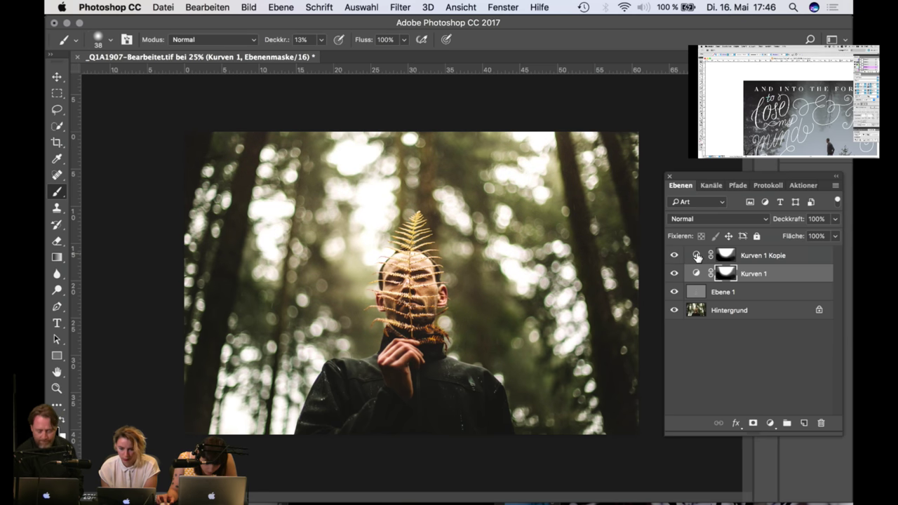
click(674, 256)
click(674, 256)
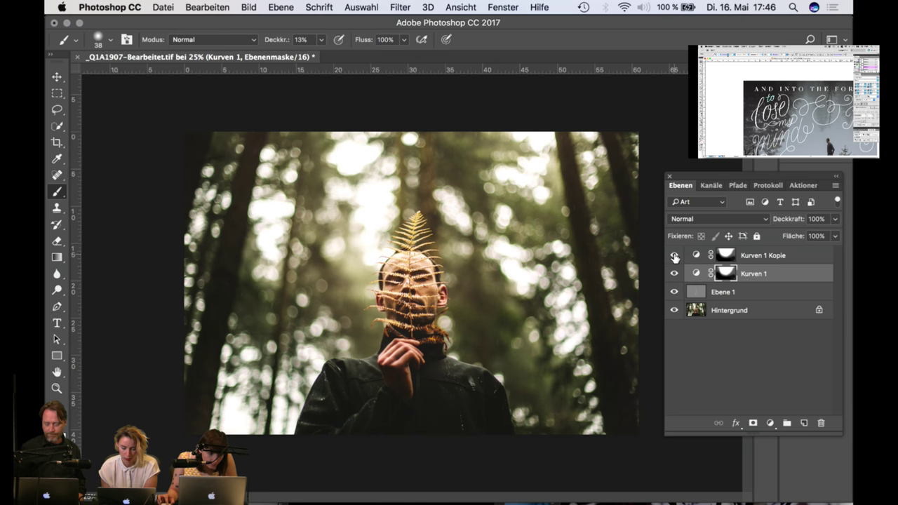
click(674, 257)
click(674, 256)
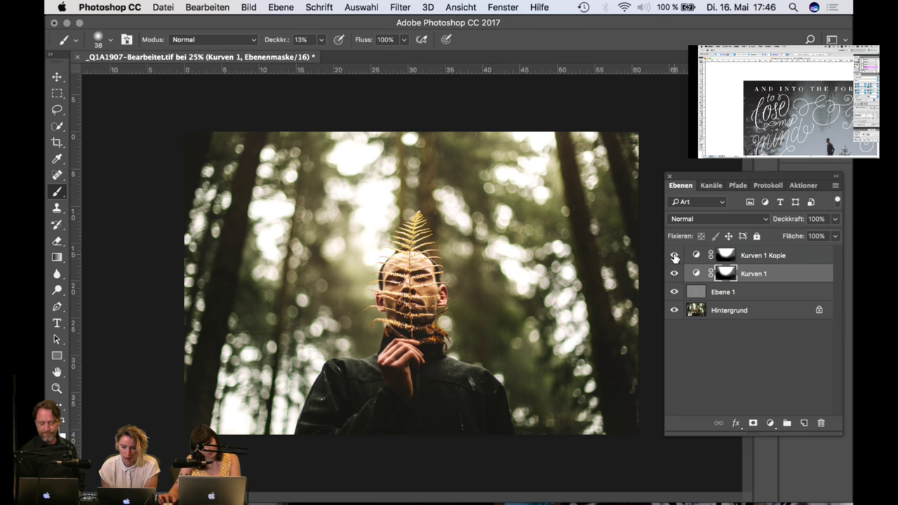
click(674, 257)
click(674, 257)
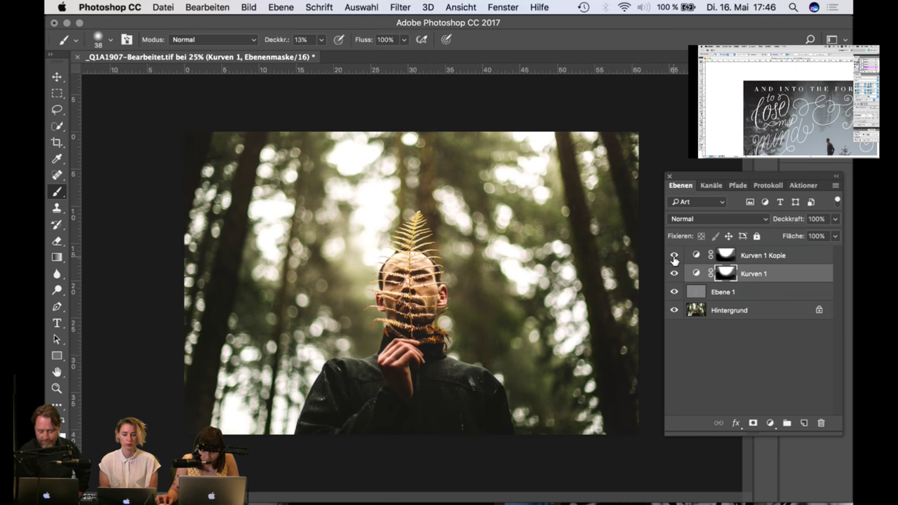
Step: Select the Hintergrund layer, merge the visible layers of the portrait and save the file
click(775, 315)
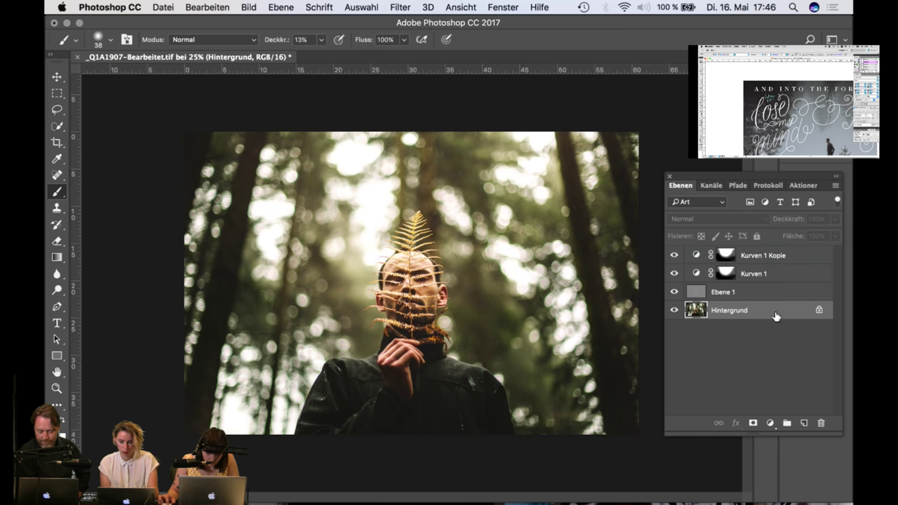
mouse_move(673, 255)
mouse_down()
mouse_move(674, 292)
mouse_move(674, 255)
mouse_up()
click(673, 255)
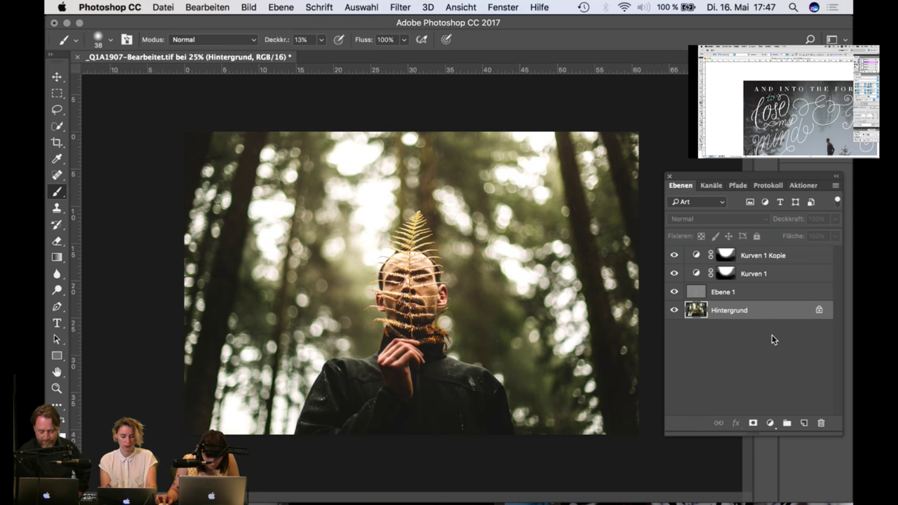
key(super+alt+shift+e)
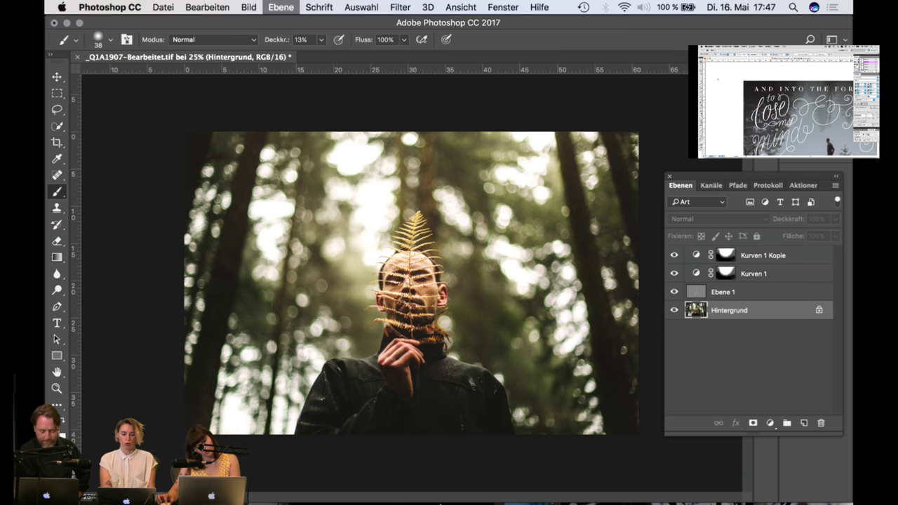
key(super+s)
Step: Switch to Lightroom's library, select the edited fern portrait and its raw version, and view them together and full screen
click(443, 488)
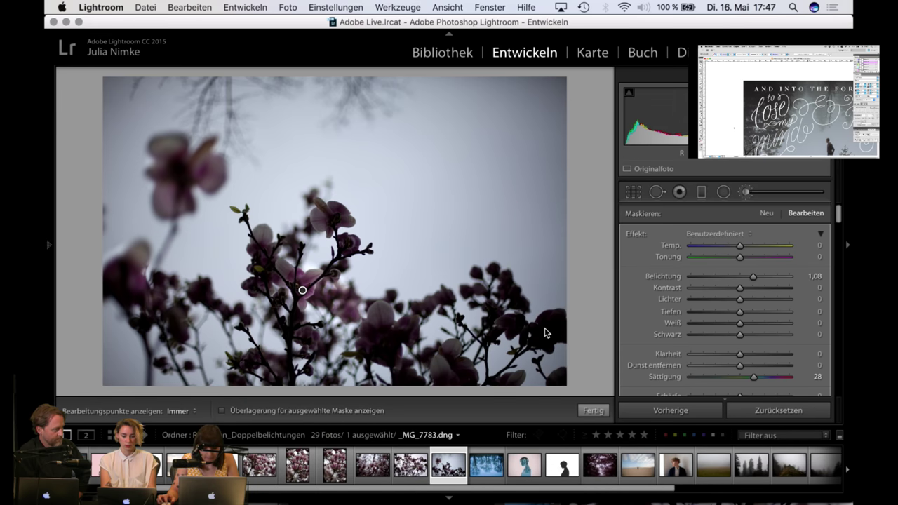
key(g)
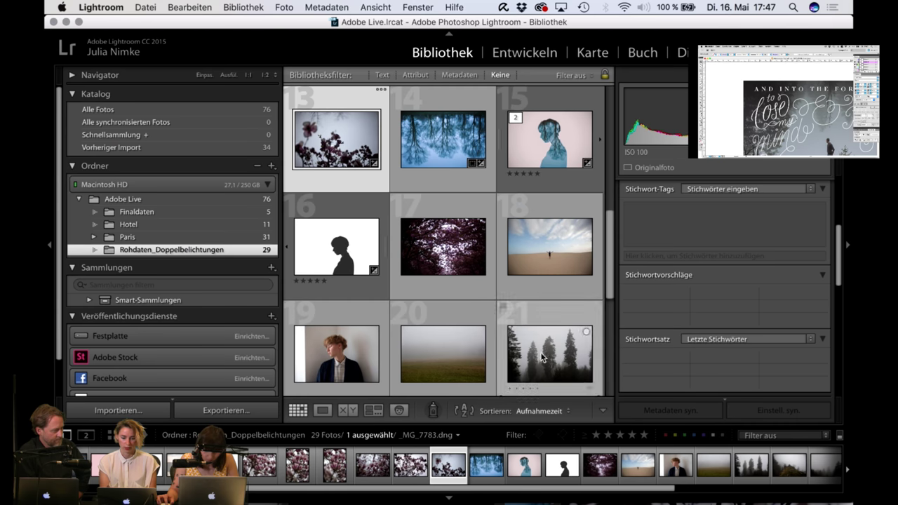
scroll(402, 297, down, 5)
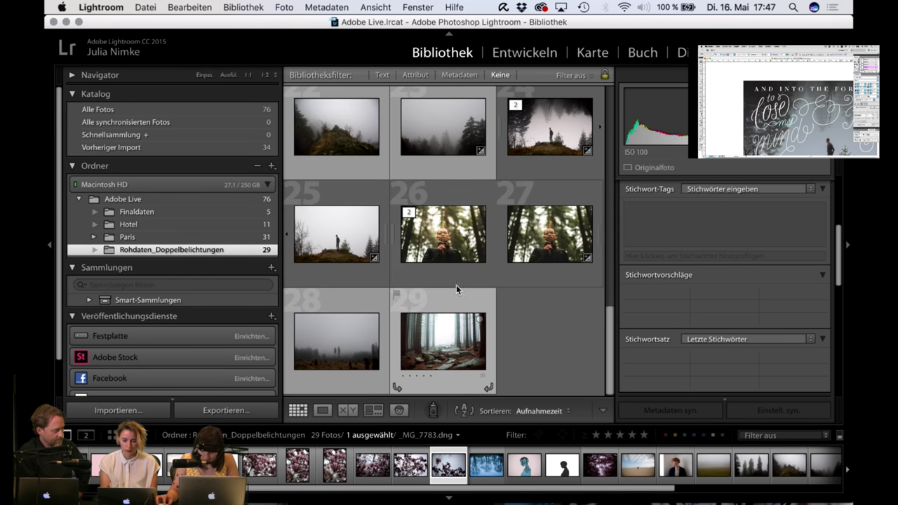
click(462, 246)
shift+click(567, 246)
key(n)
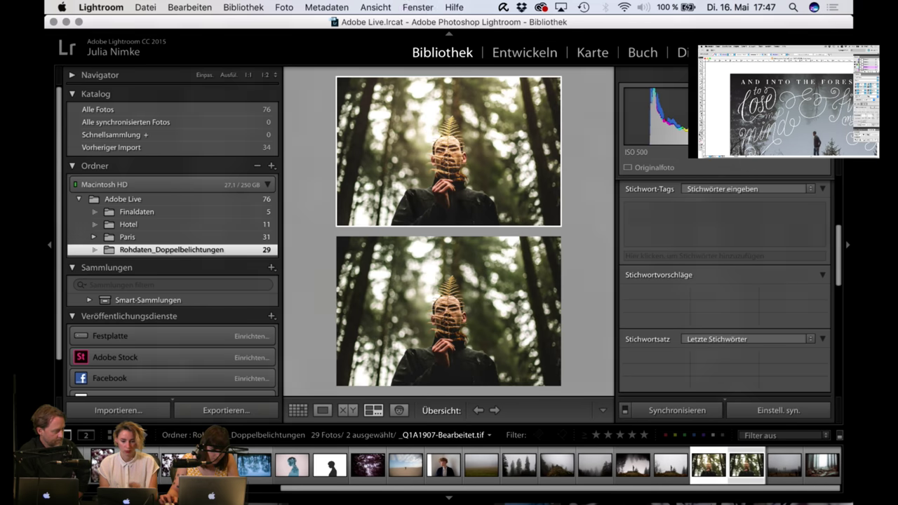
key(f)
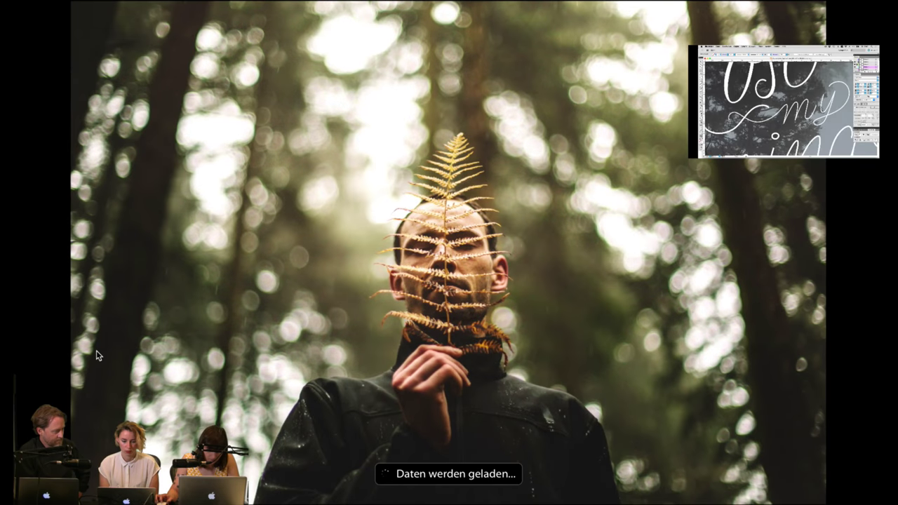
key(f)
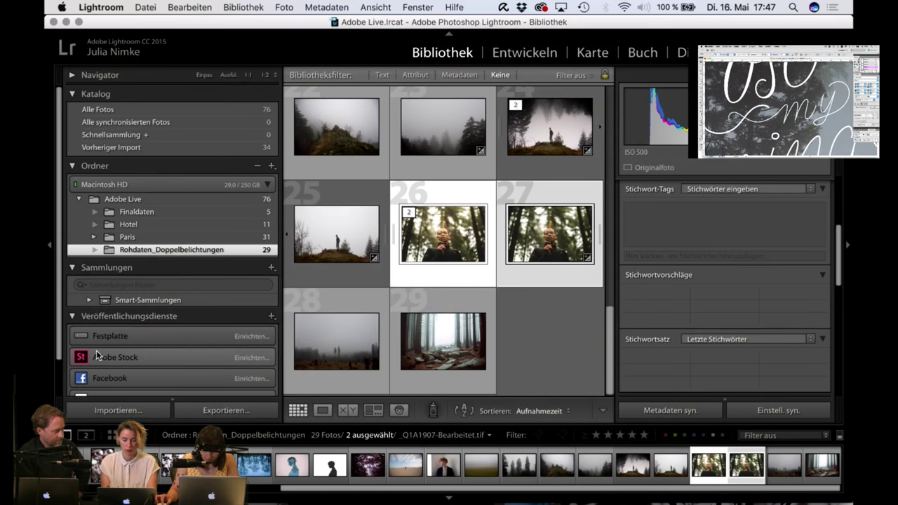
Step: Show both selected fern portraits side by side in the survey view with the side panels hidden
click(49, 245)
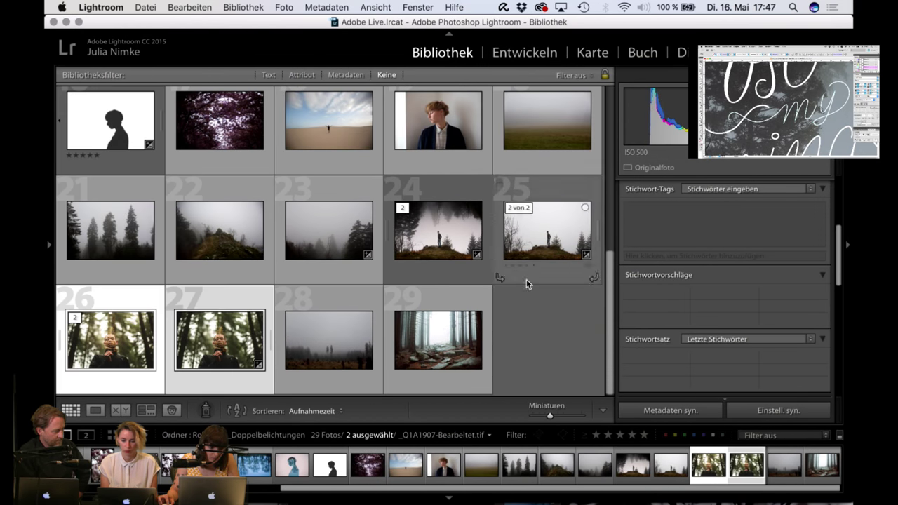
key(c)
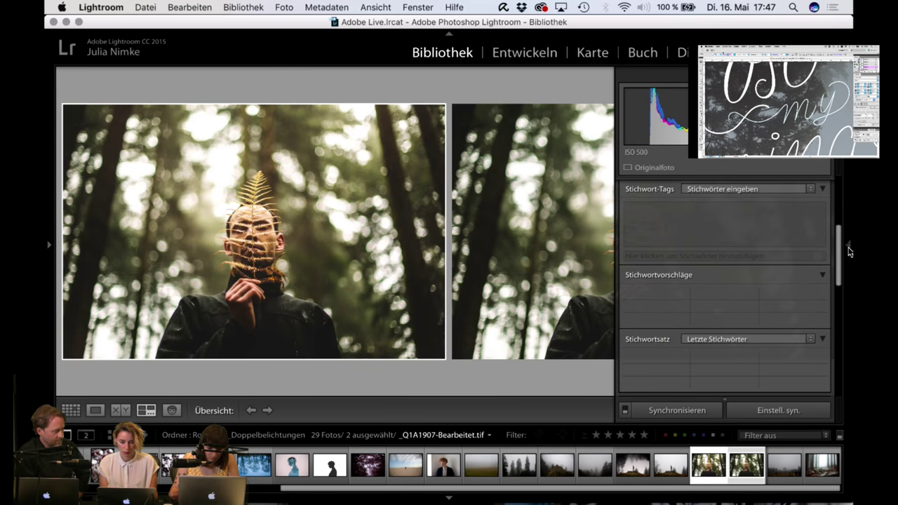
key(Tab)
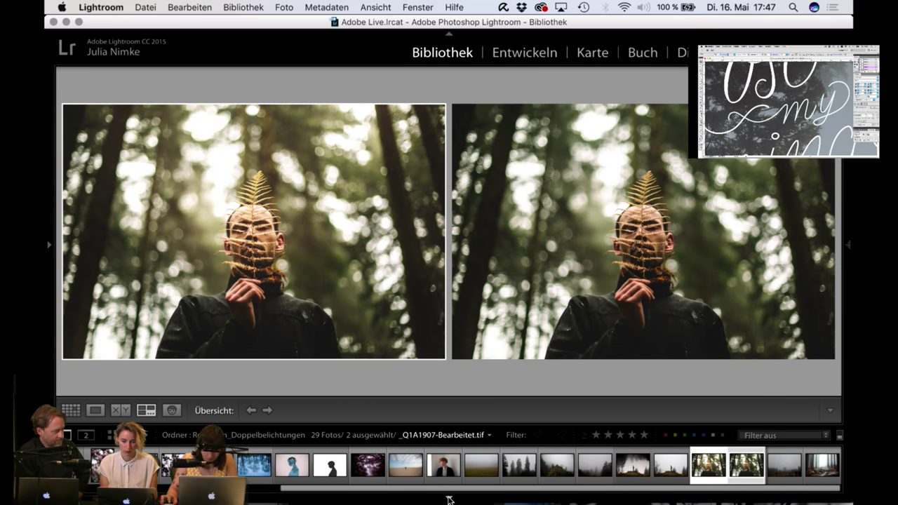
Step: Revert the raw portrait _Q1A1907.CR2 to its Importieren history state and compare it side by side with the edited version
click(626, 235)
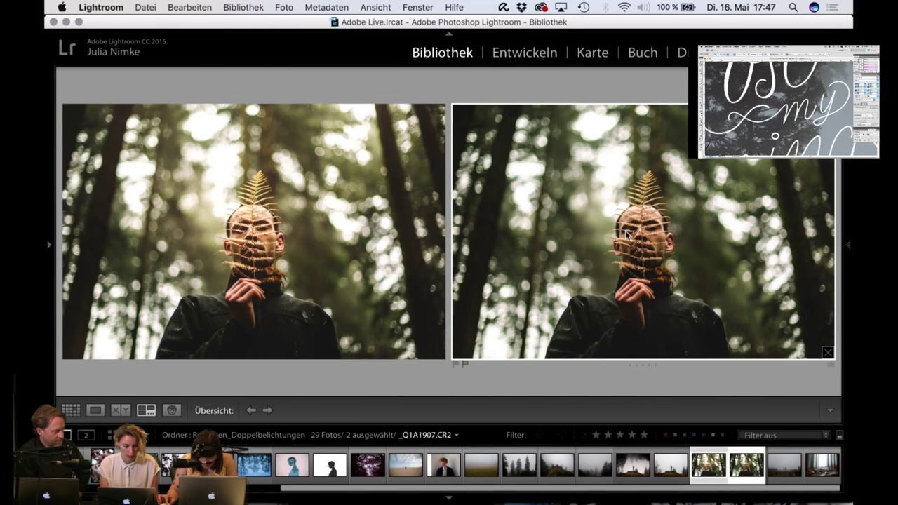
click(545, 56)
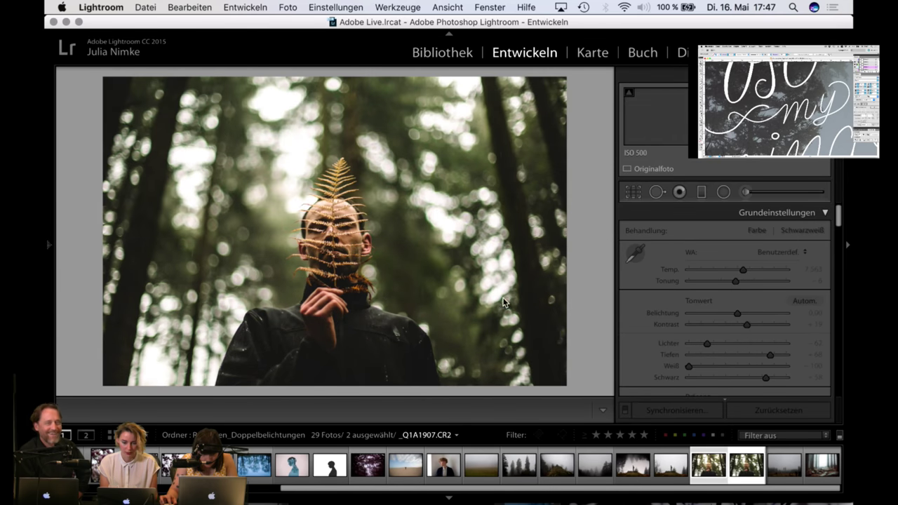
click(49, 245)
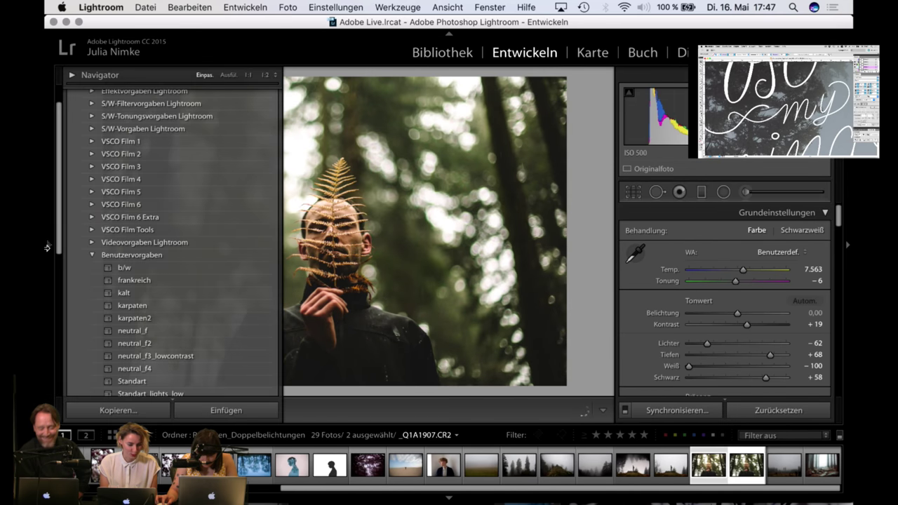
scroll(125, 347, down, 5)
click(133, 341)
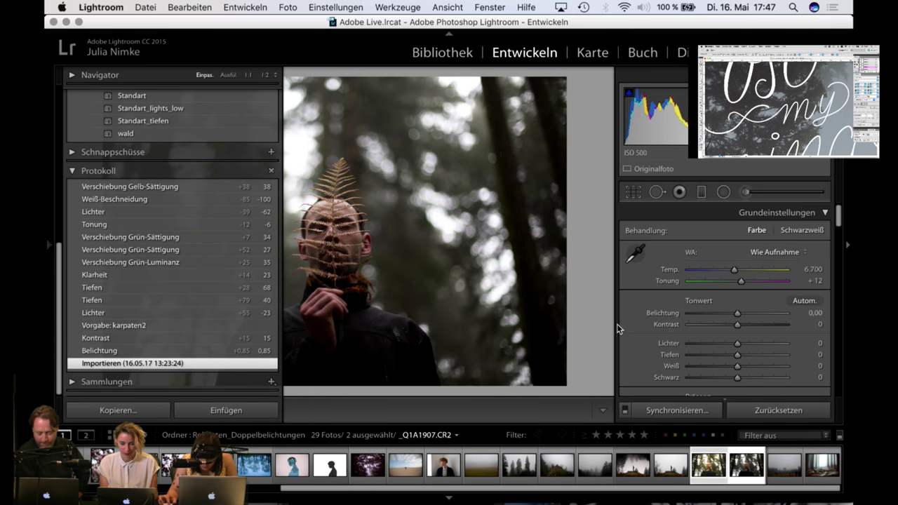
key(c)
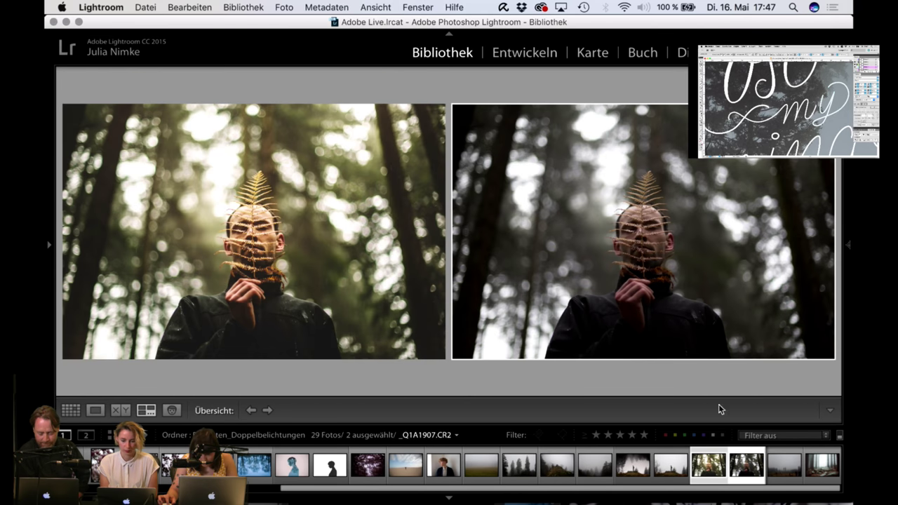
click(449, 498)
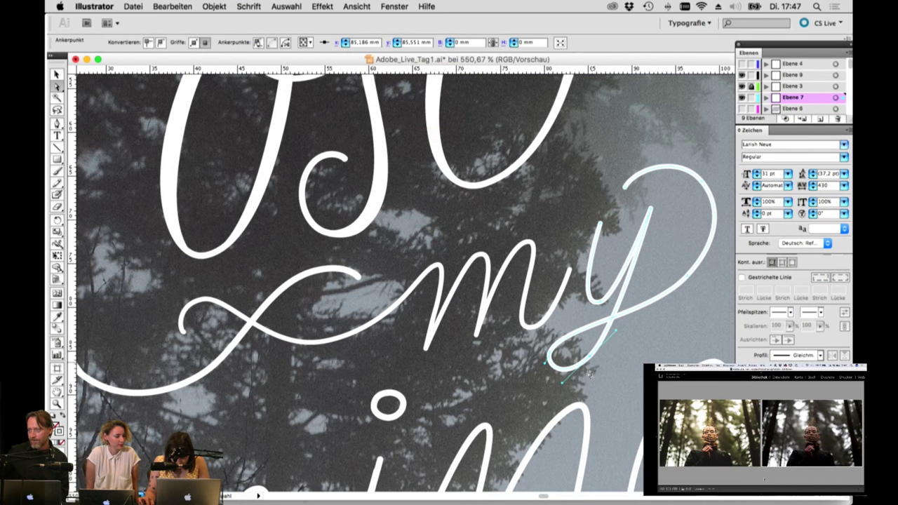
Step: Deselect the anchor point of the y in the Illustrator lettering and view "lose my mind" at 200%
click(602, 384)
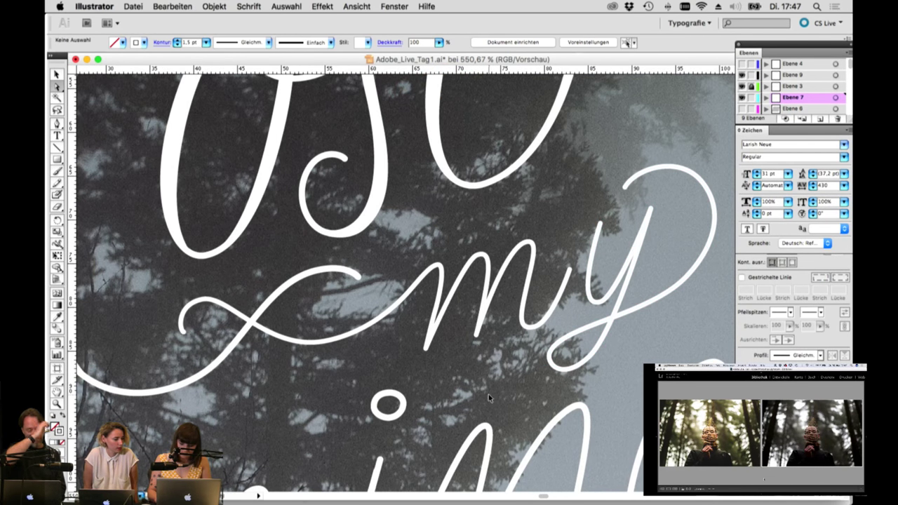
key(super+minus)
key(super+minus)
key(super+minus)
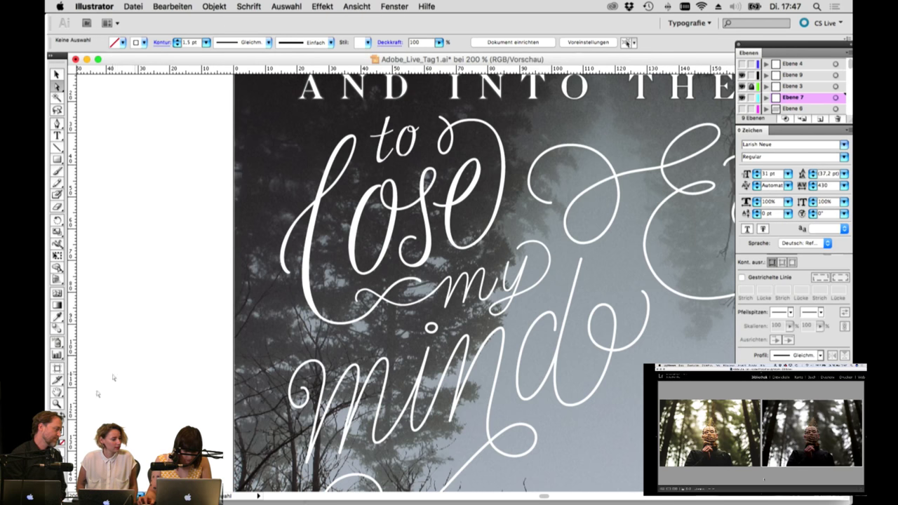
click(56, 404)
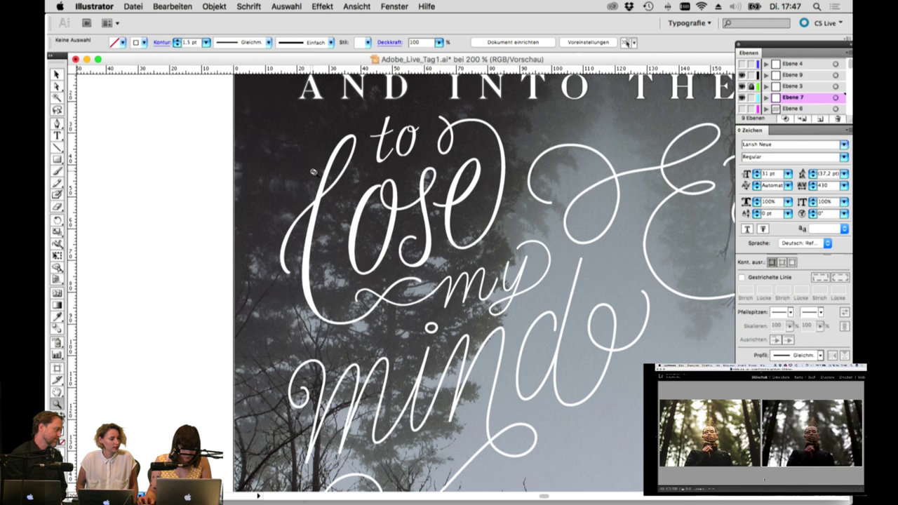
click(57, 74)
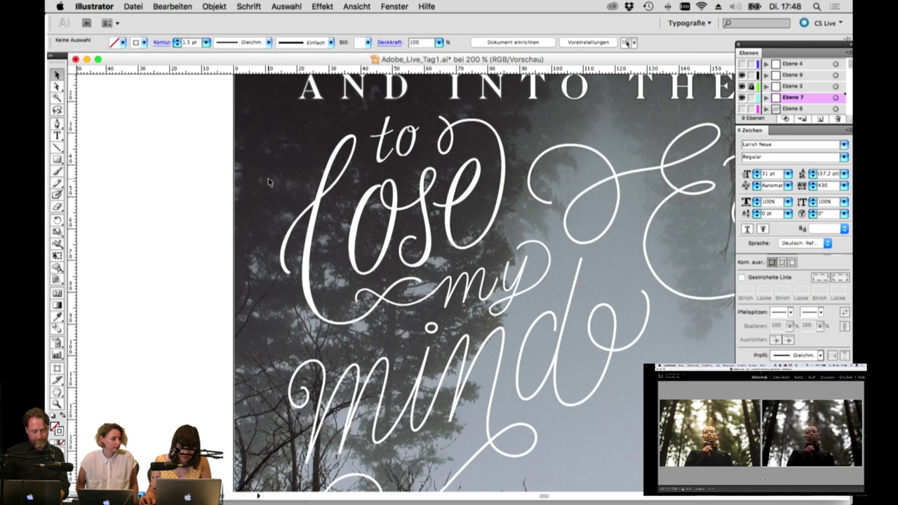
Step: Examine the anchor points of the thickened stem shape on the l of "lose" up close
click(317, 223)
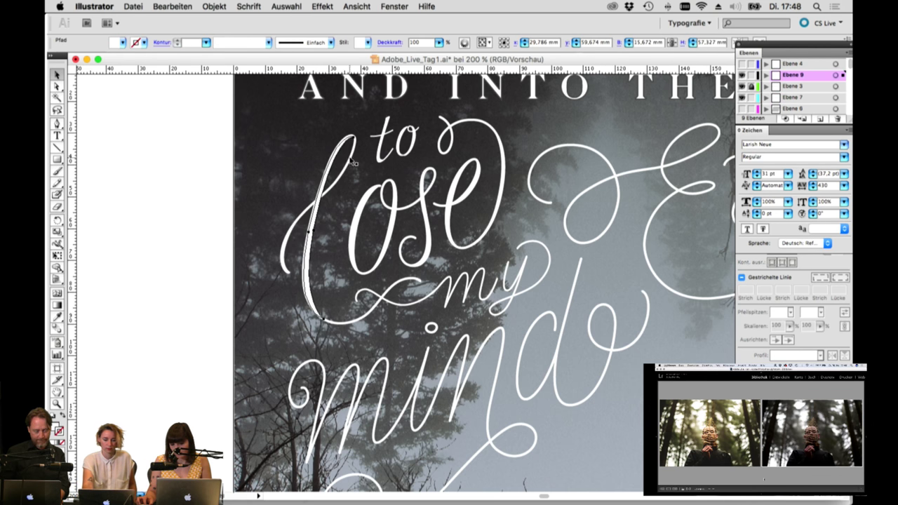
click(57, 87)
click(347, 230)
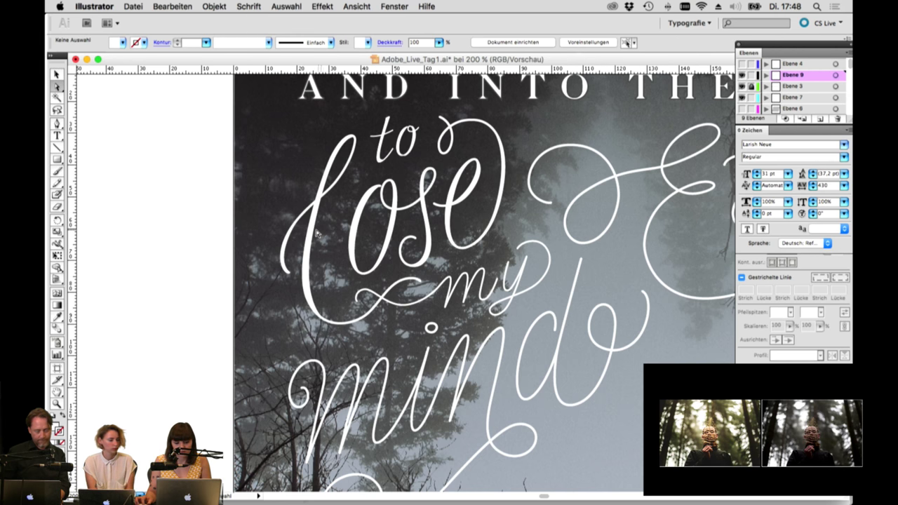
click(313, 233)
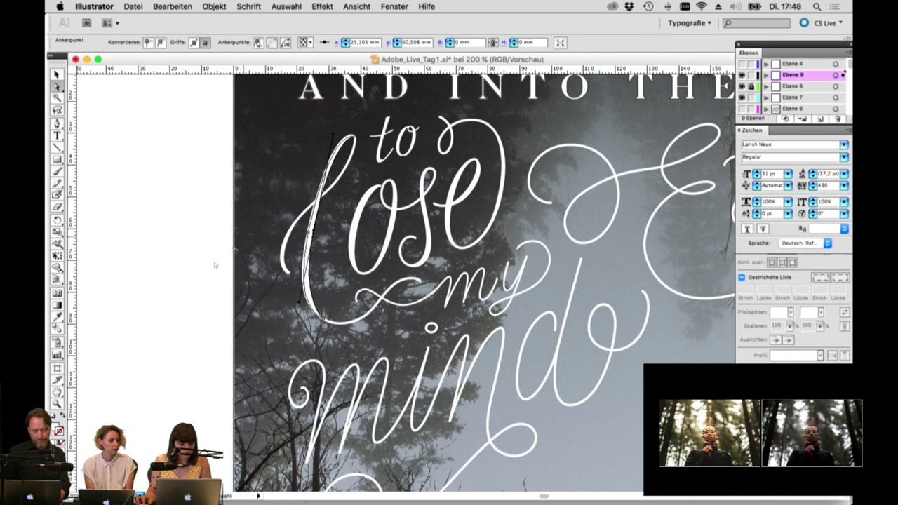
drag(261, 121, 446, 337)
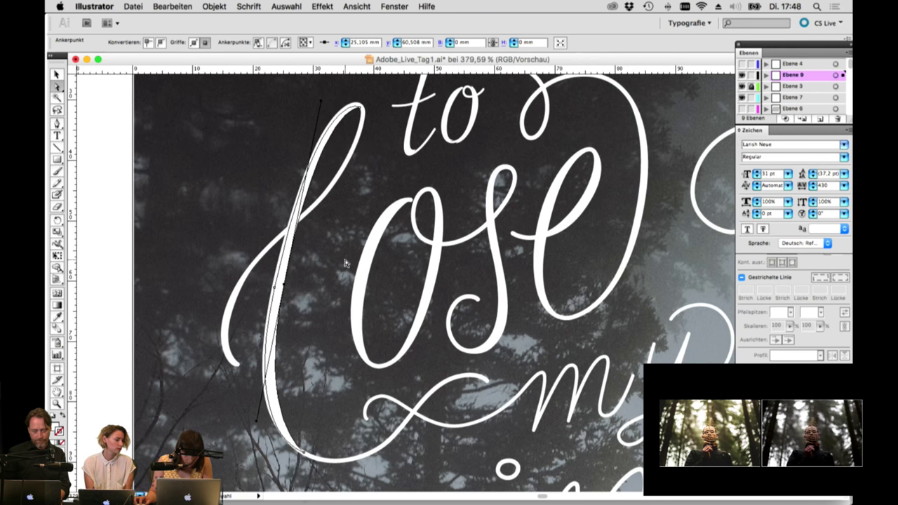
click(344, 263)
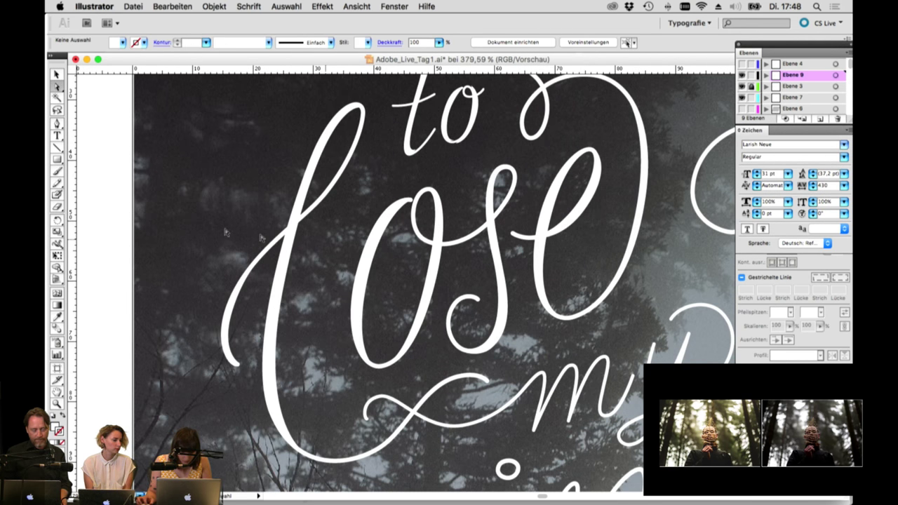
Step: Reshape the lower end of the t's thickening shape in "to" so it blends smoothly into the upstroke
key(z)
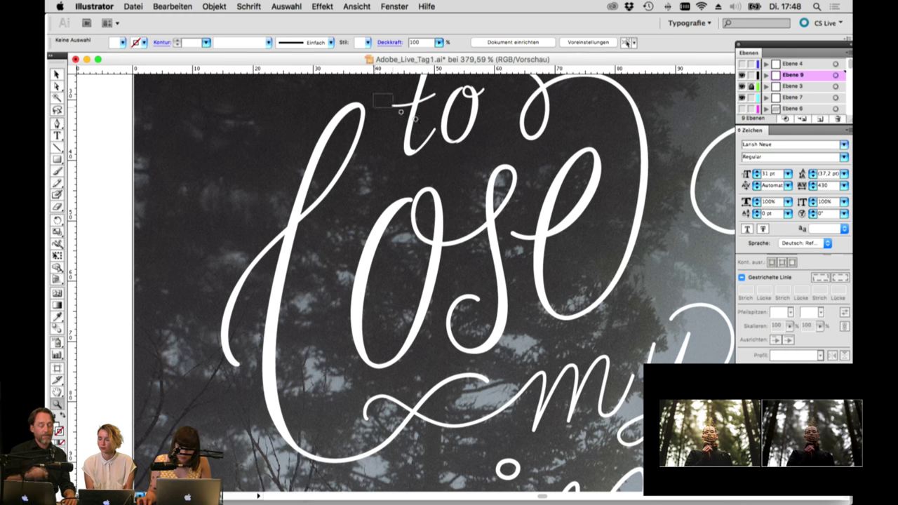
drag(371, 93, 496, 182)
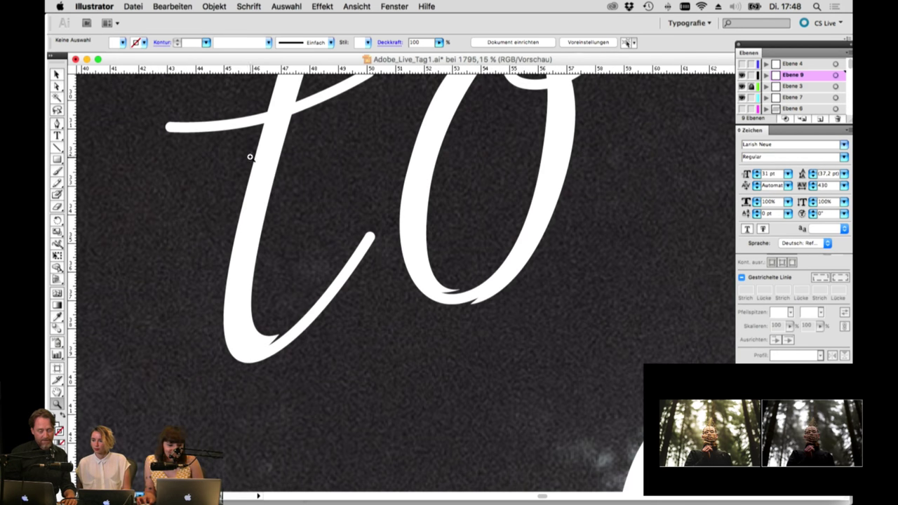
click(56, 86)
click(294, 329)
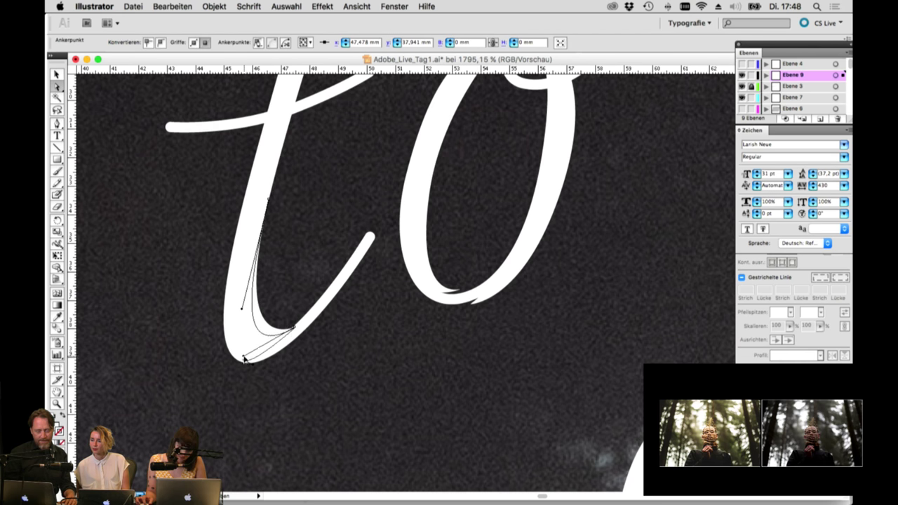
click(294, 305)
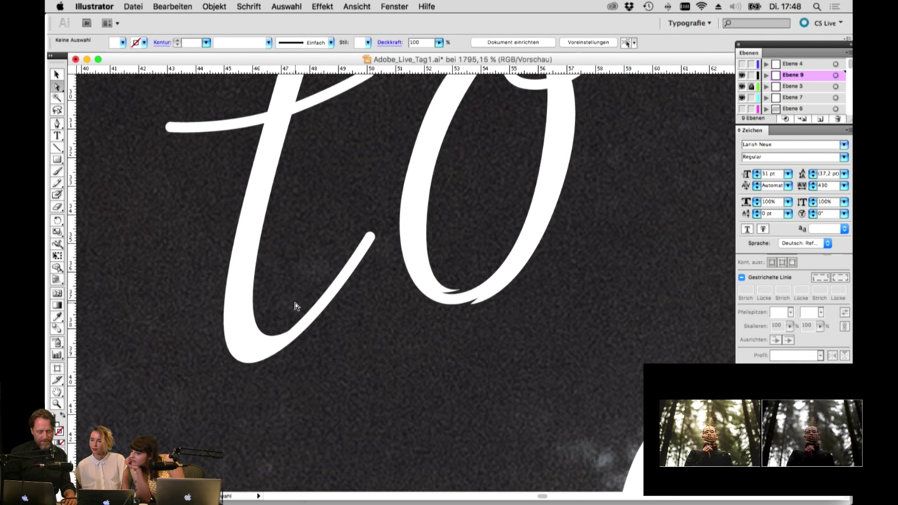
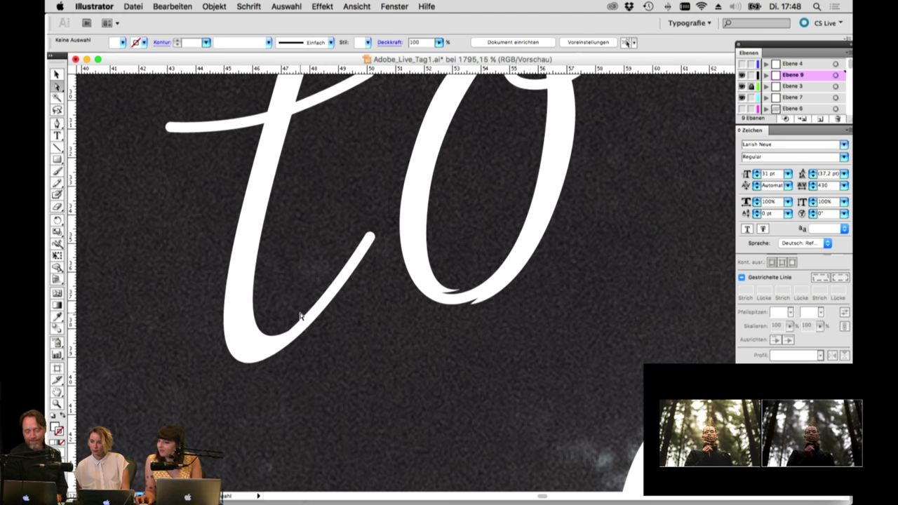
Step: Adjust the anchor points of both thickening shapes at the base of the o in "to" to smooth out the jagged joins
click(461, 293)
drag(461, 293, 479, 307)
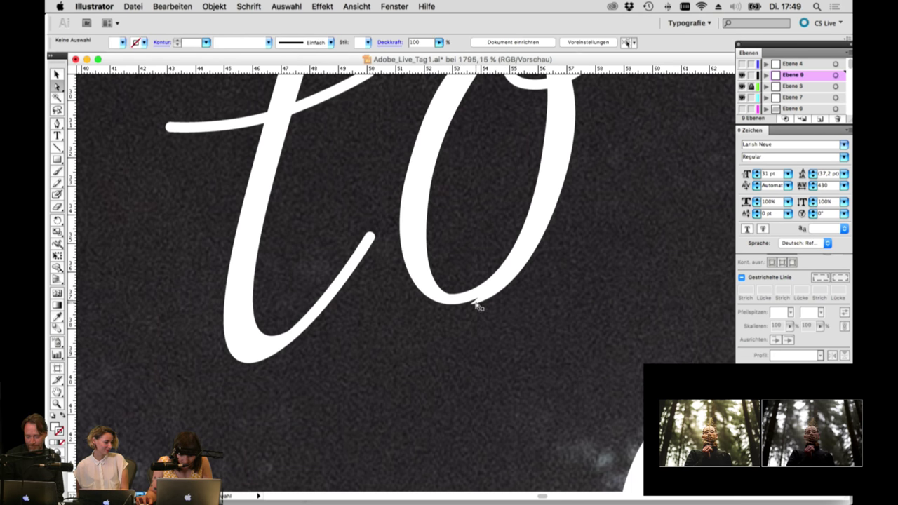
click(472, 304)
click(479, 312)
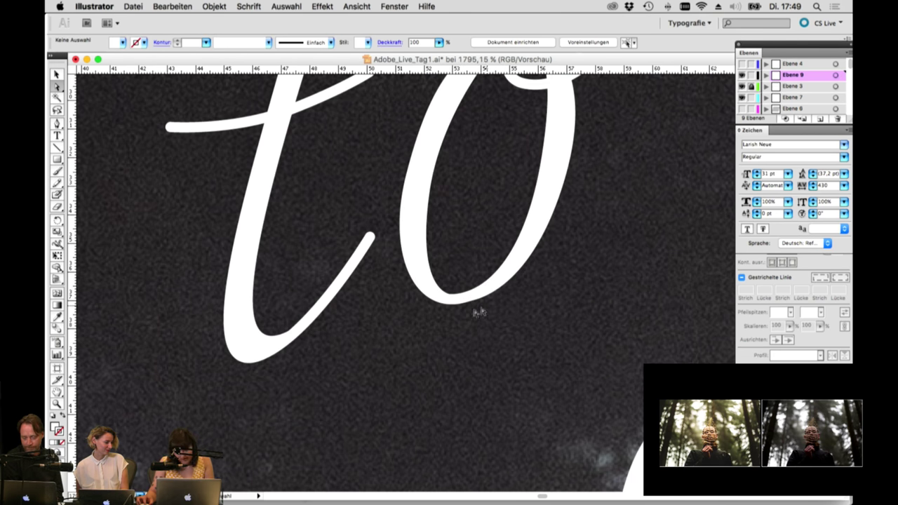
click(454, 302)
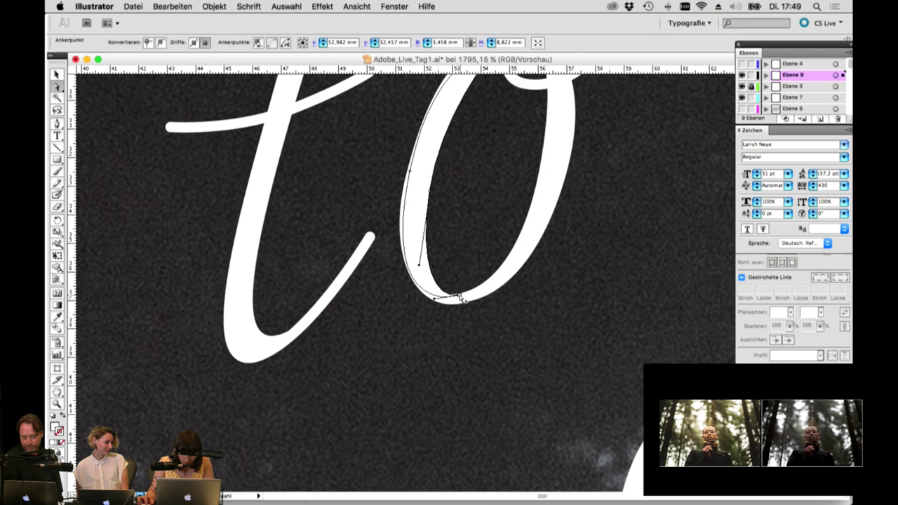
click(443, 298)
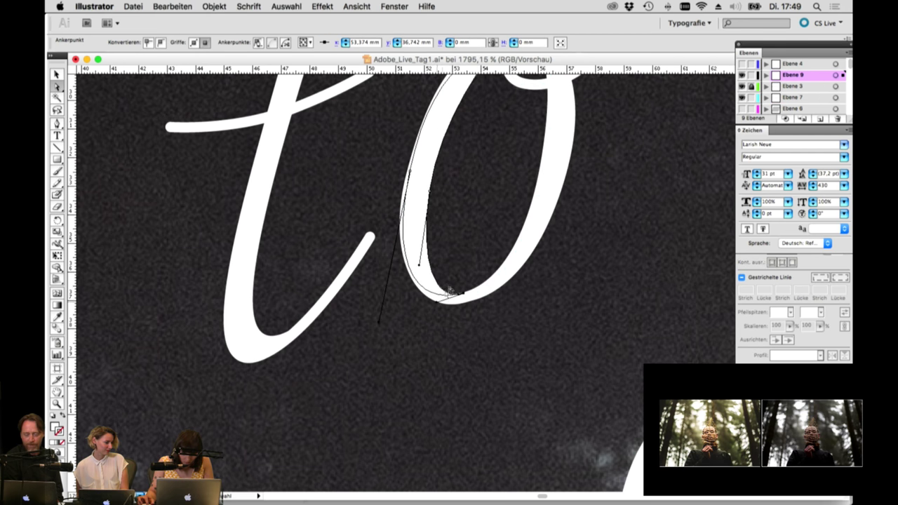
click(457, 273)
Step: Reshape the upper end of the o's right-hand thickening shape in "to" so it merges smoothly into the small loop
key(super+minus)
key(super+minus)
key(super+minus)
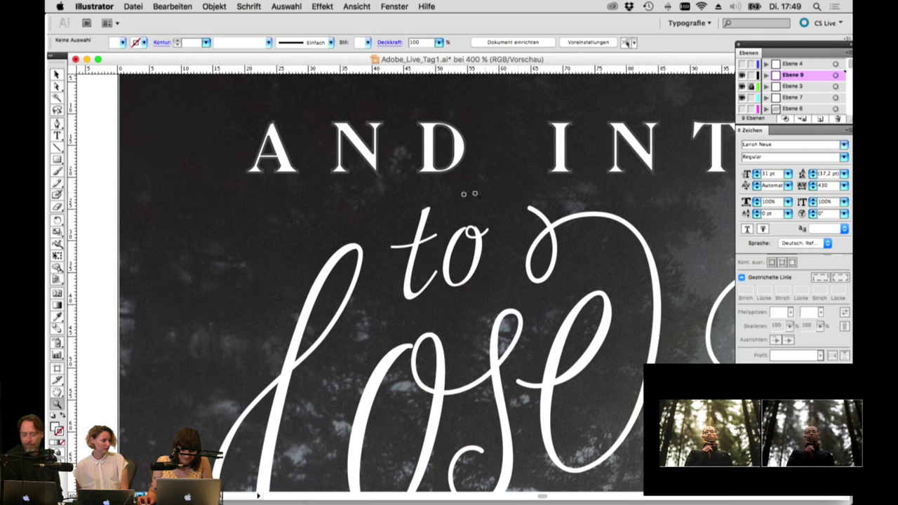
drag(430, 196, 591, 321)
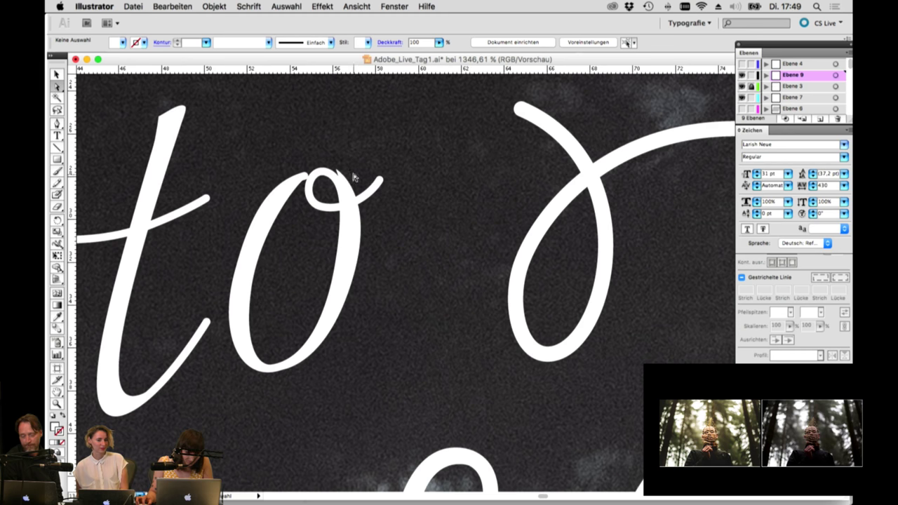
click(370, 208)
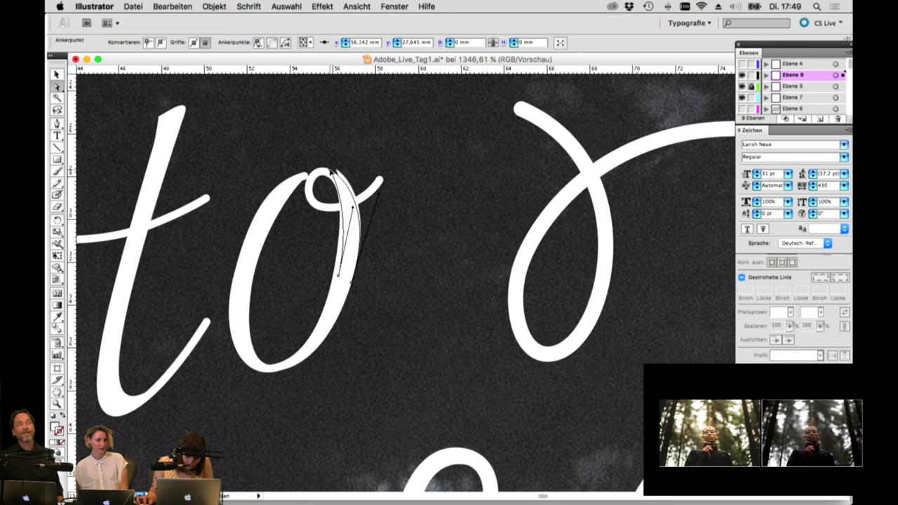
click(377, 197)
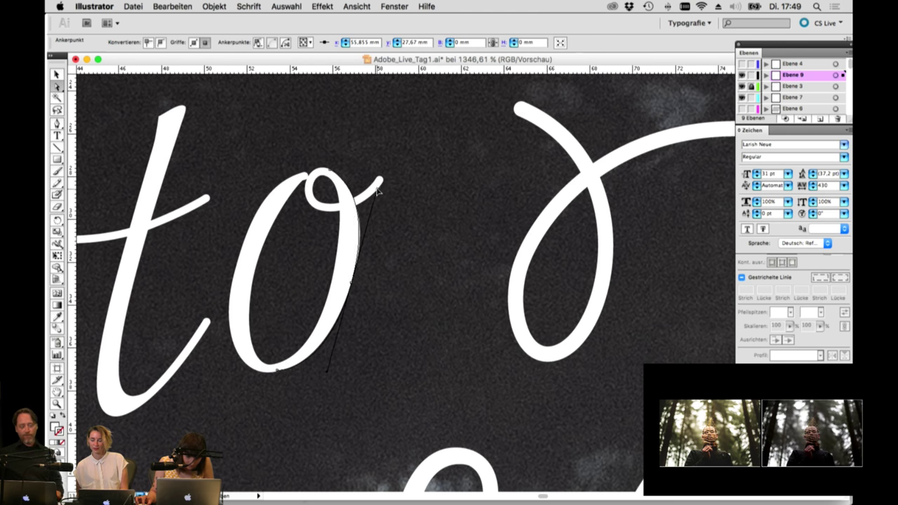
Step: Adjust the top anchor point and the inner curve handle of the o's left-hand thickening shape
click(299, 183)
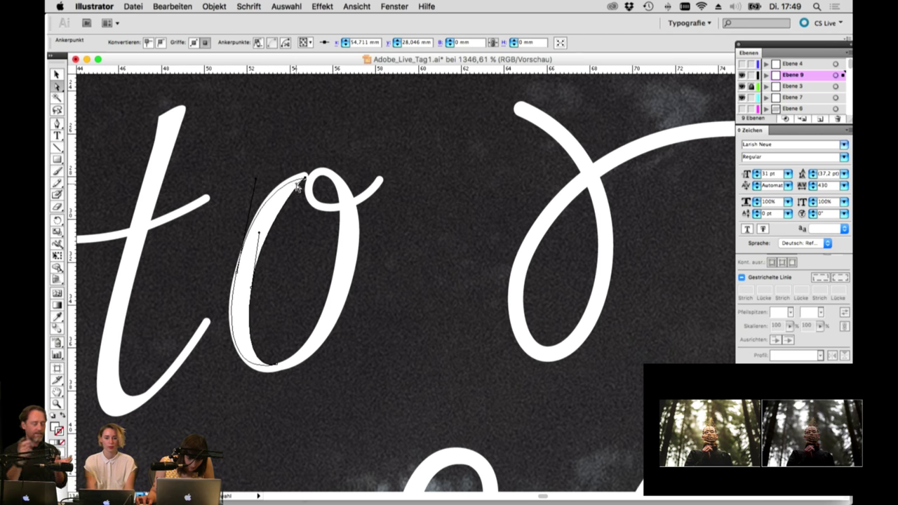
click(303, 181)
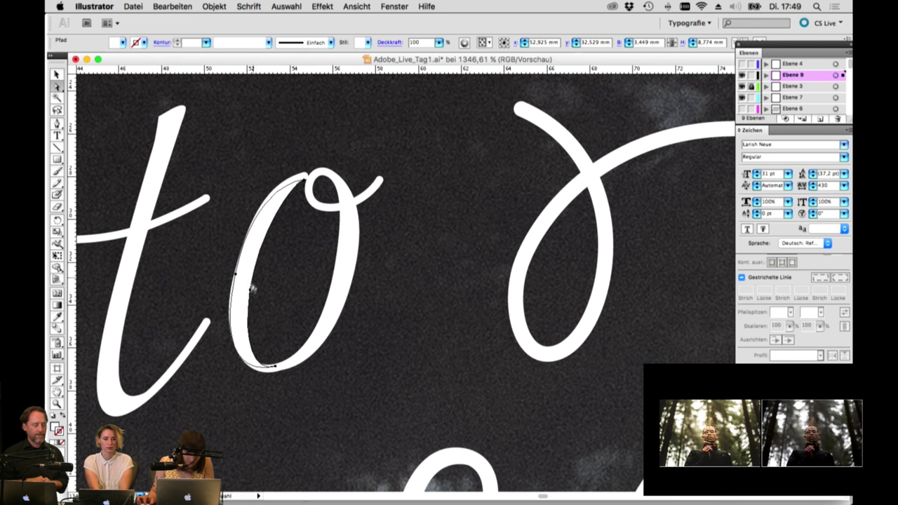
click(251, 288)
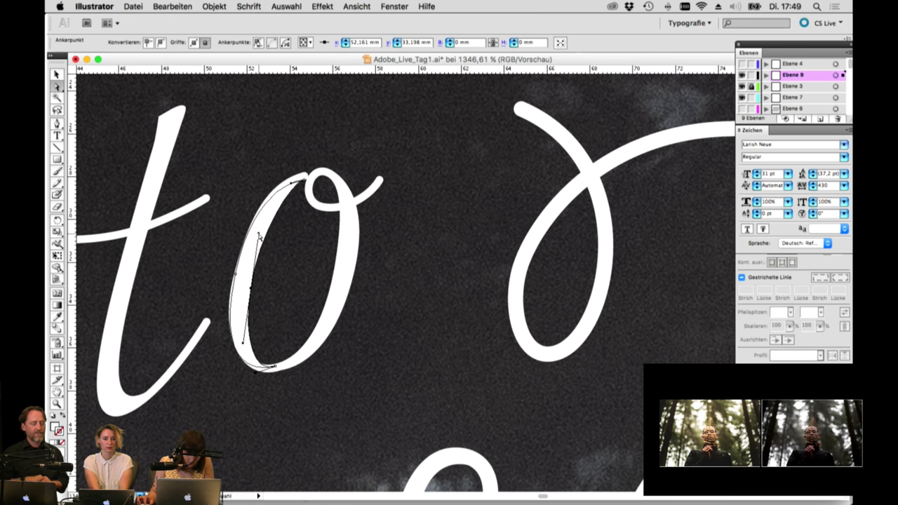
drag(258, 235, 267, 216)
Step: Move the upper anchor points of the t's thickening shape to tidy and narrow the top of its stem
click(126, 267)
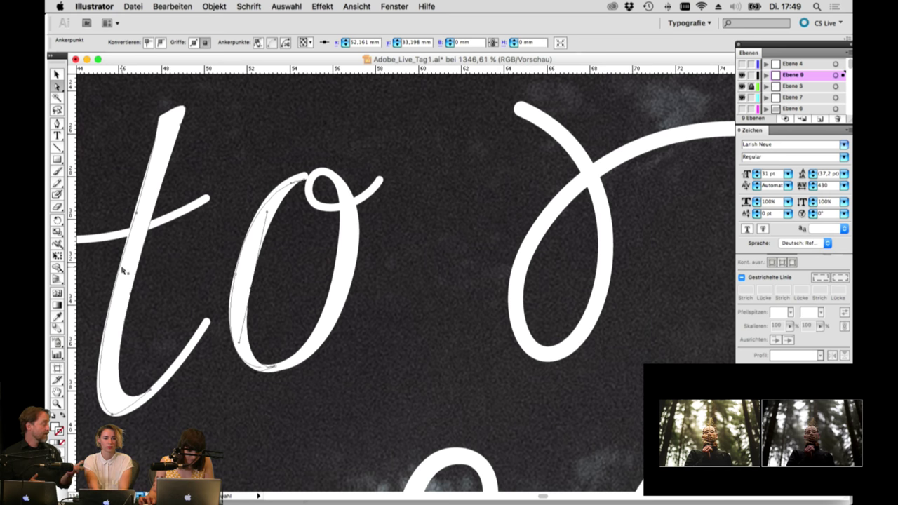
drag(250, 290, 349, 282)
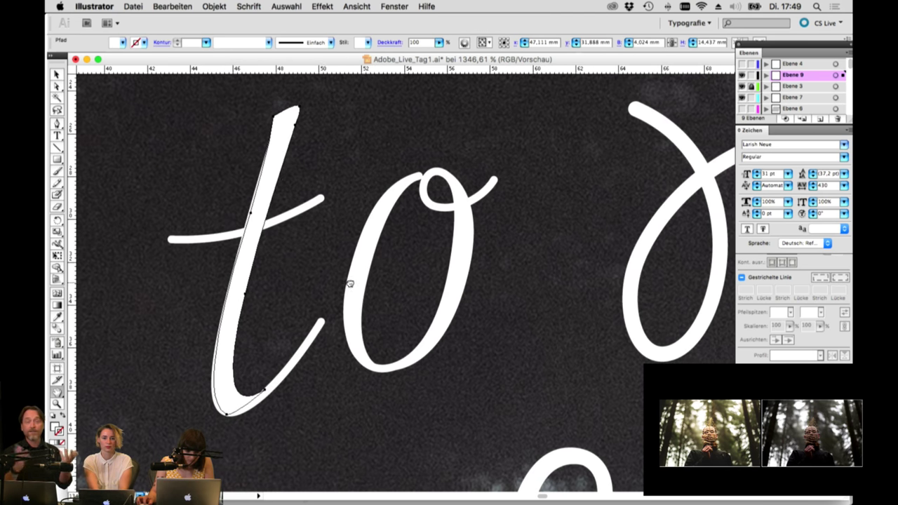
click(59, 87)
click(274, 118)
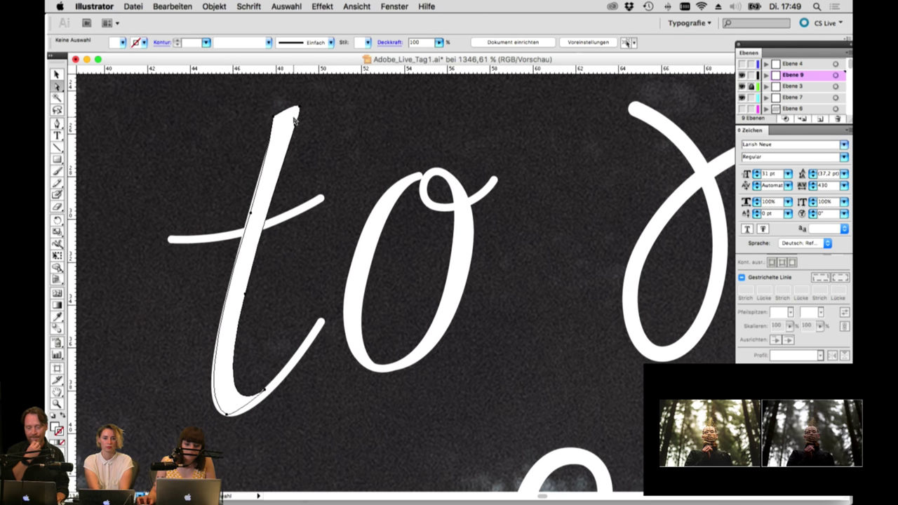
drag(274, 119, 273, 129)
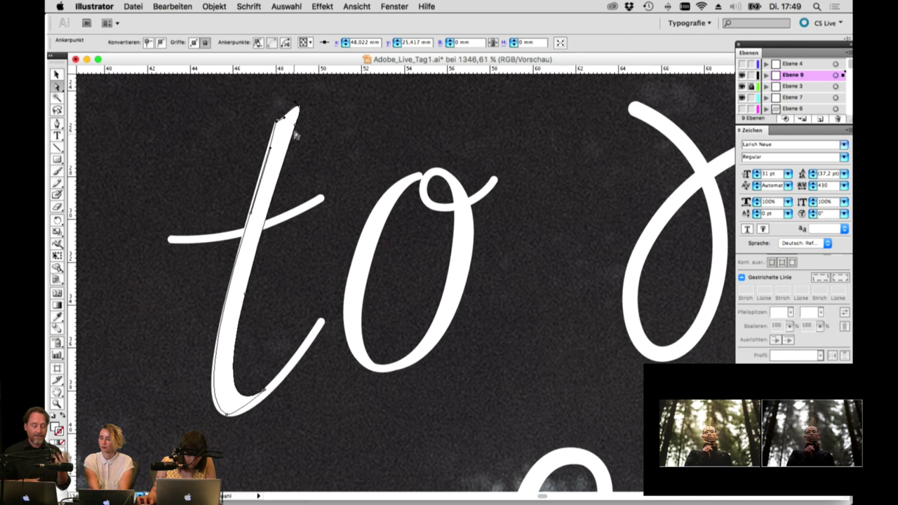
click(295, 113)
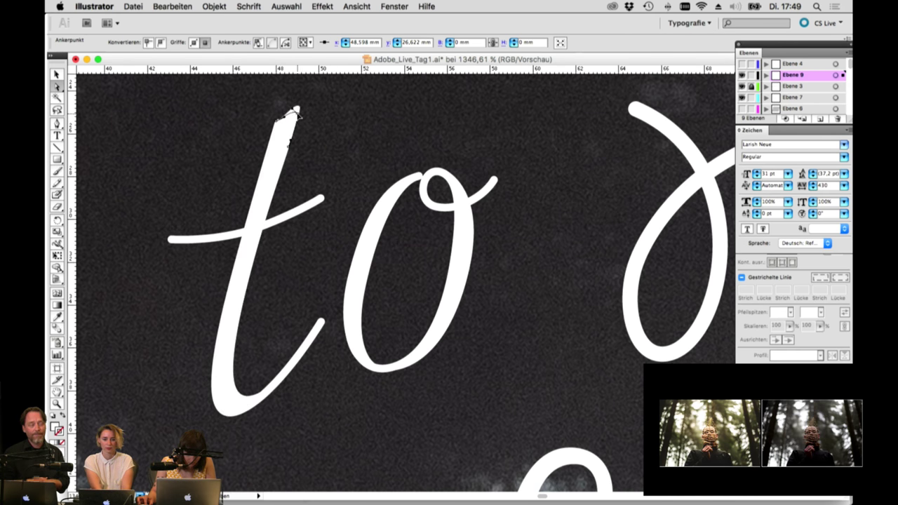
click(321, 110)
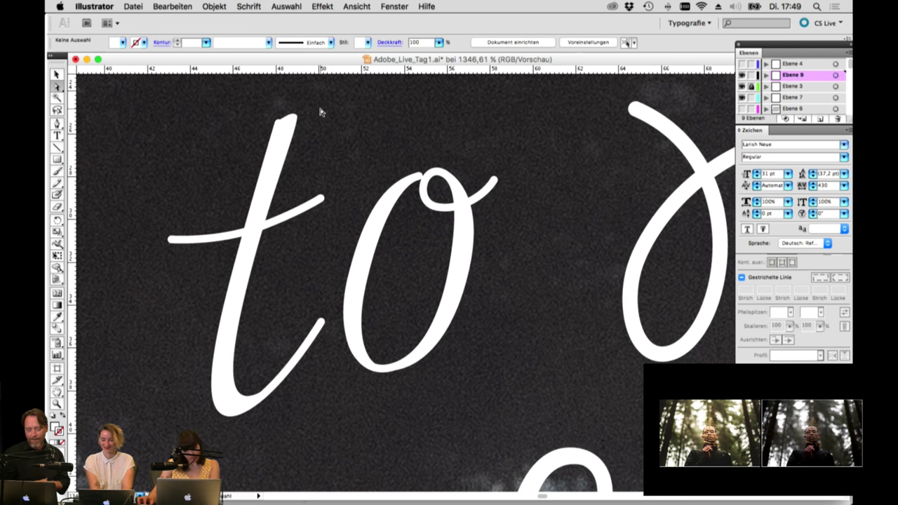
Step: Adjust the inner curve handle at the base of the t's thickening shape to refine its bend
click(244, 410)
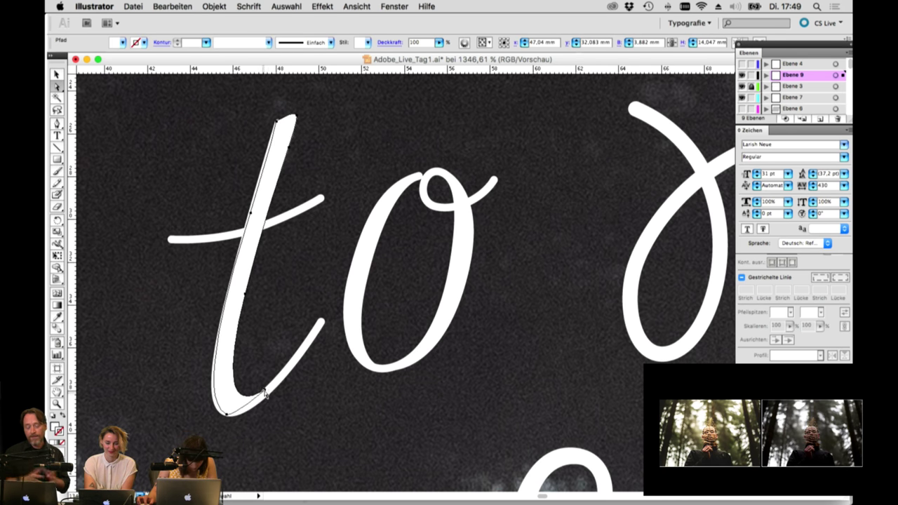
click(267, 395)
click(225, 379)
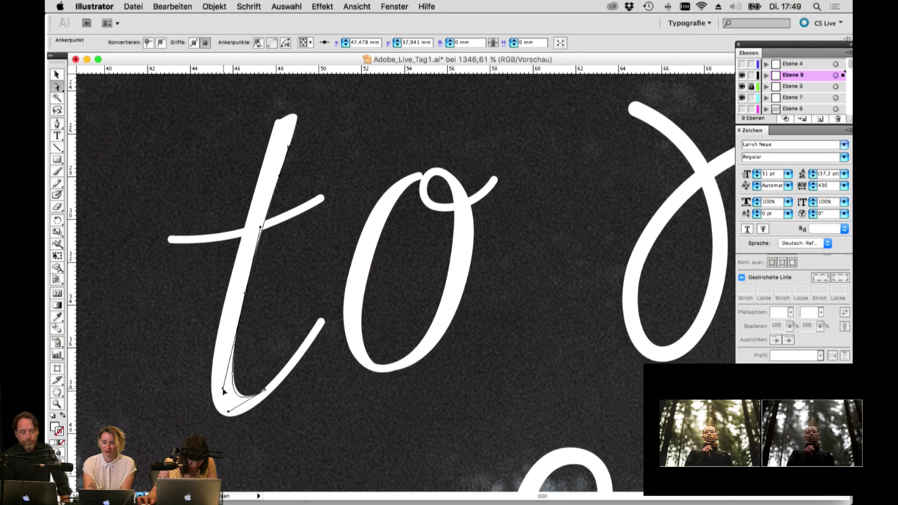
click(254, 336)
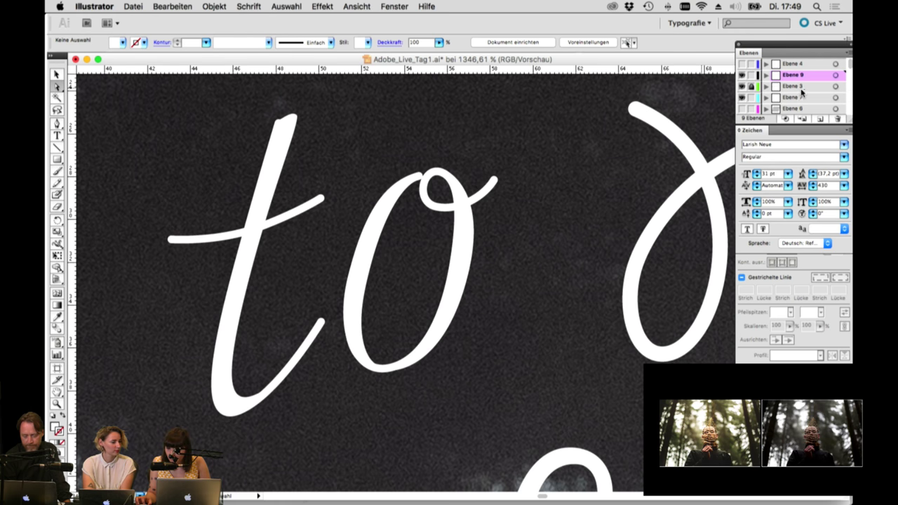
Step: Nudge the t's thickening shape upward and fine-tune its top corner anchor point to round off the stem's end
scroll(801, 91, down, 3)
scroll(801, 91, up, 3)
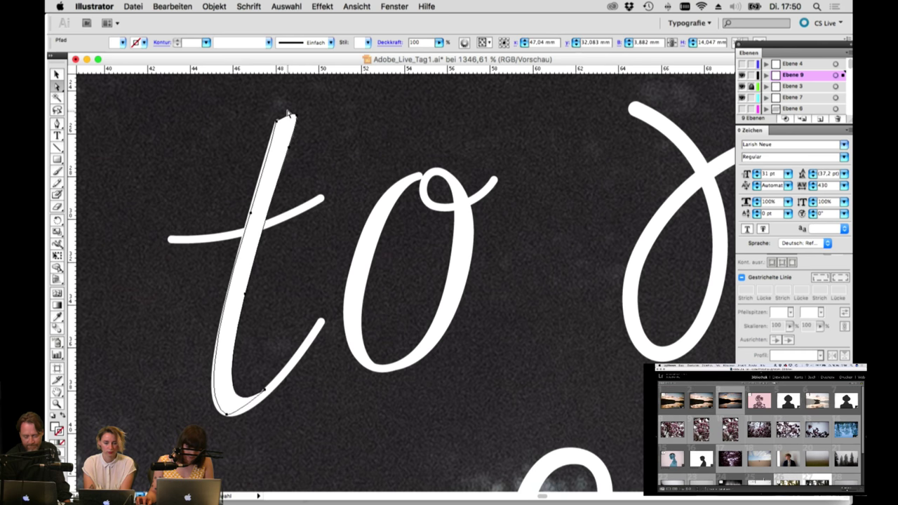
click(278, 124)
click(278, 123)
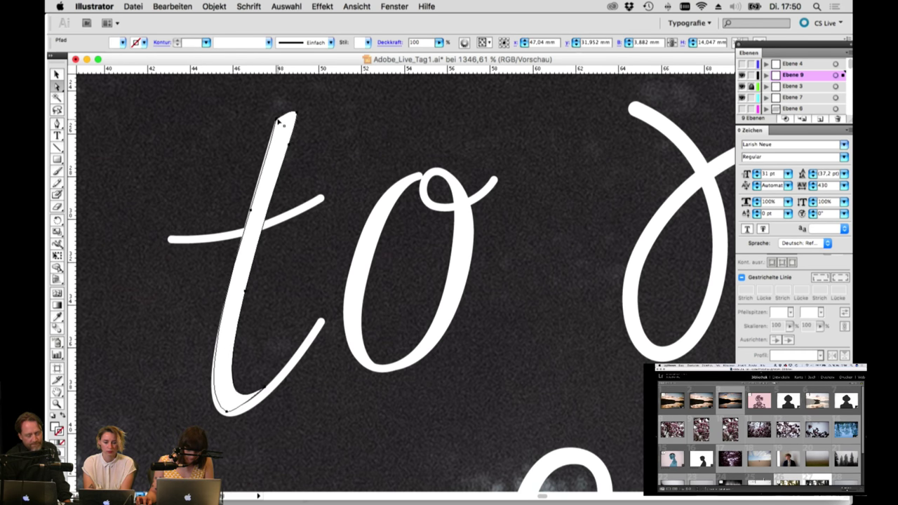
click(278, 123)
drag(278, 123, 277, 121)
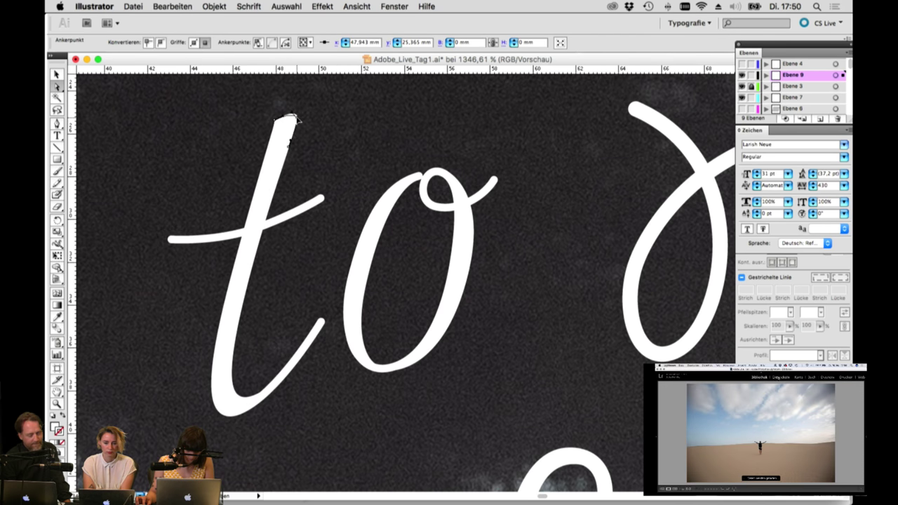
click(305, 224)
Step: View the whole forest poster with its lettering at 66.67%
scroll(240, 393, down, 1)
key(super+minus)
key(super+minus)
key(super+minus)
key(super+minus)
key(super+minus)
key(super+minus)
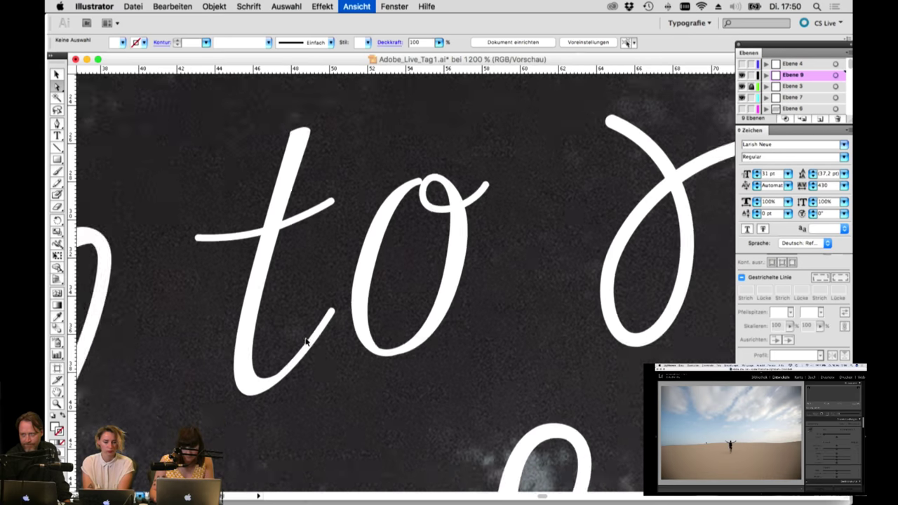
key(super+minus)
key(super+minus)
key(super+minus)
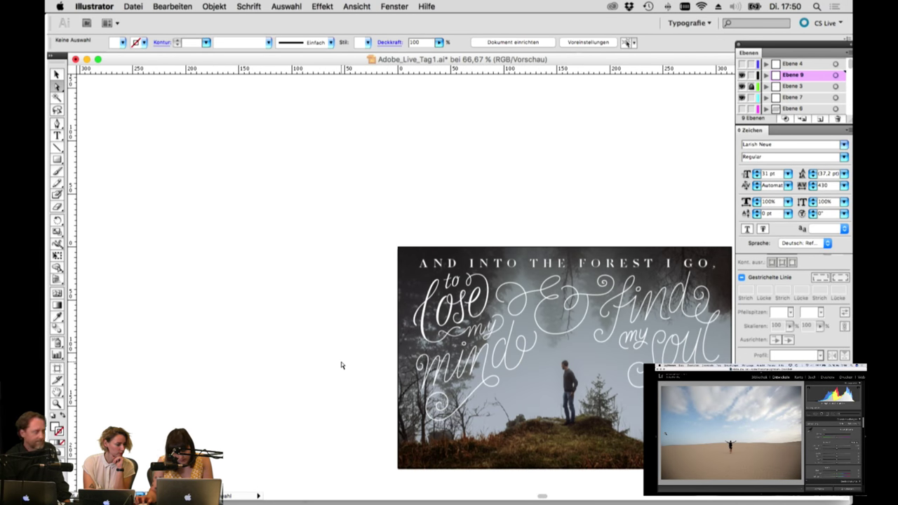
Step: Unlock layer Ebene 3 and select the full text of the headline "AND INTO THE FOREST I GO," to check its font settings
drag(503, 377, 447, 376)
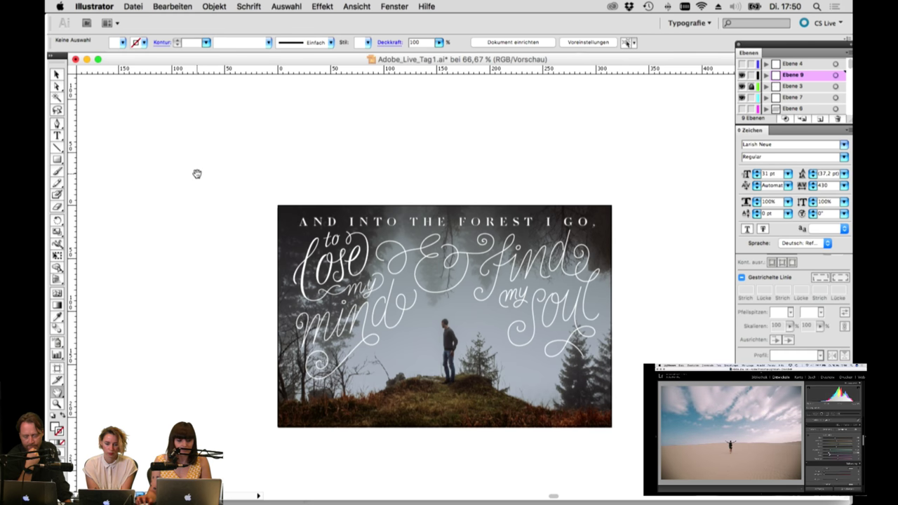
key(v)
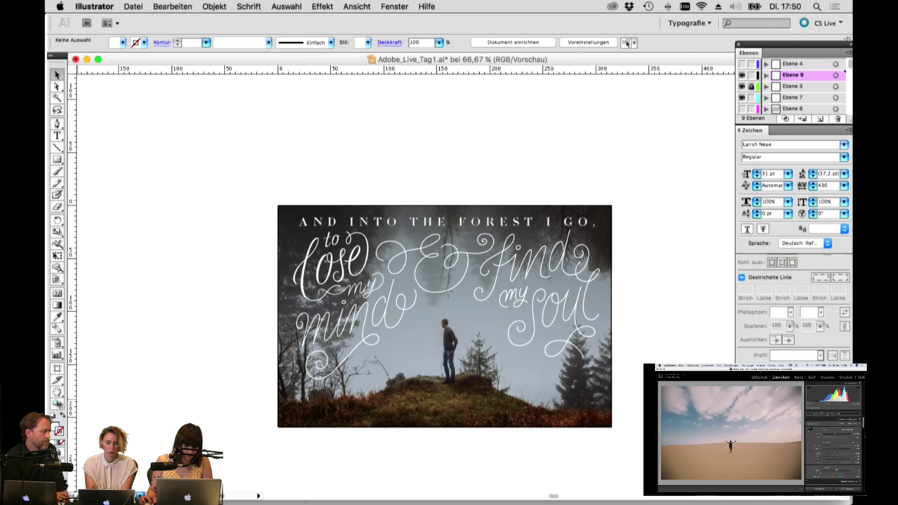
key(z)
drag(231, 181, 701, 471)
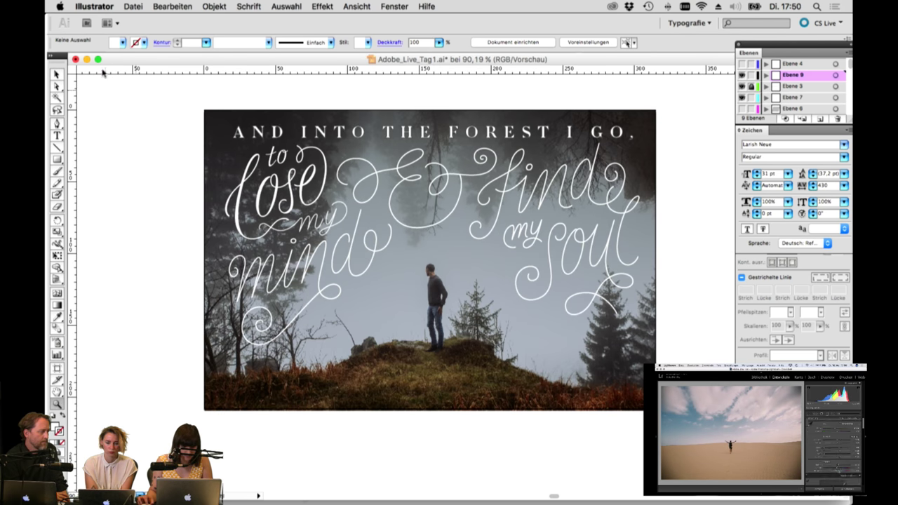
key(v)
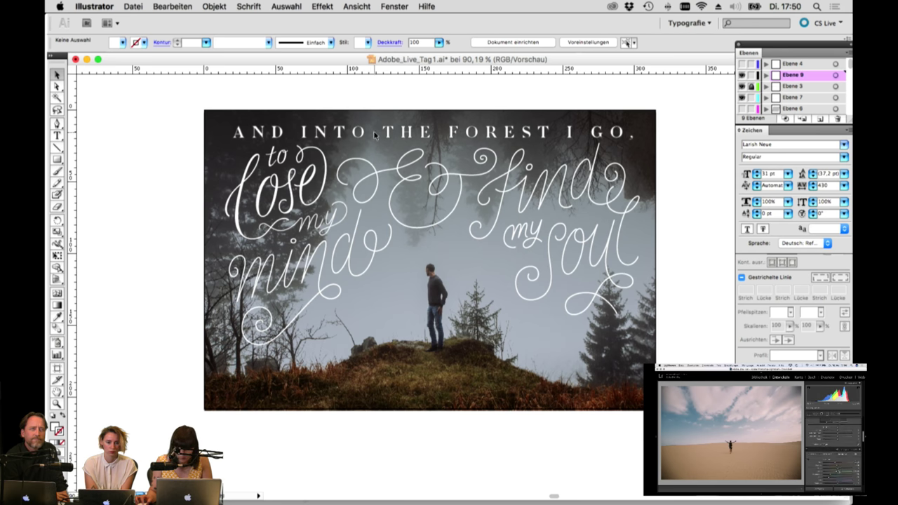
click(592, 135)
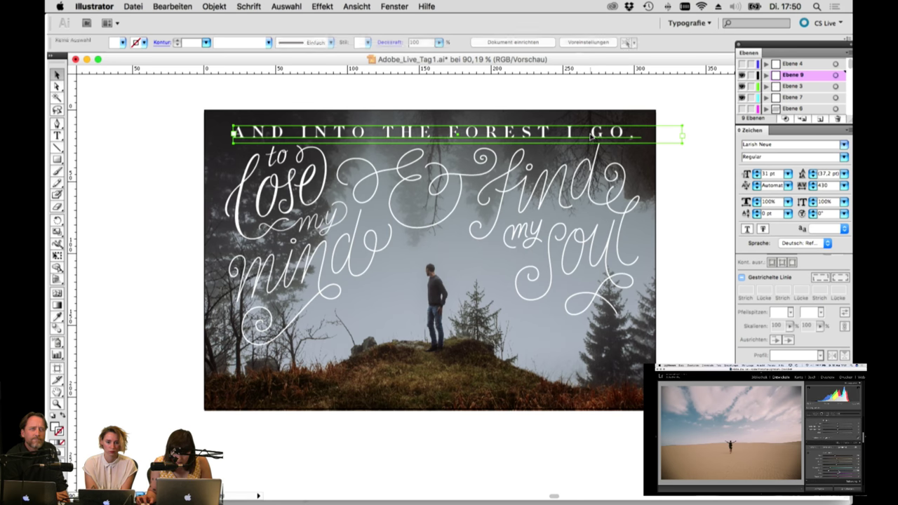
double_click(571, 134)
key(ctrl+a)
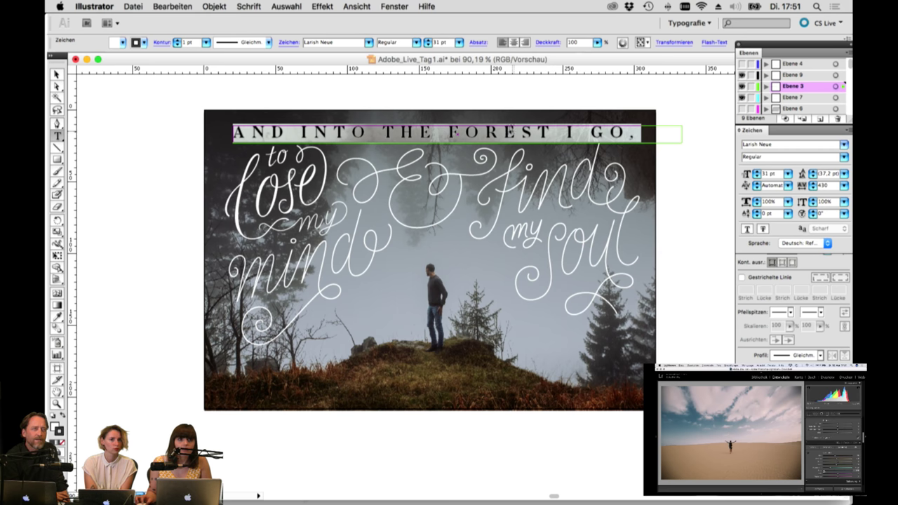
click(57, 73)
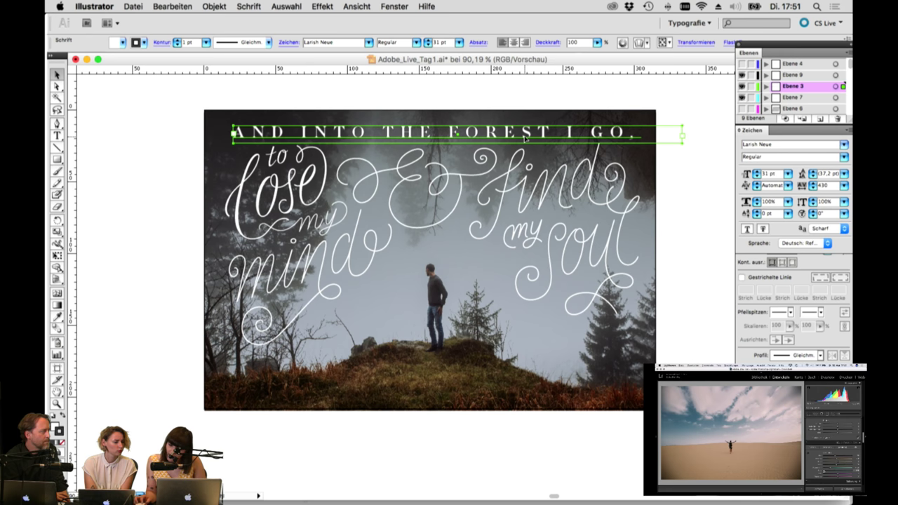
click(745, 144)
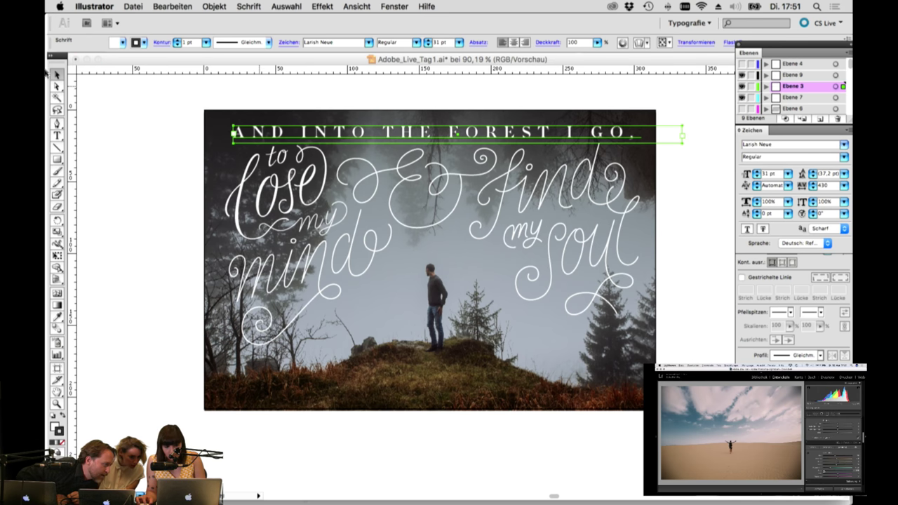
key(Escape)
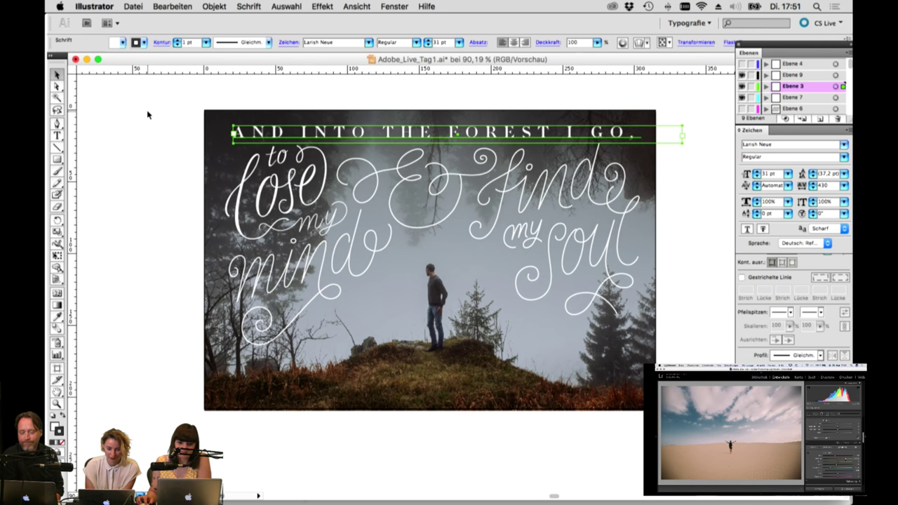
Step: Shift the headline "AND INTO THE FOREST I GO," slightly to the left and deselect it
click(330, 109)
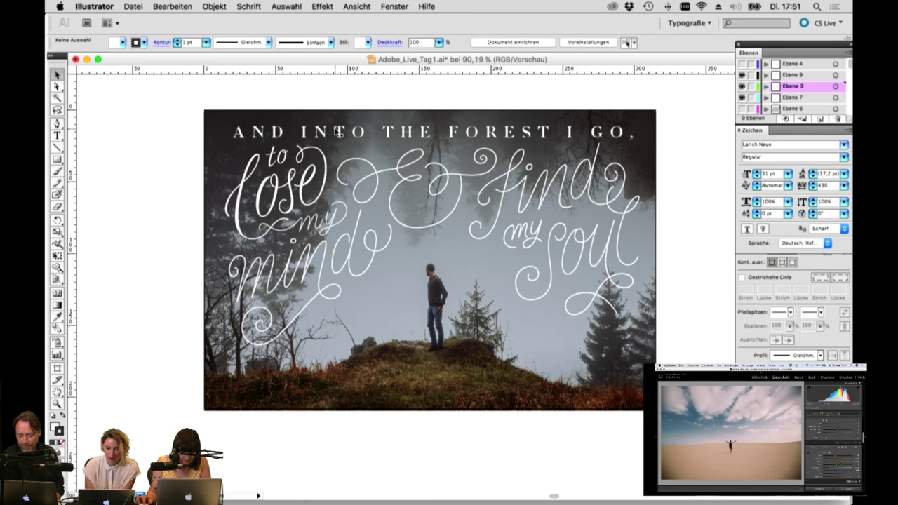
click(337, 131)
triple_click(337, 132)
key(Escape)
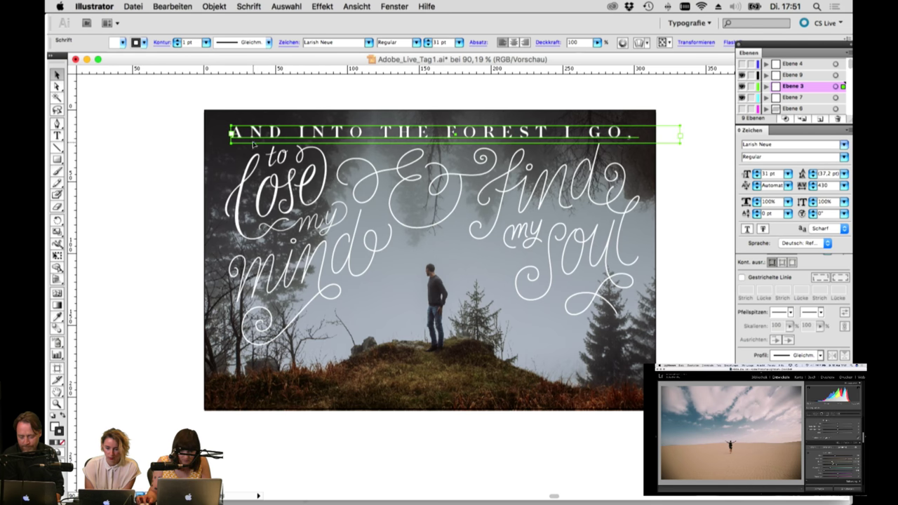
click(147, 173)
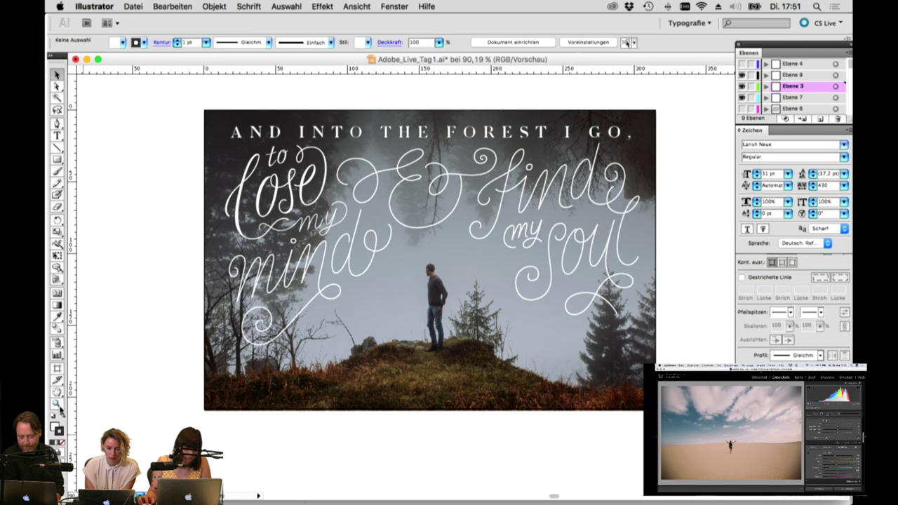
Step: Draw a closed thickening shape with the Pen tool along the first downstroke of the m in the "my" above "mind"
drag(207, 185, 428, 349)
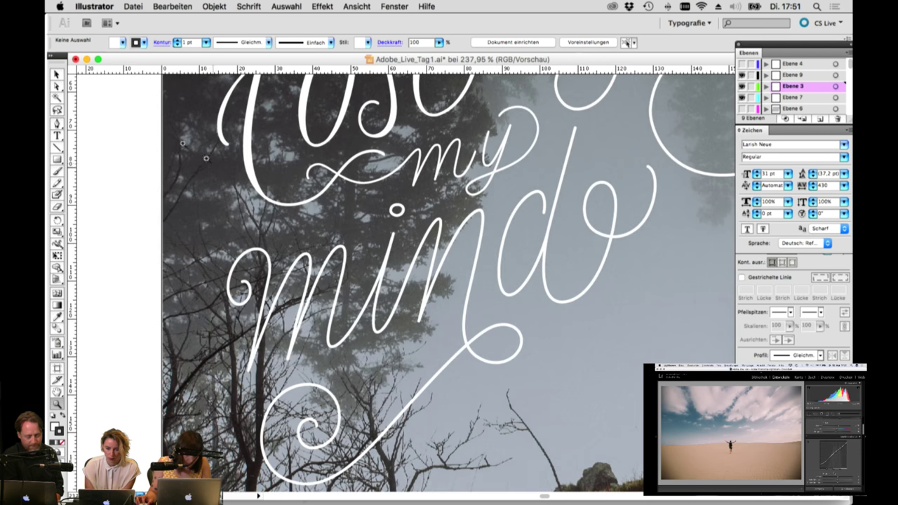
key(p)
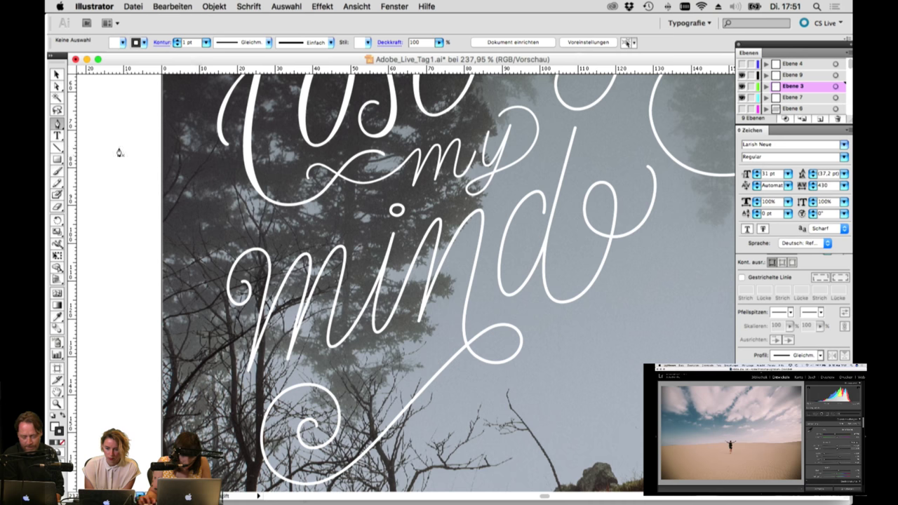
key(z)
drag(352, 93, 601, 240)
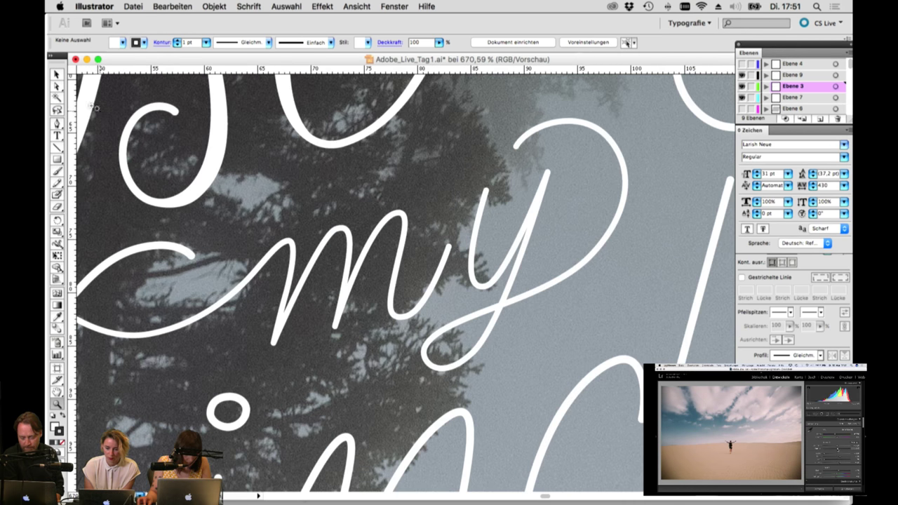
click(56, 123)
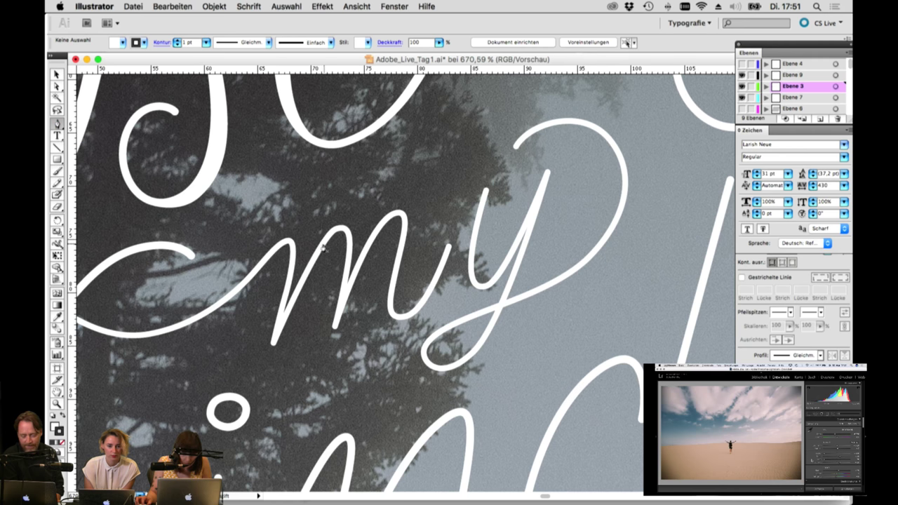
click(274, 250)
drag(284, 265, 279, 295)
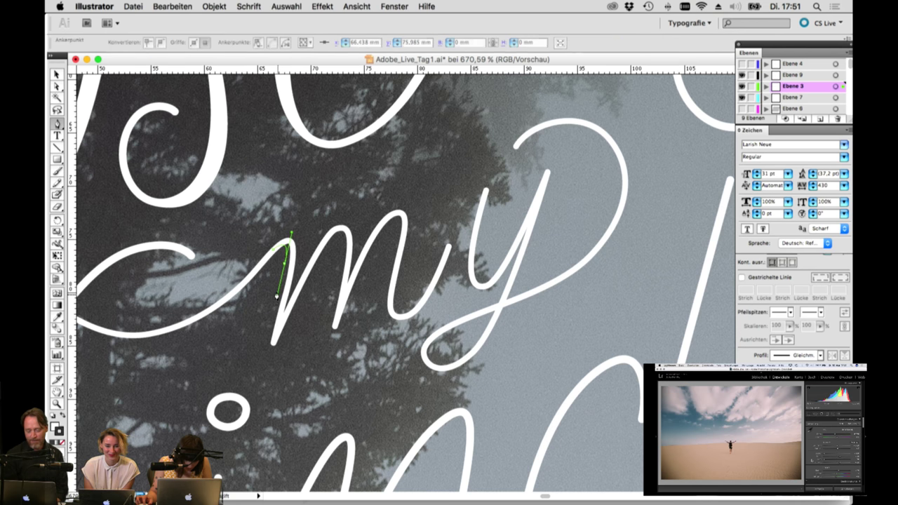
click(266, 344)
drag(274, 346, 277, 342)
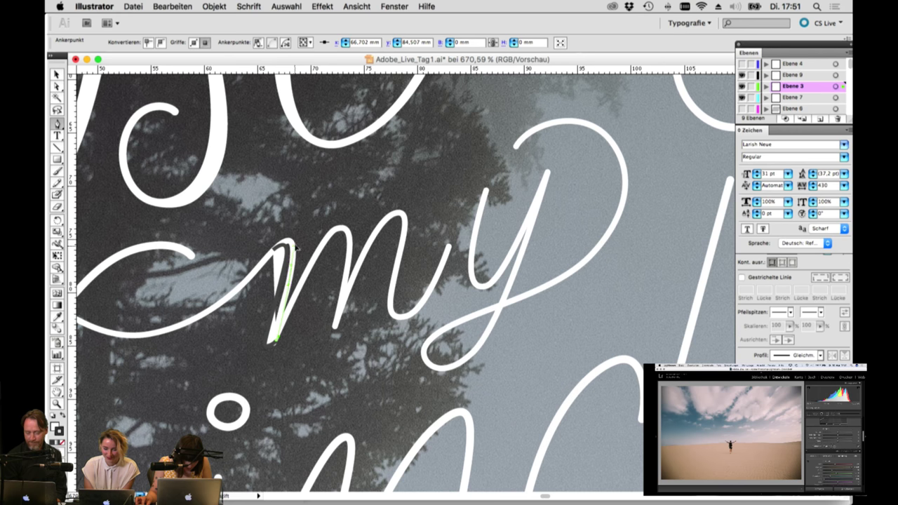
drag(295, 241, 277, 253)
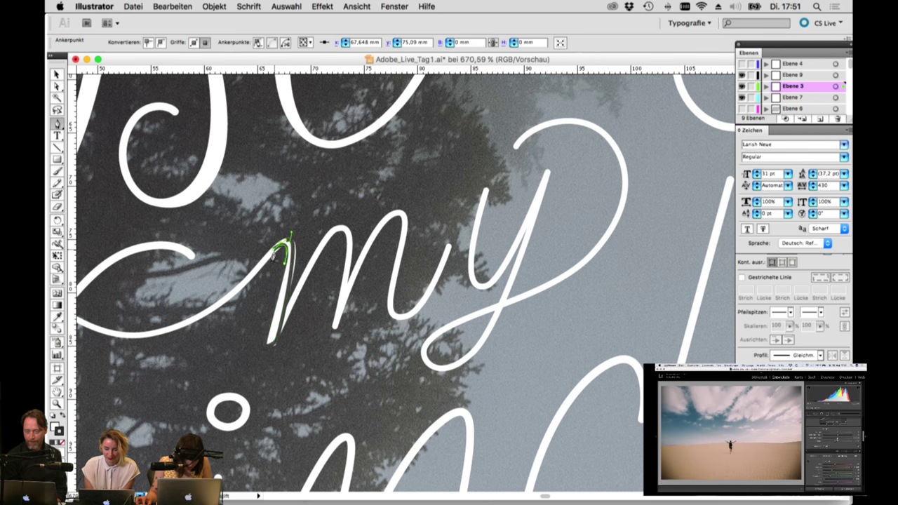
click(277, 247)
Step: Give the m's thickening shape a white fill (RGB 255, 255, 255) with no stroke and deselect it
click(55, 427)
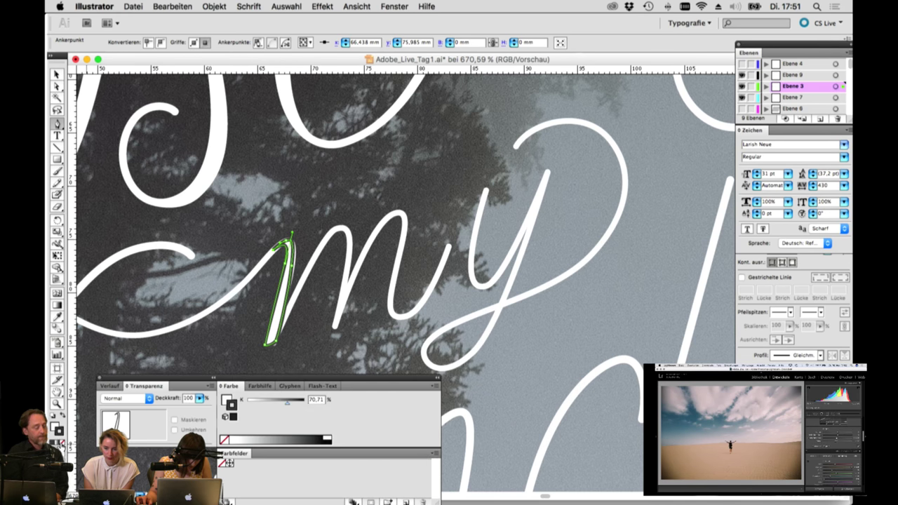
click(63, 423)
scroll(107, 163, right, 1)
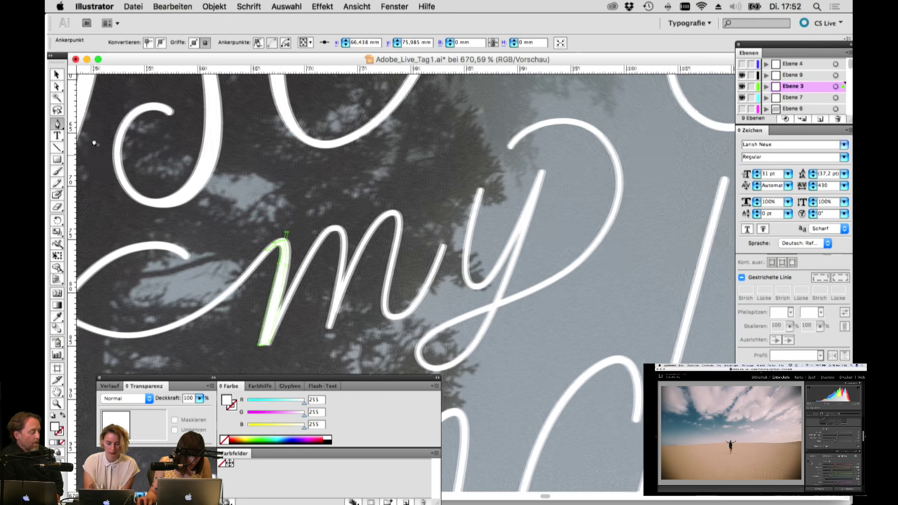
click(58, 75)
click(308, 183)
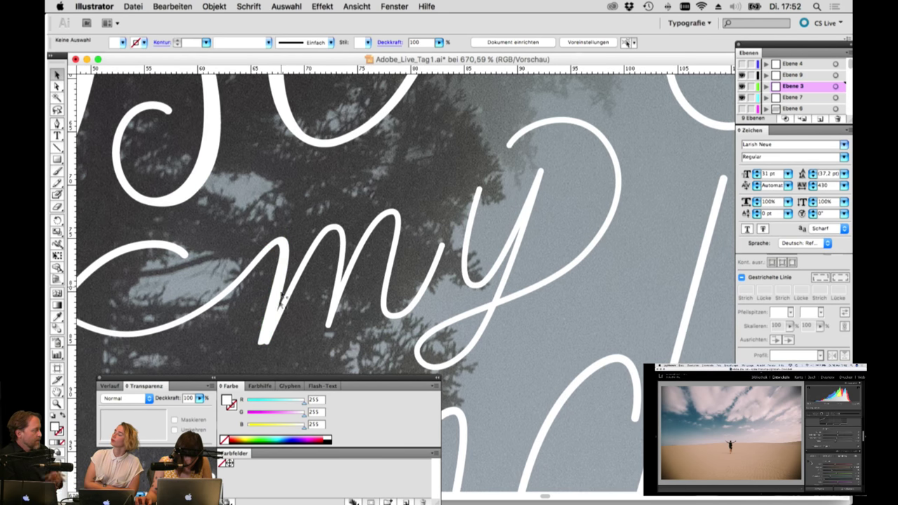
Step: Select the m's thickening shape and examine it within the surrounding lettering at 150%
click(237, 337)
click(266, 322)
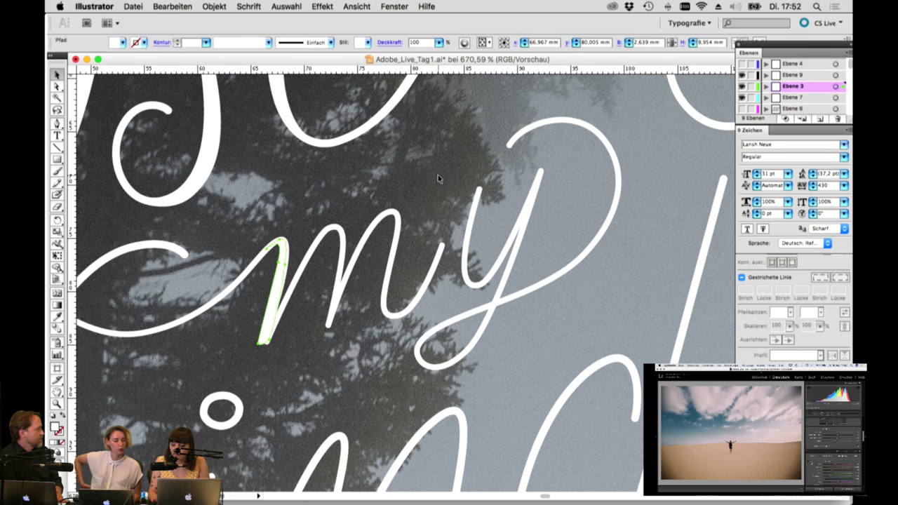
key(super+minus)
key(super+minus)
key(super+minus)
key(super+minus)
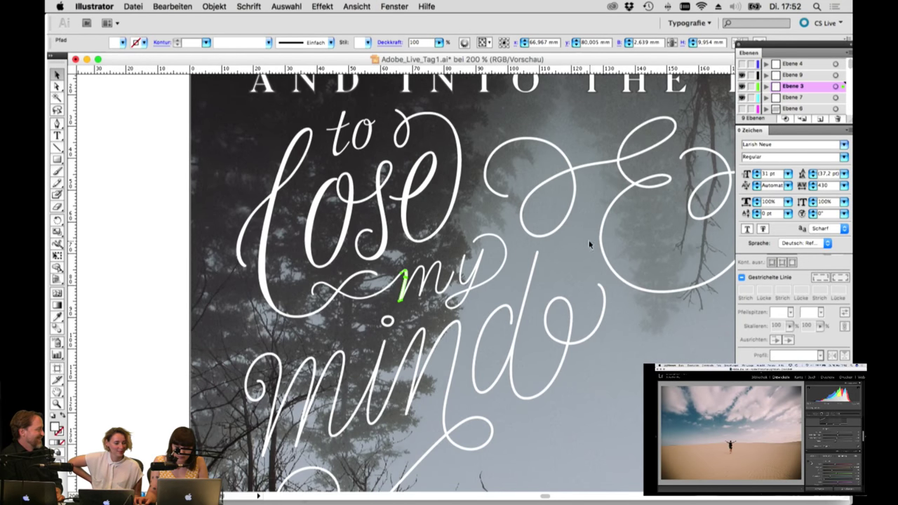
drag(591, 242, 450, 221)
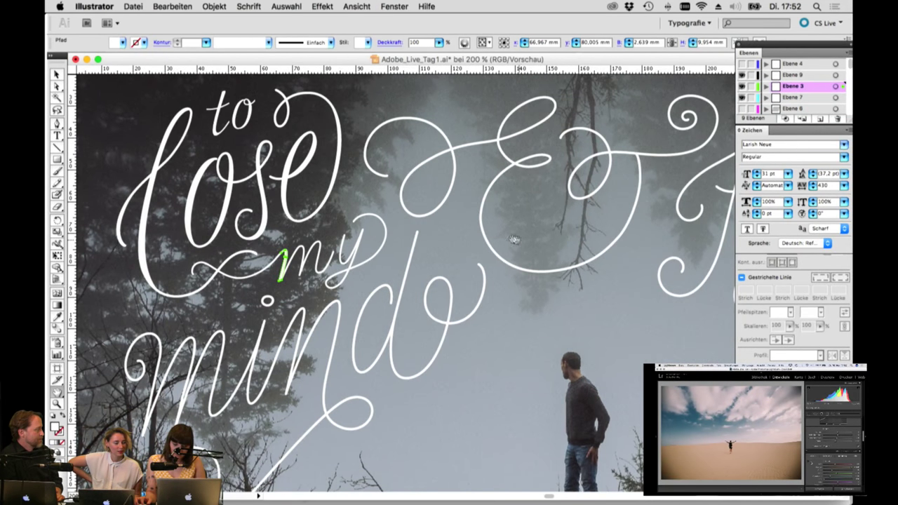
key(super+minus)
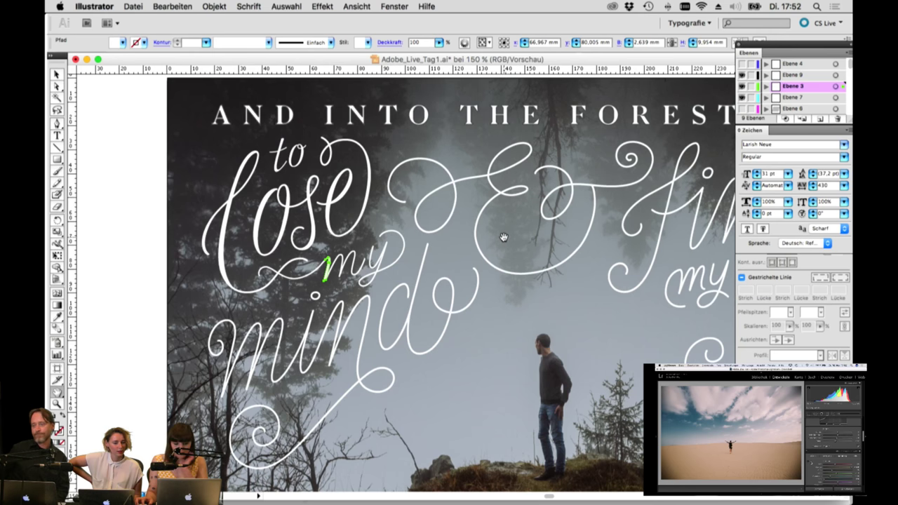